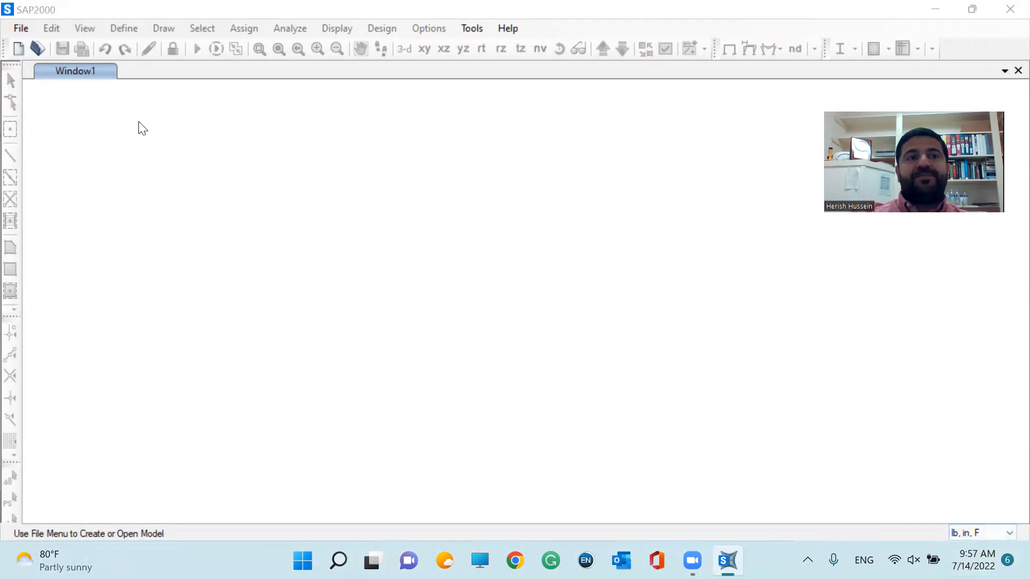
- Switch to the desktop and open the "three story steel frame report on x-axis" folder inside PhD > dissertation
left_click(936, 10)
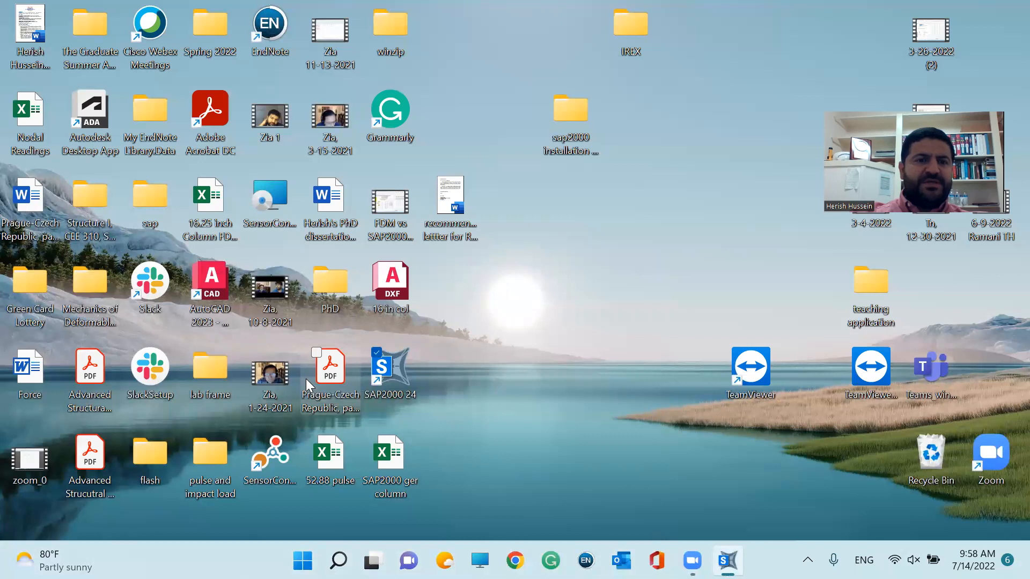
left_click(330, 285)
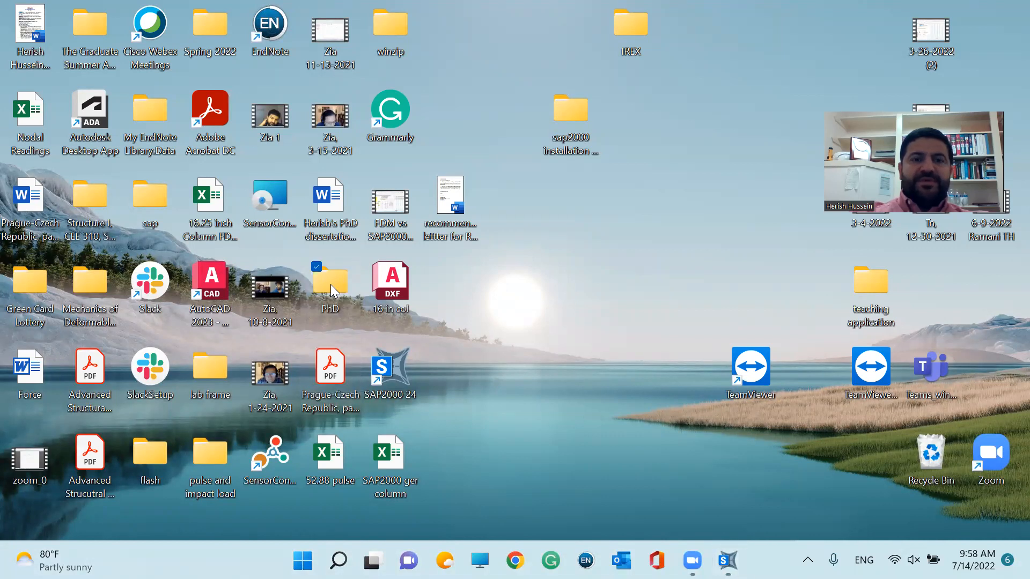
double_click(330, 286)
left_click(217, 147)
double_click(217, 147)
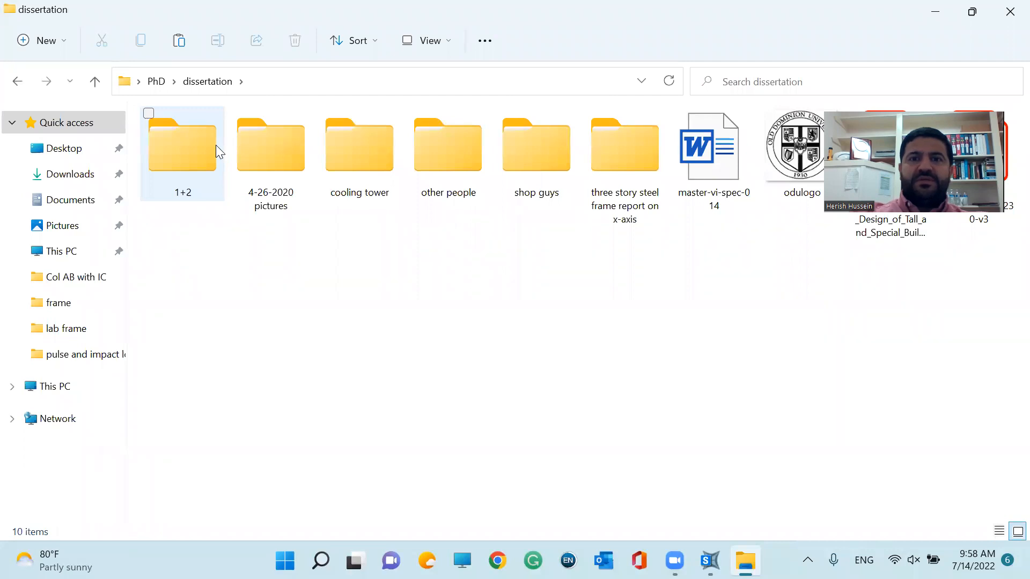
double_click(651, 168)
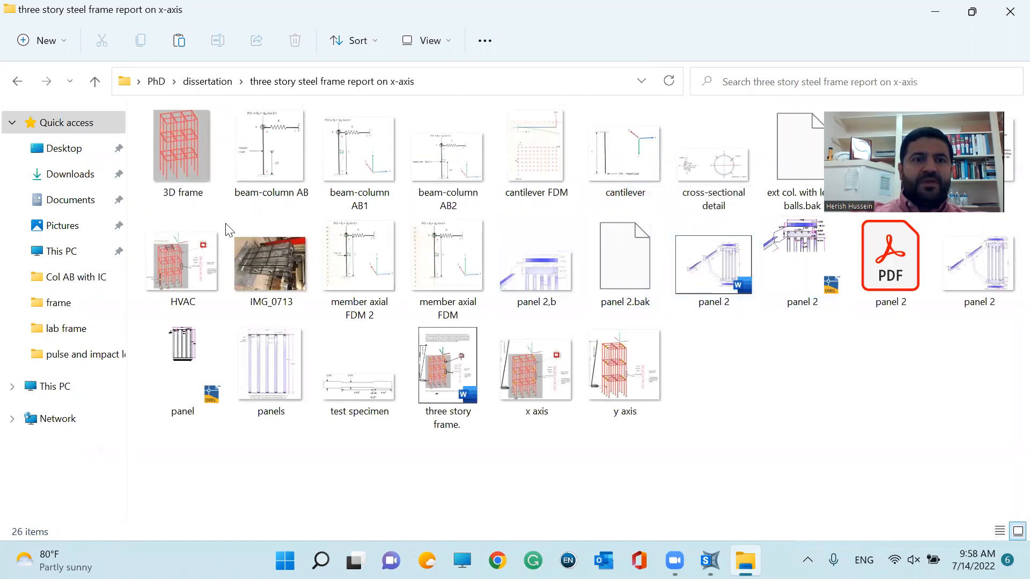
- Examine the frame layout and tube section details in the HVAC picture, close it and return to SAP2000
left_click(172, 267)
double_click(172, 265)
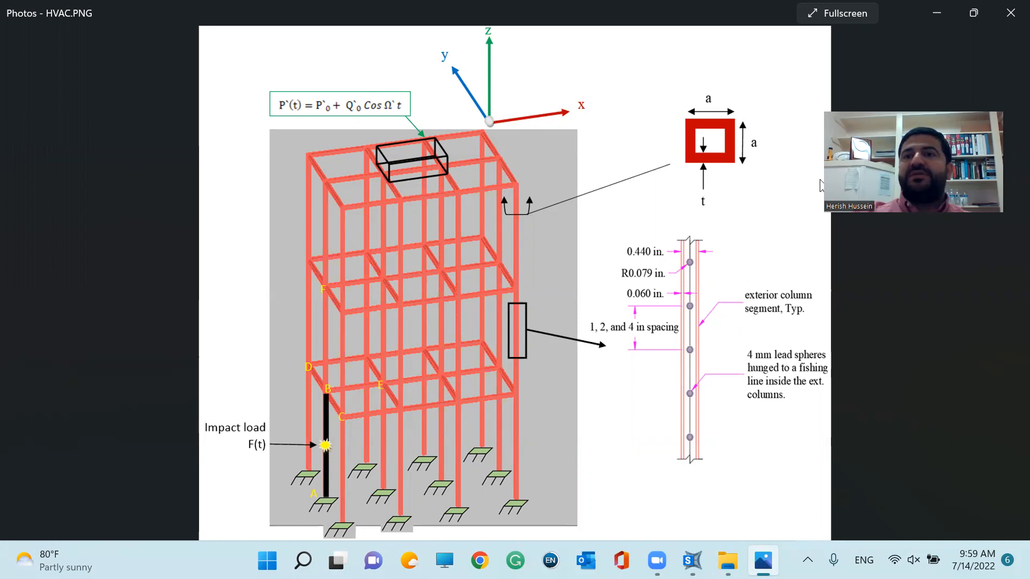
left_click(1008, 27)
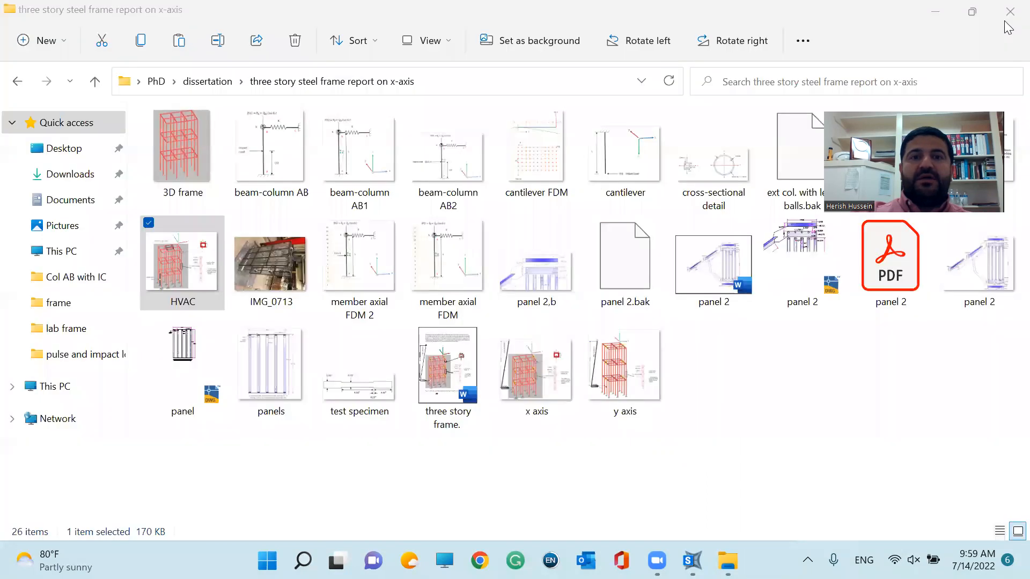
left_click(935, 13)
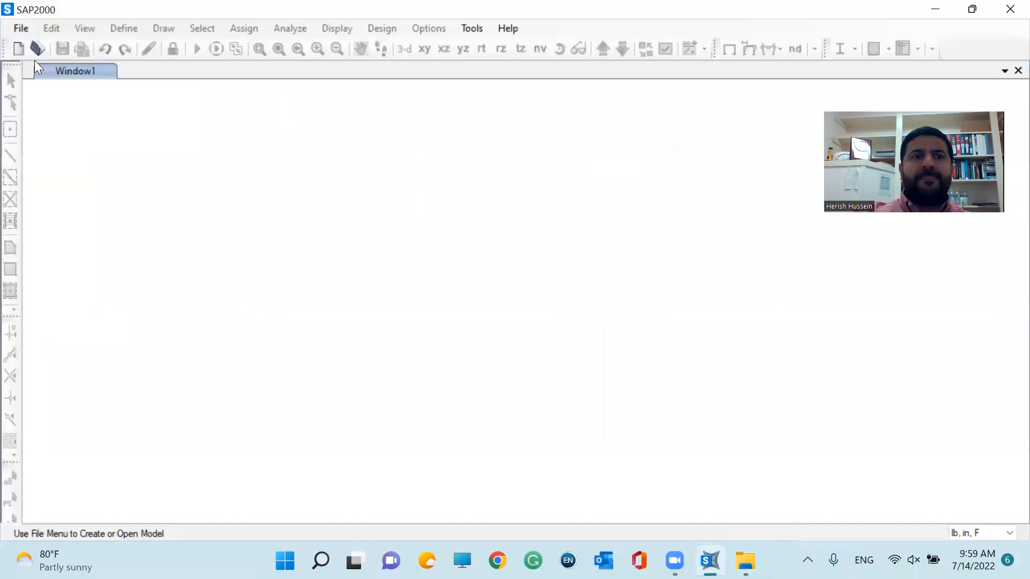
- Start a new model from the 3D Frames template with 3 stories and a story height of 16.5 in
left_click(19, 49)
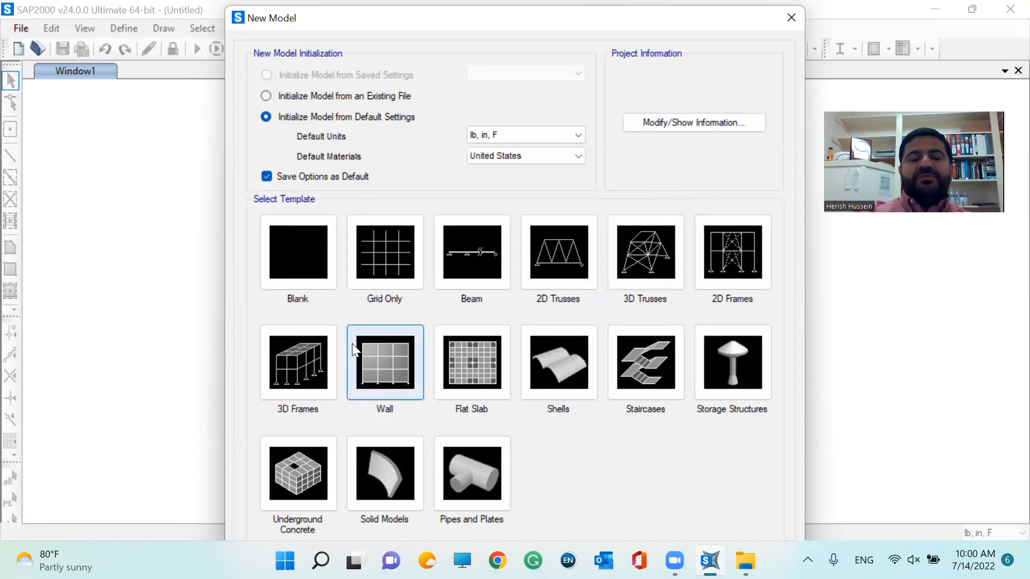
left_click(297, 364)
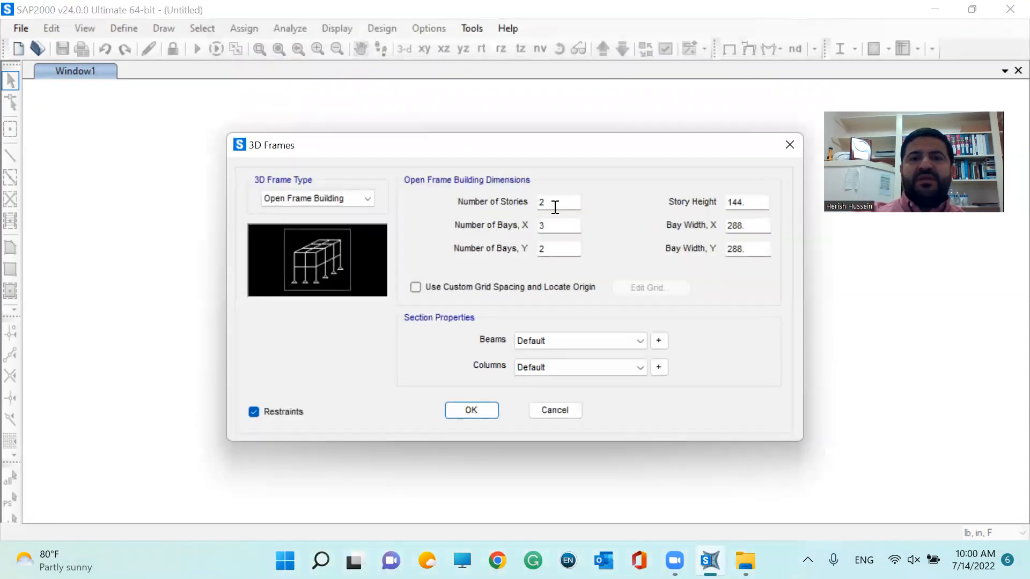
double_click(556, 205)
type("3")
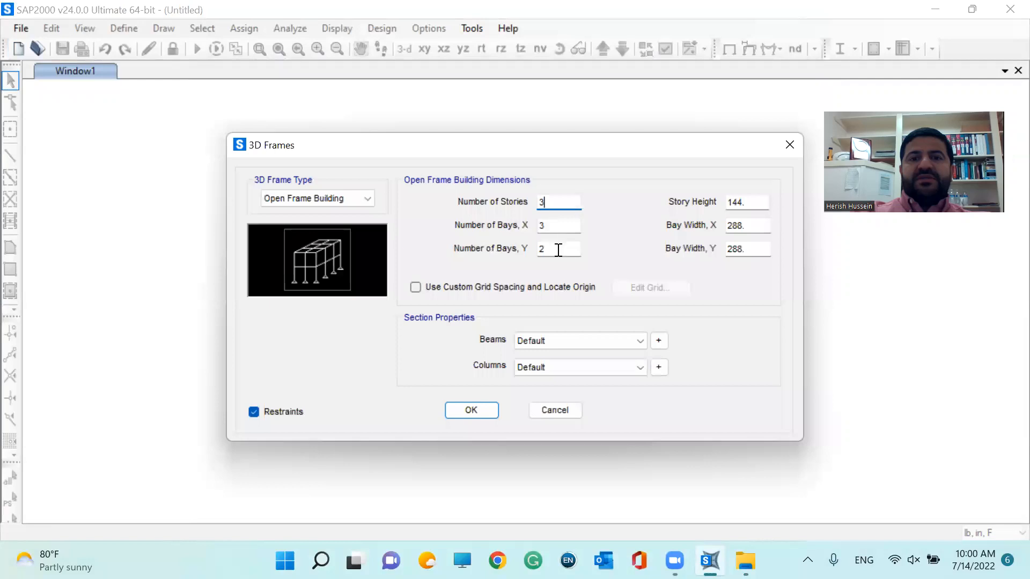
left_click_drag(763, 203, 682, 204)
type("16.5")
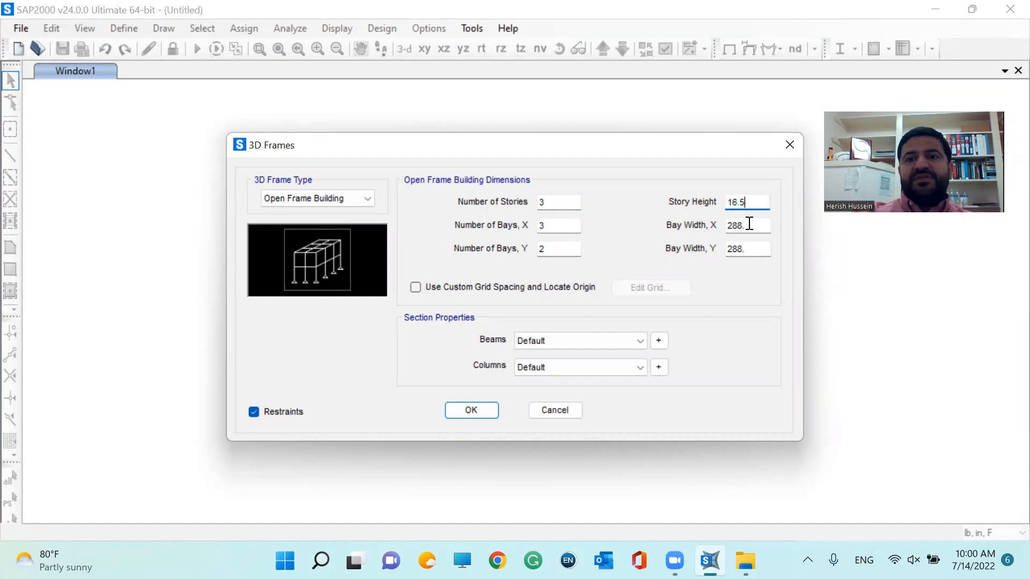
- Set the bay widths in X and Y to 8.5 in and create the open frame building
left_click_drag(753, 228, 683, 233)
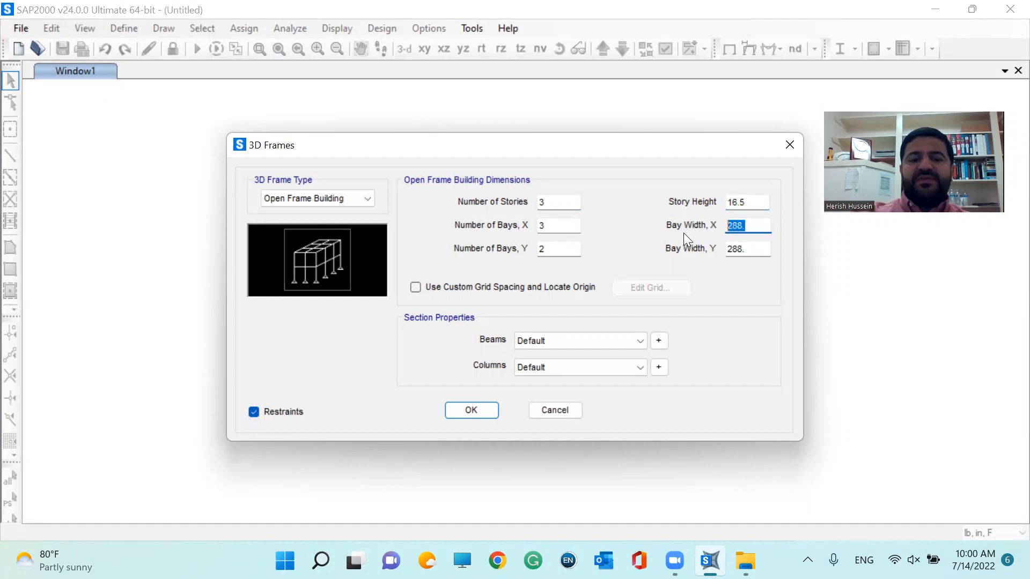
type("8.5")
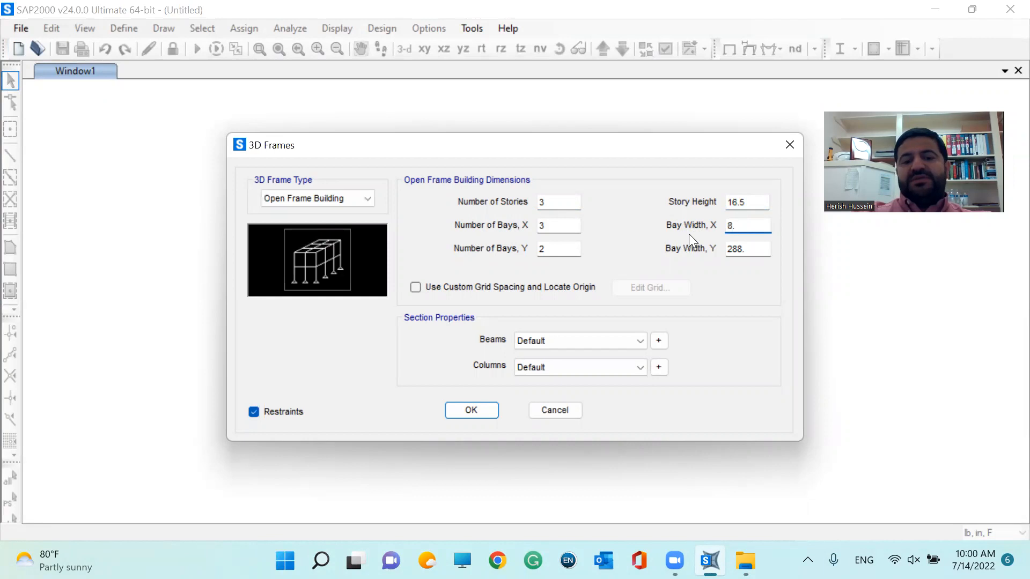
left_click_drag(754, 249, 689, 249)
type("8.5")
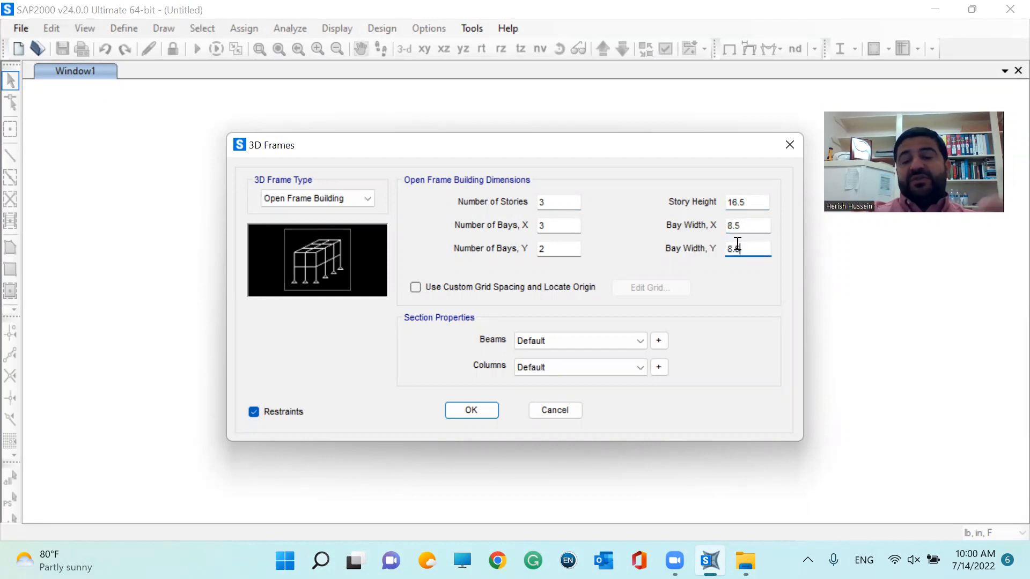
left_click(755, 227)
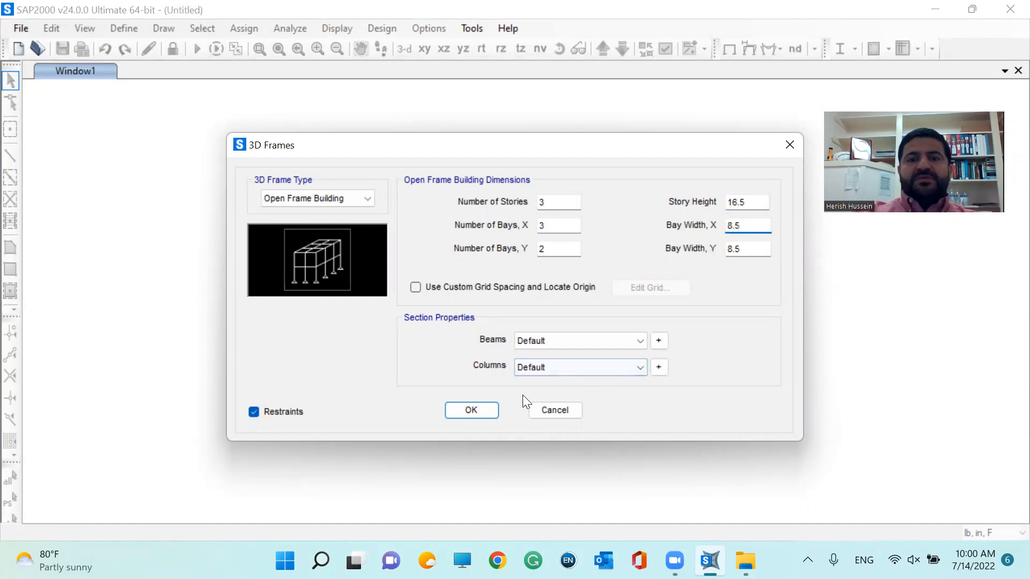
left_click(471, 410)
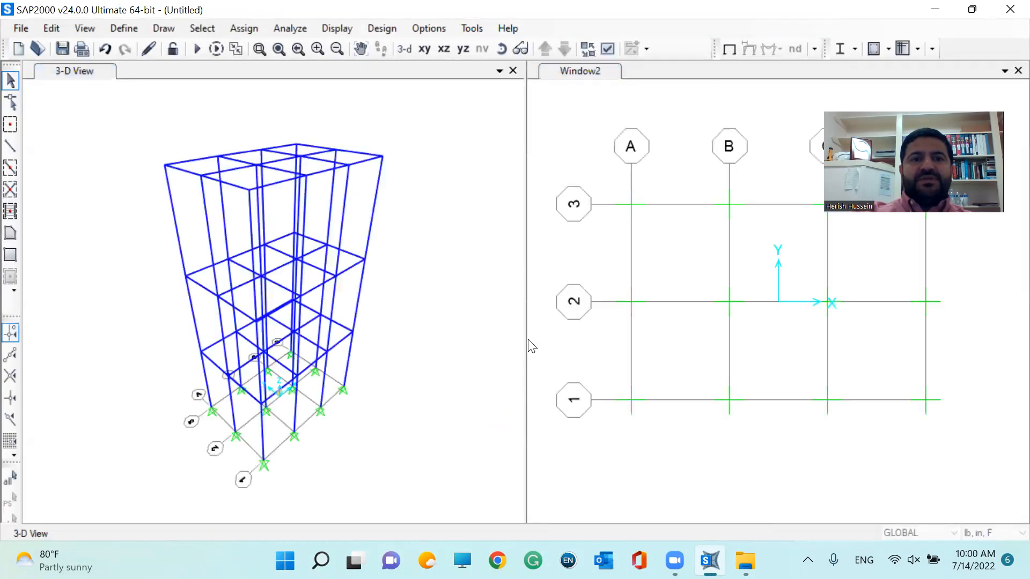
- Show the plan window in 3-D and delete all frame members and supports, keeping only the grid
left_click(585, 70)
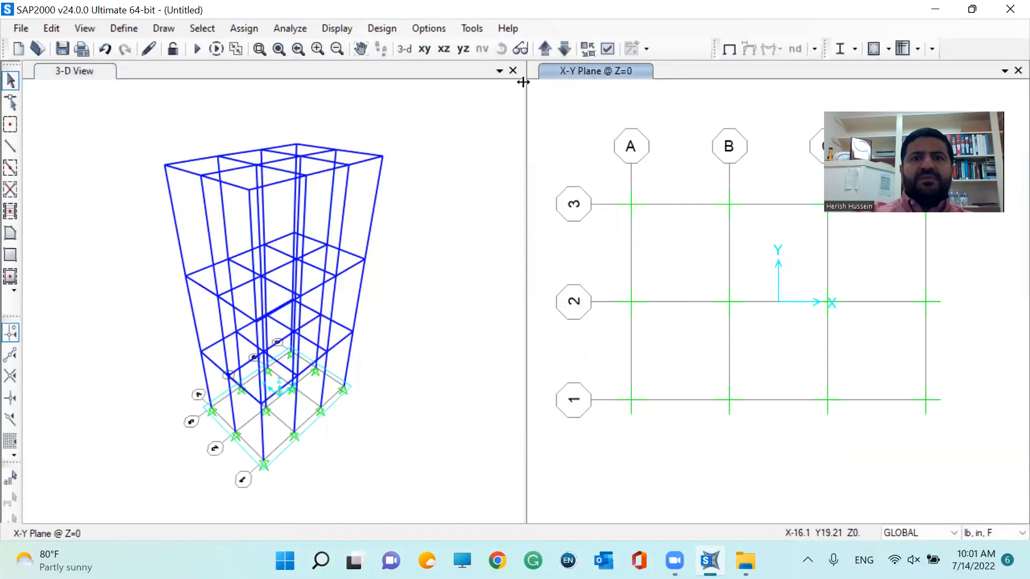
left_click(406, 49)
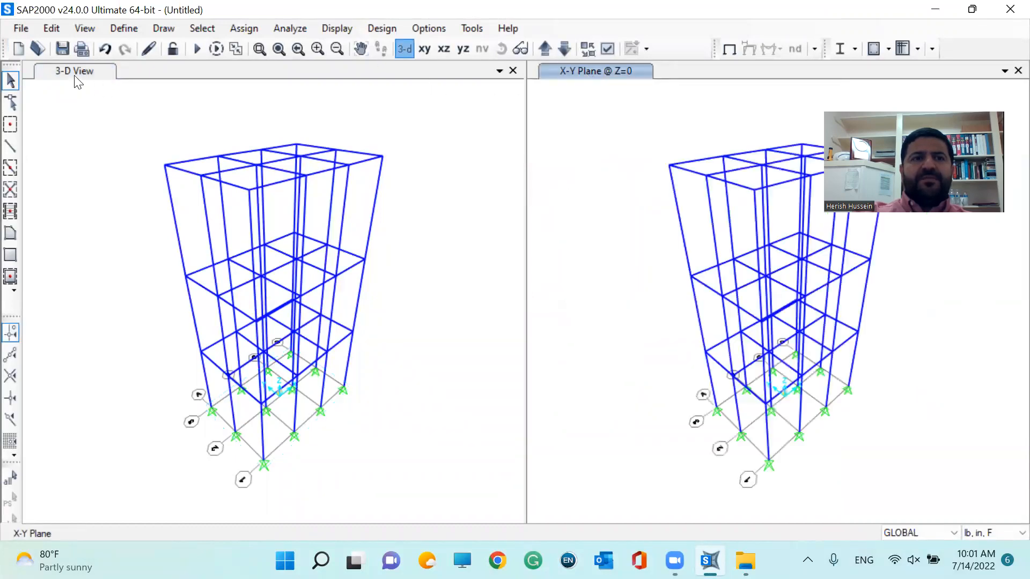
left_click(75, 69)
left_click_drag(438, 471, 131, 134)
key("Delete")
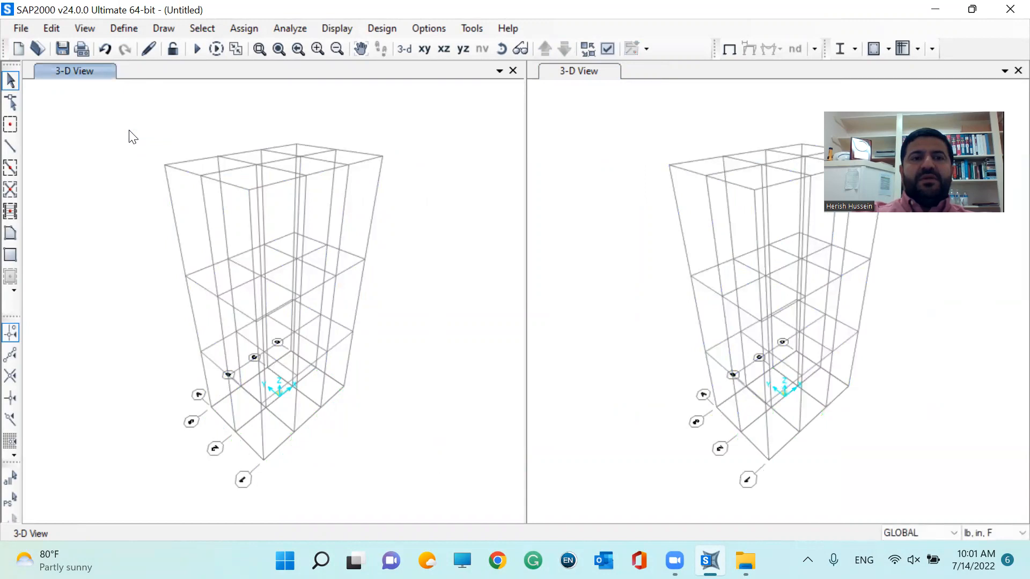
- Display the GLOBAL grid data as spacing and set the Z1 spacing to 16.25 in
right_click(215, 118)
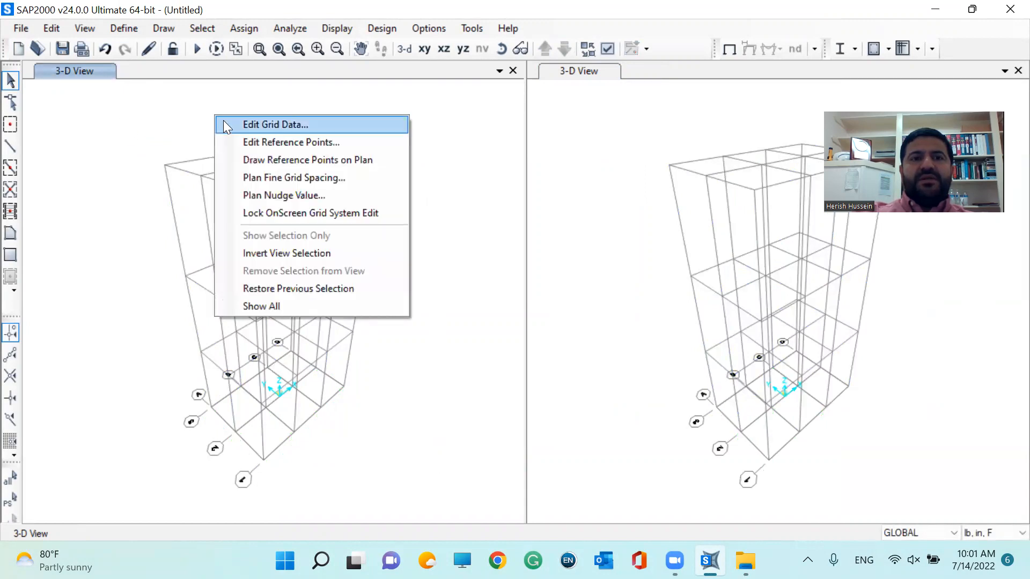
left_click(273, 125)
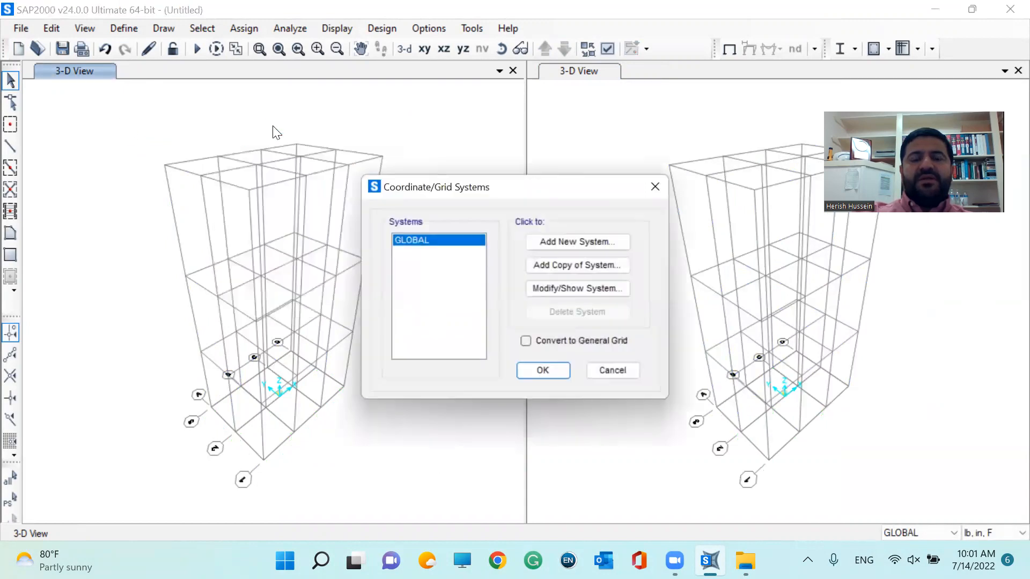
left_click(563, 292)
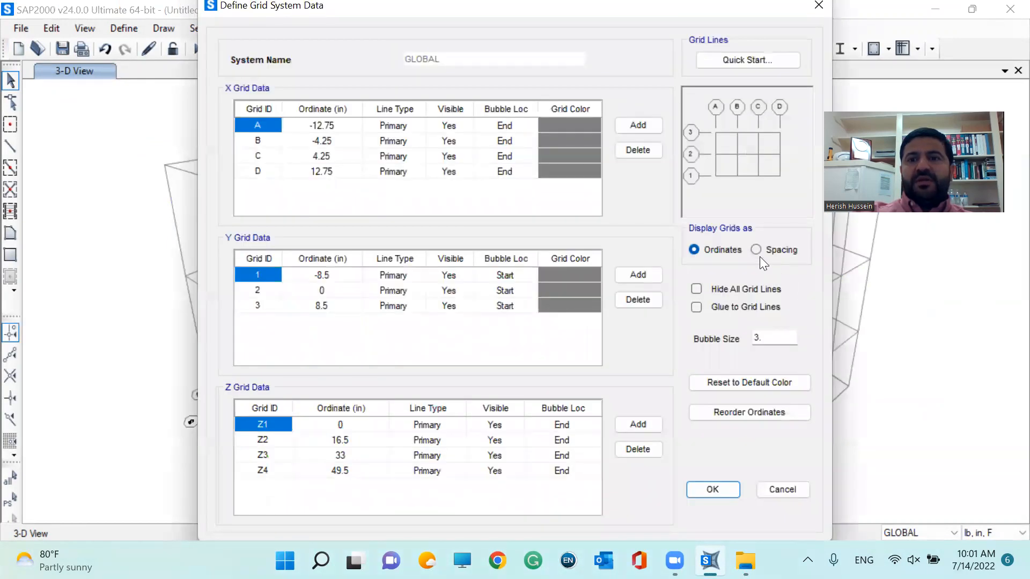
left_click(754, 251)
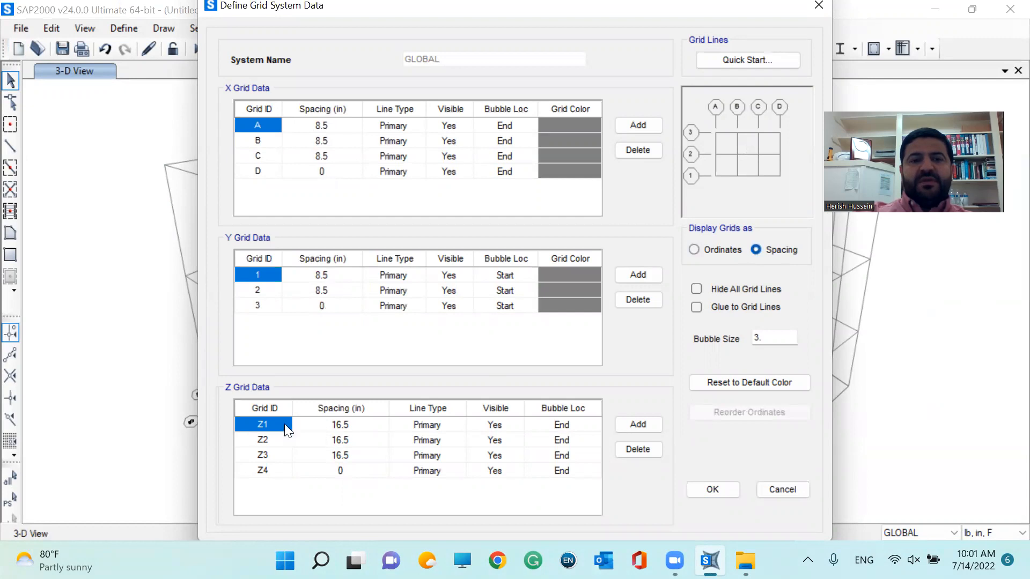
left_click(332, 425)
left_click(341, 426)
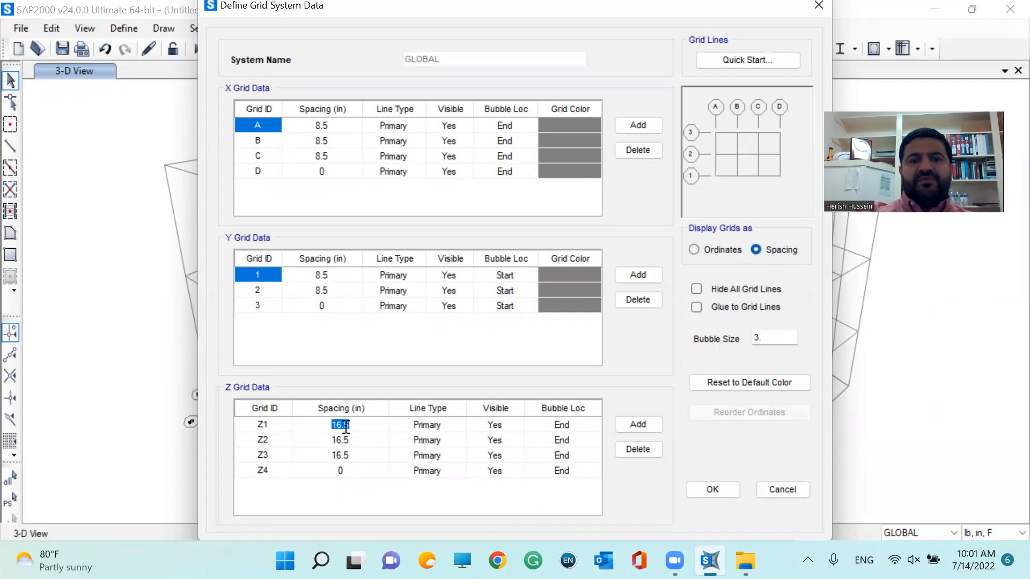
type("2")
left_click(367, 441)
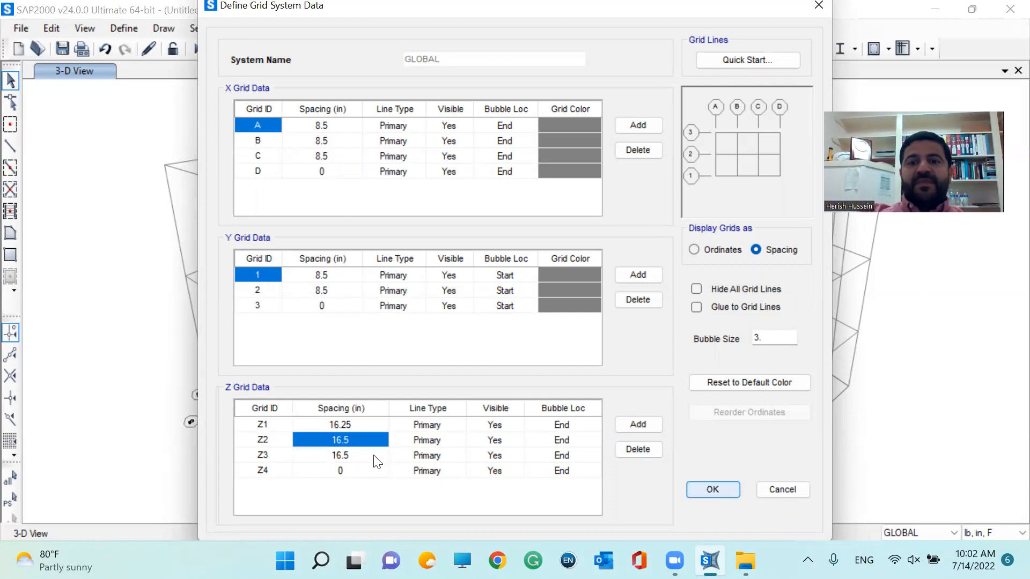
key("Return")
left_click(543, 370)
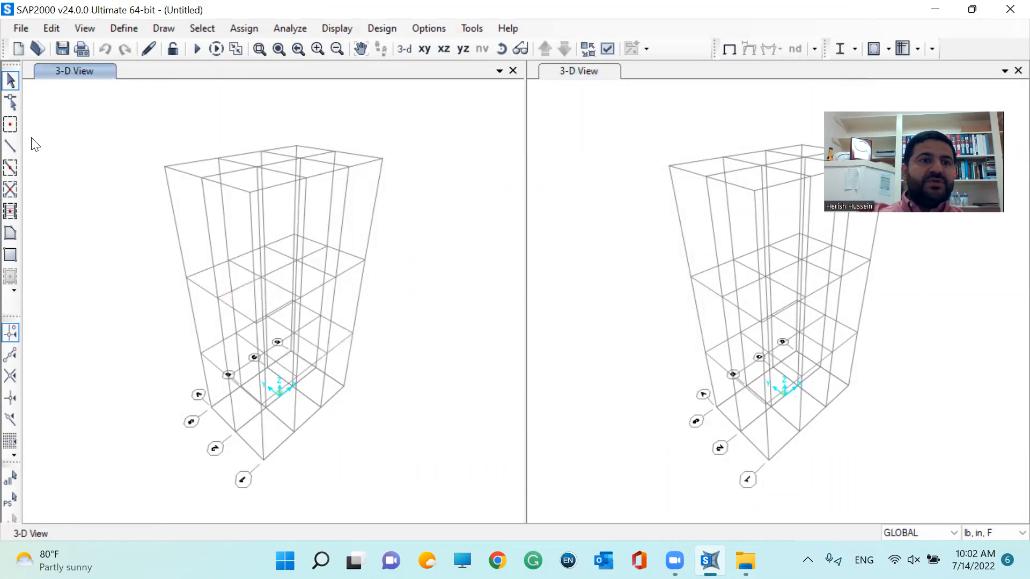
- Draw a straight FSEC1 frame column from the base grid corner at X 12.75, Y -8.5 up to the first-story level
left_click(9, 147)
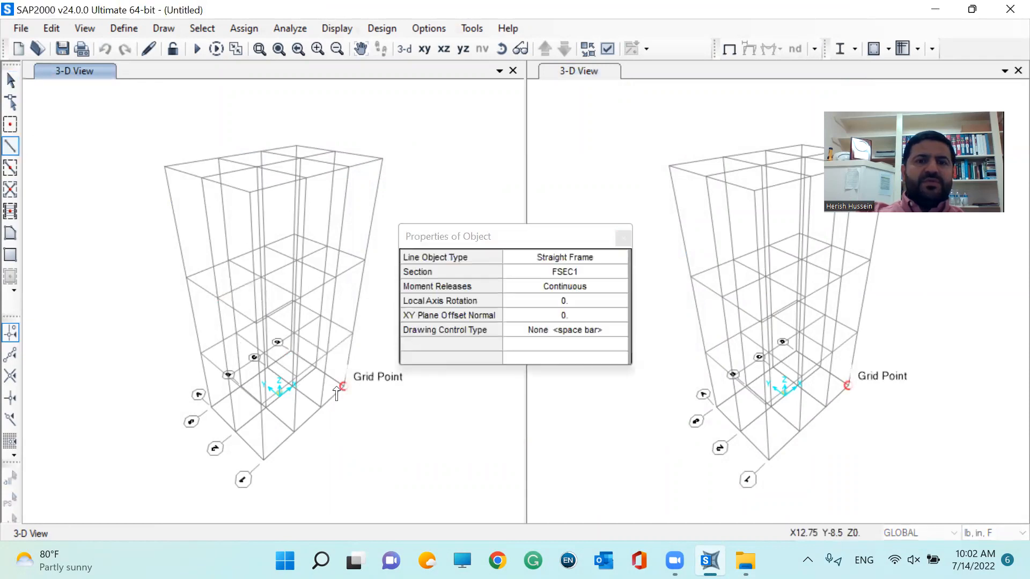
left_click(353, 333)
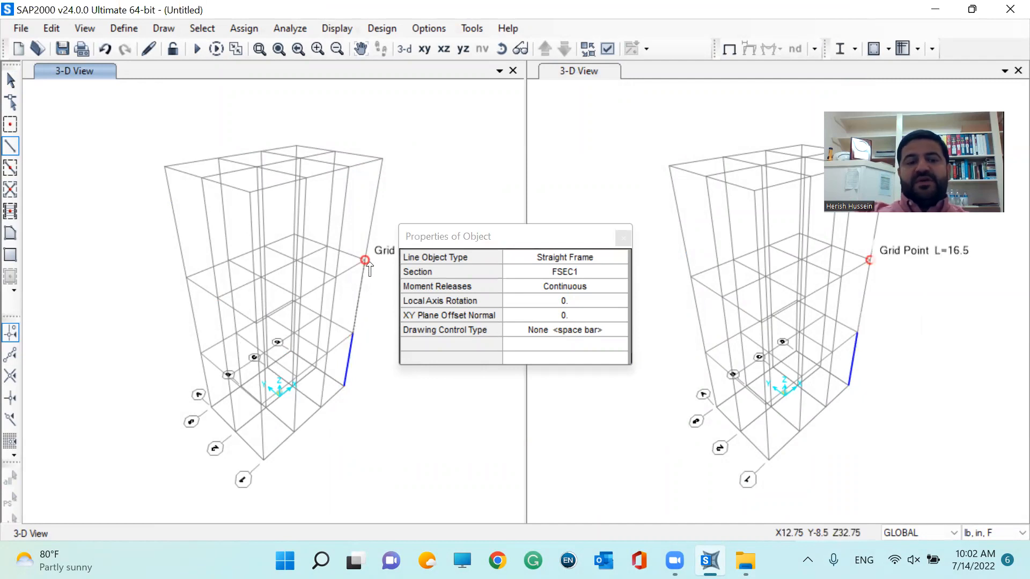
key("Escape")
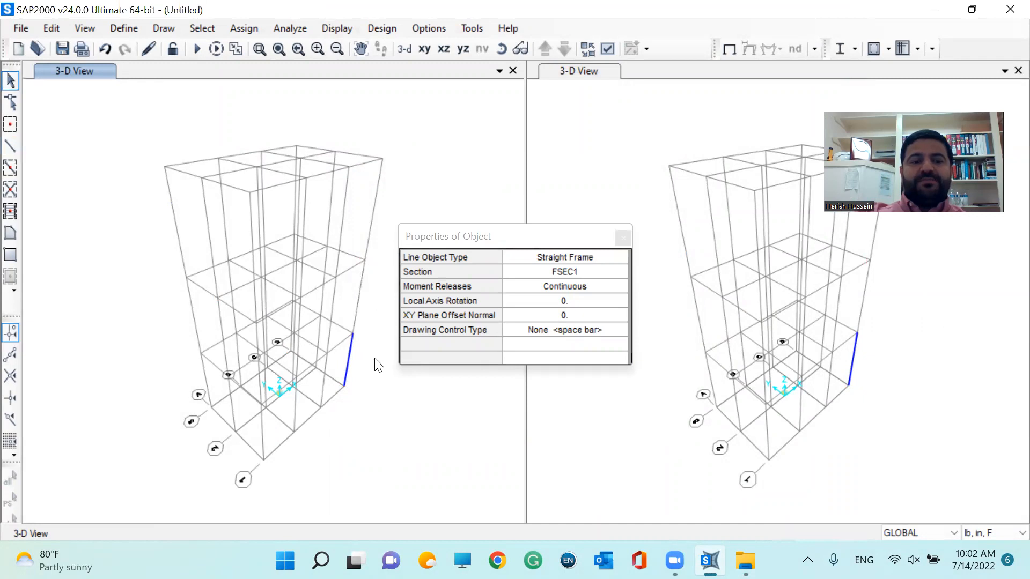
left_click(348, 360)
left_click(347, 360)
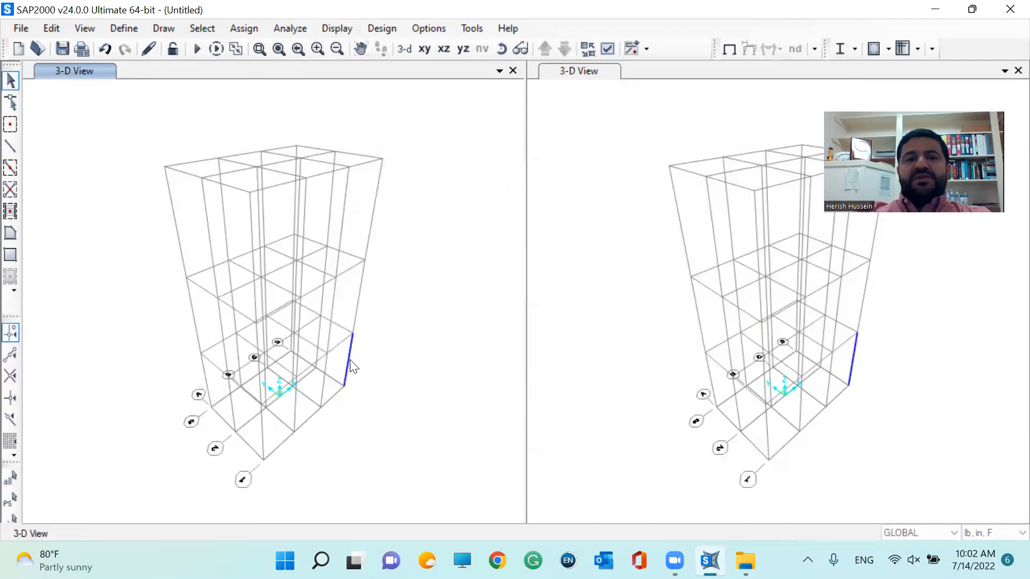
- Modify the A992Fy50 steel material by renaming it A992Fy61 and setting its grade to Grade 61
left_click(124, 31)
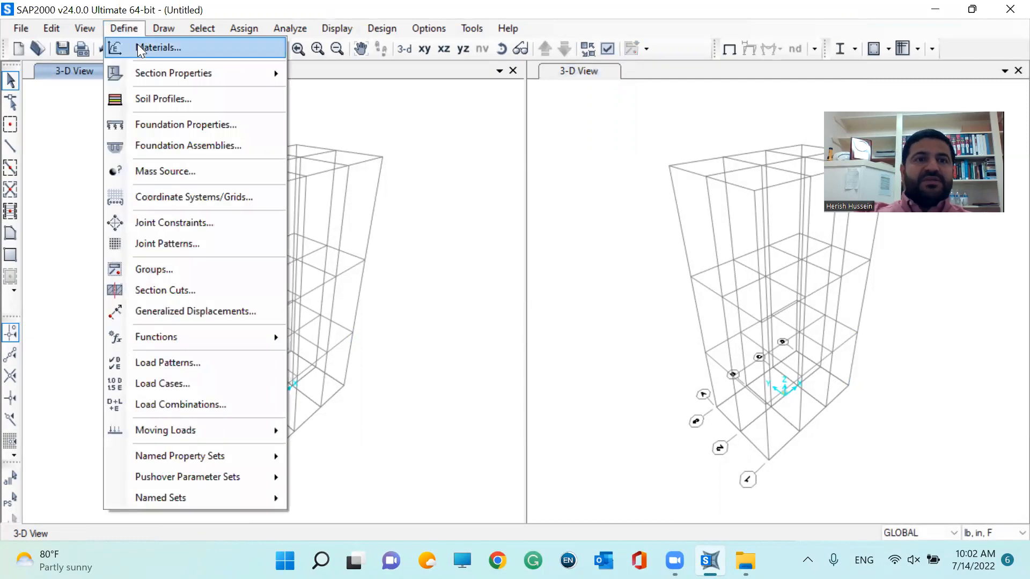
left_click(138, 46)
left_click(410, 239)
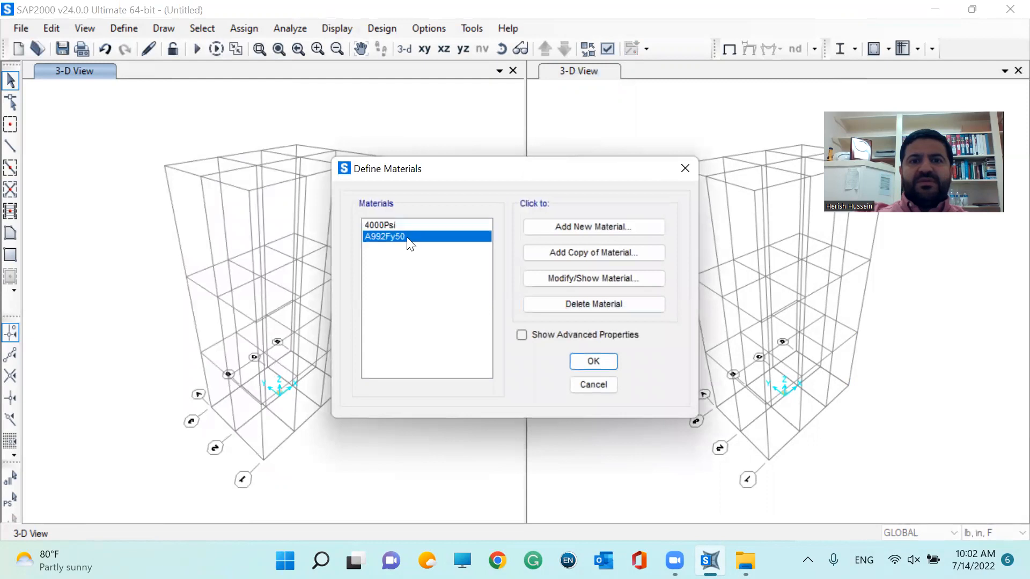
left_click(567, 282)
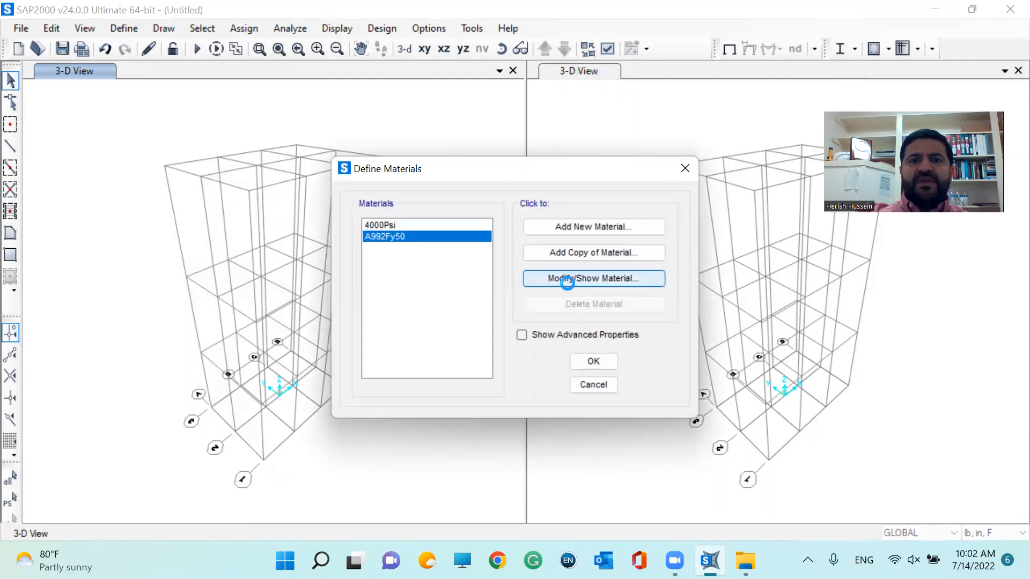
left_click_drag(558, 80, 580, 79)
type("61")
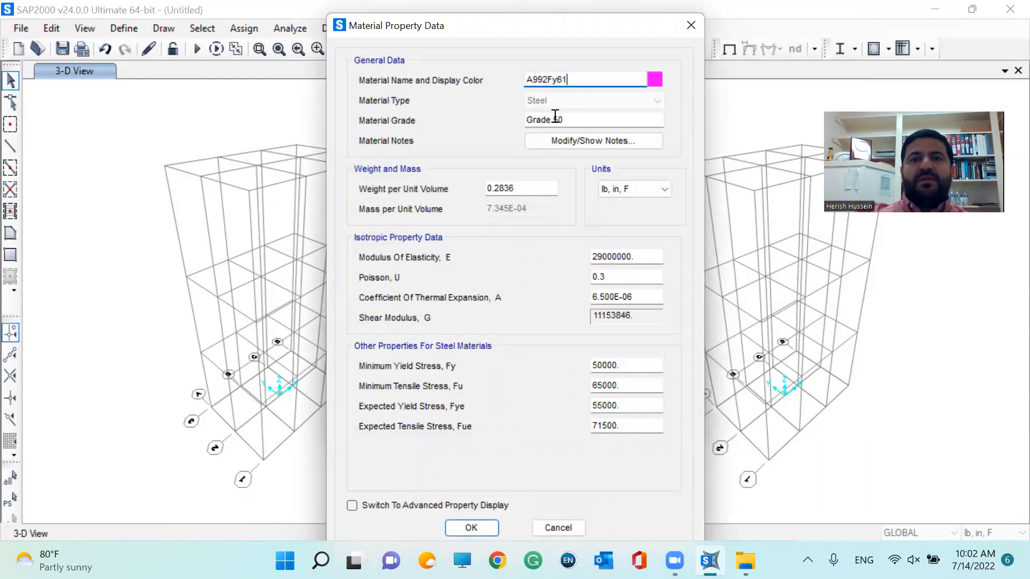
left_click(578, 120)
left_click_drag(578, 121, 553, 120)
type("61")
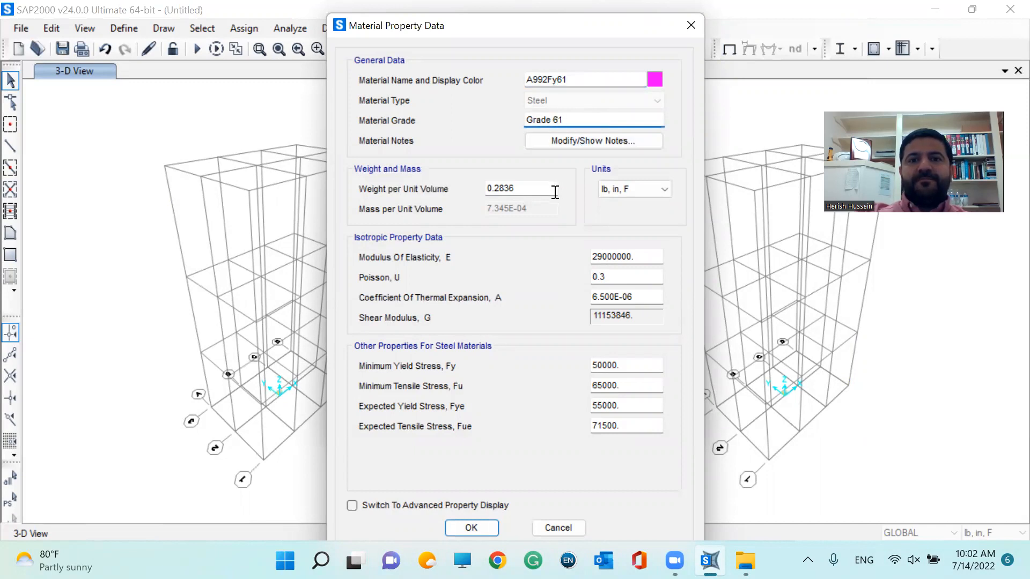
- Switch the A992Fy61 material's units to Kip, in, F and set its modulus of elasticity to 28000
left_click(628, 188)
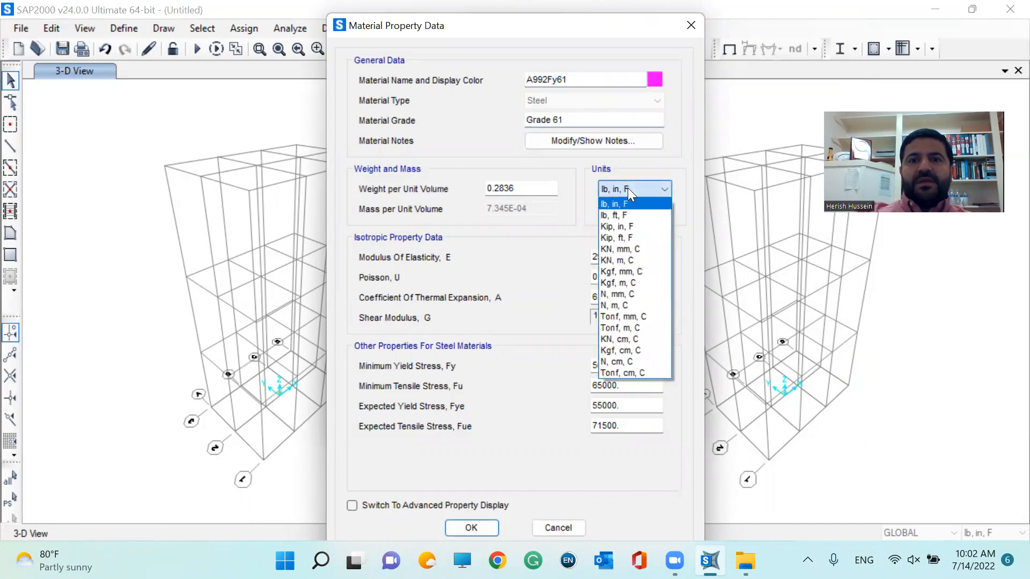
left_click(634, 224)
left_click(603, 256)
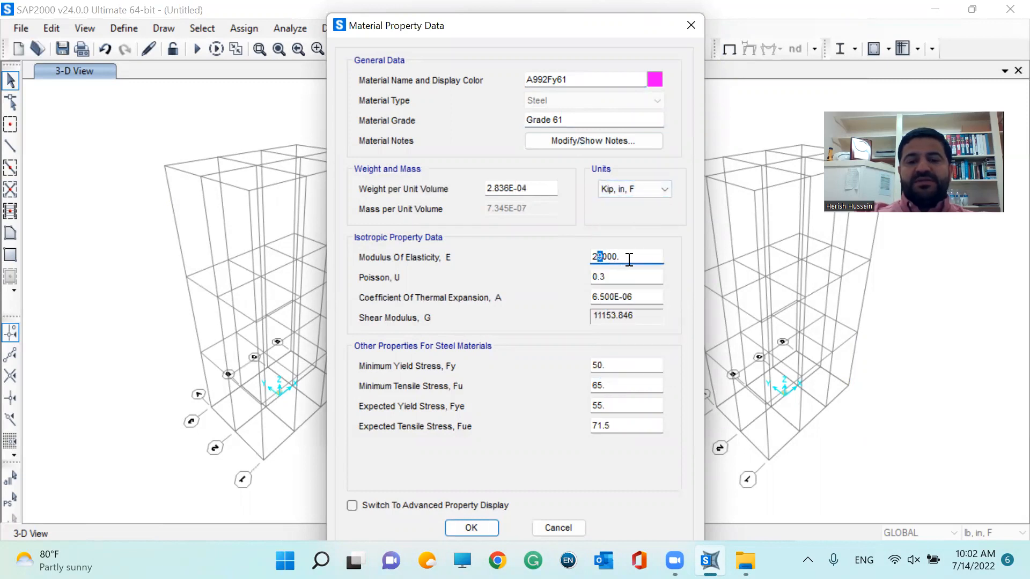
type("8")
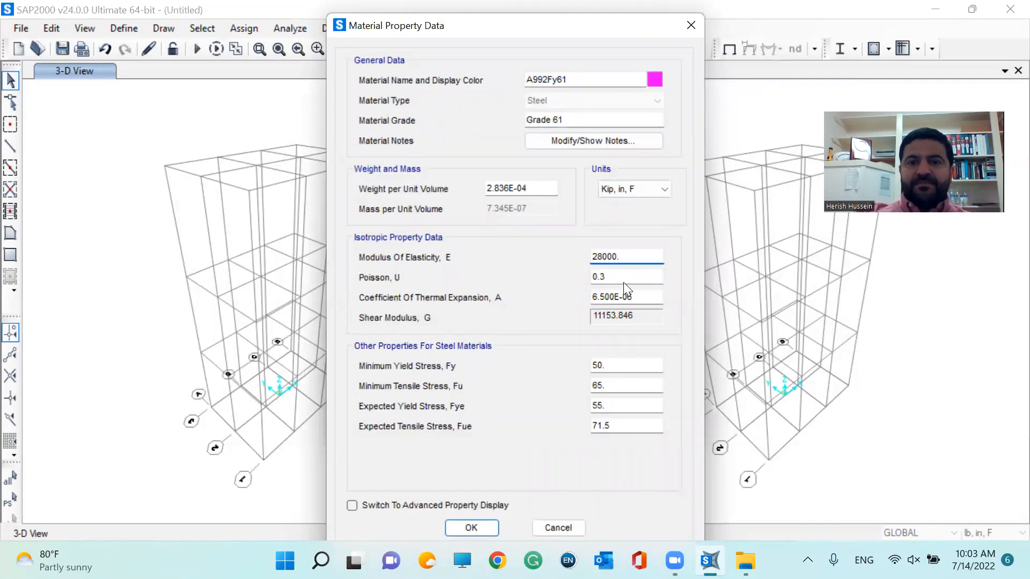
- Set the steel's minimum yield, minimum tensile, expected yield and expected tensile stresses all to 61
left_click(611, 366)
type("61")
key("Tab")
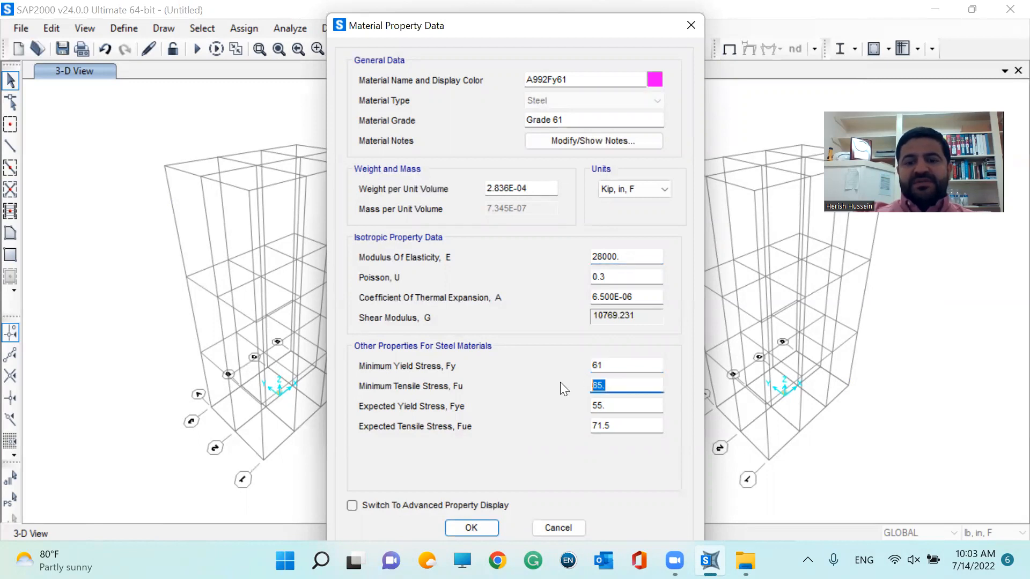
type("61")
key("Tab")
type("61")
key("Tab")
type("61")
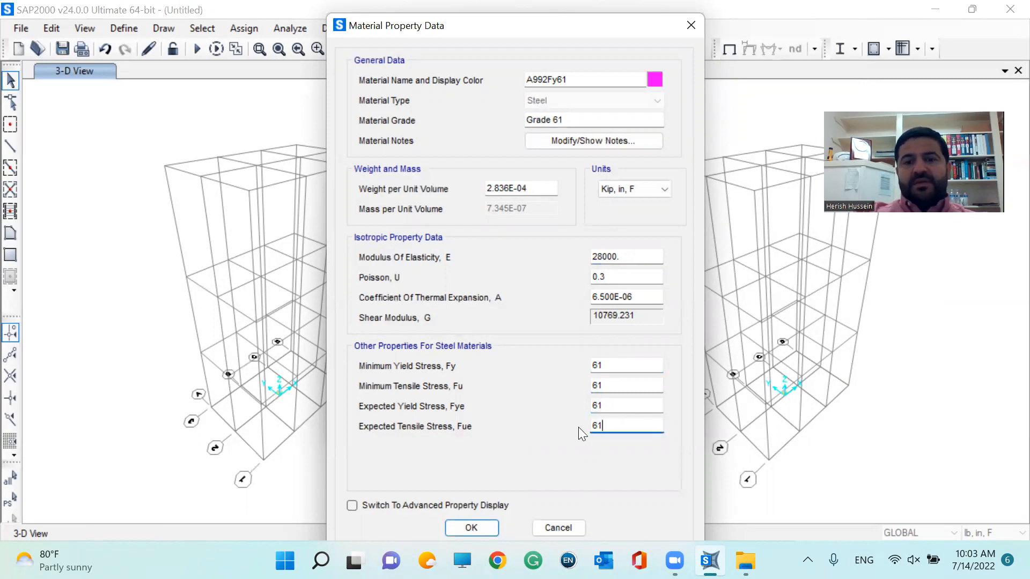
- Convert the material data display to lb, ft, F units and accept the A992Fy61 property changes
left_click(630, 194)
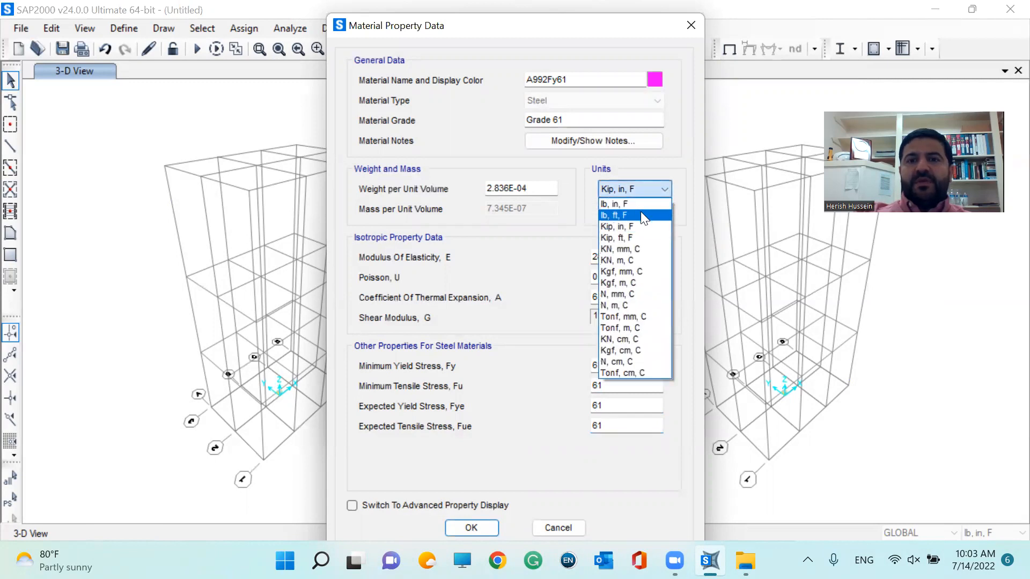
left_click(641, 212)
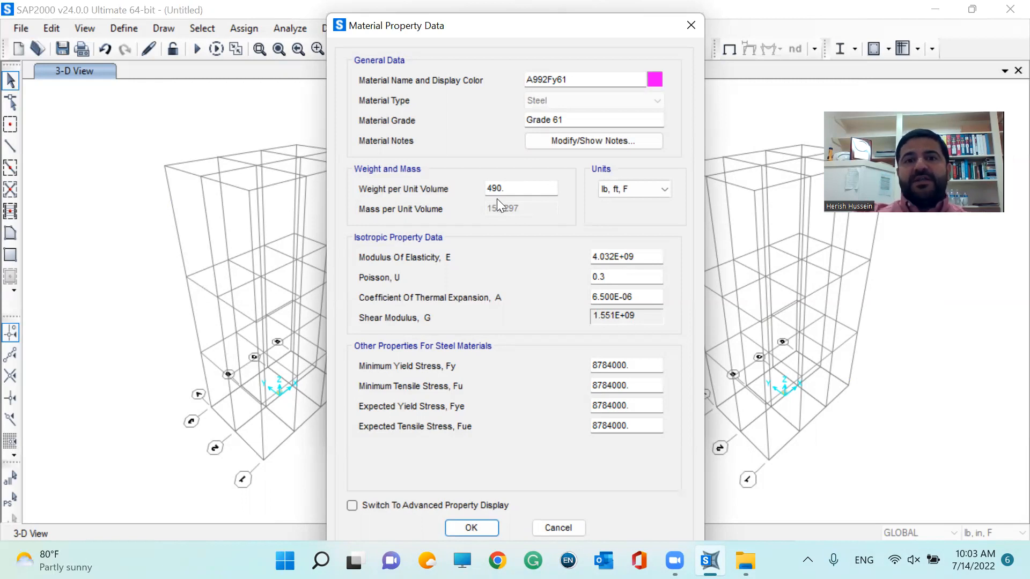
left_click(472, 528)
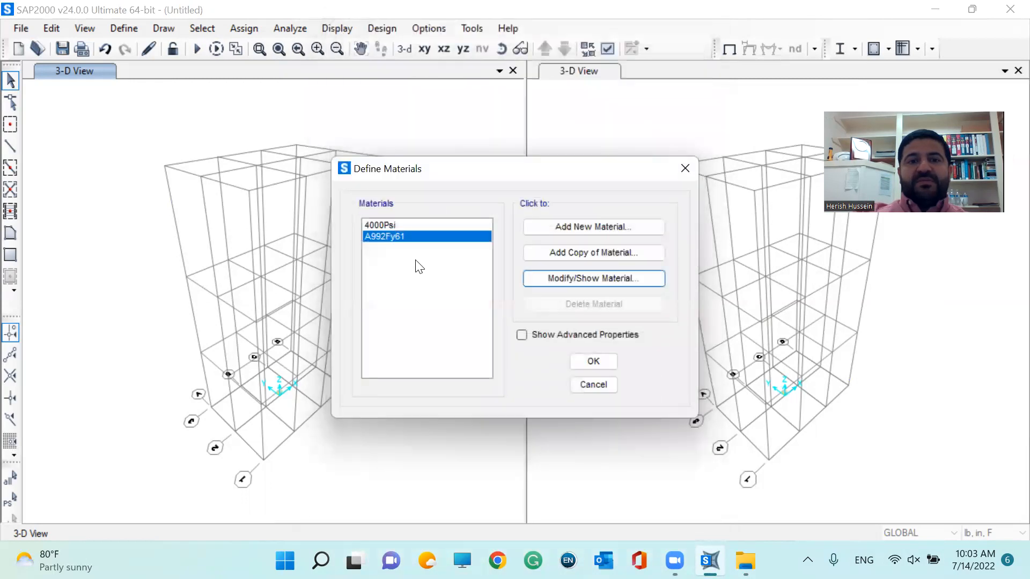
- Examine the A992Fy61 stress-strain plot in the advanced uniaxial nonlinear data, and close the material definitions
left_click(556, 280)
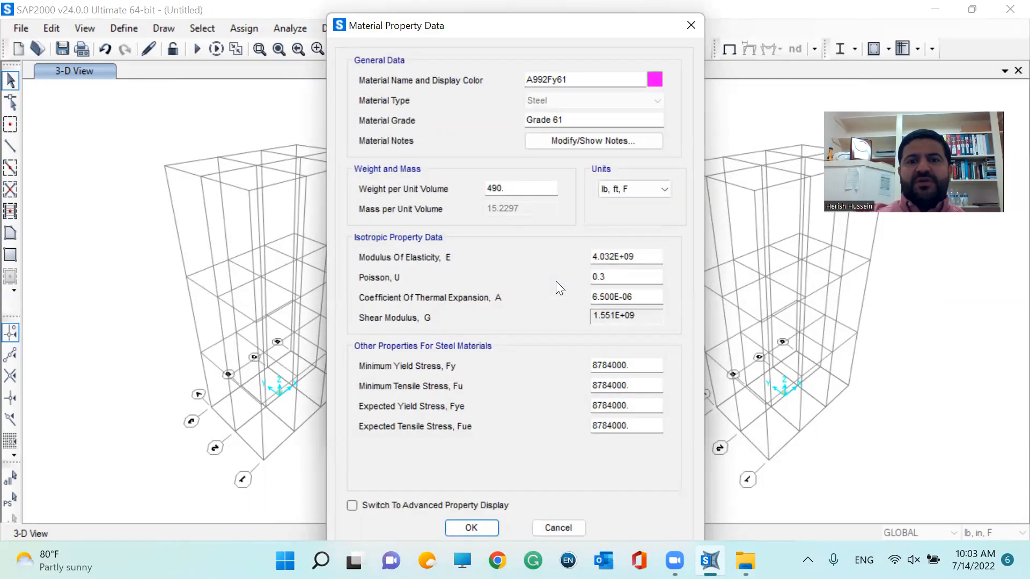
left_click(352, 505)
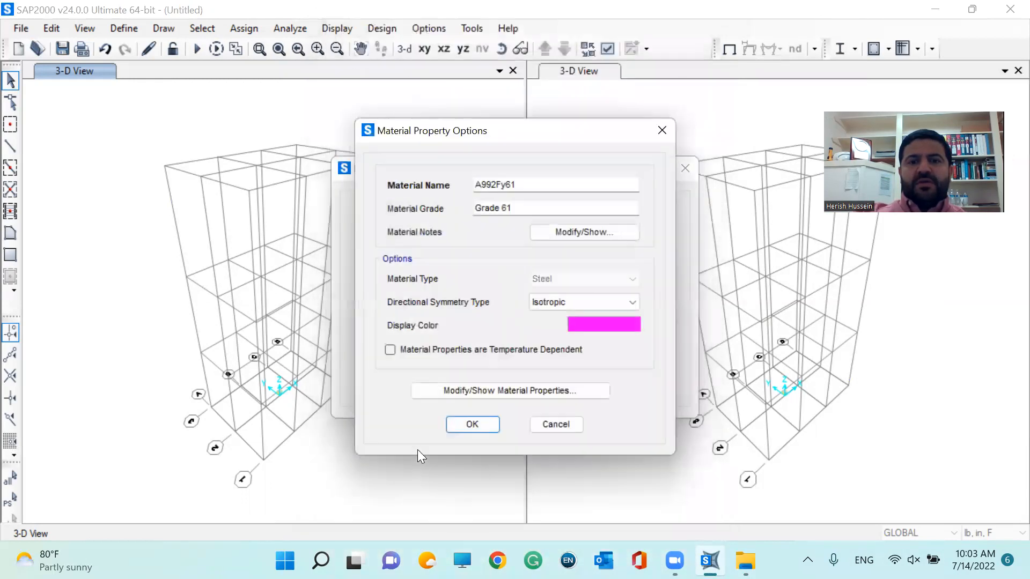
left_click(494, 390)
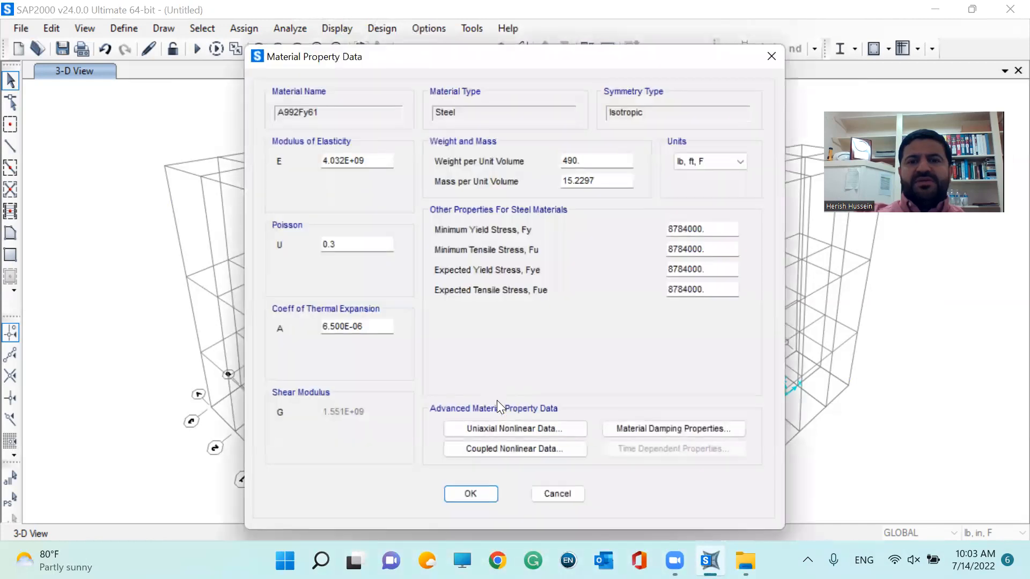
left_click(510, 427)
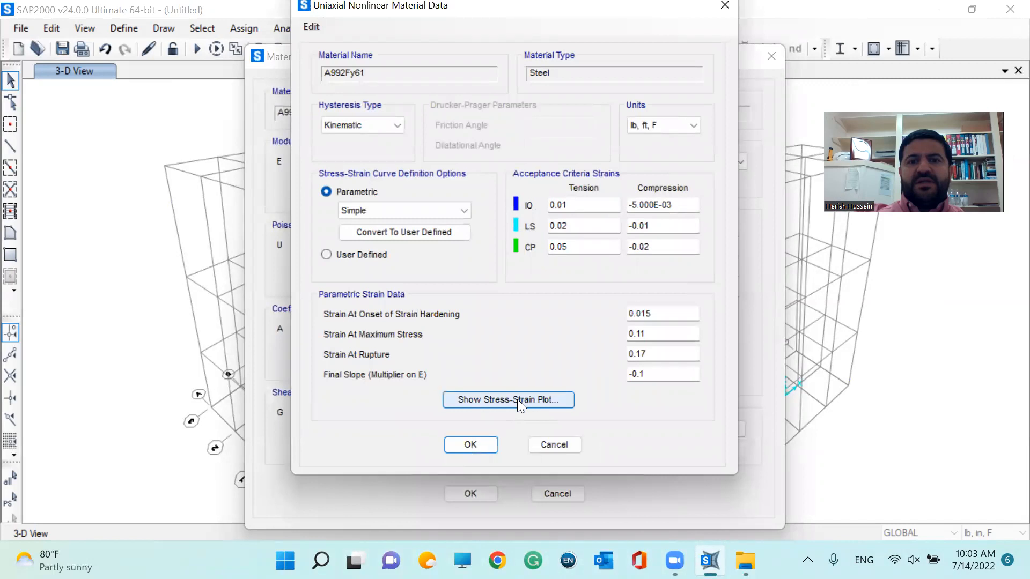
left_click(517, 399)
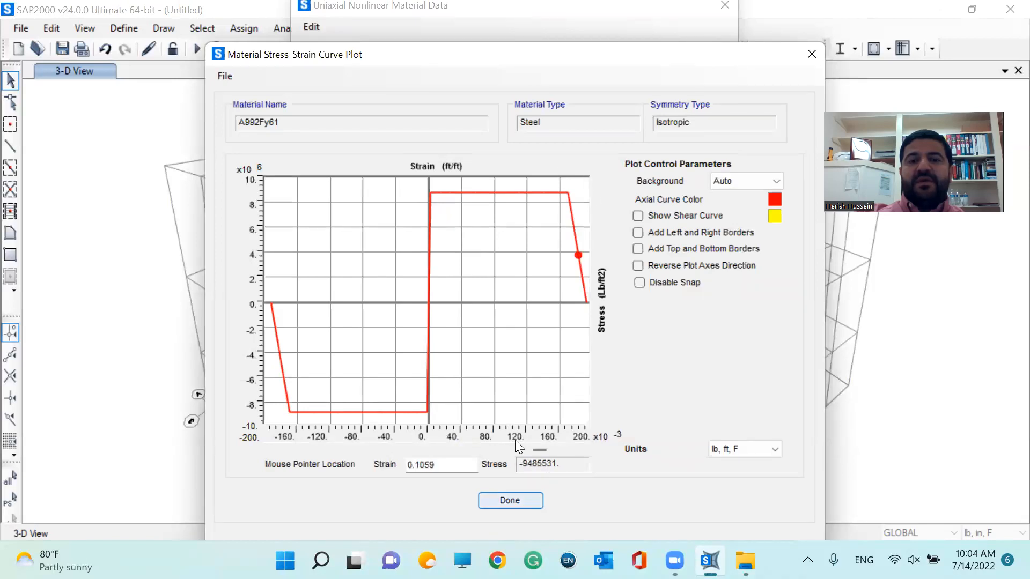
key("Return")
left_click(470, 444)
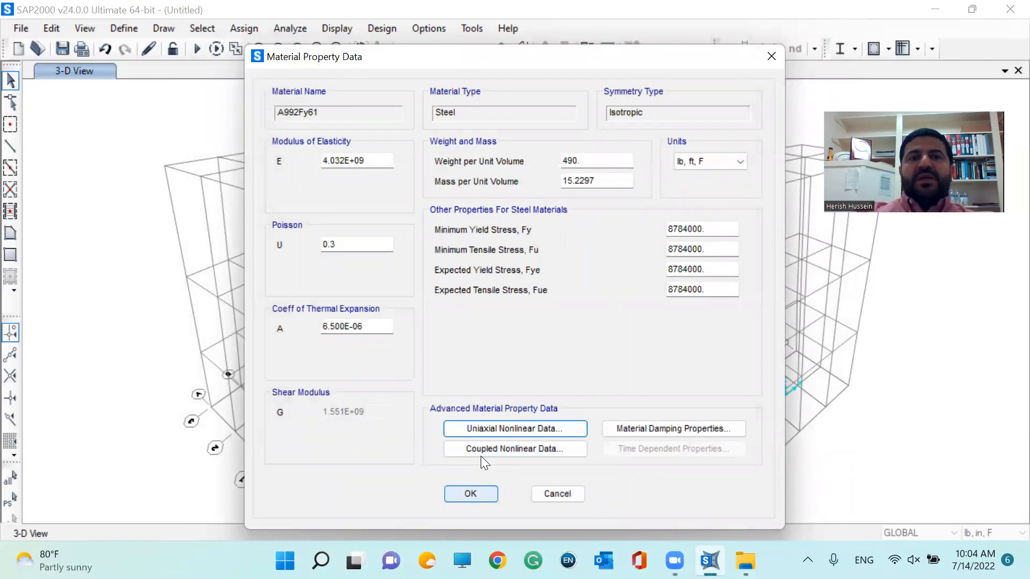
key("Return")
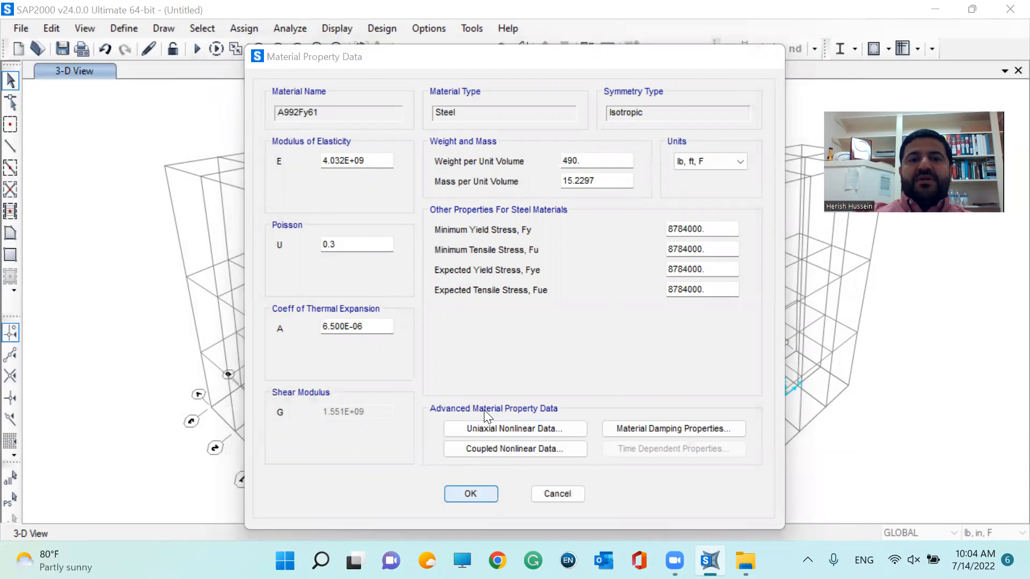
left_click(470, 428)
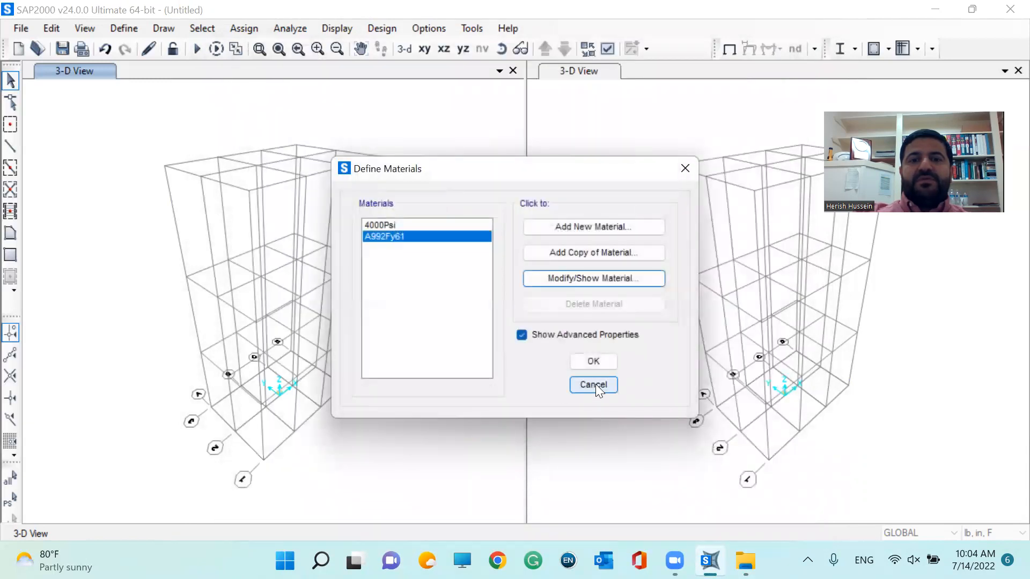
left_click(592, 363)
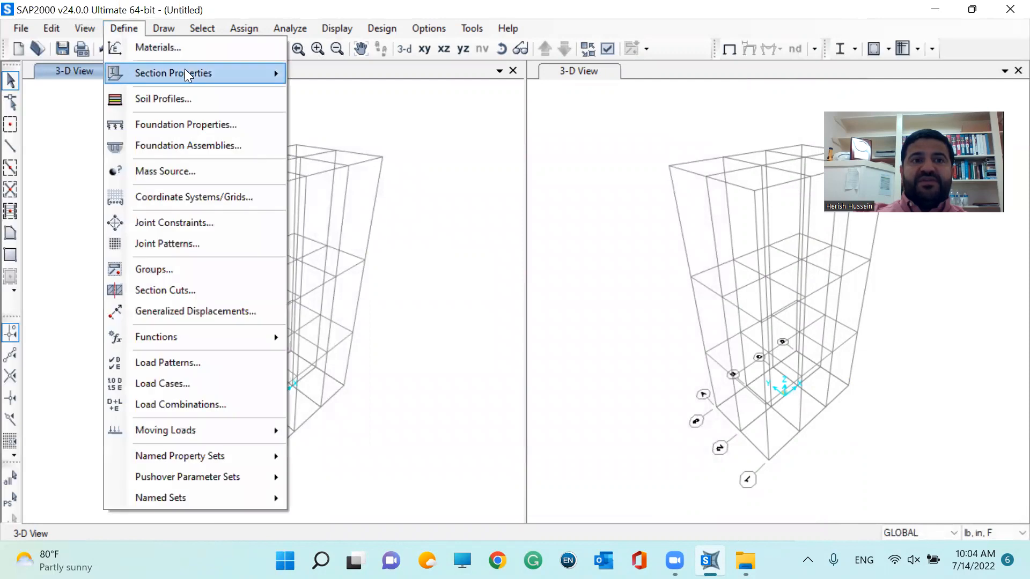
- Add a new steel tube frame section property and name it lab specimen
mouse_move(185, 71)
left_click(332, 79)
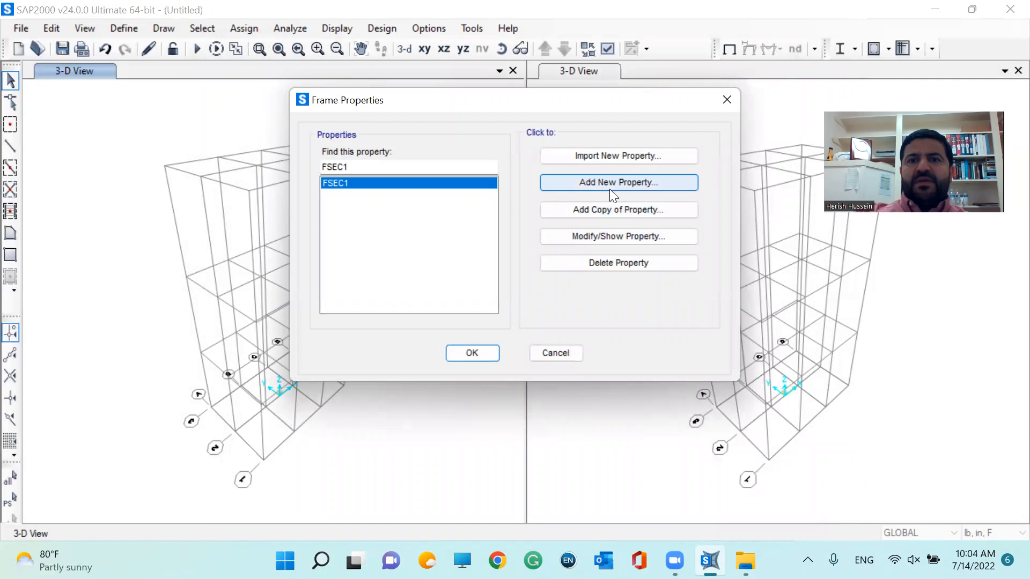
left_click(609, 185)
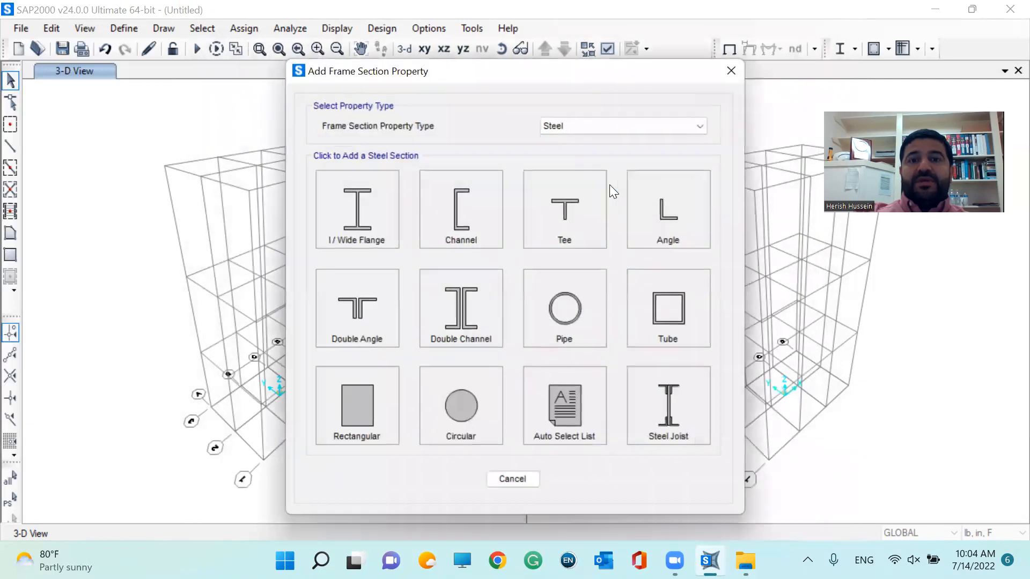
left_click(656, 309)
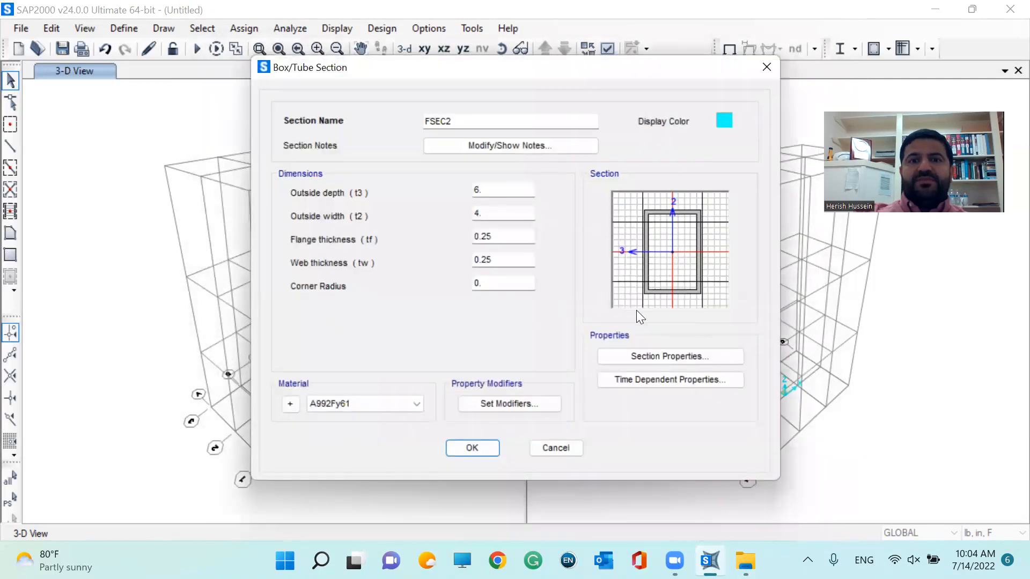
left_click_drag(453, 121, 360, 111)
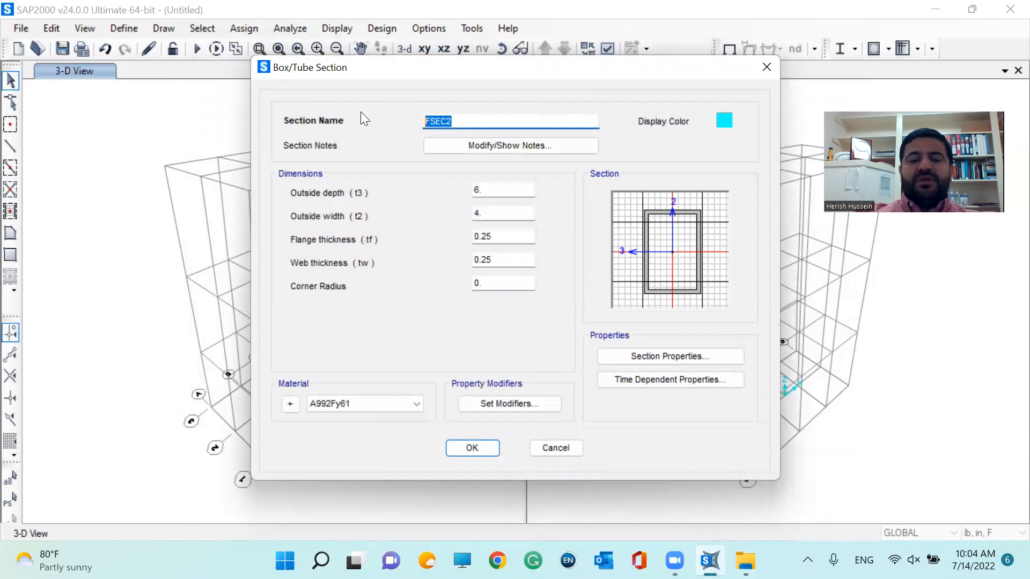
type("lab ")
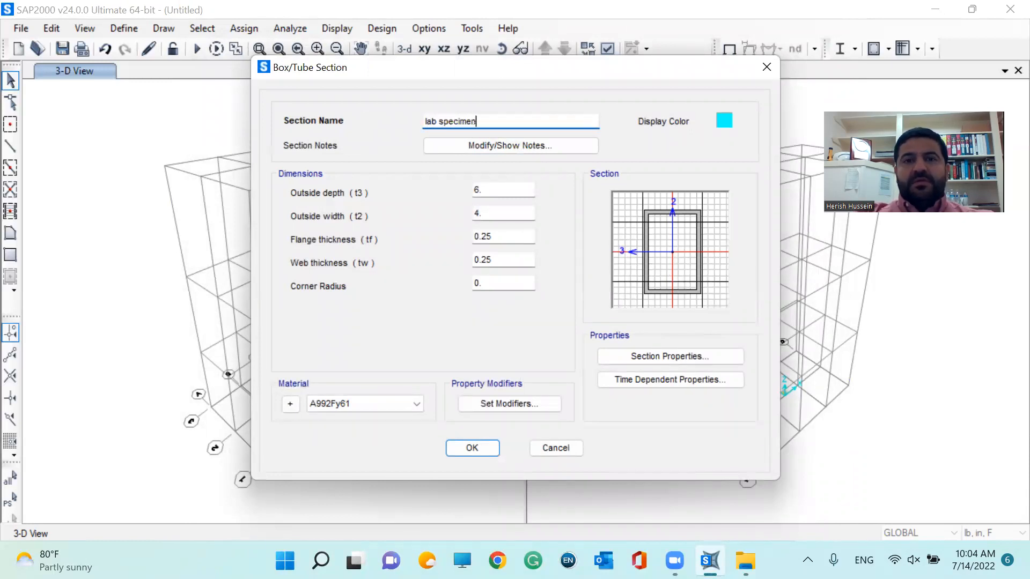
type("specimen")
- Set the tube's web and flange thicknesses to 0.0625 and its outside width and depth to 0.5
left_click_drag(496, 260, 441, 261)
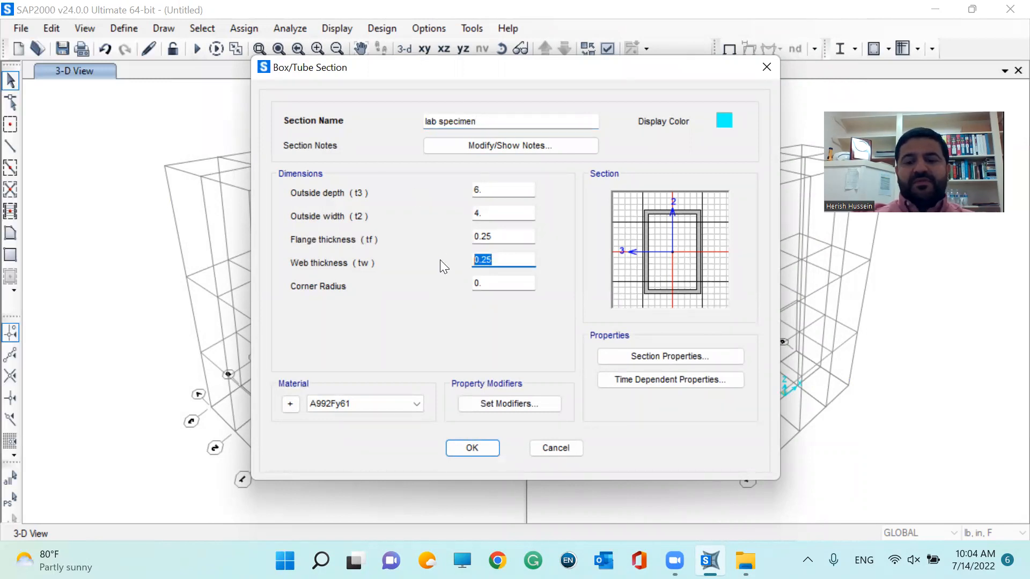
type("1/1")
left_click_drag(496, 241, 425, 225)
type("1/1")
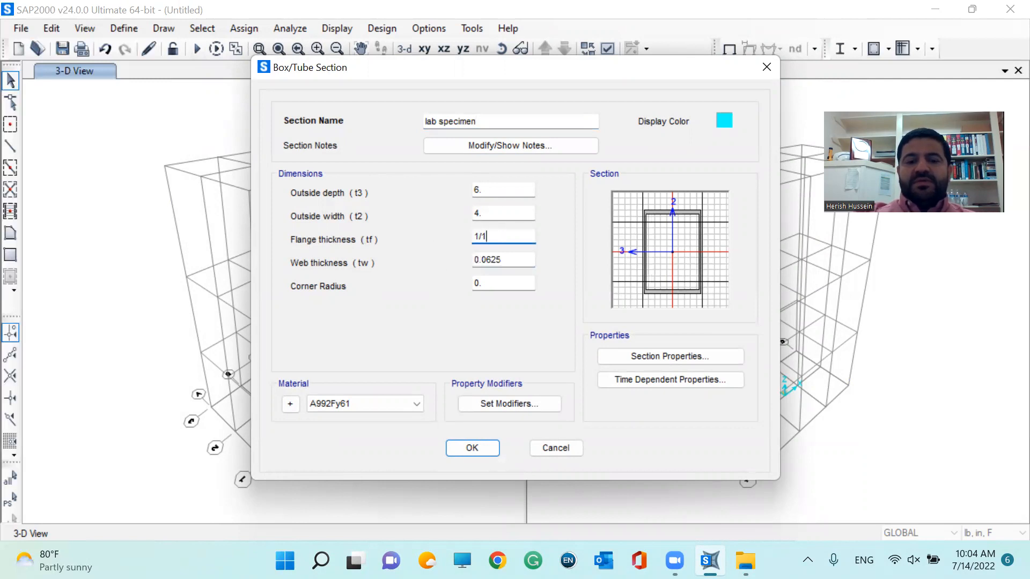
left_click_drag(497, 209, 452, 213)
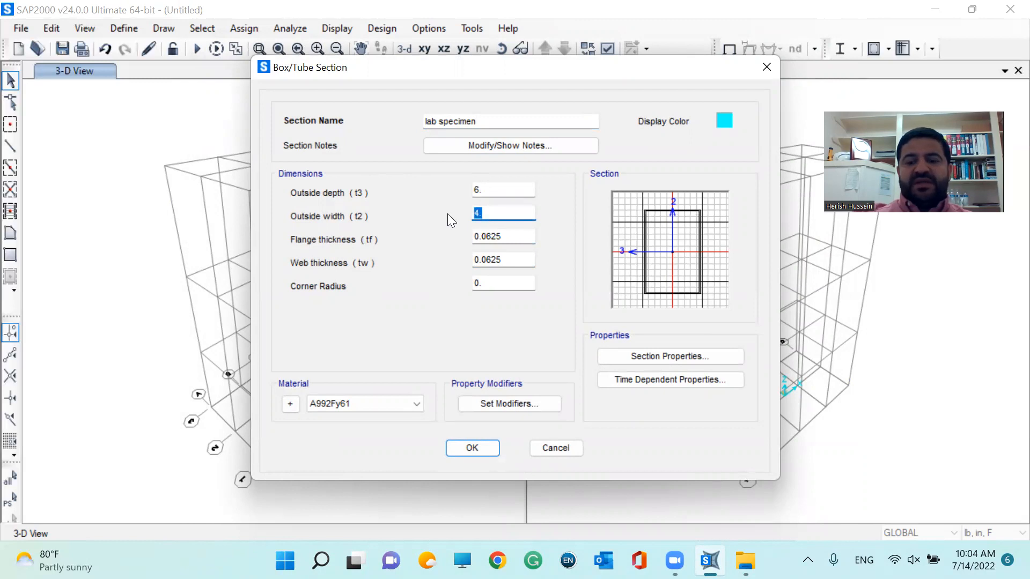
type(".5")
left_click_drag(485, 187, 435, 186)
type(".5")
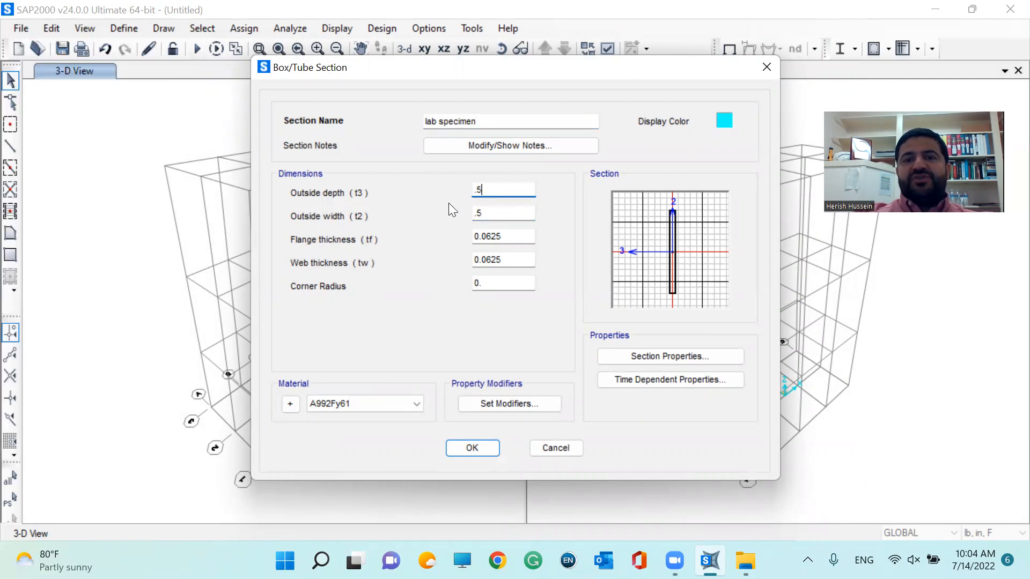
left_click(489, 212)
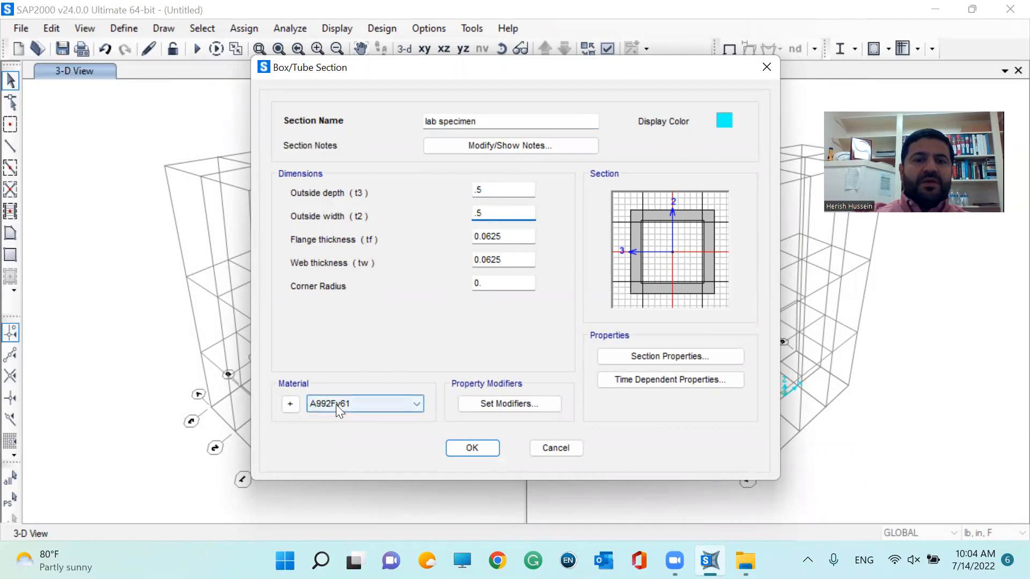
- Assign material A992Fy61 to the lab specimen section and accept the frame section definitions
left_click(362, 401)
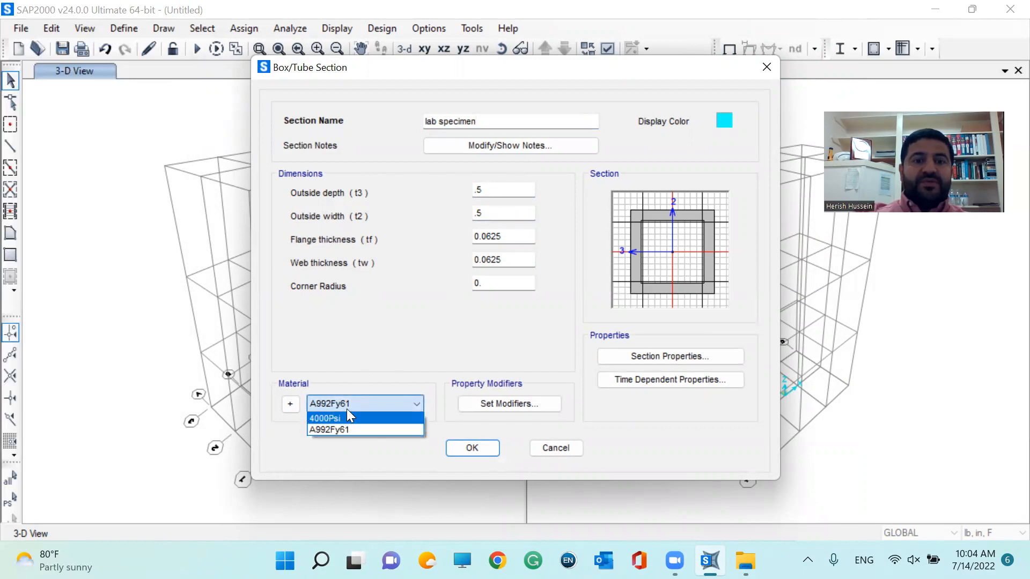
left_click(345, 430)
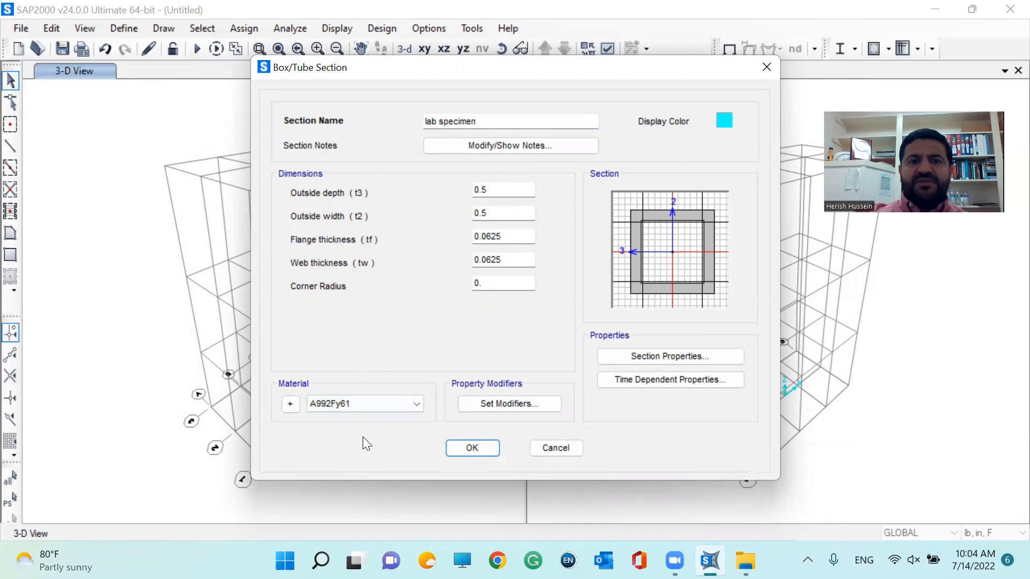
left_click(472, 448)
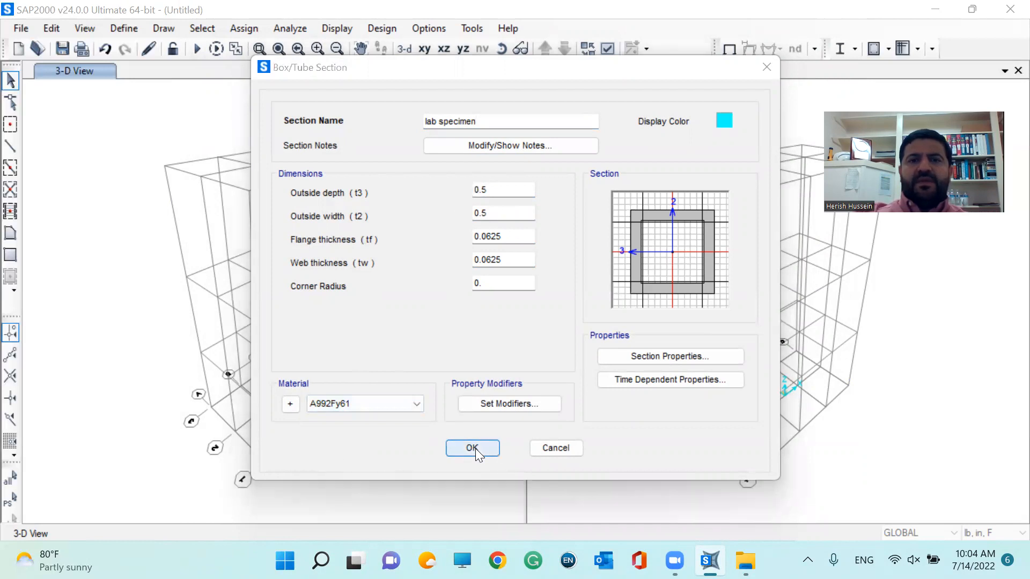
left_click(472, 353)
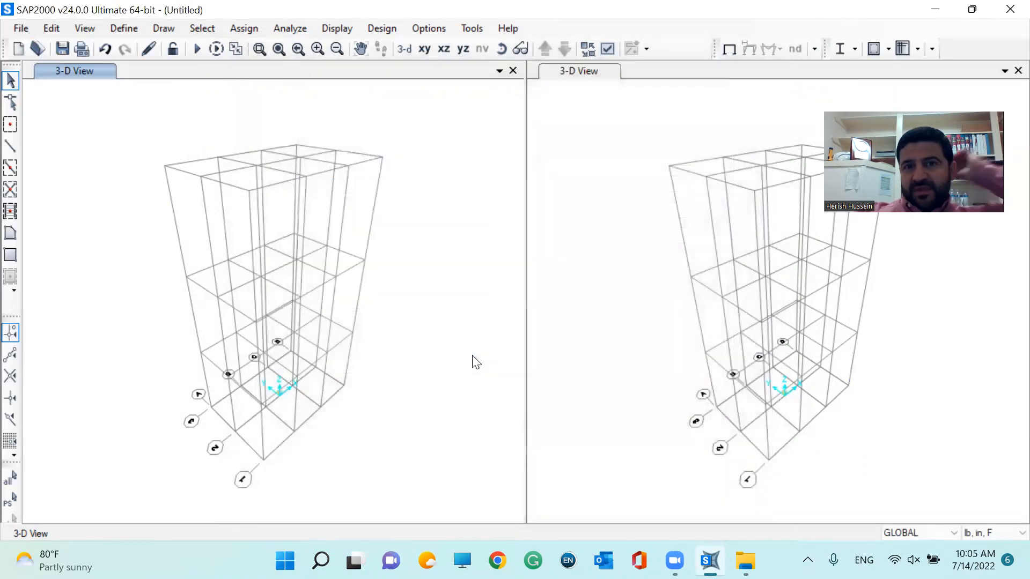
- Draw a three-story column at grid D-1 from the base to Z 49.25 as a straight frame with the lab specimen section
left_click(10, 147)
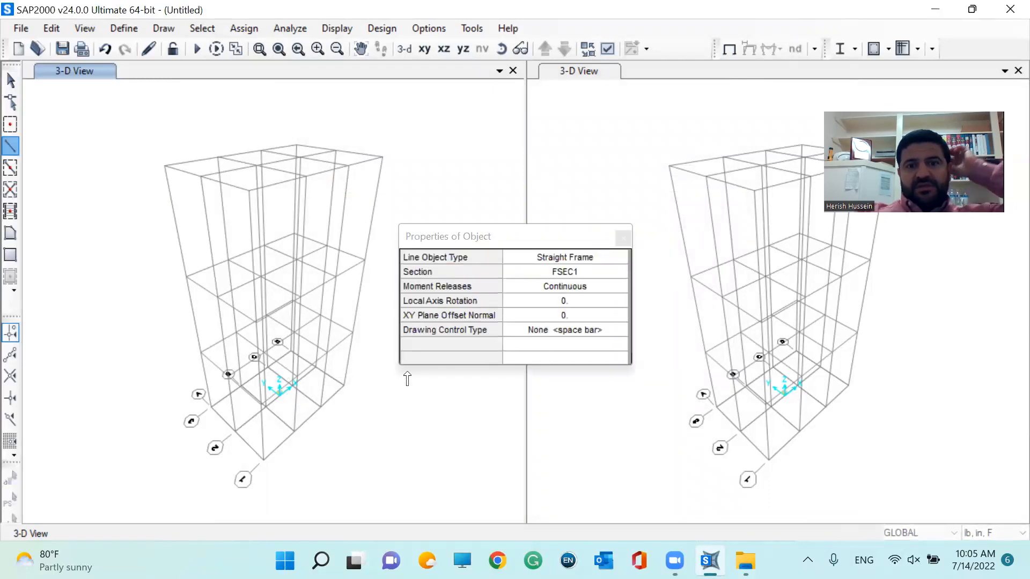
left_click(543, 271)
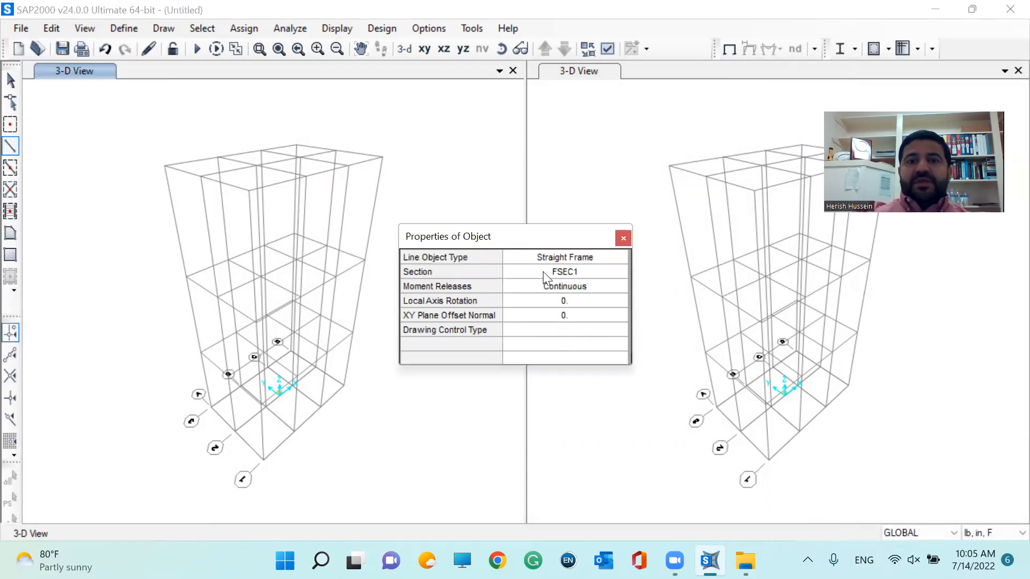
left_click(543, 271)
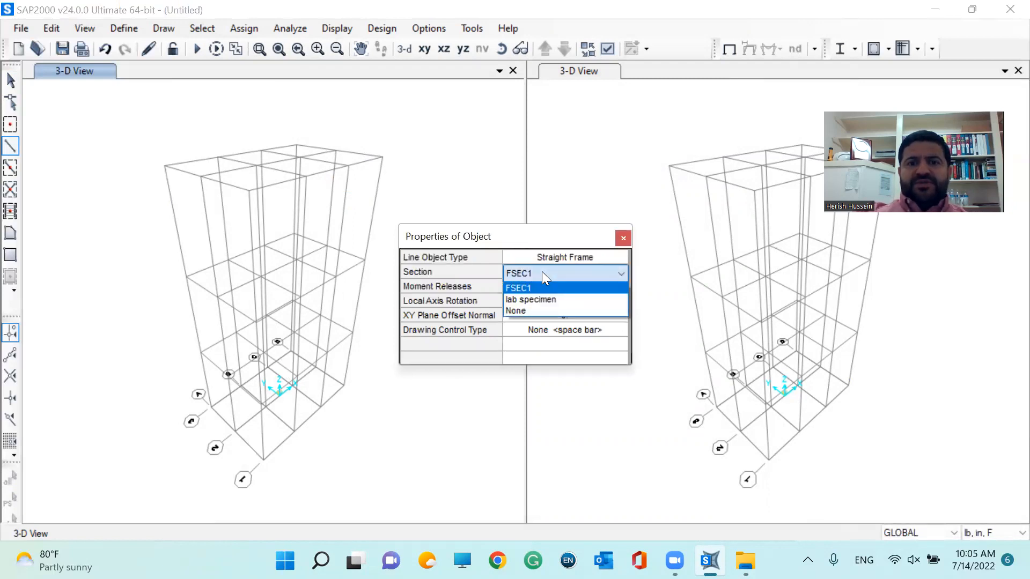
left_click(550, 300)
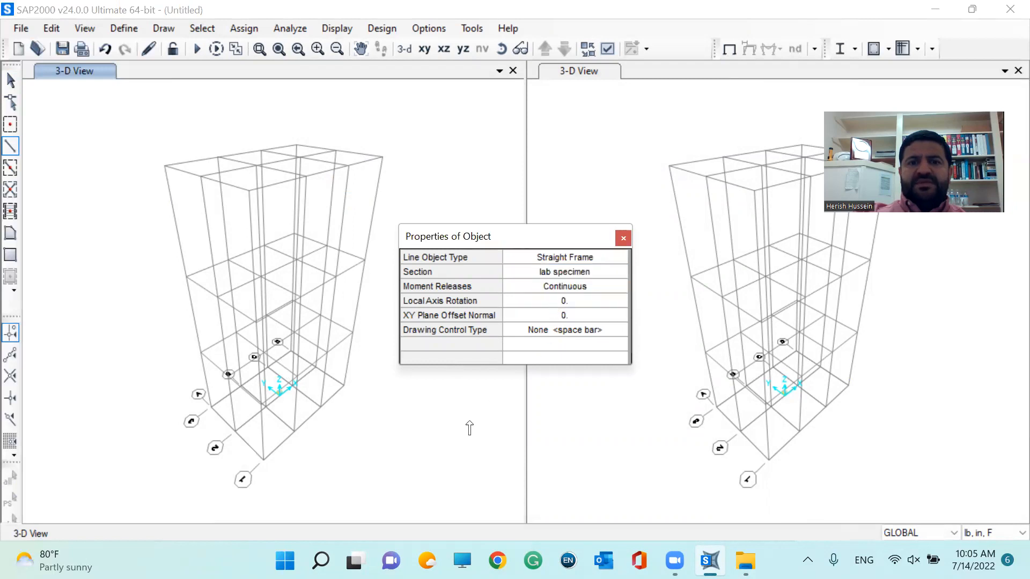
left_click(352, 332)
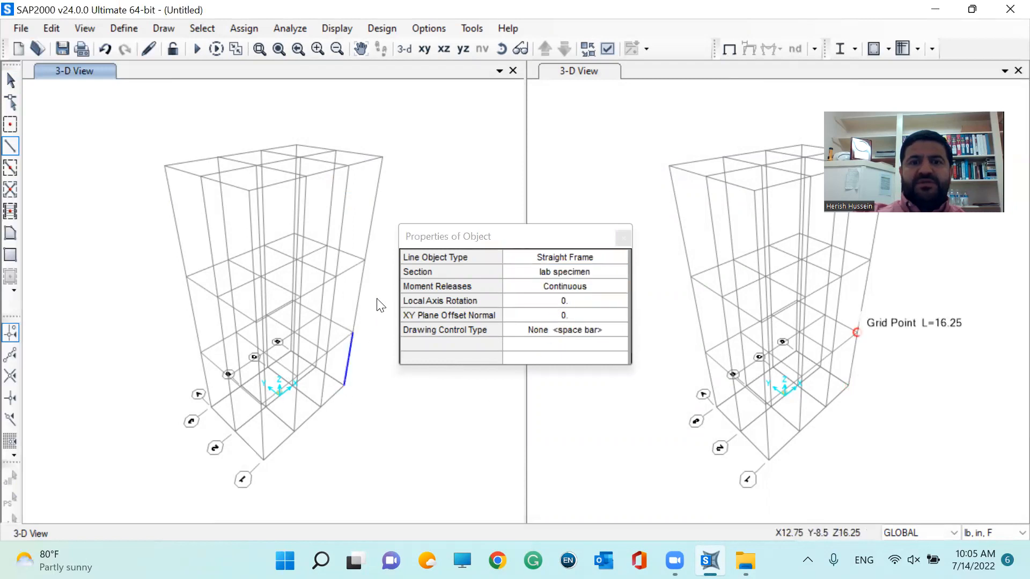
left_click(365, 260)
left_click(382, 158)
- Continue with a roof beam from D-1 to C-1 at Z 49.25 and a column down grid C-1 to the base
left_click(350, 166)
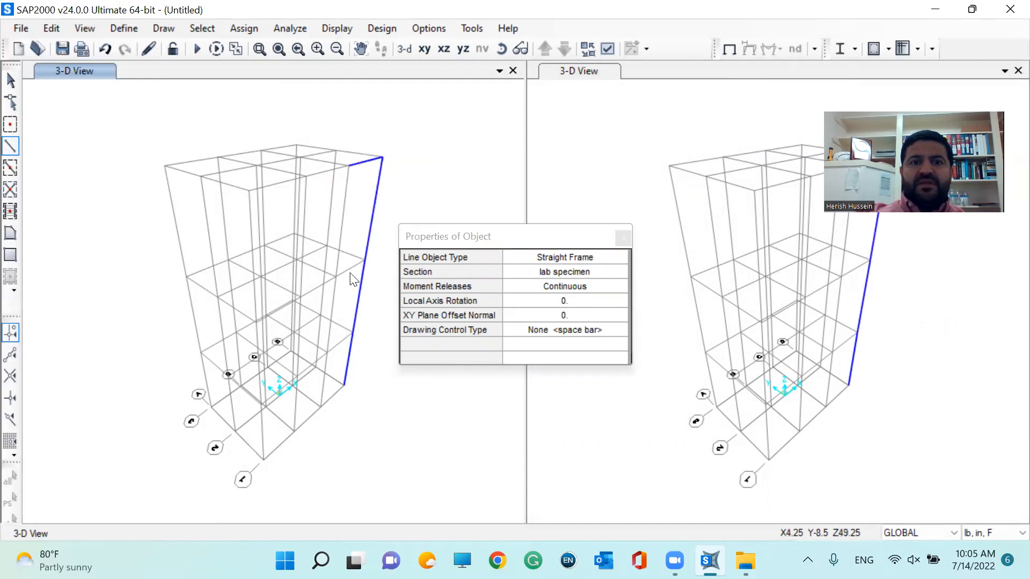
left_click(336, 275)
left_click(327, 353)
left_click(321, 406)
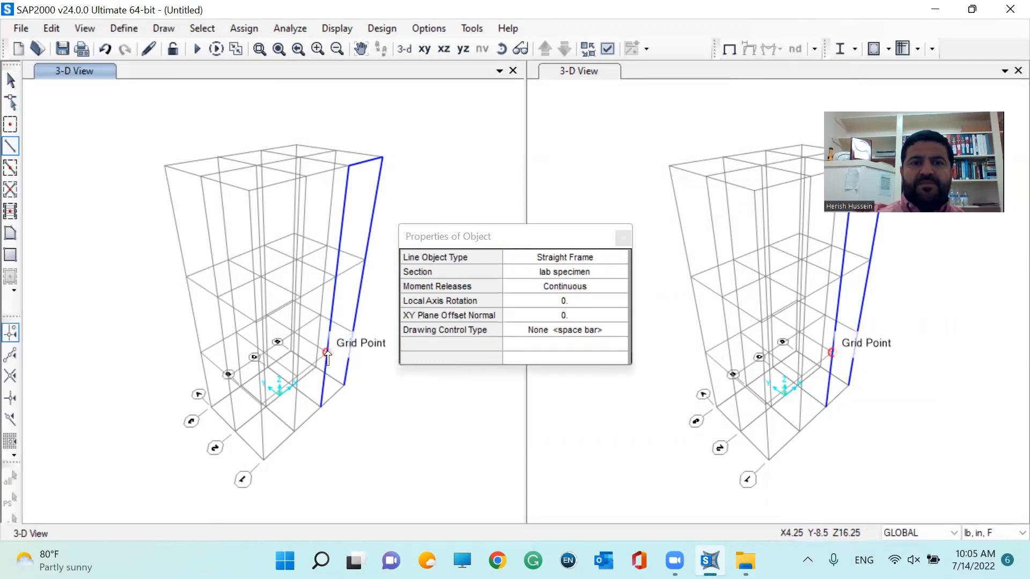
- Draw the first-floor beam between the C-1 and D-1 columns at Z 16.25
left_click(328, 354)
double_click(350, 335)
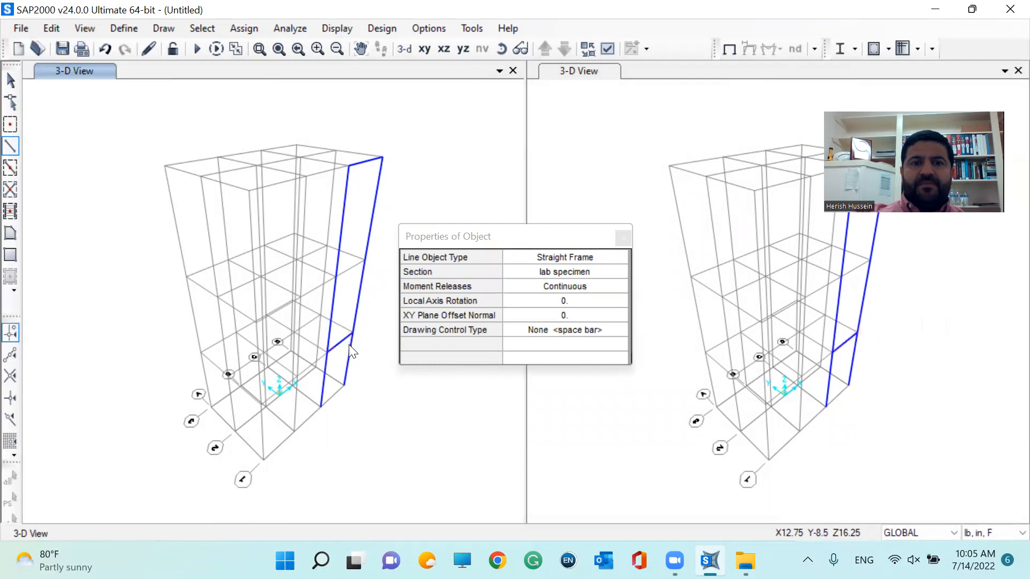
key("Escape")
left_click(365, 260)
left_click(335, 276)
double_click(339, 294)
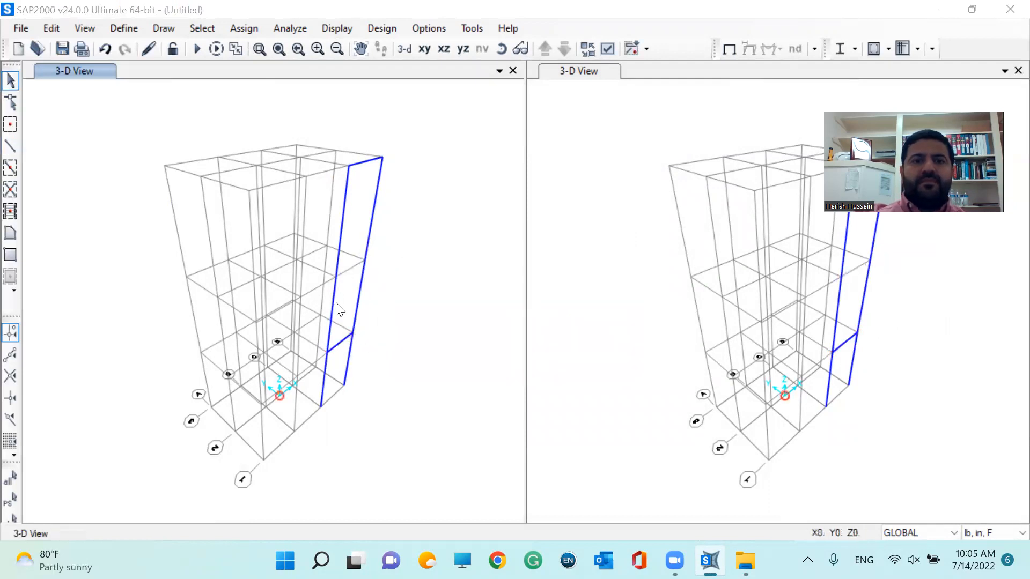
key("Escape")
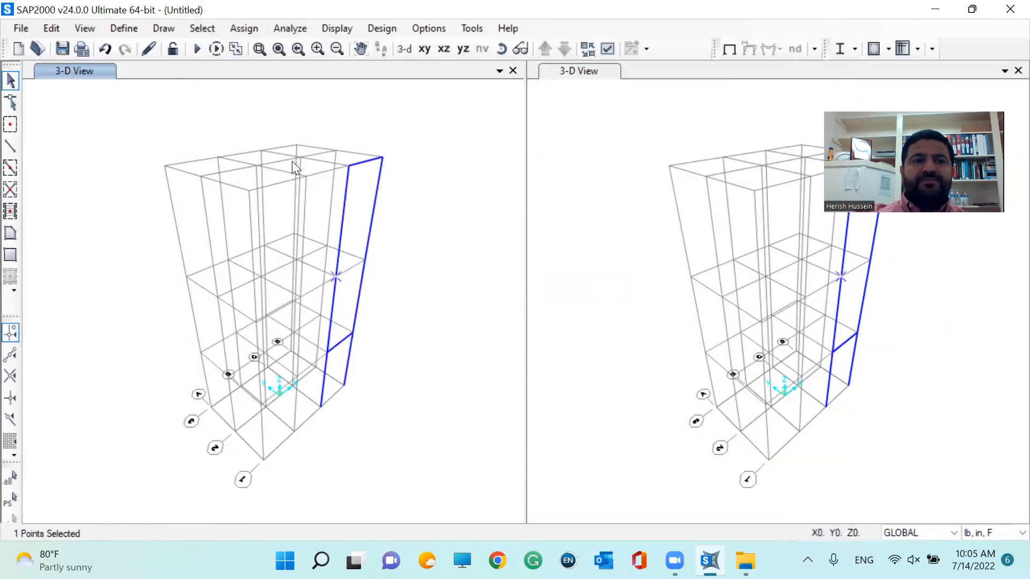
- Draw the second-floor beam between the D-1 and C-1 columns at Z 32.75
left_click(11, 145)
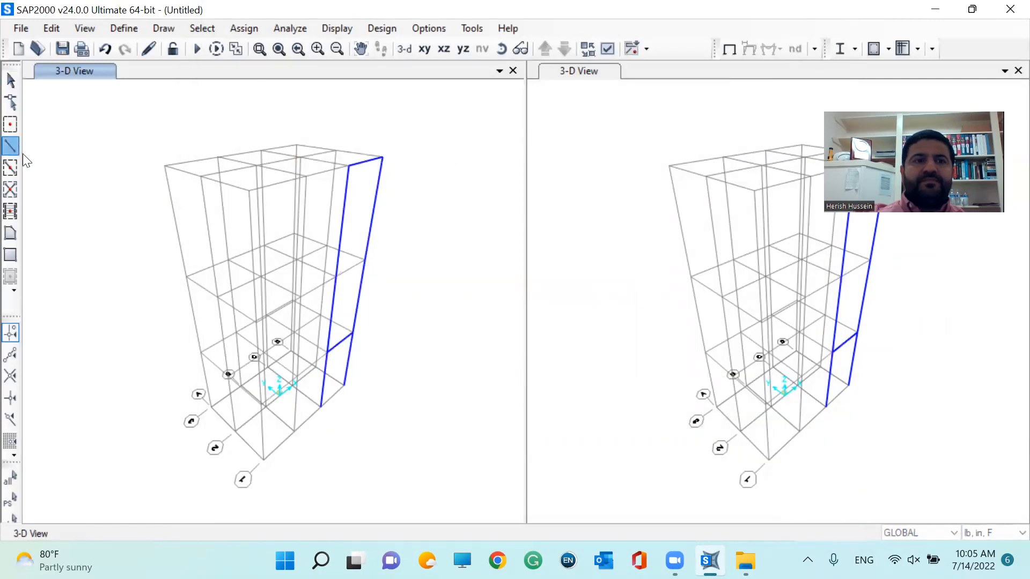
left_click(365, 260)
left_click(336, 276)
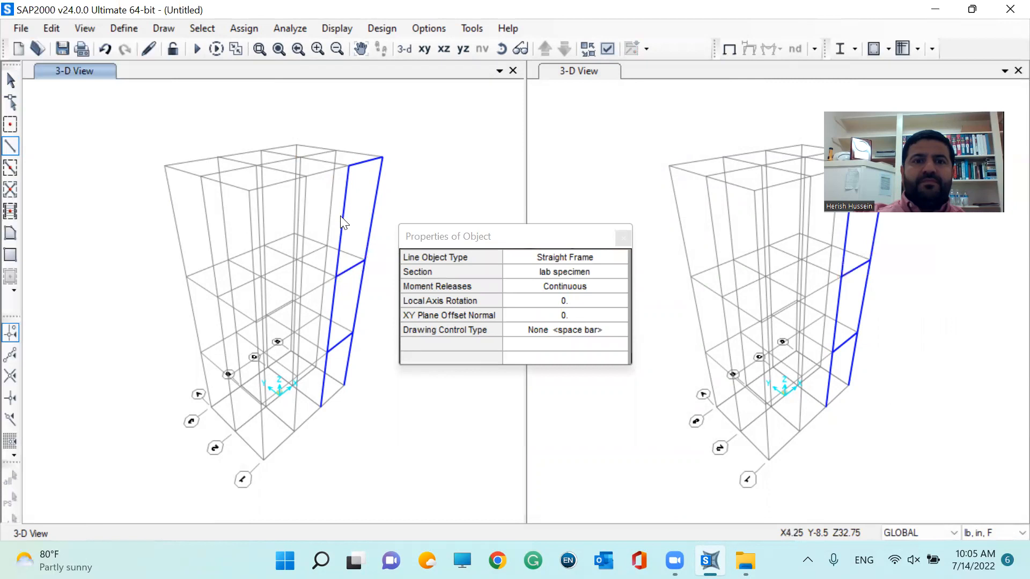
key("Escape")
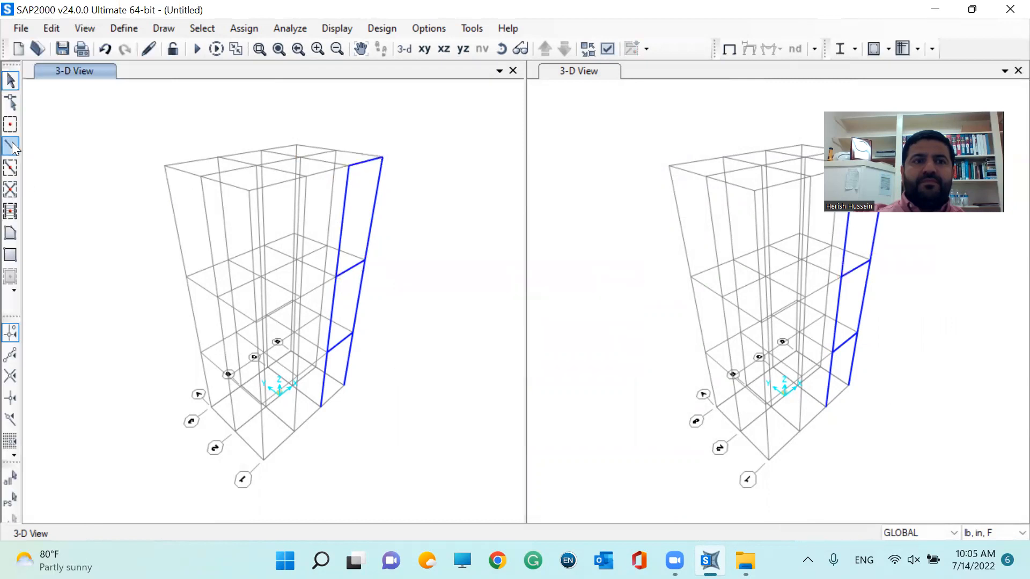
- Draw a roof beam from C-1 to A-1 at Z 49.25 and continue with the corner column down A-1 to the base
left_click(348, 167)
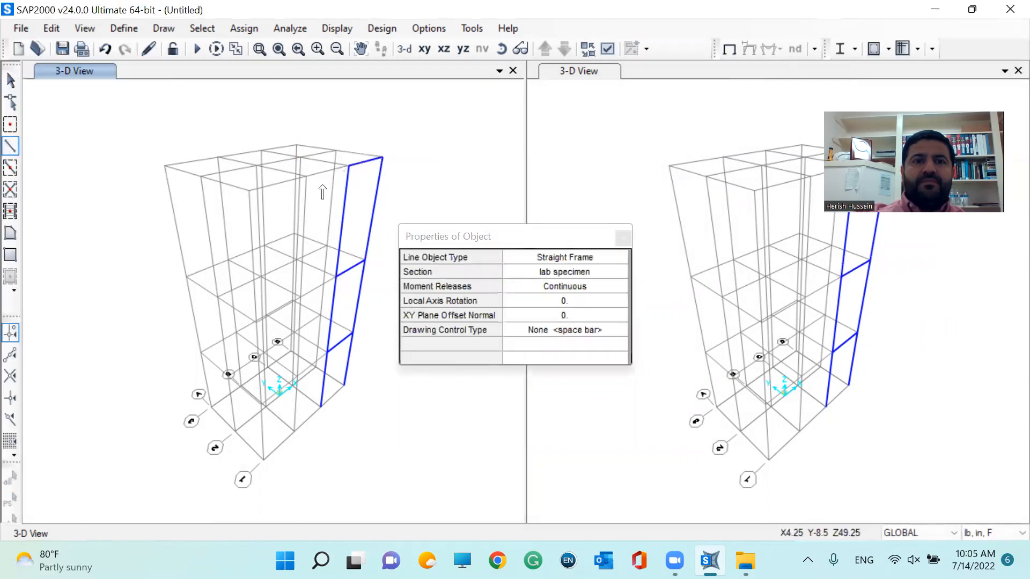
left_click(249, 190)
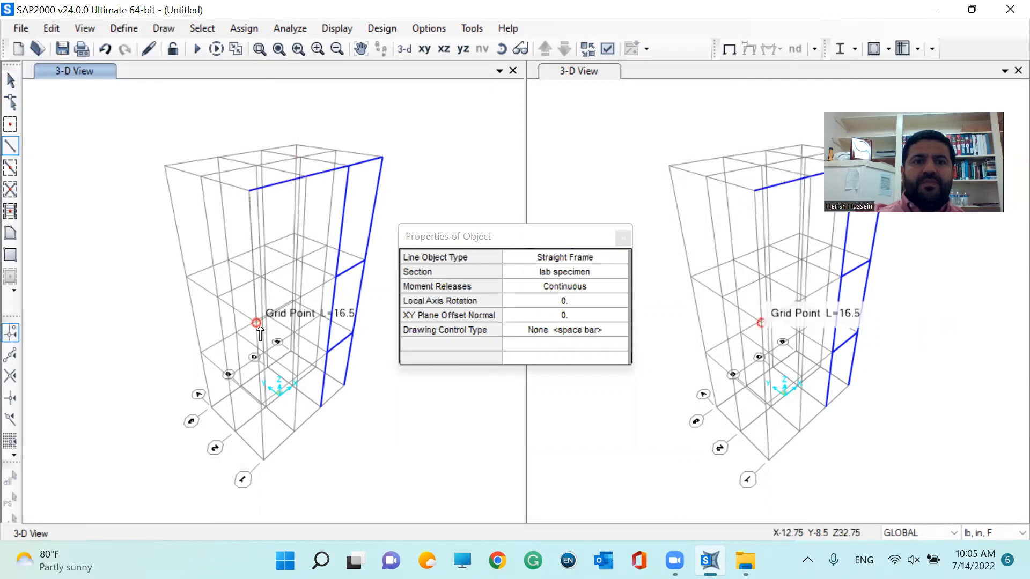
scroll(264, 335, "up", 5)
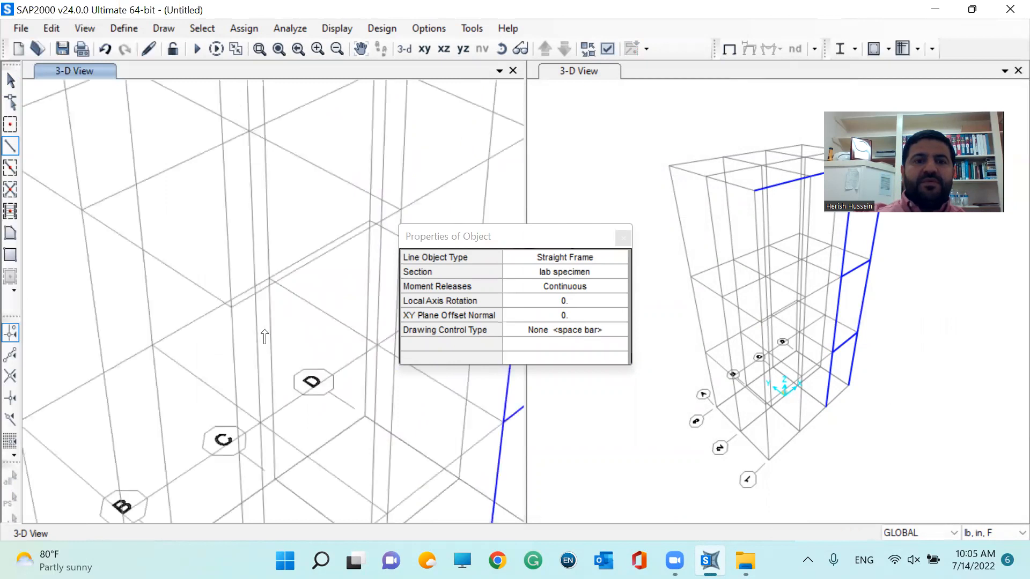
left_click(230, 305)
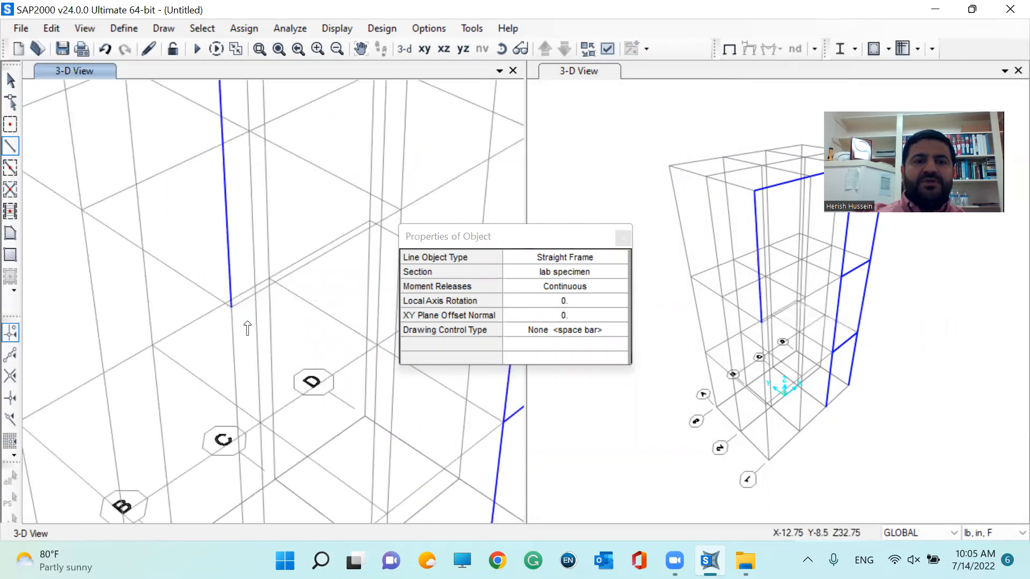
middle_click_drag(247, 328, 223, 197)
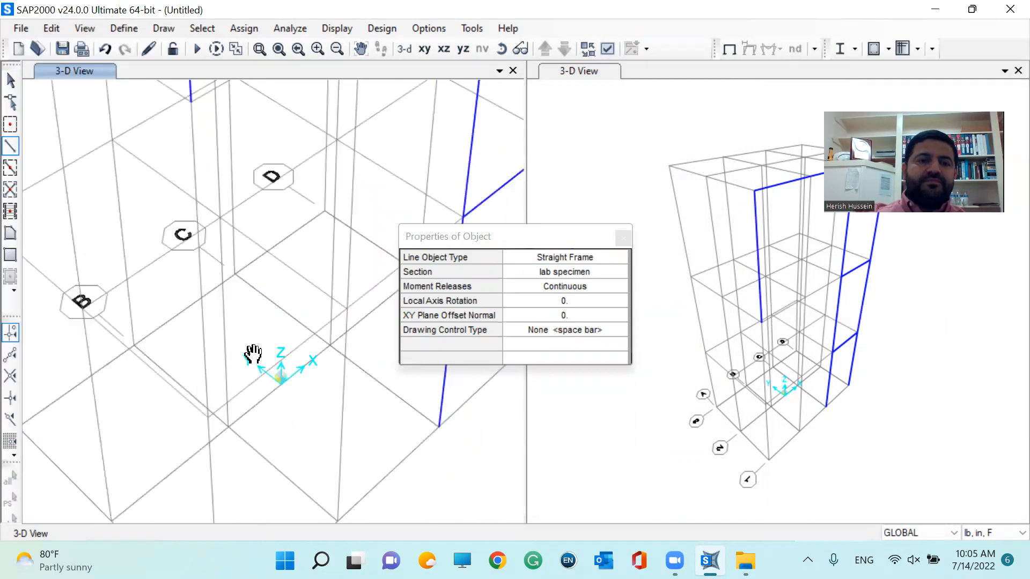
left_click(207, 415)
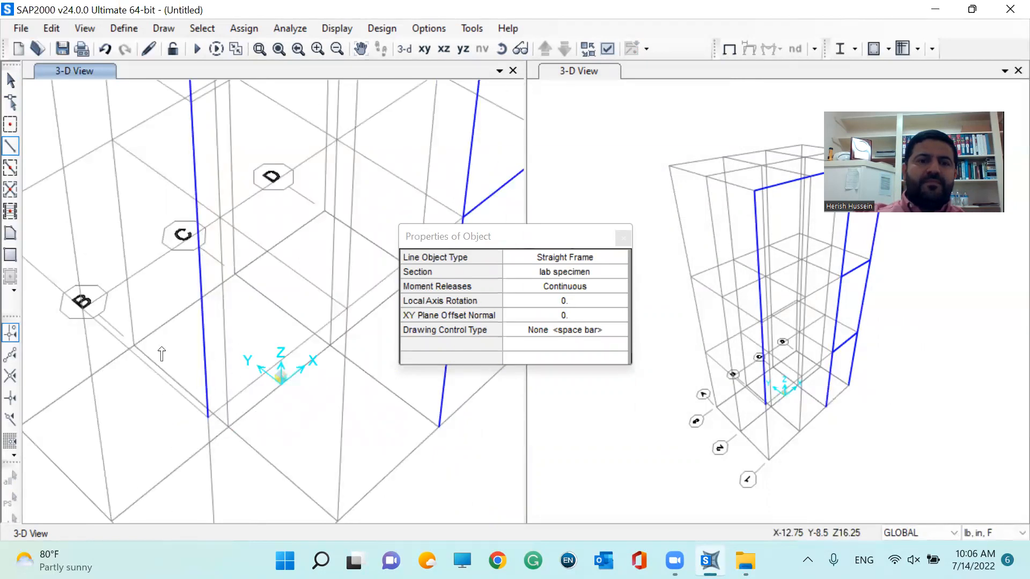
middle_click_drag(161, 354, 160, 228)
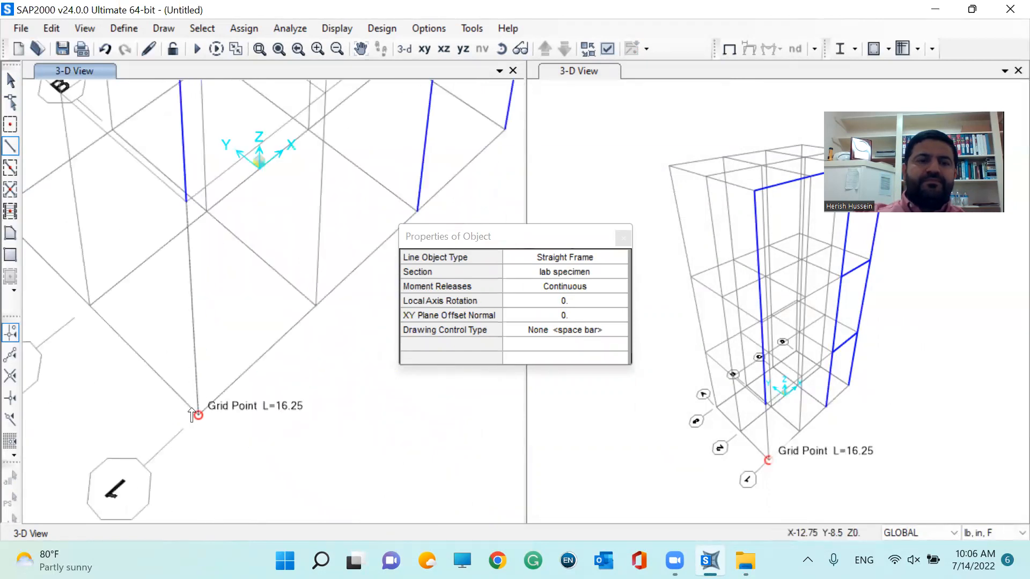
left_click(197, 416)
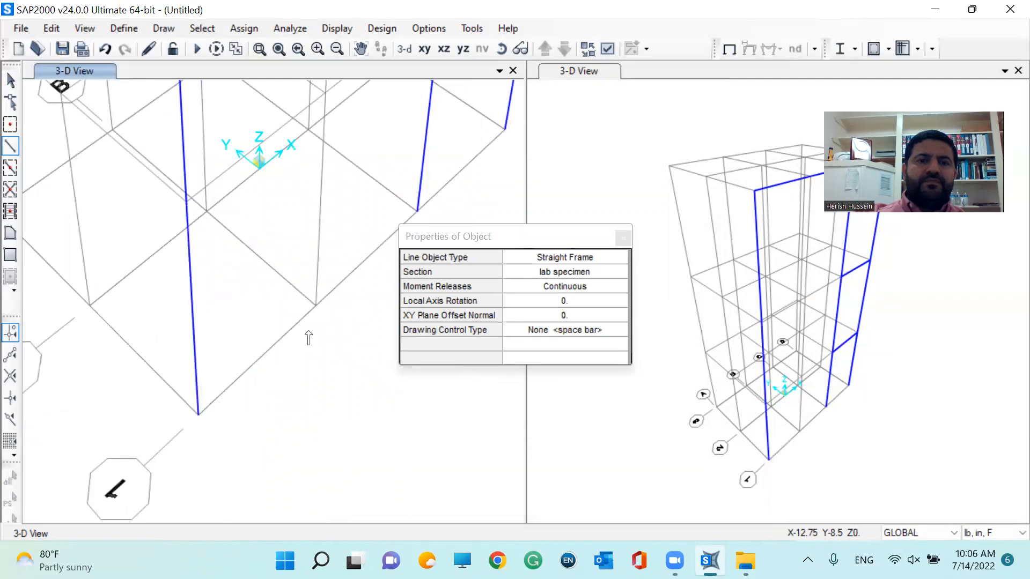
- Draw the lower two stories of the column at grid B-1 from the base through Z 16.25 to Z 32.75
left_click(315, 303)
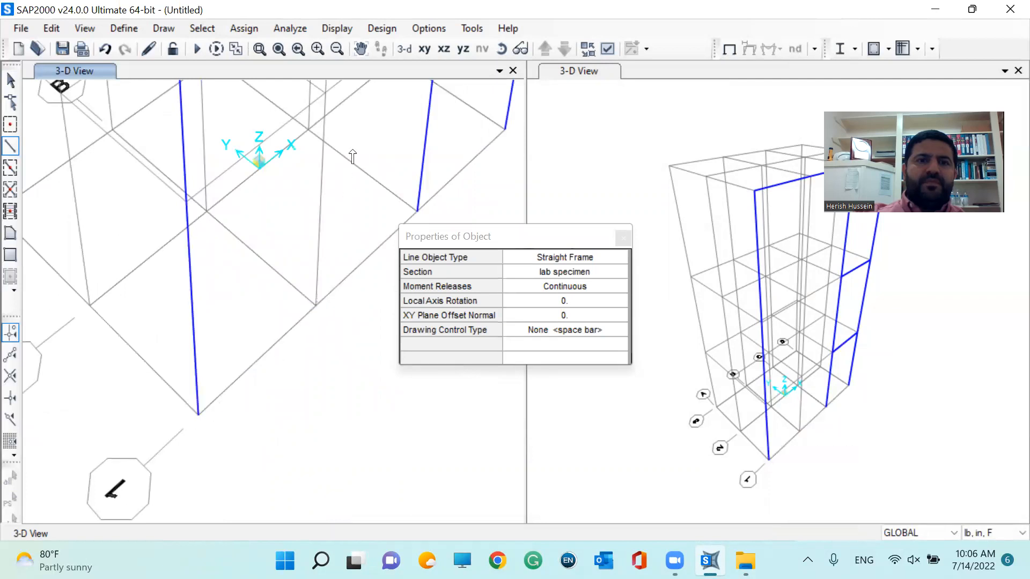
left_click(326, 96)
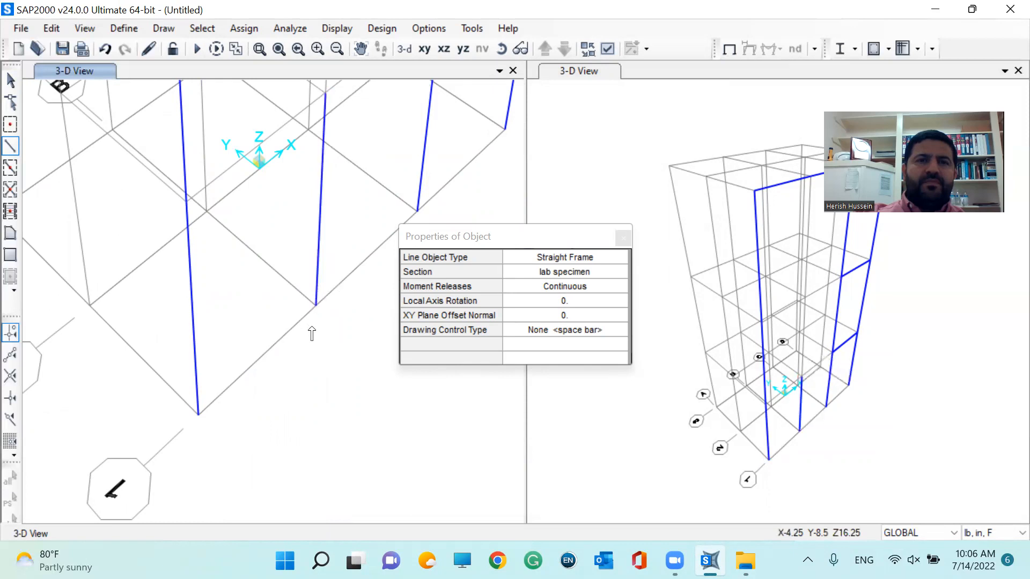
scroll(311, 376, "up", 2)
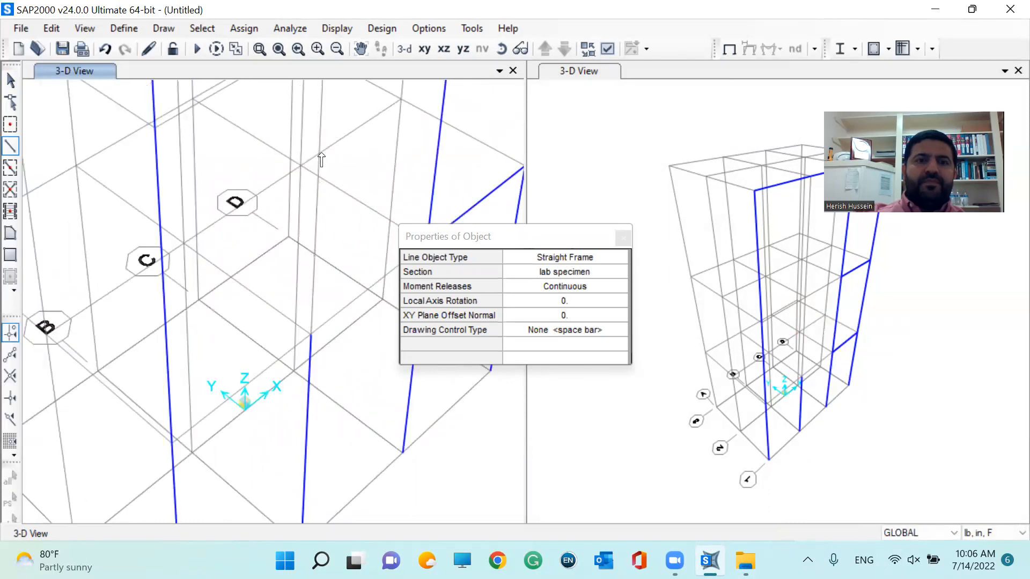
middle_click_drag(323, 159, 334, 271)
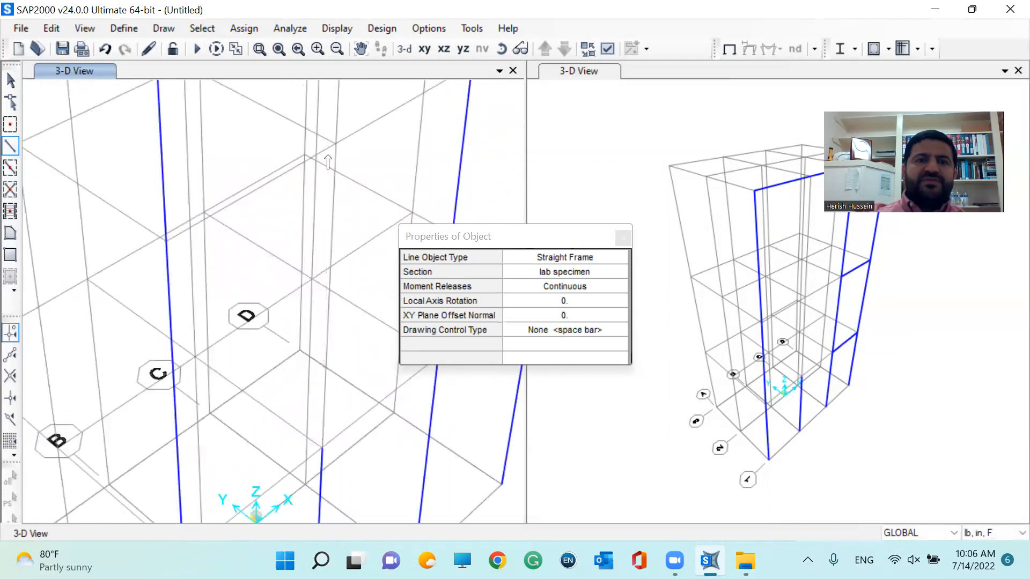
left_click(336, 145)
middle_click_drag(248, 145, 291, 149)
middle_click_drag(279, 247, 294, 183)
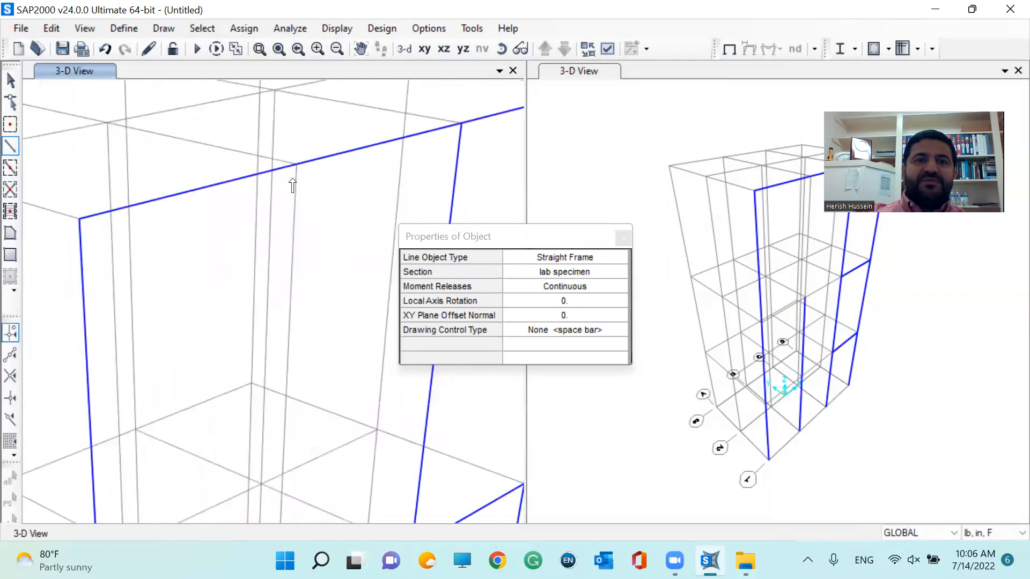
scroll(294, 184, "down", 2)
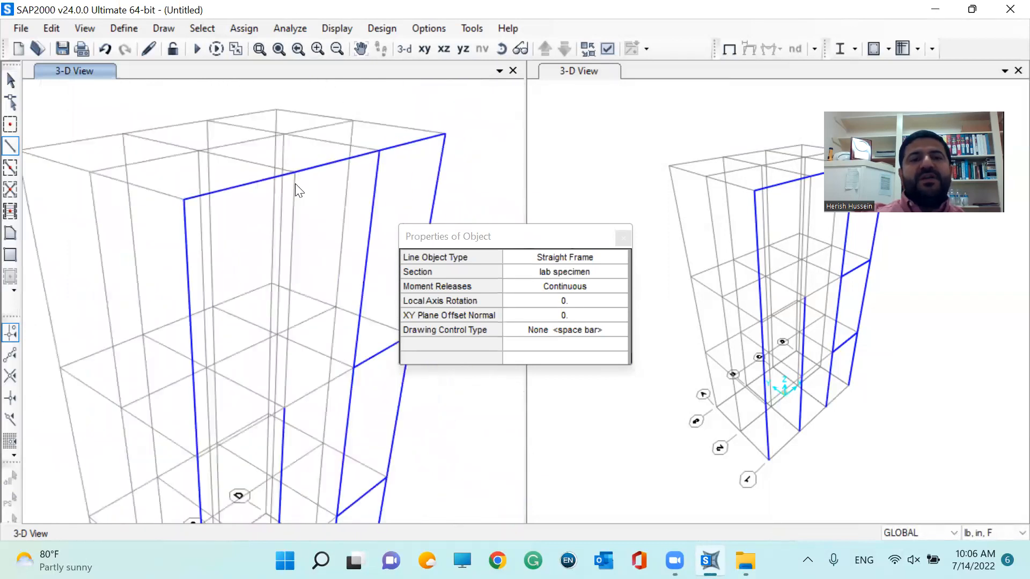
double_click(295, 174)
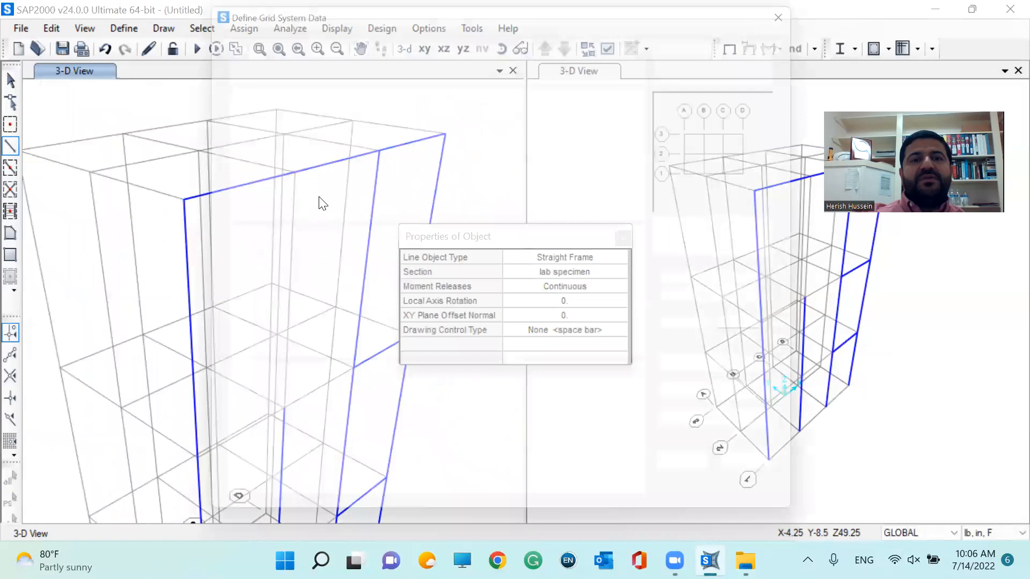
left_click(823, 12)
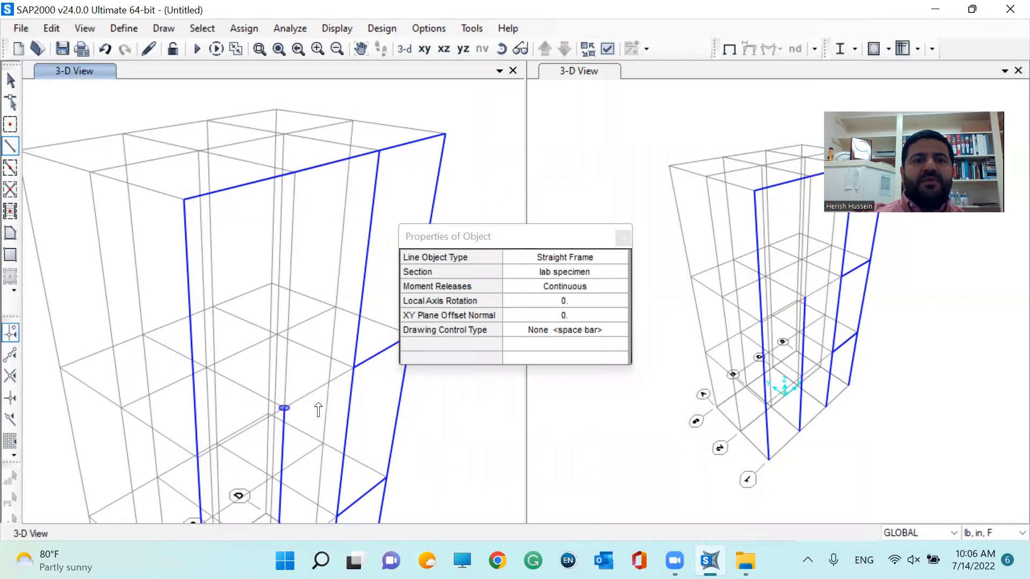
key("Escape")
- Draw the top-story column at grid B-1 from the roof beam at Z 49.25 down to Z 32.75
left_click(10, 145)
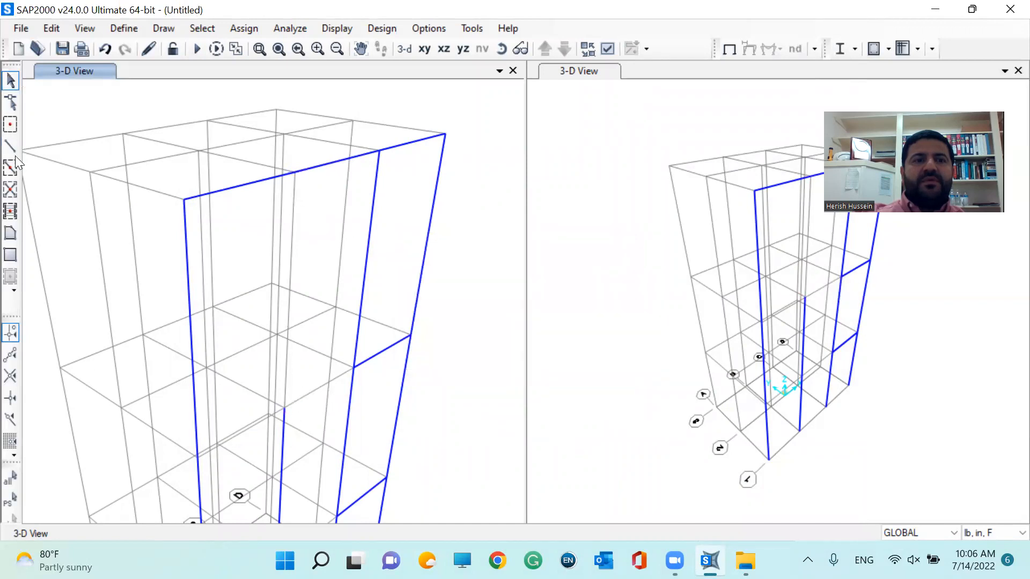
left_click(295, 173)
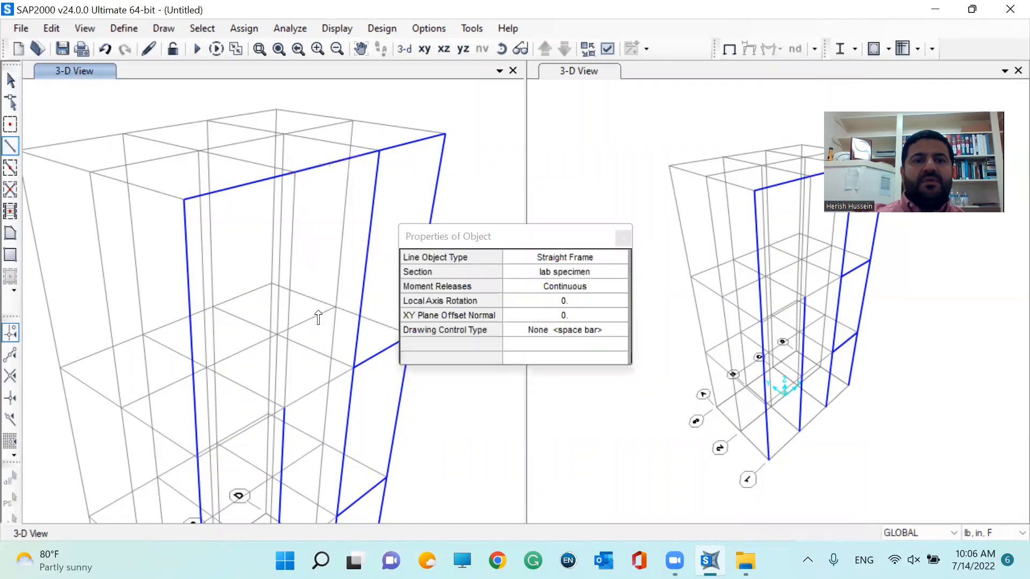
left_click(285, 409)
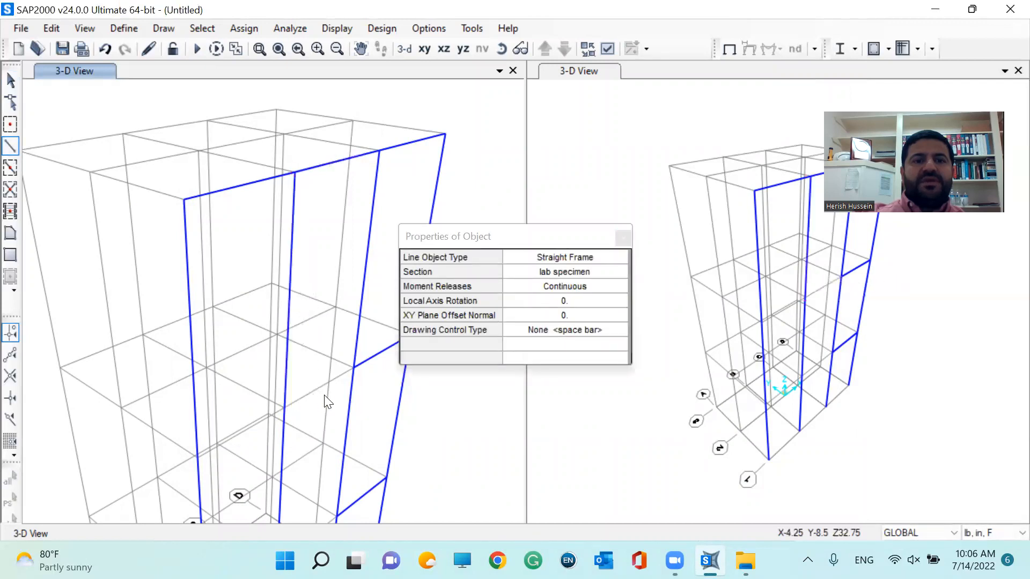
- Extend the second-floor beam line at Z 32.75 from the C-1 column through B-1 to A-1
left_click(10, 149)
left_click(286, 415)
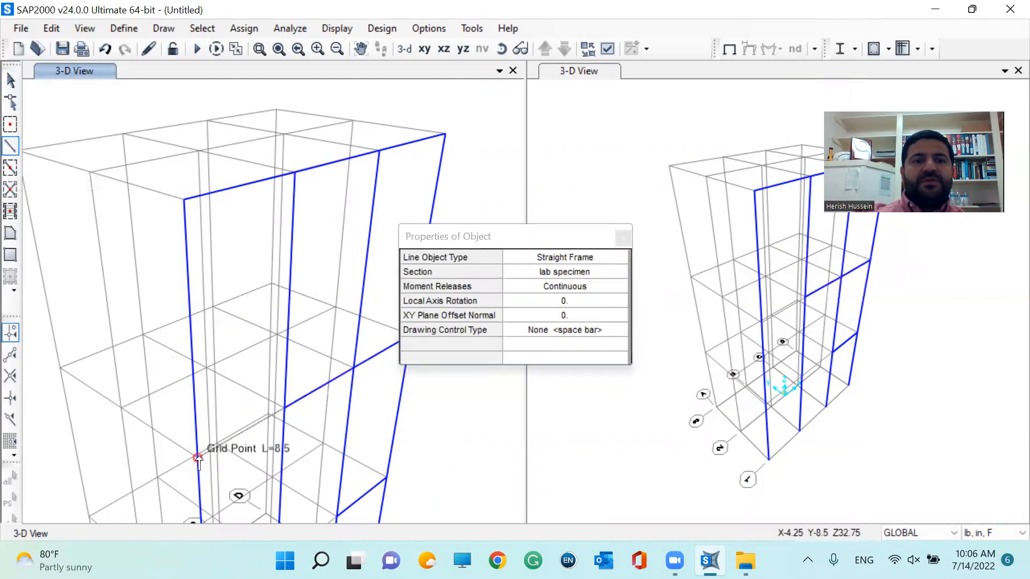
left_click(200, 459)
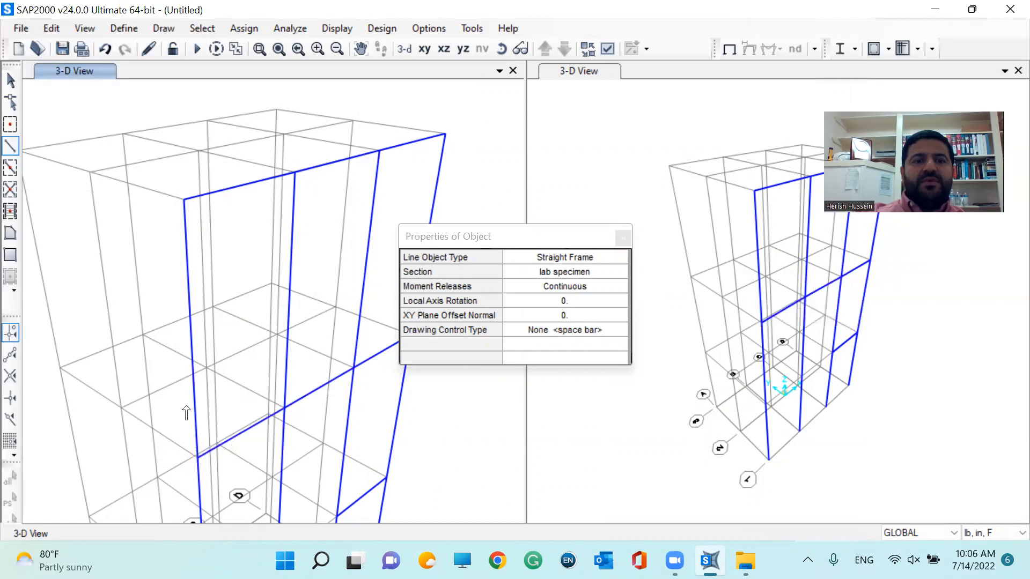
middle_click_drag(186, 413, 177, 187)
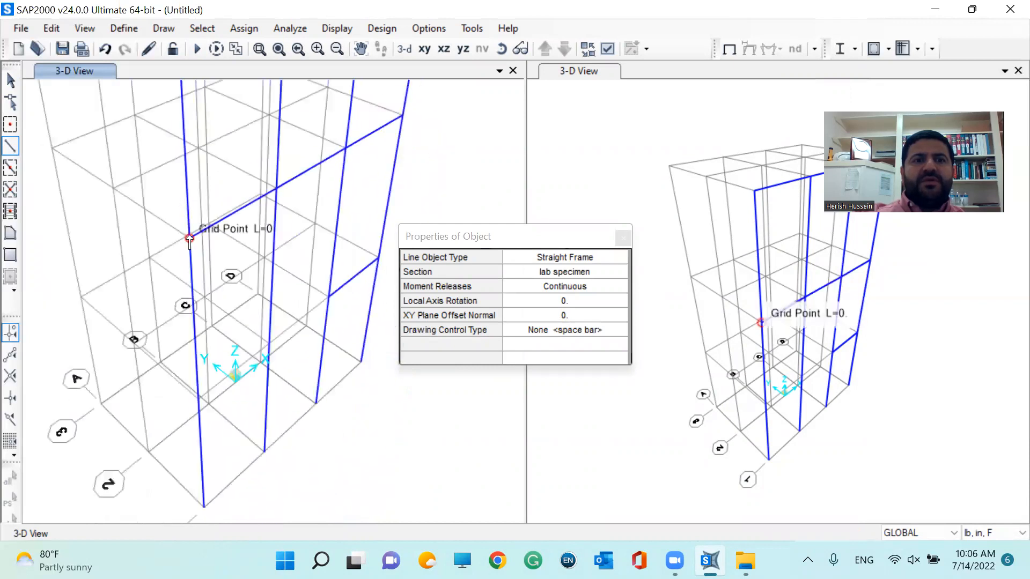
- Extend the first-floor beam line at Z 16.25 from the C-1 column through B-1 to A-1
key("Escape")
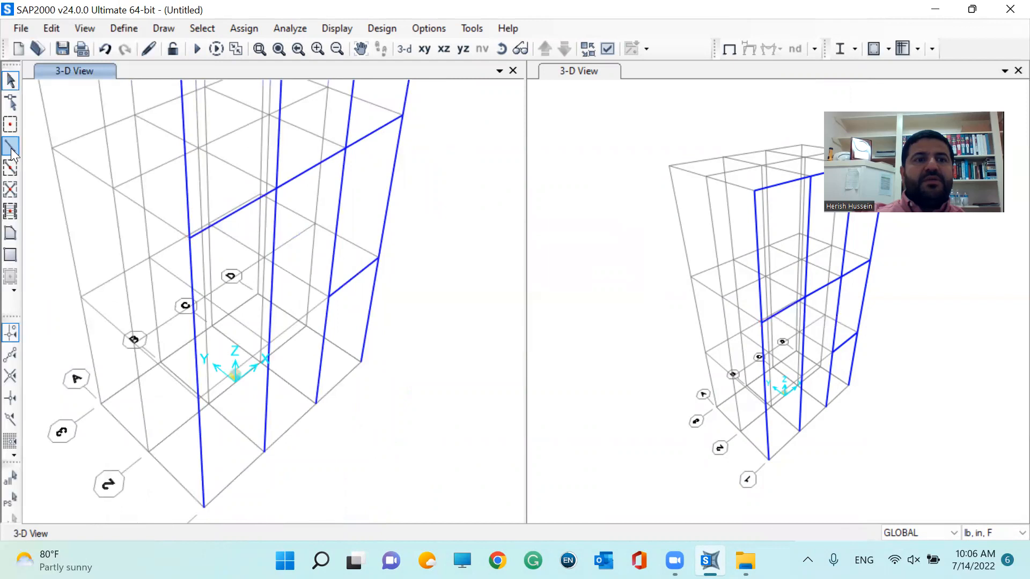
left_click(11, 148)
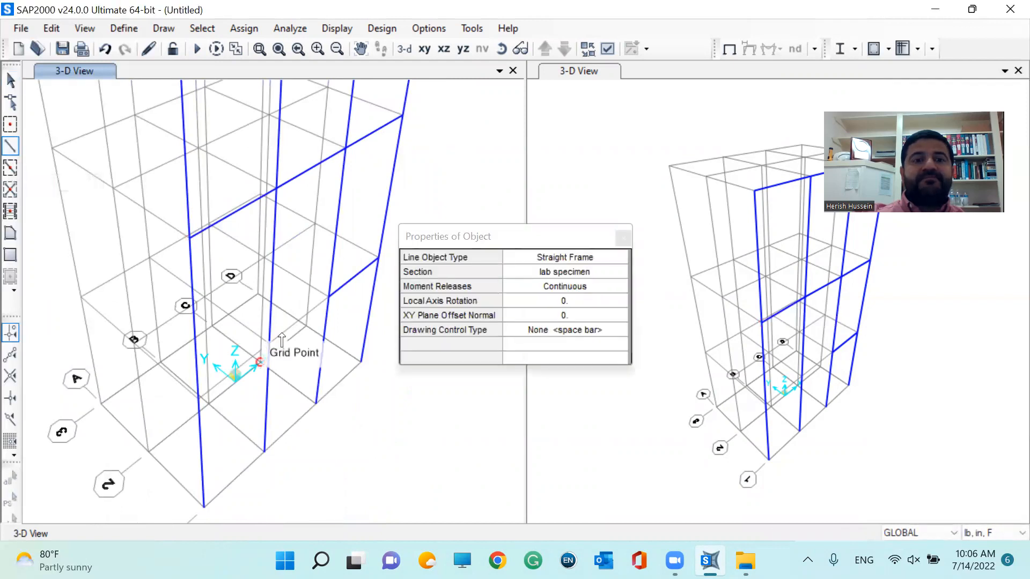
left_click(328, 297)
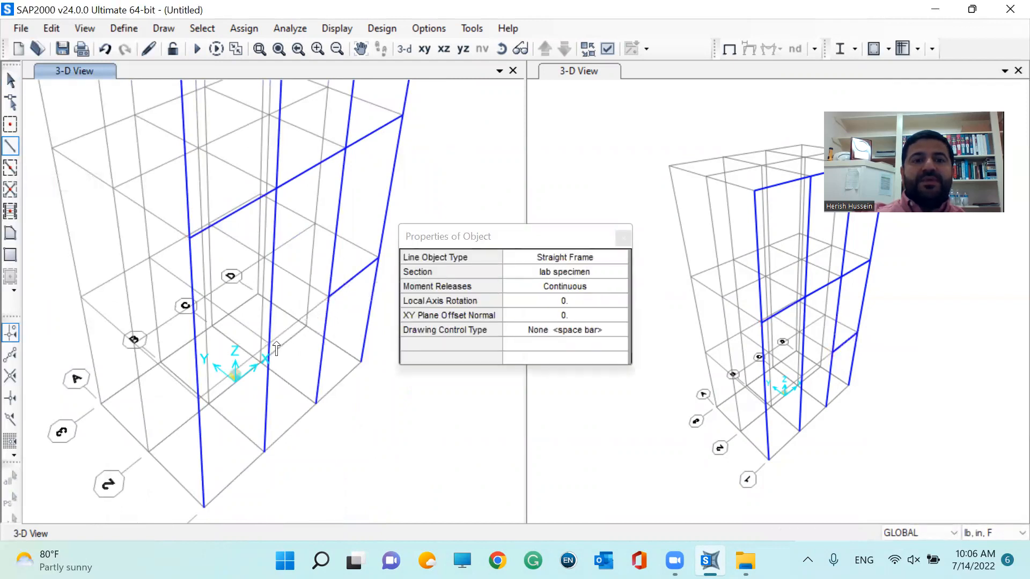
left_click(199, 399)
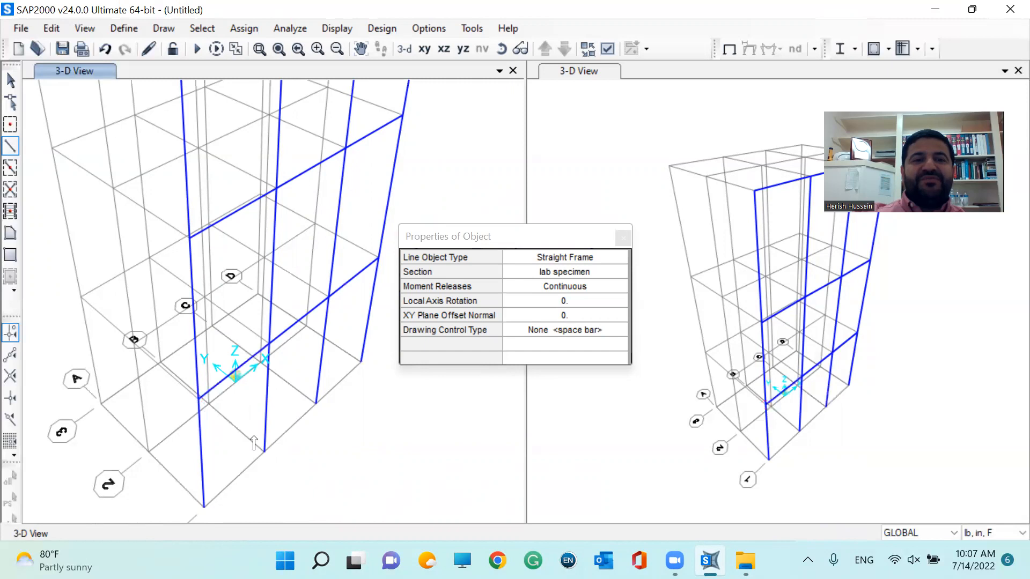
key("Escape")
- Examine the drawn frame in the plane views and a rotated 3-D view, and return to the default 3-D view
scroll(369, 386, "down", 5)
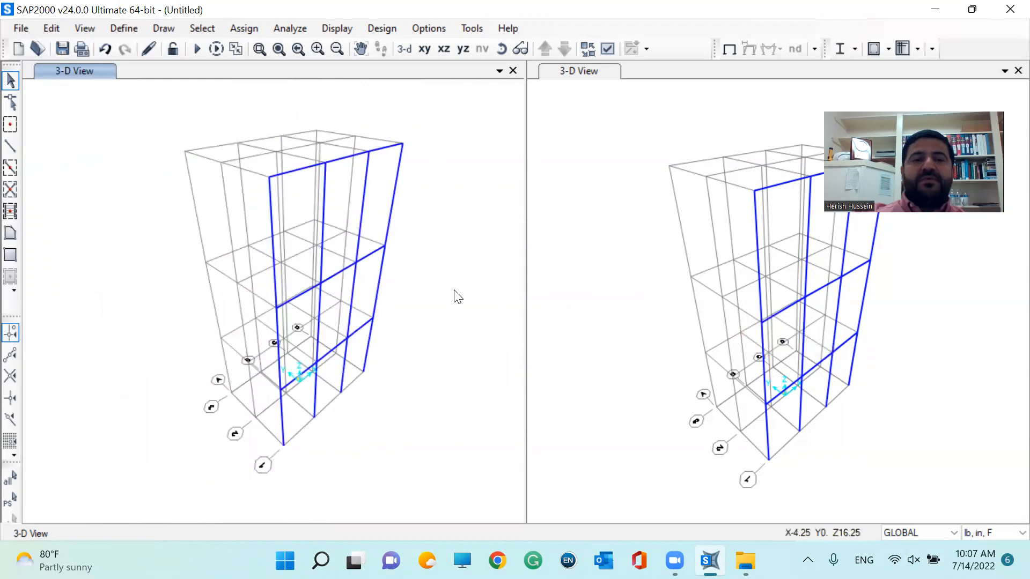
left_click(462, 48)
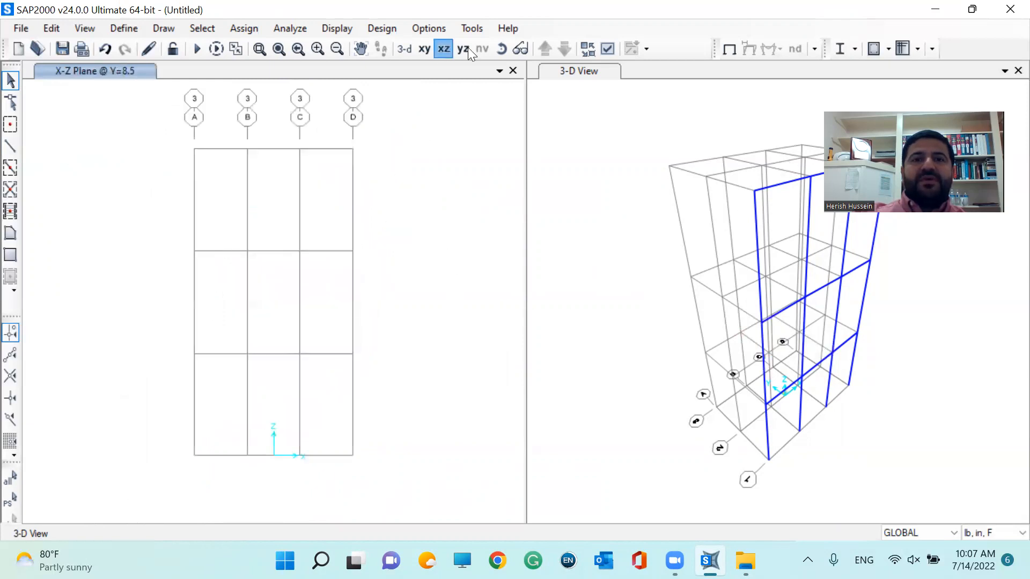
left_click(424, 48)
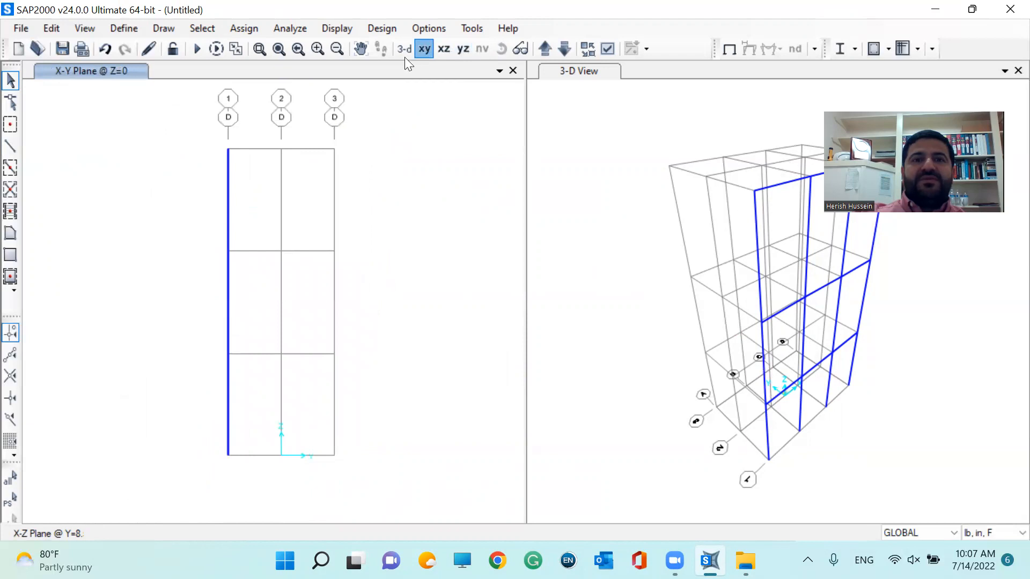
left_click(405, 56)
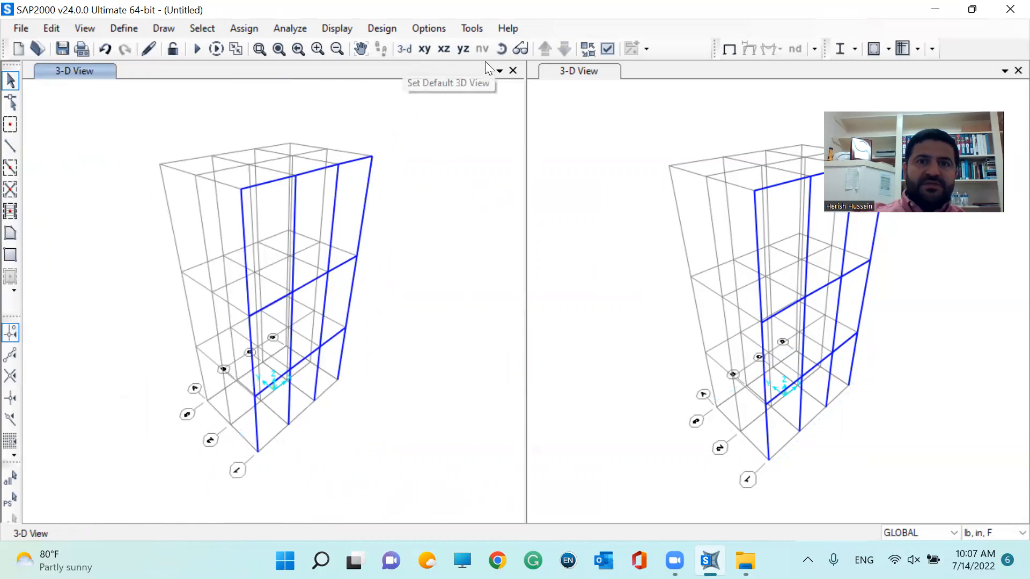
left_click(498, 49)
left_click_drag(461, 193, 404, 284)
middle_click_drag(401, 269, 406, 335)
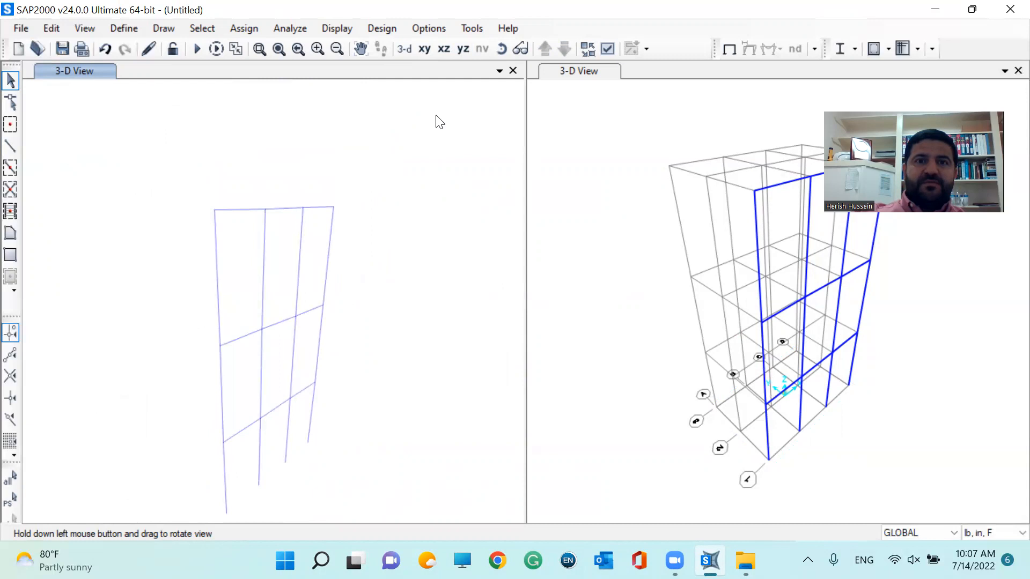
left_click(403, 49)
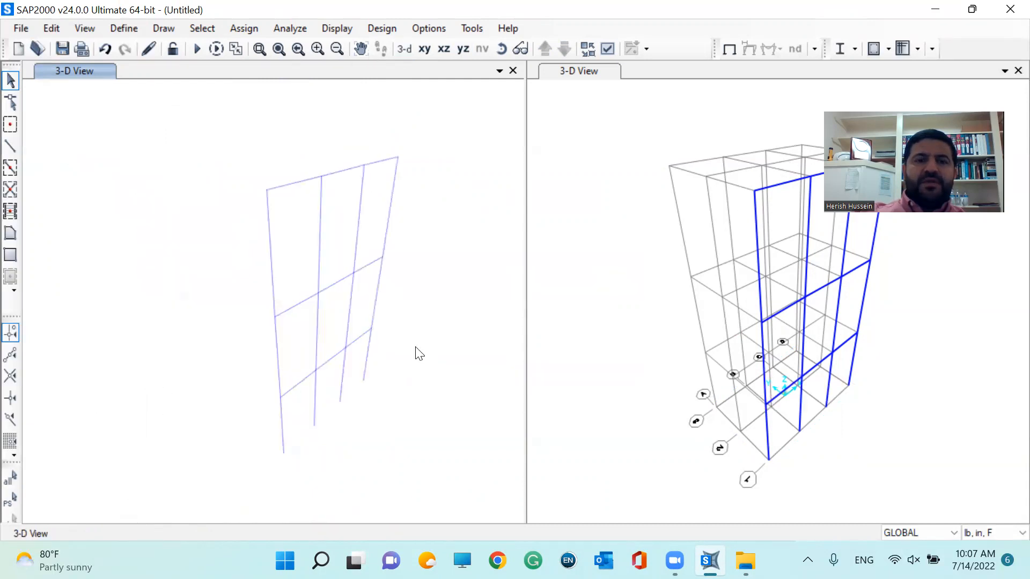
- Replicate the entire frame on grid line 1 linearly with dy 8.5 and 2 copies
left_click_drag(303, 287, 418, 383)
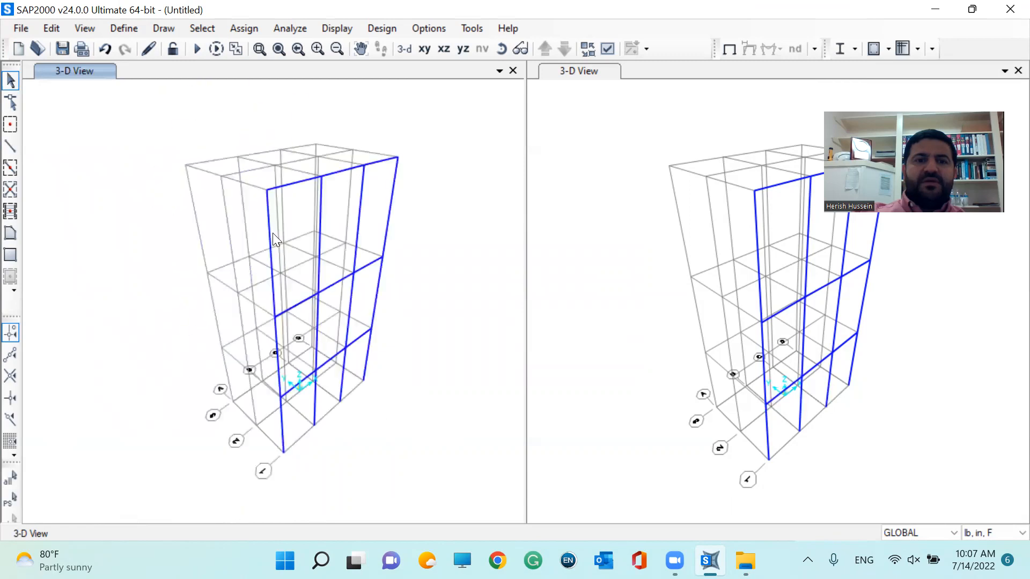
left_click_drag(420, 434, 207, 138)
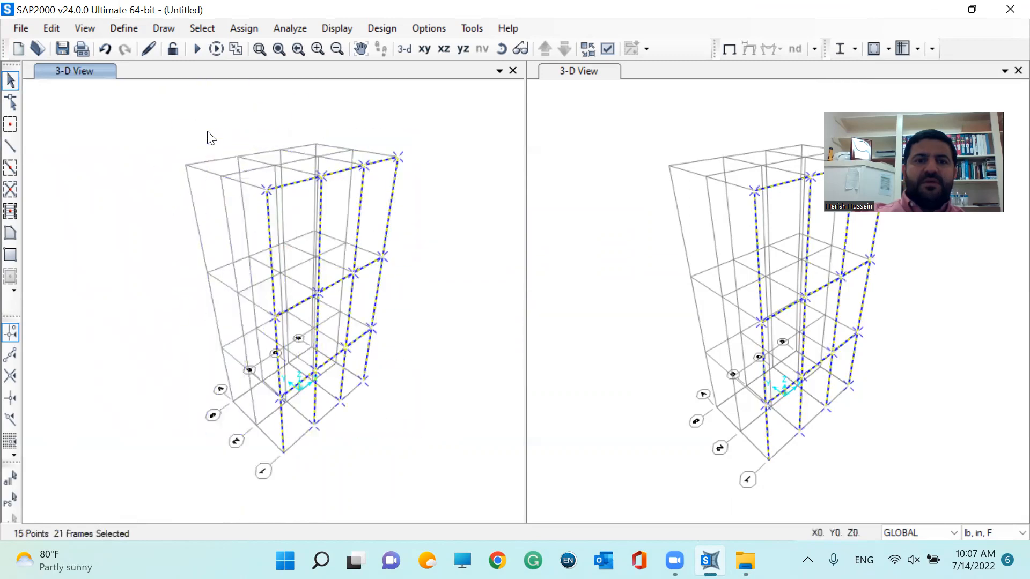
left_click(51, 26)
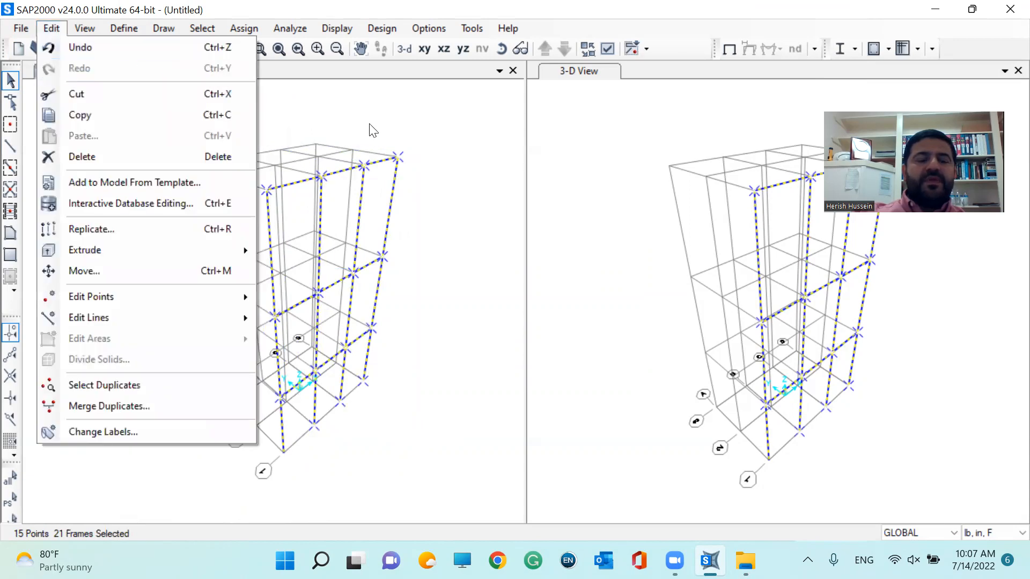
key("Escape")
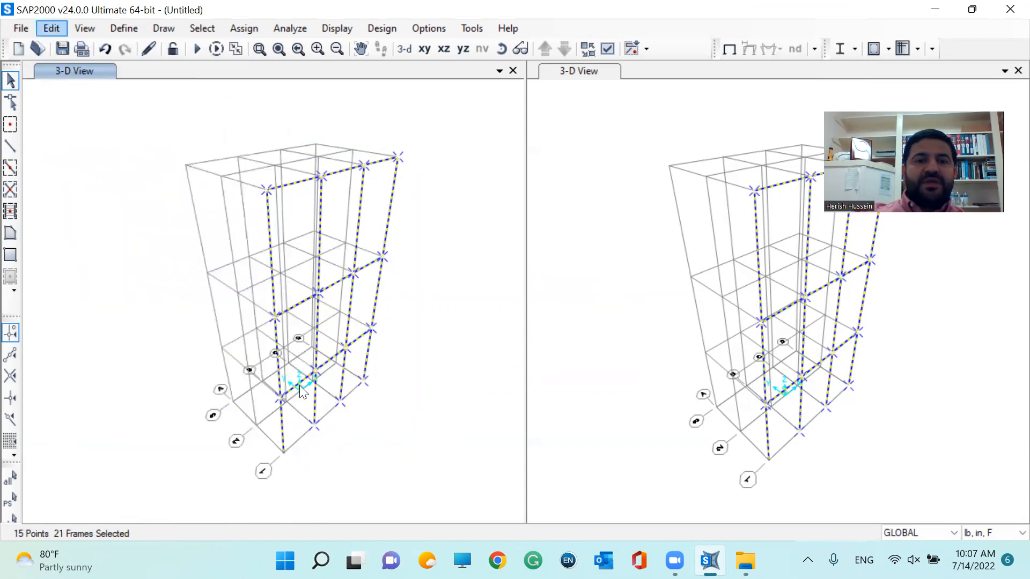
scroll(296, 408, "up", 4)
scroll(299, 411, "up", 3)
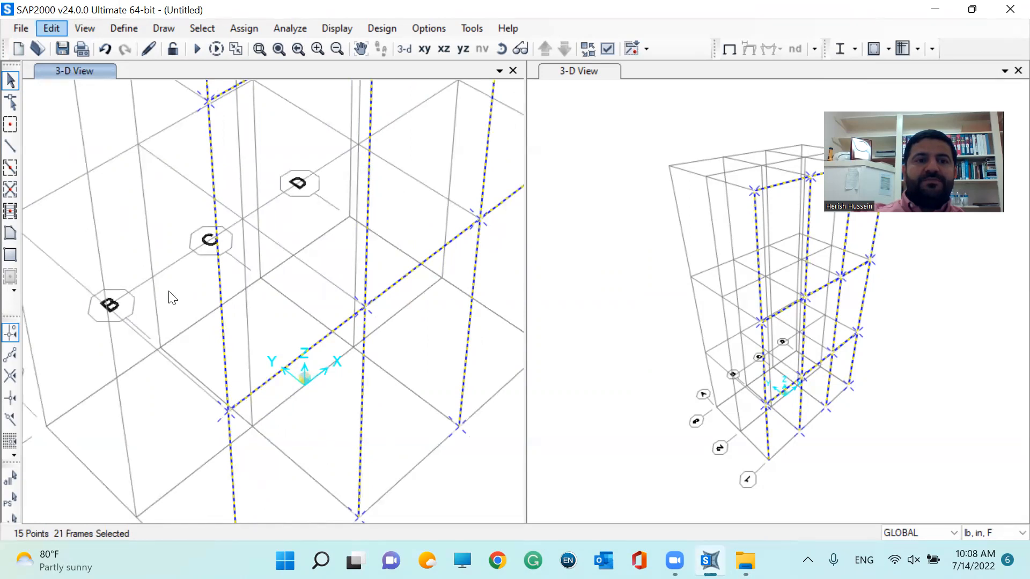
scroll(169, 292, "down", 4)
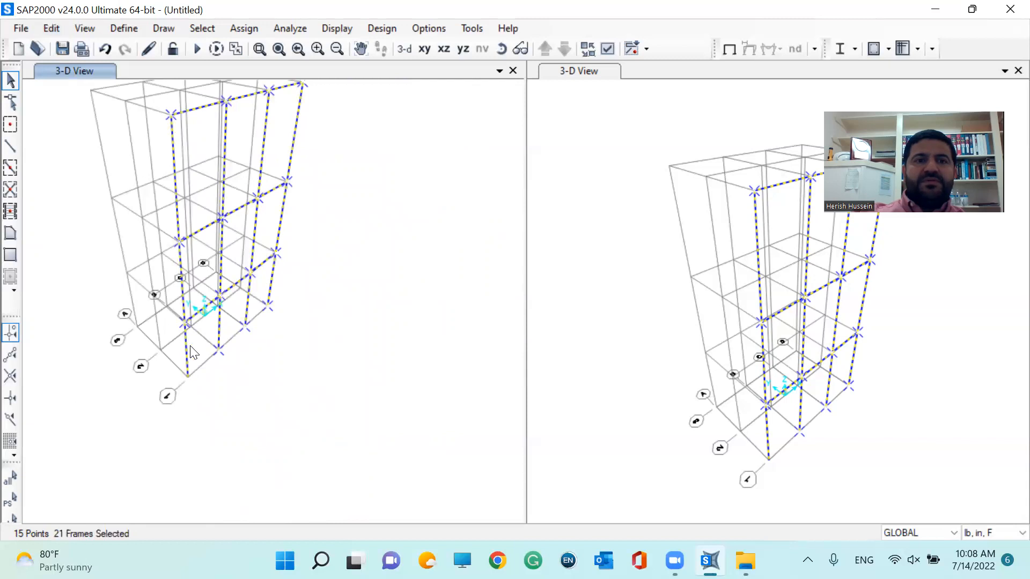
middle_click_drag(144, 216, 199, 354)
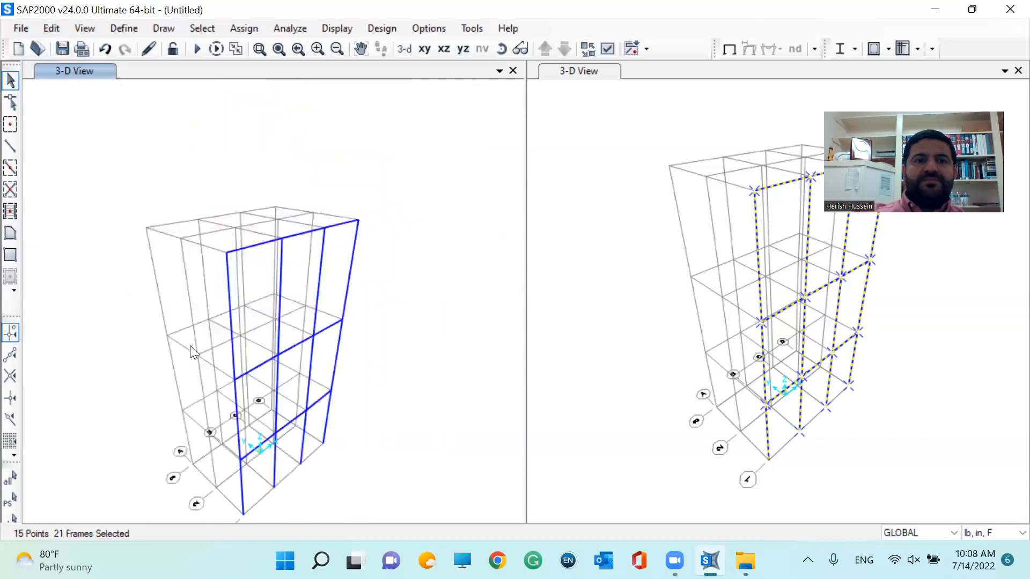
left_click(55, 27)
mouse_move(114, 302)
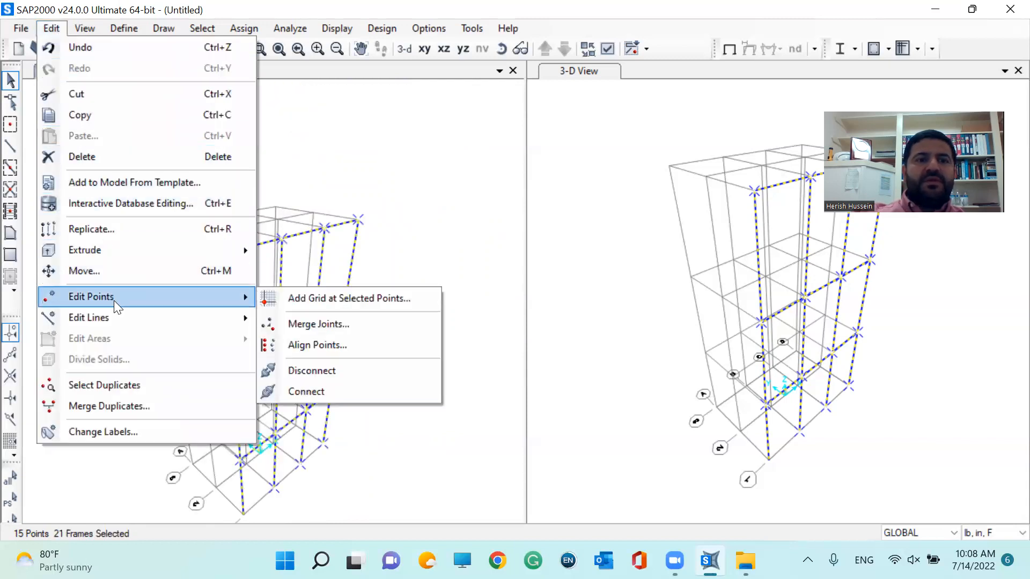
left_click(93, 232)
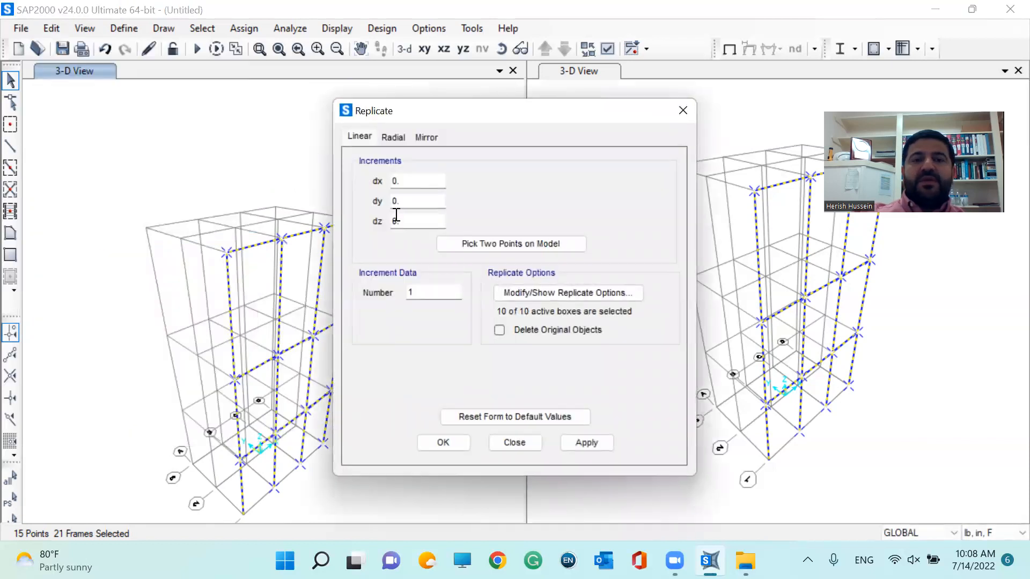
double_click(407, 199)
type("8.")
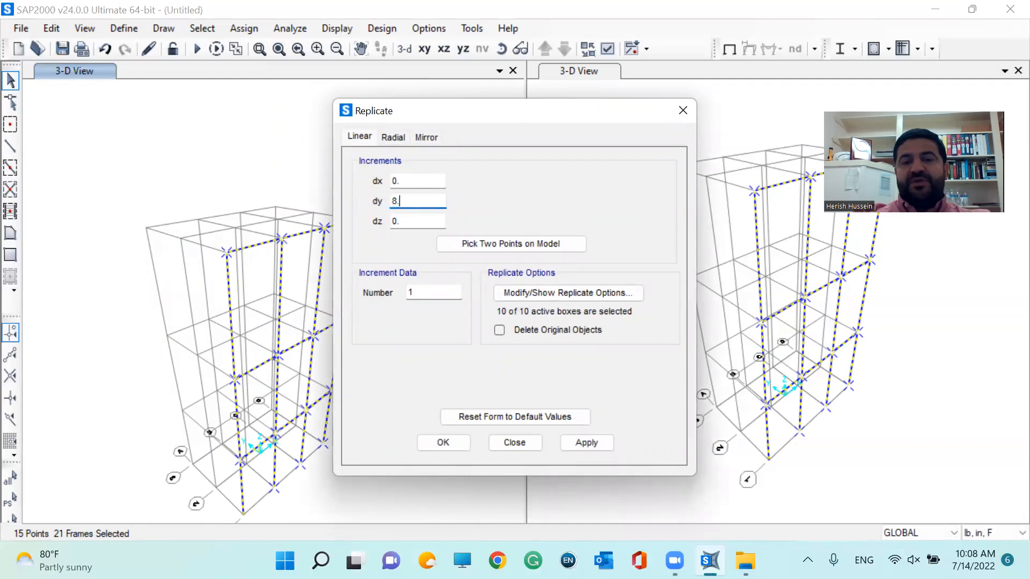
type("5")
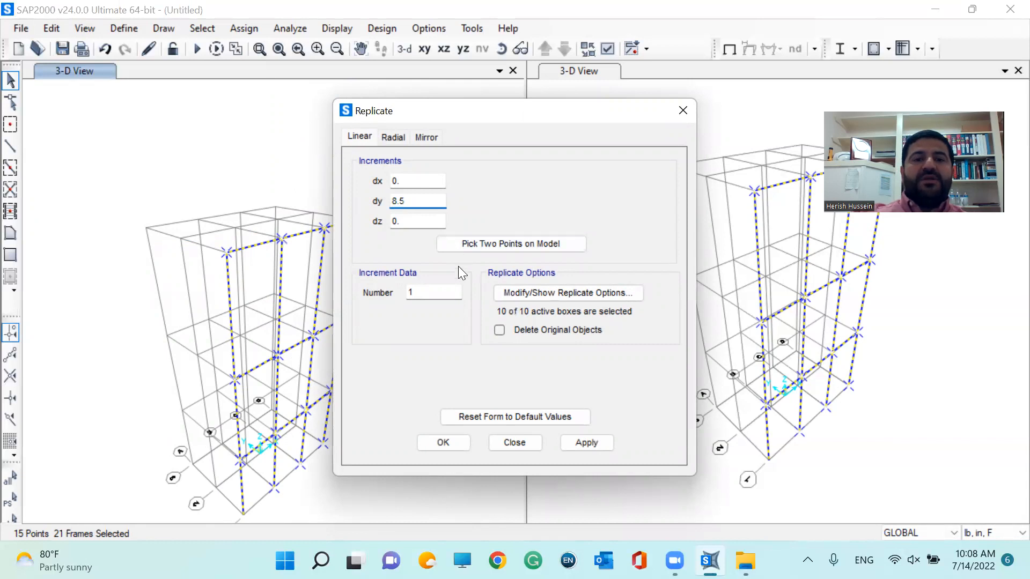
double_click(423, 293)
type("2")
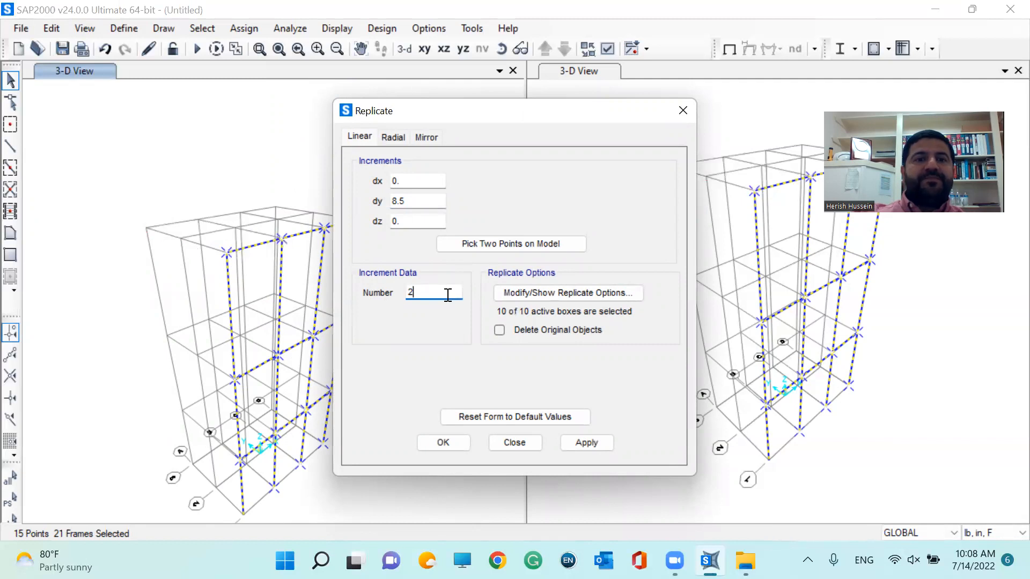
left_click(579, 442)
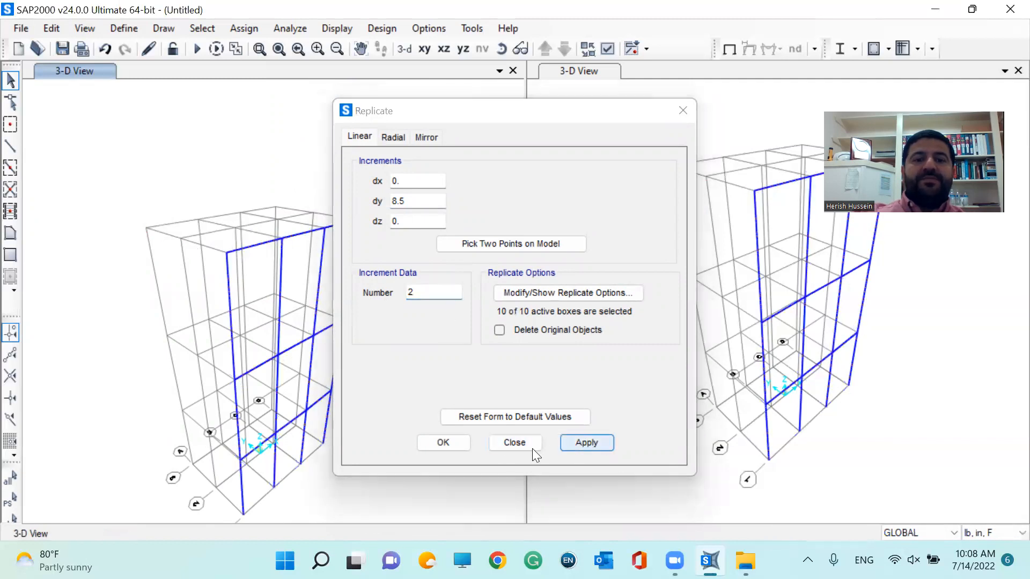
left_click(442, 440)
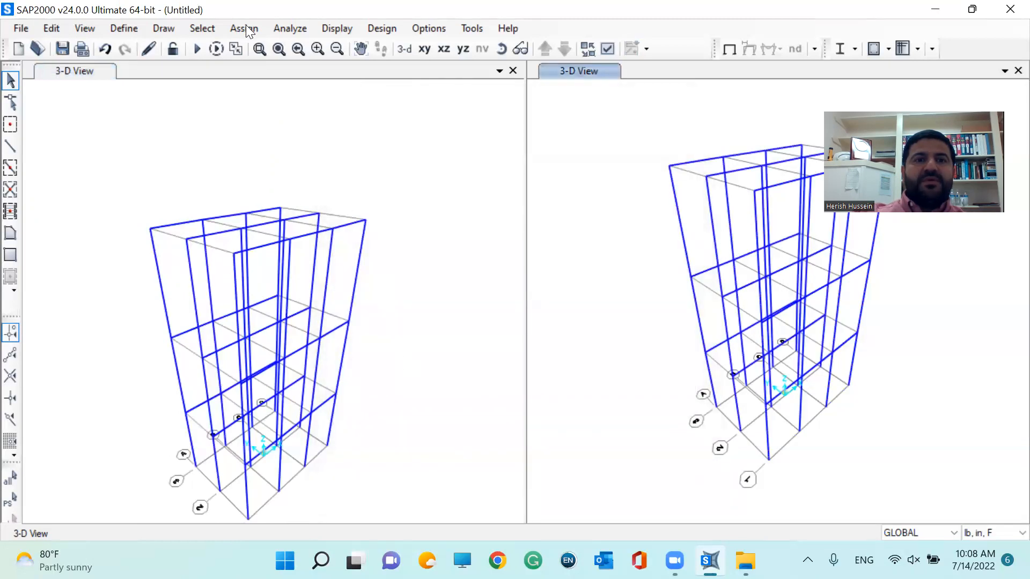
- Draw the transverse roof beams at Z 49.25 along grid lines A and B, connecting grid lines 1, 2 and 3
left_click(259, 49)
left_click_drag(117, 185, 395, 276)
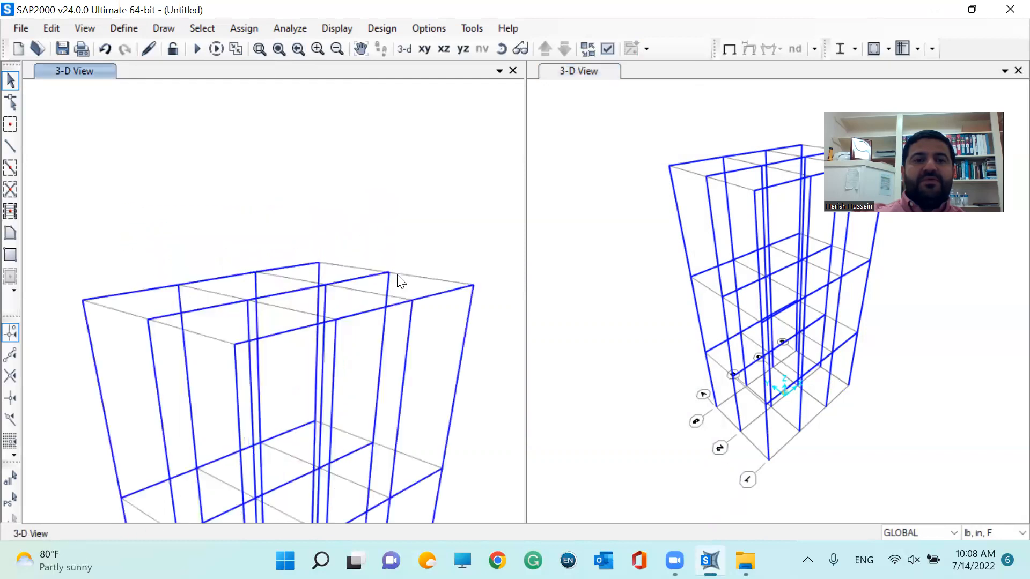
left_click(9, 146)
left_click(82, 300)
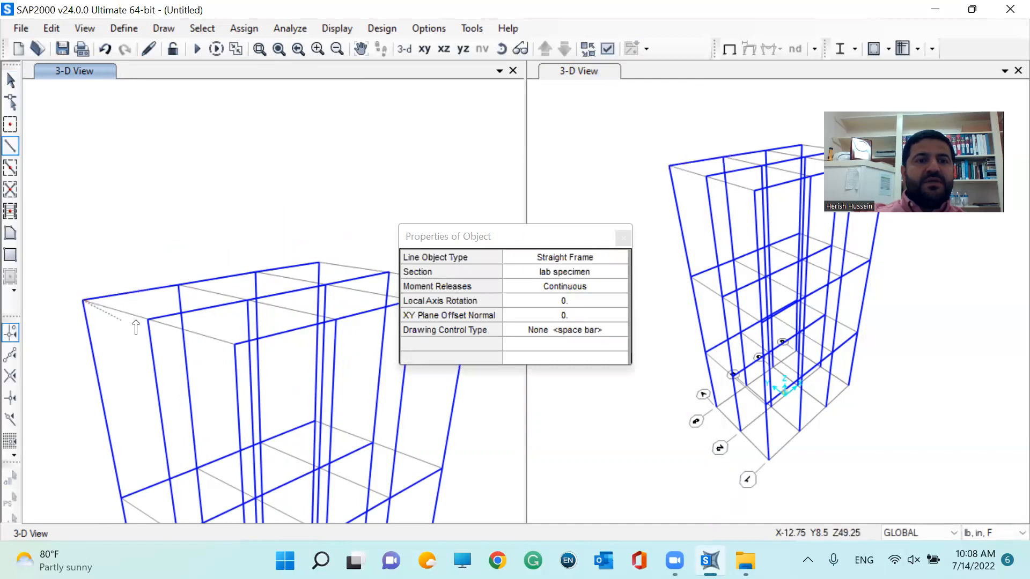
left_click(148, 320)
left_click(235, 343)
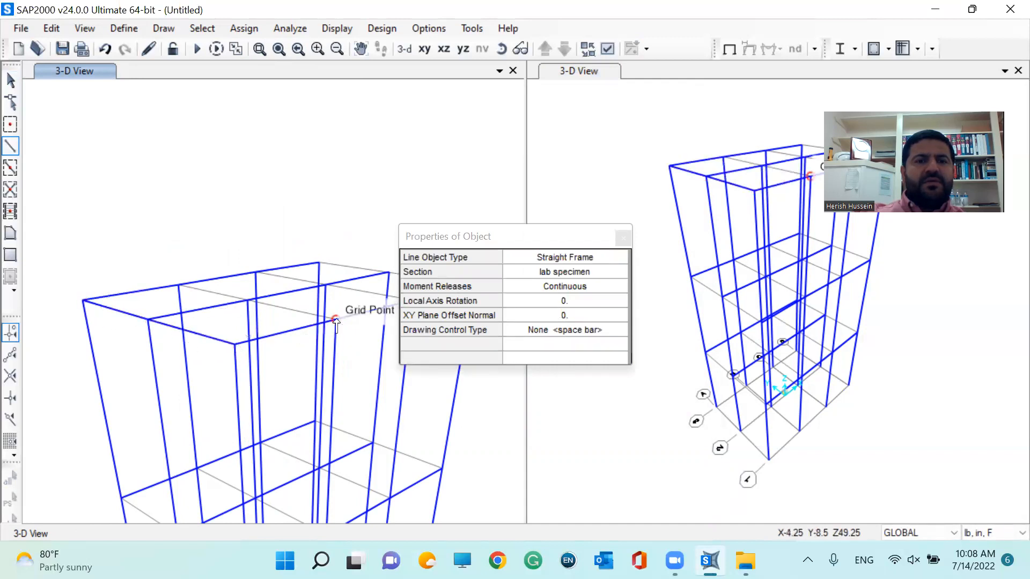
left_click(247, 300)
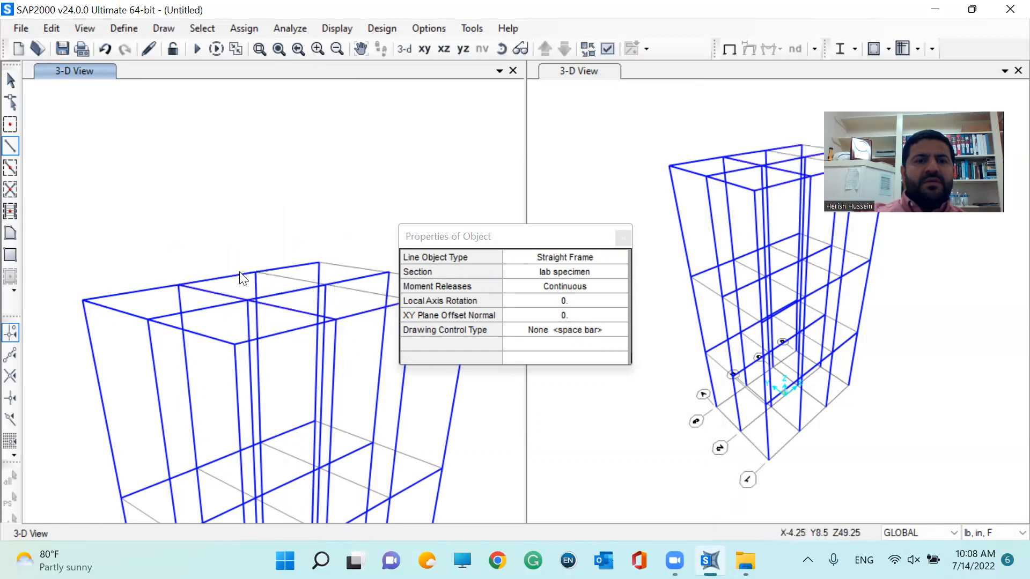
- Draw the transverse roof beams at Z 49.25 along grid lines C and D, connecting grid lines 1, 2 and 3
left_click(255, 273)
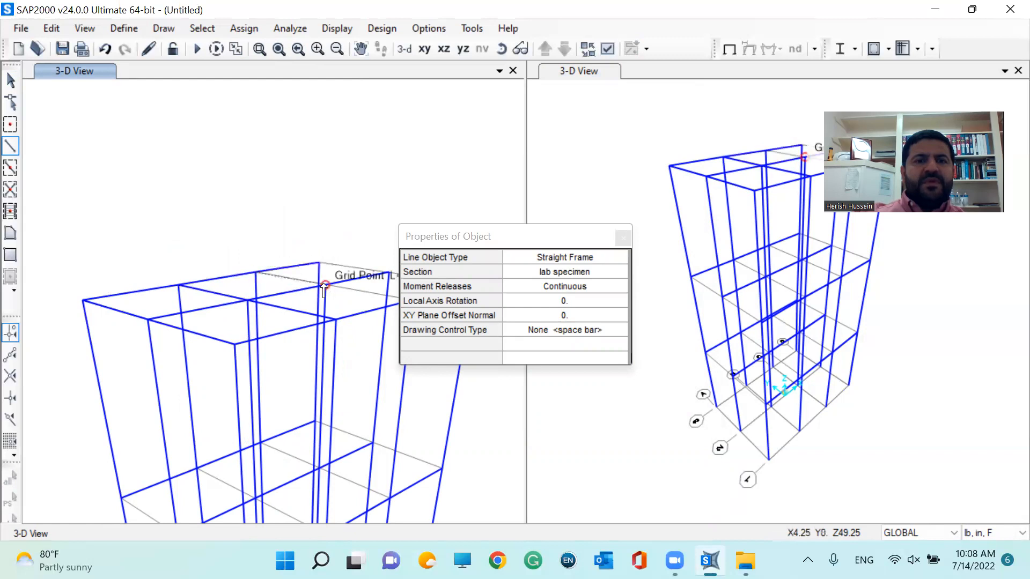
left_click_drag(473, 235, 617, 218)
left_click(413, 300)
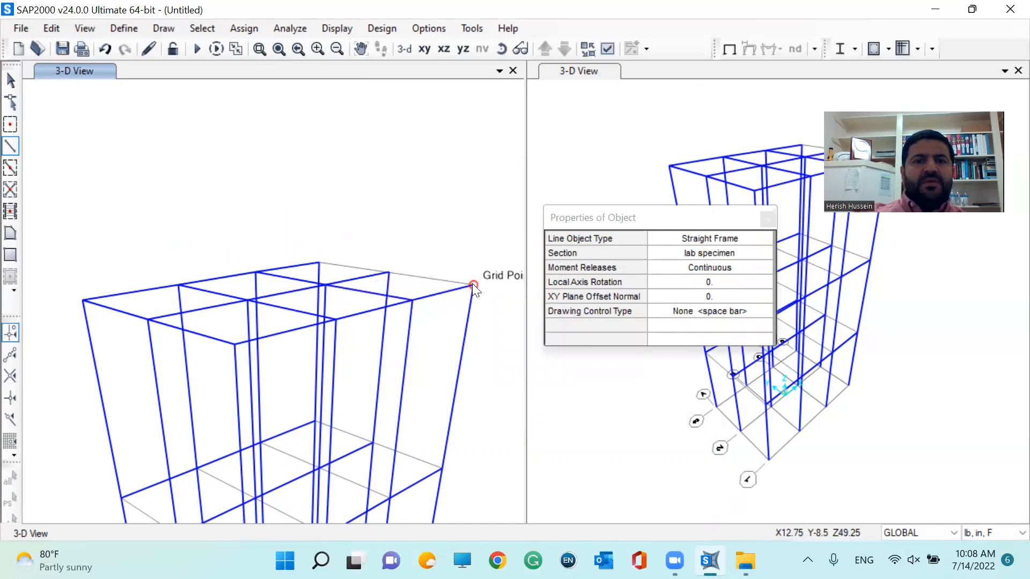
left_click(390, 273)
left_click(321, 262)
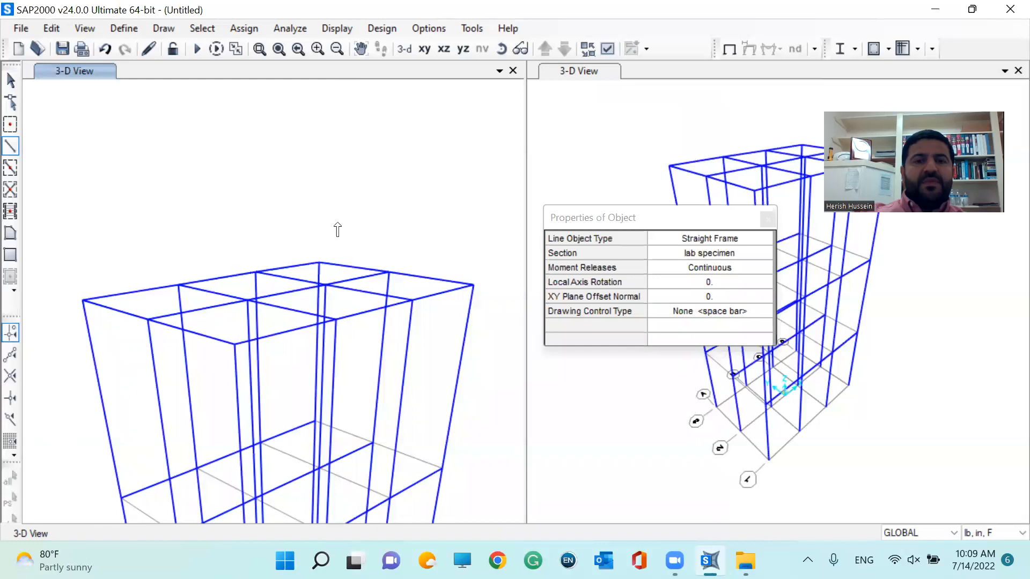
key("Escape")
- Replicate the eight transverse roof beams along grid lines A to D linearly with dy 0, dz -16.5 and 2 copies
left_click(418, 278)
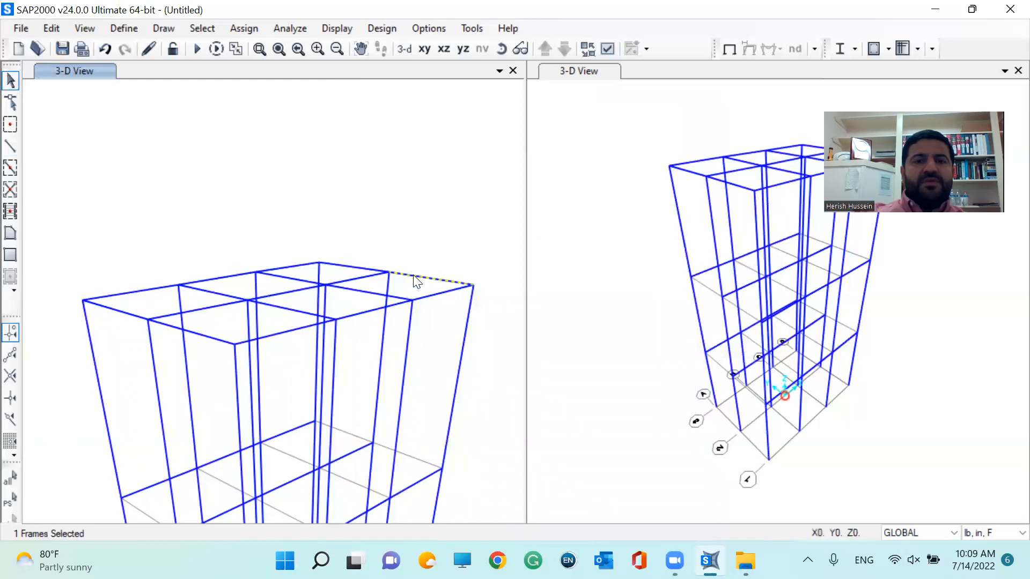
left_click(342, 264)
left_click(295, 278)
left_click(361, 292)
left_click(270, 306)
left_click(217, 294)
left_click(118, 312)
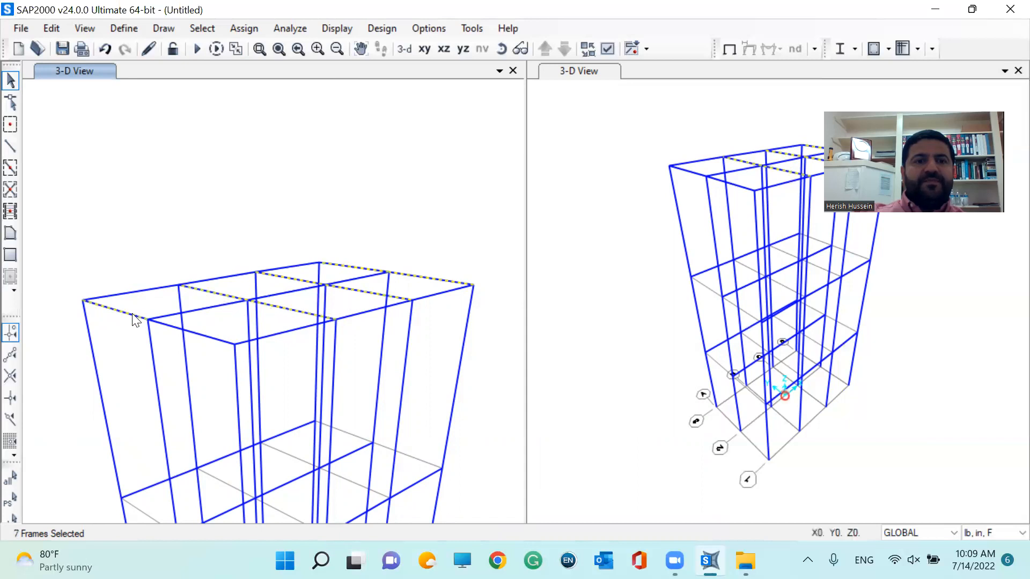
left_click(191, 332)
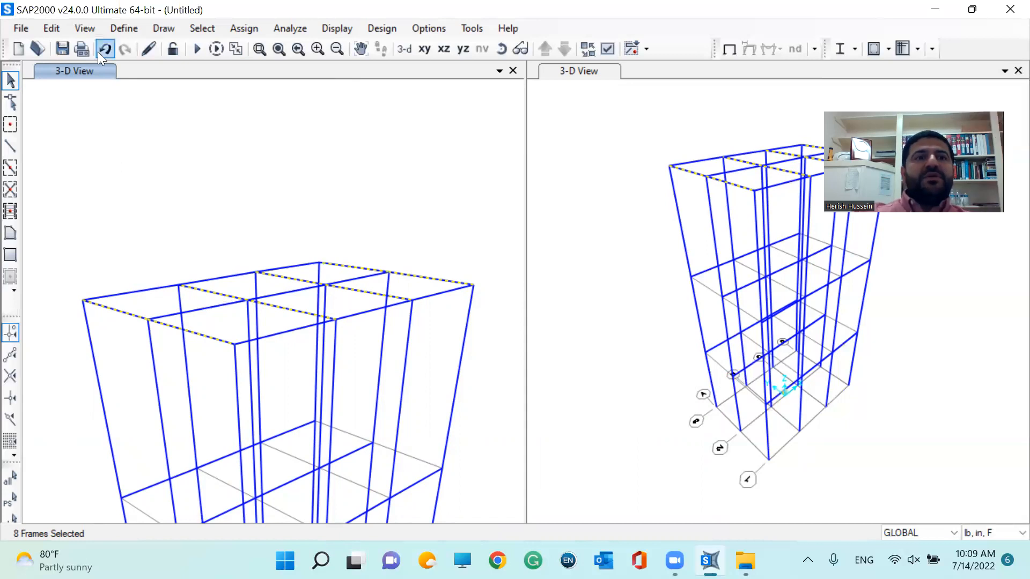
left_click(52, 30)
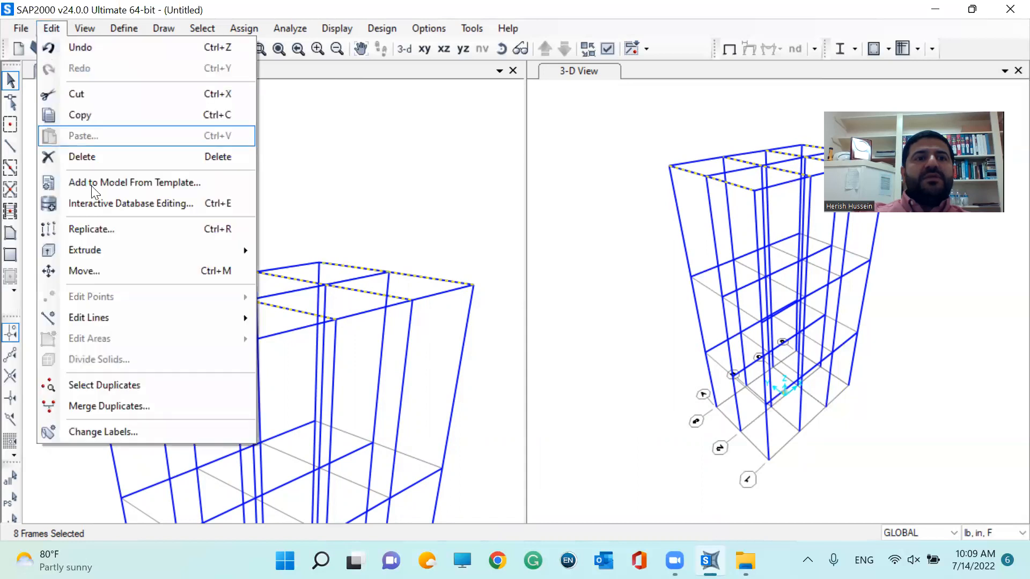
left_click(100, 229)
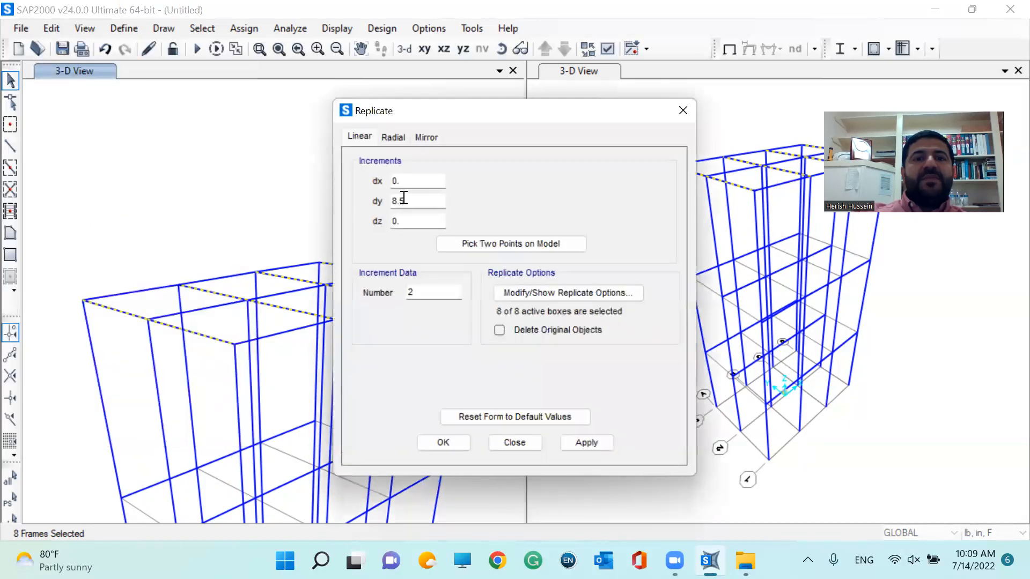
double_click(402, 201)
type("0")
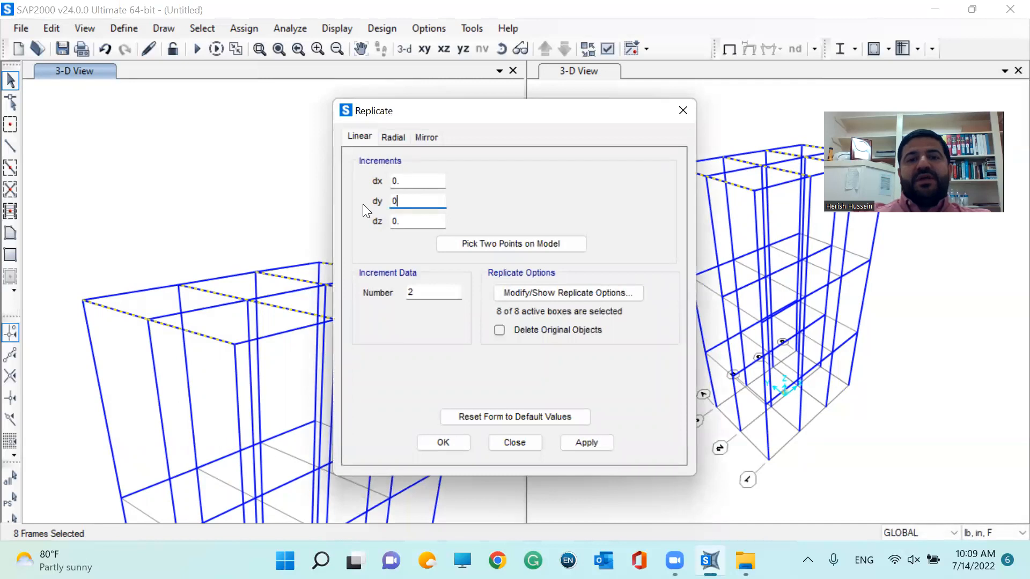
double_click(410, 221)
type("-16")
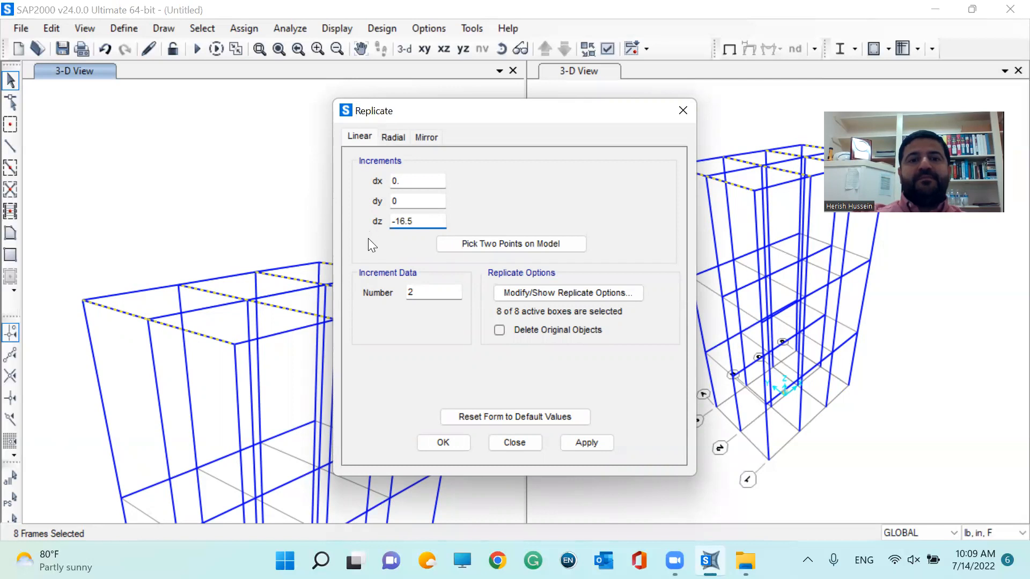
double_click(422, 292)
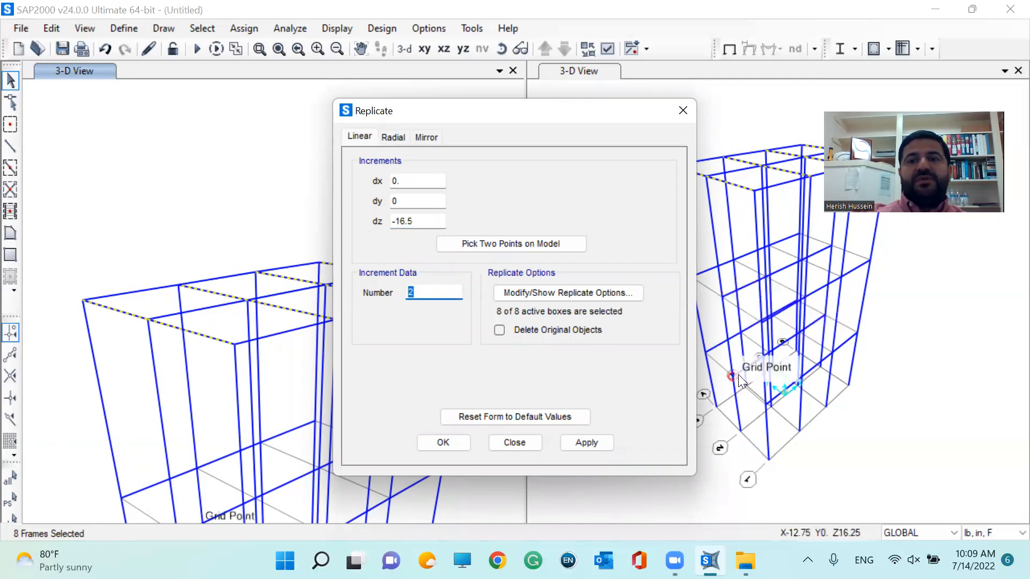
left_click(578, 444)
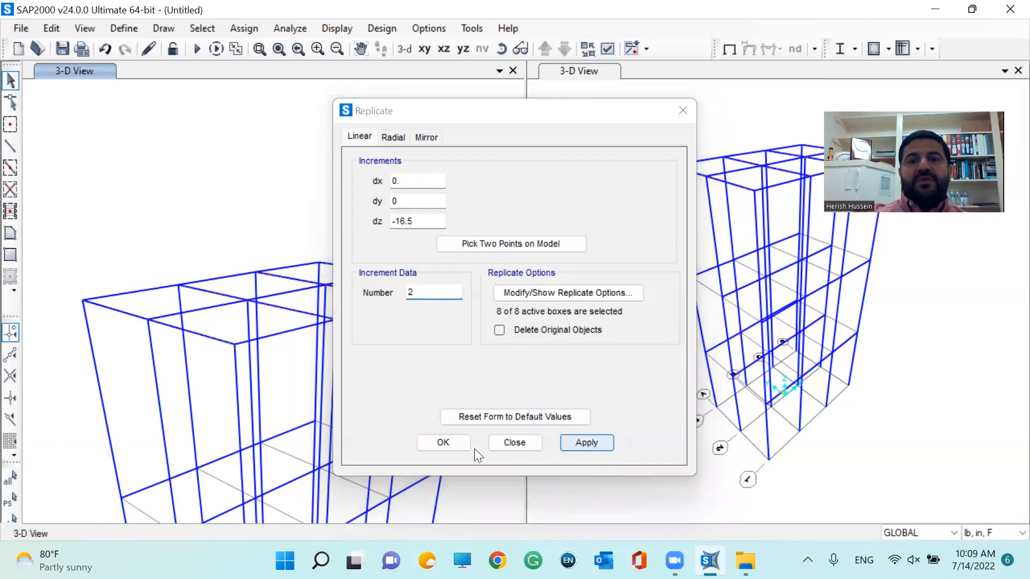
left_click(447, 444)
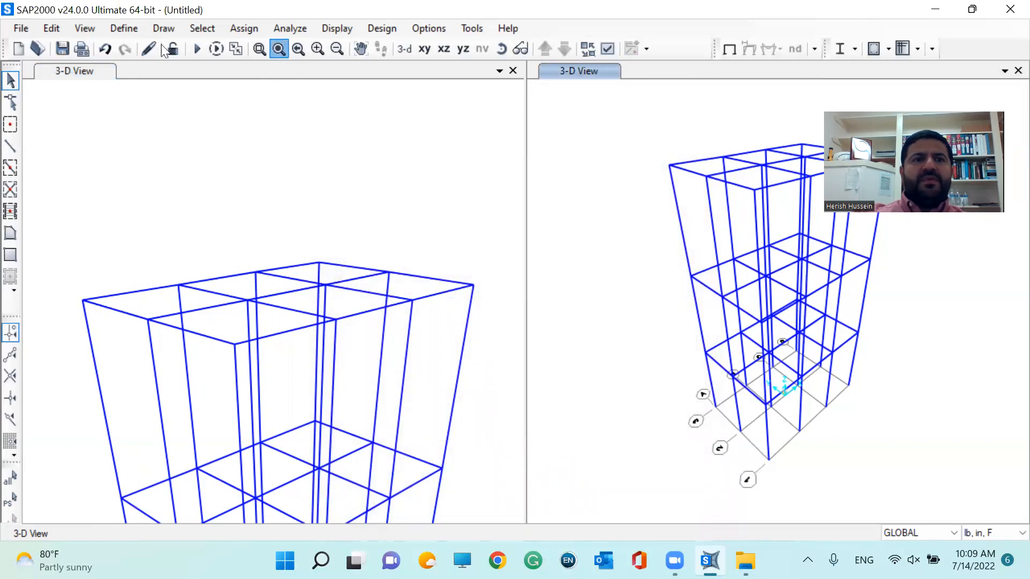
- Assign fixed joint restraints, with all translations and rotations restrained, to the 12 base joints, and return to the default 3-D view
left_click(81, 70)
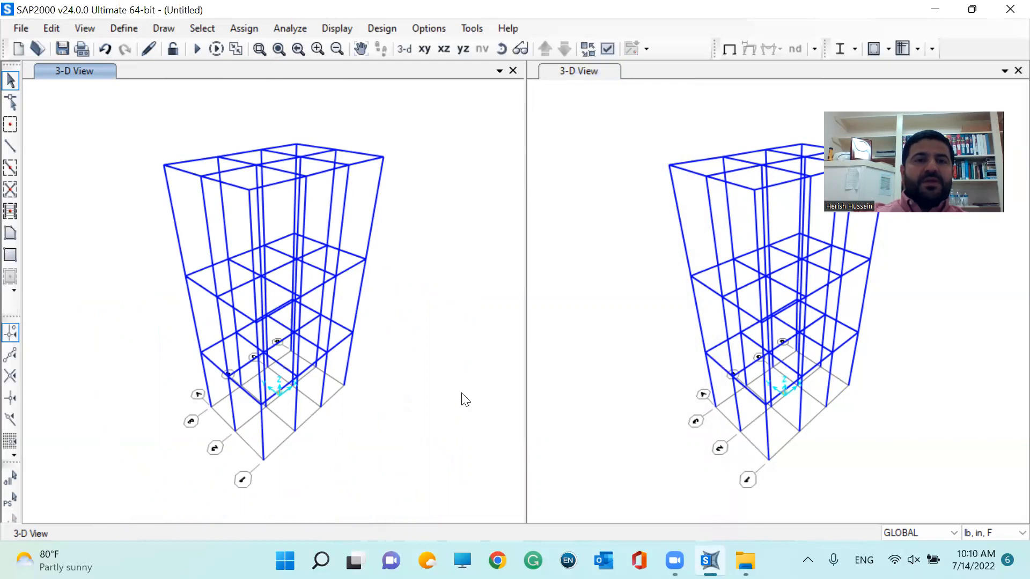
left_click(502, 48)
left_click_drag(445, 413, 237, 225)
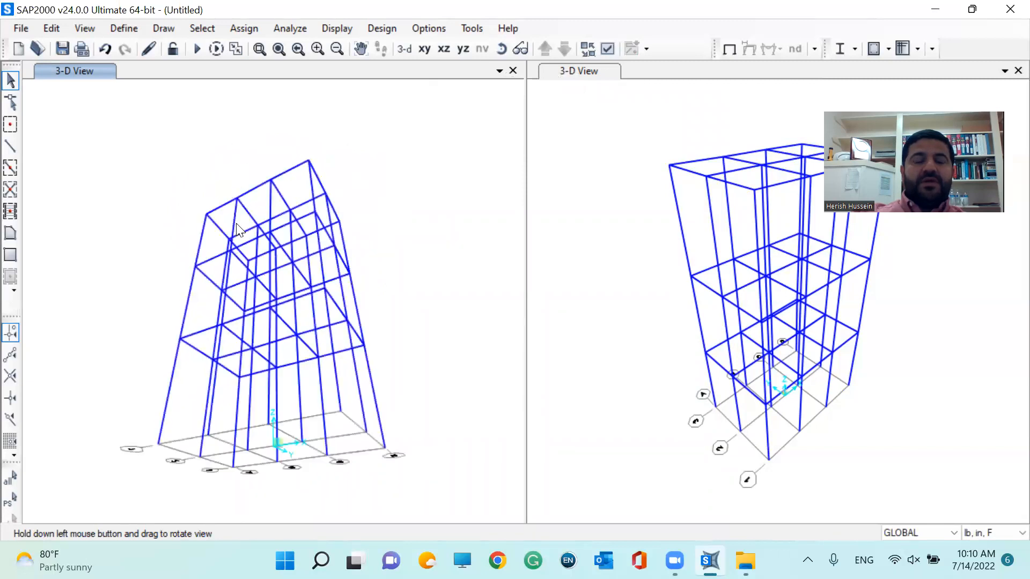
left_click(233, 468)
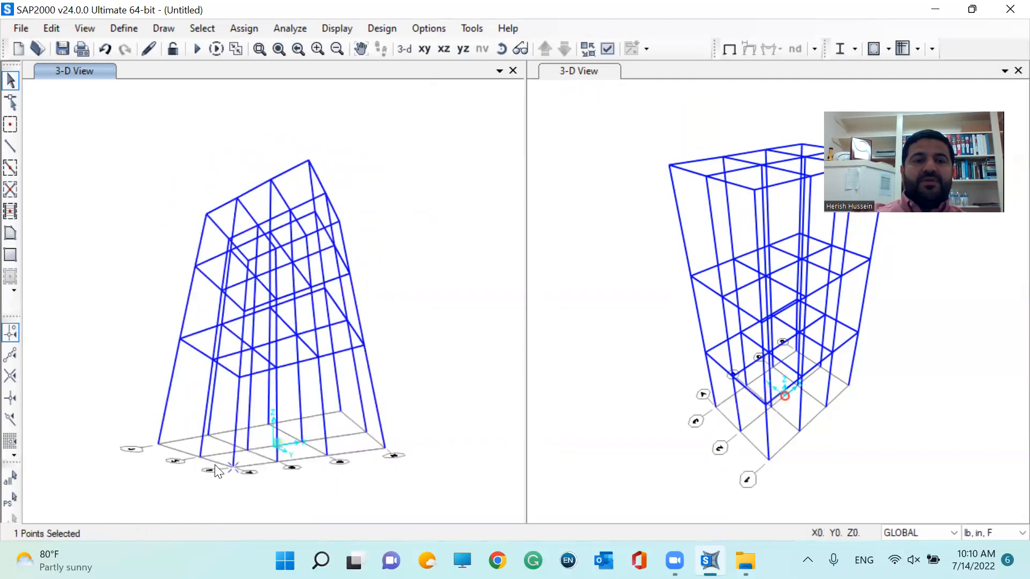
left_click(199, 456)
left_click(157, 444)
left_click(209, 434)
left_click(247, 449)
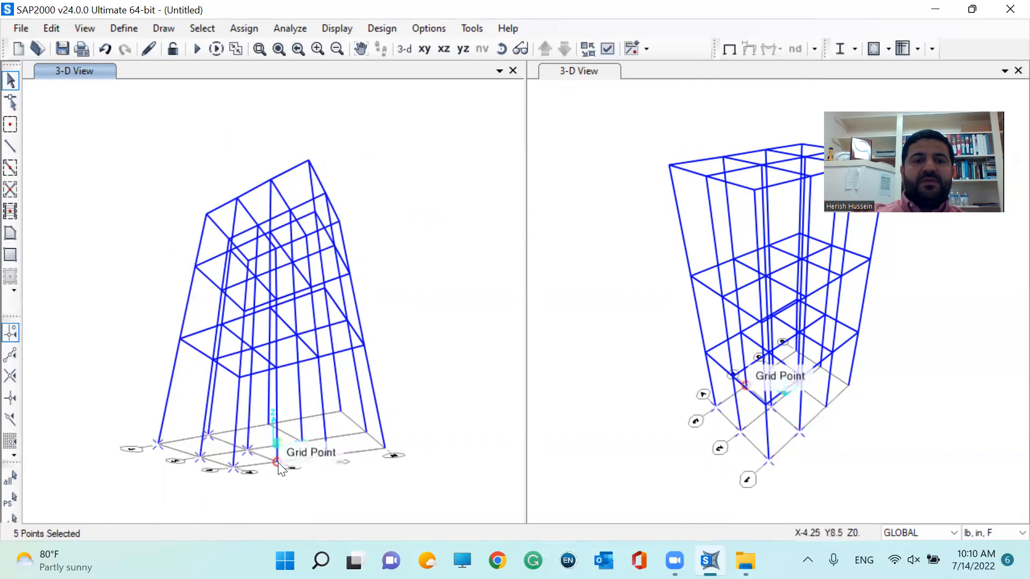
left_click(277, 459)
left_click(326, 456)
left_click(304, 442)
left_click(267, 424)
left_click(340, 410)
left_click(366, 432)
left_click(386, 446)
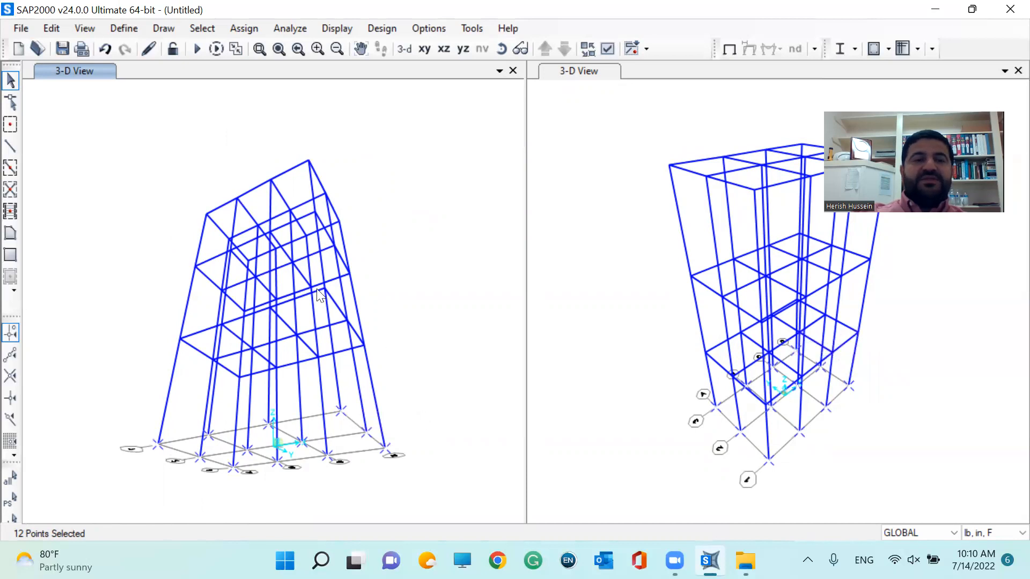
left_click(237, 29)
mouse_move(272, 50)
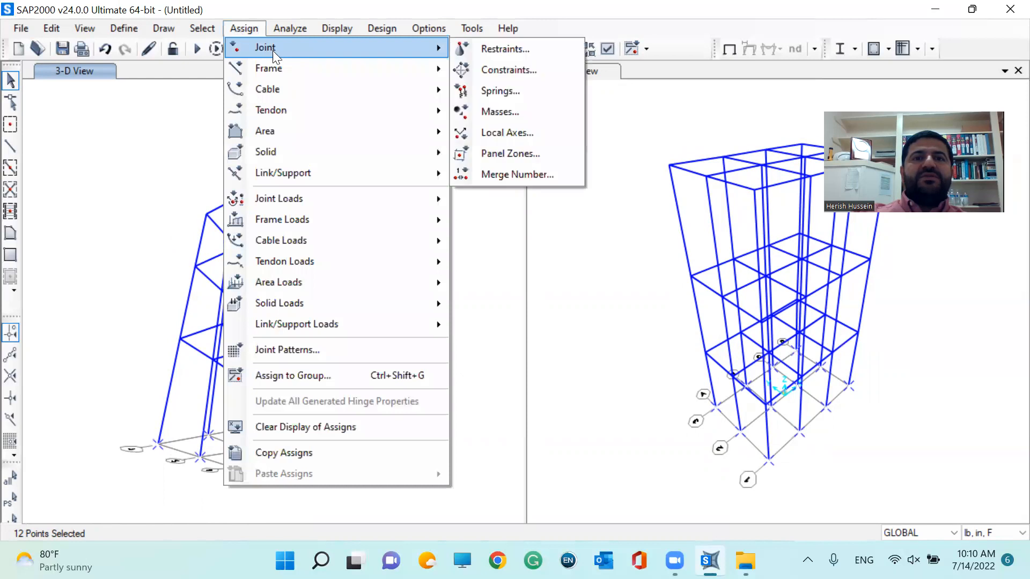
left_click(499, 50)
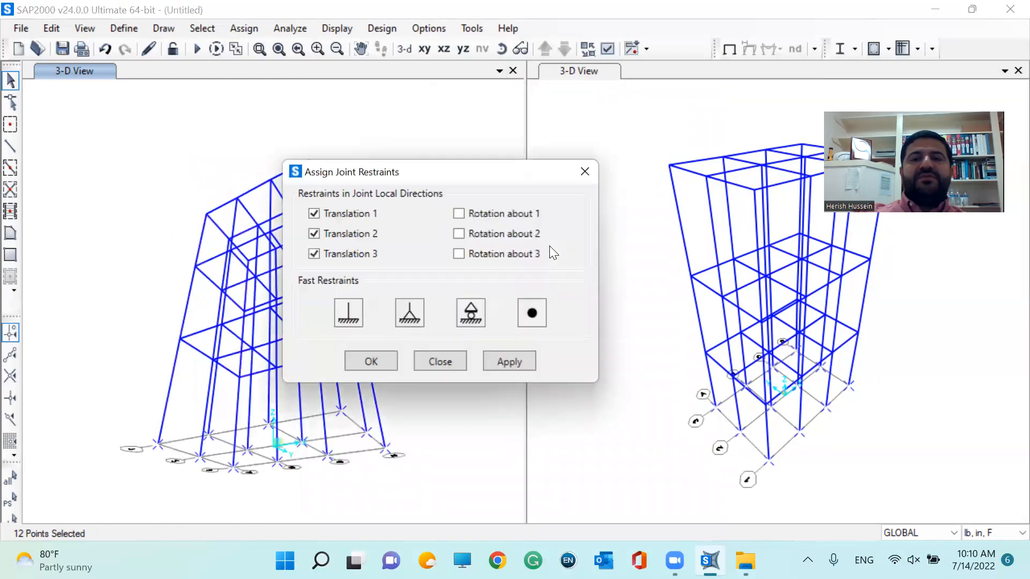
left_click(357, 319)
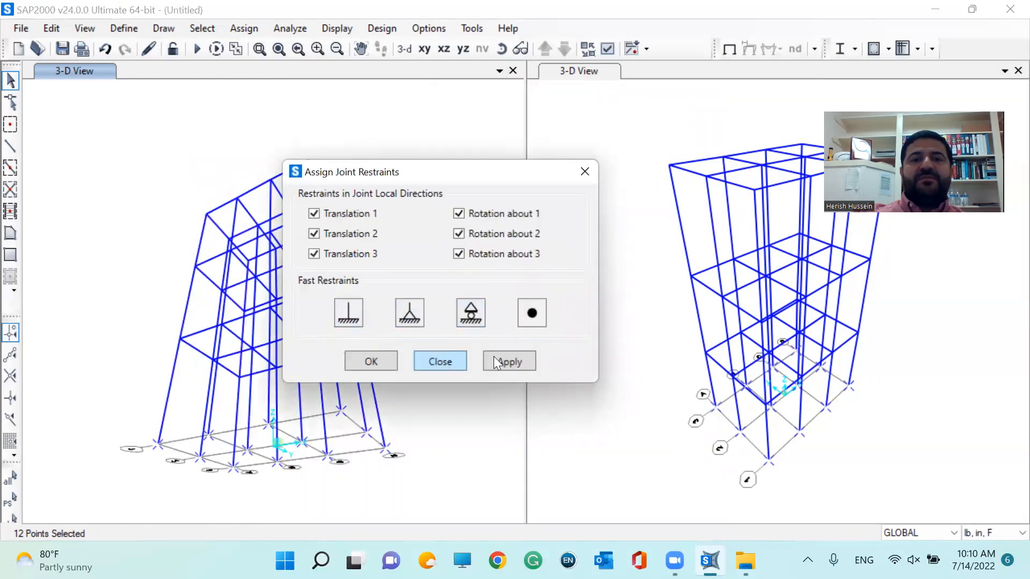
left_click(521, 362)
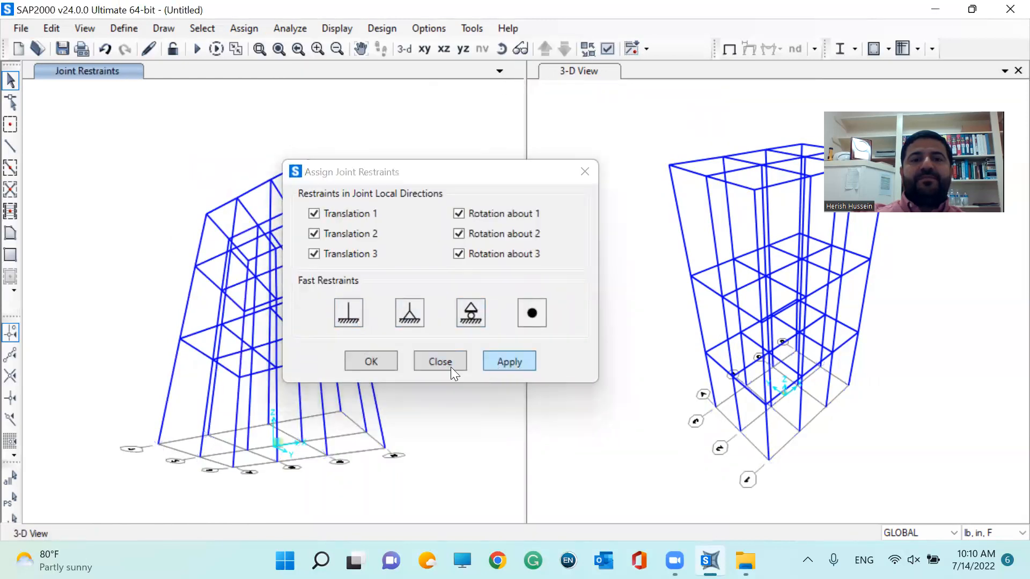
left_click(383, 361)
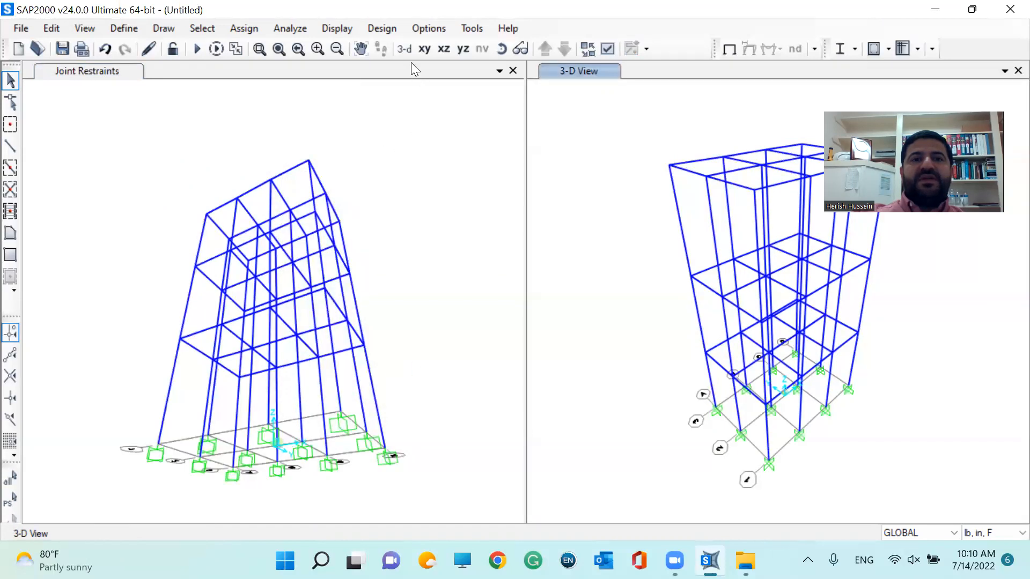
left_click(110, 72)
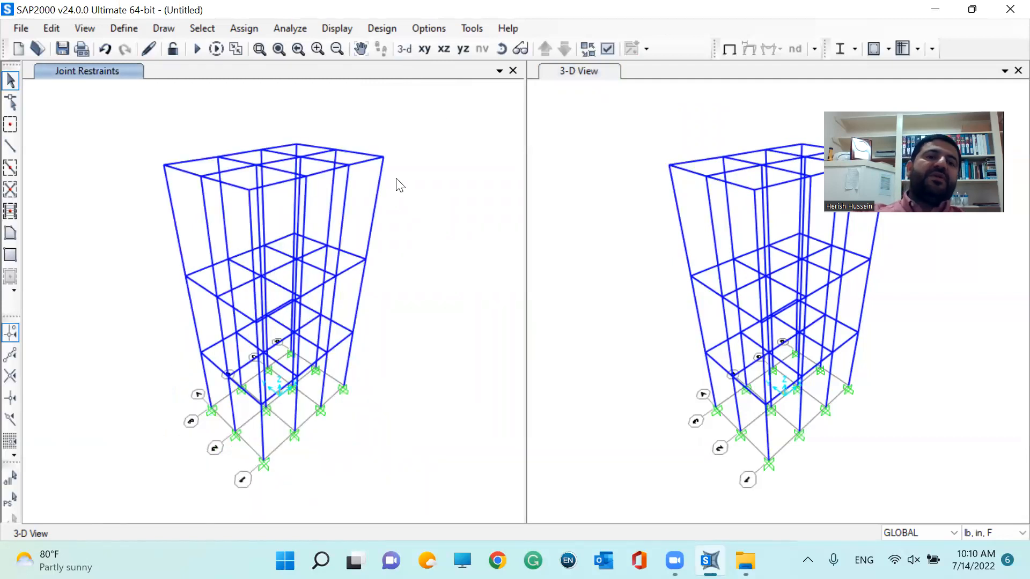
left_click(179, 249)
left_click(194, 316)
key("ctrl+q")
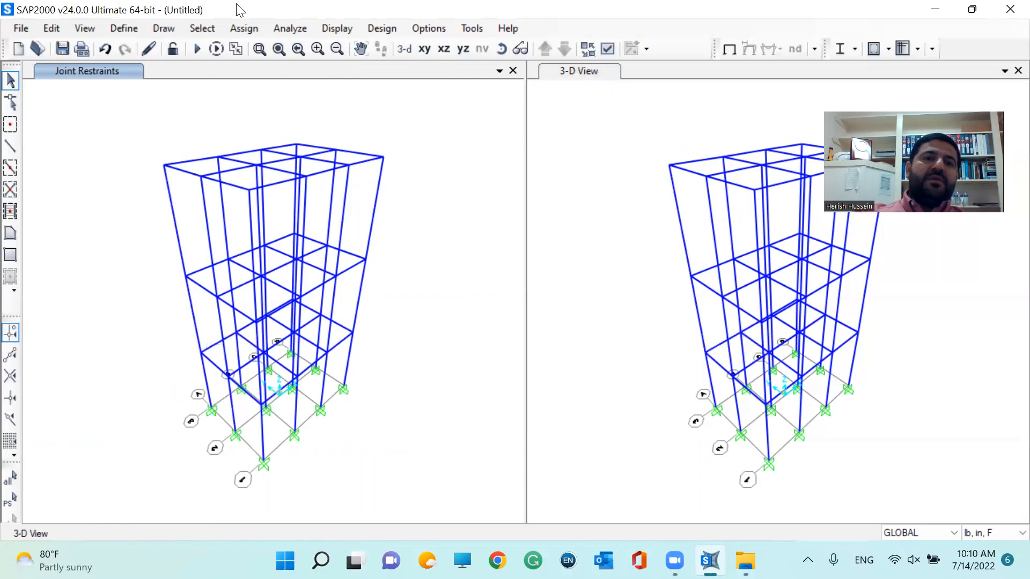
left_click_drag(288, 477, 174, 275)
key("ctrl+q")
- Open the reference picture HVAC.PNG, examine which column receives the impact load F(t) and where, and return to SAP2000
left_click(259, 48)
left_click_drag(275, 472, 182, 311)
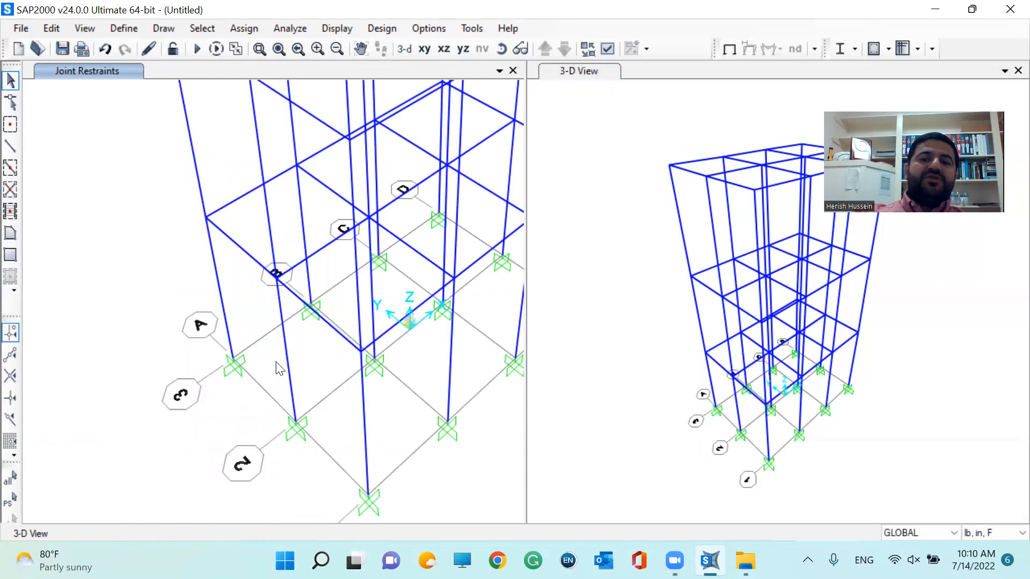
mouse_move(745, 561)
left_click(745, 461)
left_click(151, 252)
double_click(151, 252)
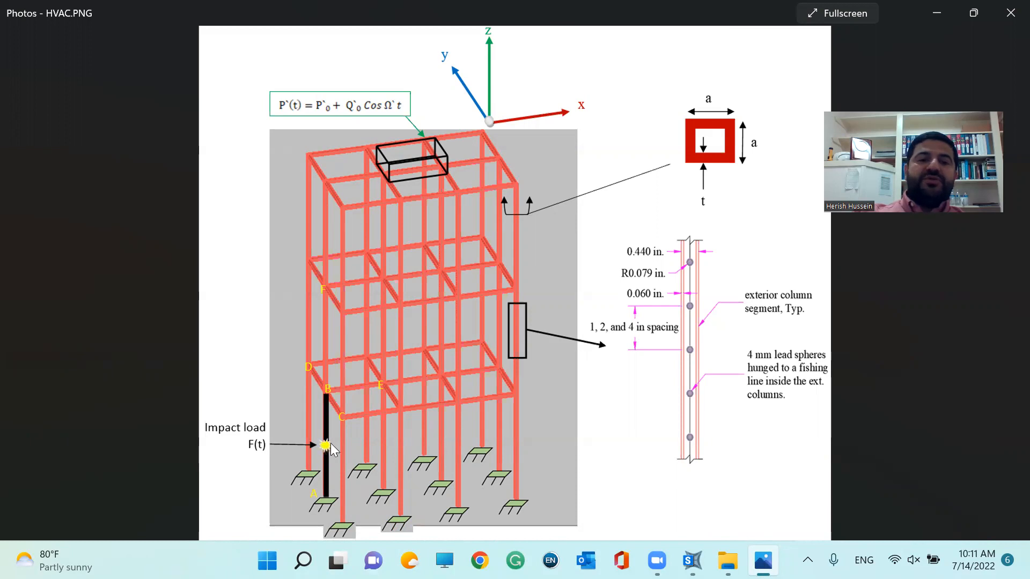
left_click(939, 15)
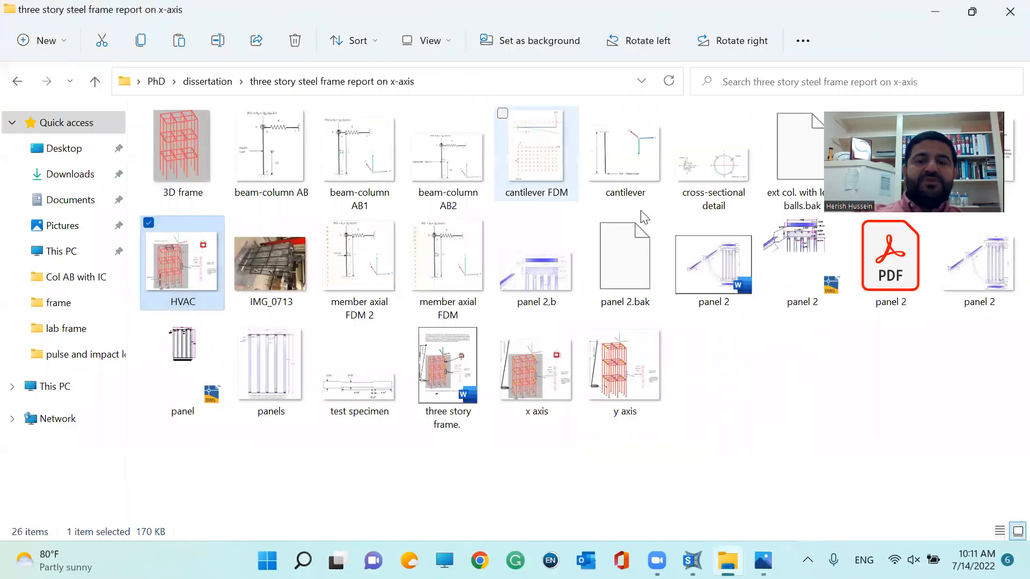
left_click(944, 13)
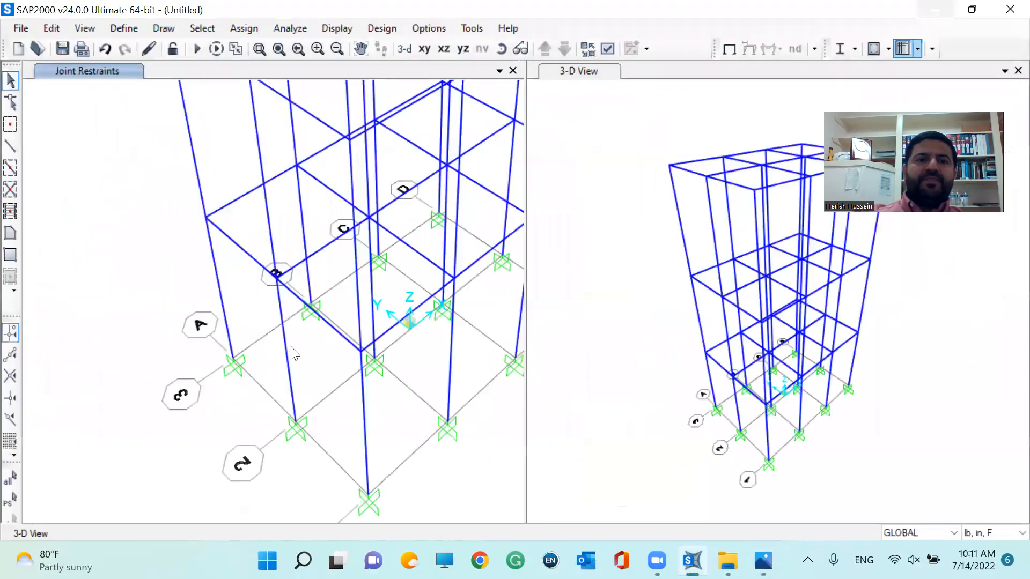
- Divide the ground-story column at grid A-2 into 2 frames with a last/first length ratio of 1, and check its mid-height joint
left_click(289, 367)
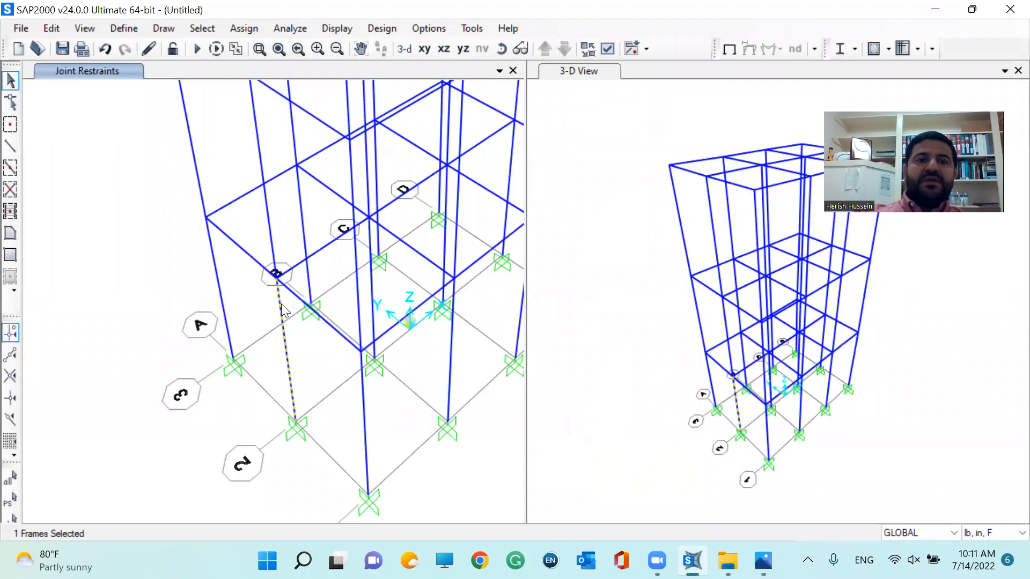
left_click(119, 30)
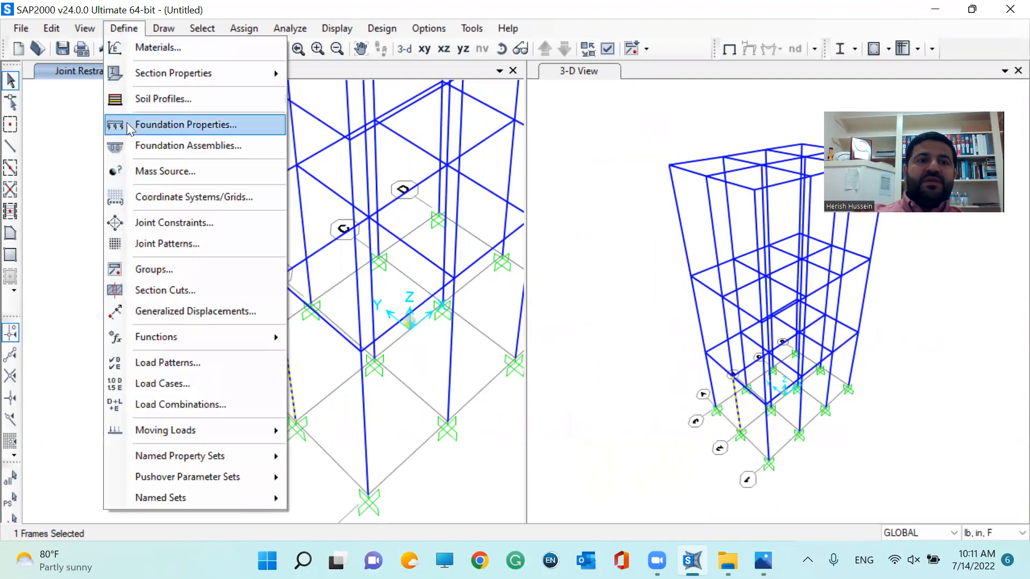
mouse_move(58, 33)
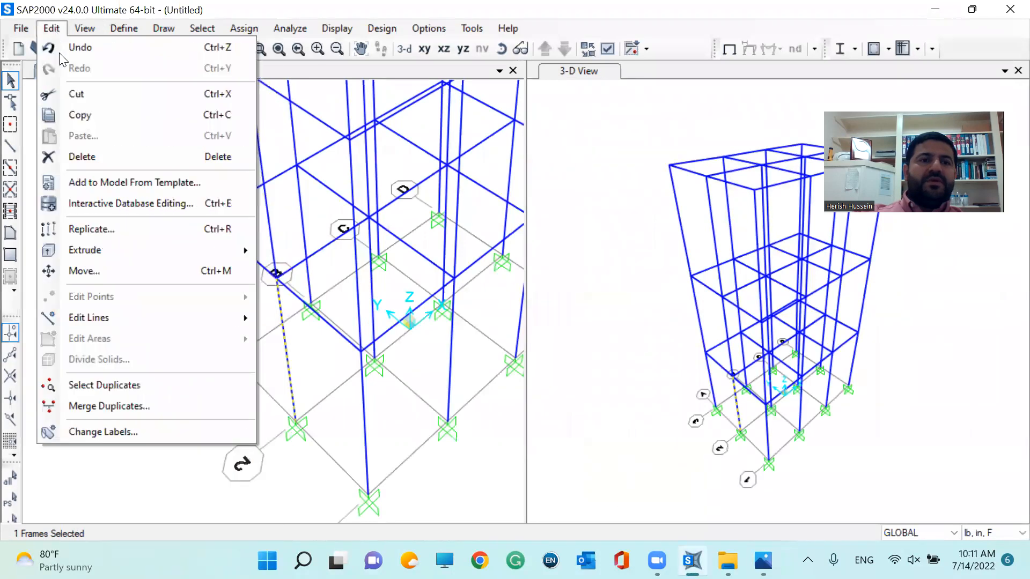
mouse_move(98, 321)
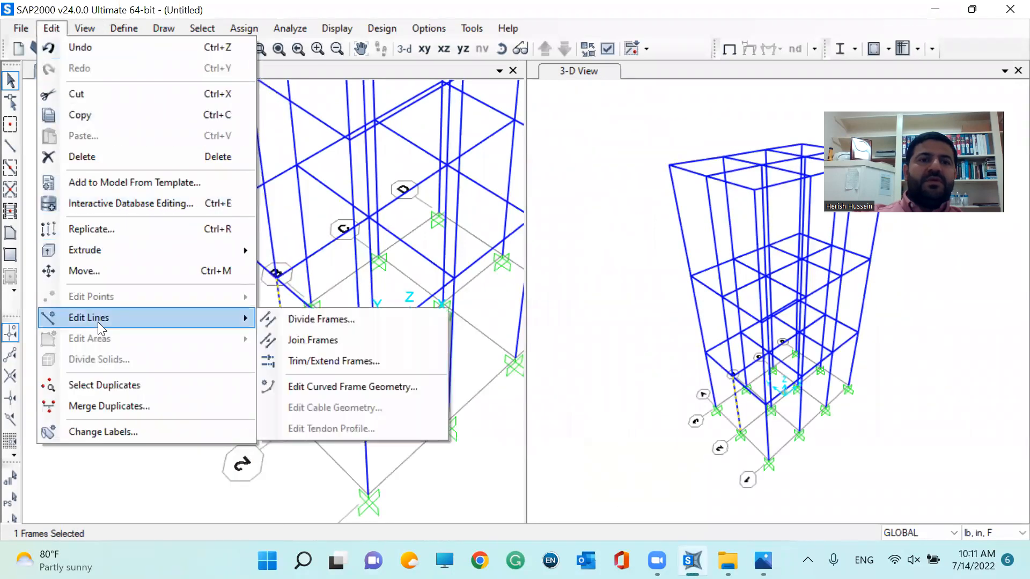
left_click(296, 318)
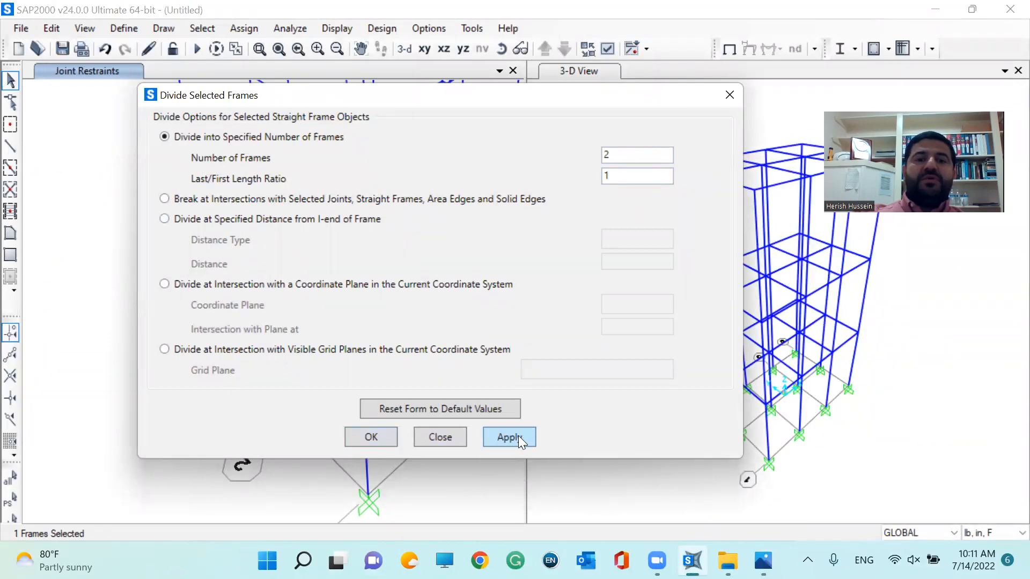
left_click(501, 437)
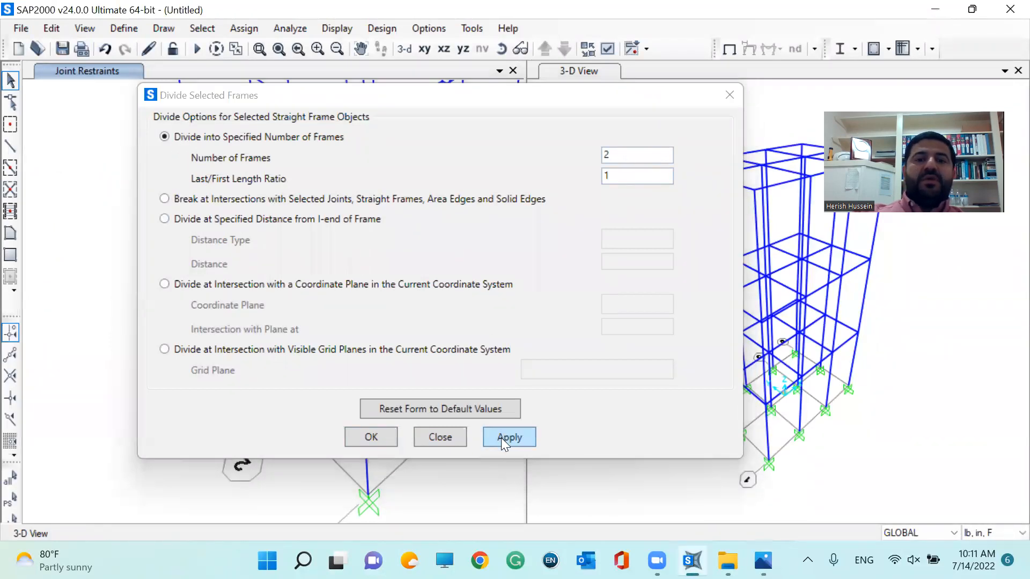
left_click(360, 437)
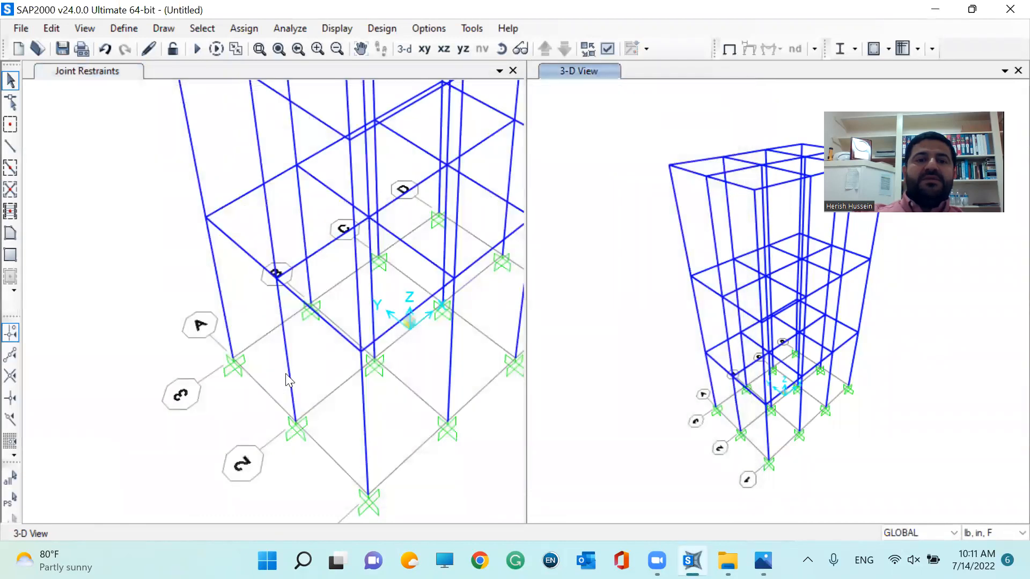
left_click(289, 356)
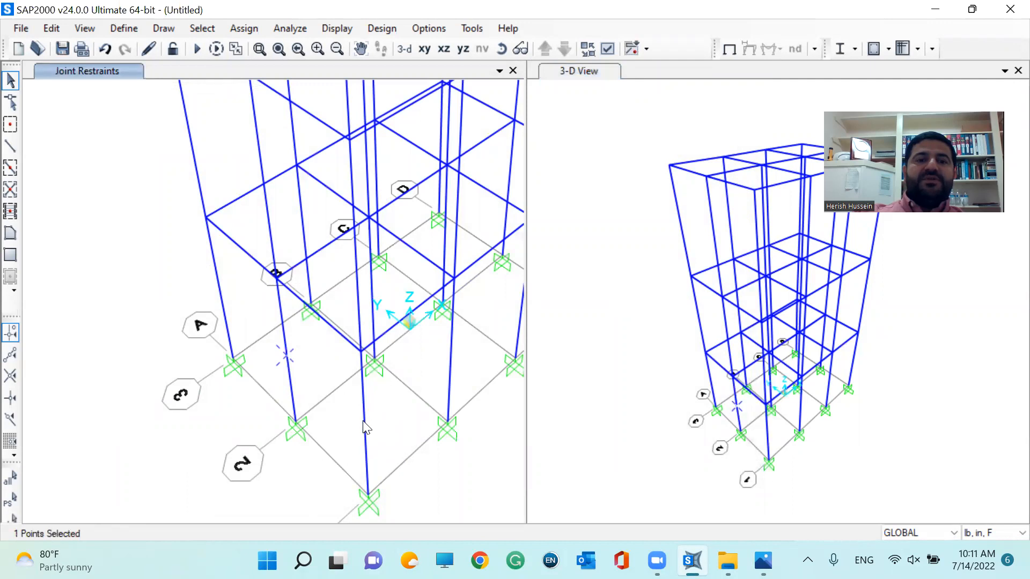
key("Escape")
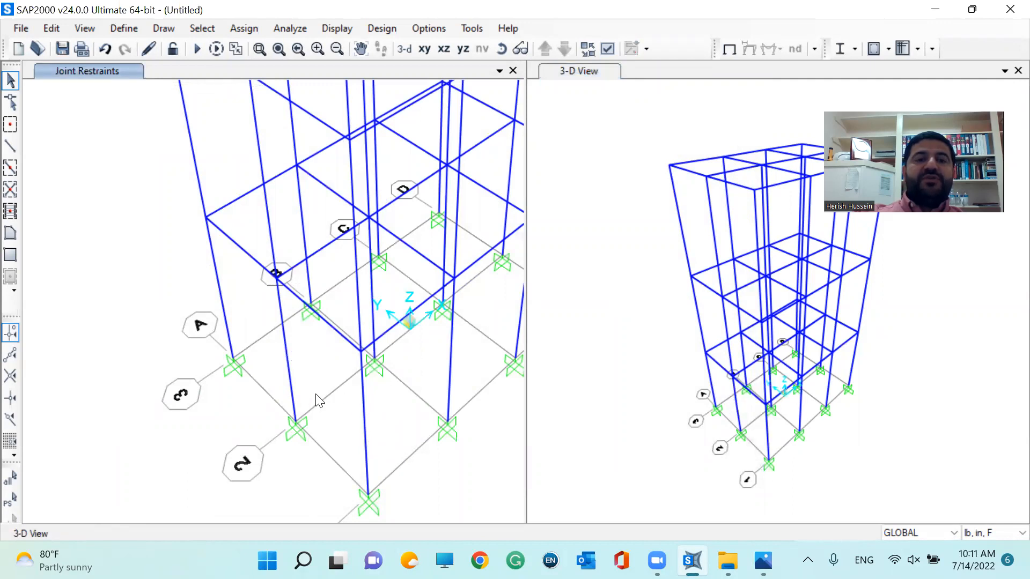
- Restore the default 3-D view and add a load pattern Pulse of type Other with a self-weight multiplier of 1
left_click(403, 49)
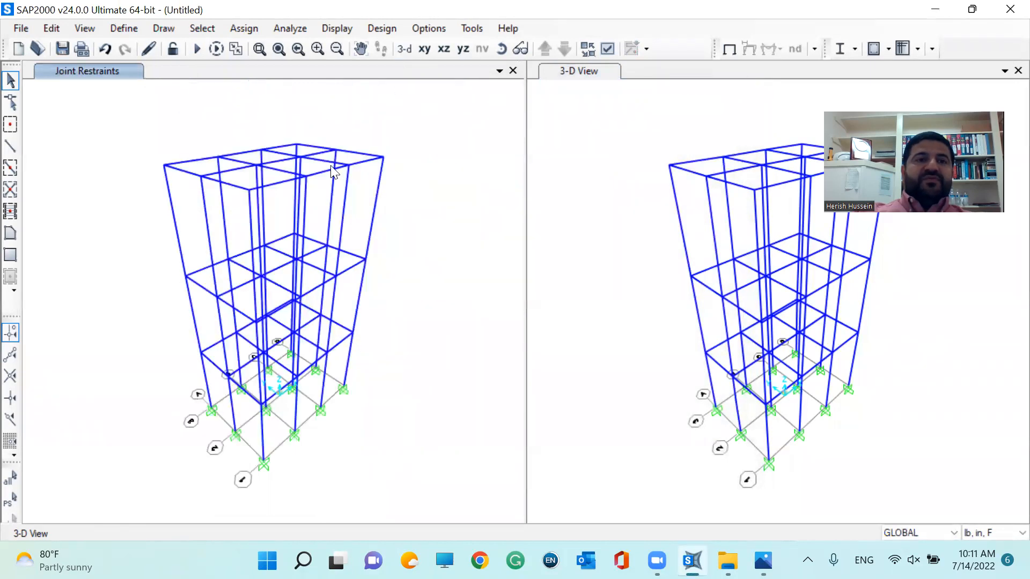
left_click(125, 28)
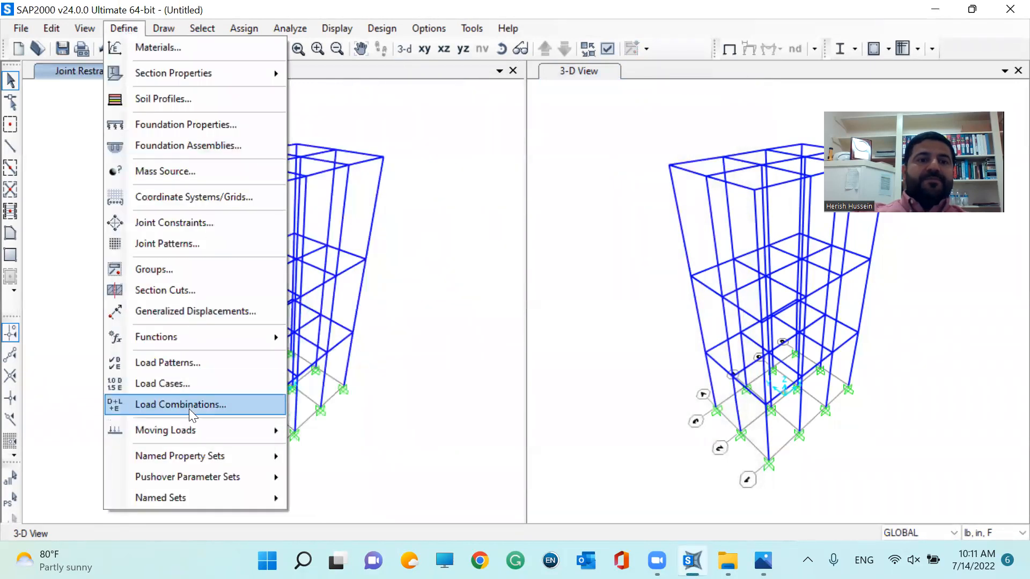
left_click(186, 365)
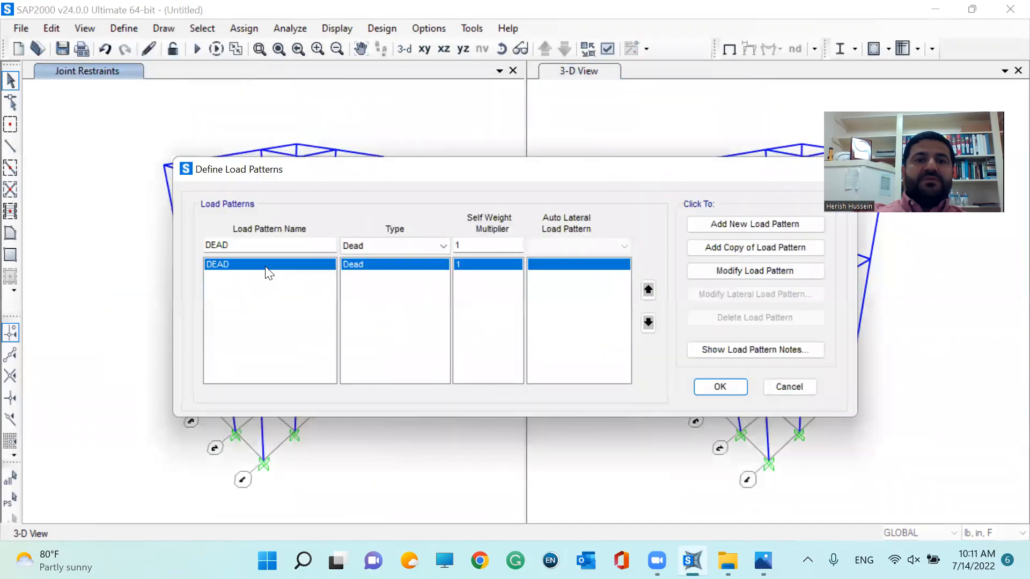
left_click_drag(249, 243, 172, 240)
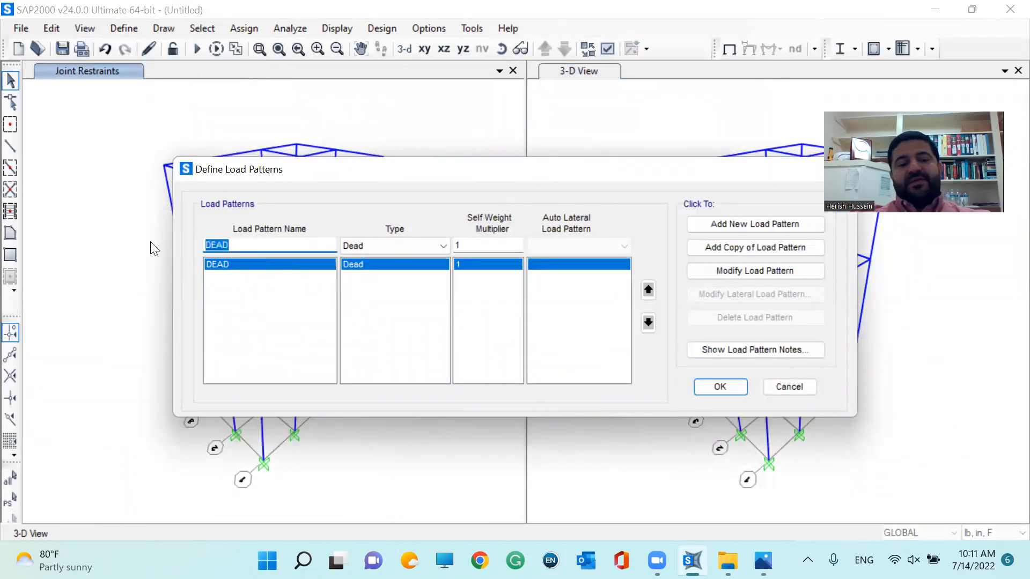
type("Pulse")
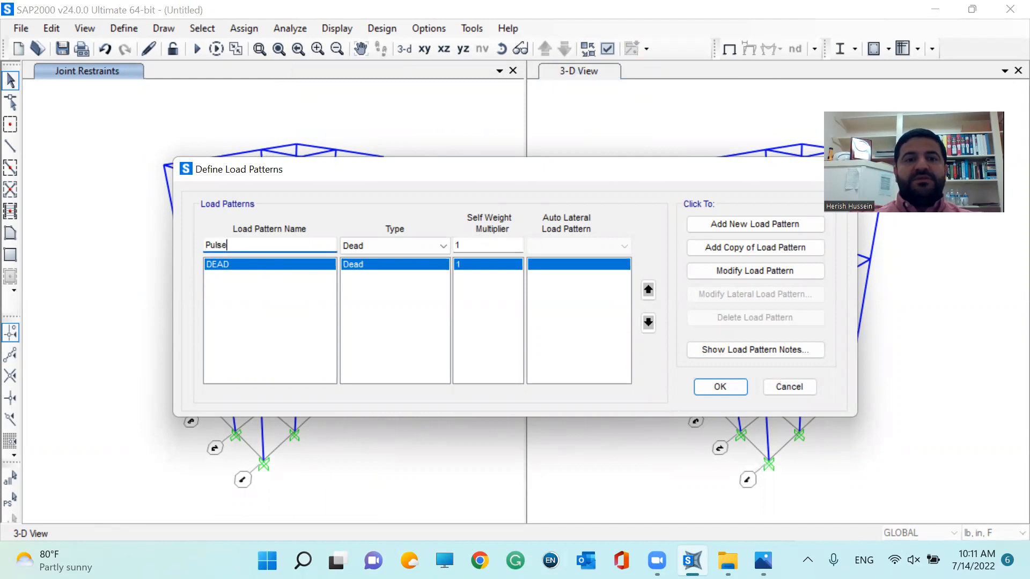
left_click(365, 250)
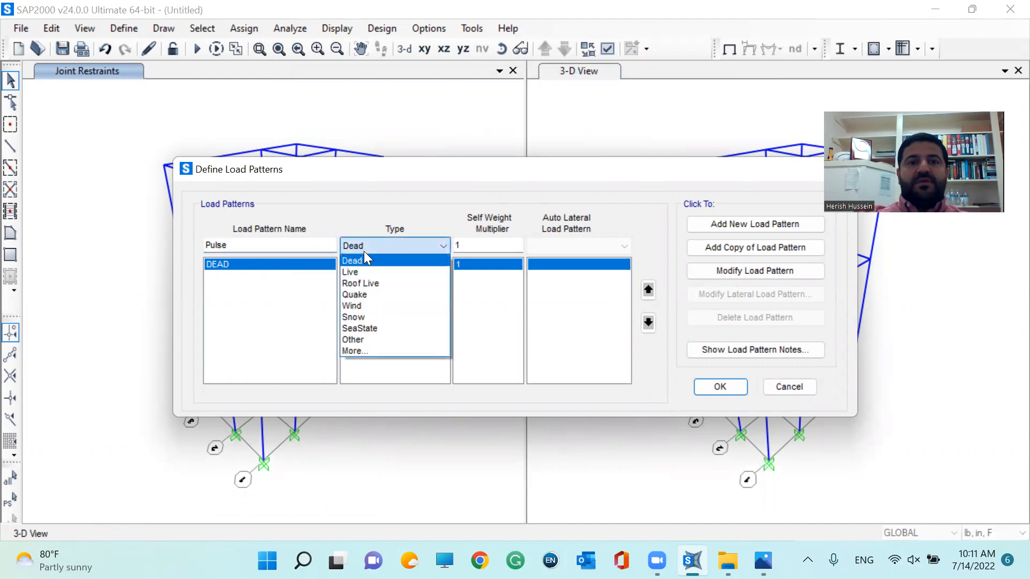
left_click(374, 339)
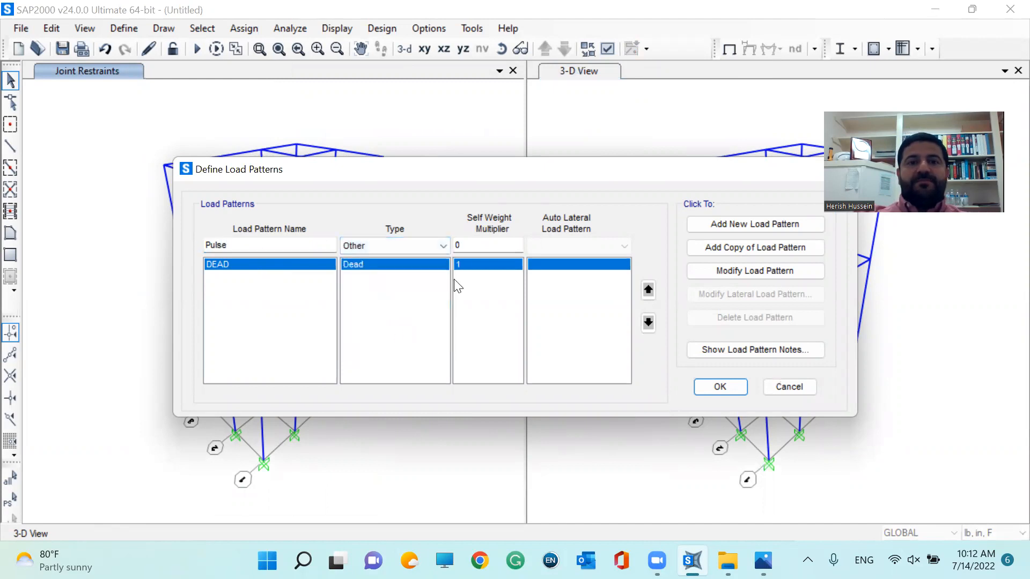
left_click(476, 243)
type("1")
left_click(771, 225)
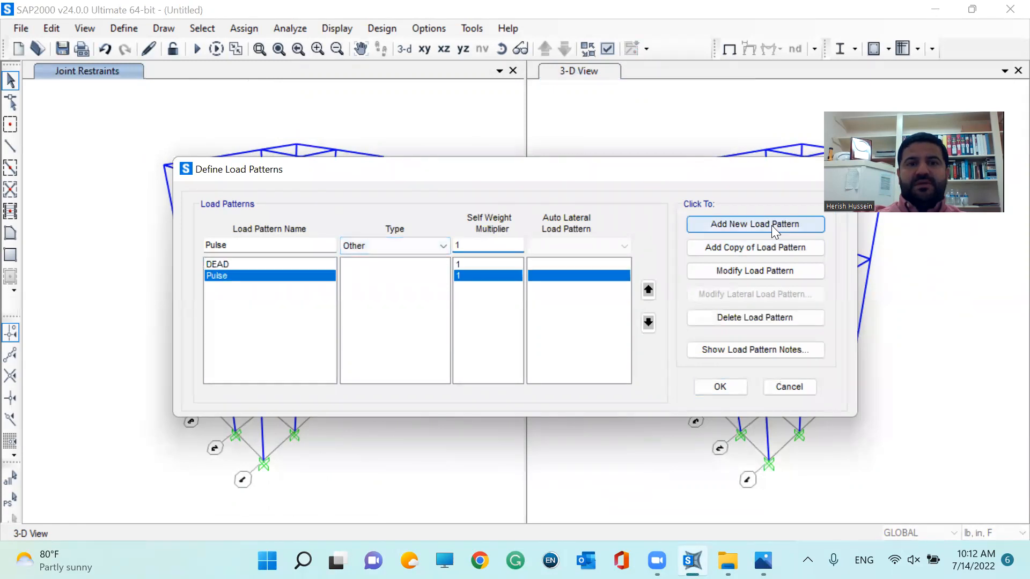
- Add a second load pattern Impact of type Other with a self-weight multiplier of 1, and accept the load patterns
left_click_drag(238, 246, 118, 240)
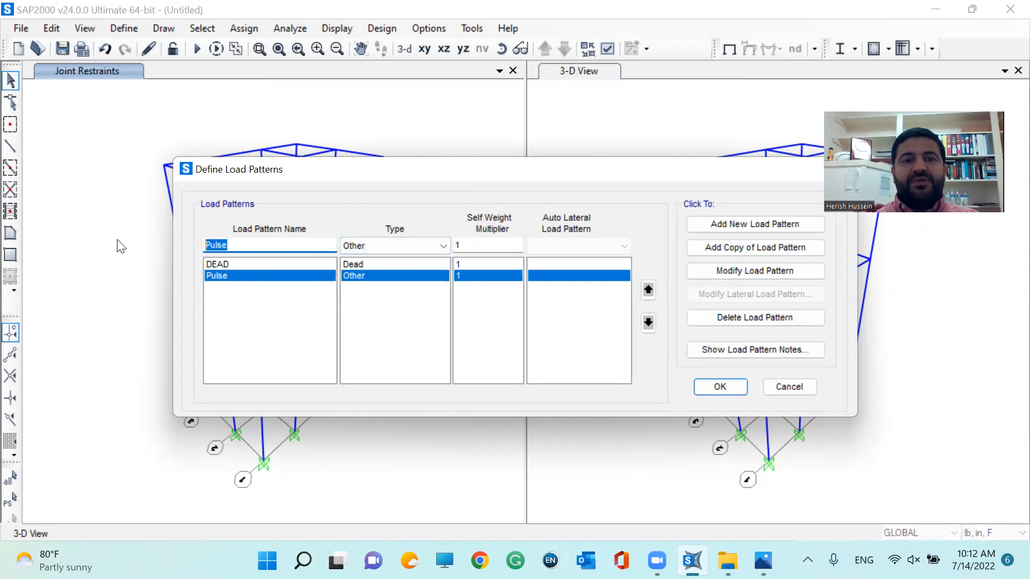
type("Imp")
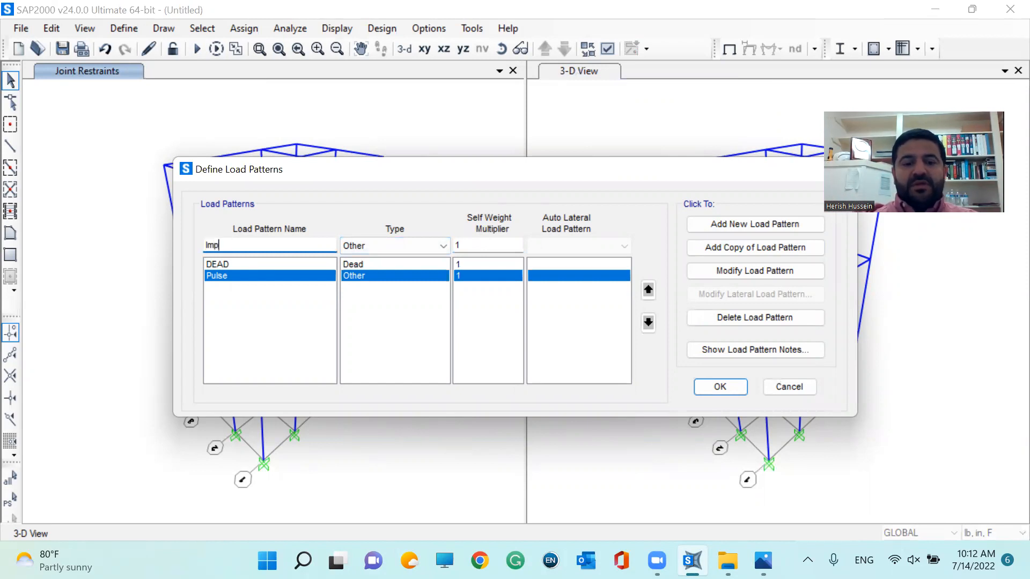
type("act")
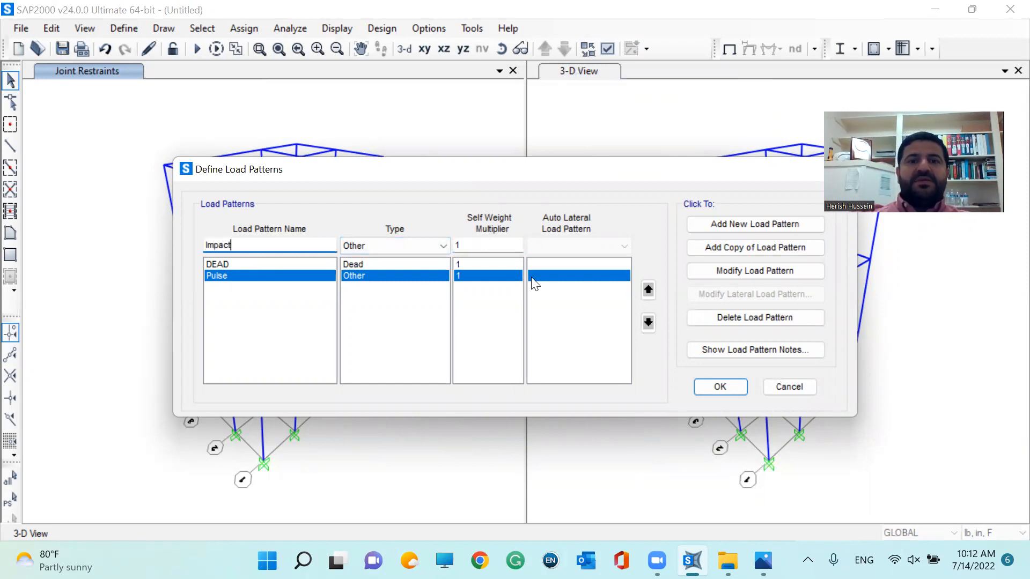
left_click(700, 223)
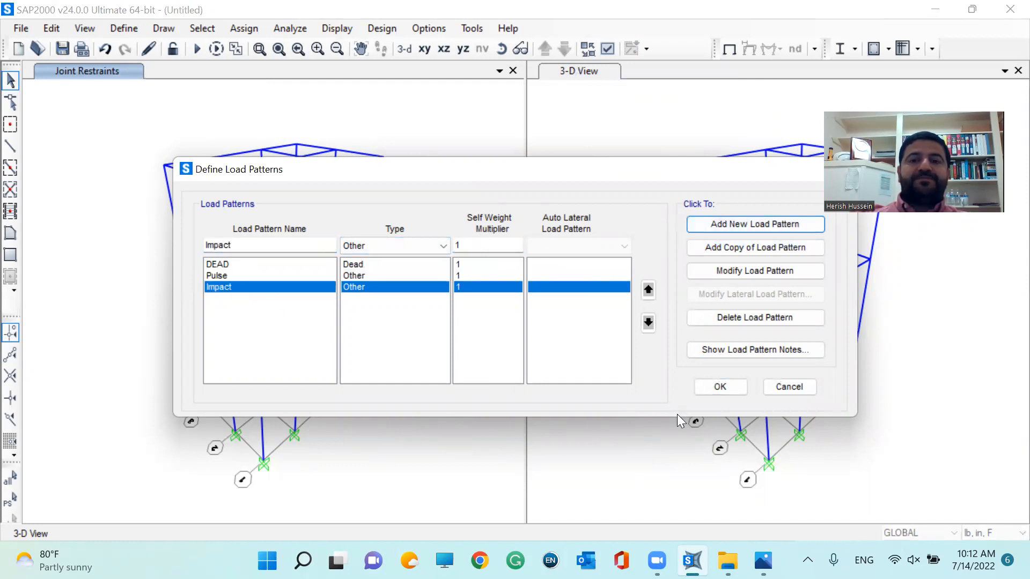
left_click(707, 393)
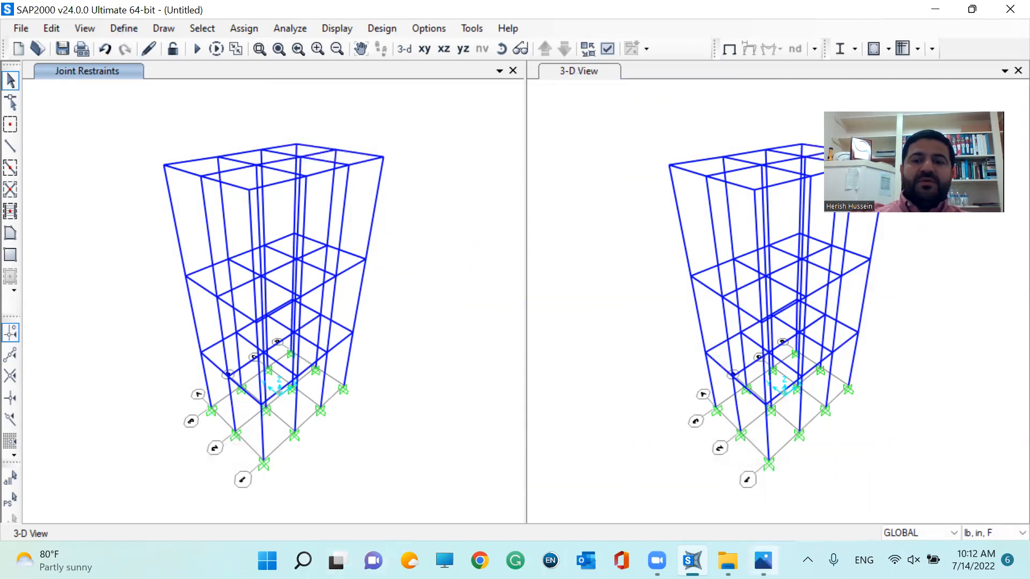
- Open the reference picture HVAC.PNG, examine where the HVAC load P'(t) and the impact load F(t) act, and return to SAP2000
left_click(762, 560)
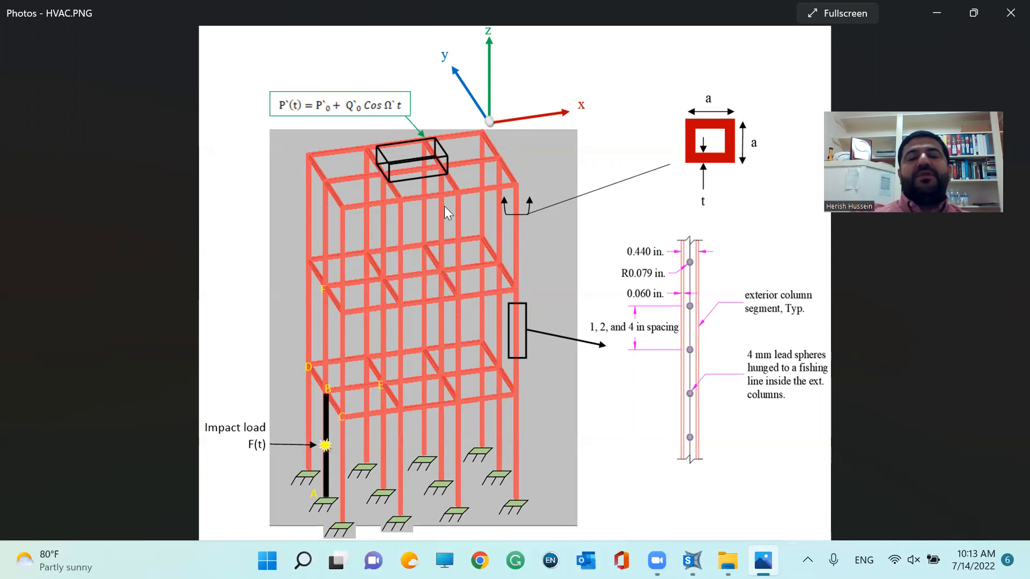
mouse_move(762, 560)
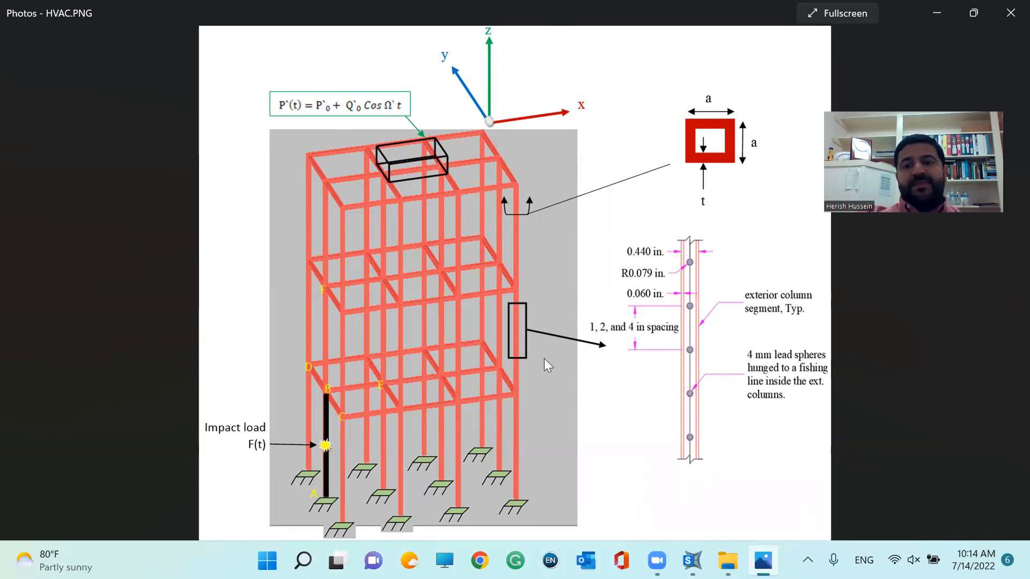
mouse_move(692, 561)
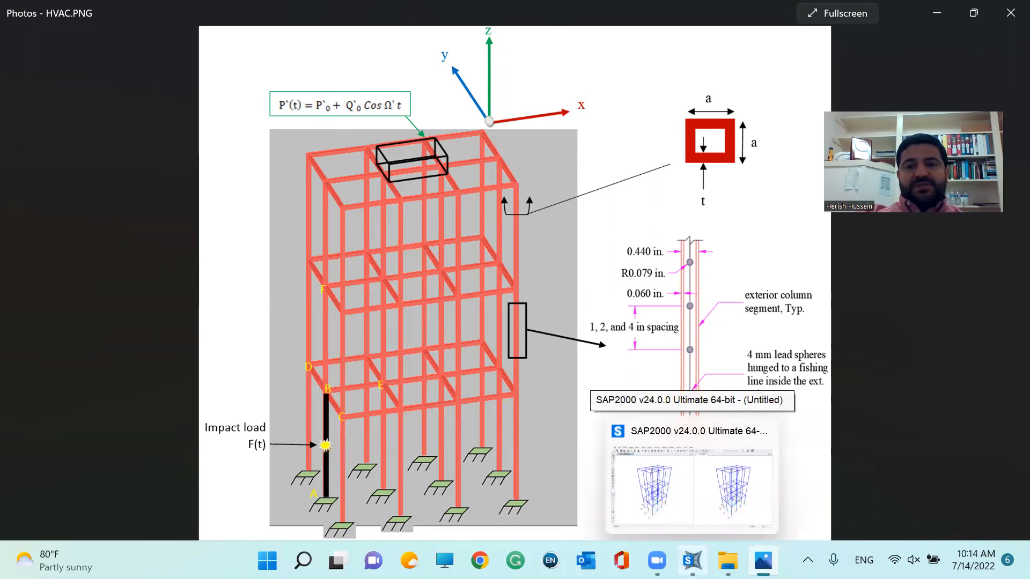
left_click(691, 485)
- Assign a global Z joint force of -1 lb in the Pulse load pattern to the two interior roof joints at B-2 and C-2
left_click(255, 164)
left_click(300, 157)
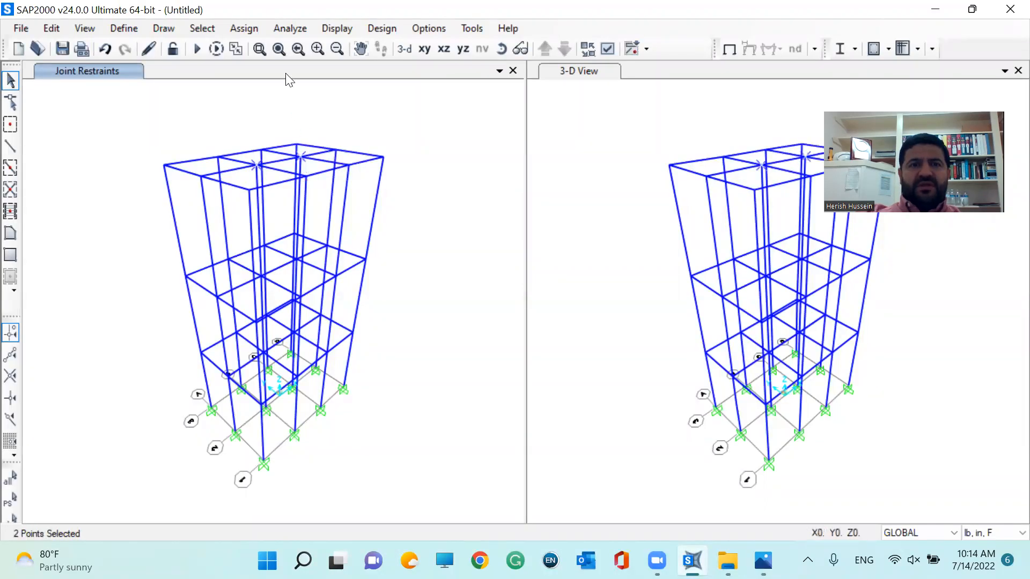
left_click(260, 49)
left_click_drag(196, 121, 384, 207)
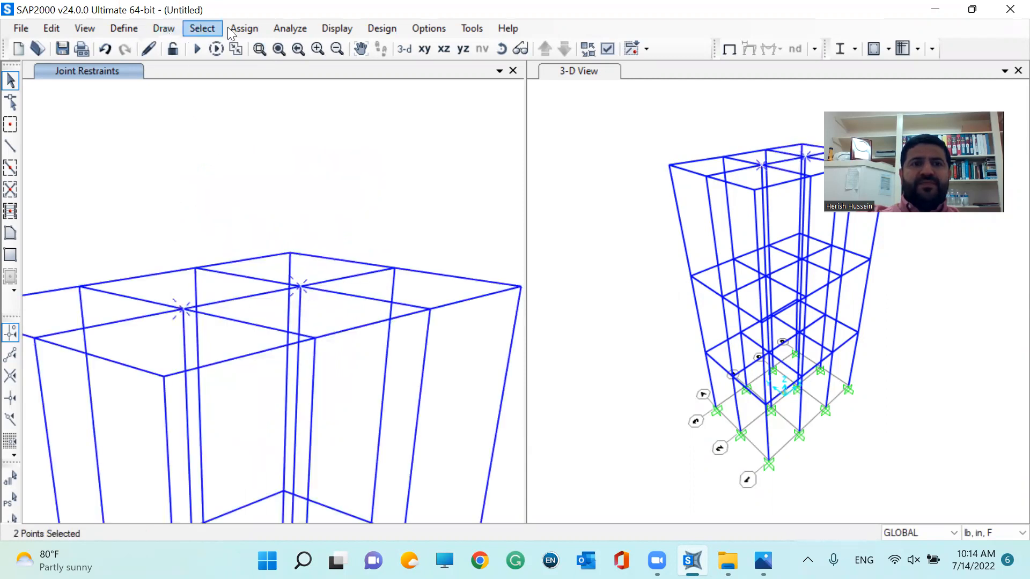
left_click(244, 27)
mouse_move(362, 193)
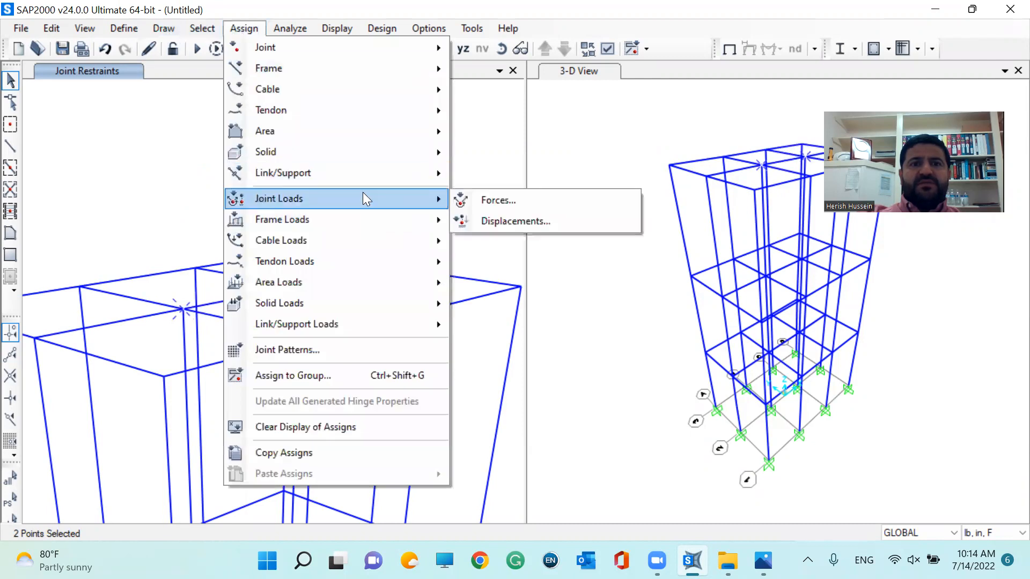
left_click(499, 202)
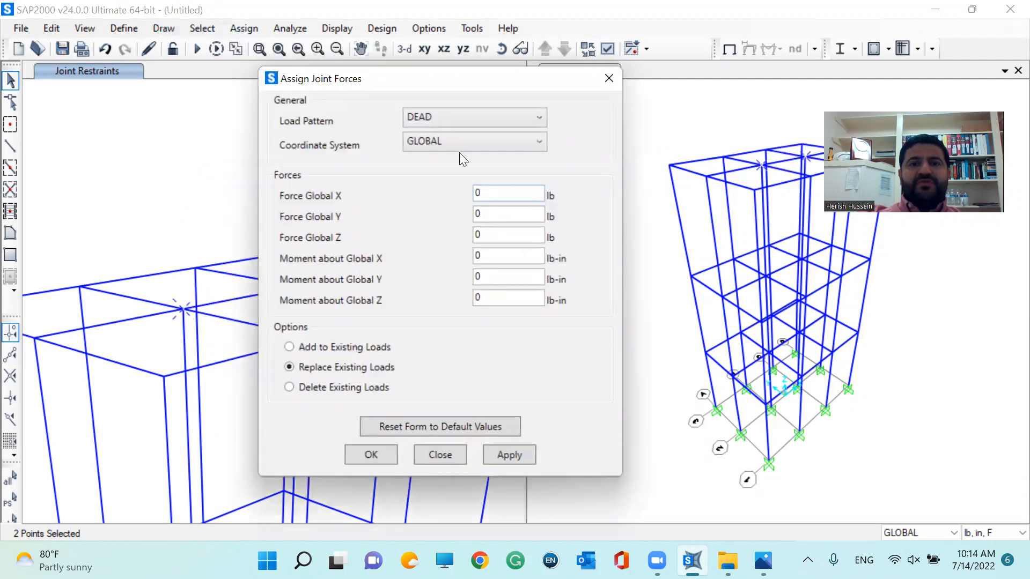
left_click(453, 119)
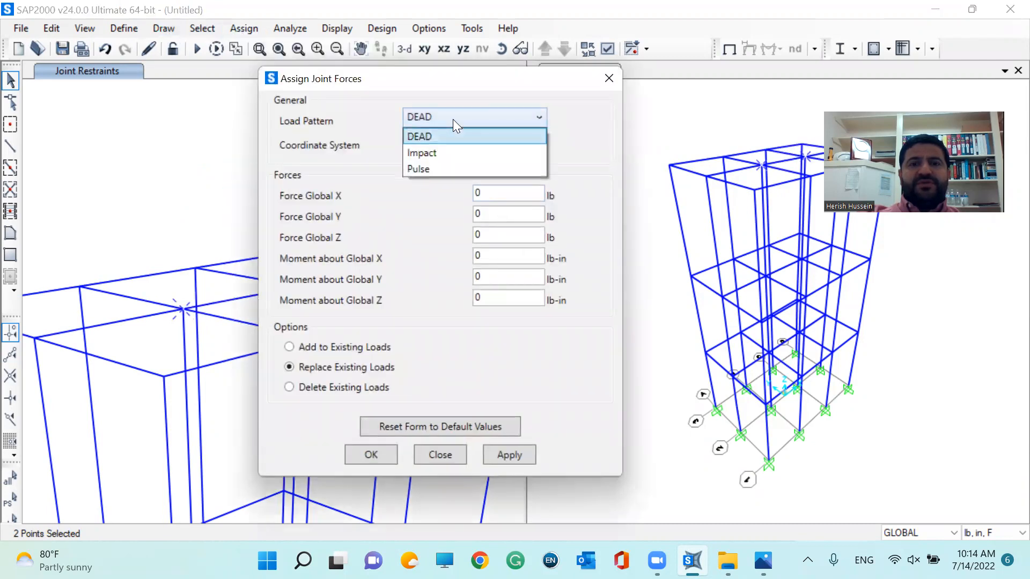
left_click(443, 166)
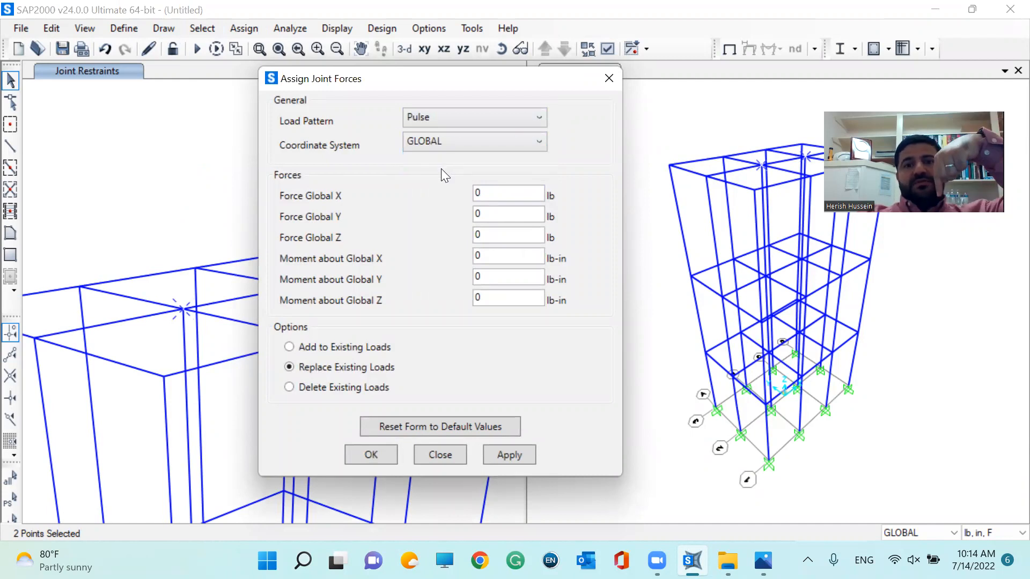
left_click(477, 234)
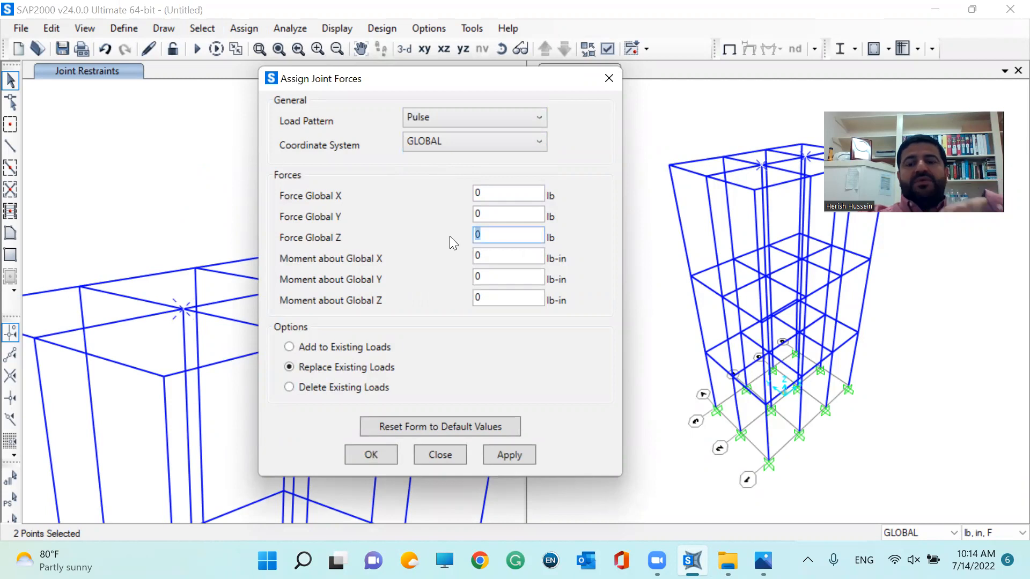
type("-1")
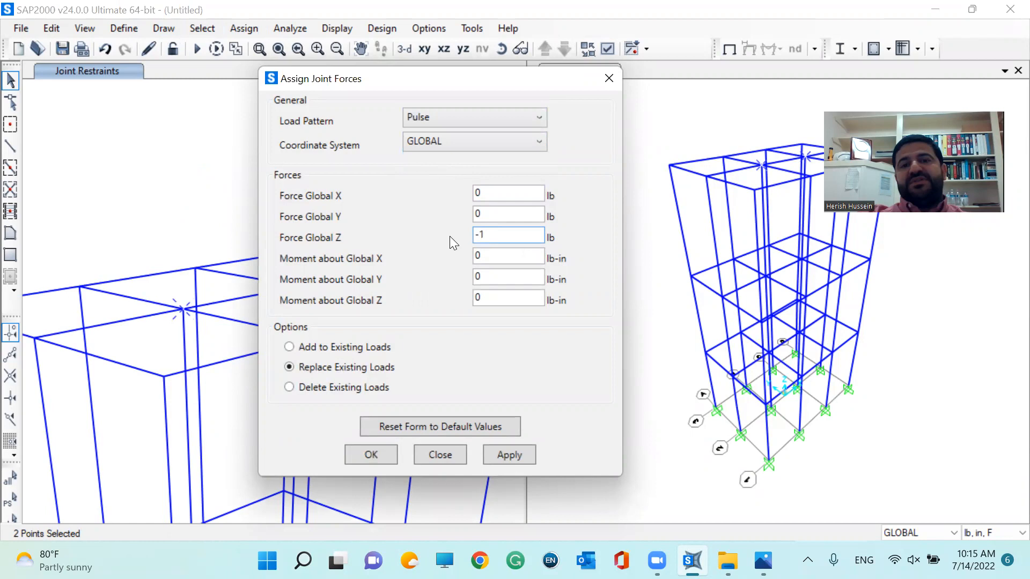
left_click(500, 452)
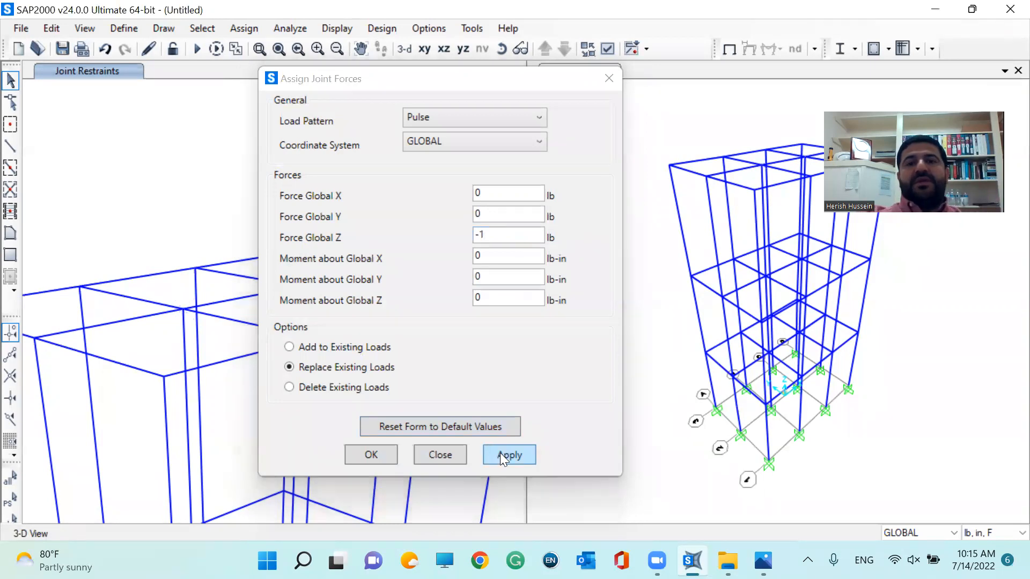
left_click(370, 455)
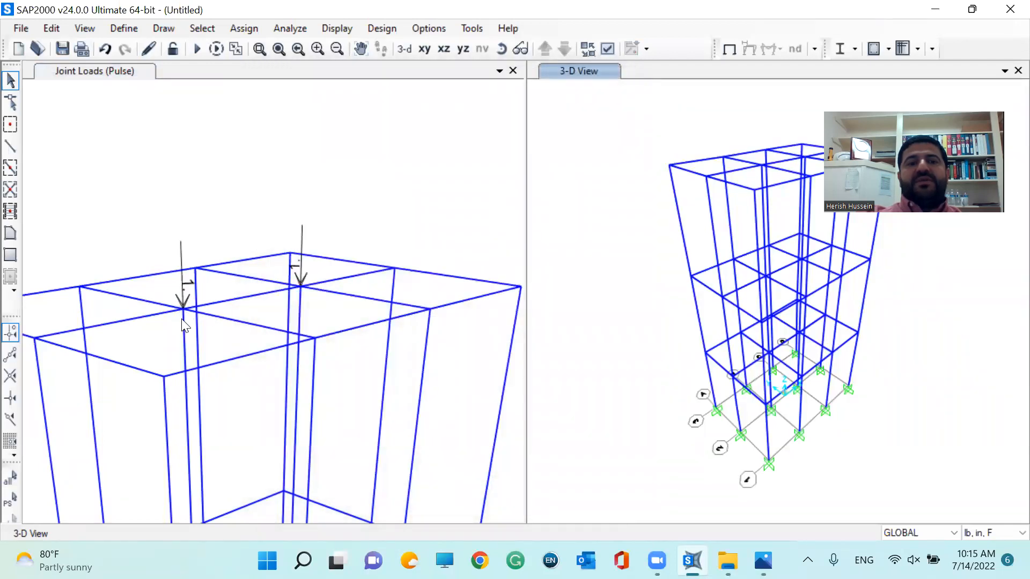
- Check the loads assigned to the interior roof joint at B-2 in its point information, and close it
left_click(182, 310)
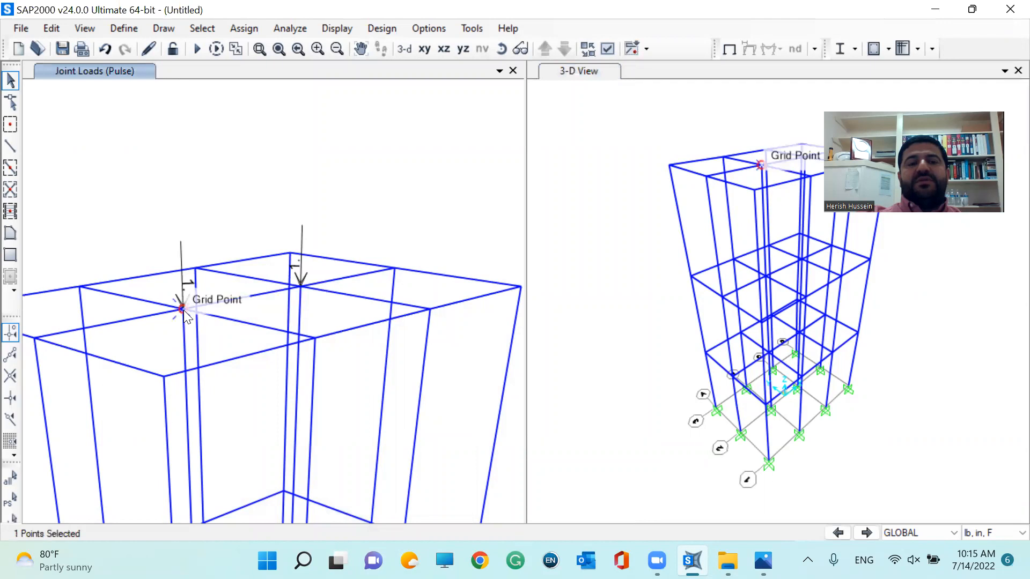
right_click(183, 310)
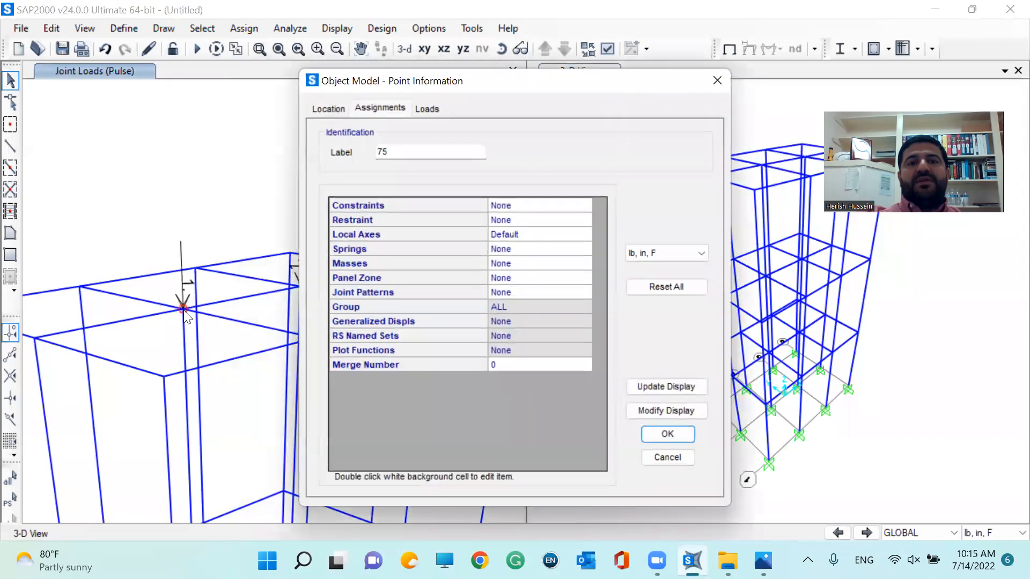
left_click(423, 109)
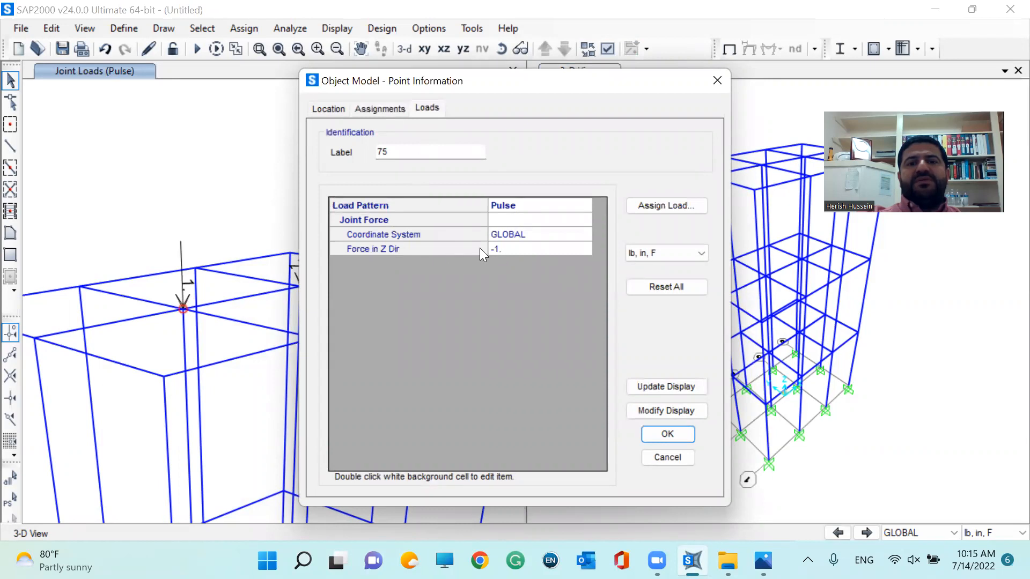
left_click(658, 436)
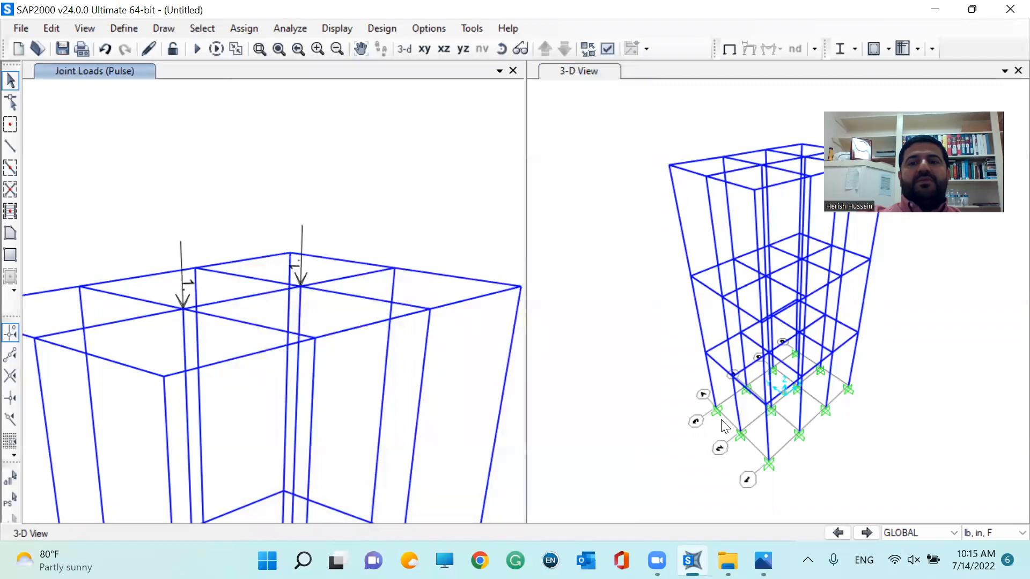
- Locate the intermediate joint on the ground-story column at A-2 in the joint loads view, leaving nothing selected
left_click(735, 407)
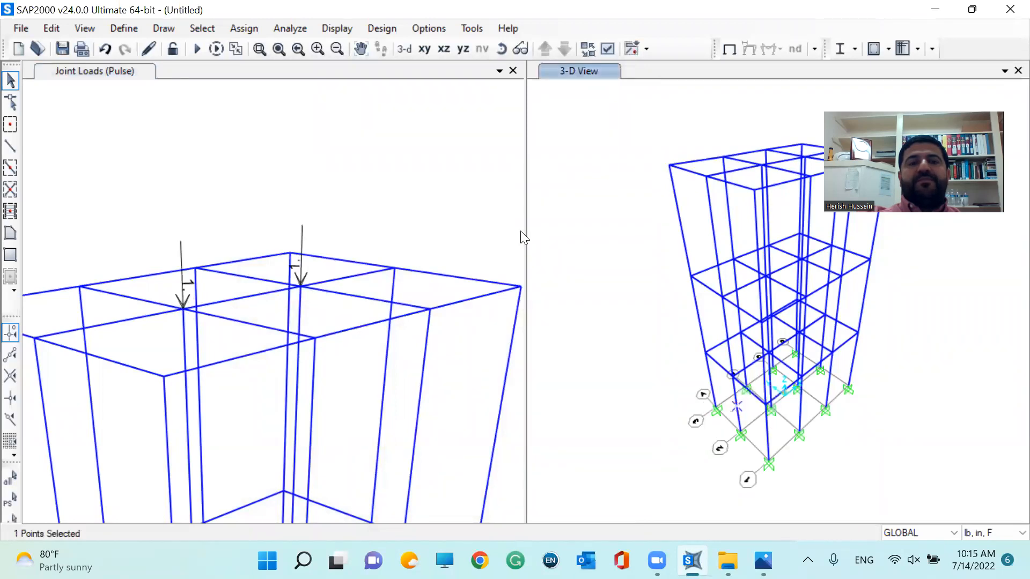
left_click(89, 69)
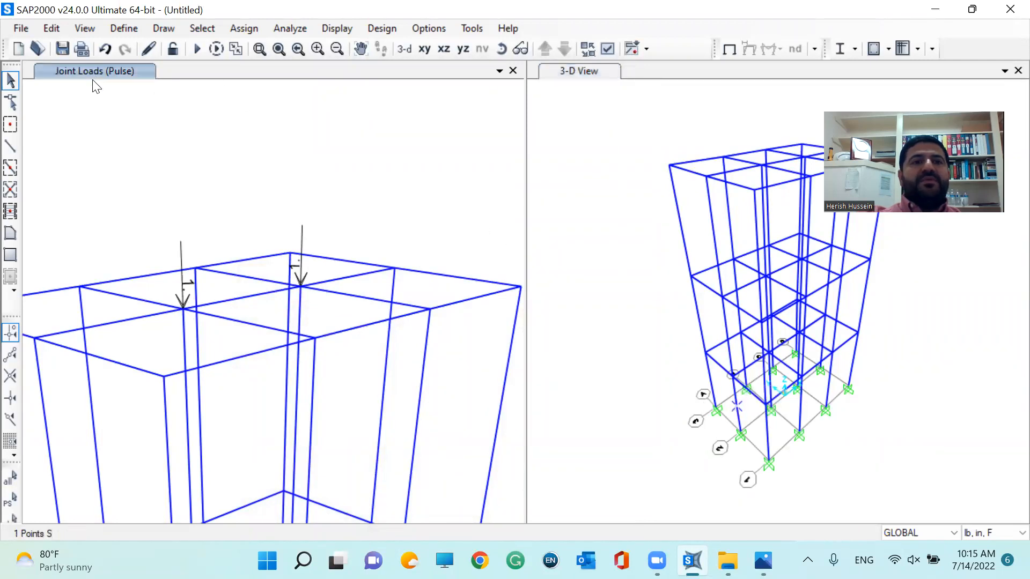
left_click(259, 49)
left_click(278, 48)
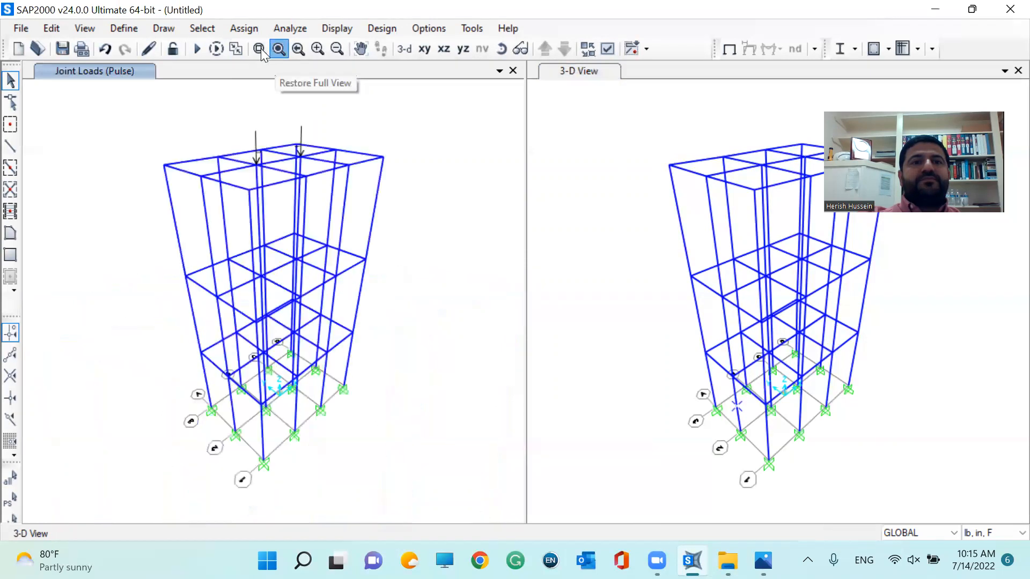
left_click_drag(266, 474, 168, 357)
left_click(327, 271)
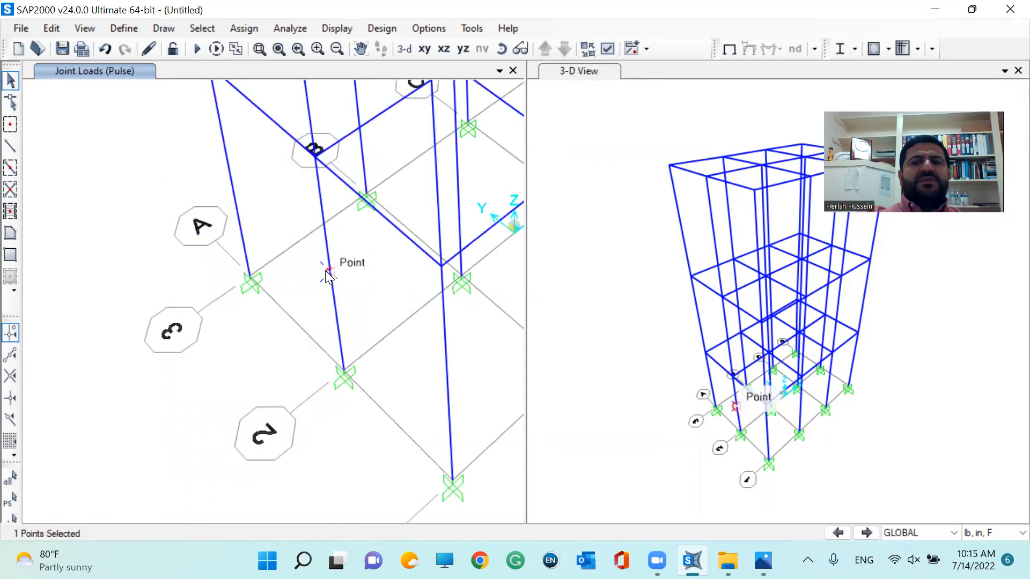
key("Escape")
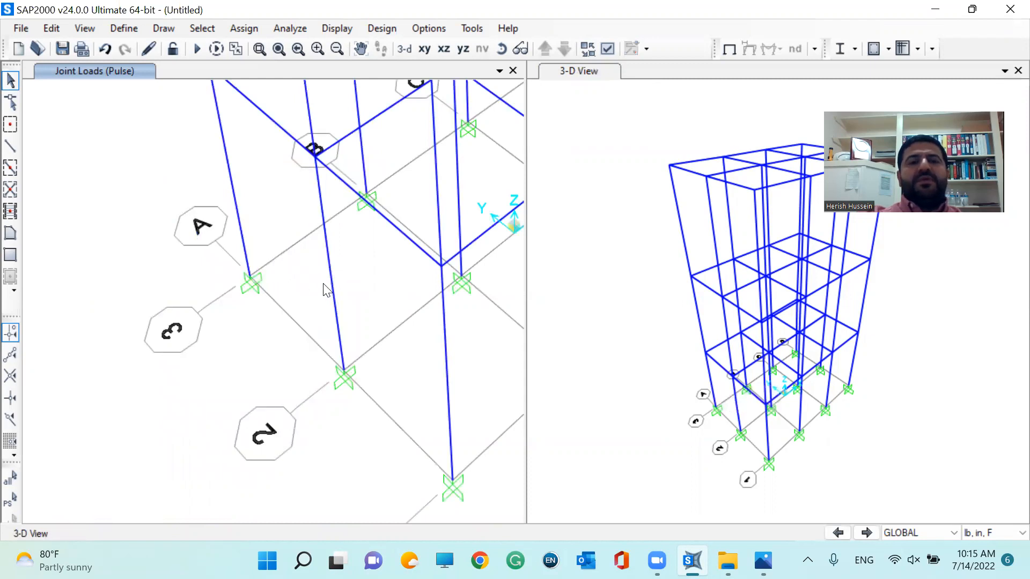
- Assign a global X joint force of 1 lb and a global Z force of 0 in the Impact load pattern to the A-2 column's intermediate joint
left_click(331, 269)
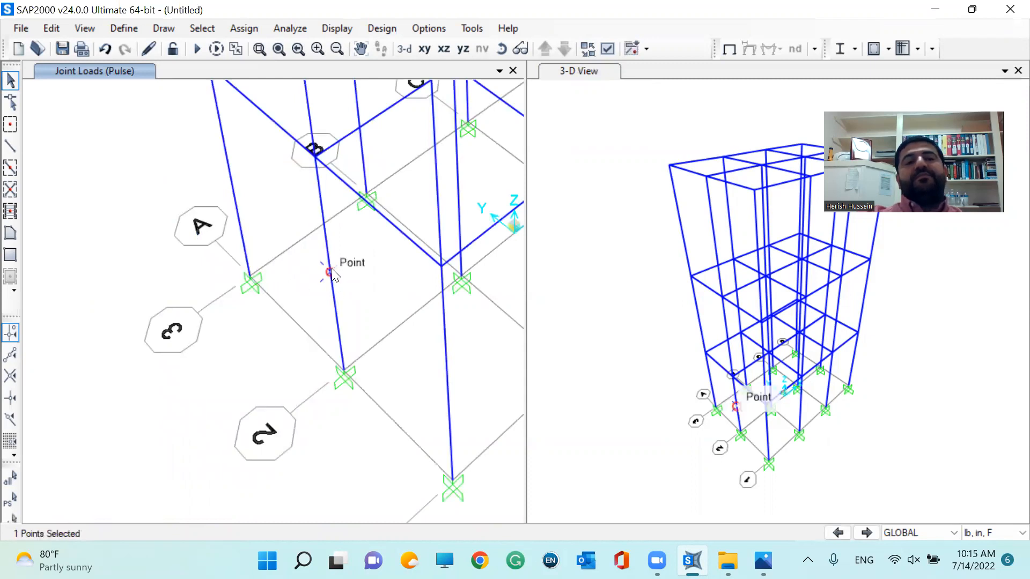
left_click(239, 31)
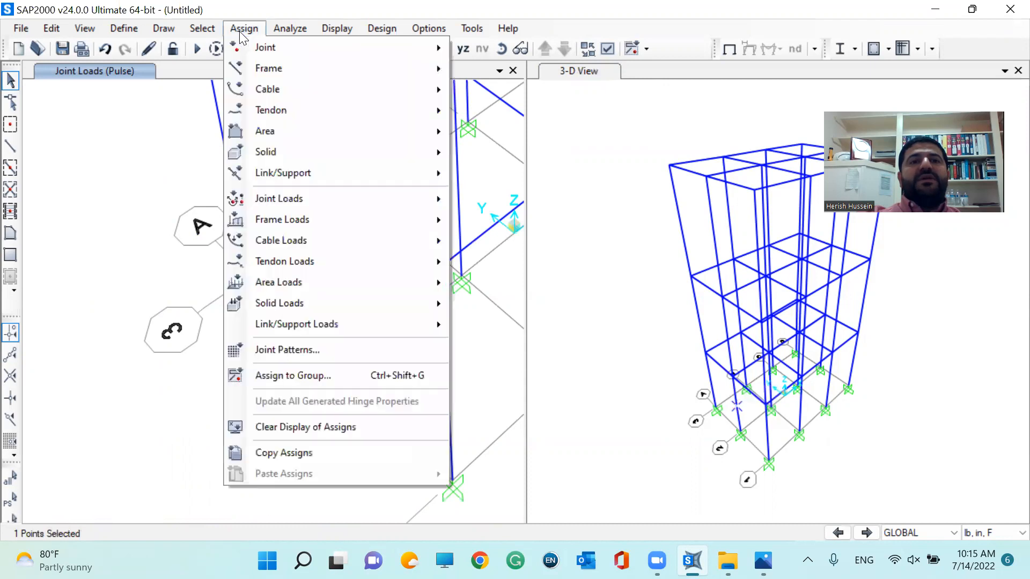
mouse_move(387, 197)
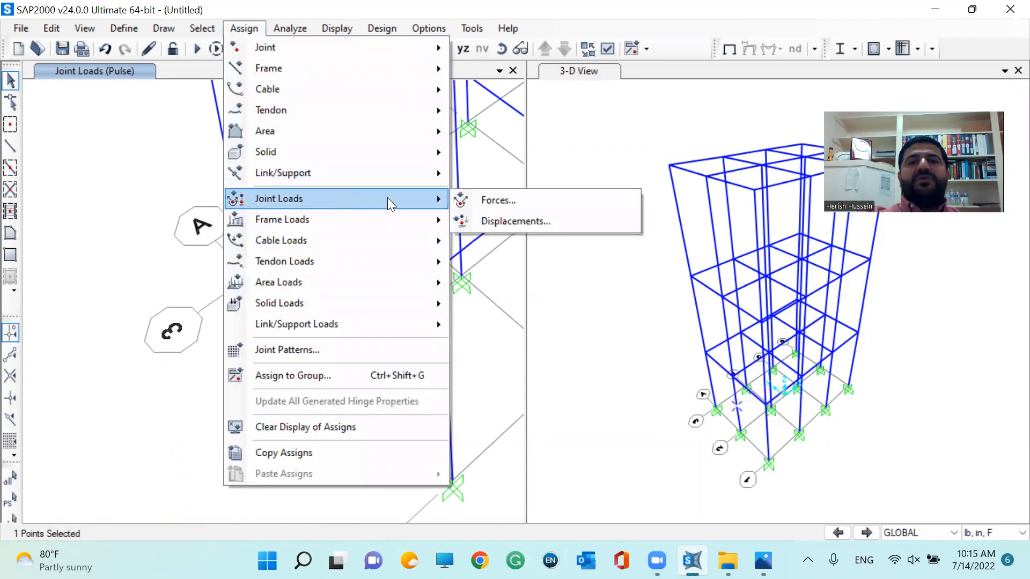
left_click(494, 199)
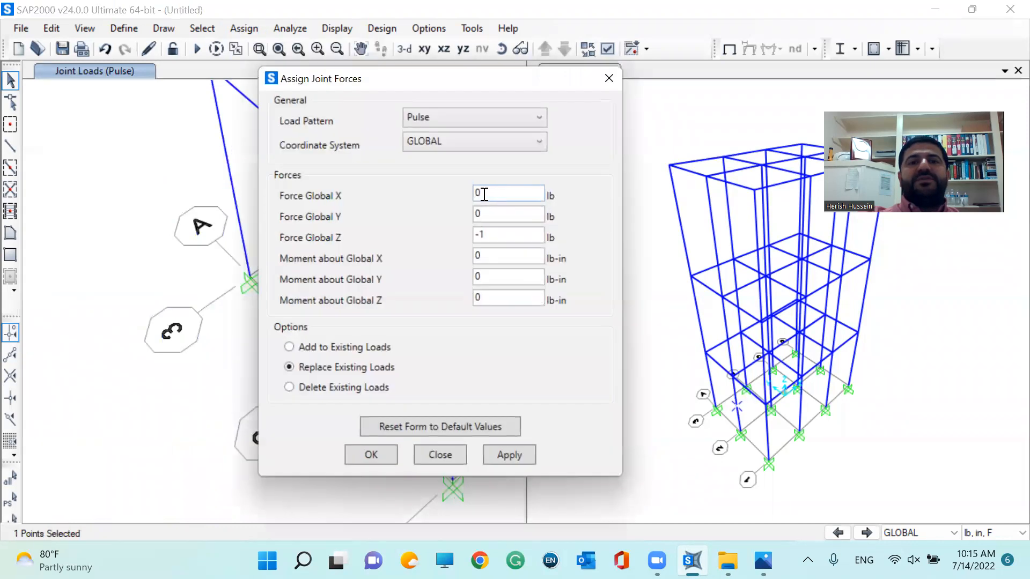
left_click(448, 118)
left_click(438, 151)
left_click_drag(487, 231, 454, 234)
type("0")
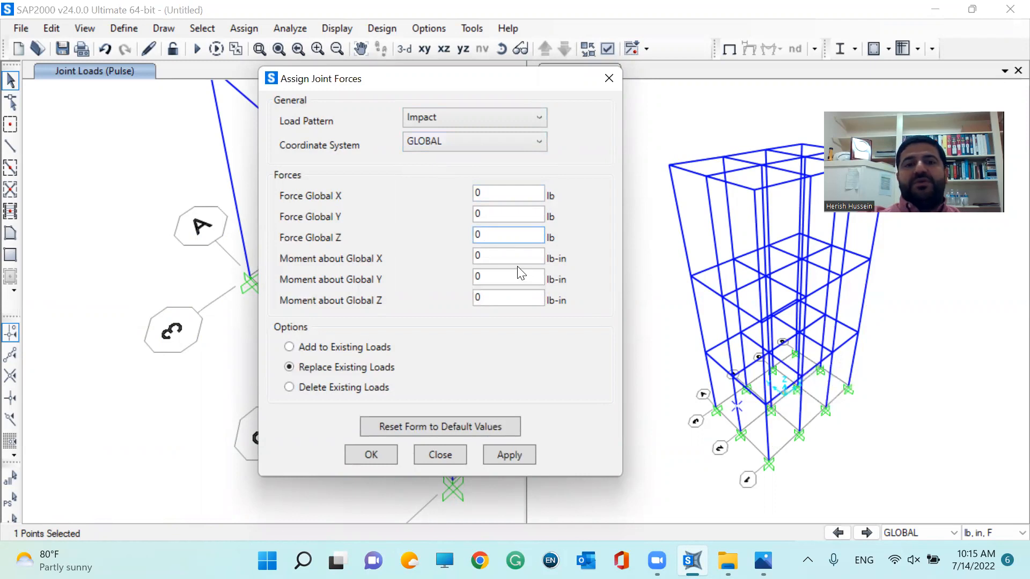
double_click(500, 194)
type("1")
left_click(506, 454)
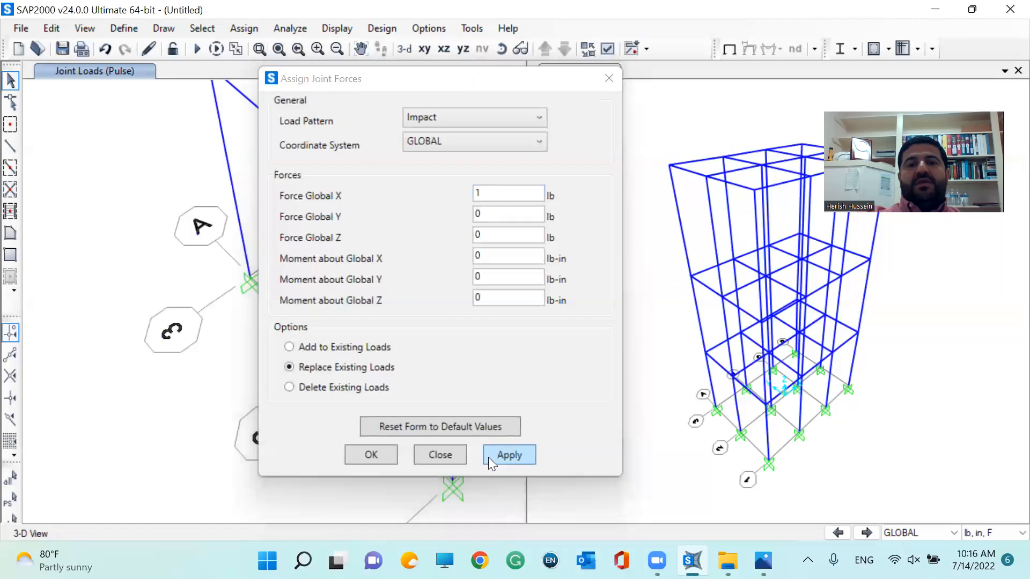
left_click(373, 454)
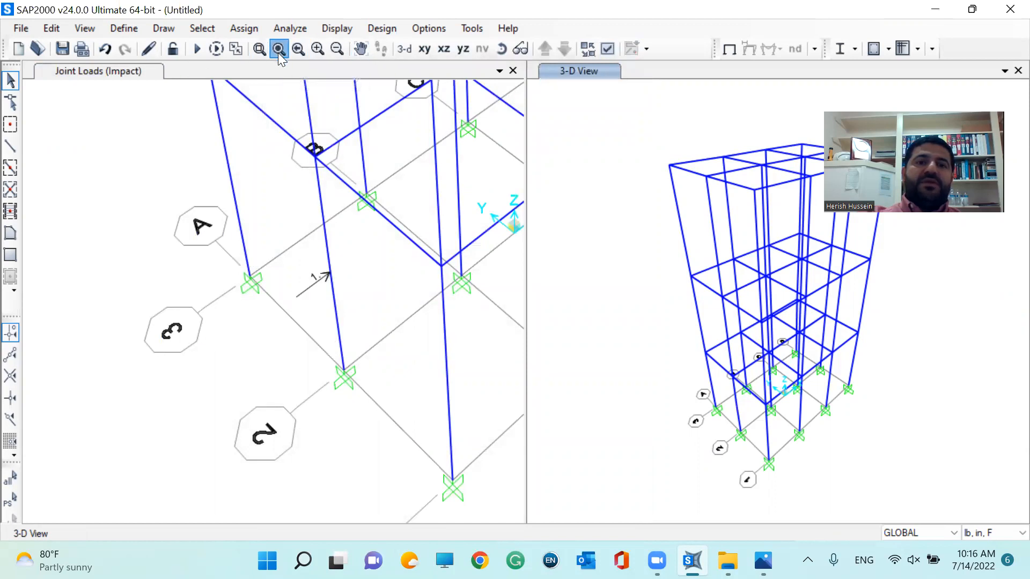
left_click(135, 71)
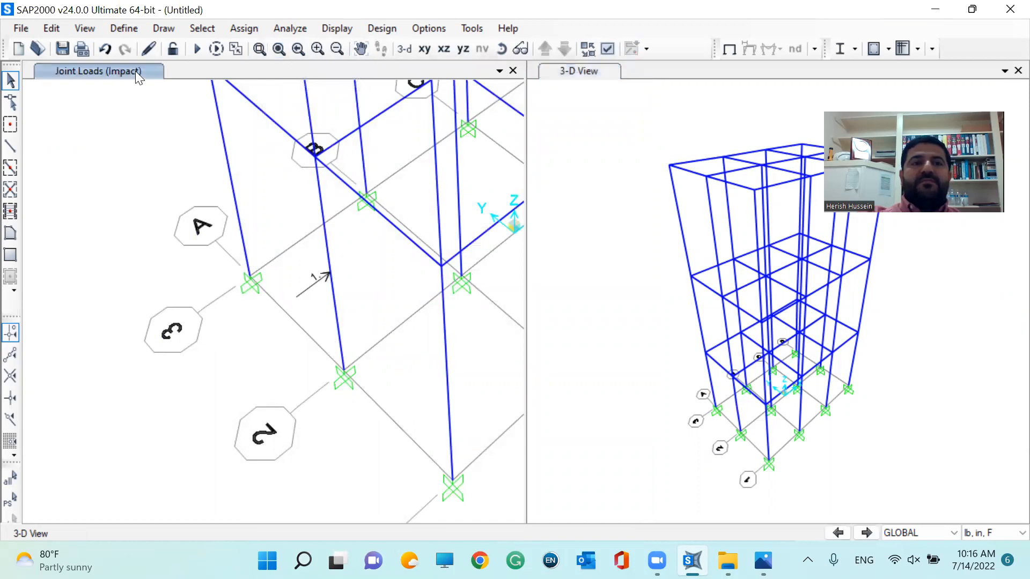
left_click(274, 49)
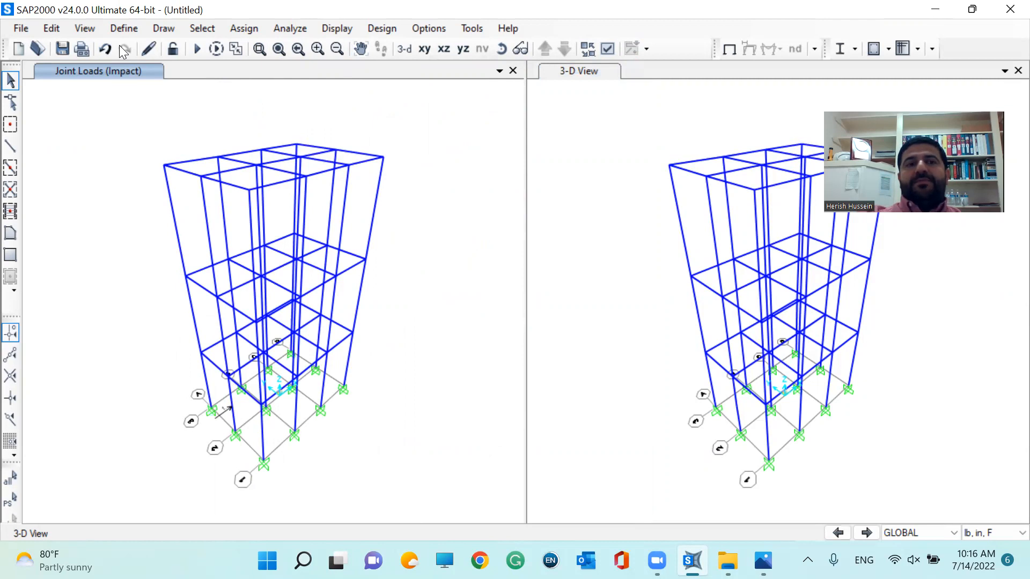
- Switch to Excel by opening the Forcing function workbook from the frame folder inside the pulse and impact load folder
left_click(936, 11)
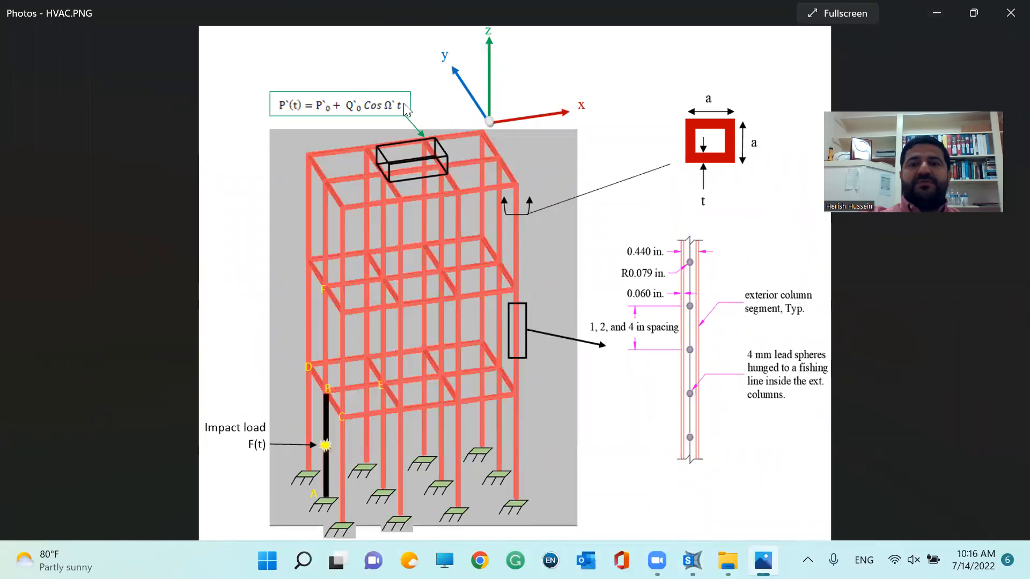
left_click(934, 16)
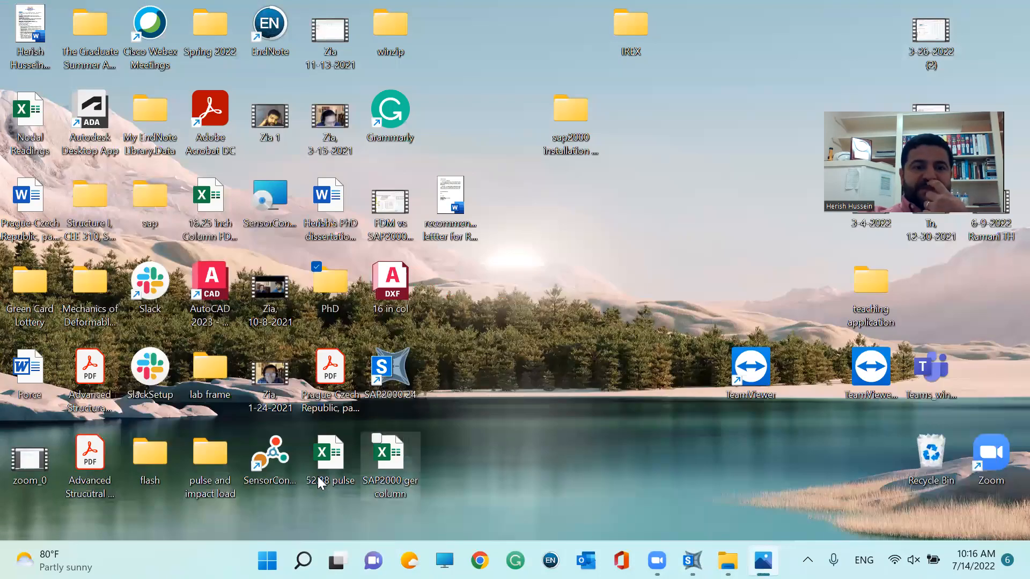
double_click(218, 464)
double_click(206, 160)
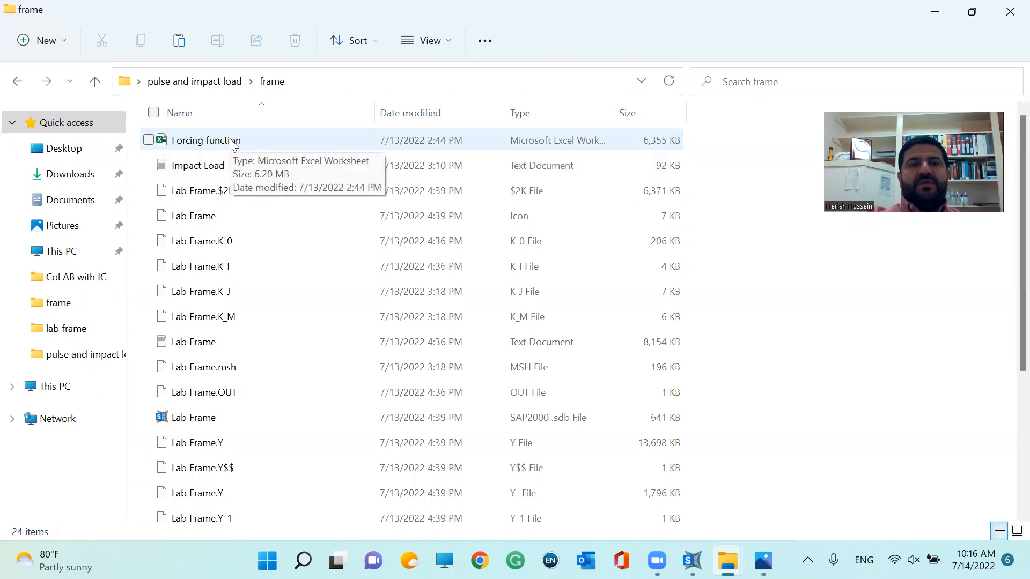
left_click(231, 141)
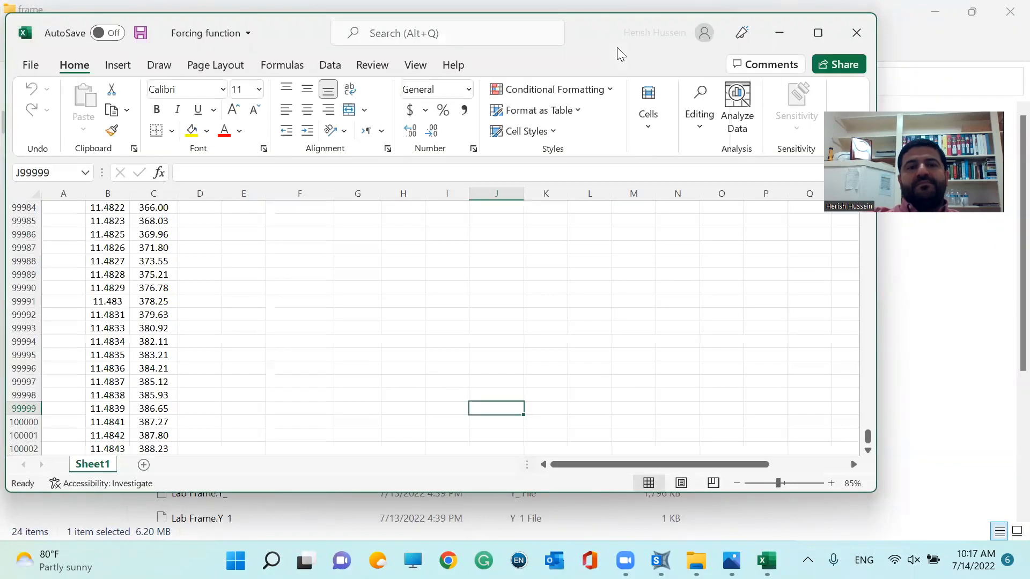
double_click(587, 27)
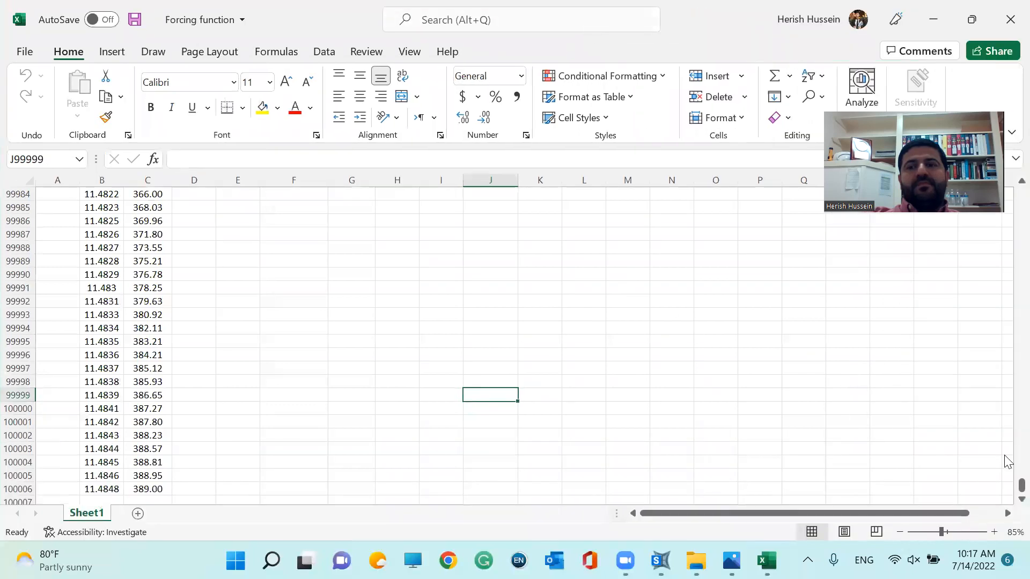
- Examine the pulse forcing function, its P0 and Q0 parameters, the time and pulse columns, and the impact load chart
left_click_drag(1020, 485, 1008, 134)
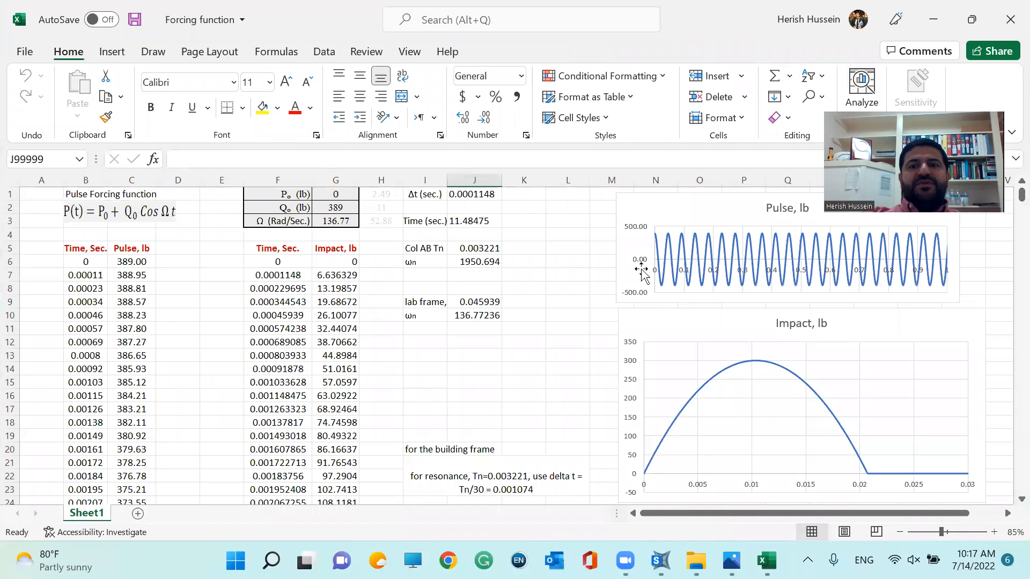
left_click(122, 213)
left_click(86, 275)
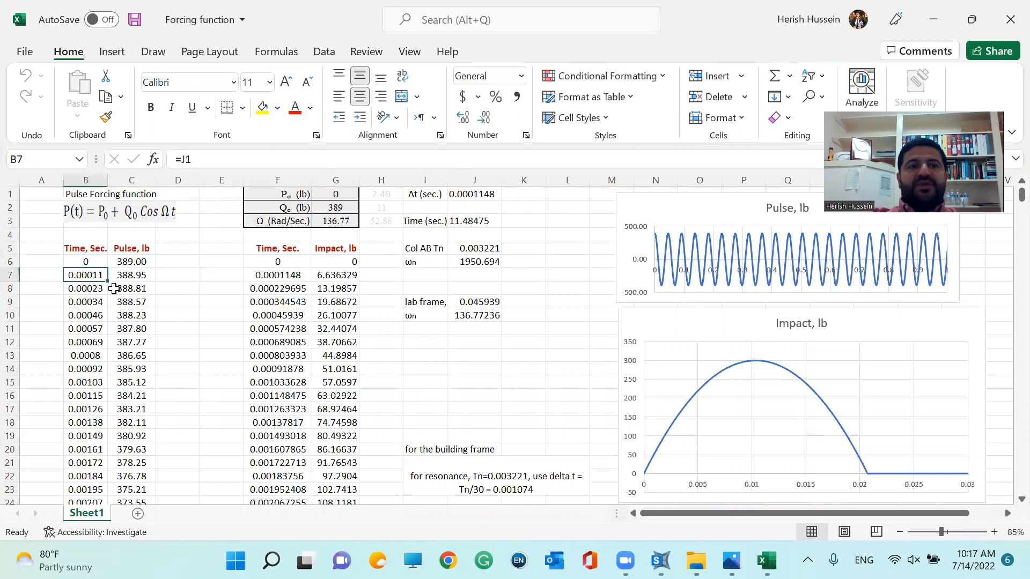
left_click(122, 260)
left_click(320, 210)
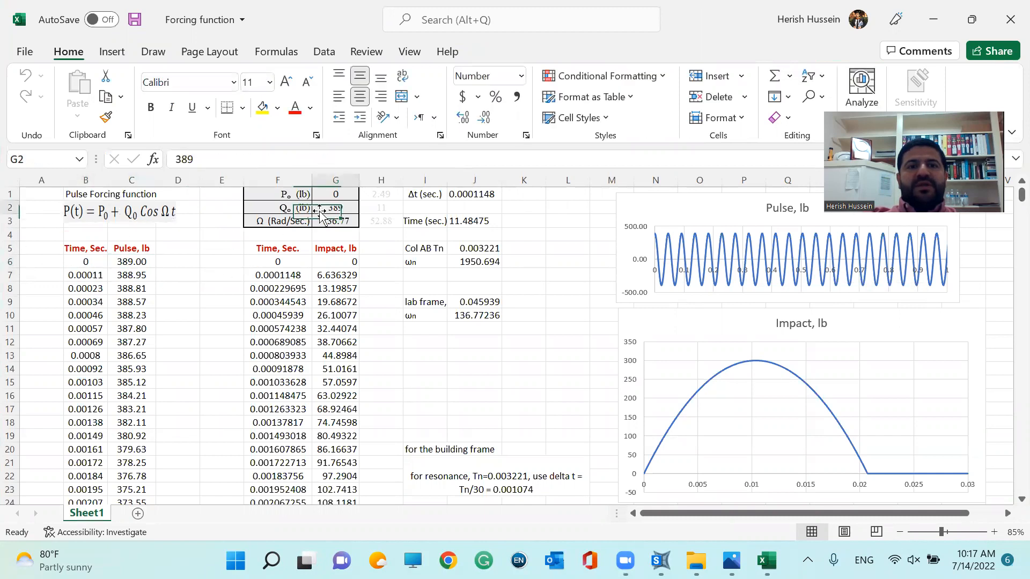
left_click(328, 194)
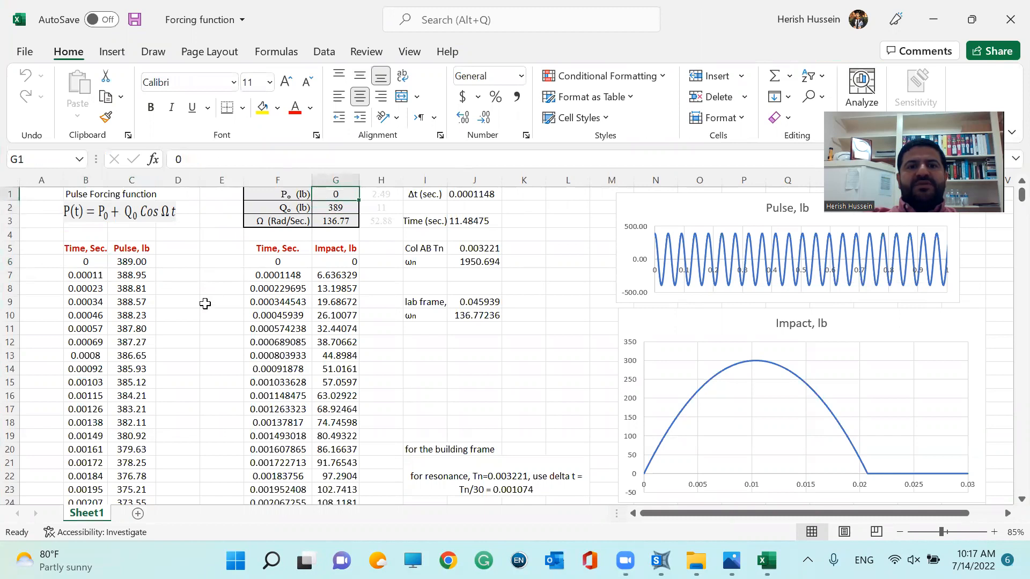
left_click_drag(86, 262, 134, 356)
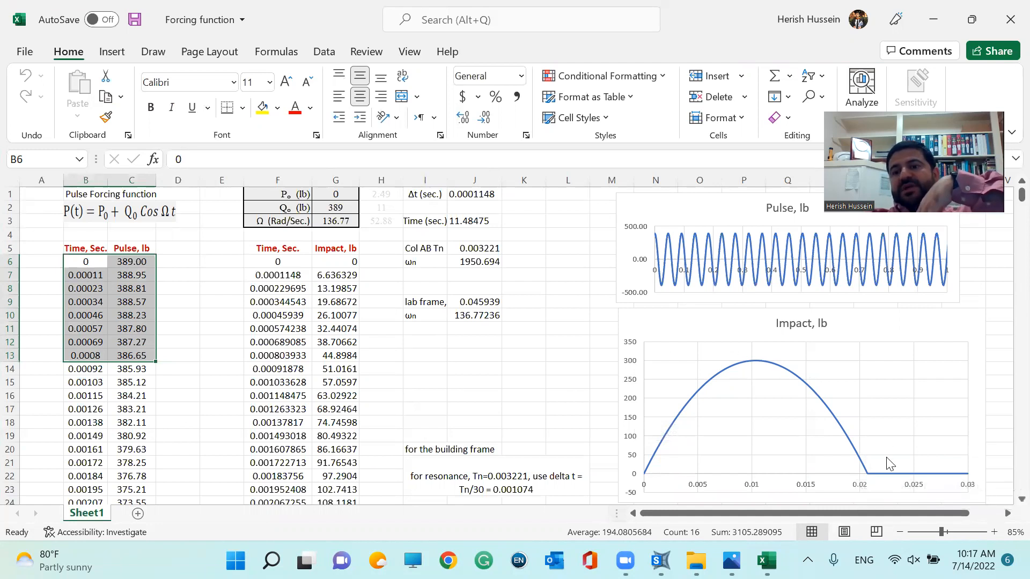
mouse_move(890, 464)
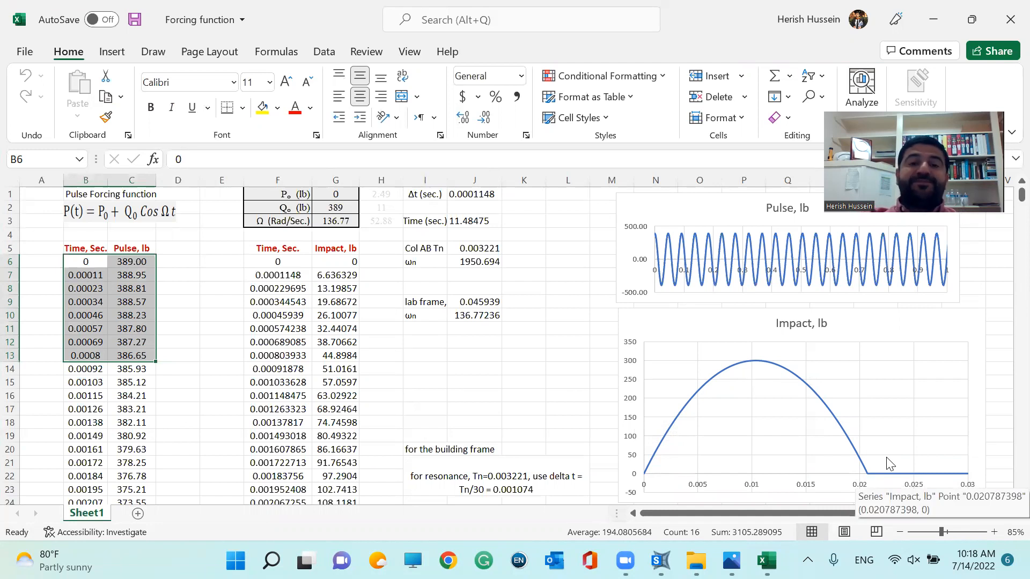
- Examine the lab frame's natural period and frequency and the formula for the time step Δt, leaving the formula unedited
left_click(556, 375)
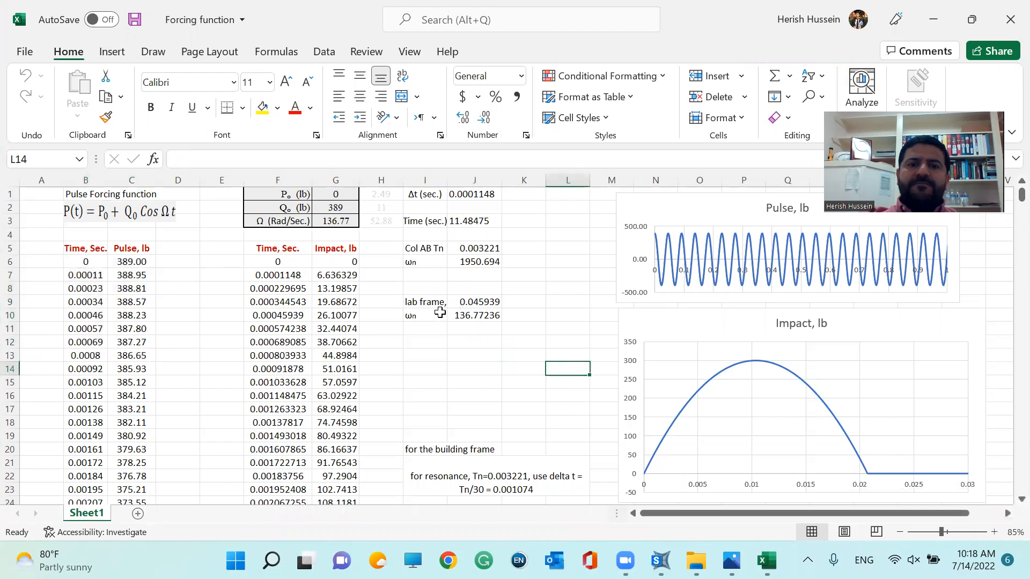
left_click_drag(424, 297, 473, 318)
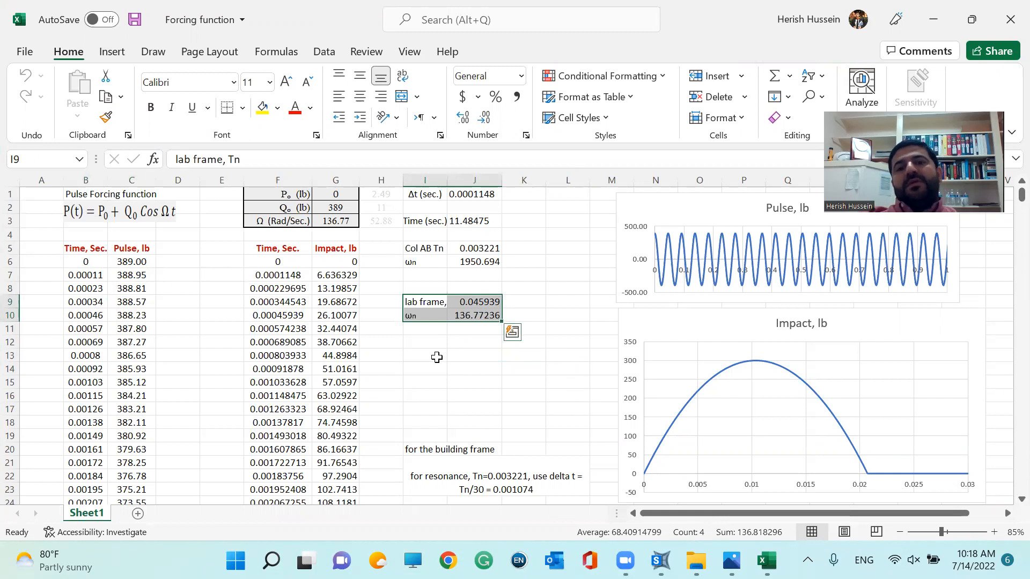
left_click(473, 316)
left_click(471, 301)
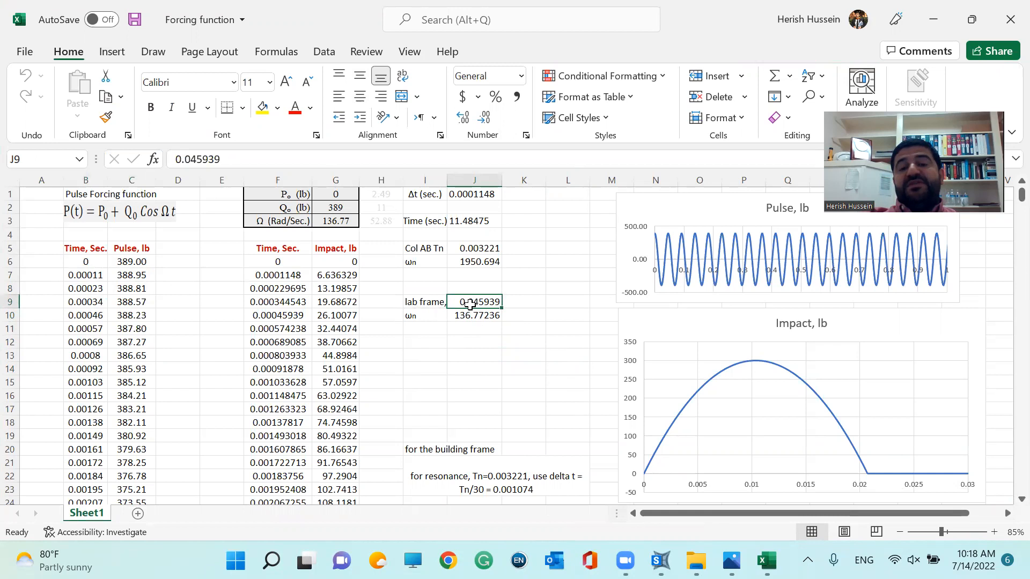
left_click(539, 311)
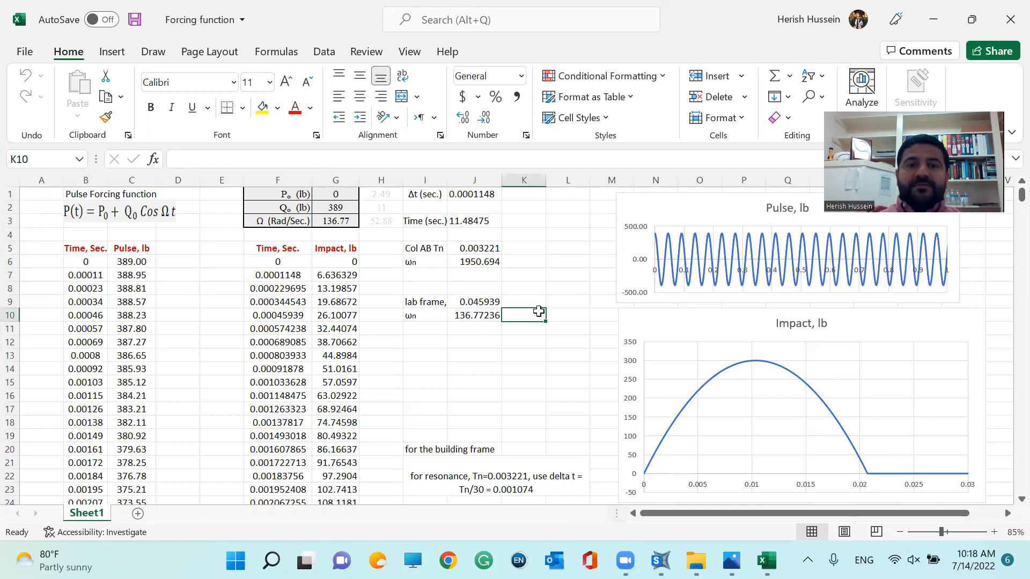
left_click(482, 303)
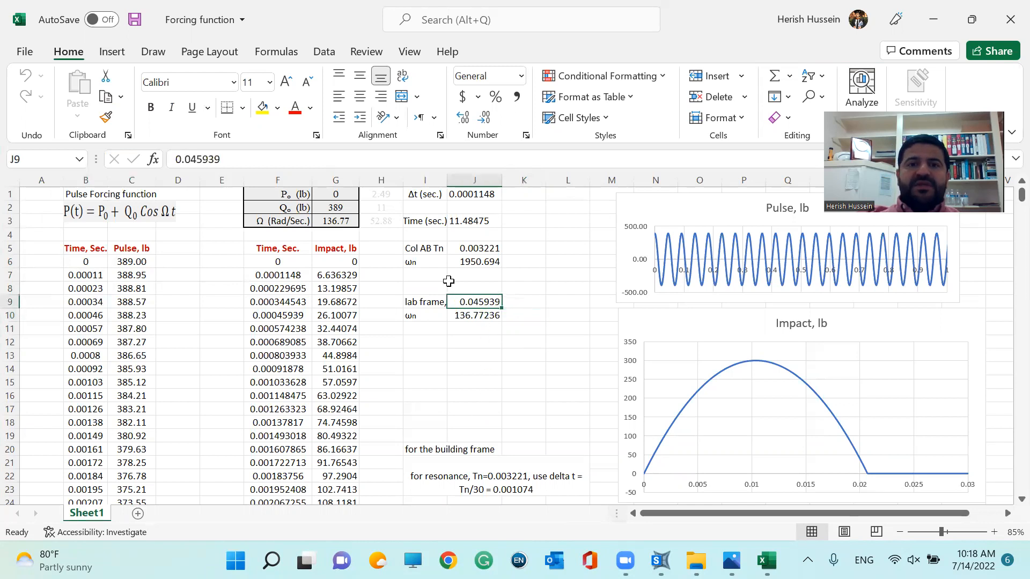
left_click(173, 214)
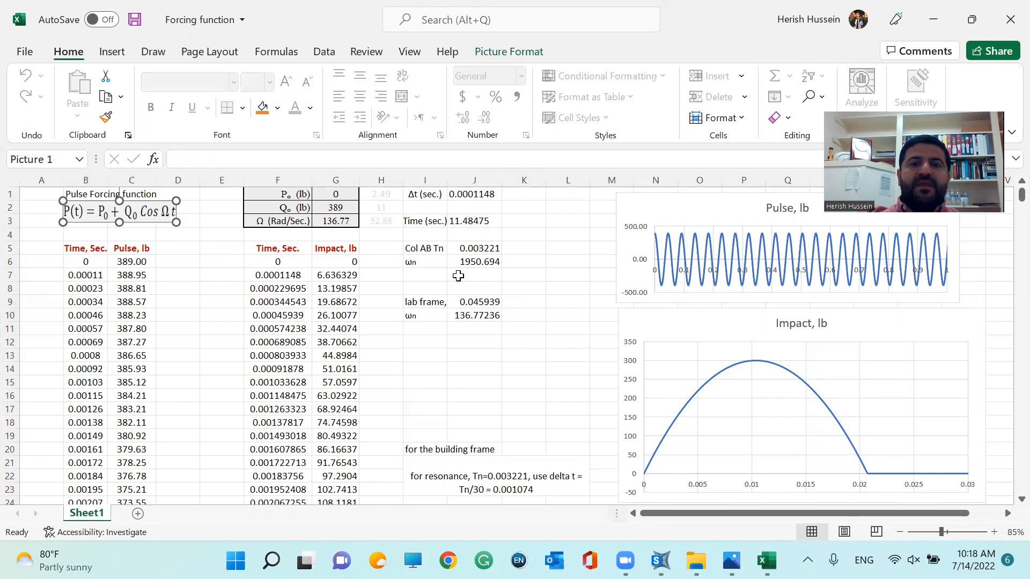
left_click(474, 303)
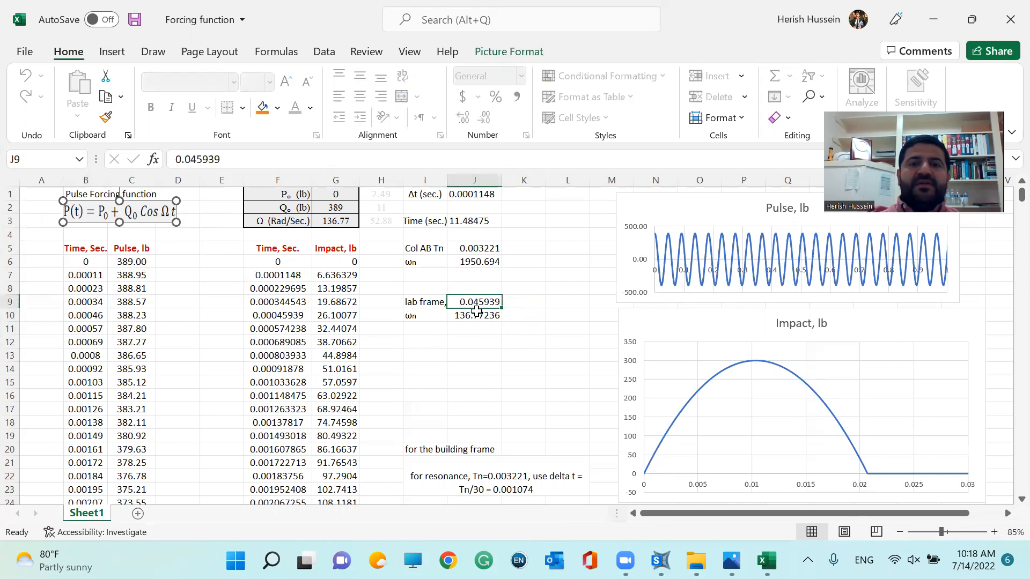
double_click(474, 193)
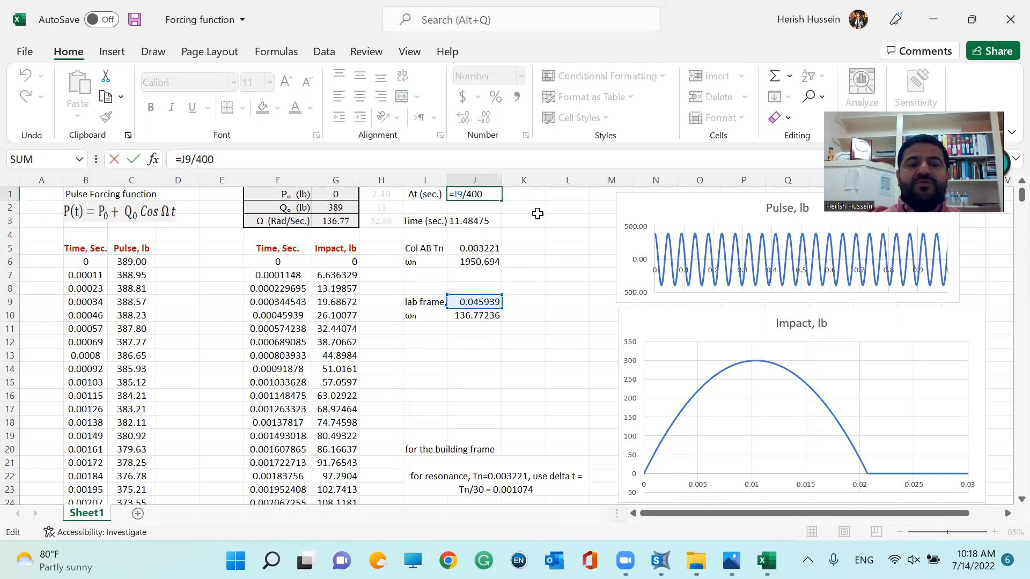
key("Escape")
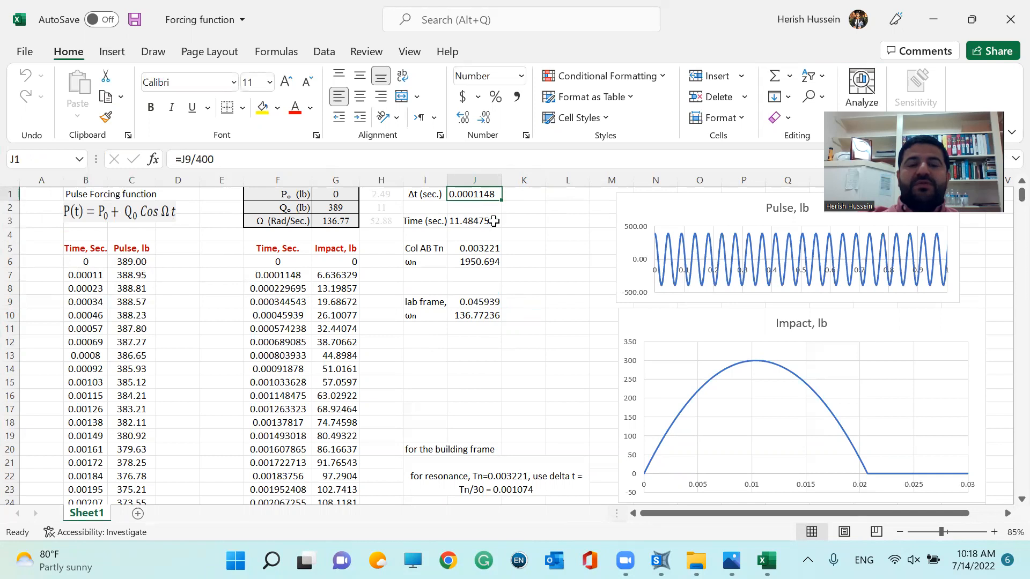
- Examine the full extent of the pulse time and load columns, from the first data row to the last
left_click_drag(81, 261, 123, 262)
key("ctrl+shift+Down")
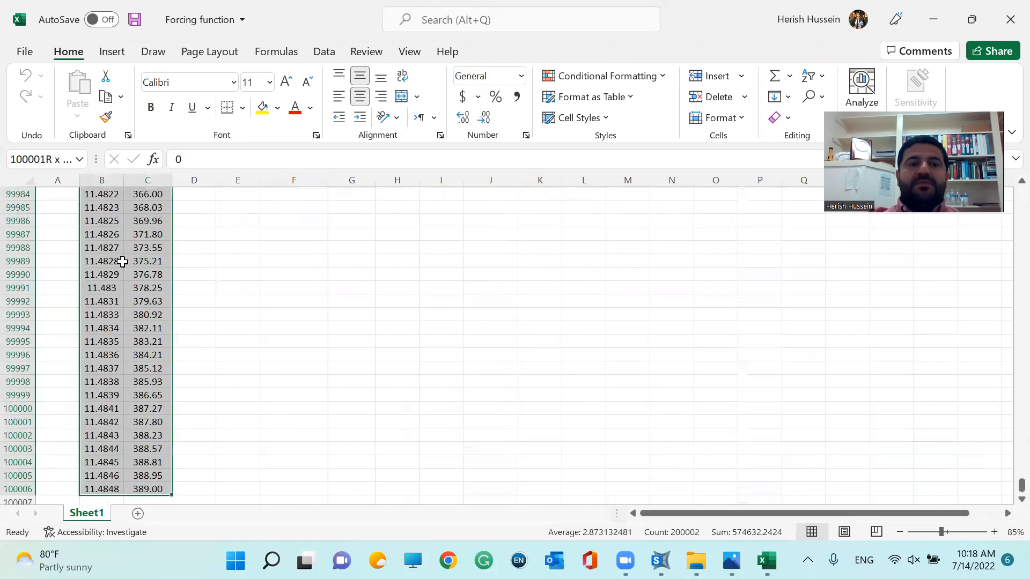
left_click_drag(1021, 485, 1007, 185)
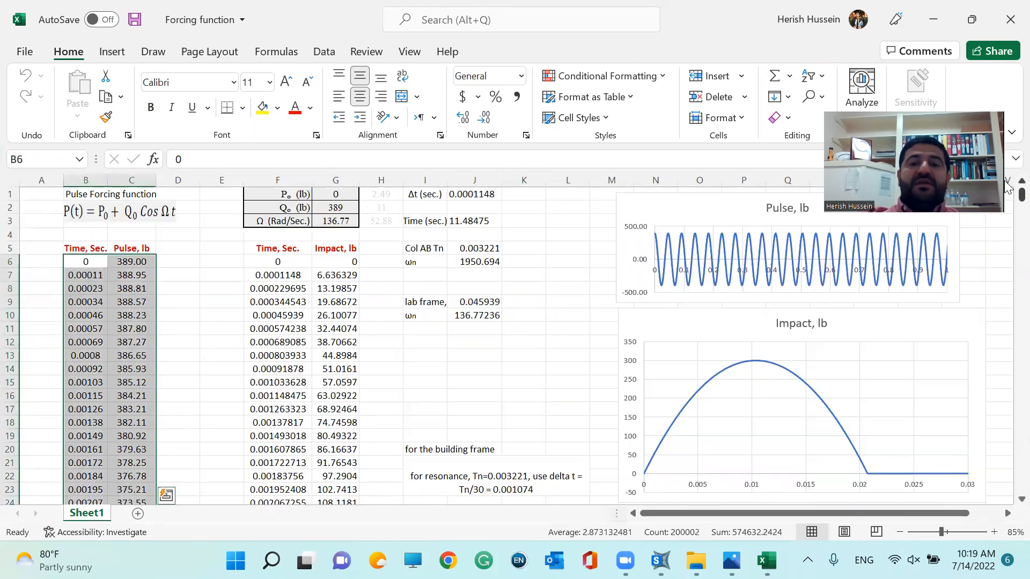
left_click(573, 250)
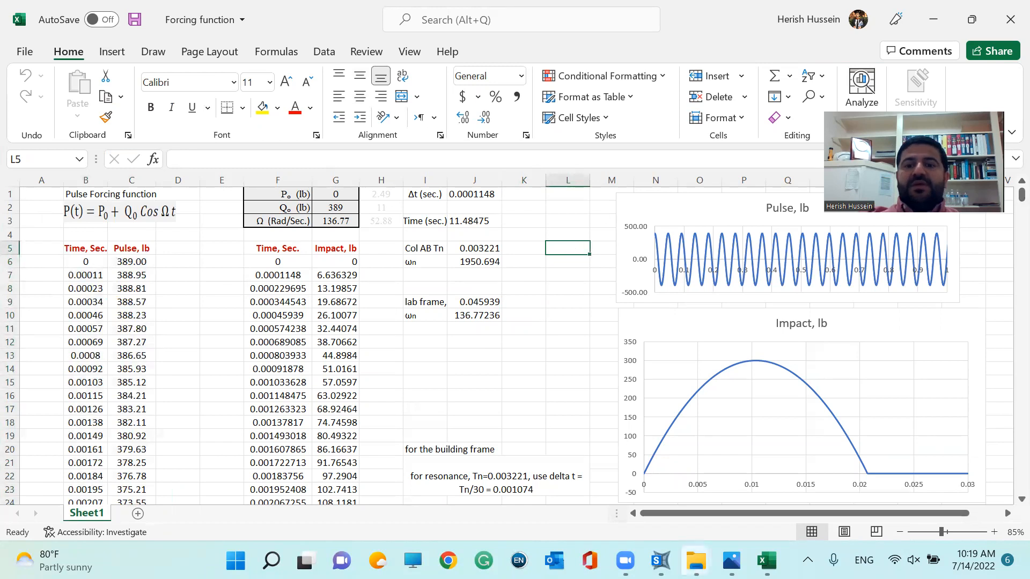
- Switch to the frame folder in File Explorer and delete all Lab Frame files, keeping Forcing function, Impact Load and pulsating forcing function resonance
mouse_move(695, 561)
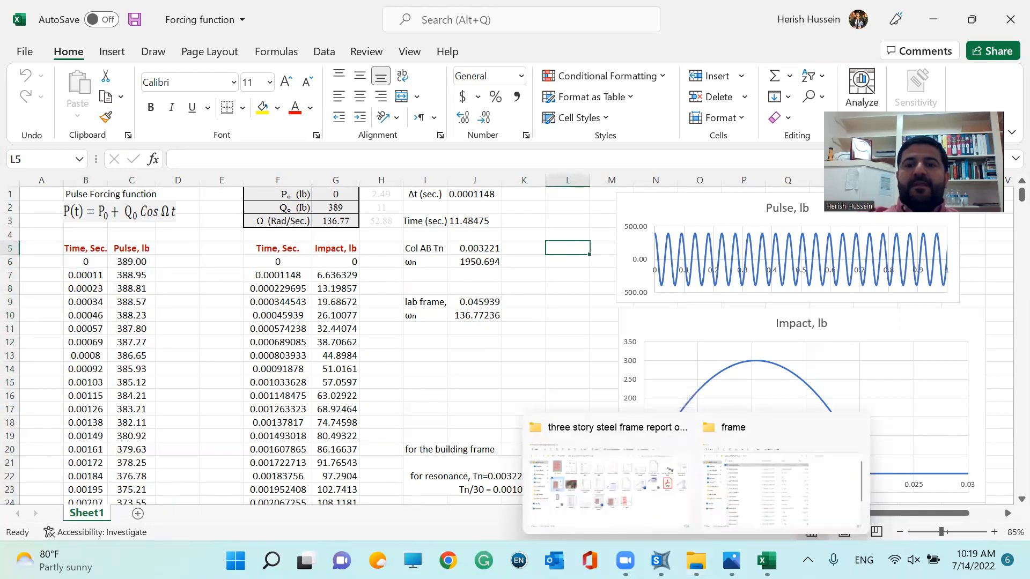
left_click(754, 437)
left_click_drag(150, 170, 161, 229)
left_click(733, 198)
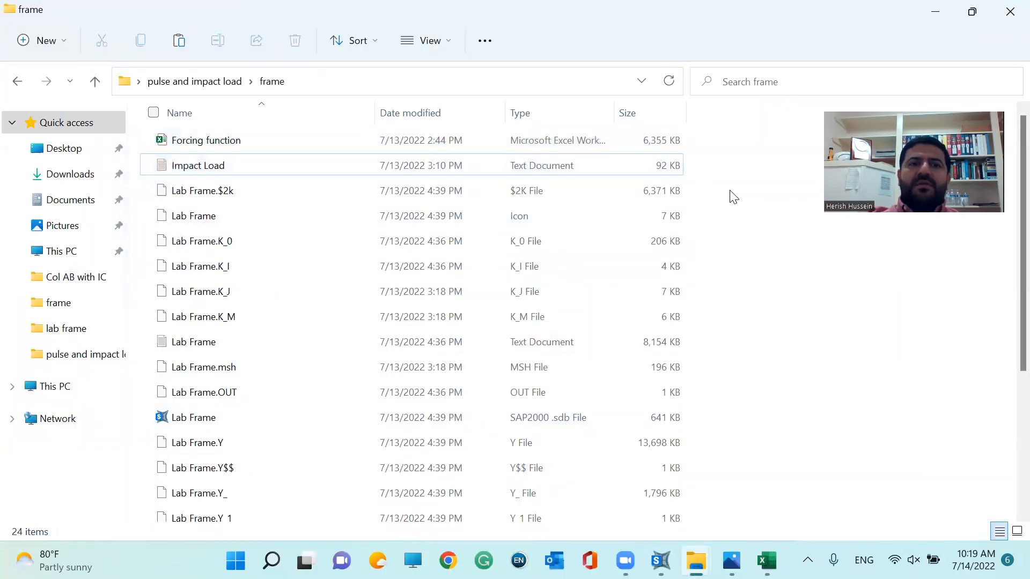
left_click_drag(714, 163, 296, 481)
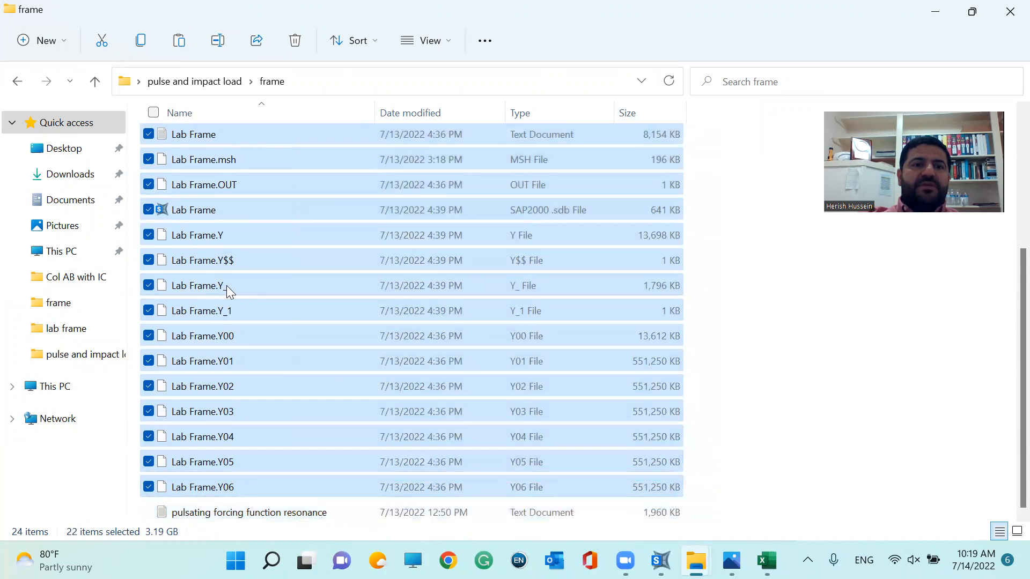
scroll(227, 288, "up", 3)
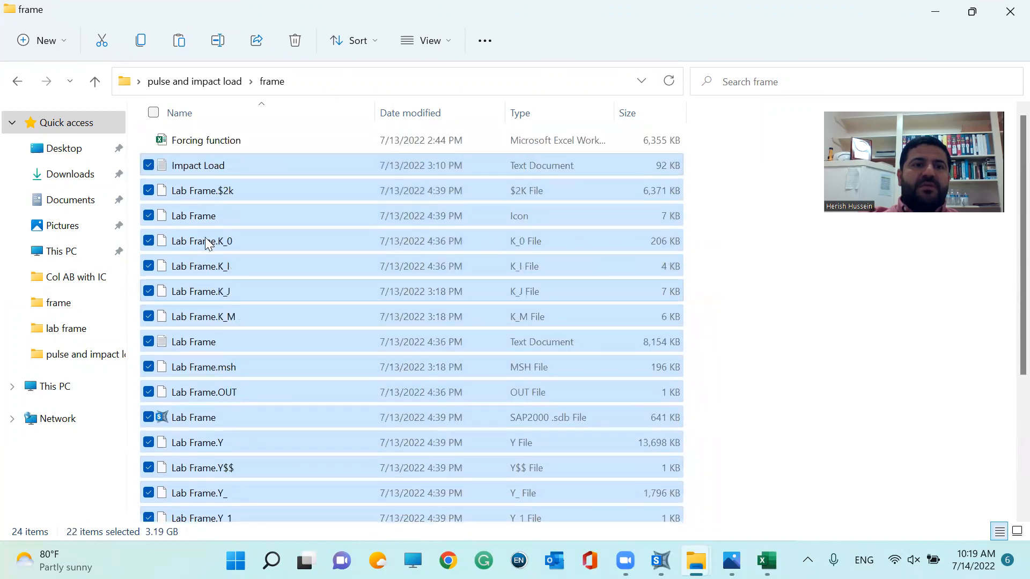
left_click(148, 165)
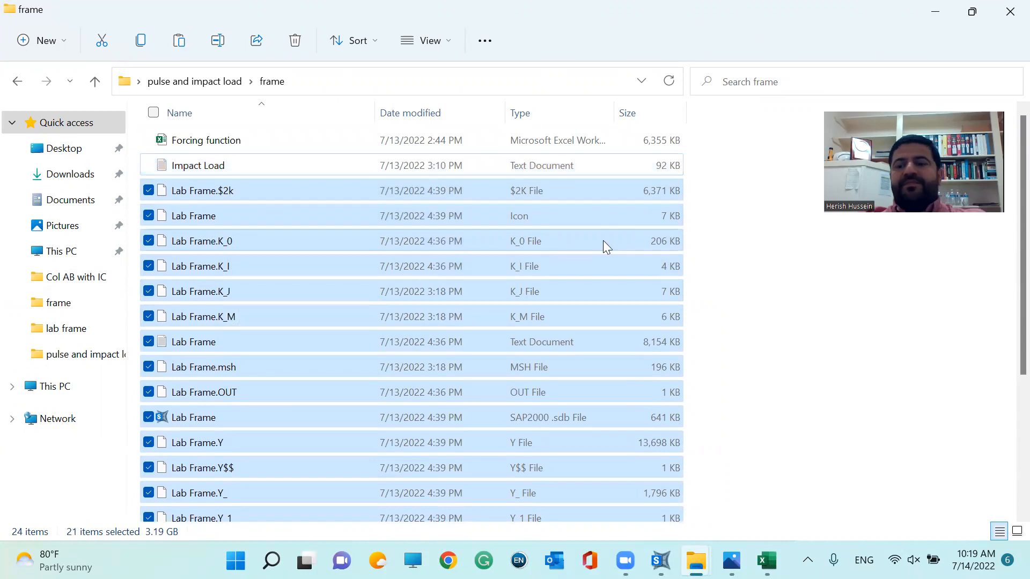
key("Delete")
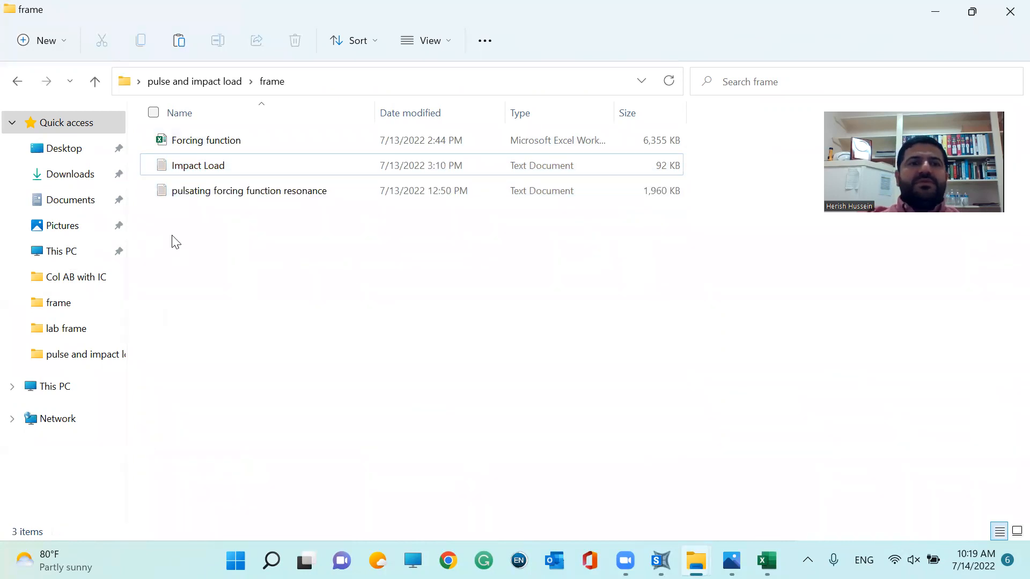
- Open the pulsating forcing function resonance text file, examine its time and load columns, and close it
left_click(205, 192)
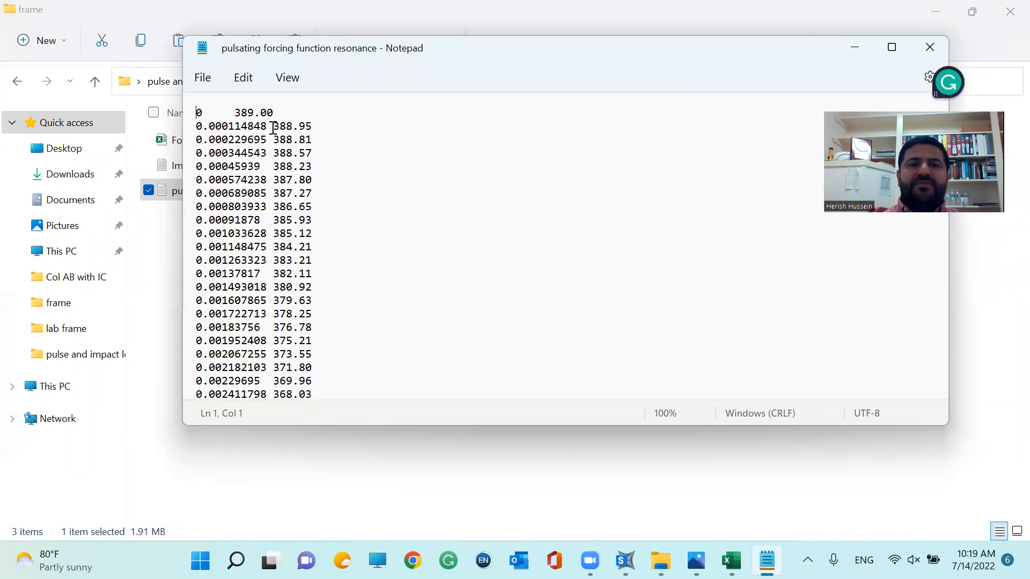
scroll(305, 252, "down", 20)
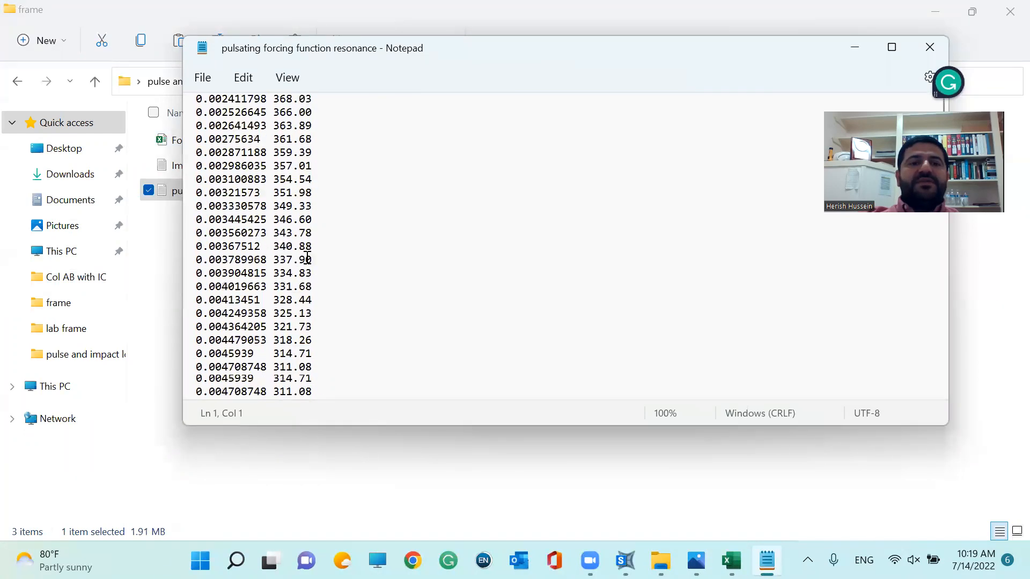
scroll(307, 259, "down", 20)
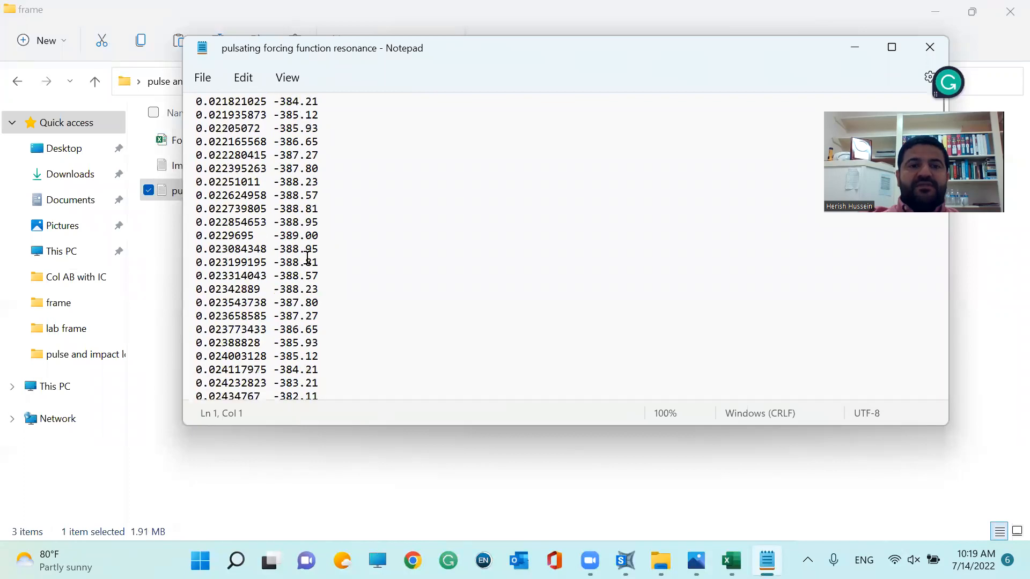
scroll(368, 362, "down", 10)
scroll(368, 362, "up", 20)
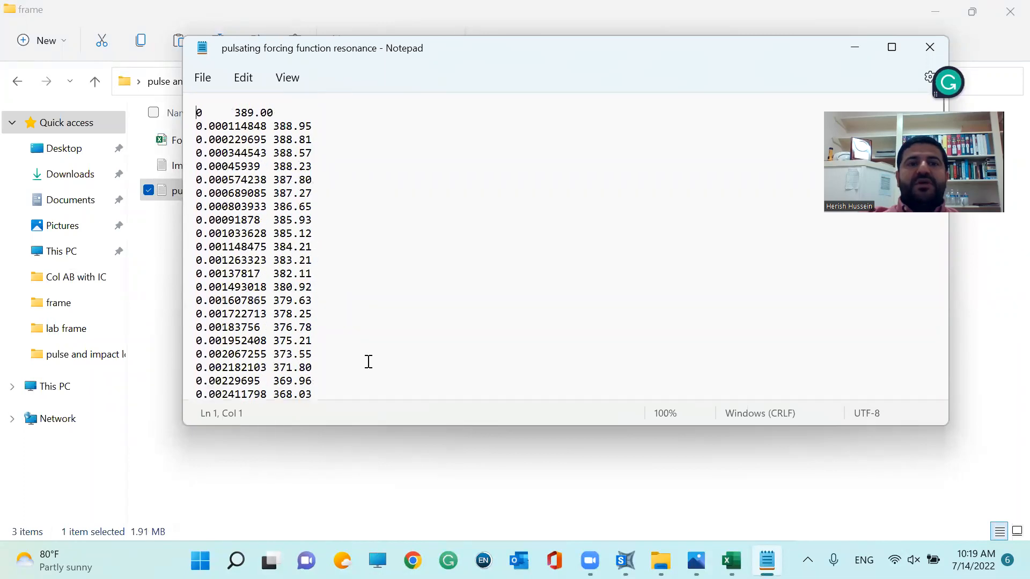
left_click(930, 47)
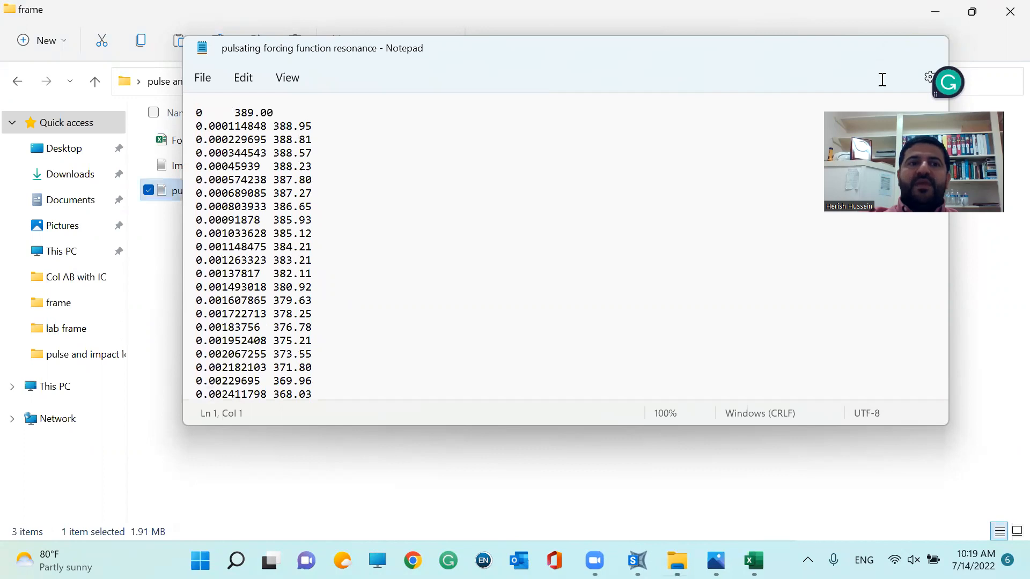
- Switch back to the Forcing function workbook in Excel and examine the cosine formula behind the pulse values, leaving it unedited
left_click(766, 560)
left_click_drag(271, 263, 348, 436)
left_click(386, 393)
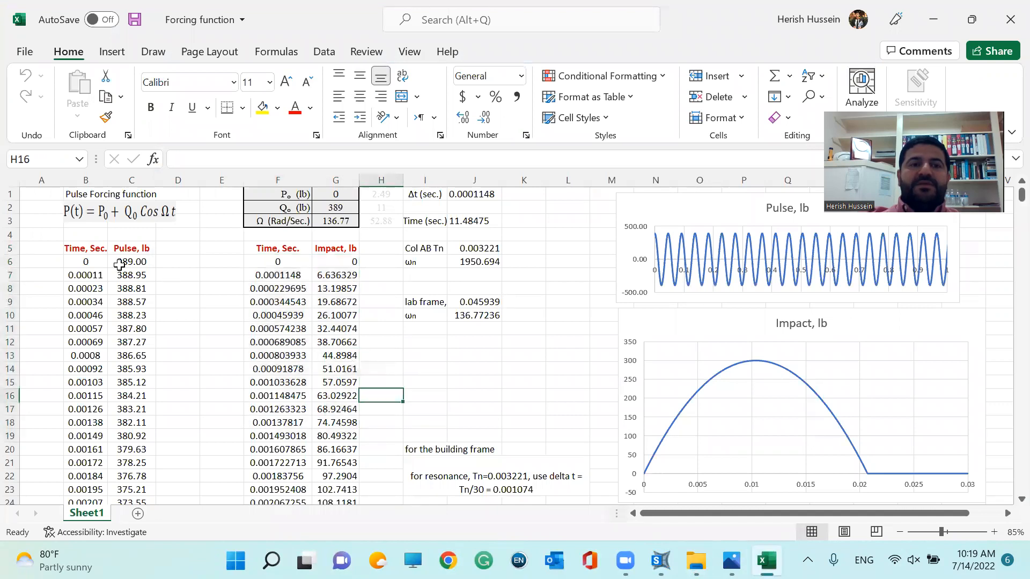
left_click(121, 263)
key("ctrl+Down")
left_click_drag(1021, 485, 1007, 173)
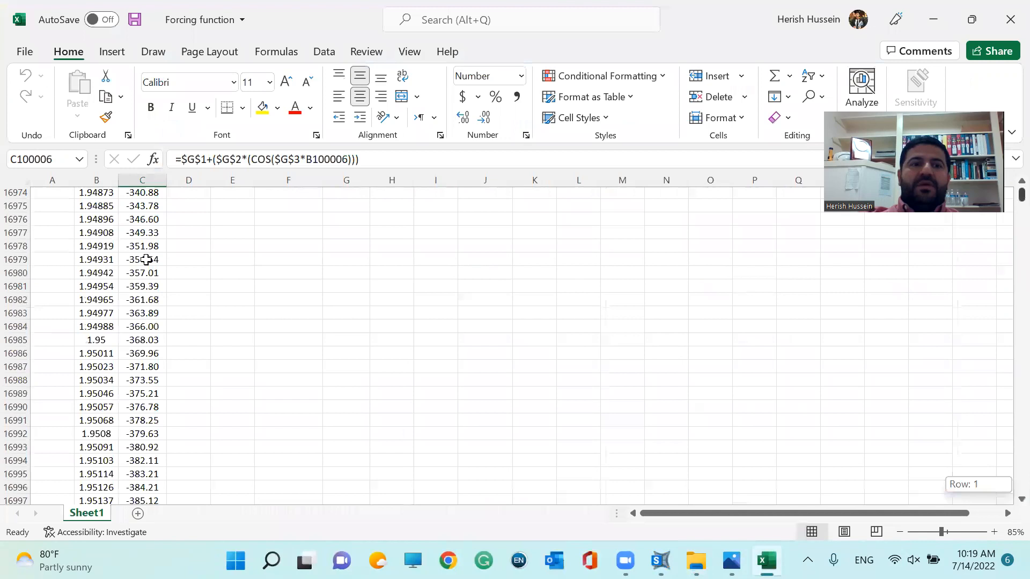
double_click(134, 261)
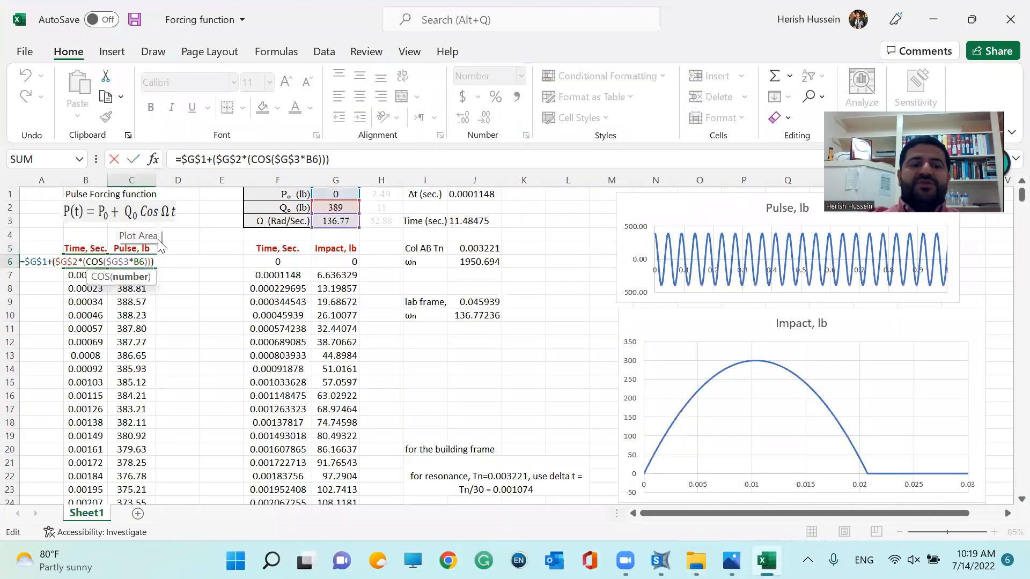
key("Escape")
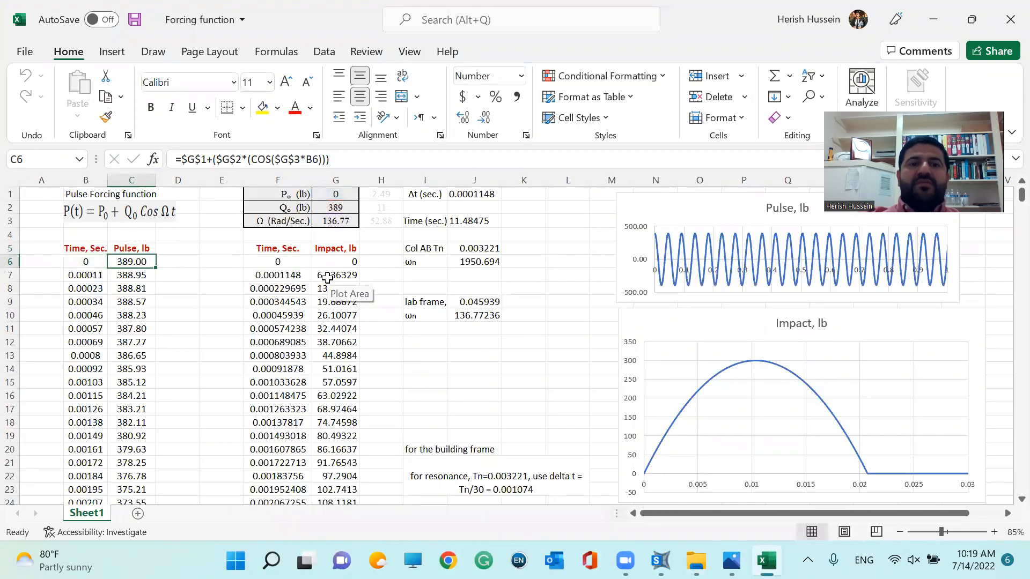
- Examine the IF formula behind the impact load values, including its multiplier of 62, leaving it unedited
left_click(338, 274)
key("ctrl+Down")
double_click(353, 318)
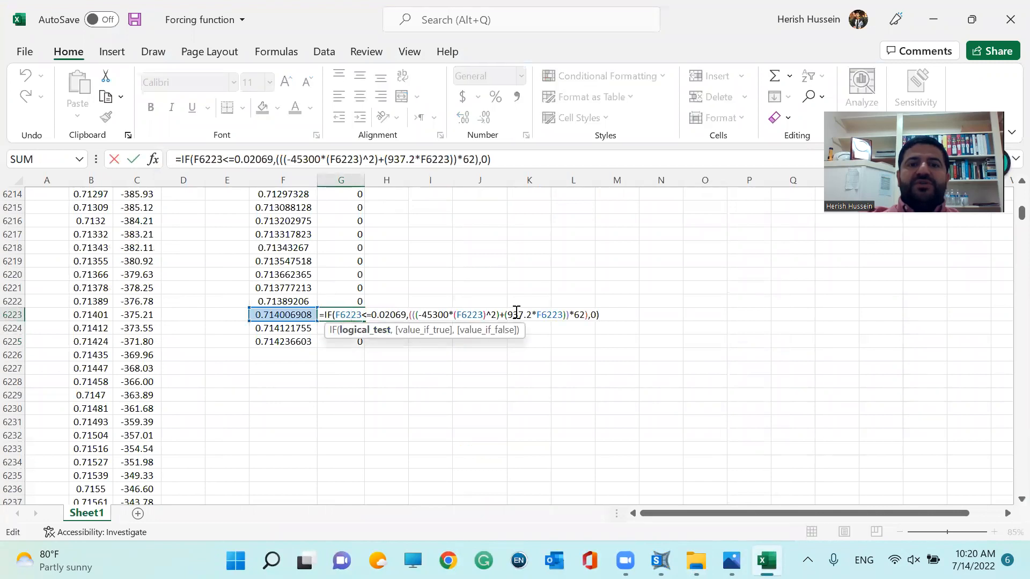
left_click_drag(574, 314, 582, 314)
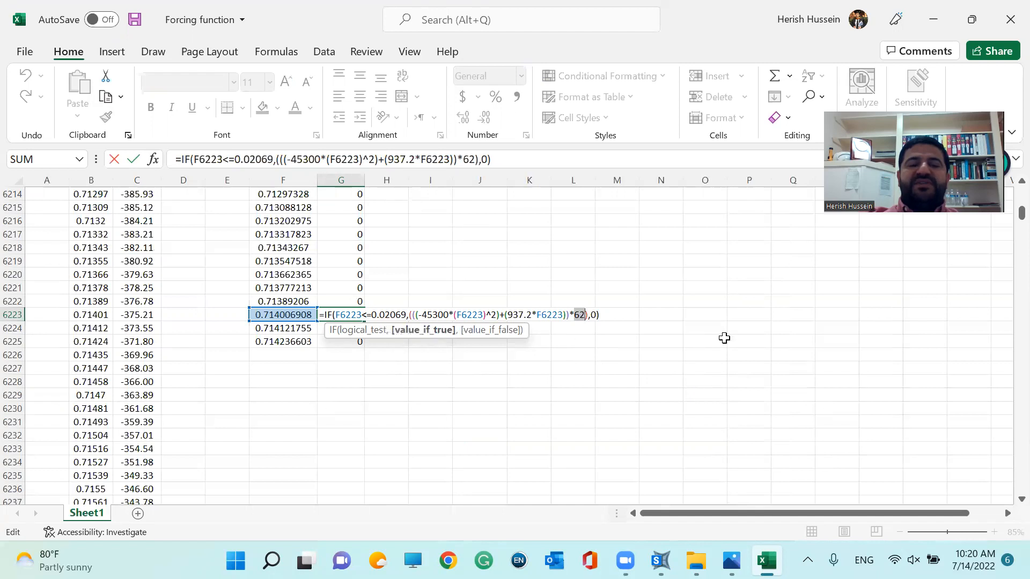
key("Escape")
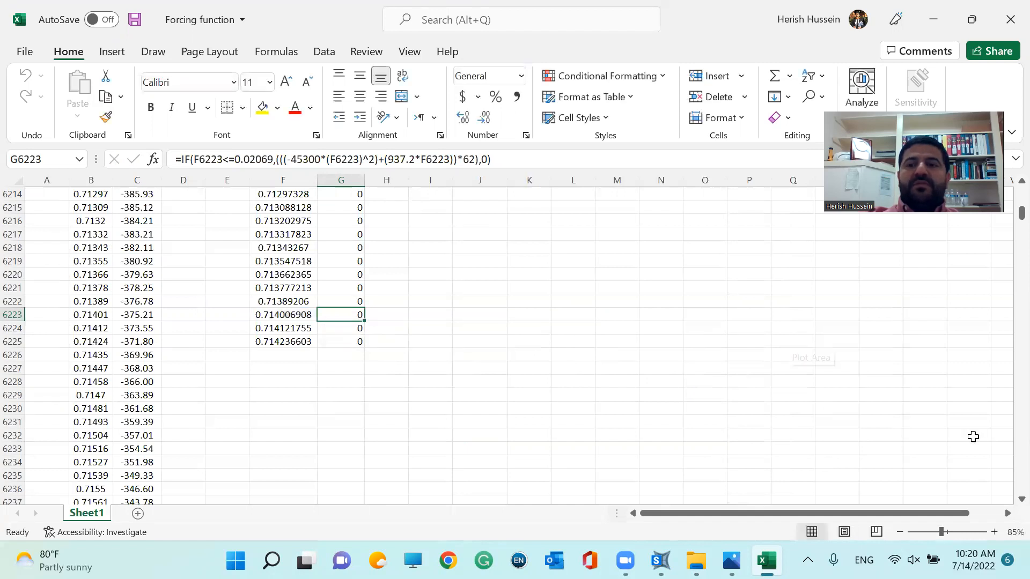
left_click_drag(1020, 213, 1007, 186)
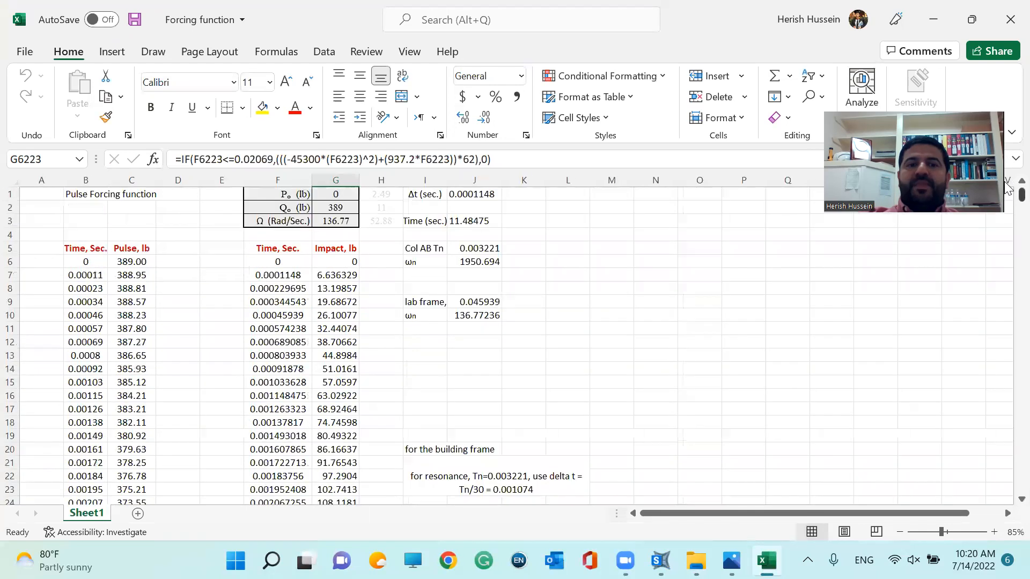
left_click(529, 367)
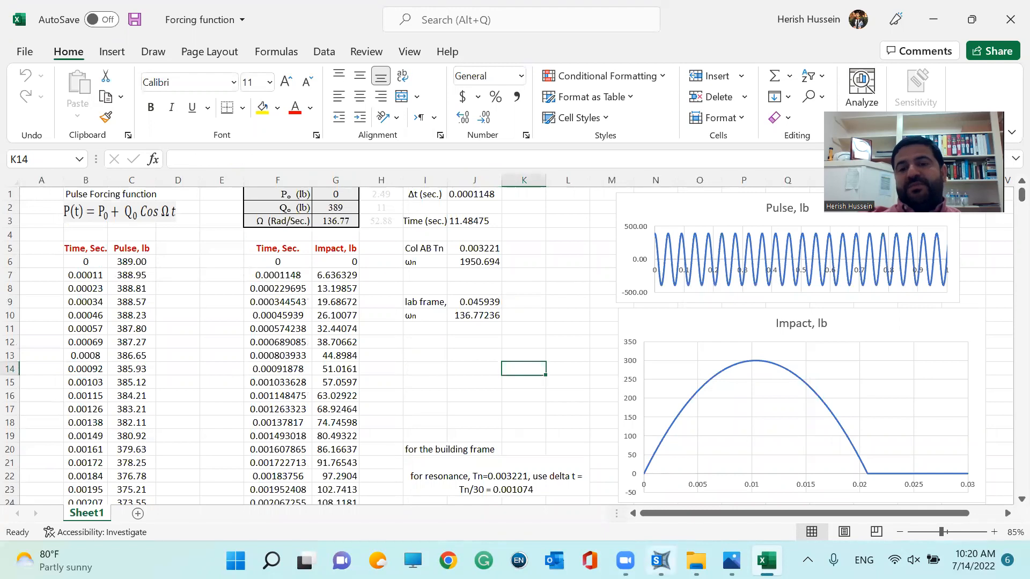
- Switch to SAP2000 and open the time history function definitions
mouse_move(660, 560)
left_click(660, 485)
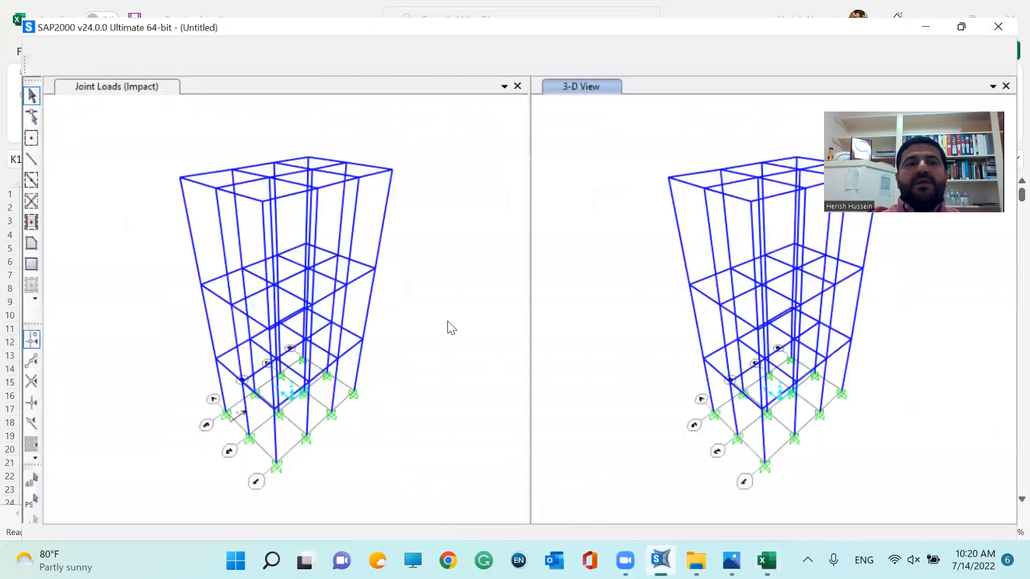
left_click(122, 75)
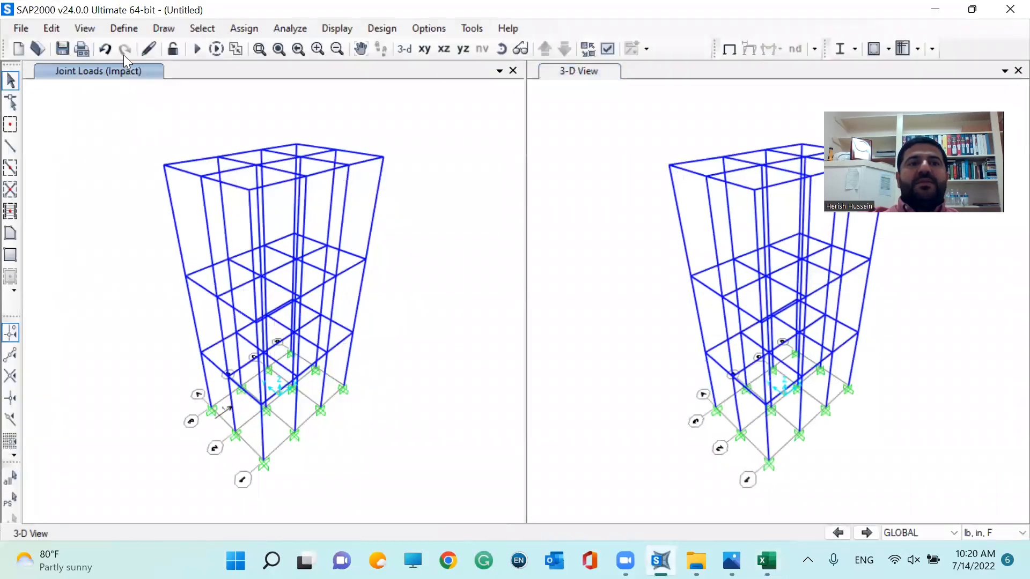
left_click(121, 26)
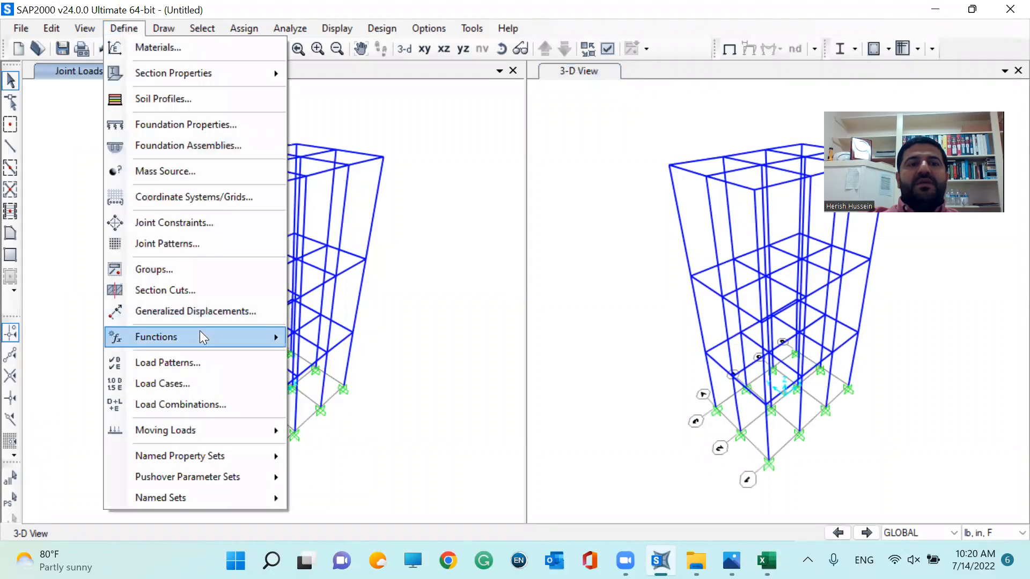
mouse_move(200, 332)
left_click(354, 359)
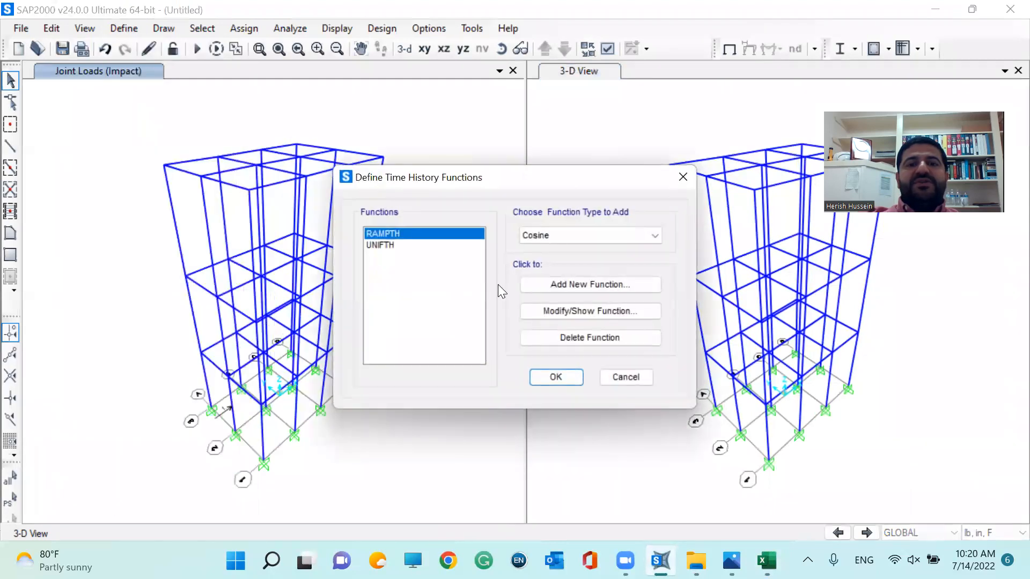
- Start a new time history function of the From File type
left_click(577, 236)
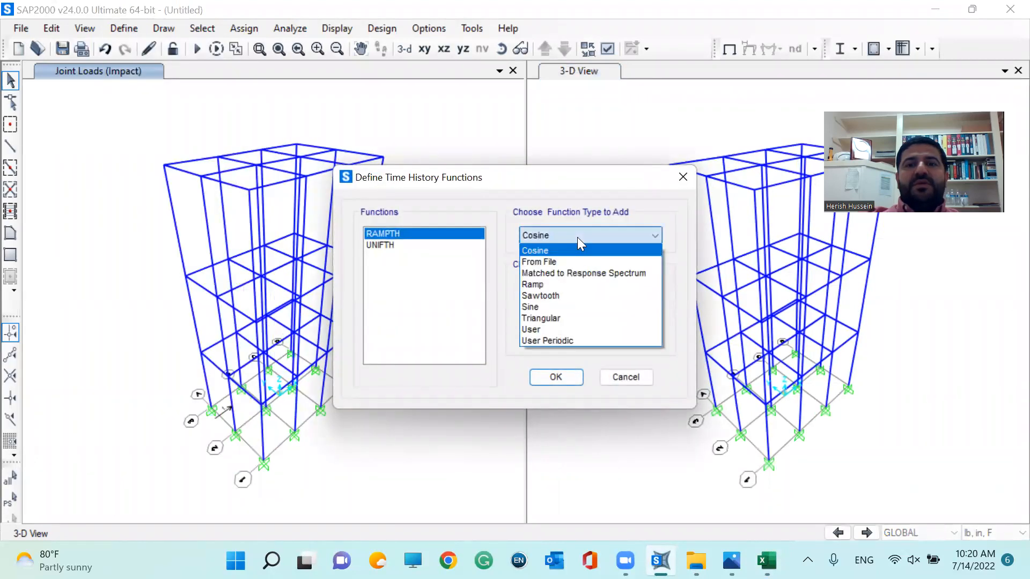
left_click(556, 261)
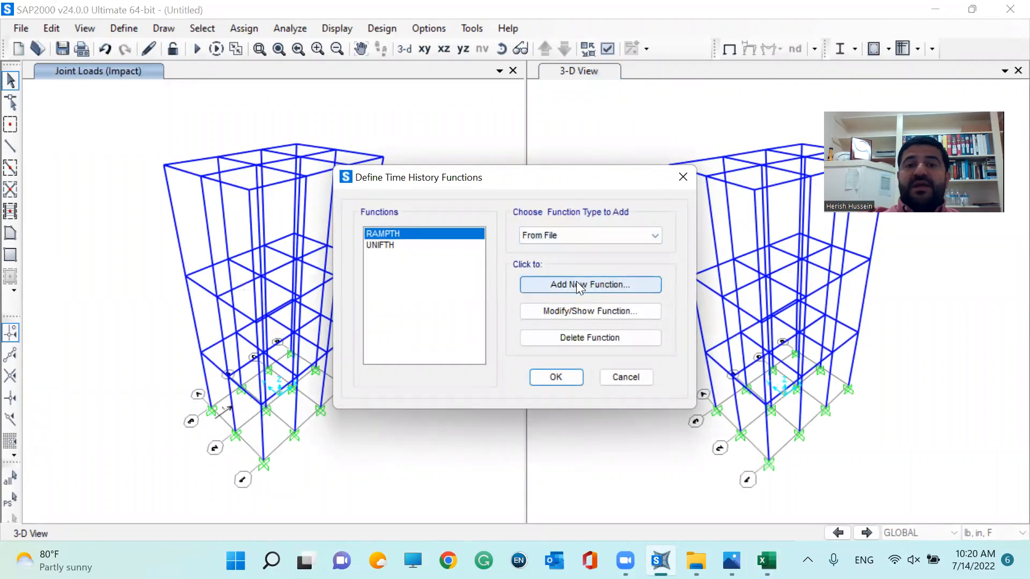
left_click(563, 232)
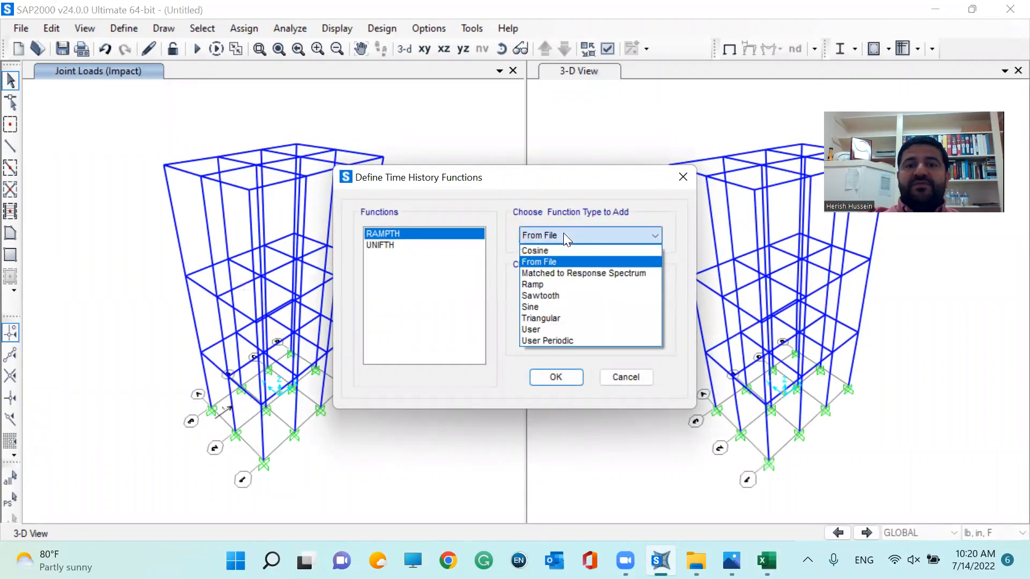
left_click(567, 261)
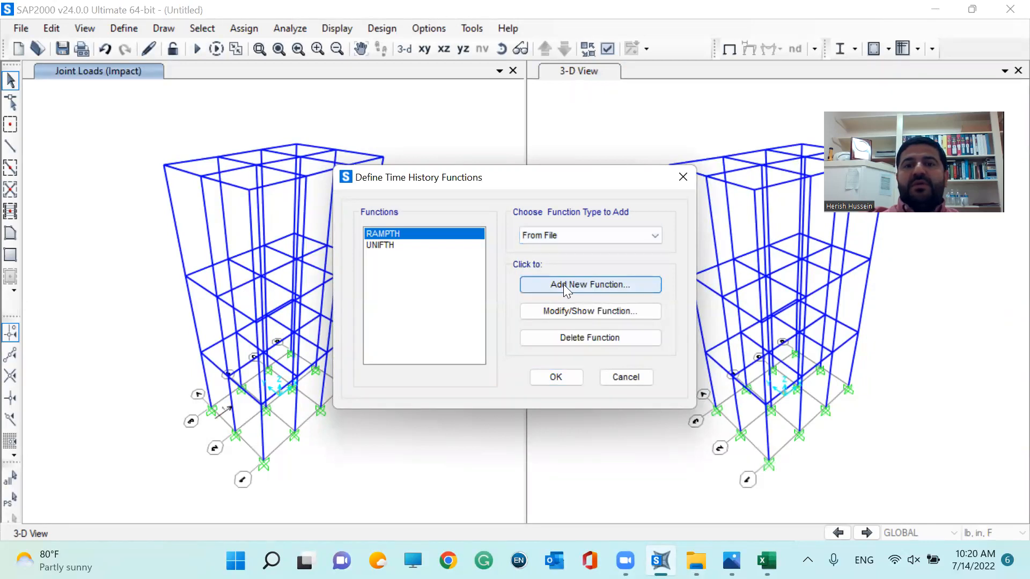
left_click(563, 284)
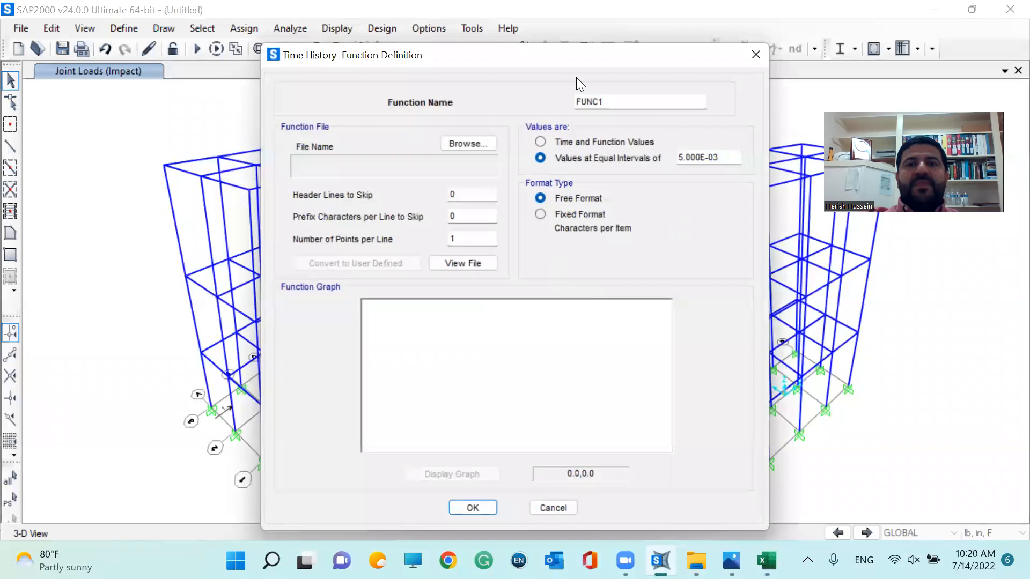
- Set the new function to read time and function values, and name it Pulse F(t)
left_click(541, 141)
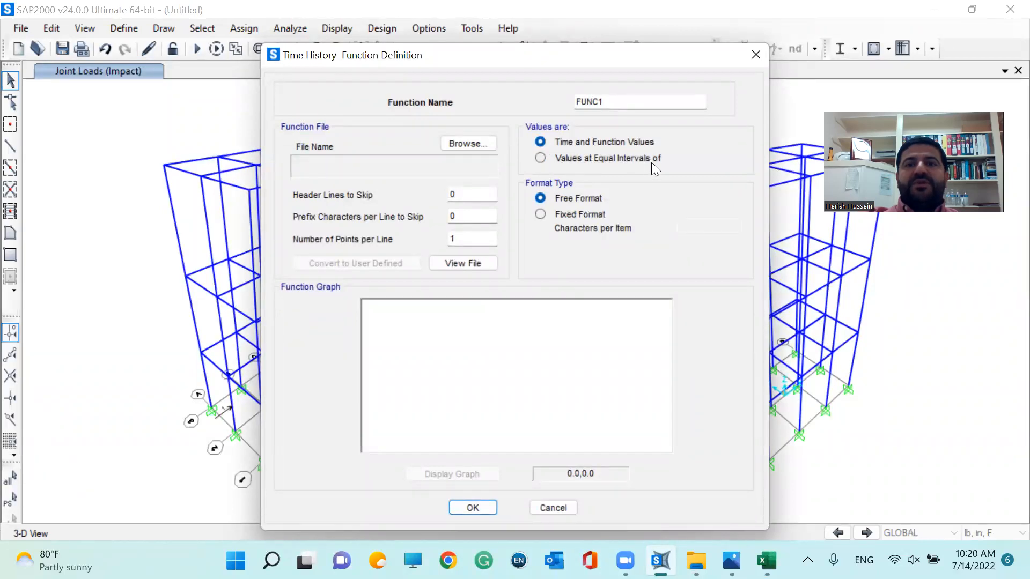
left_click_drag(609, 102, 502, 99)
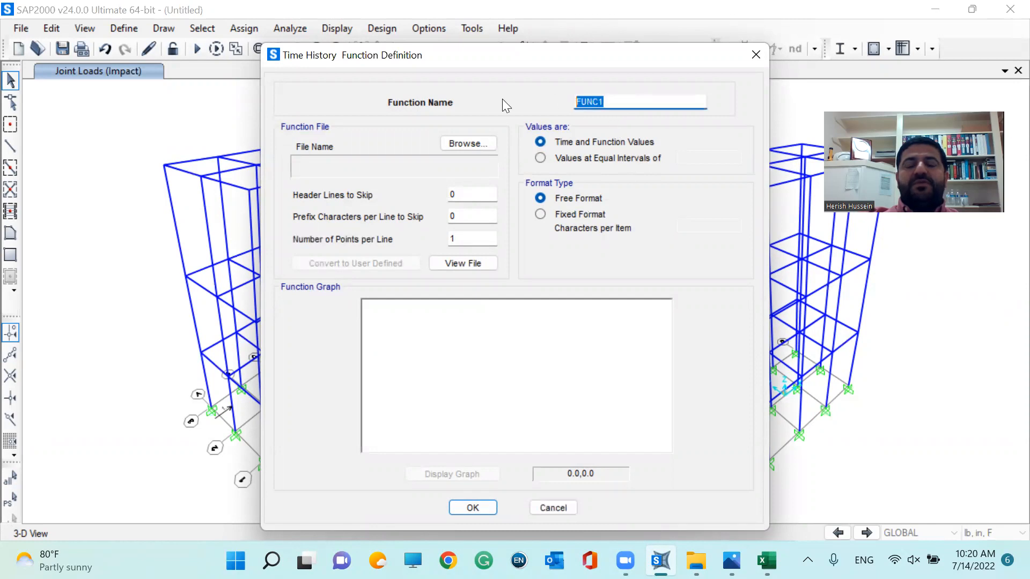
type("Pulse F(t")
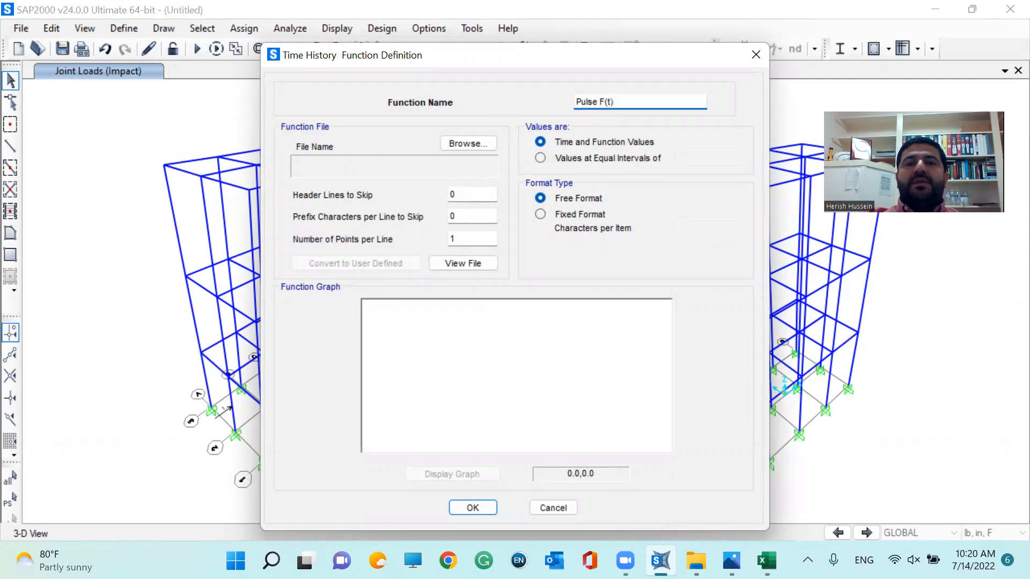
- Load the text file "pulsating forcing function resonance" from the Desktop folder pulse and impact load > frame as the function's data file
left_click(472, 146)
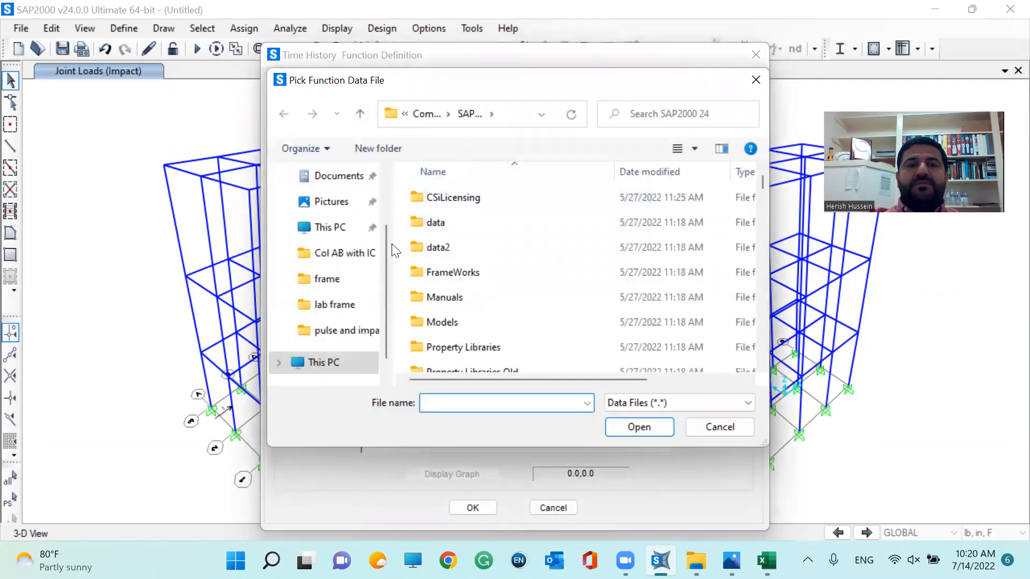
scroll(384, 199, "up", 1)
left_click(340, 208)
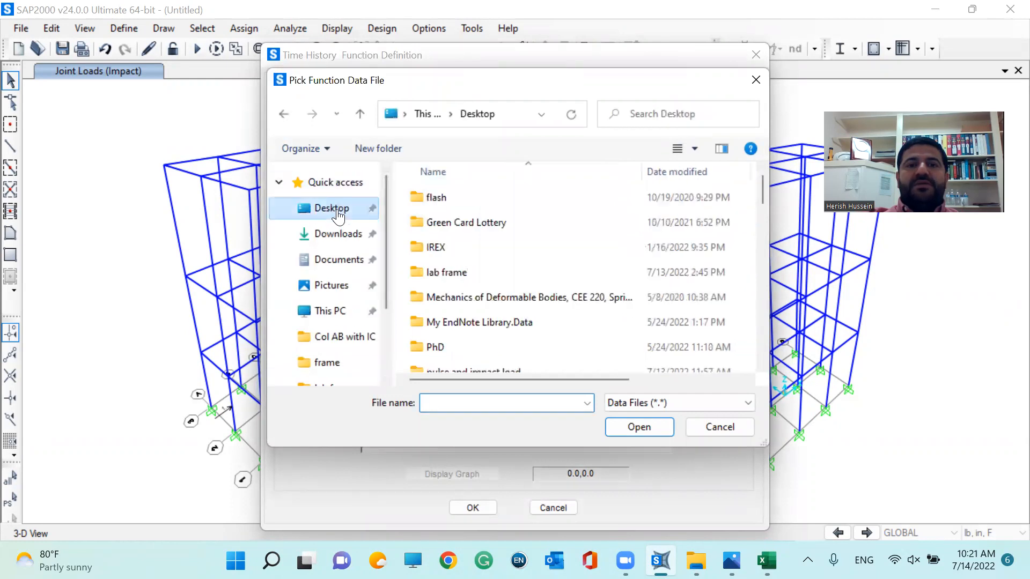
scroll(585, 239, "down", 2)
scroll(588, 241, "down", 2)
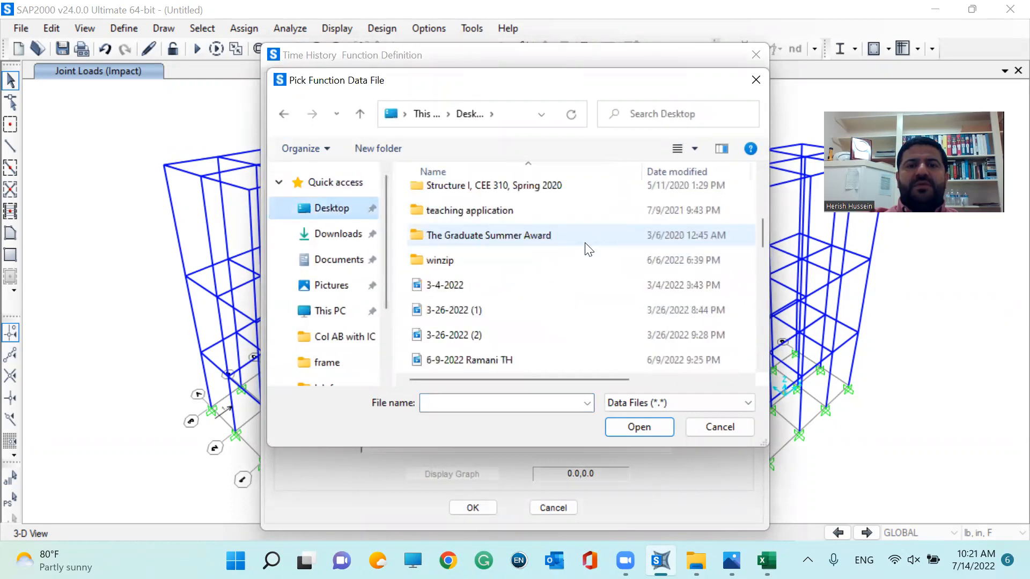
scroll(569, 228, "down", 2)
scroll(568, 231, "up", 4)
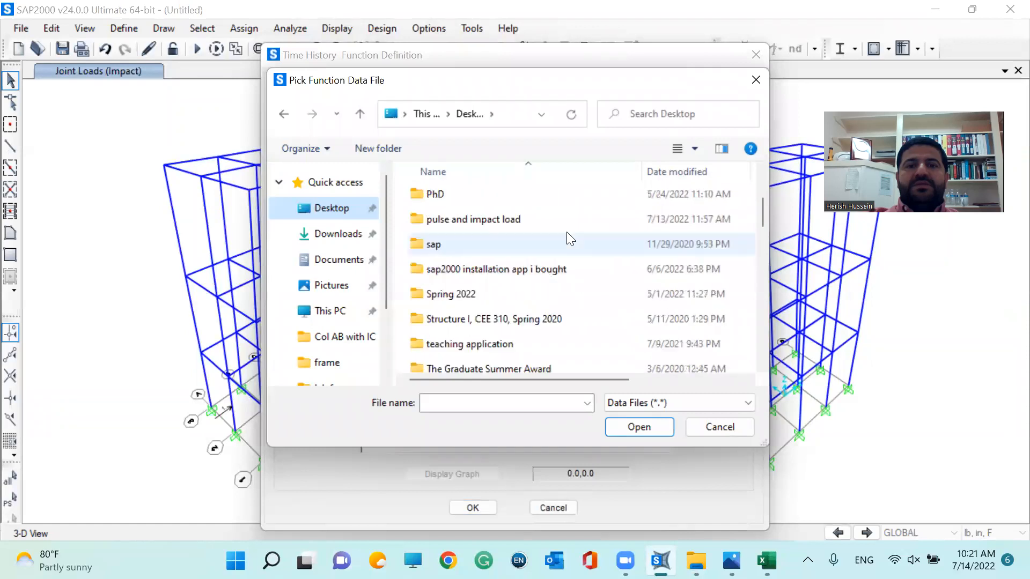
double_click(561, 220)
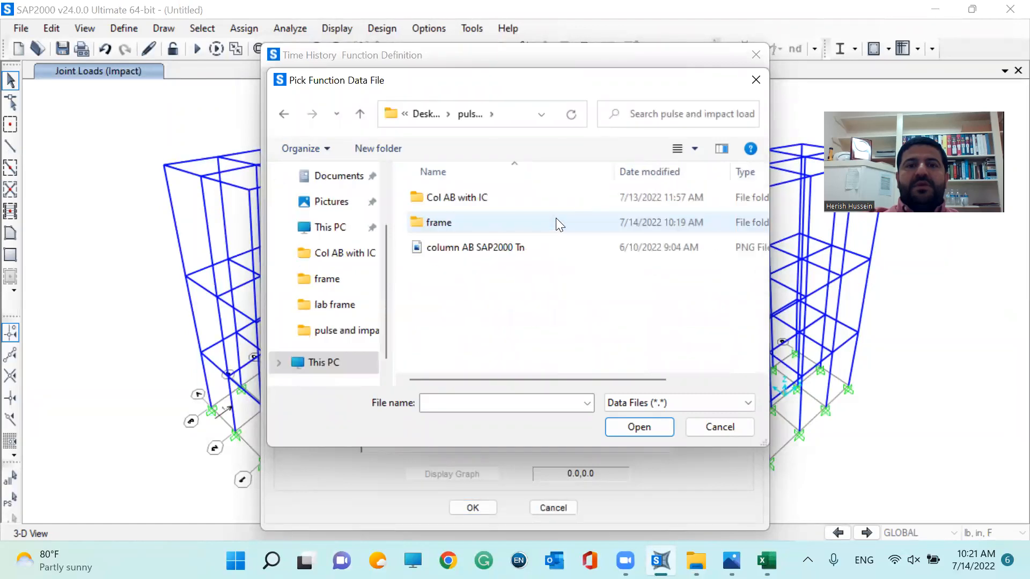
double_click(551, 217)
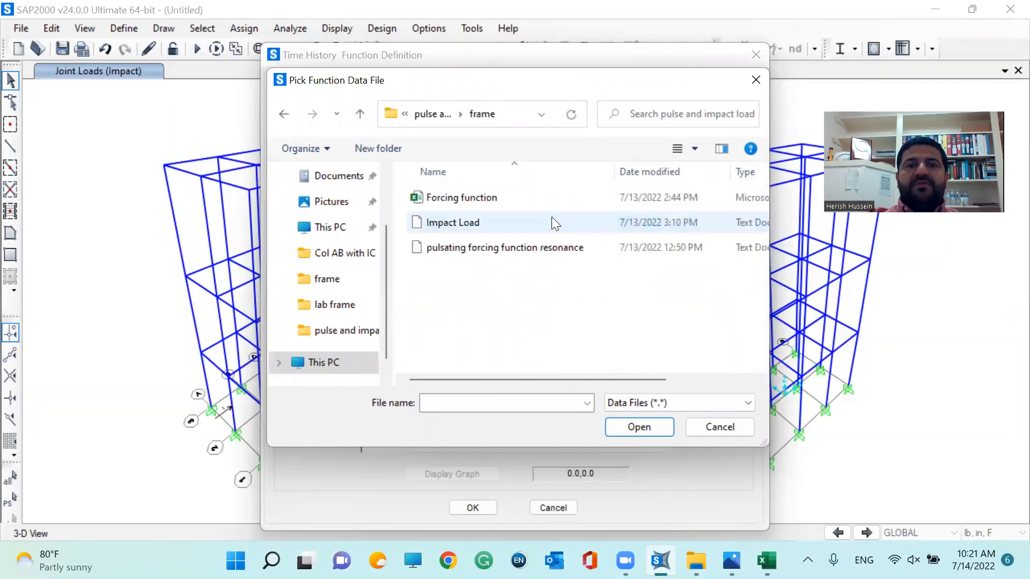
left_click(539, 252)
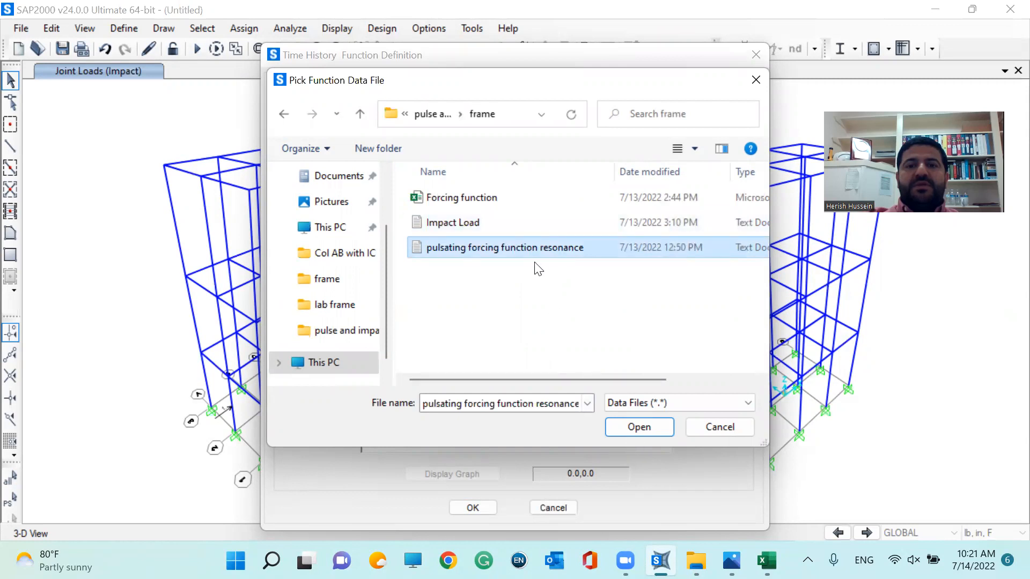
left_click(623, 432)
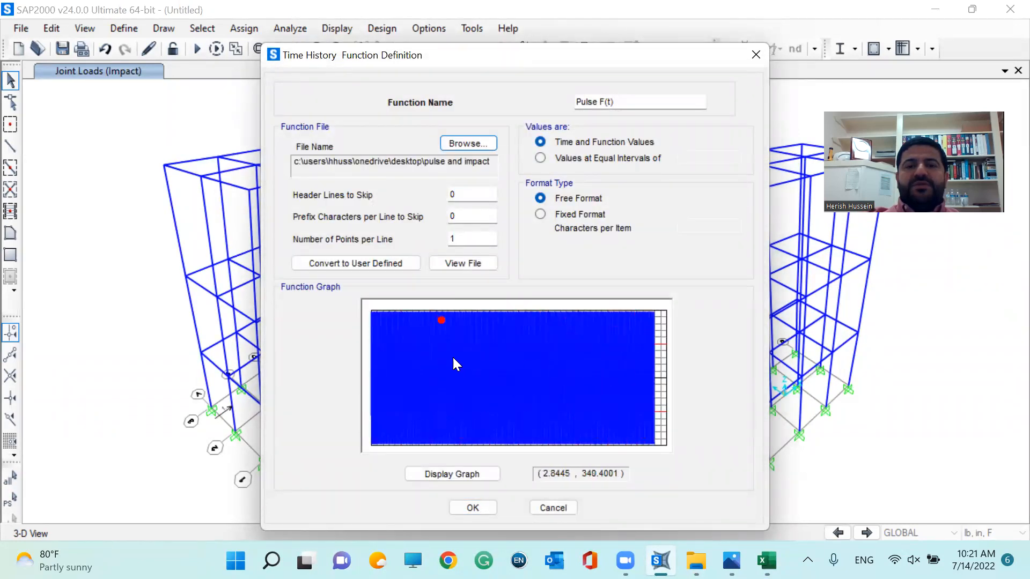
- Set the number of points per line to 2, and view the time and load columns of the pulse data file
left_click_drag(459, 238, 437, 236)
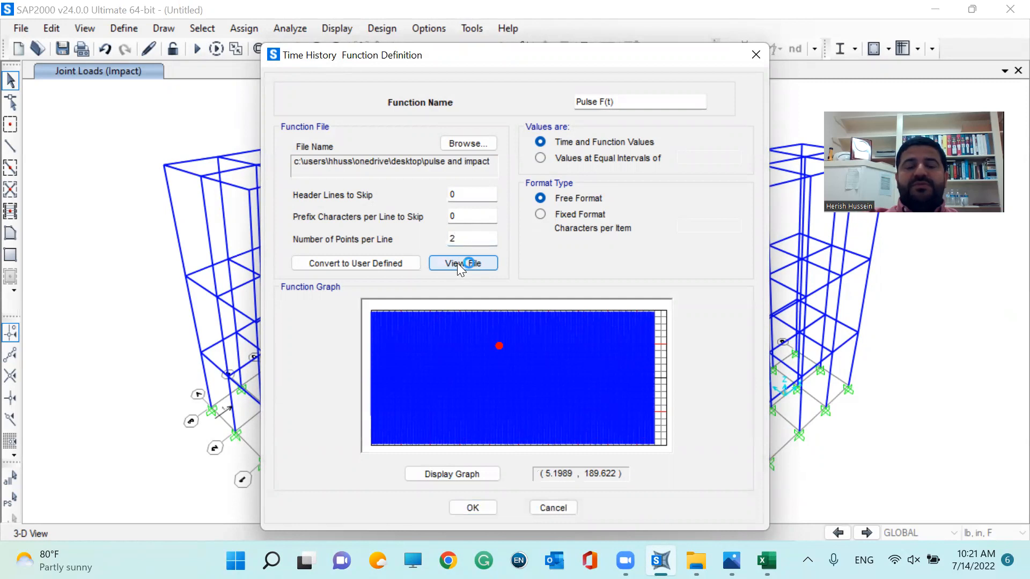
left_click(457, 263)
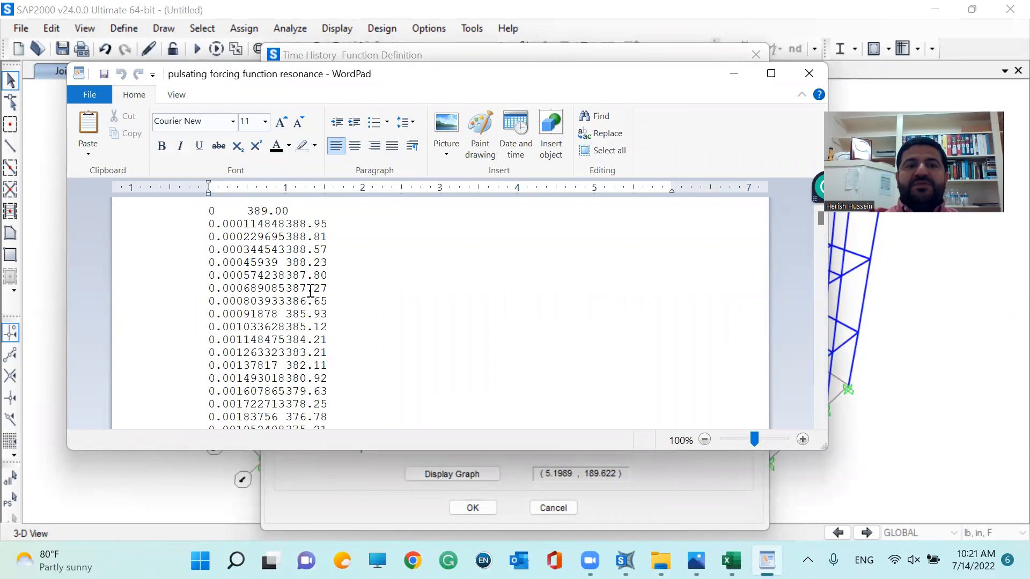
scroll(331, 296, "down", 6)
scroll(324, 324, "up", 6)
double_click(213, 224)
left_click(427, 262)
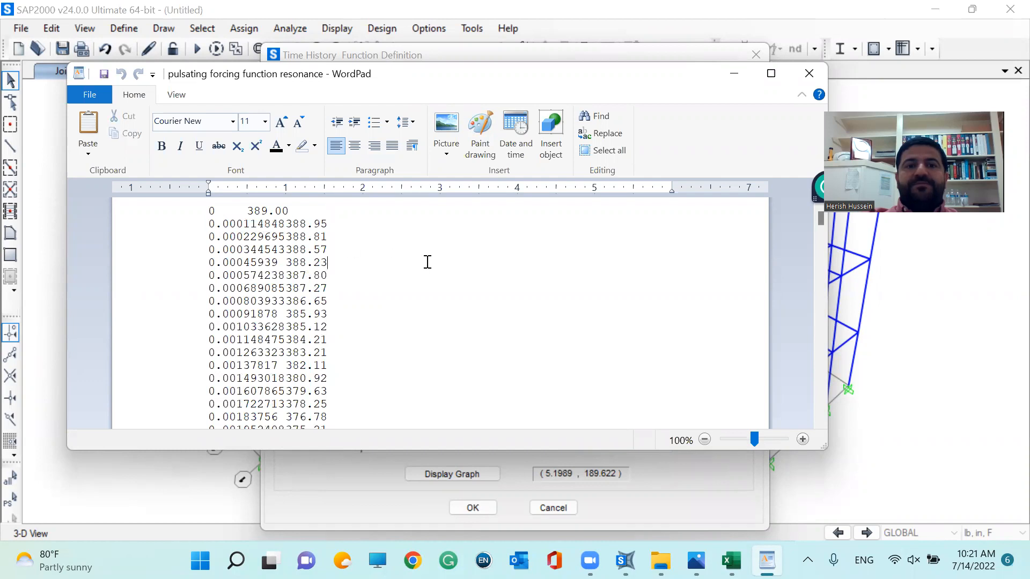
left_click(809, 76)
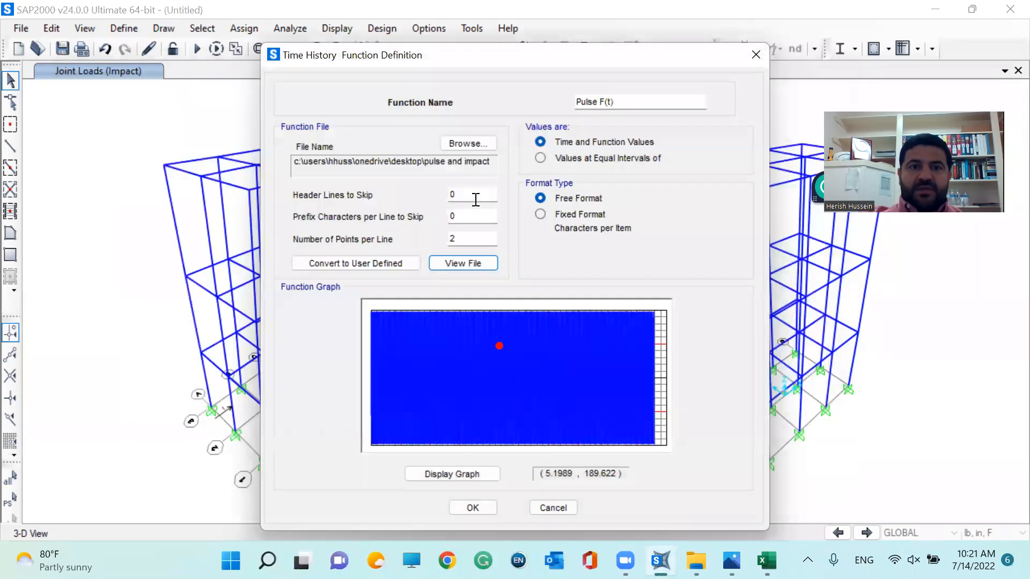
- Convert the Pulse F(t) function to user defined, and look at the frame picture HVAC.PNG
left_click(365, 266)
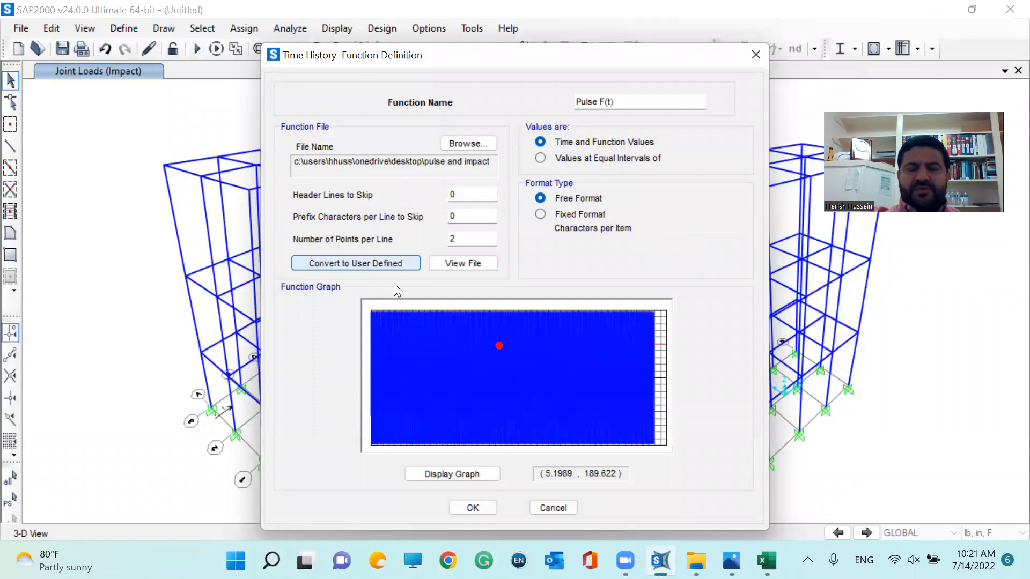
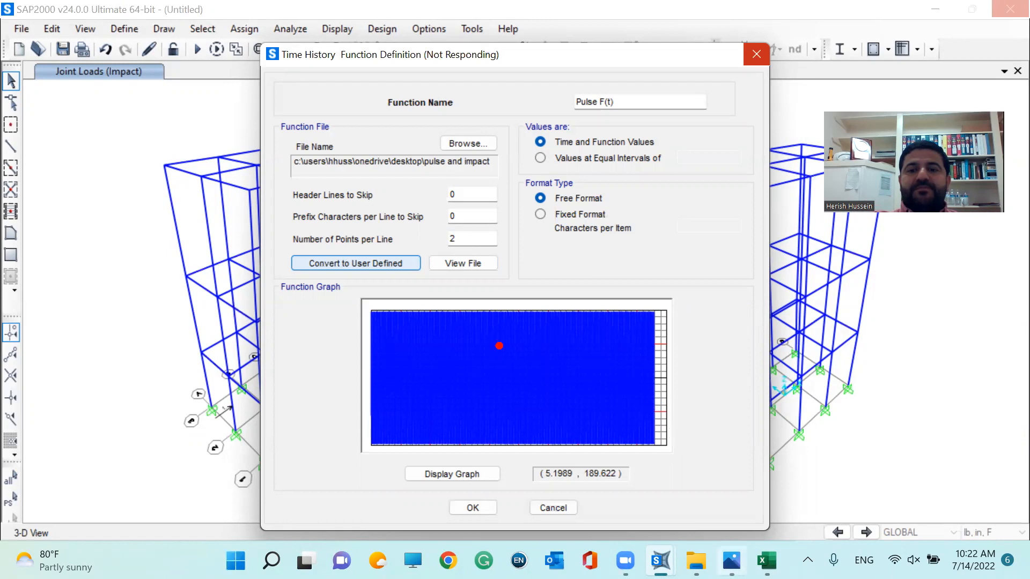
left_click(732, 561)
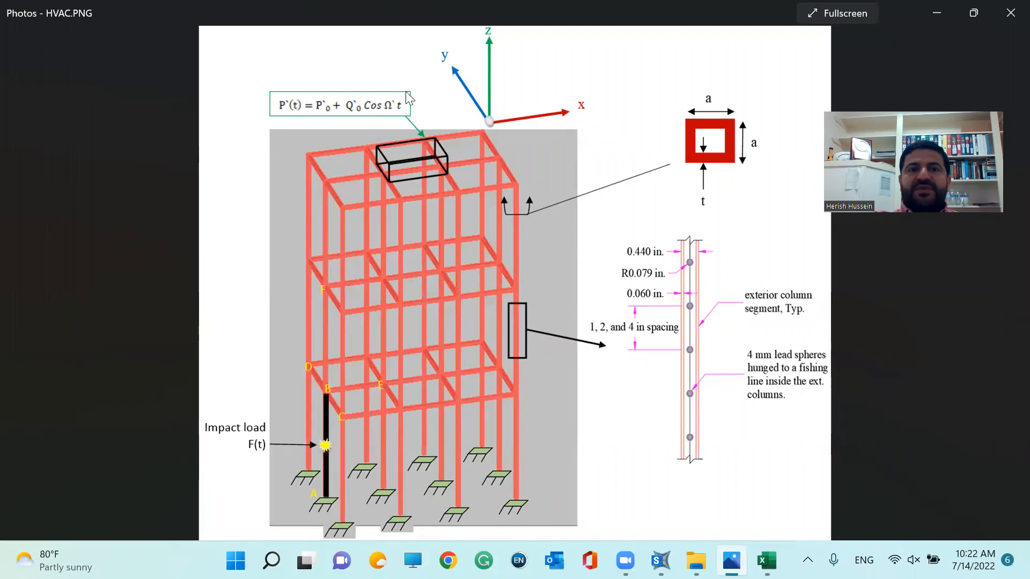
left_click(936, 13)
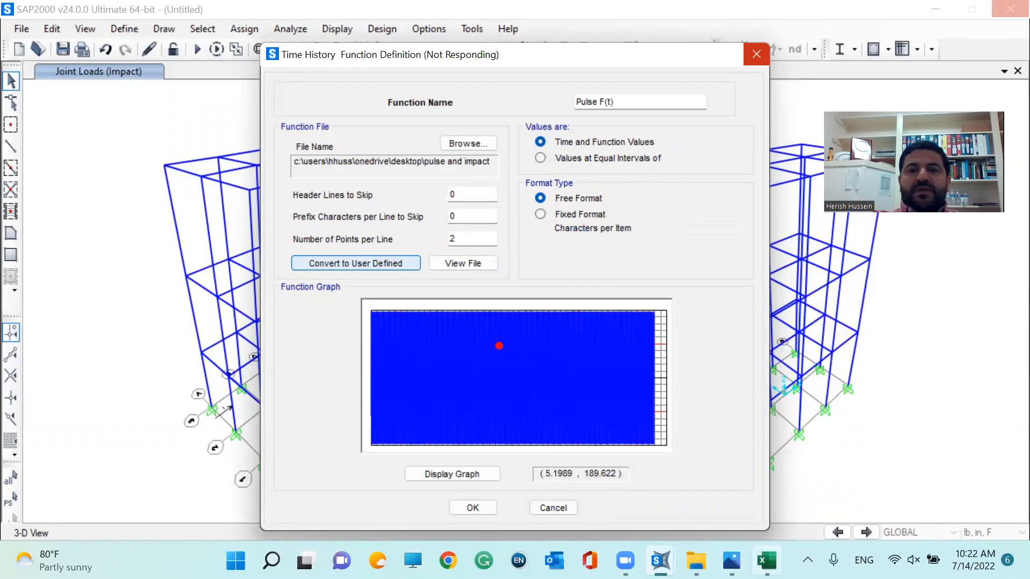
- Switch to the Forcing function workbook in Excel and check the last pulse time value and the total time cell J3 linked to it
left_click(767, 561)
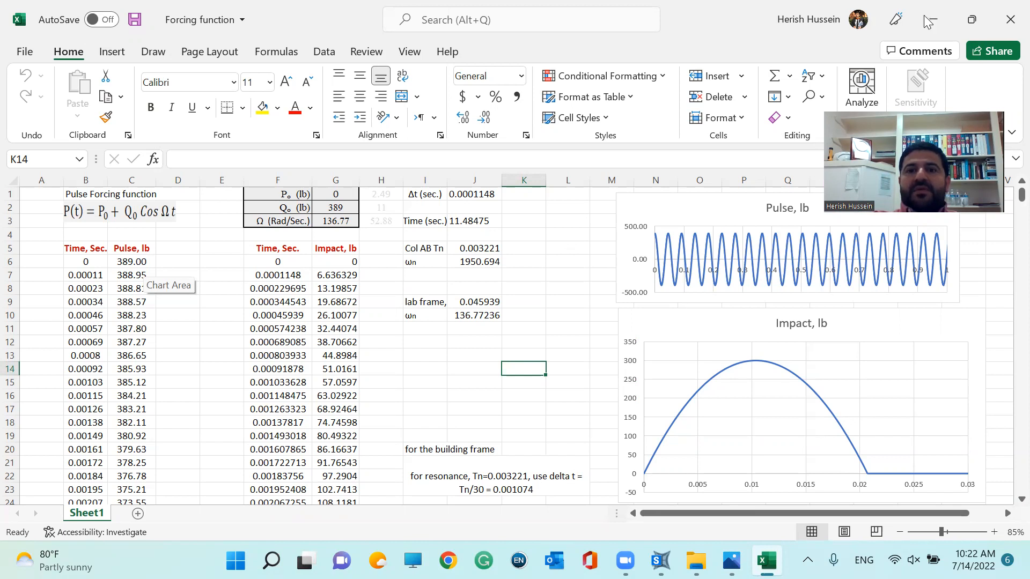
left_click_drag(1022, 194, 1004, 452)
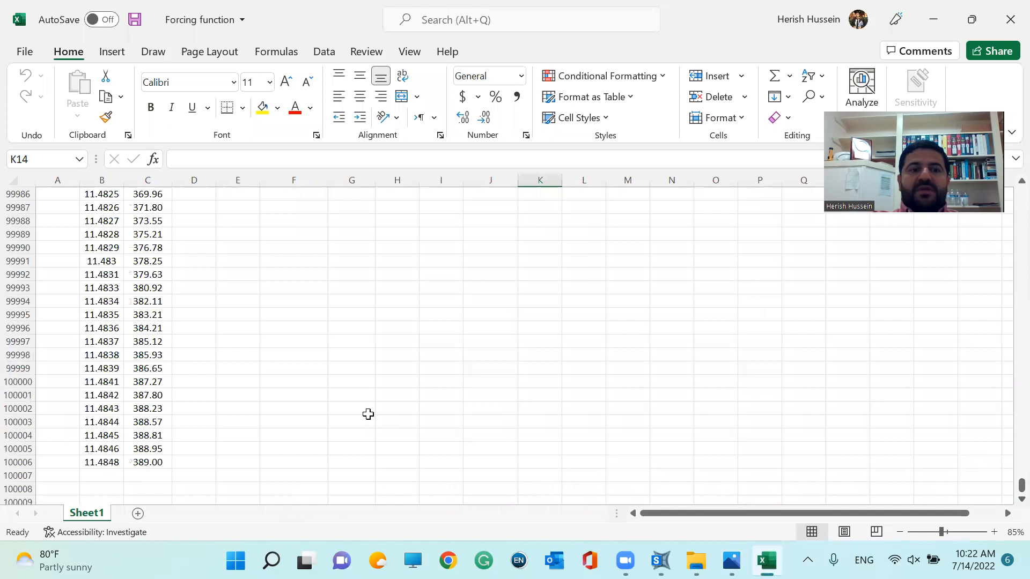
left_click(98, 461)
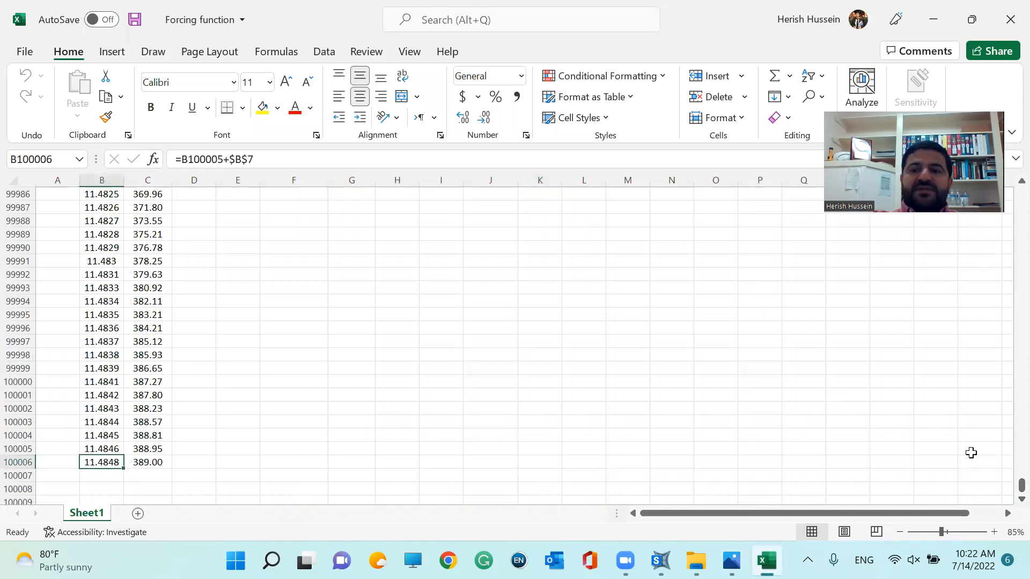
left_click_drag(1021, 485, 1007, 172)
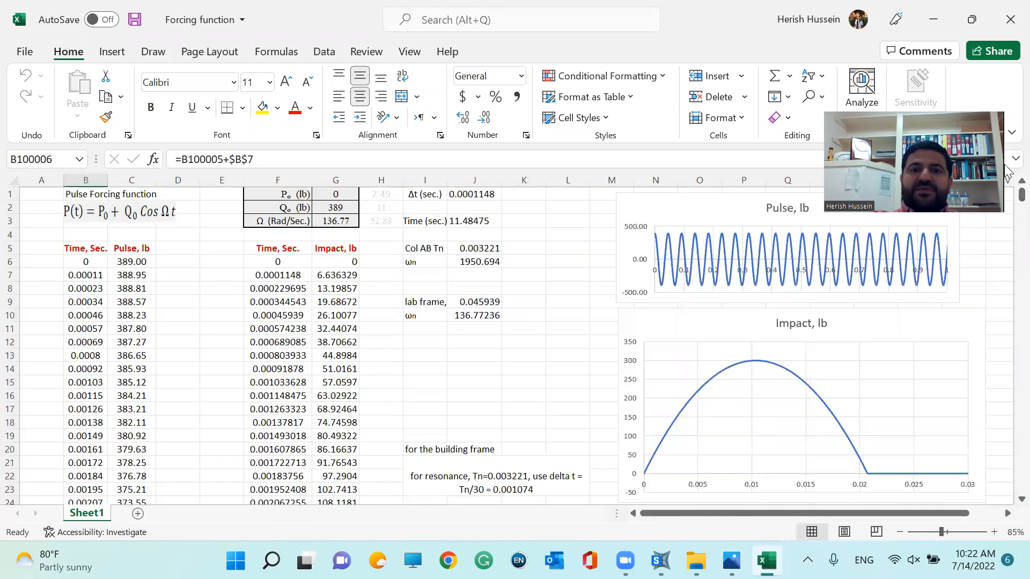
left_click(488, 224)
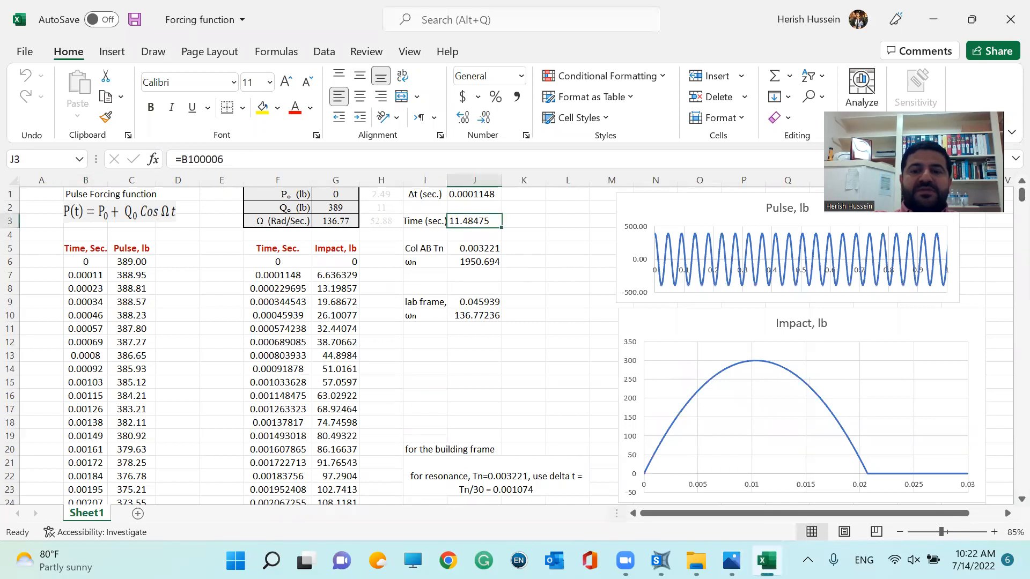
left_click(661, 560)
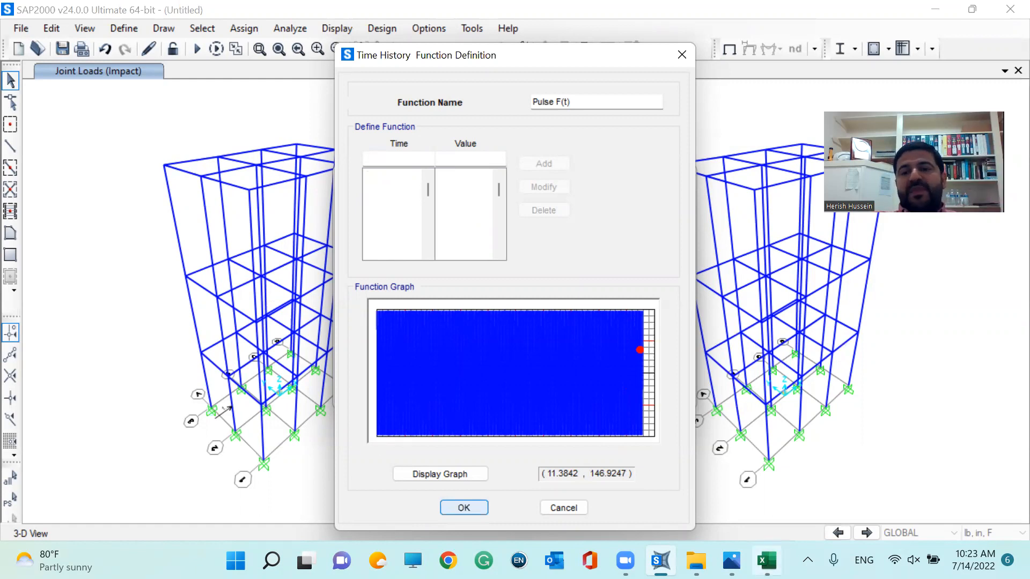
- Return to the Excel workbook and highlight the impact time and load values in columns F and G
key("alt+Tab")
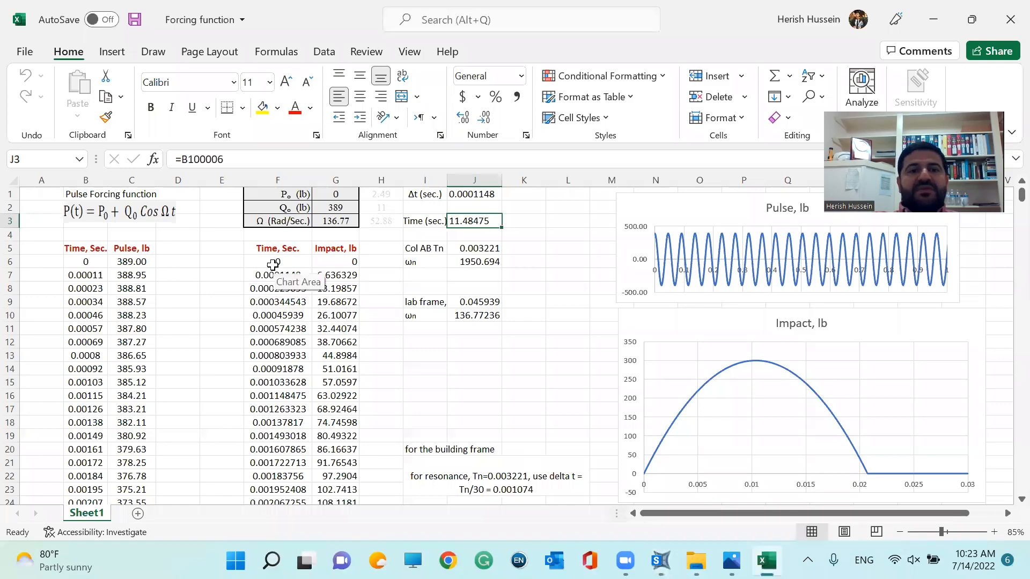
left_click(300, 264)
left_click_drag(300, 265, 352, 475)
- Open the Impact Load text file from the frame folder and examine the rows where the impact load drops to zero
left_click(696, 561)
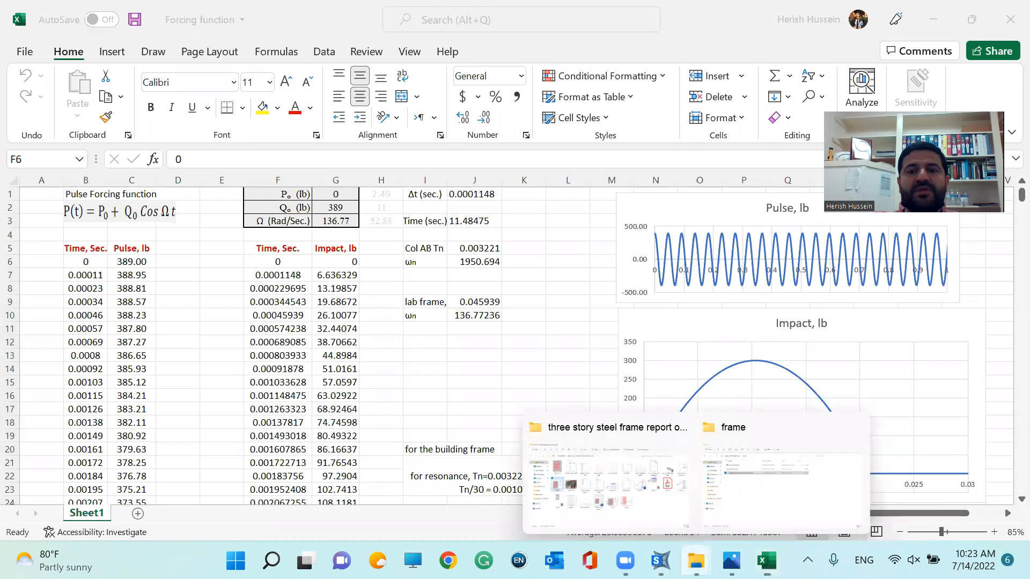
left_click(739, 517)
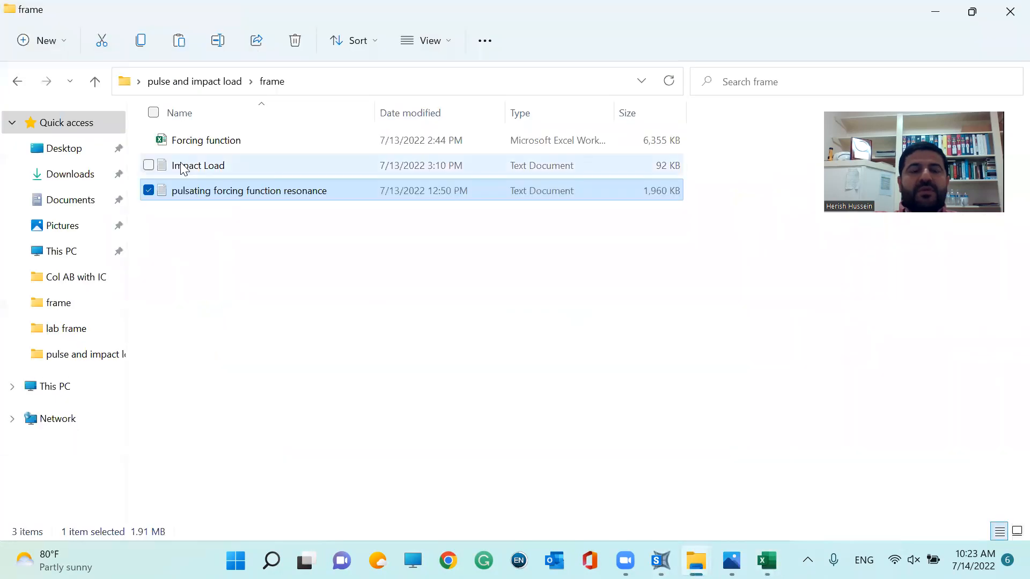
double_click(185, 166)
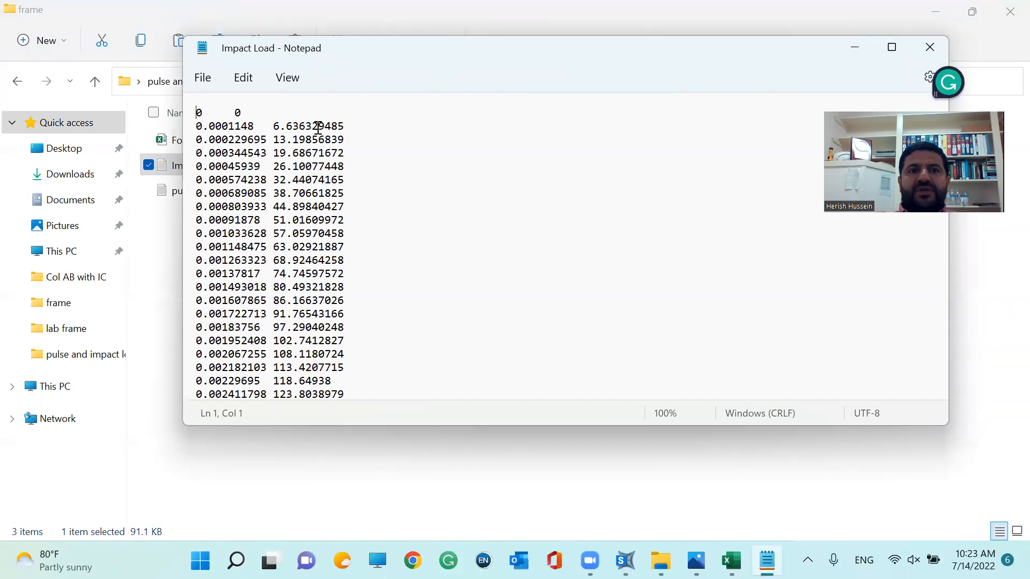
scroll(325, 238, "down", 8)
scroll(325, 268, "down", 16)
scroll(326, 273, "down", 20)
scroll(325, 327, "up", 9)
scroll(301, 315, "down", 2)
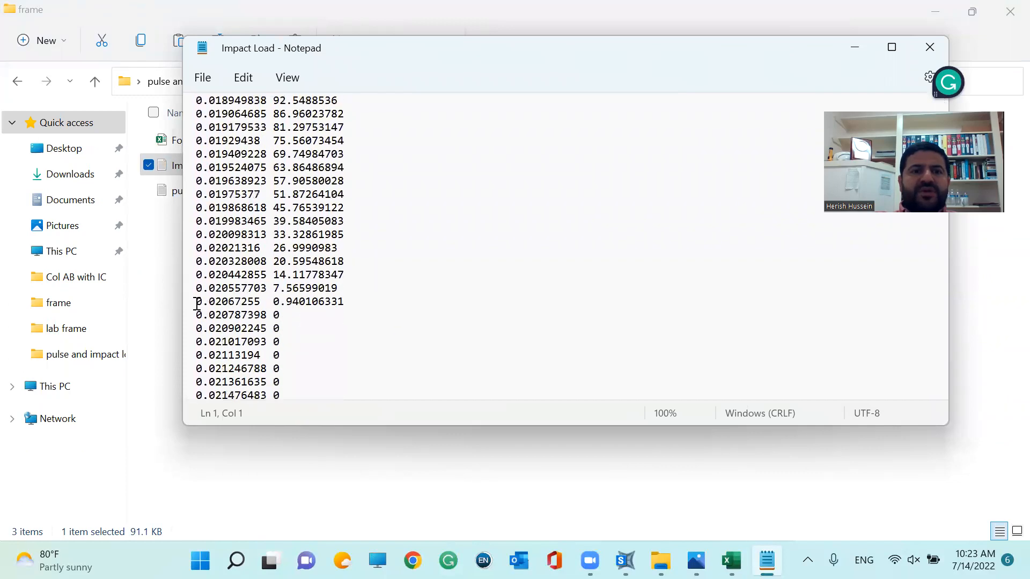
left_click_drag(197, 303, 347, 305)
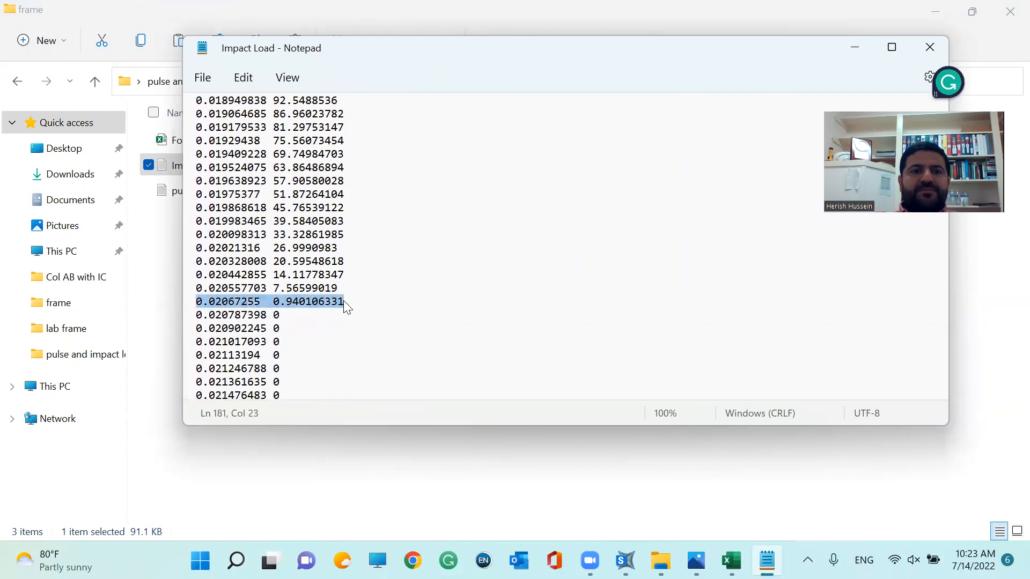
left_click_drag(202, 315, 235, 316)
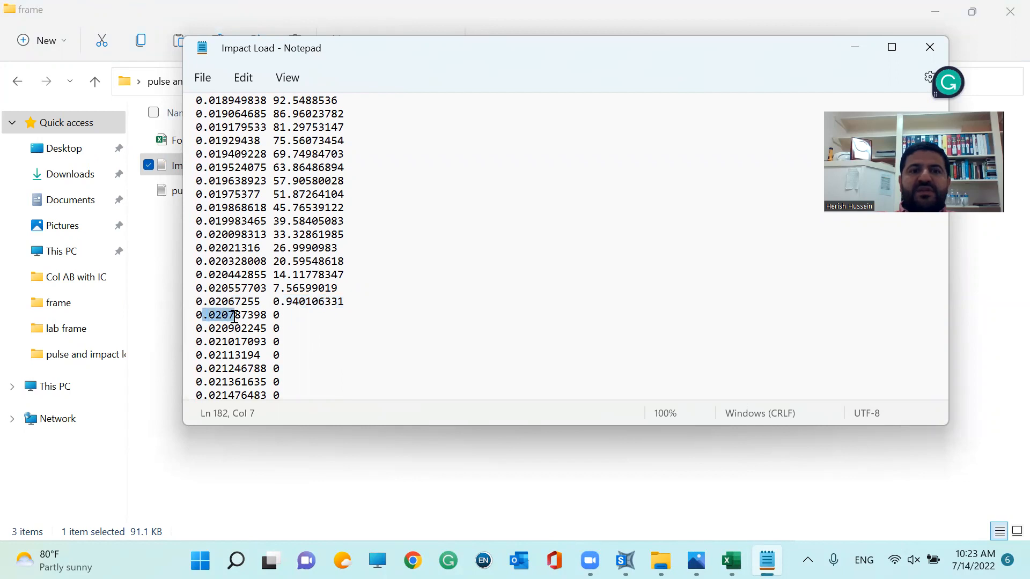
left_click(929, 47)
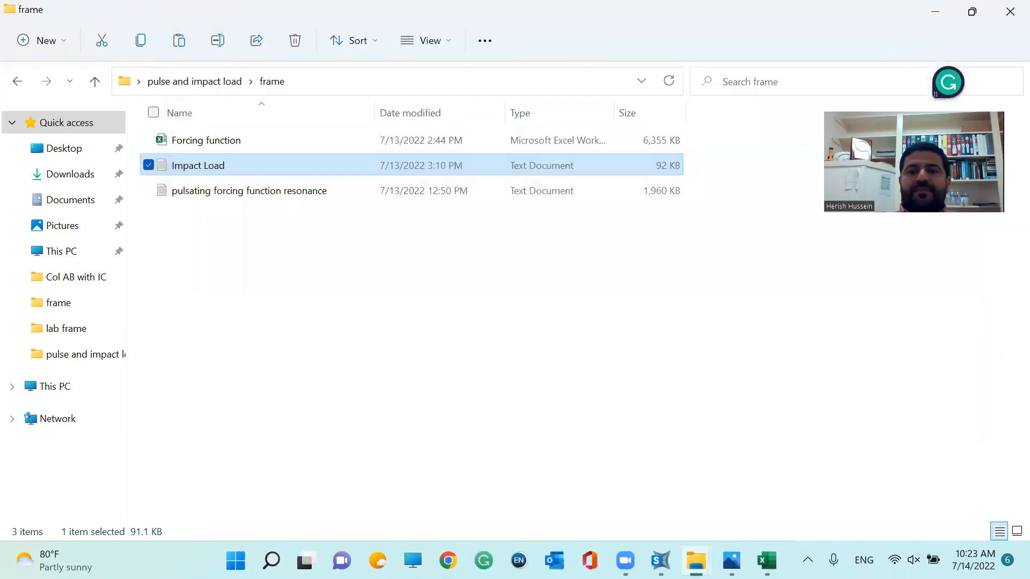
- Switch back to SAP2000 and accept the Pulse F(t) function definition
mouse_move(660, 561)
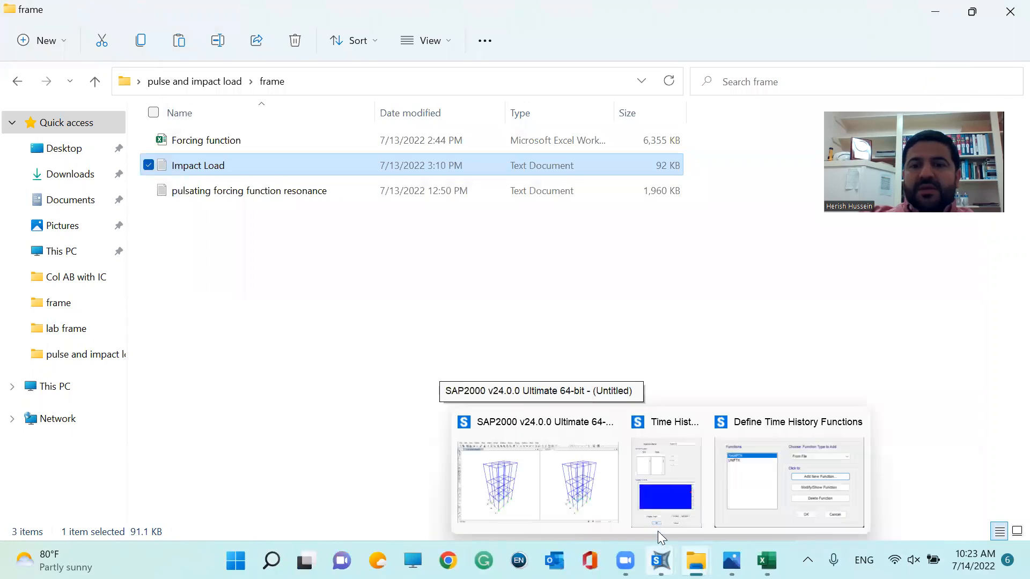
left_click(668, 477)
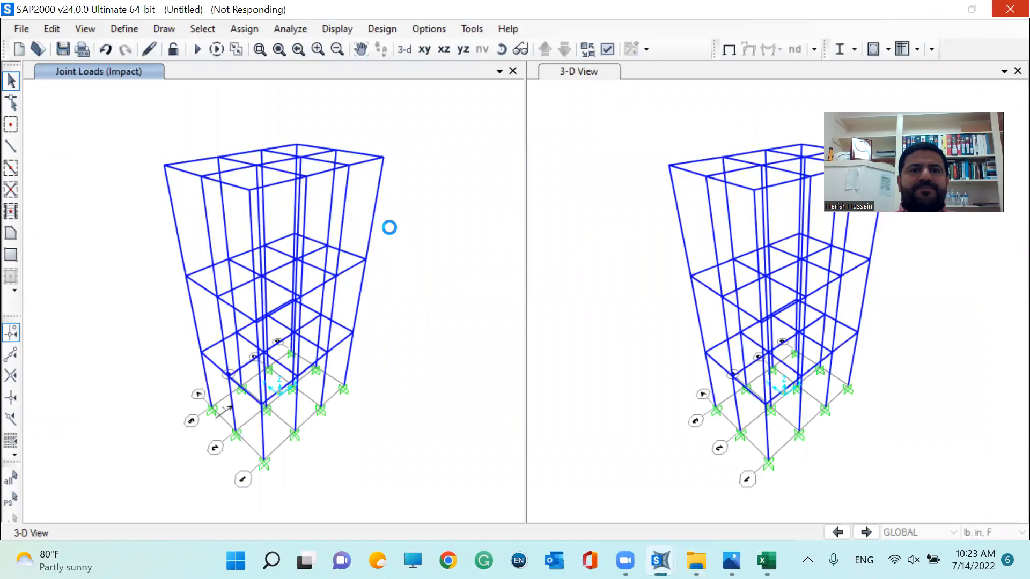
mouse_move(660, 560)
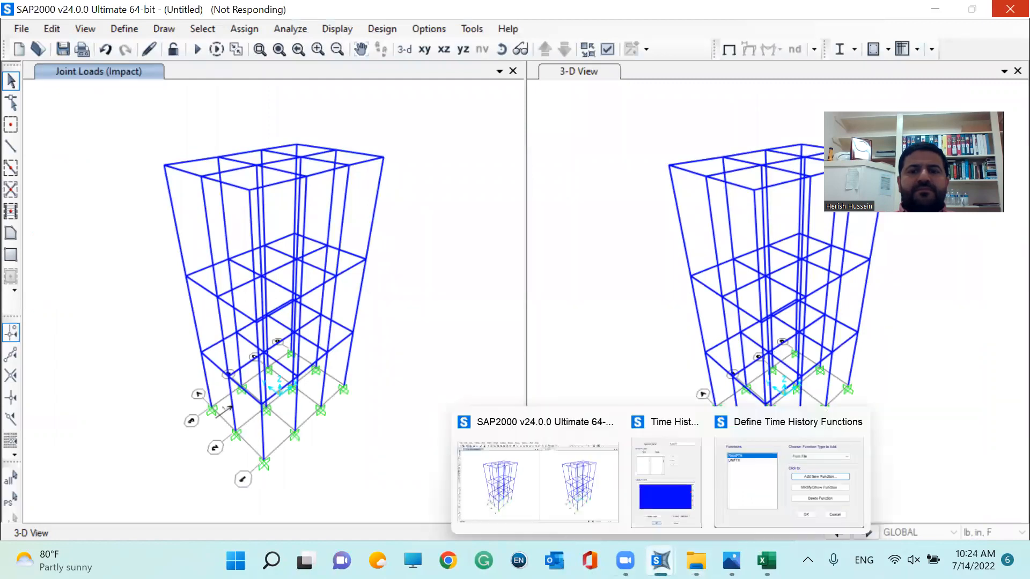
left_click(667, 481)
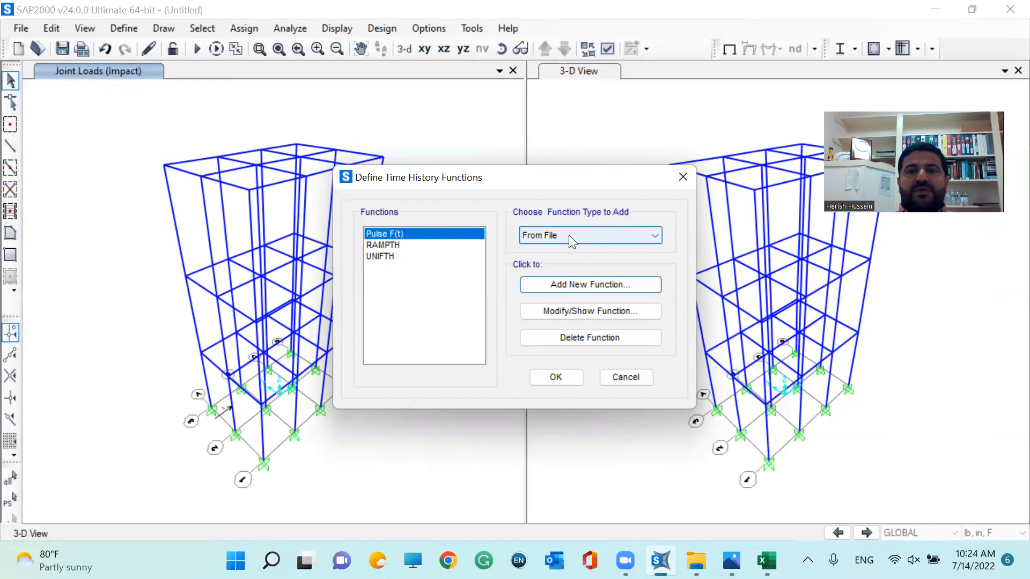
- Add a from-file time history function named Impact F(t) that reads time and function values
left_click(579, 286)
left_click(539, 141)
double_click(614, 101)
type("Impact")
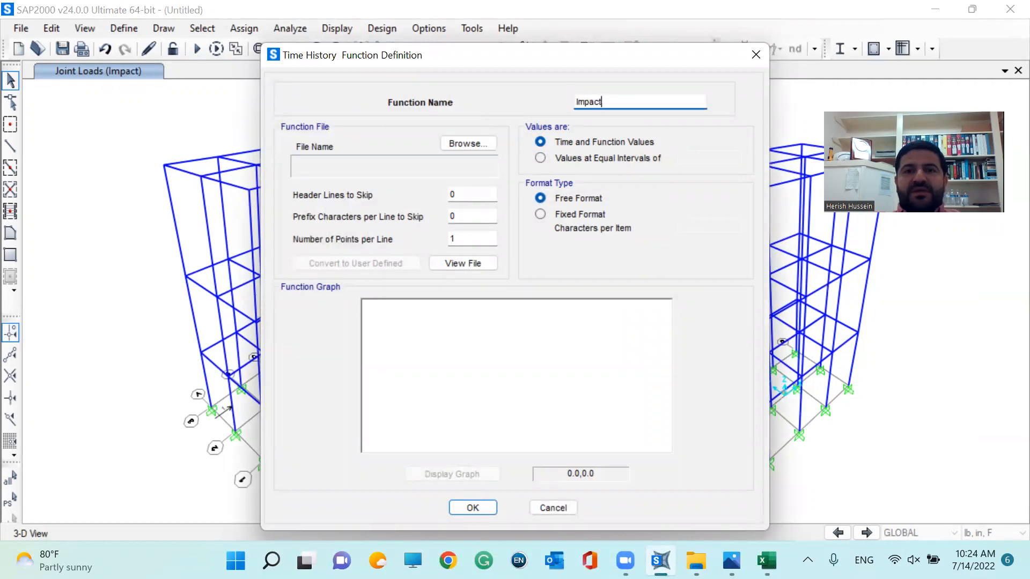
type(" F(t")
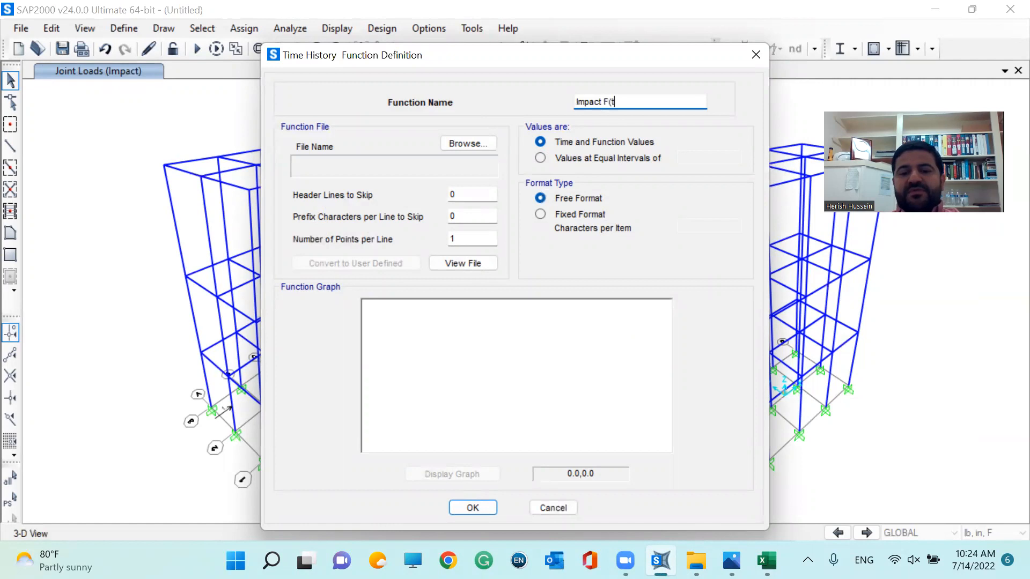
type(")")
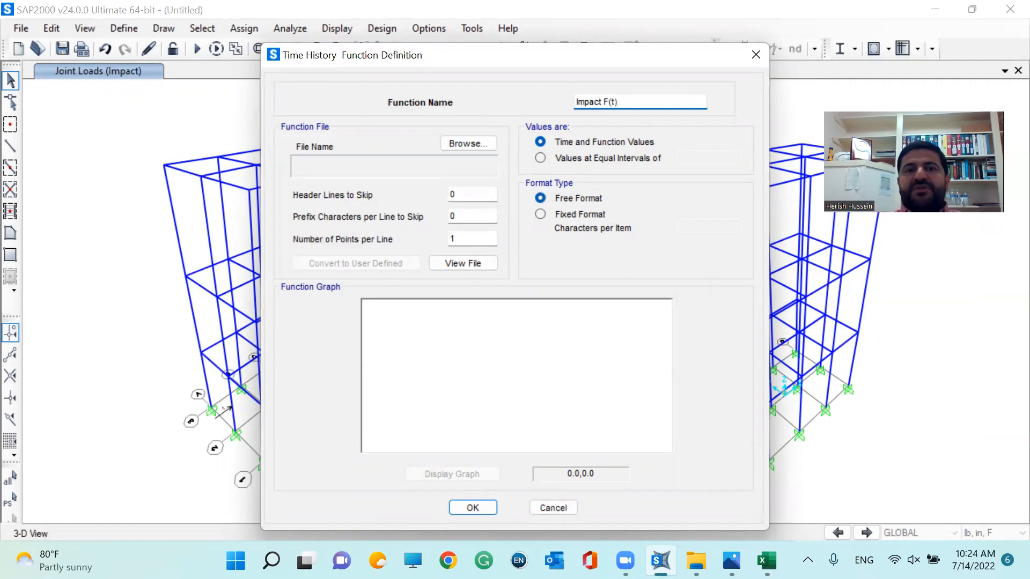
- Load the Impact Load text file into the function and set the number of points per line to 2
left_click(459, 148)
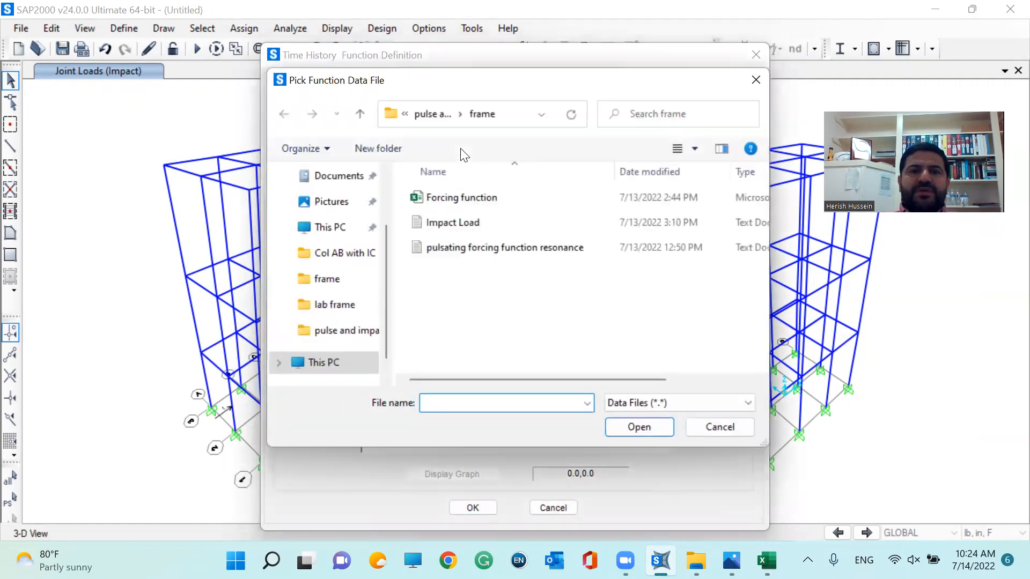
left_click(475, 222)
left_click(614, 424)
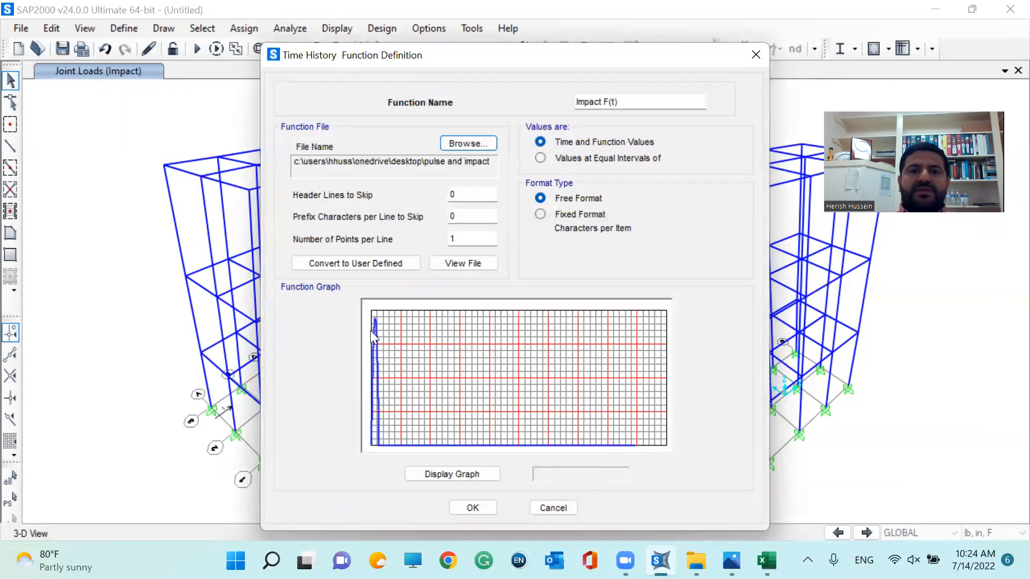
double_click(457, 239)
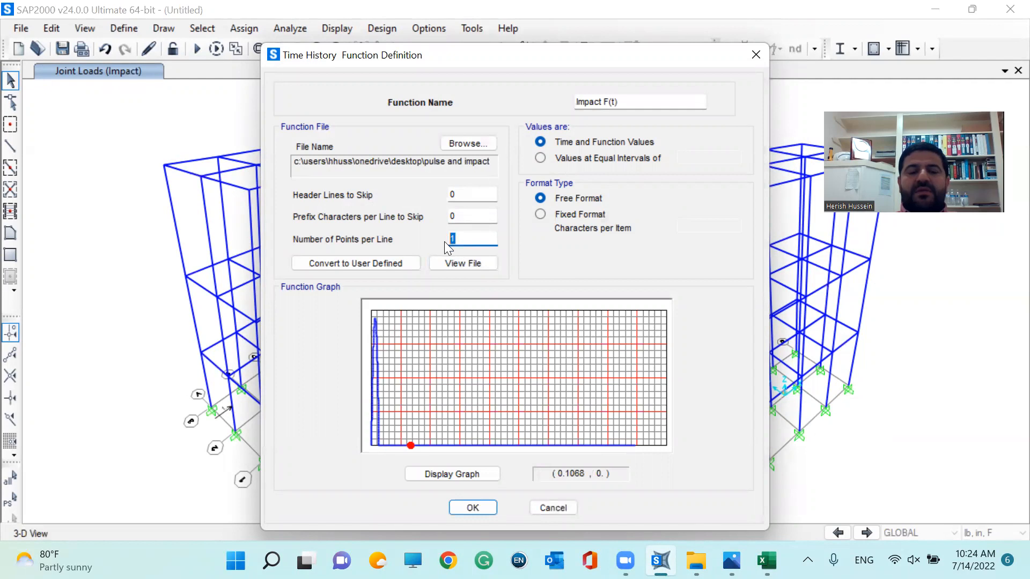
type("2")
- View the contents of the impact load file, checking its time and load columns, and close it
left_click(464, 265)
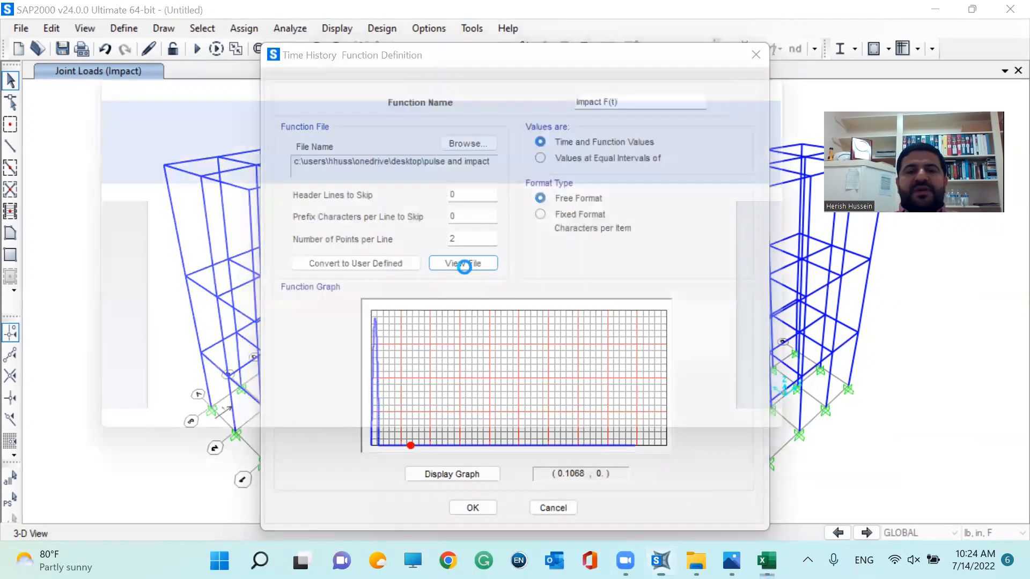
scroll(382, 260, "down", 7)
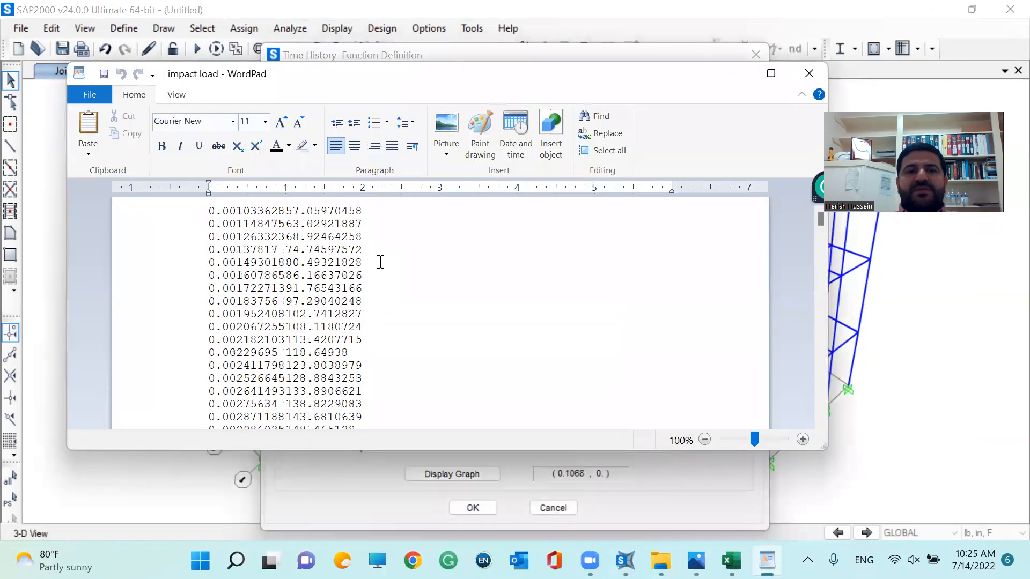
left_click(813, 76)
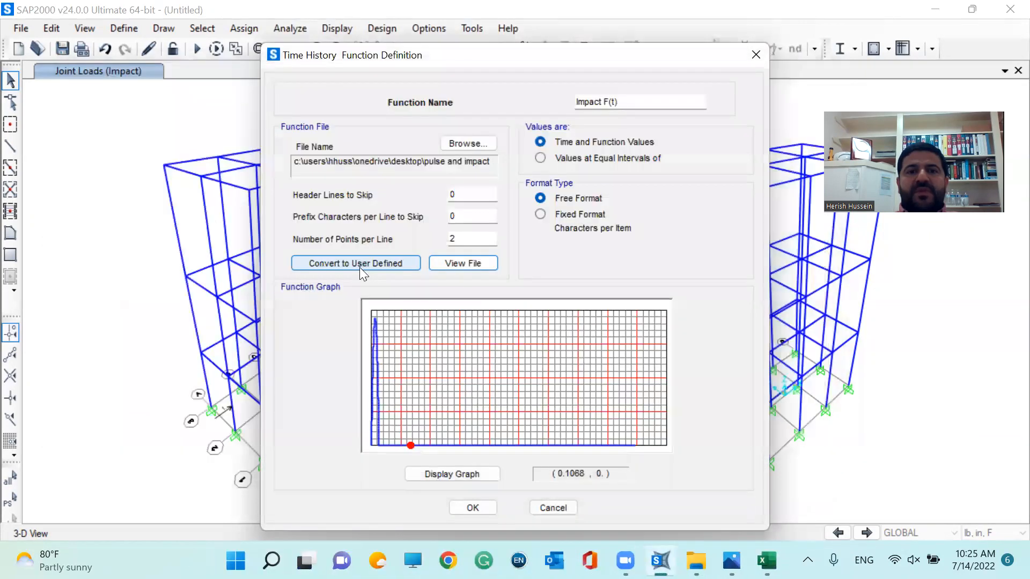
- Convert the Impact F(t) function to user defined and accept the time history function definitions
left_click(359, 263)
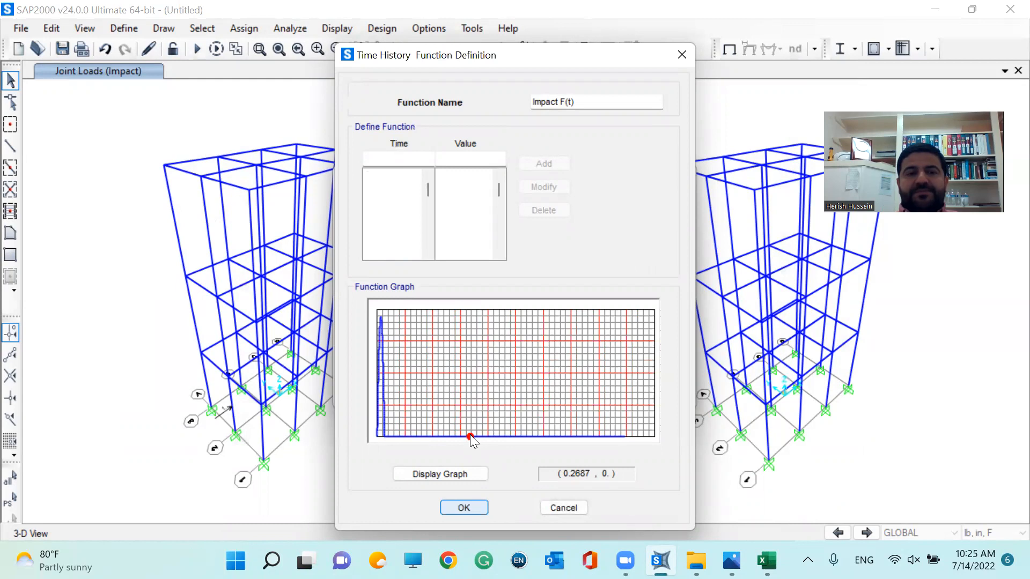
key("Return")
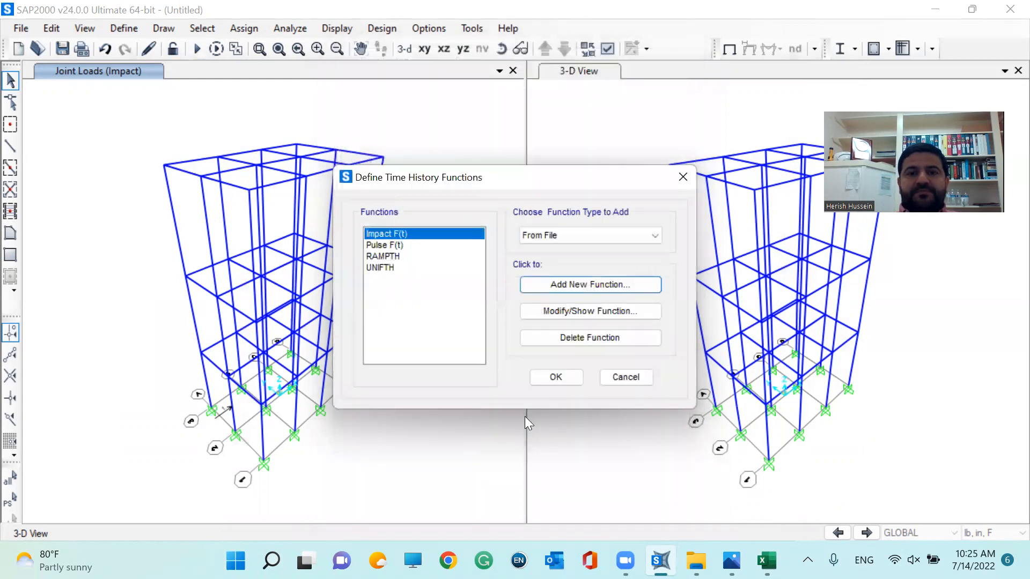
left_click(556, 379)
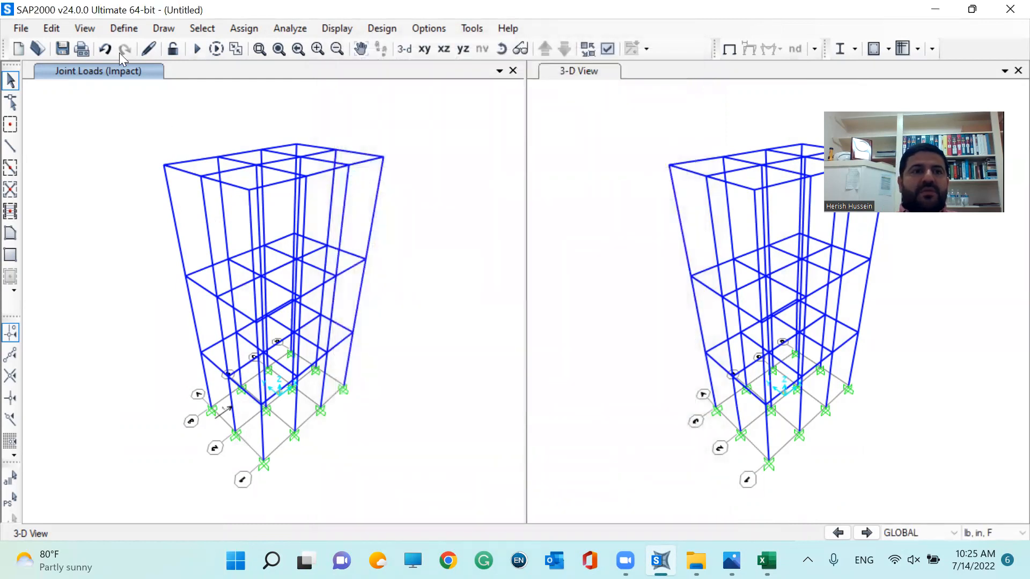
- Edit the MODAL load case to use Ritz vectors with a maximum of 5 modes
left_click(119, 28)
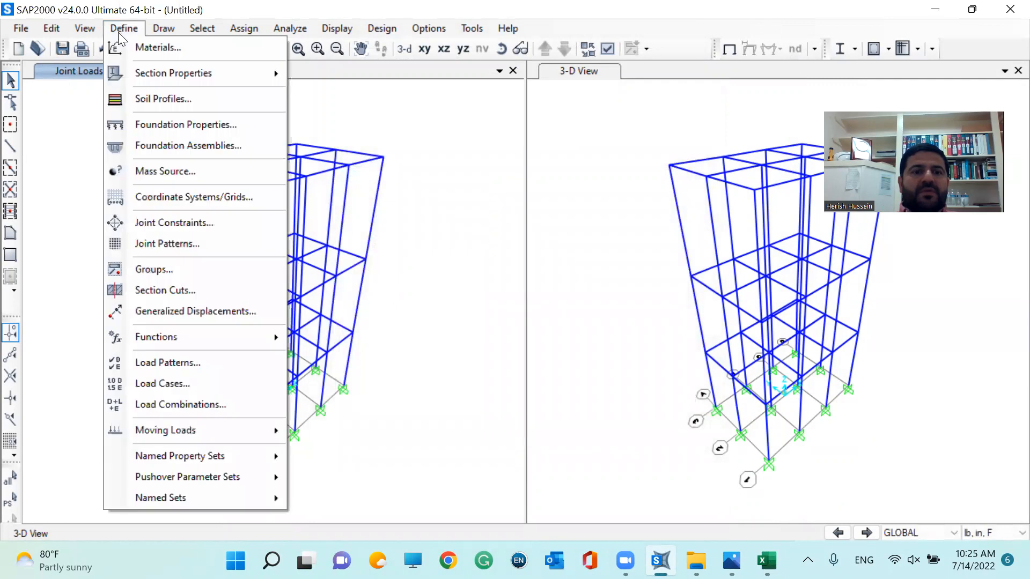
left_click(191, 385)
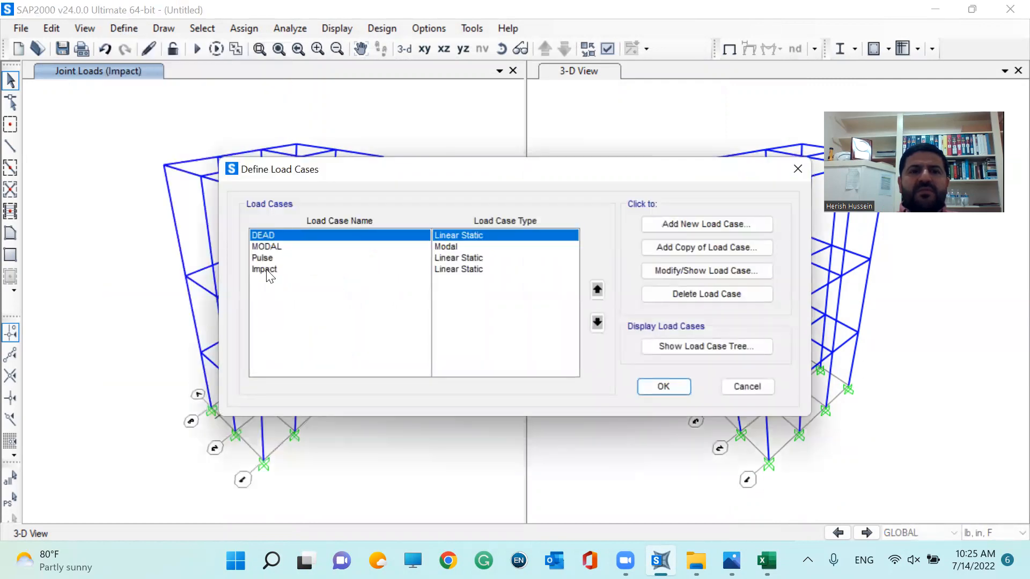
left_click(276, 247)
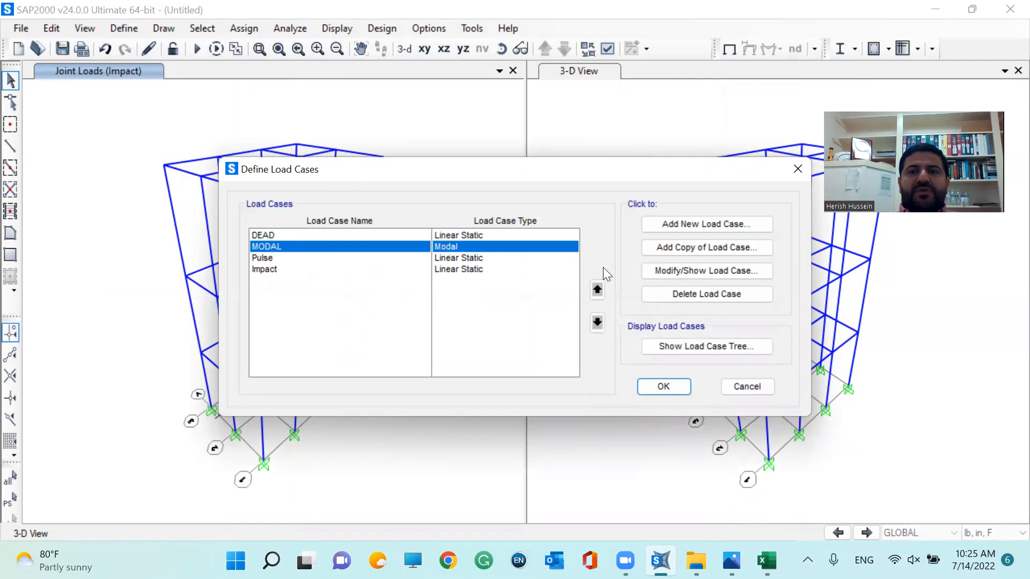
left_click(656, 271)
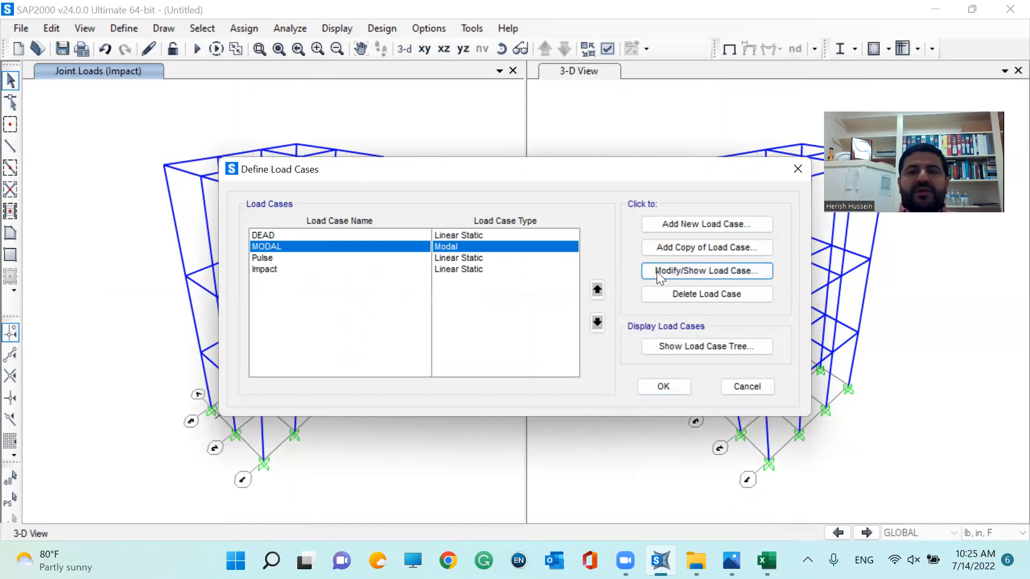
left_click(622, 161)
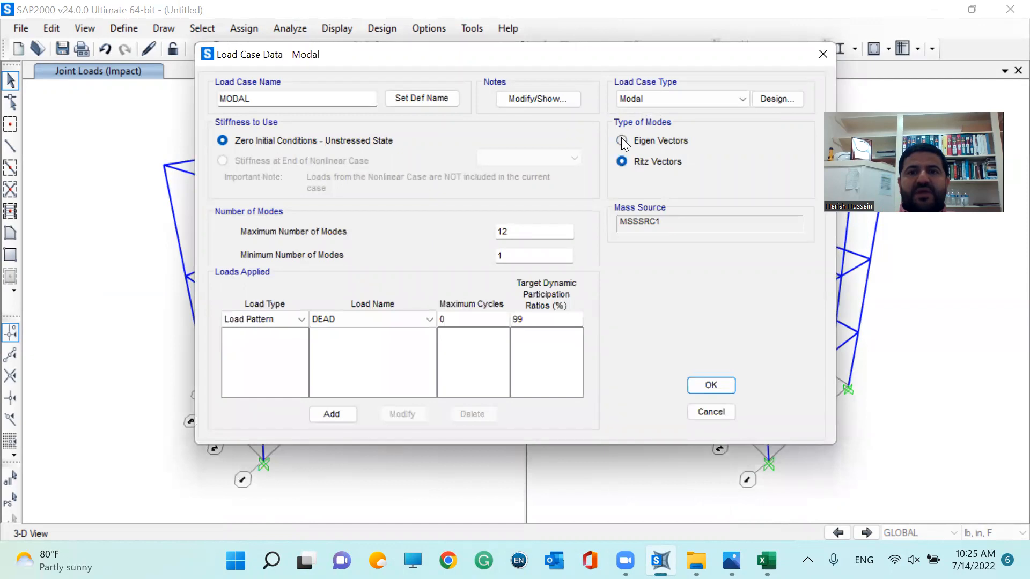
left_click_drag(542, 226, 471, 230)
type("5")
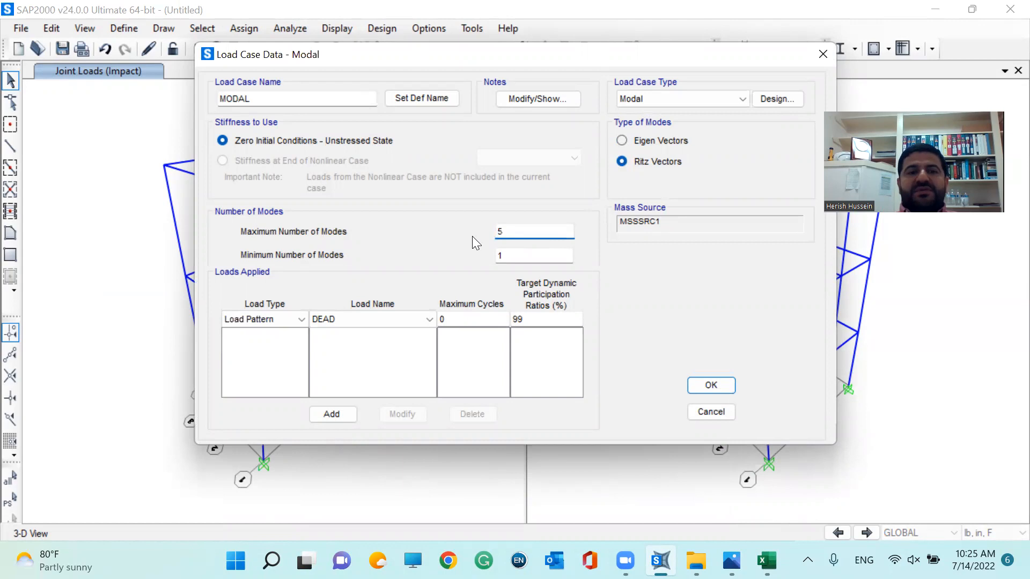
- Add an Accel load in UX to the MODAL case, accept it, and recheck the case settings
left_click(292, 317)
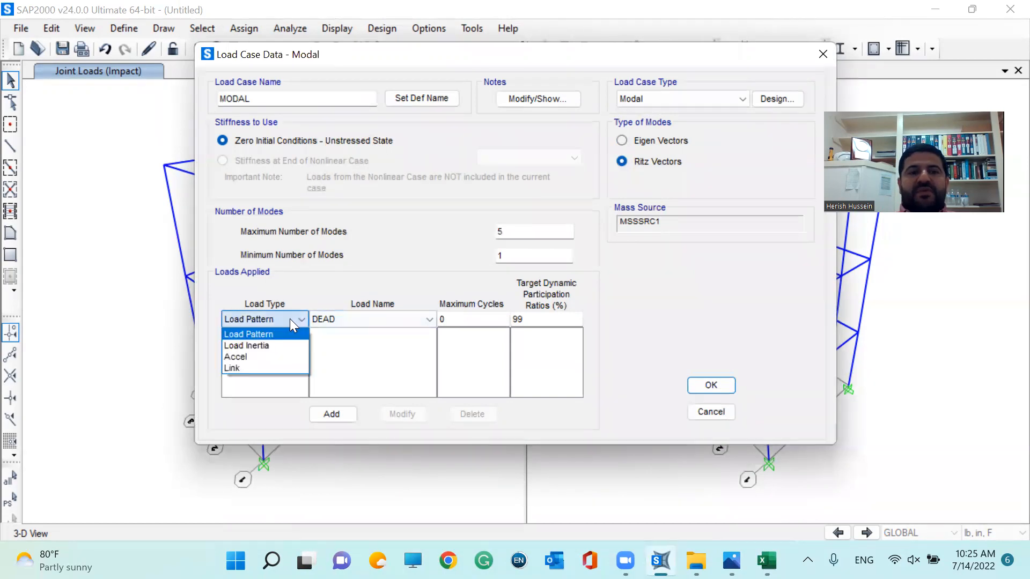
left_click(264, 358)
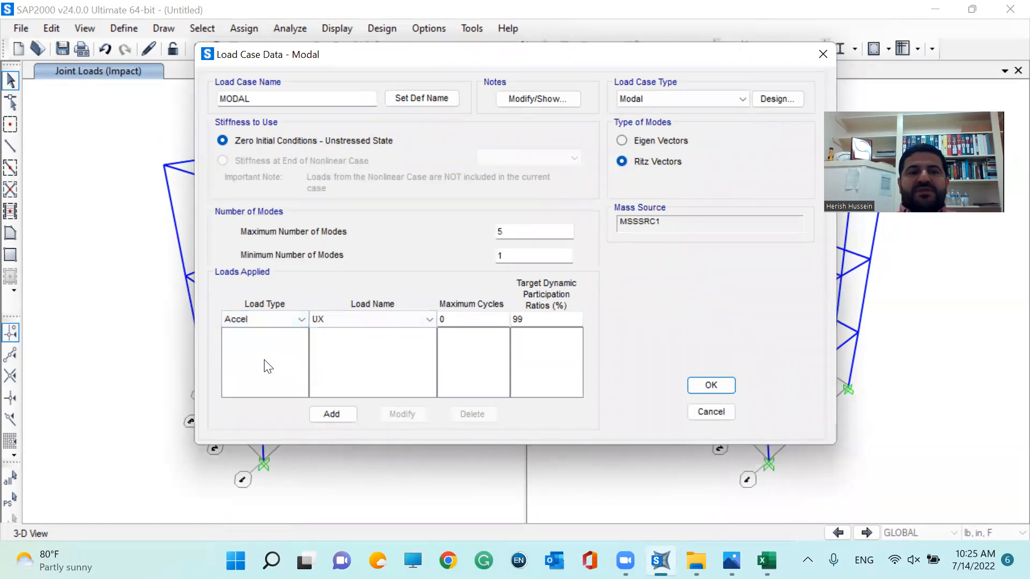
left_click(324, 412)
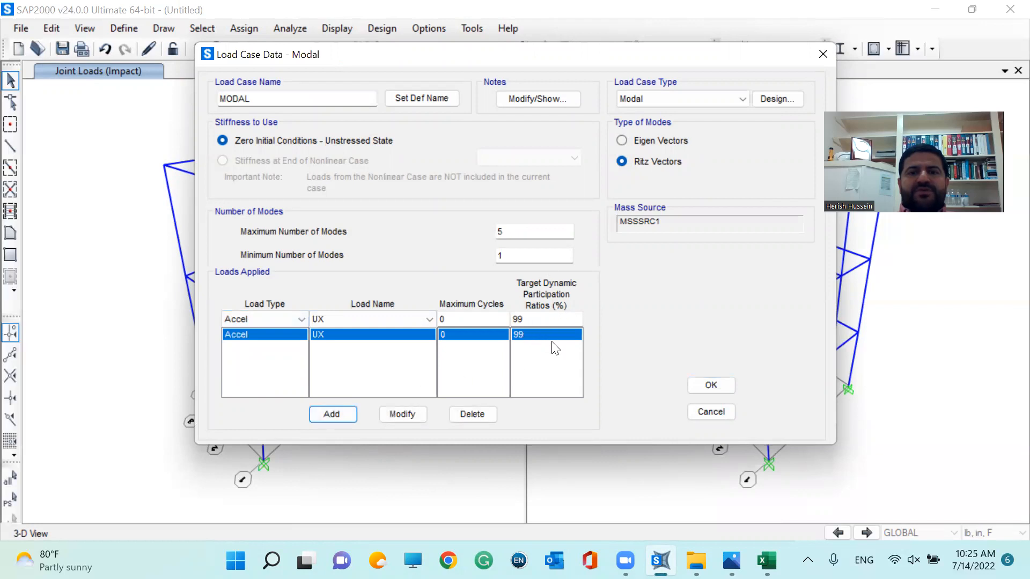
left_click(711, 384)
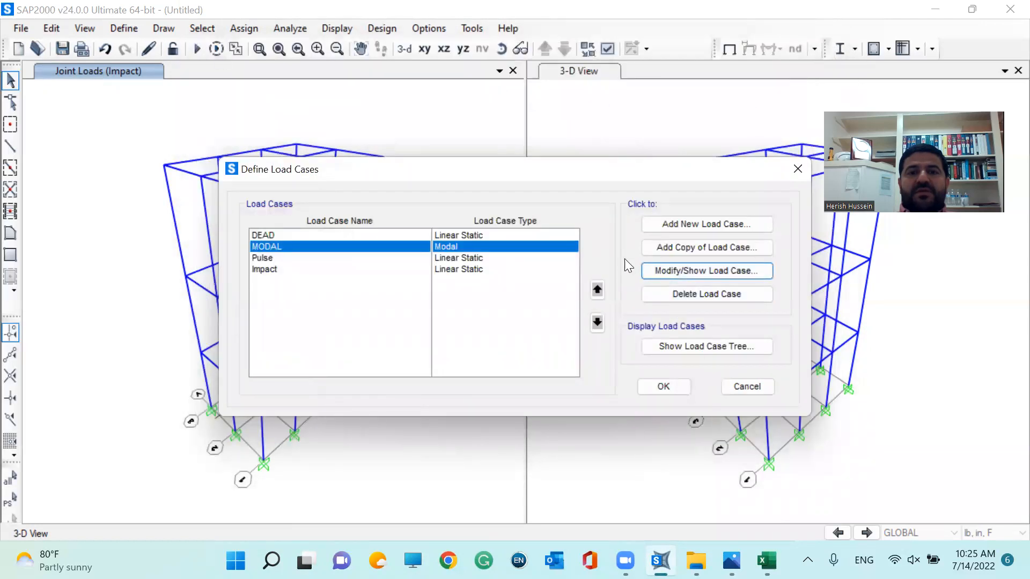
left_click(658, 269)
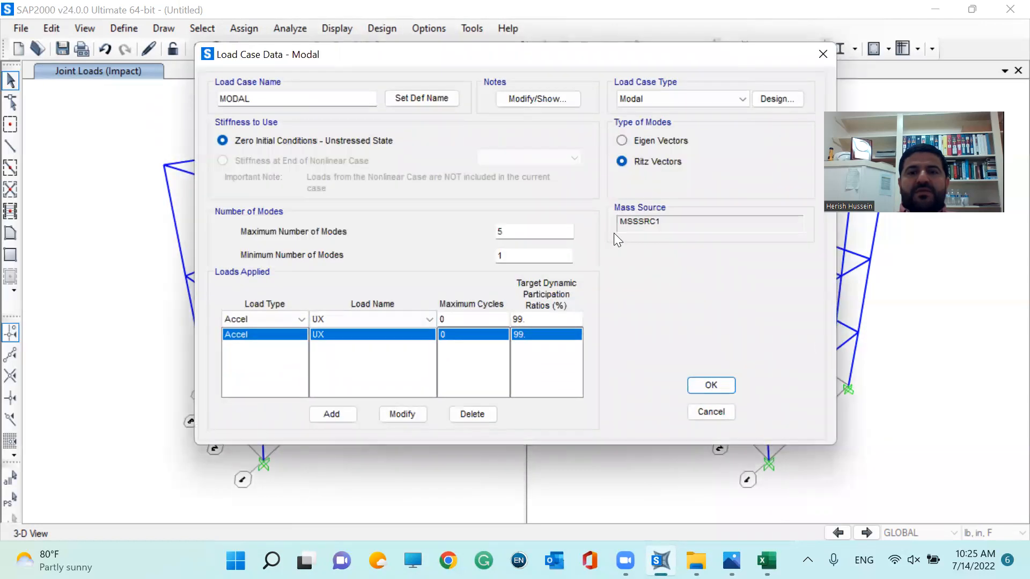
left_click(711, 385)
- Change the Pulse load case to Time History and assign the Pulse F(t) function to its Pulse load
left_click(439, 257)
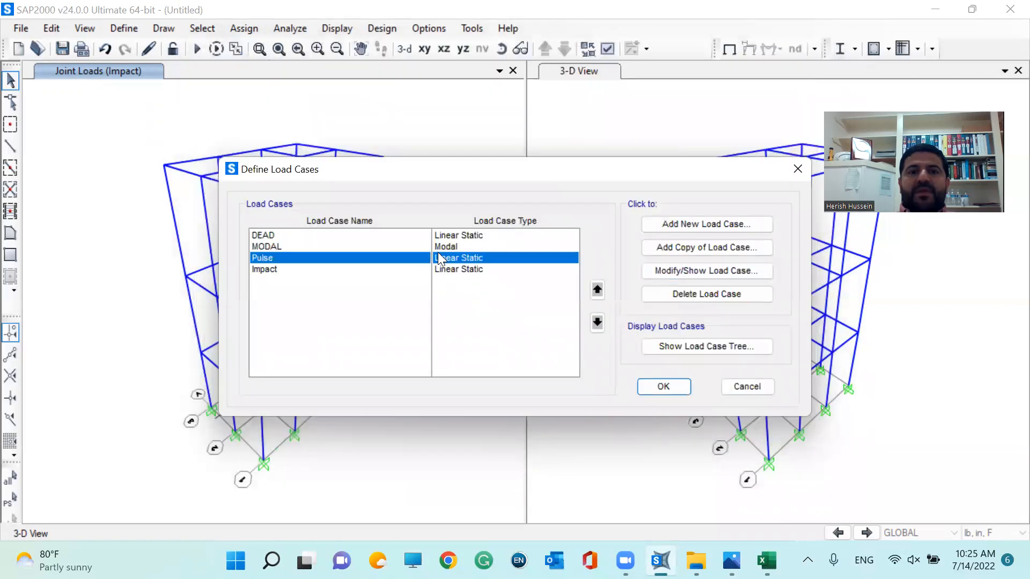
left_click(656, 272)
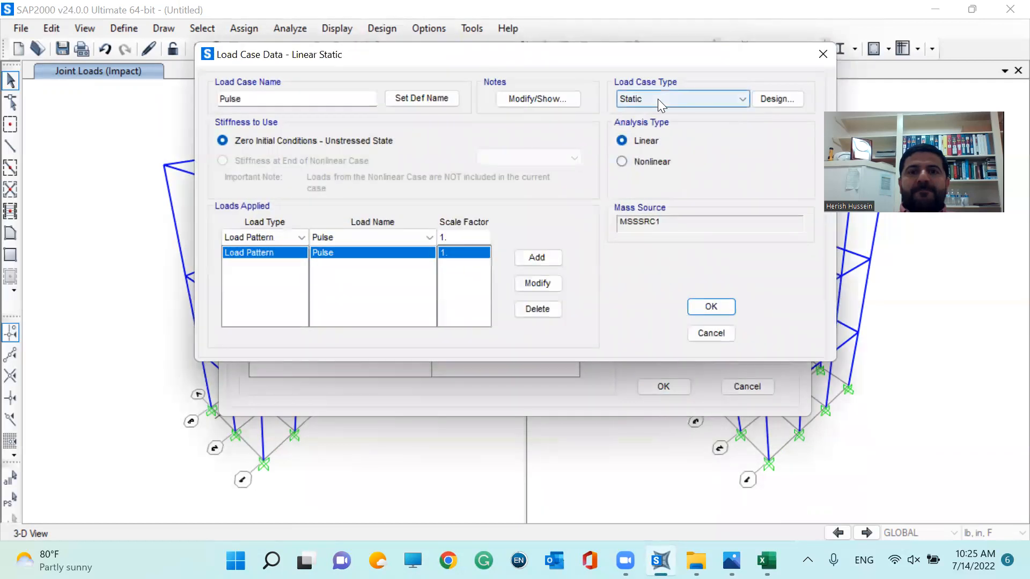
left_click(657, 99)
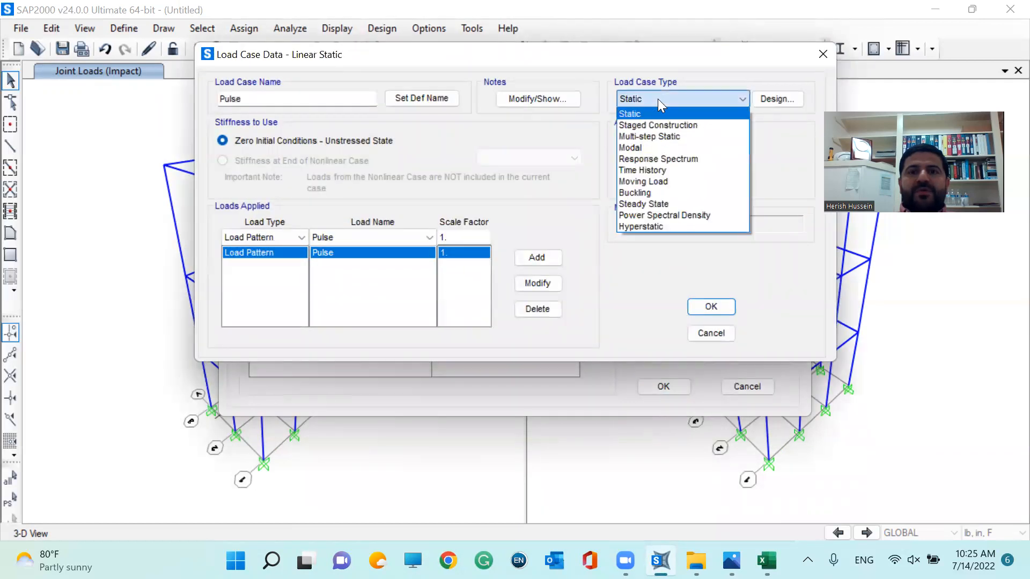
left_click(673, 169)
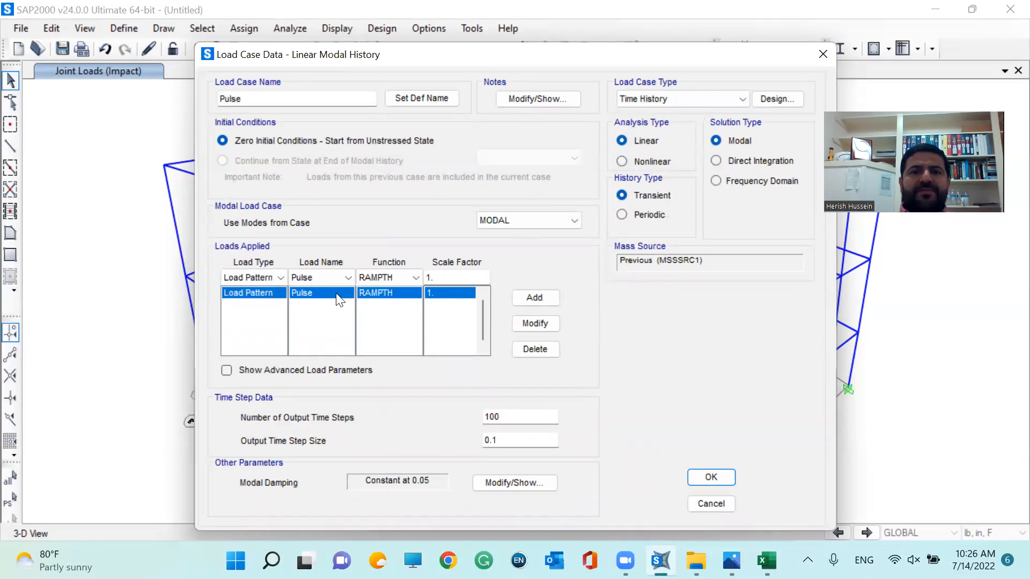
left_click(401, 280)
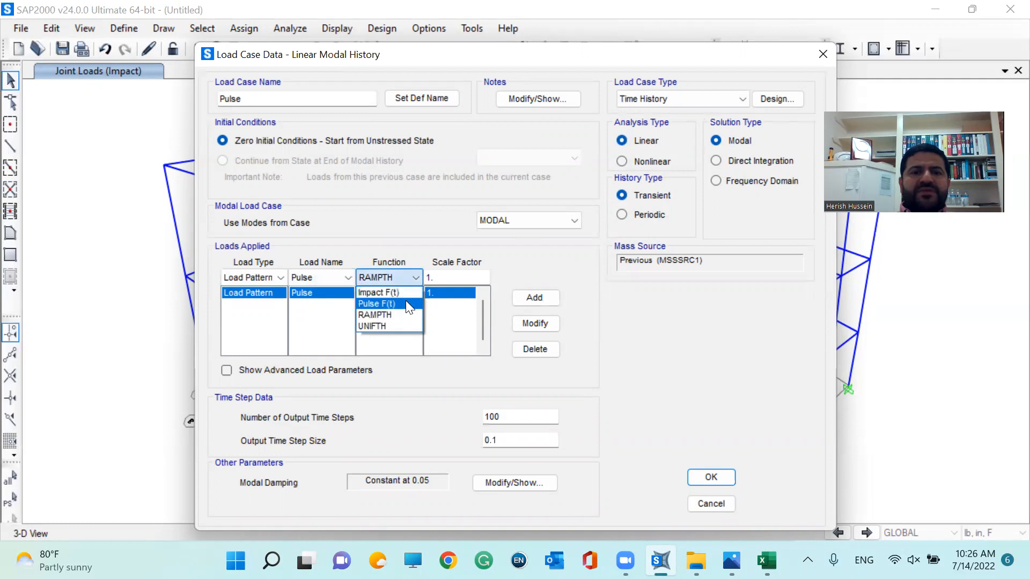
left_click(406, 303)
left_click(532, 324)
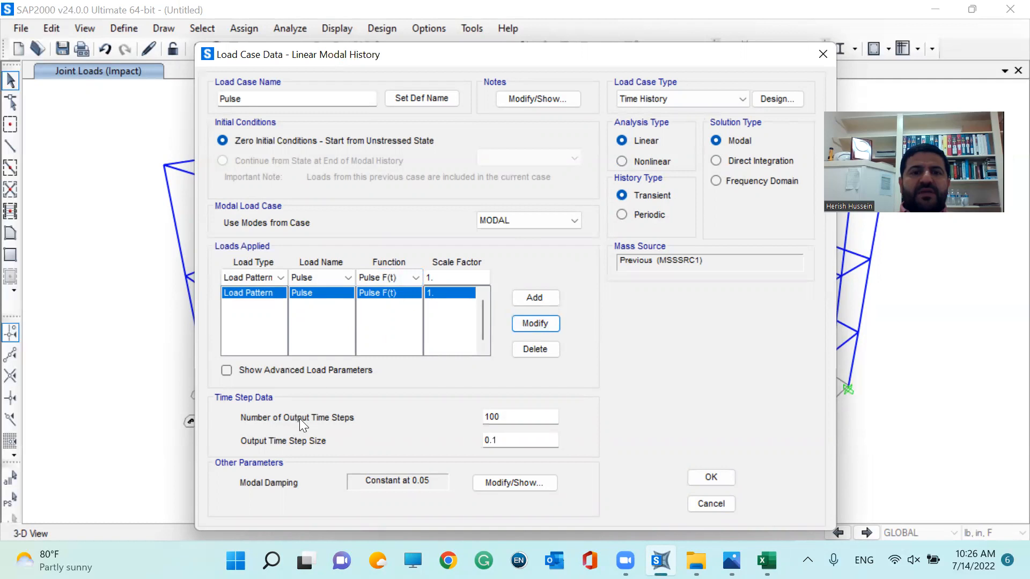
- Switch to the Forcing function workbook in Excel and check the time increment Δt in cell J1
left_click_drag(504, 442, 430, 442)
left_click(766, 561)
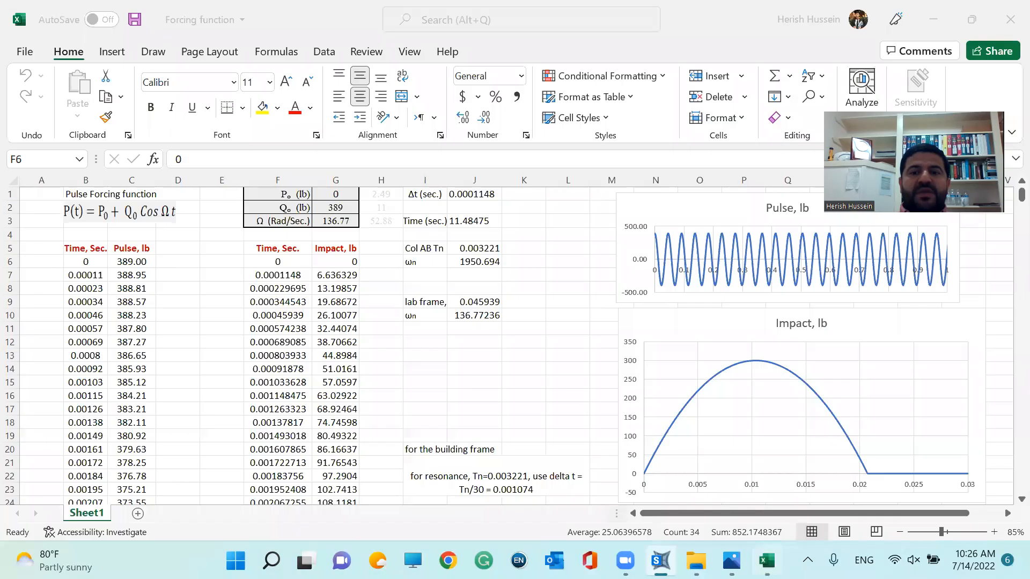
left_click(462, 196)
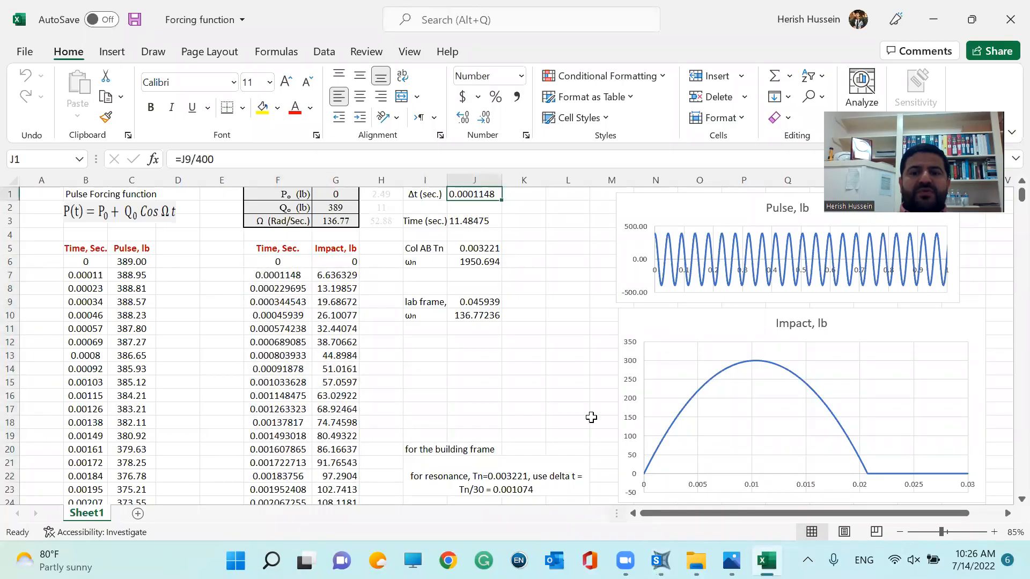
- Return to SAP2000 and set the Pulse case's output time step size to .0001148
left_click(660, 560)
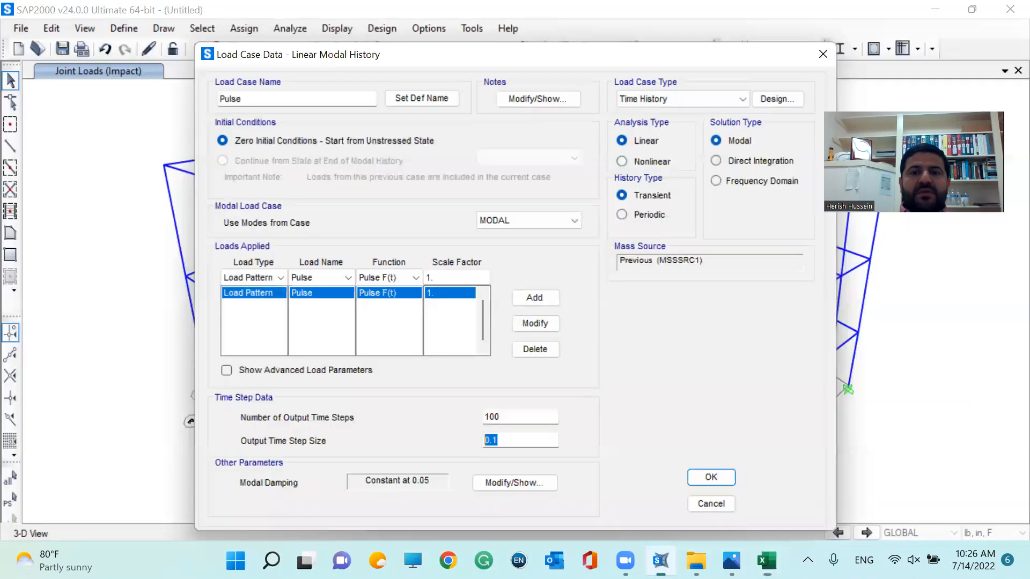
left_click_drag(501, 441, 449, 443)
type(".000")
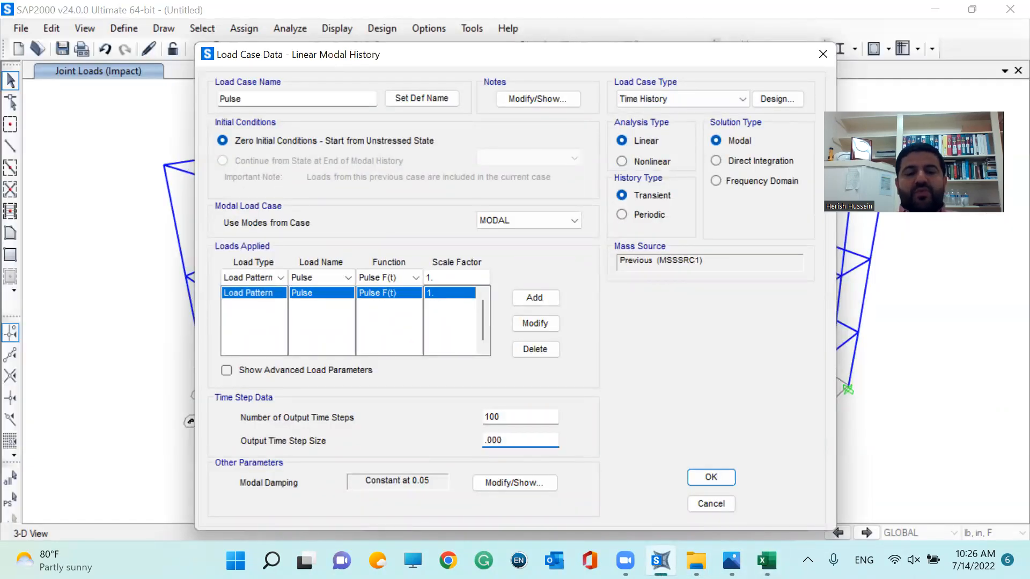
type("1148")
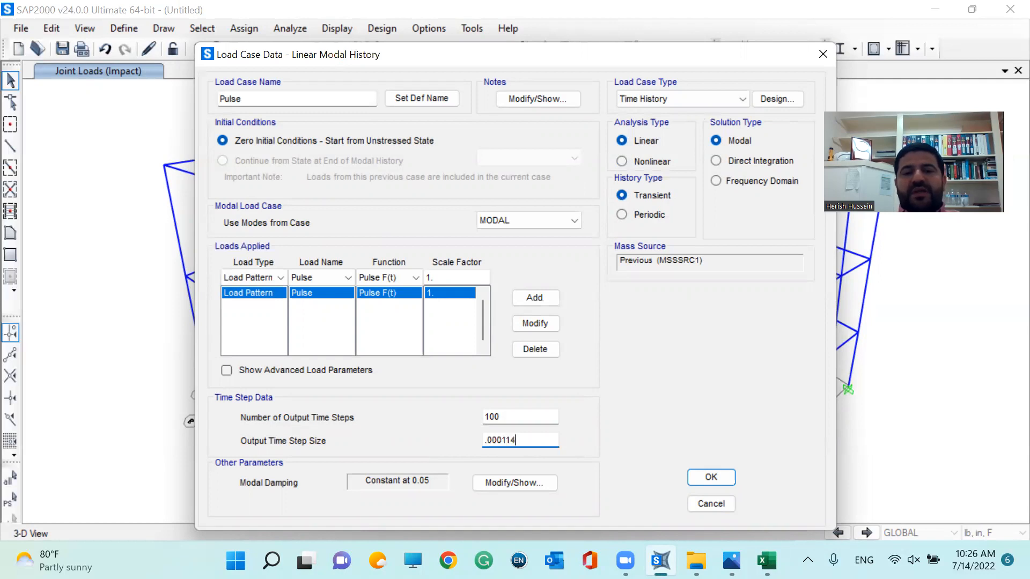
- Replace the number of output time steps for the Pulse load case
double_click(511, 417)
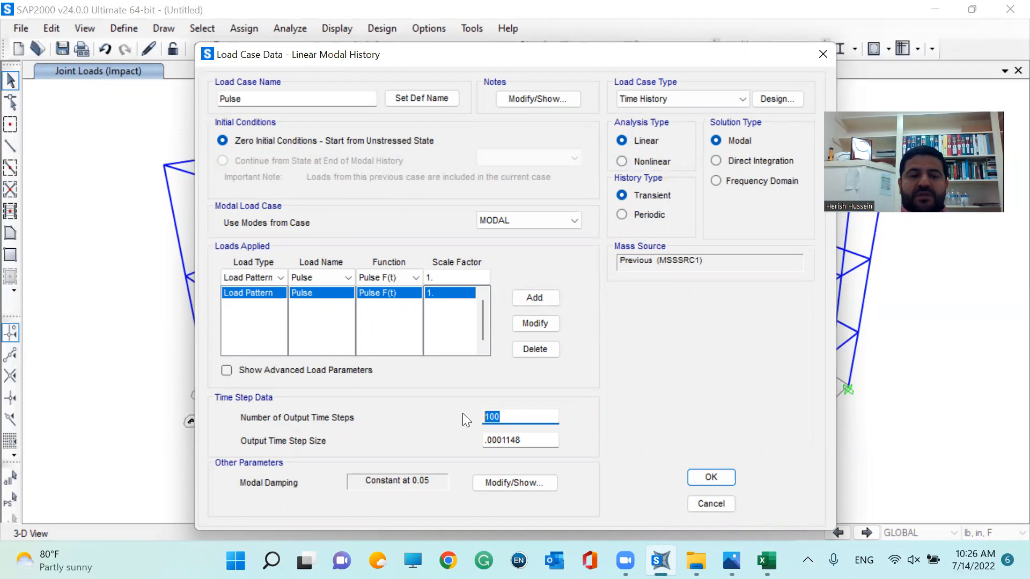
left_click(502, 416)
left_click_drag(502, 416, 427, 413)
type("5")
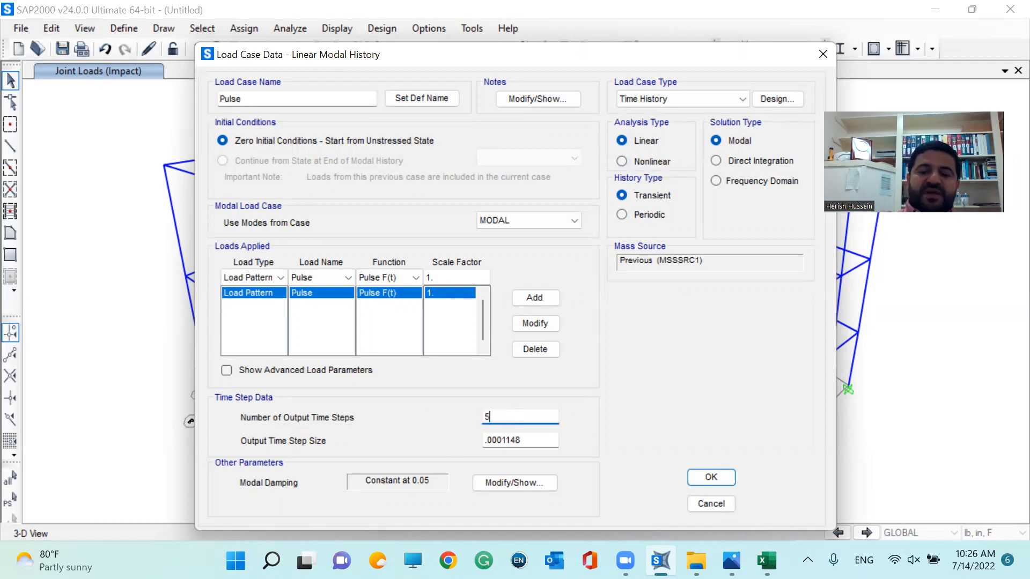
- Set the Pulse load case's number of output time steps to the result of 5/.0001148
type("/.000")
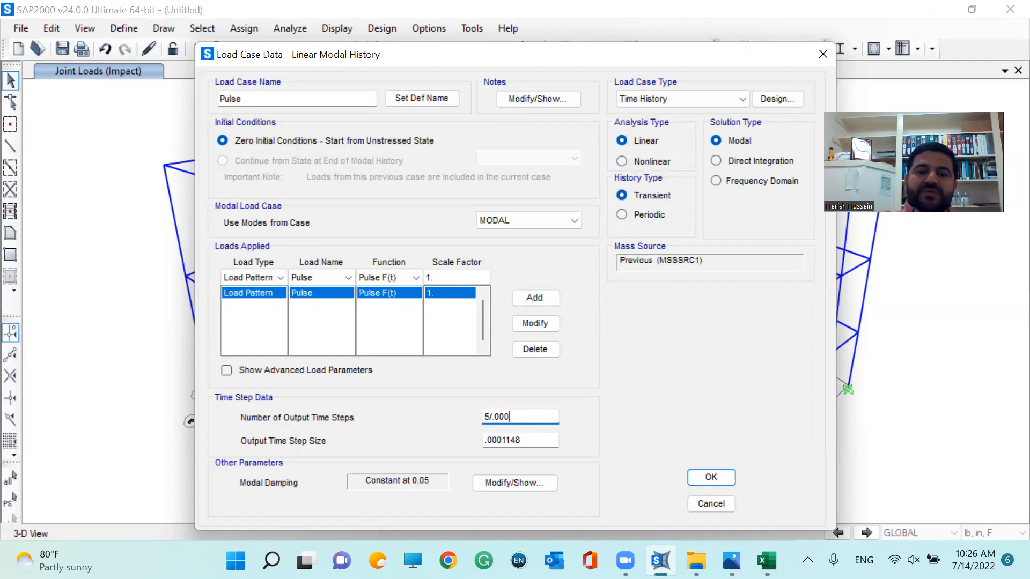
type("1148")
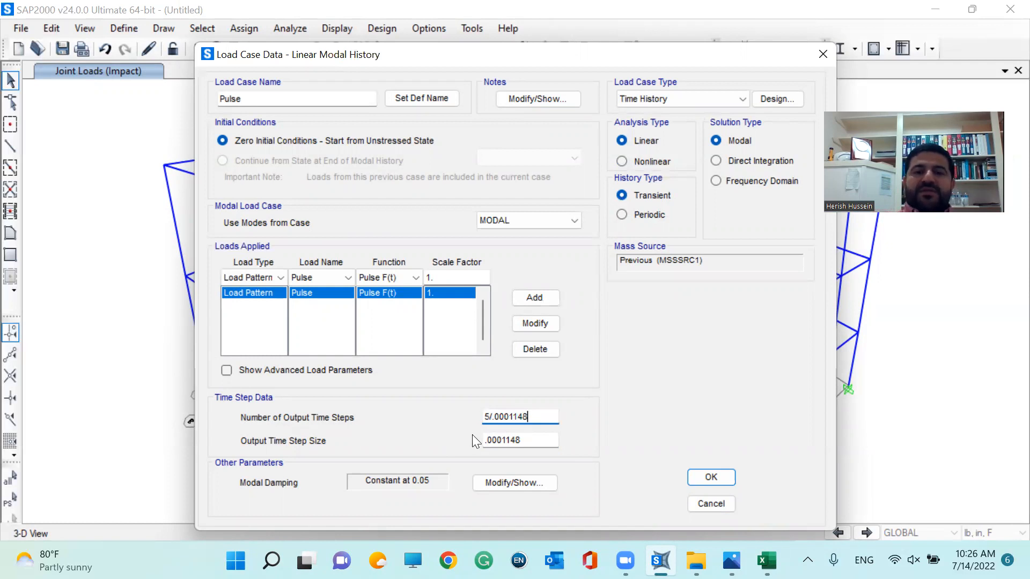
left_click(524, 440)
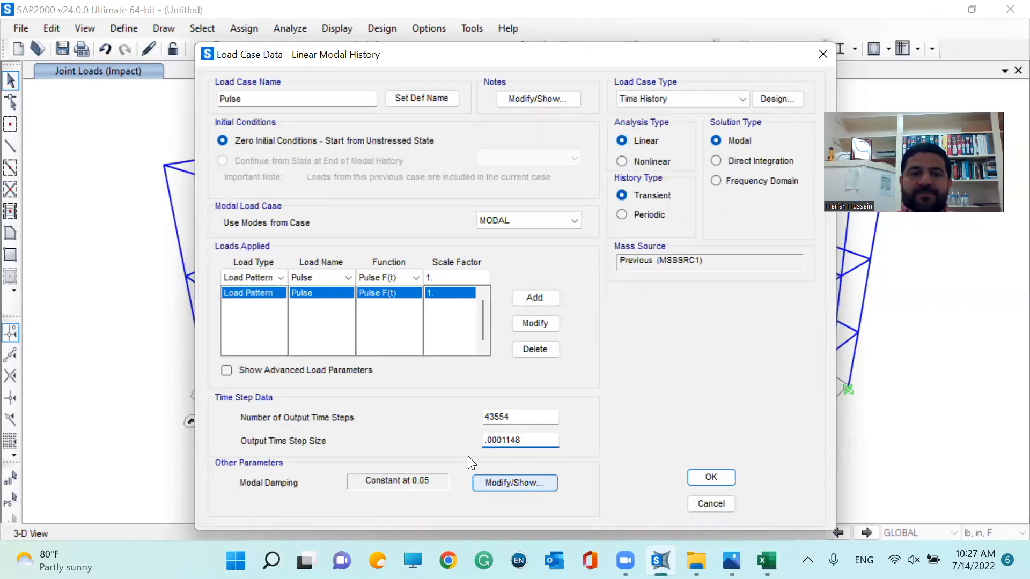
- Set constant modal damping for all modes to 0.002 in the Pulse load case and accept the case
key("Tab")
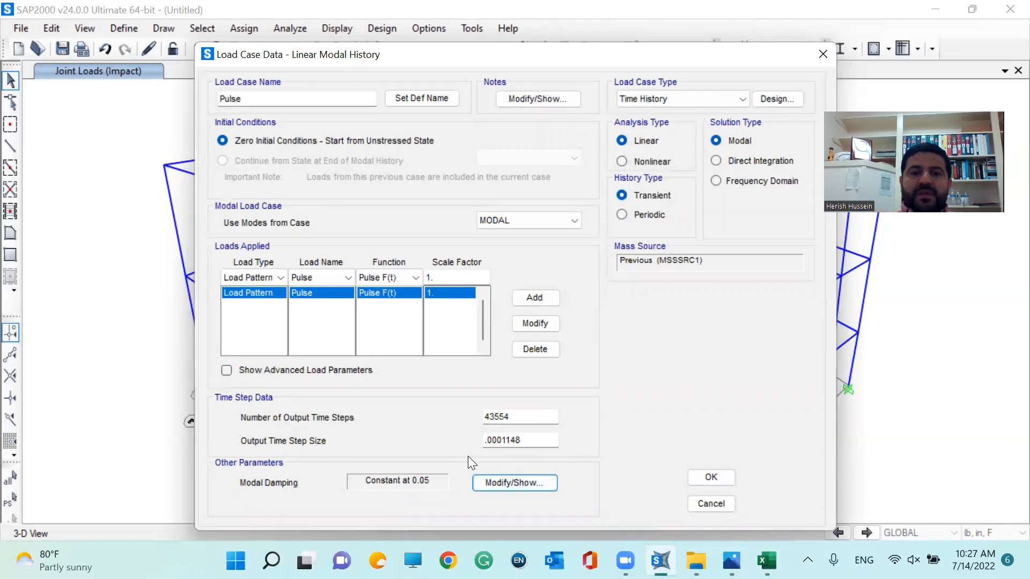
key("Return")
left_click(648, 200)
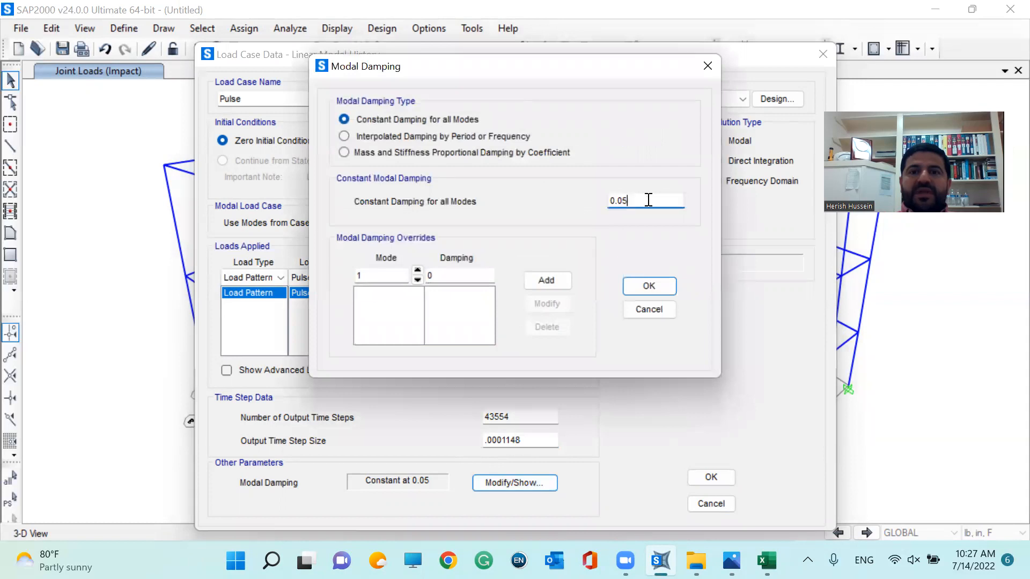
left_click_drag(623, 200, 640, 199)
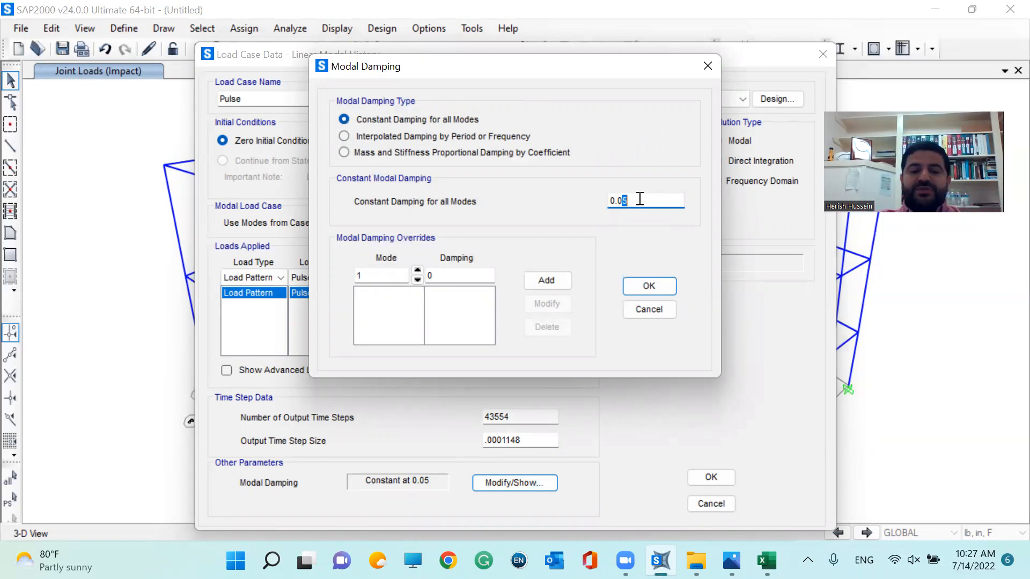
type("001")
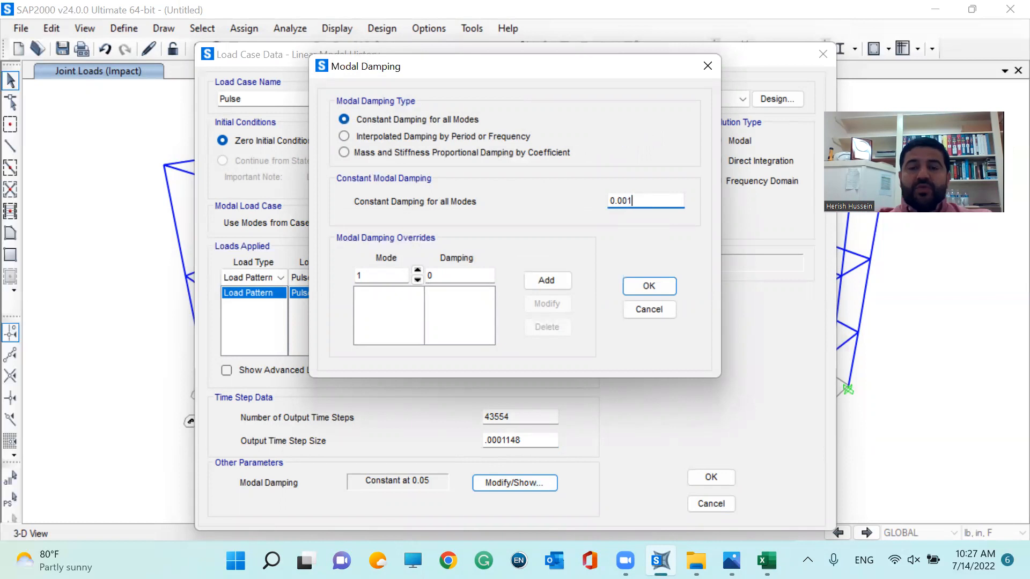
key("BackSpace")
type("2")
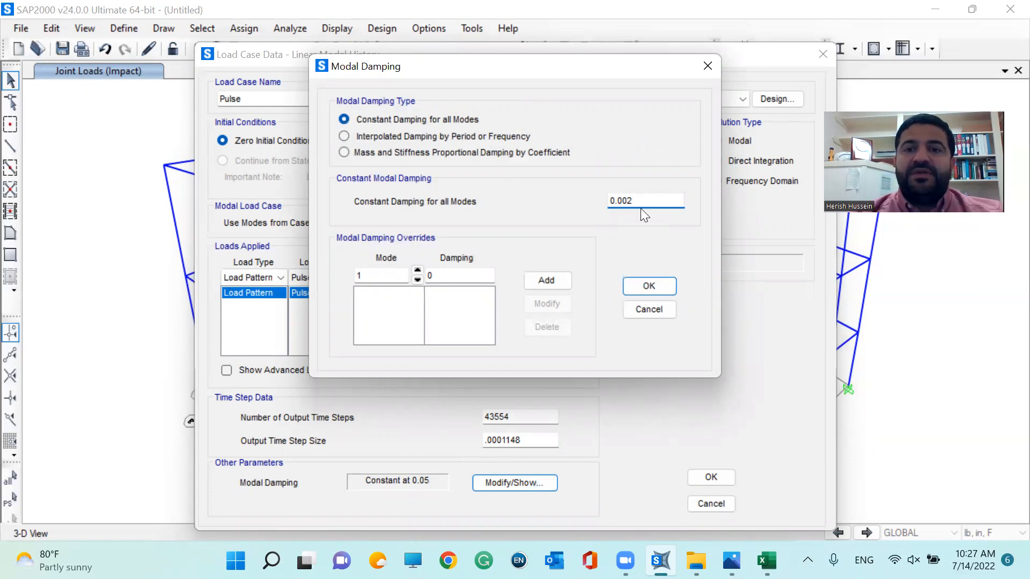
left_click(645, 288)
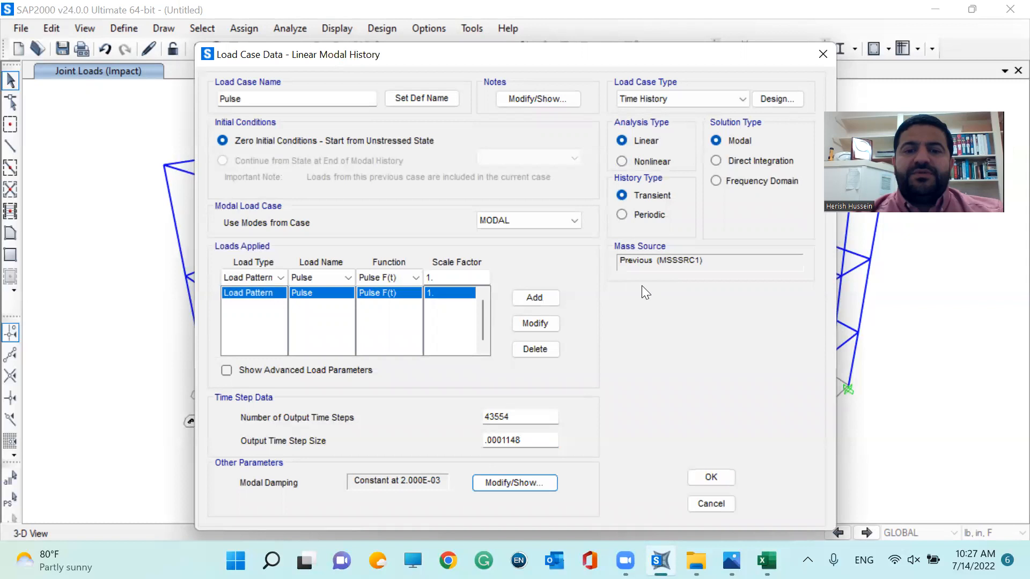
left_click(709, 476)
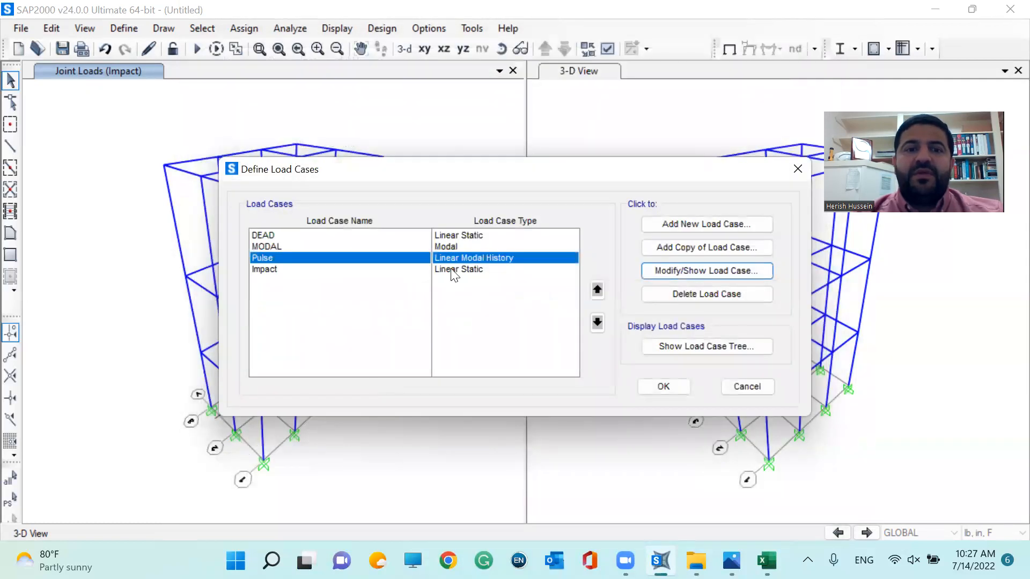
- Change the Impact load case to the Time History type and apply function Impact F(t) to its load pattern
left_click(452, 270)
left_click(681, 269)
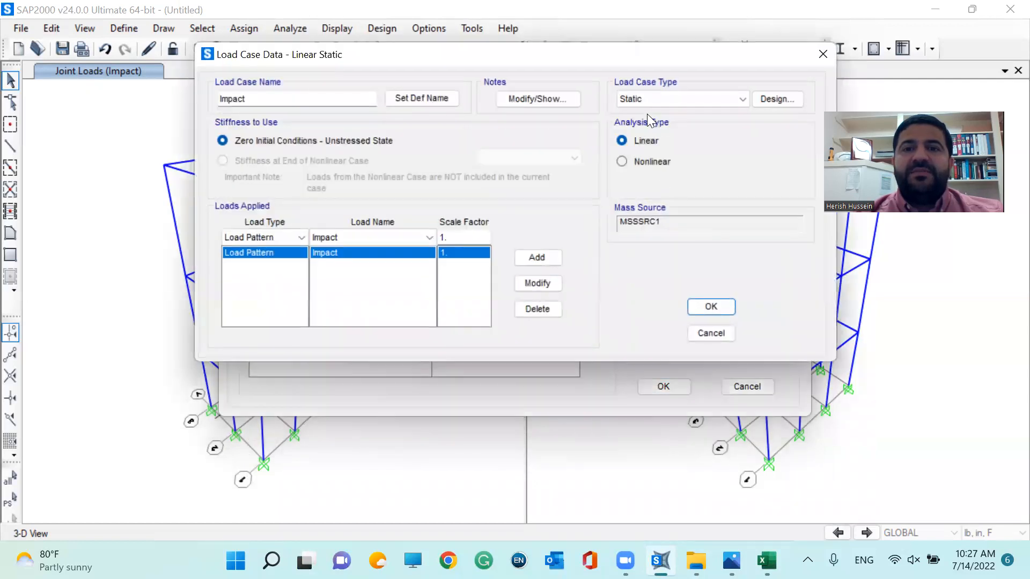
left_click(647, 101)
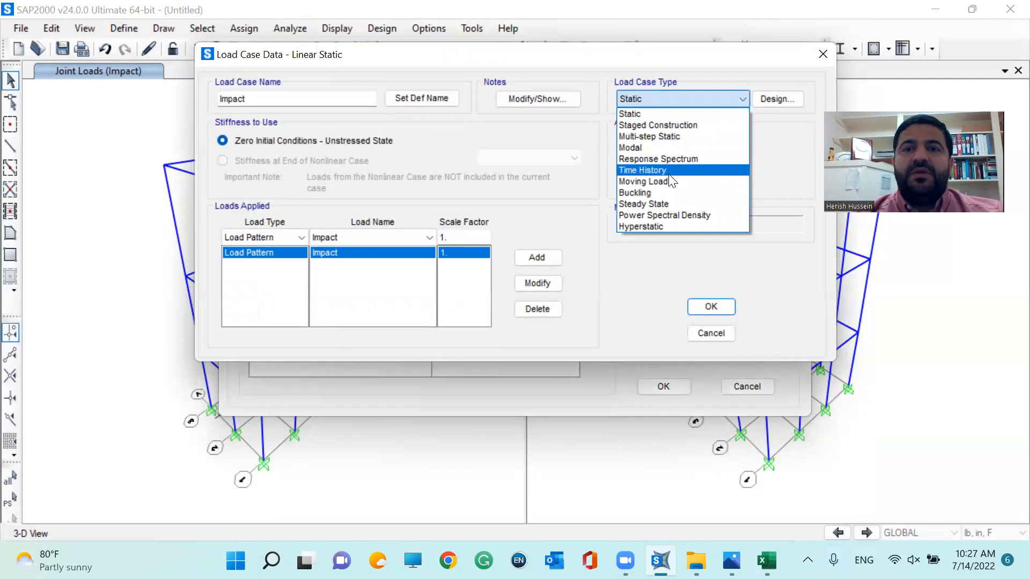
left_click(669, 171)
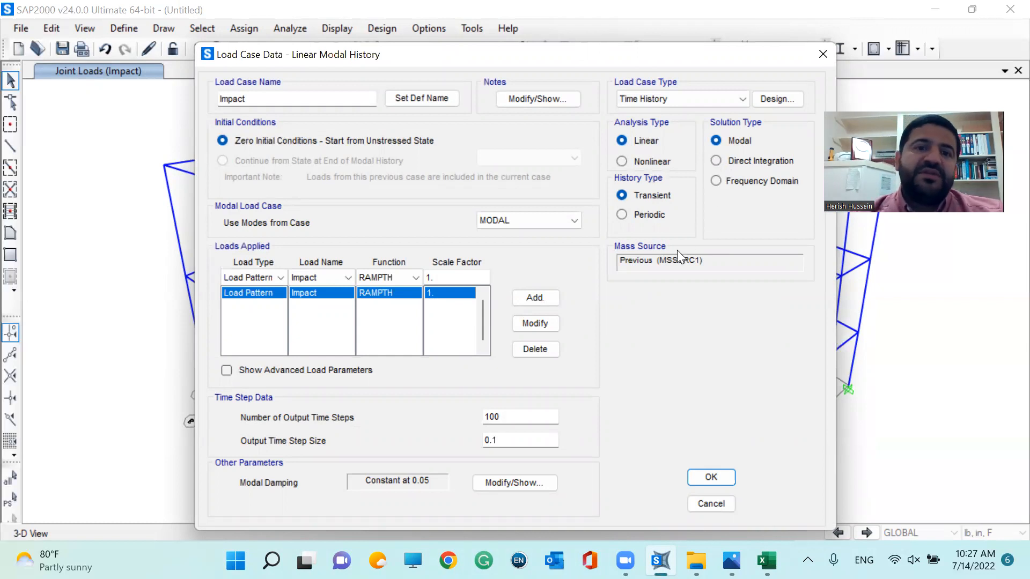
left_click(383, 279)
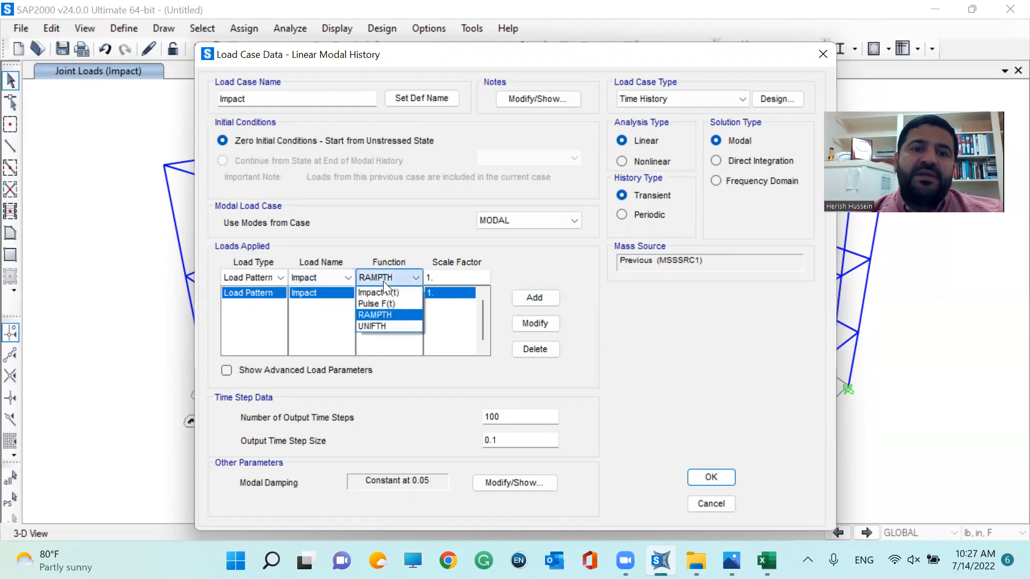
left_click(388, 291)
left_click(533, 323)
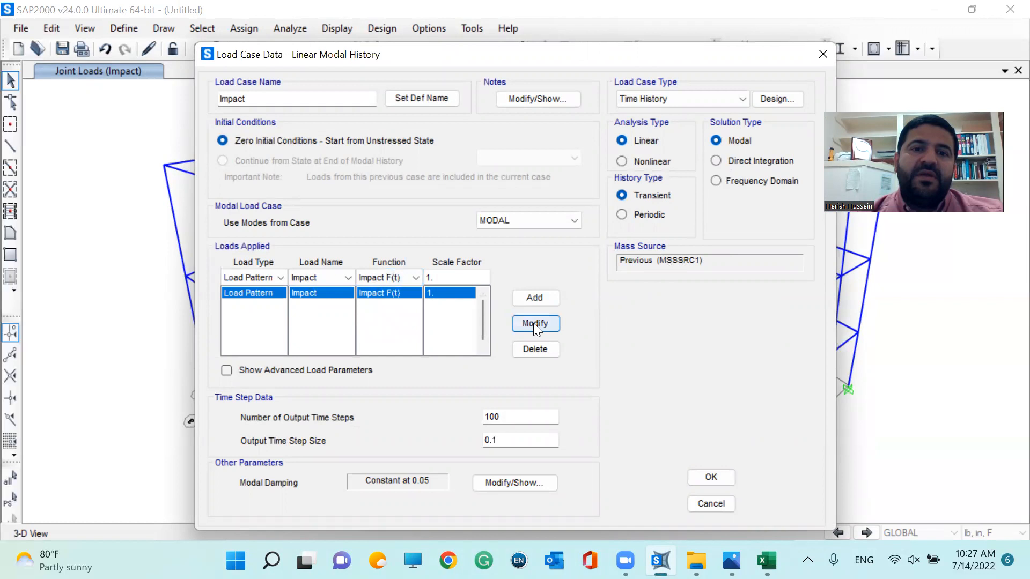
- Set the Impact case's output time step size to .0001148 and its number of output time steps to 5/0.0001148
double_click(506, 438)
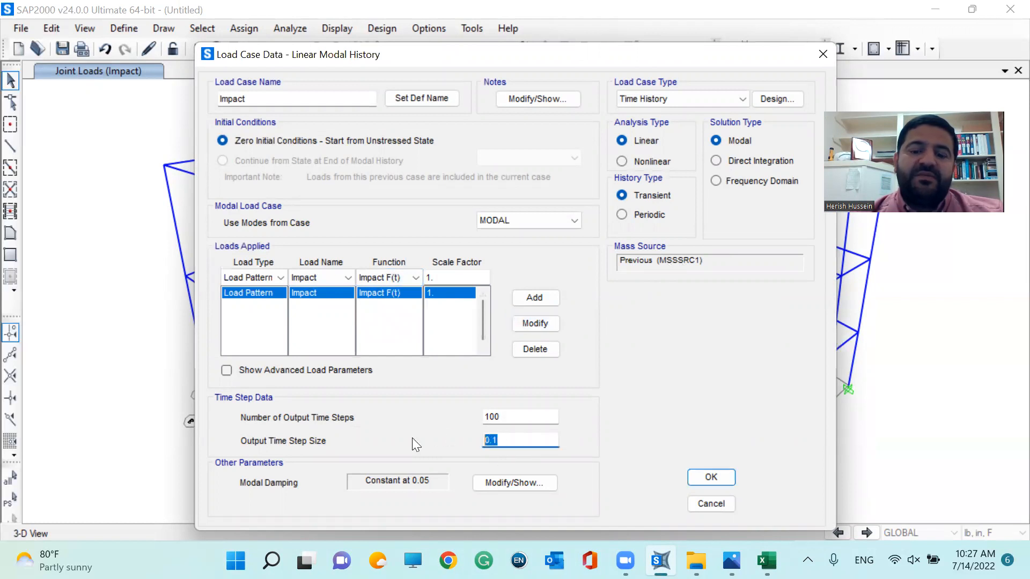
type(".0001148")
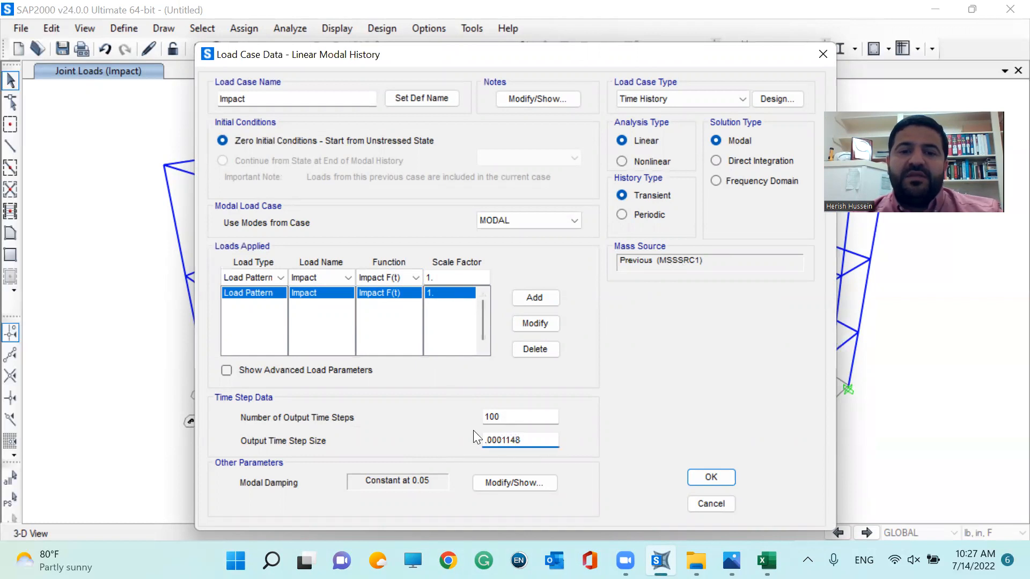
double_click(480, 418)
type("5")
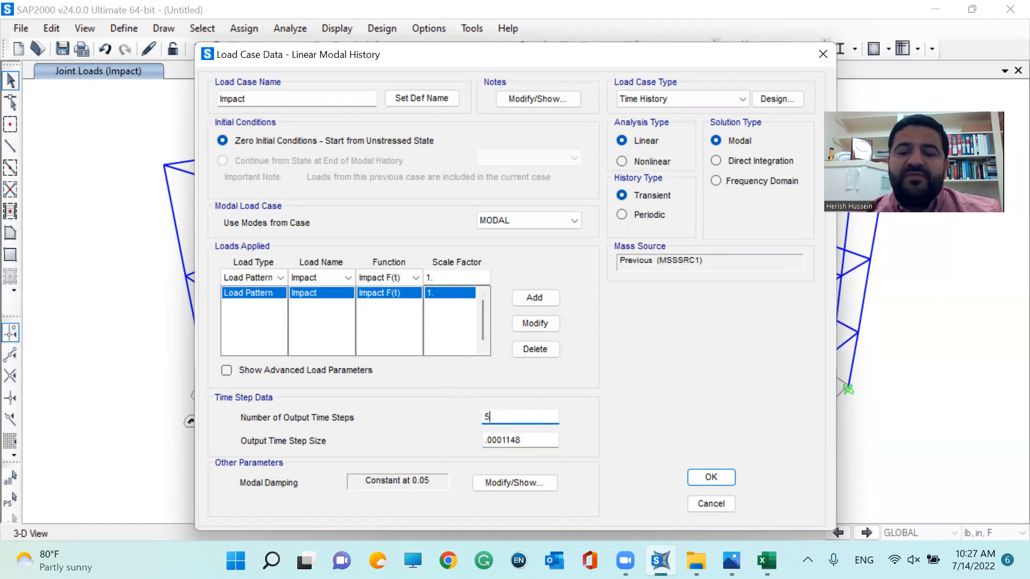
type("/0")
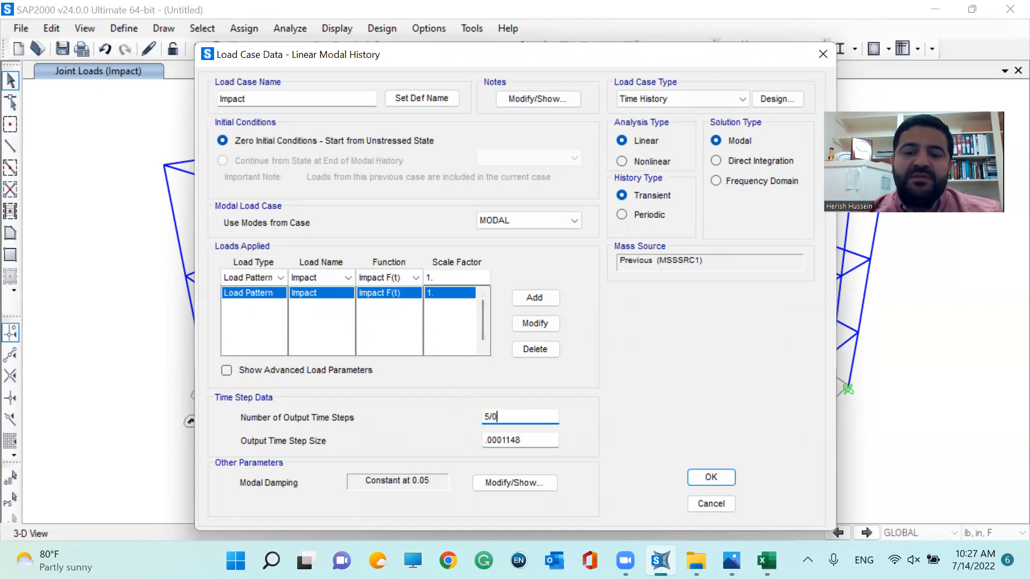
type(".0001148")
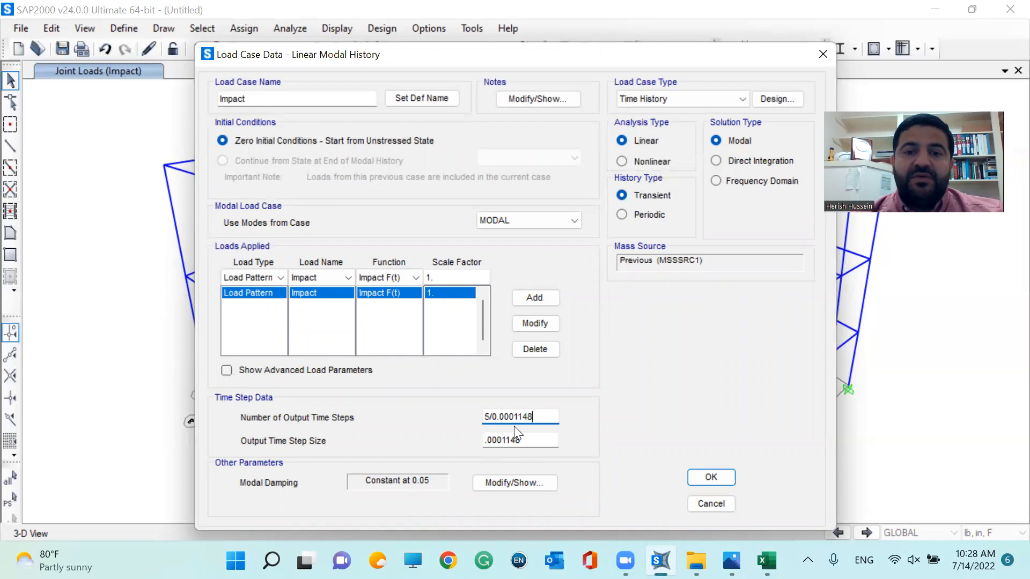
left_click(523, 441)
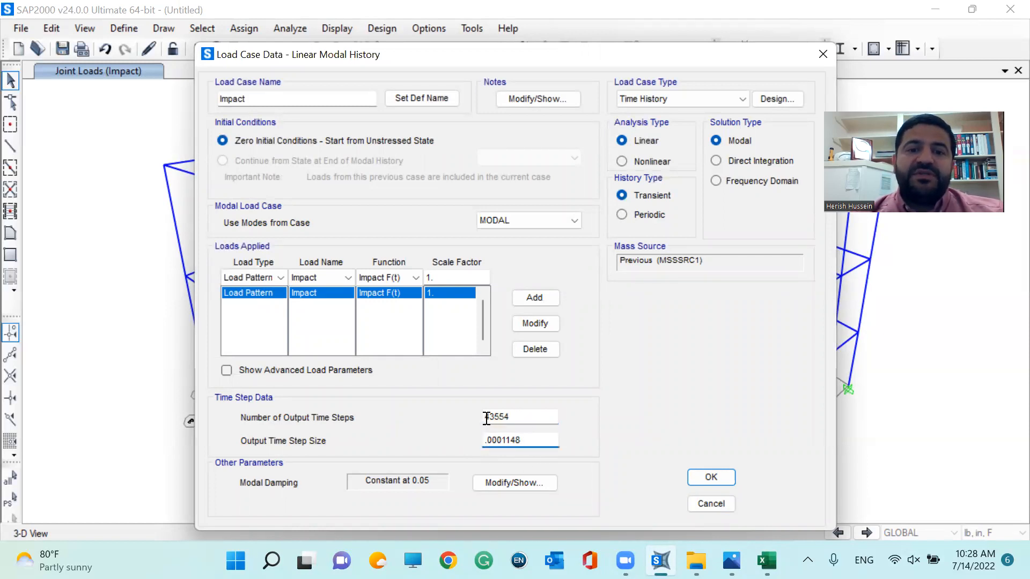
left_click_drag(487, 419, 512, 418)
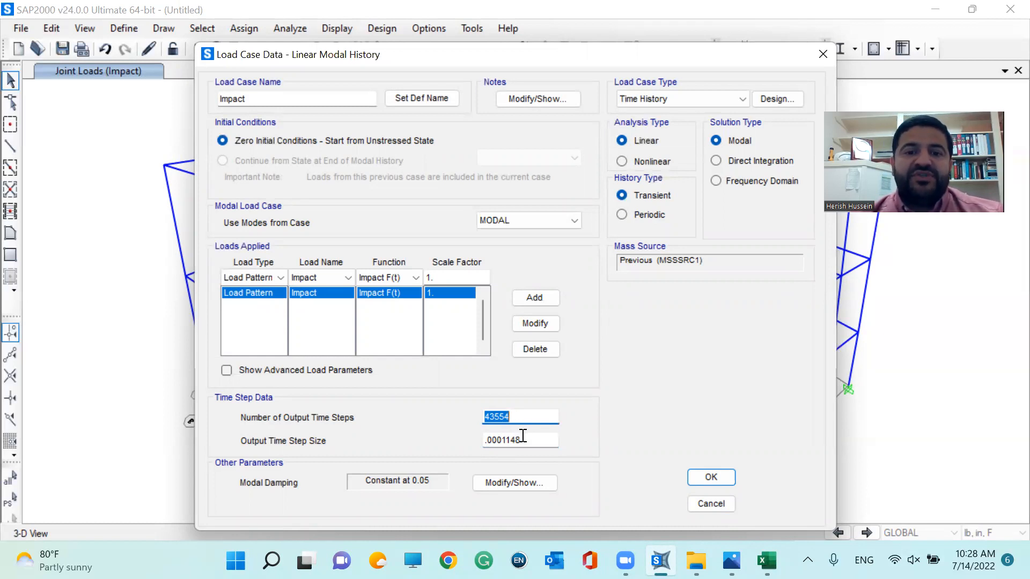
left_click(522, 439)
- Set the Impact case's constant modal damping for all modes to 0.002 and accept the load case definitions
left_click(515, 482)
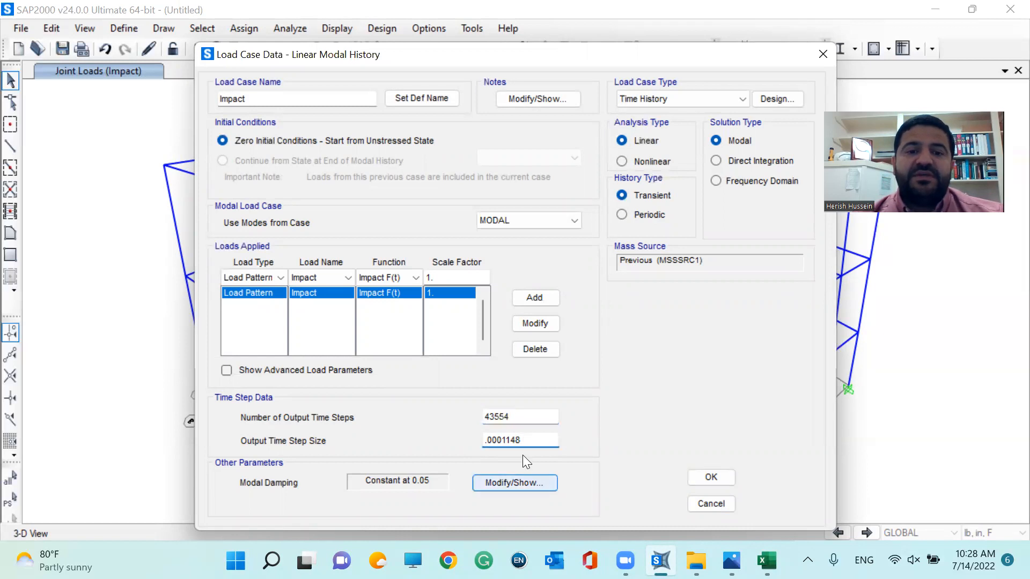
left_click_drag(622, 204, 649, 201)
type("02")
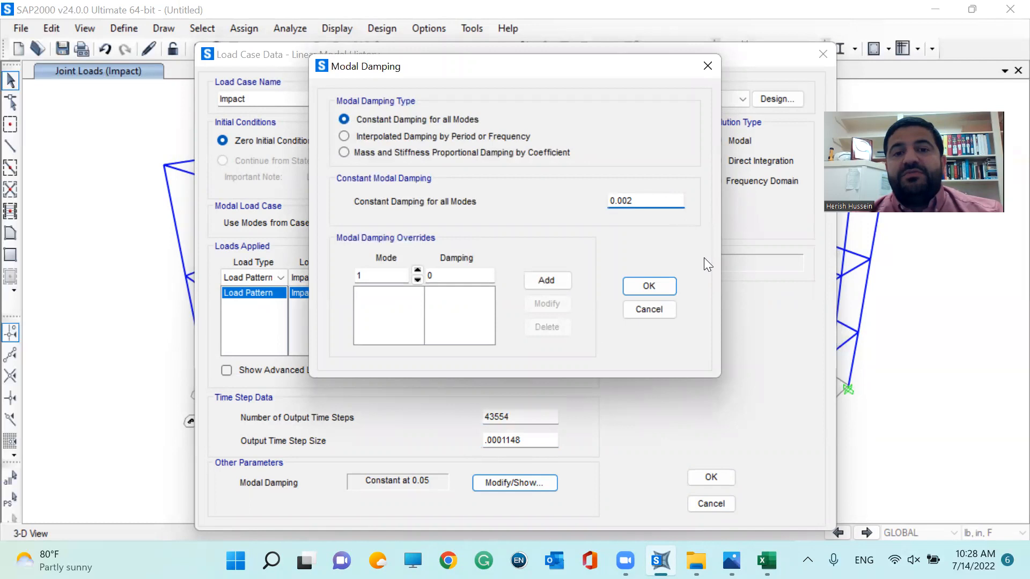
left_click(662, 290)
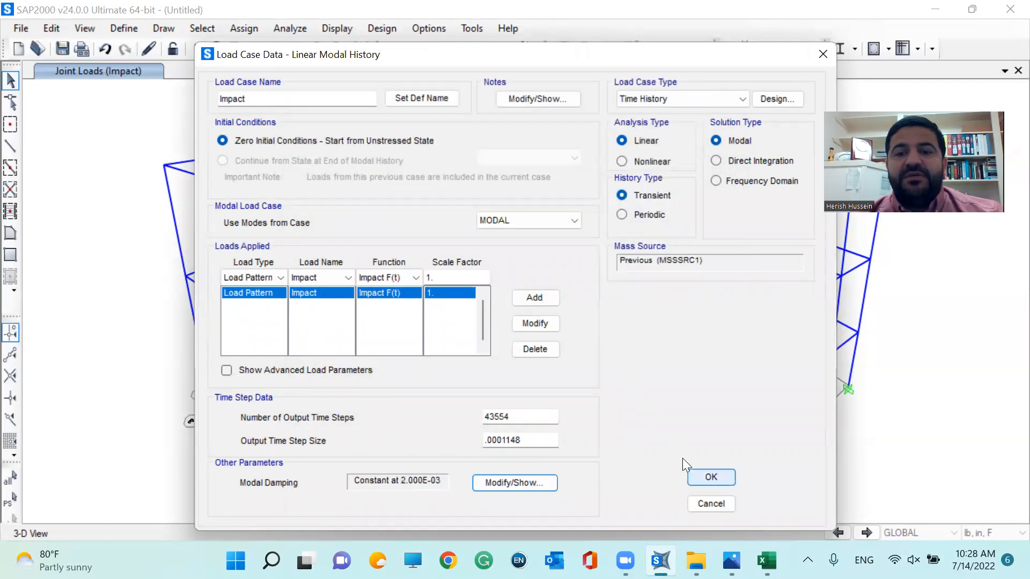
left_click(703, 475)
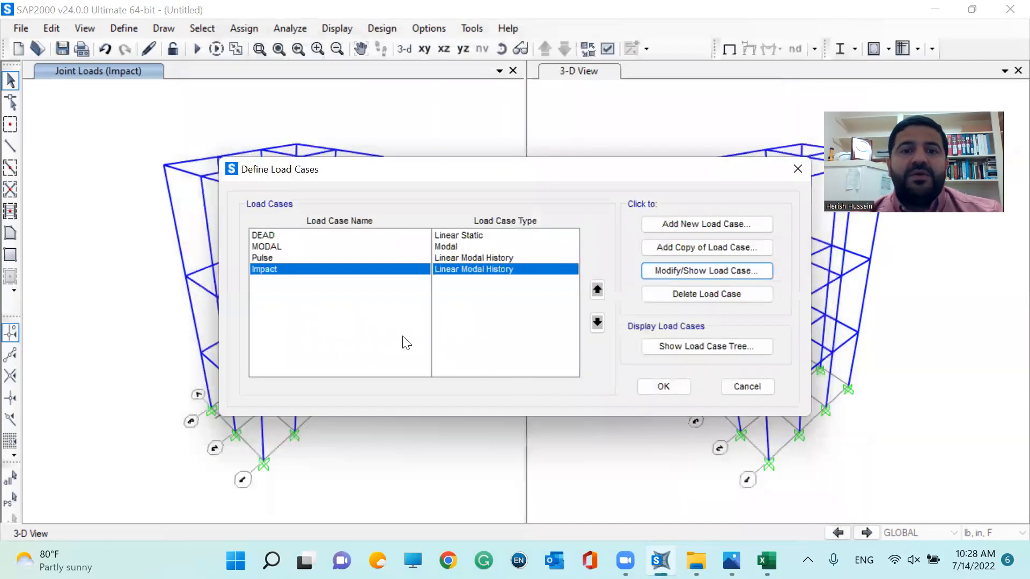
left_click(662, 387)
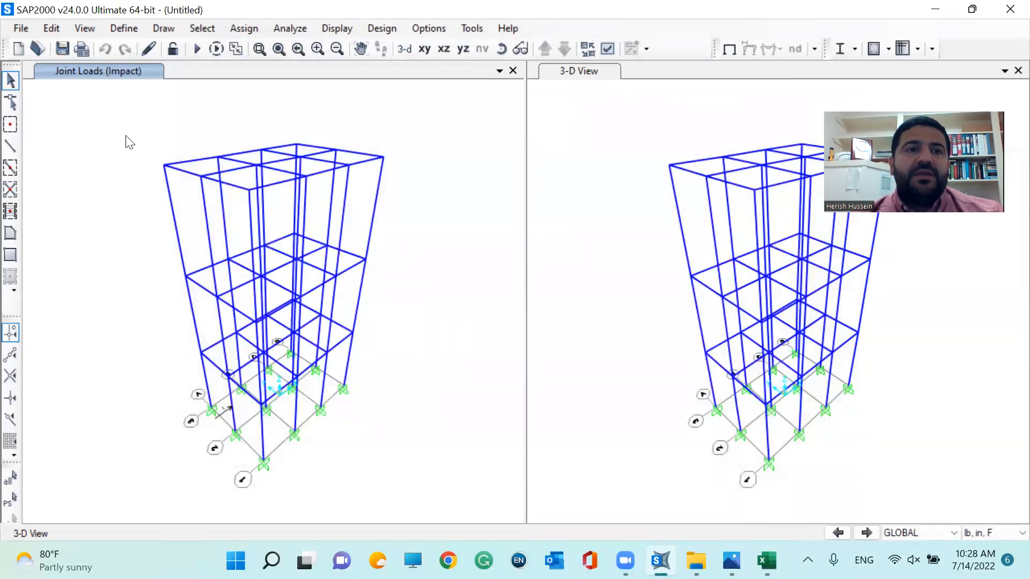
- Check which mass contributions the mass source MSSSRC1 includes
left_click(129, 30)
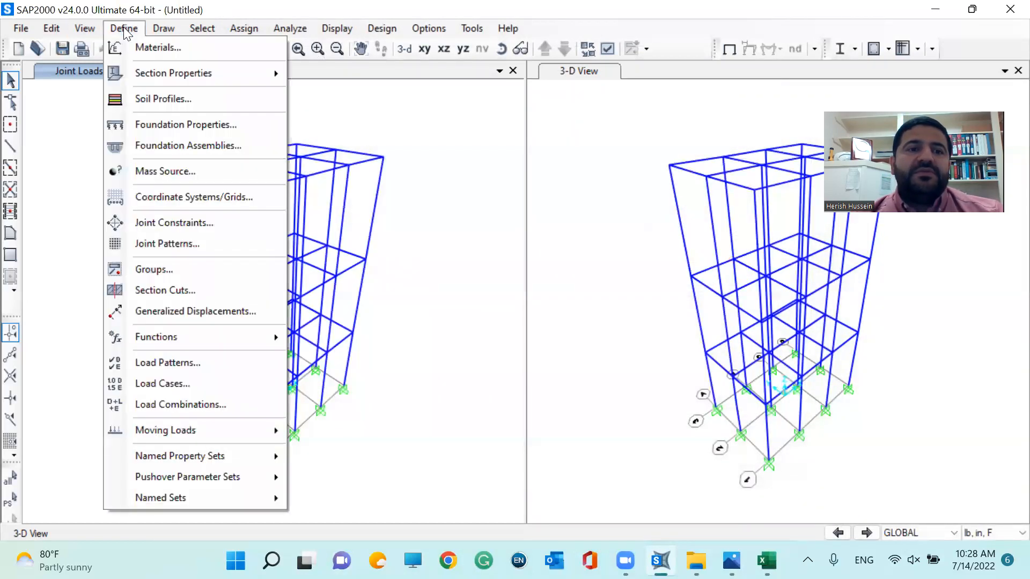
left_click(179, 170)
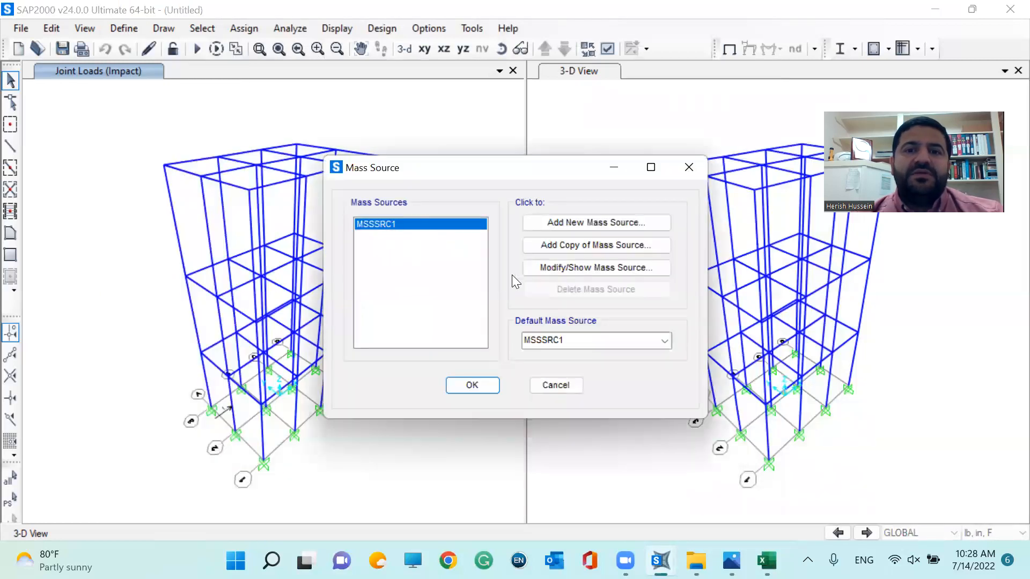
left_click(530, 268)
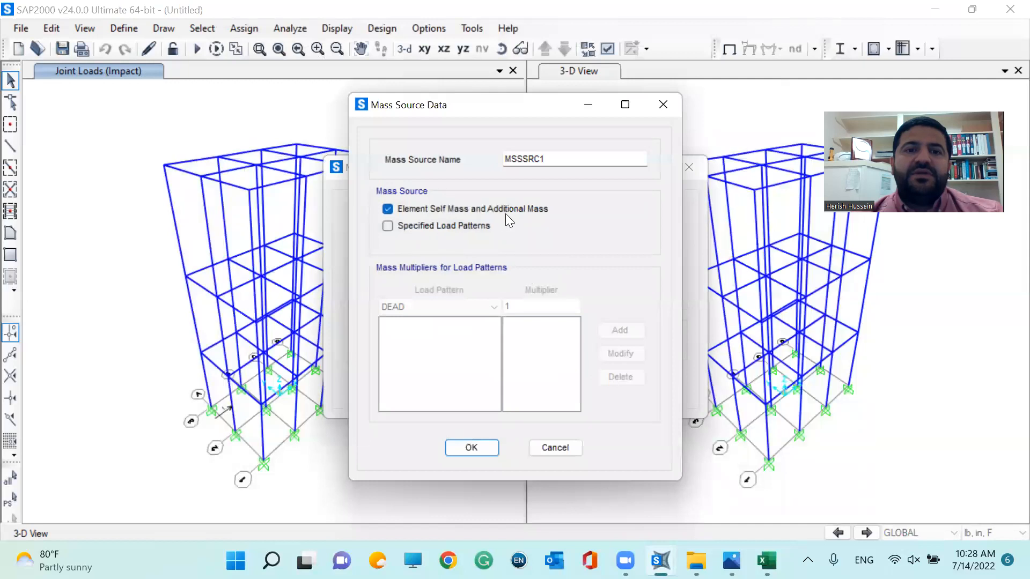
left_click(469, 449)
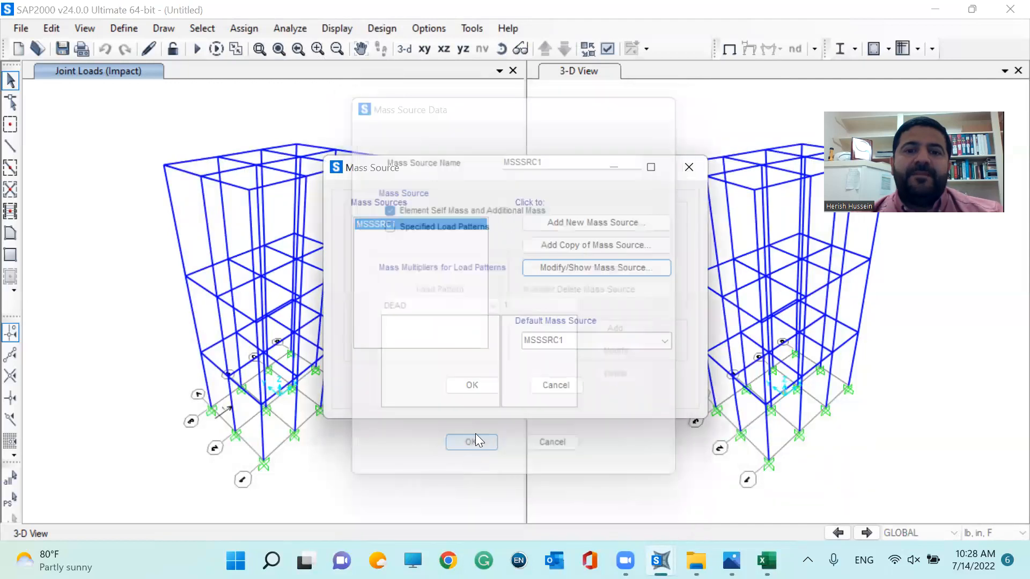
left_click(467, 386)
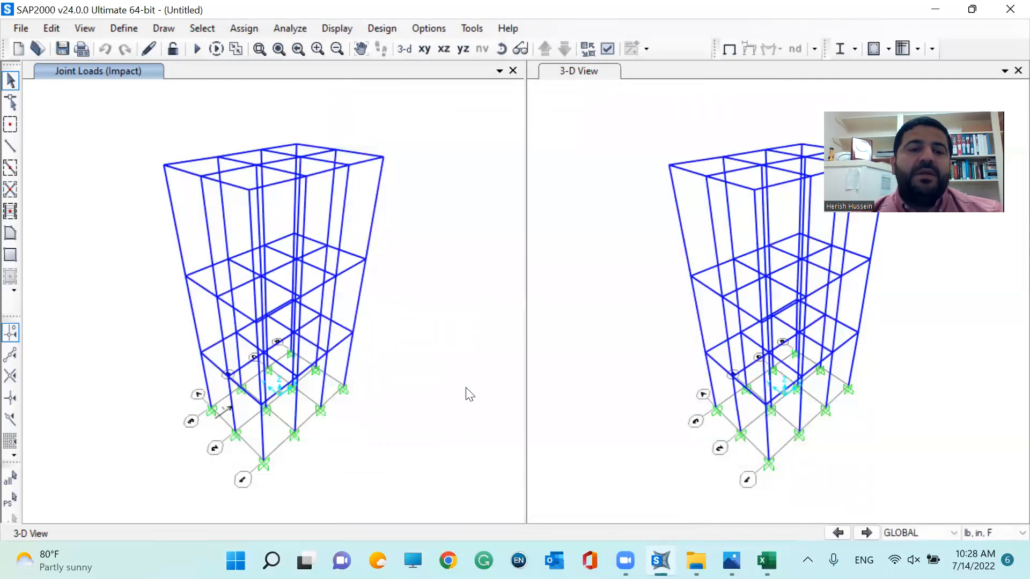
- Run the analysis for all load cases, saving the model as "lab frame YouTube" in the Desktop's lab frame folder
left_click(197, 53)
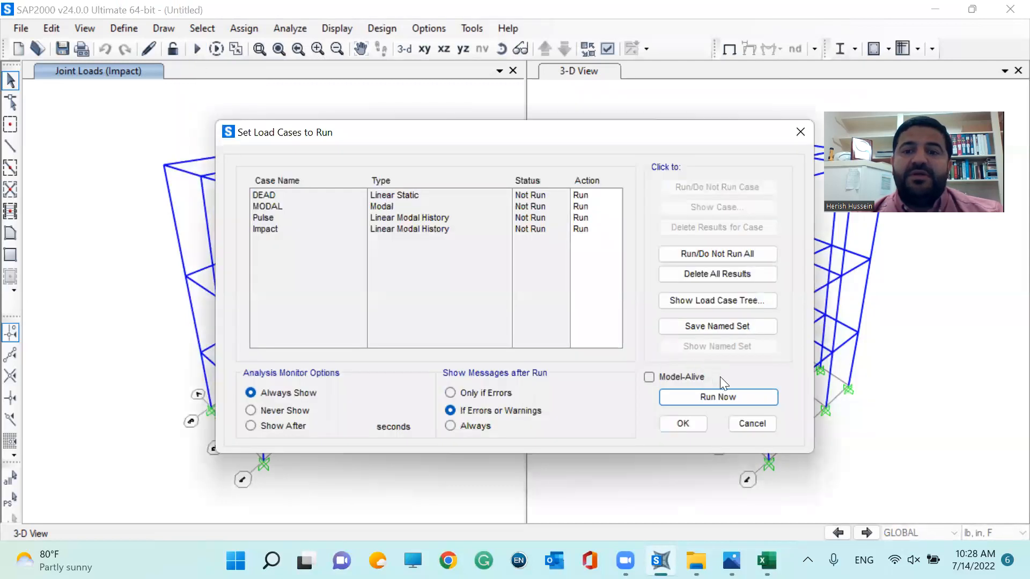
left_click(721, 397)
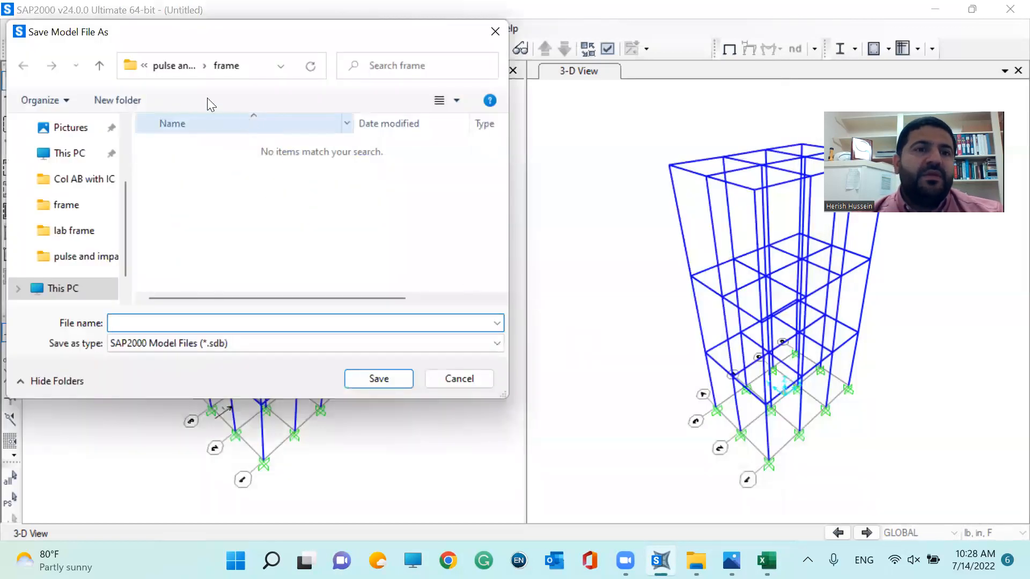
left_click(174, 68)
left_click(171, 69)
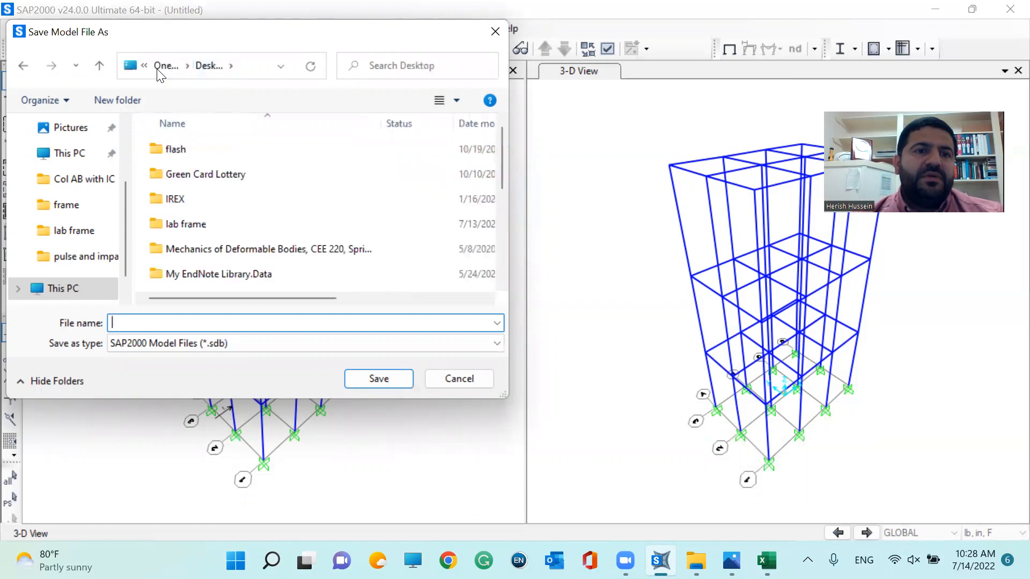
double_click(213, 222)
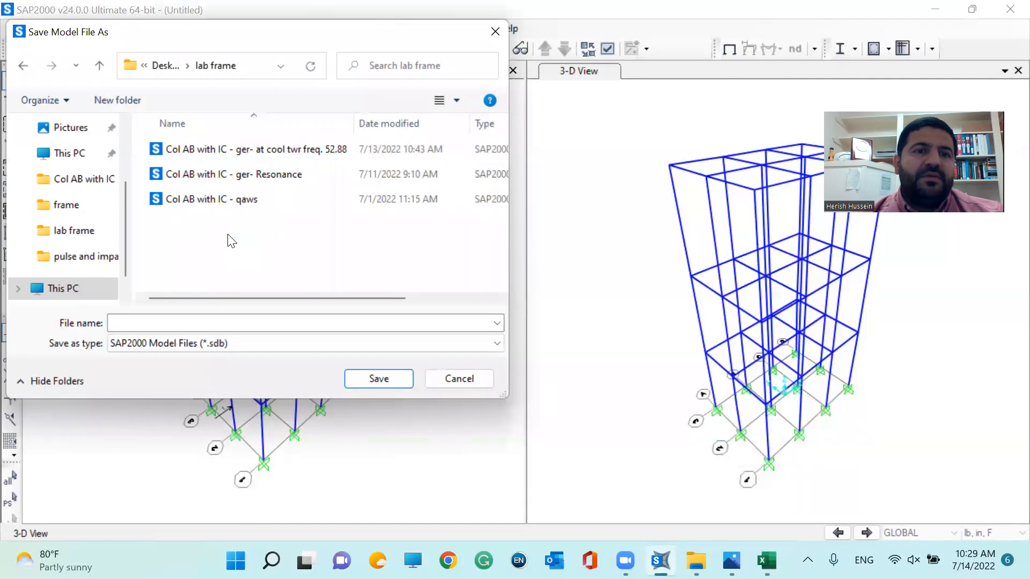
left_click(196, 321)
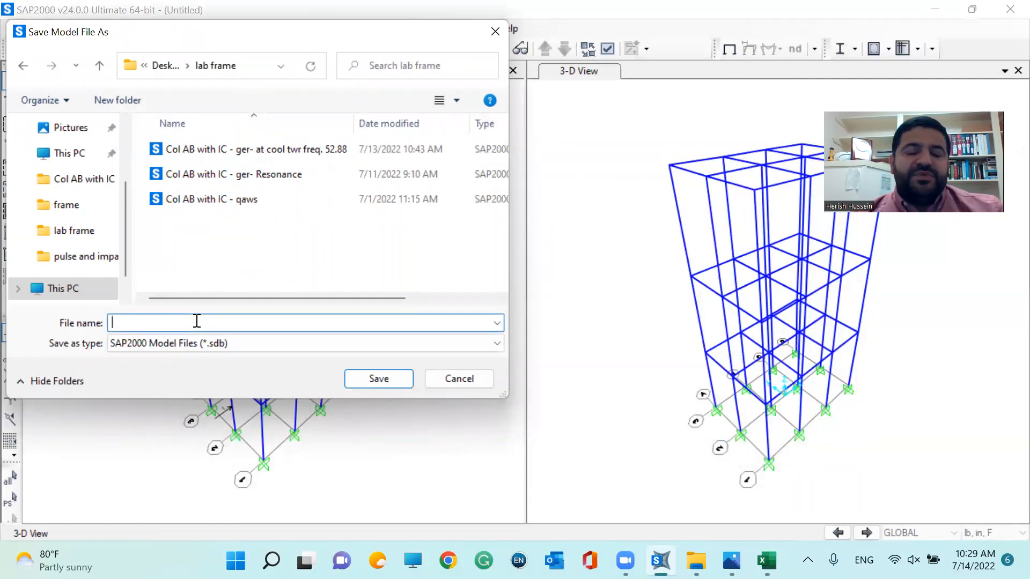
type("lab fra")
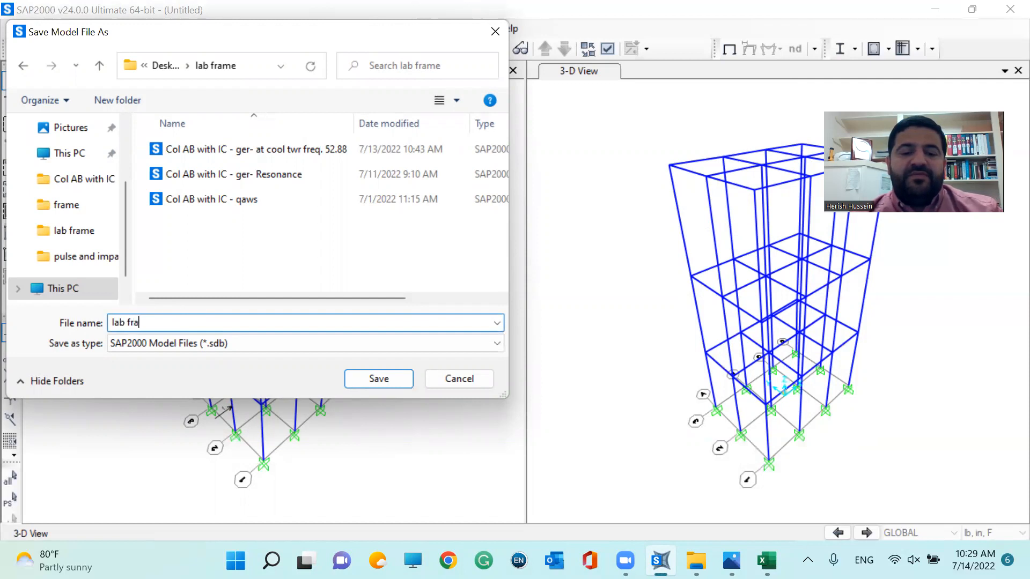
type("me Y")
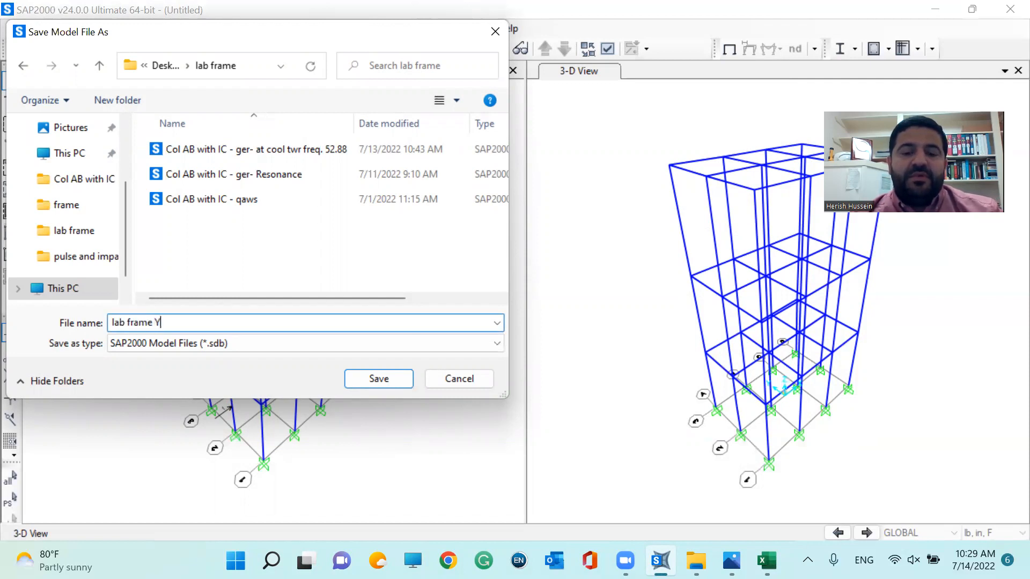
type("ouTube")
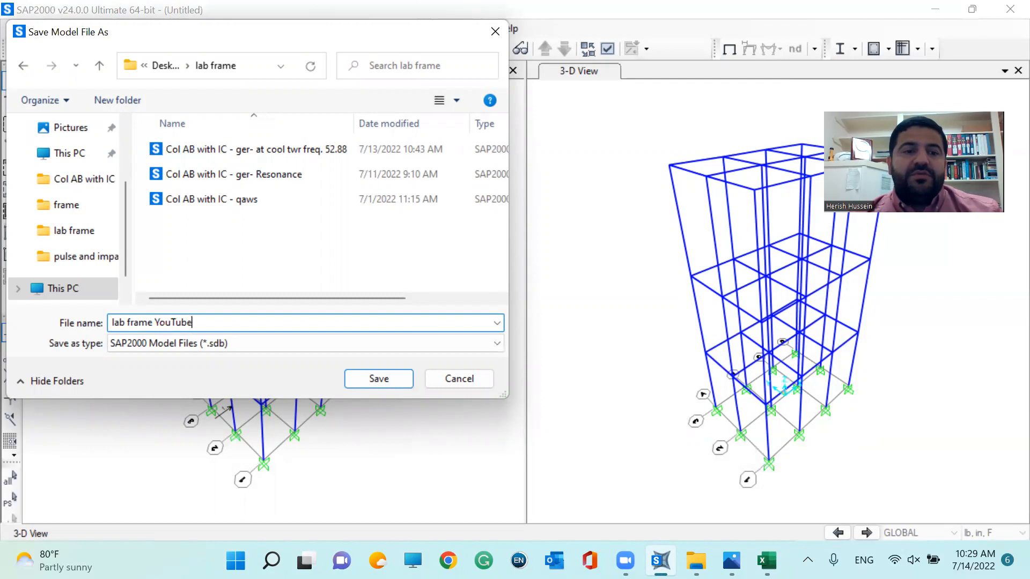
left_click(379, 379)
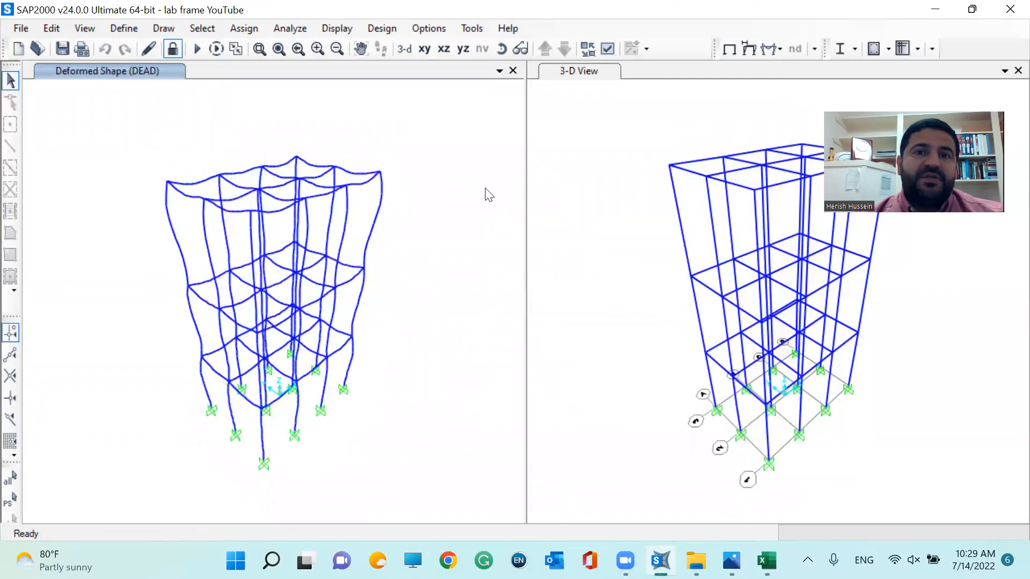
- Show the undeformed shape, read the analysis messages for the Pulse load case and dismiss them
left_click(729, 51)
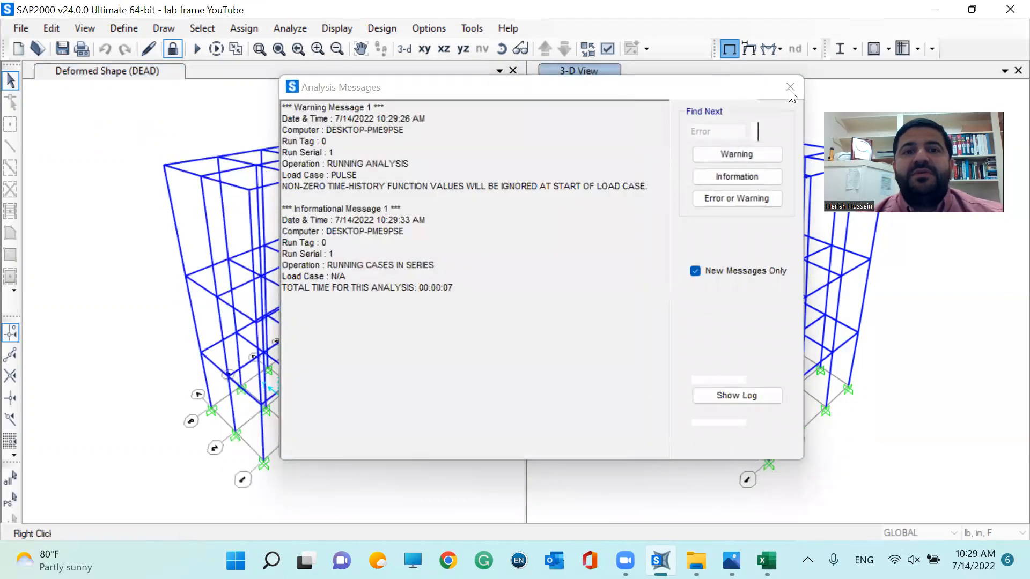
left_click(292, 187)
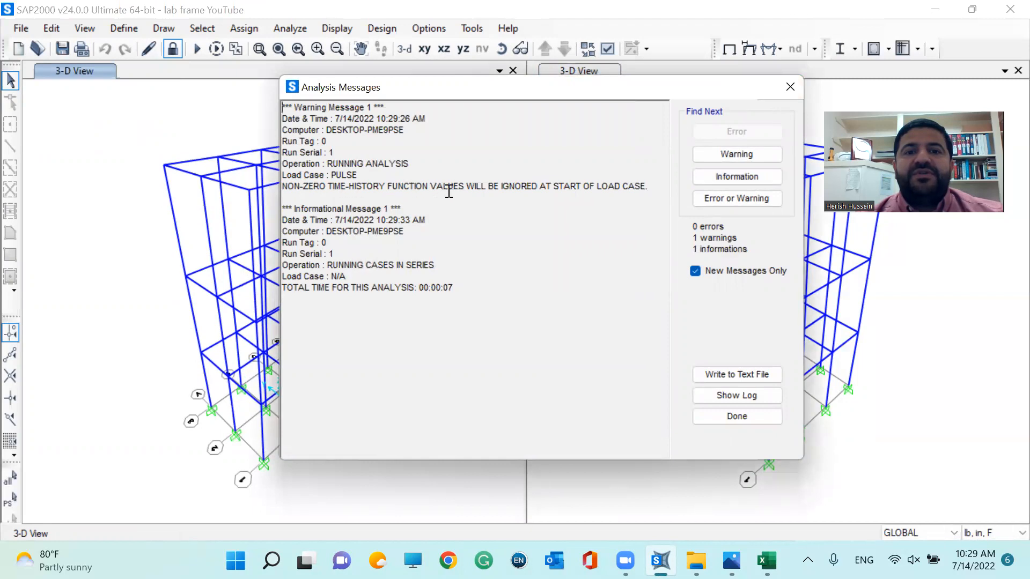
left_click(733, 416)
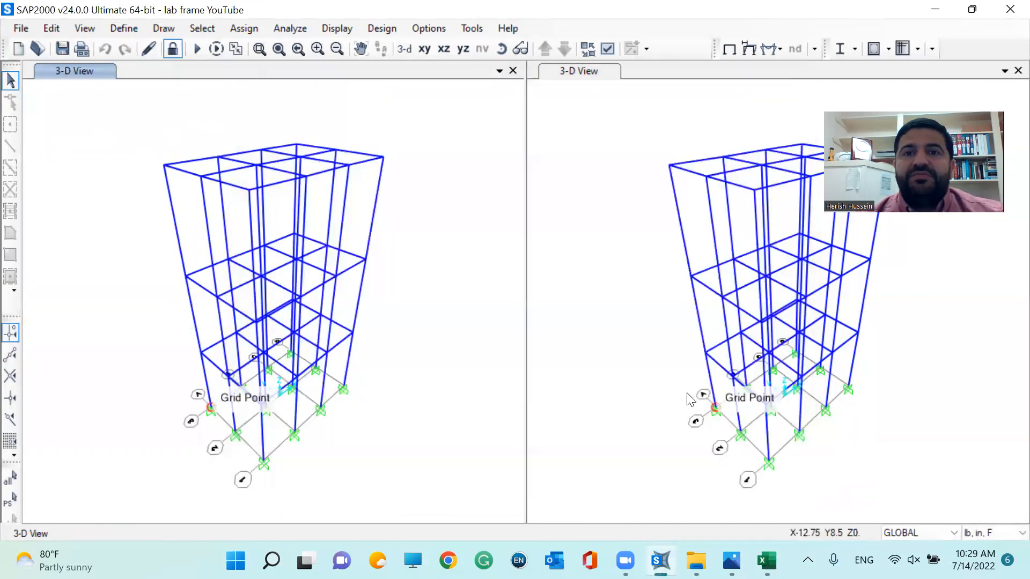
- Display the deformed shape of the MODAL case for mode number 1
left_click(749, 49)
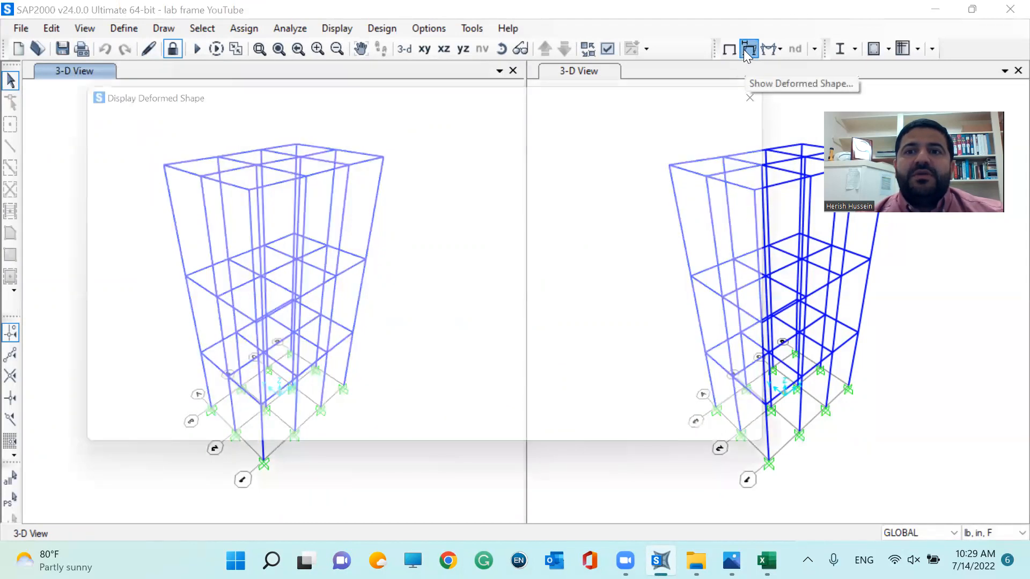
left_click(252, 129)
left_click(251, 163)
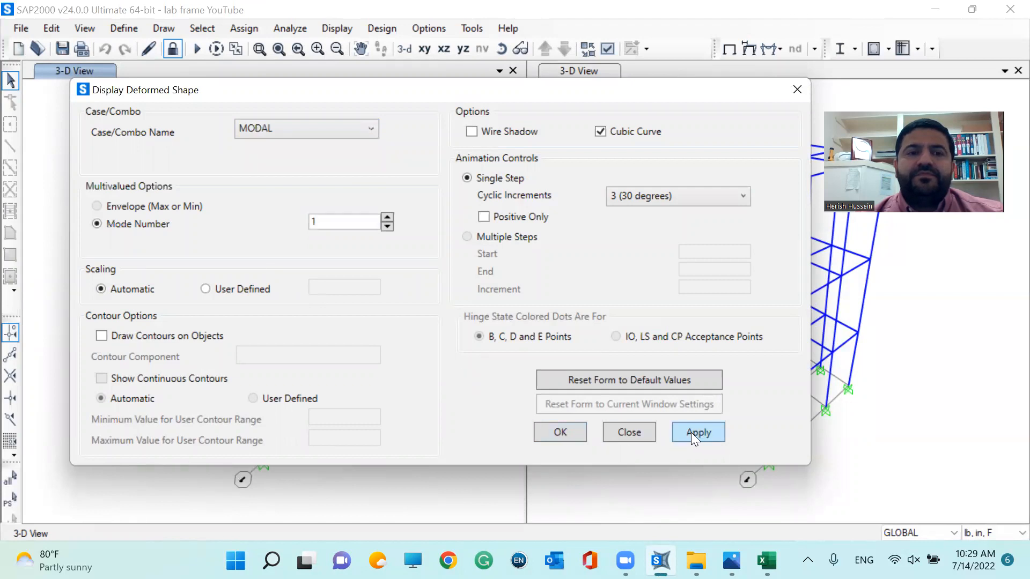
double_click(333, 222)
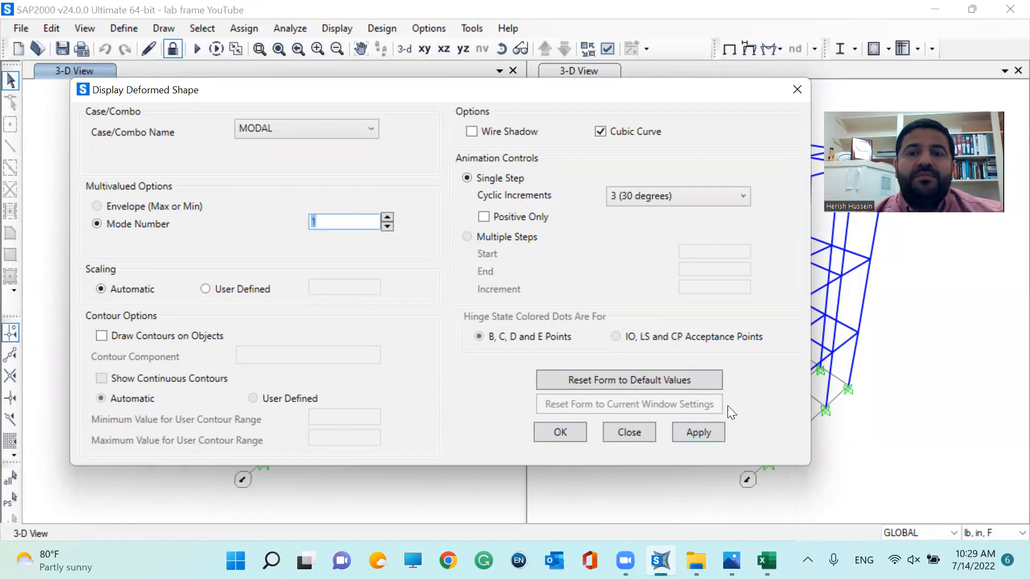
left_click(699, 432)
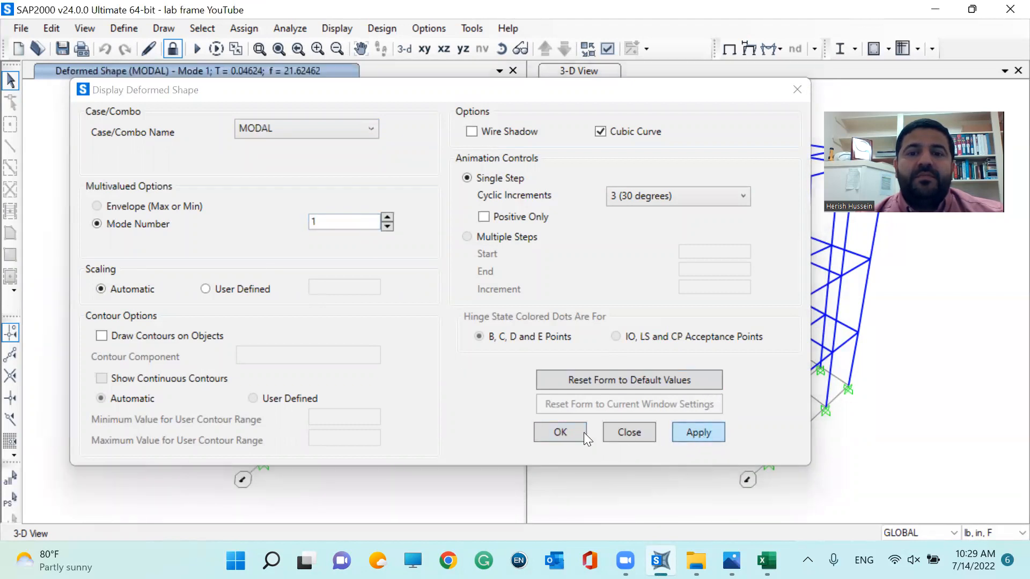
left_click(553, 433)
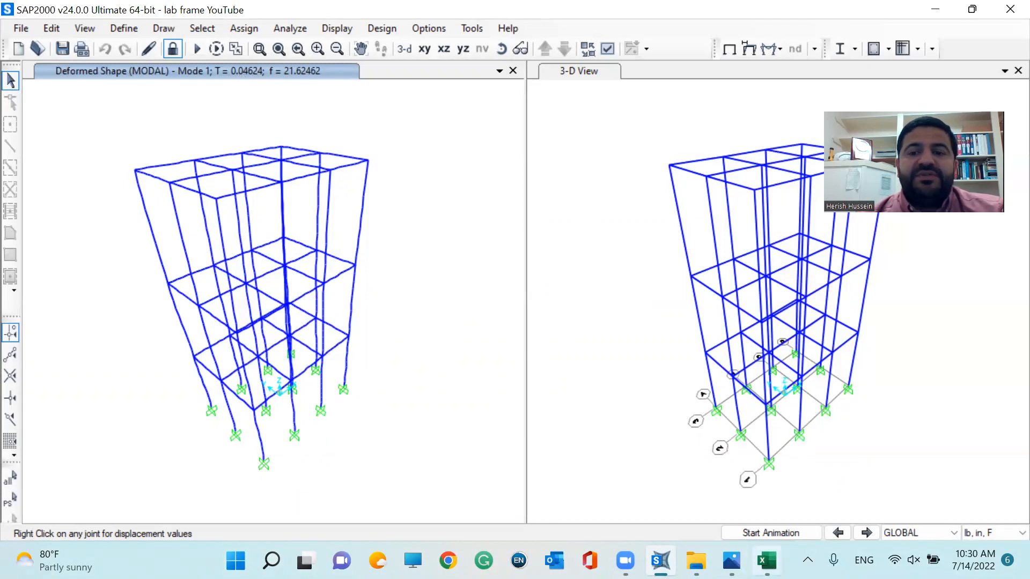
- Check the lab frame's period in J9 and natural frequency in J10 of the Forcing function workbook in Excel, and return to SAP2000
left_click(766, 560)
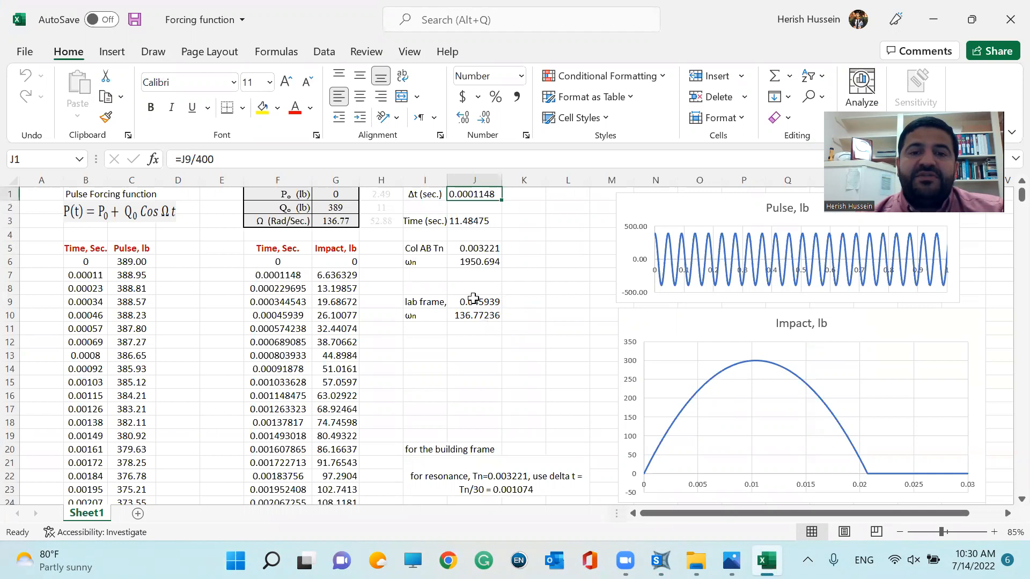
left_click(473, 298)
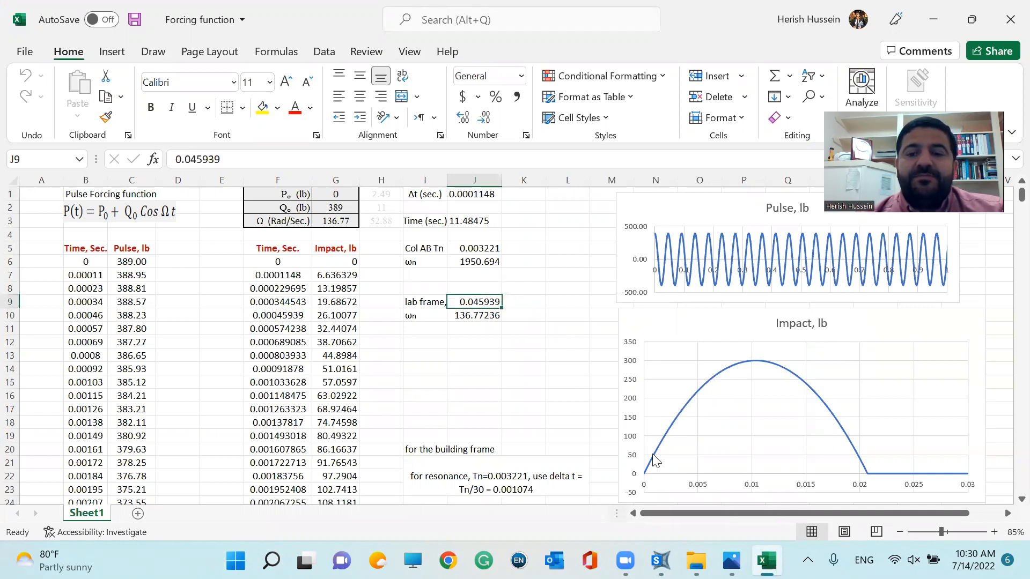
mouse_move(660, 561)
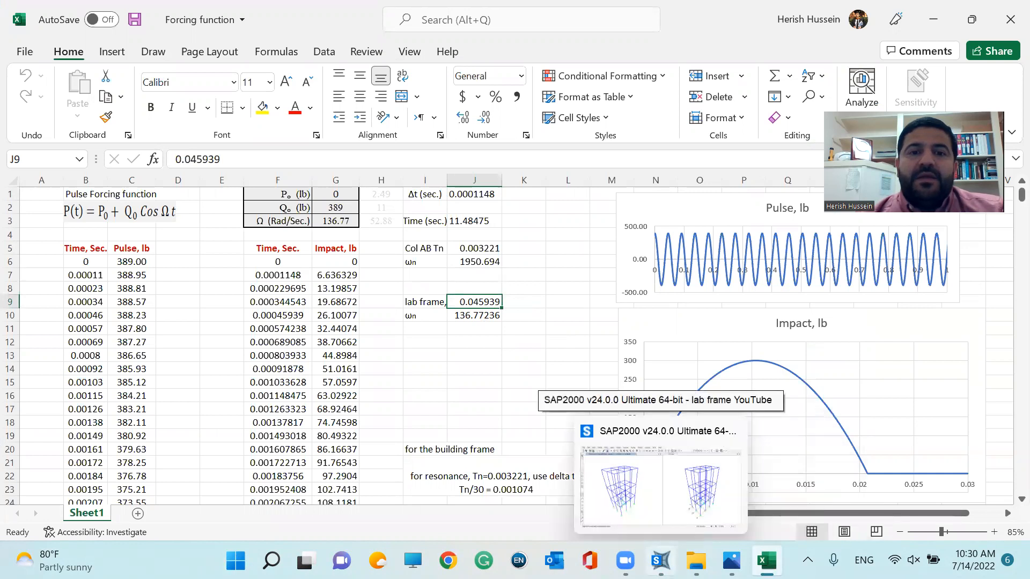
left_click(425, 317)
left_click(457, 318)
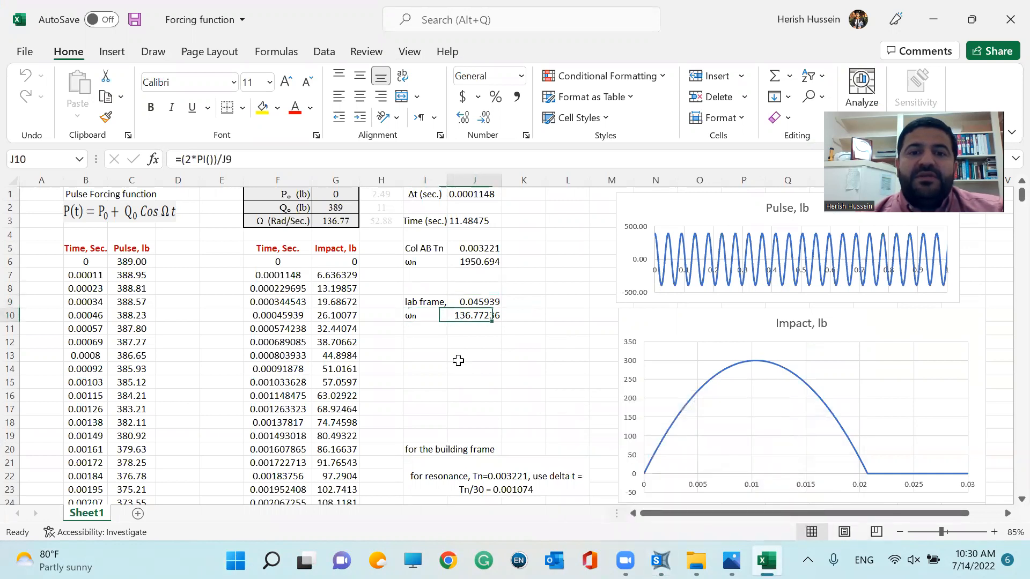
left_click(660, 561)
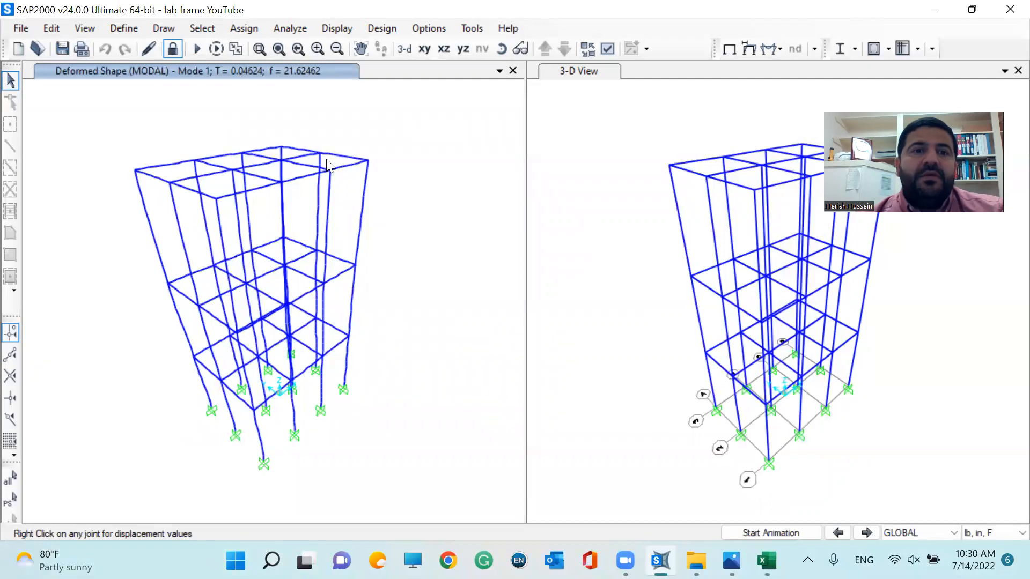
- Open the Modal Periods And Frequencies table from the structure output results
left_click(336, 28)
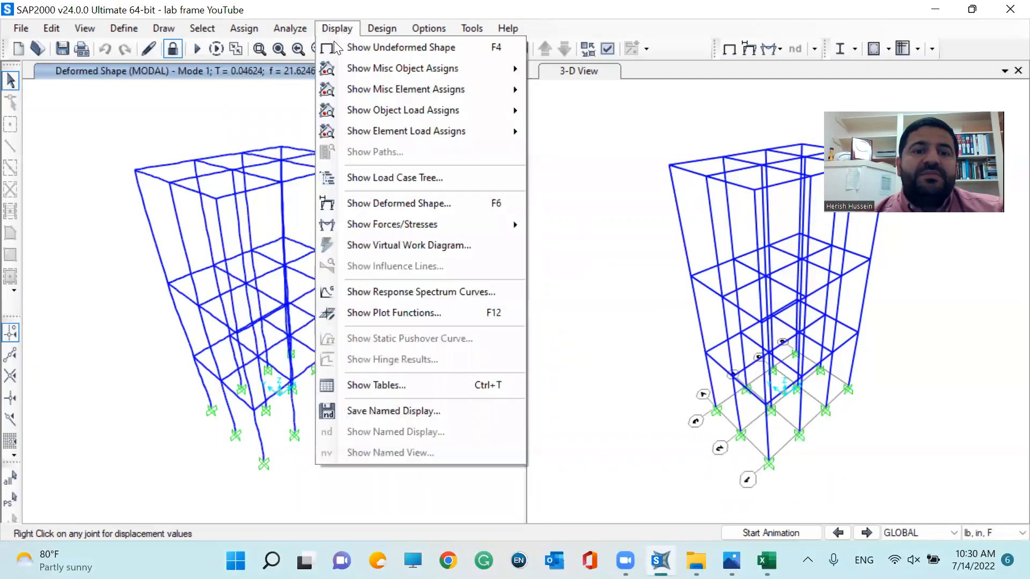
left_click(370, 386)
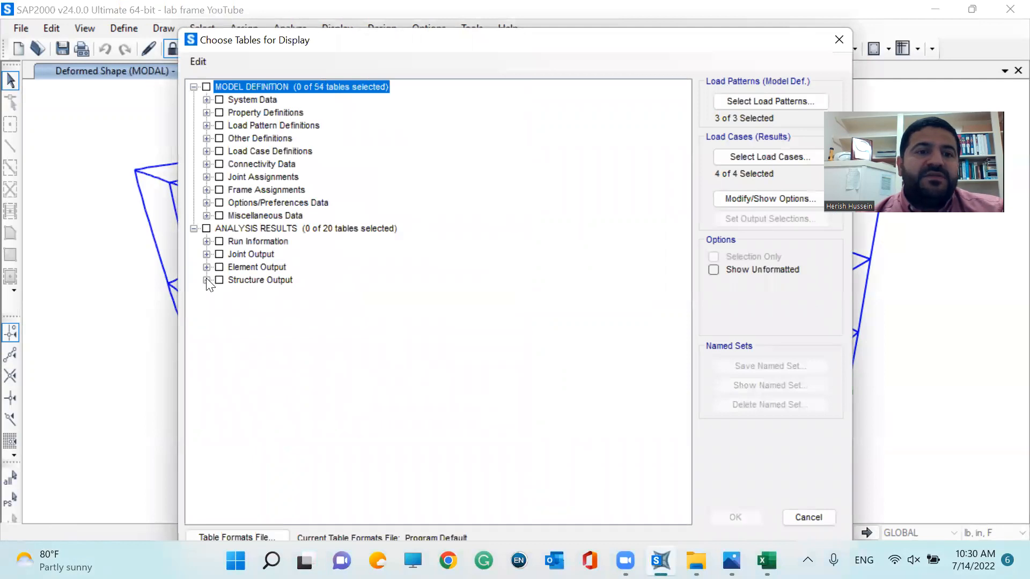
left_click(206, 280)
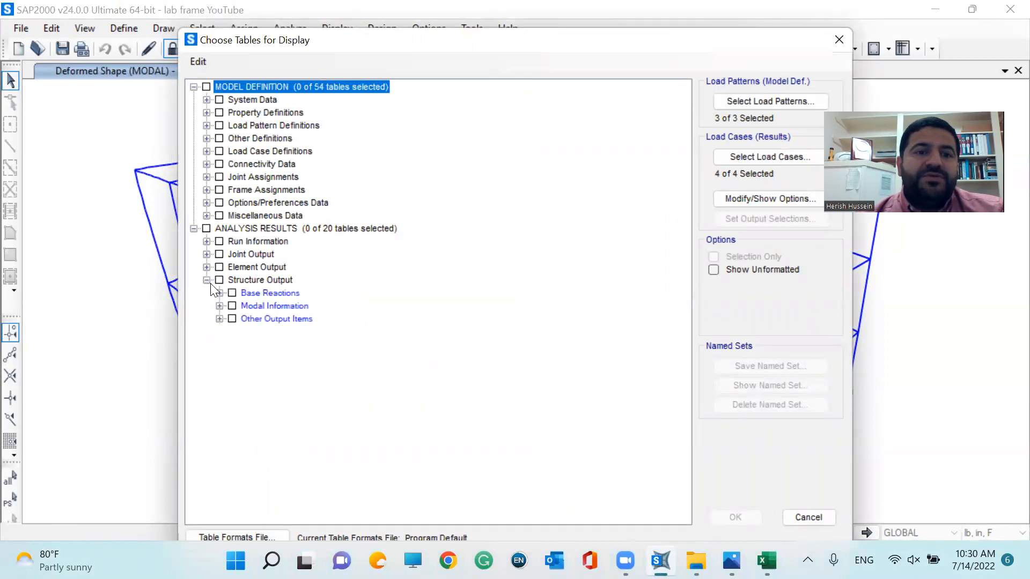
left_click(220, 305)
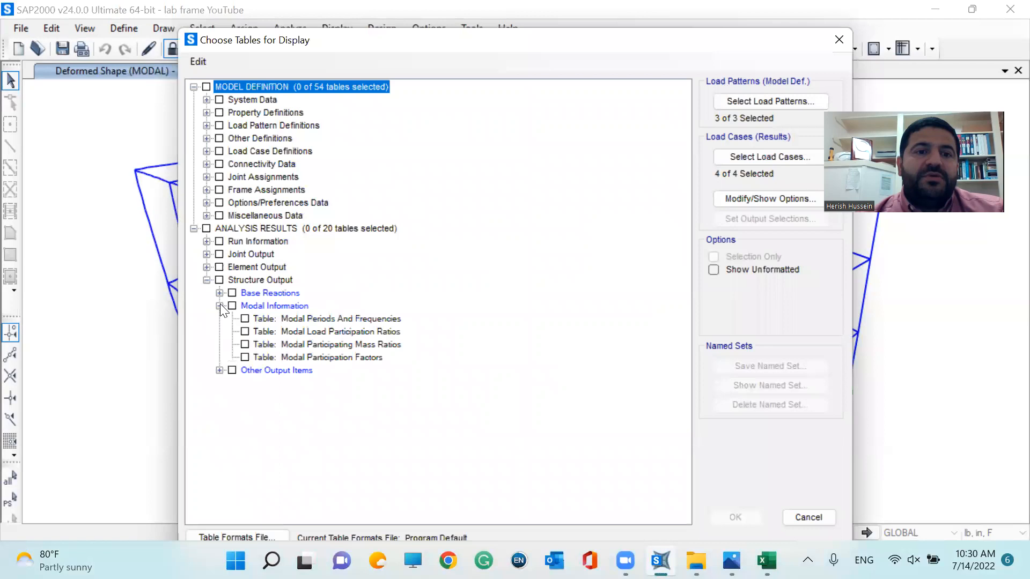
left_click(245, 319)
left_click(245, 318)
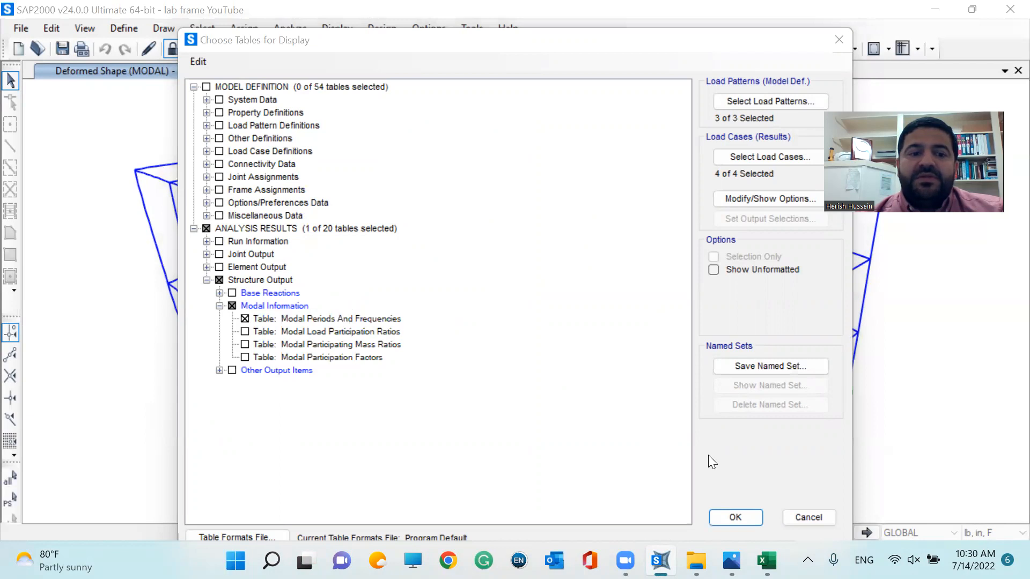
left_click(727, 516)
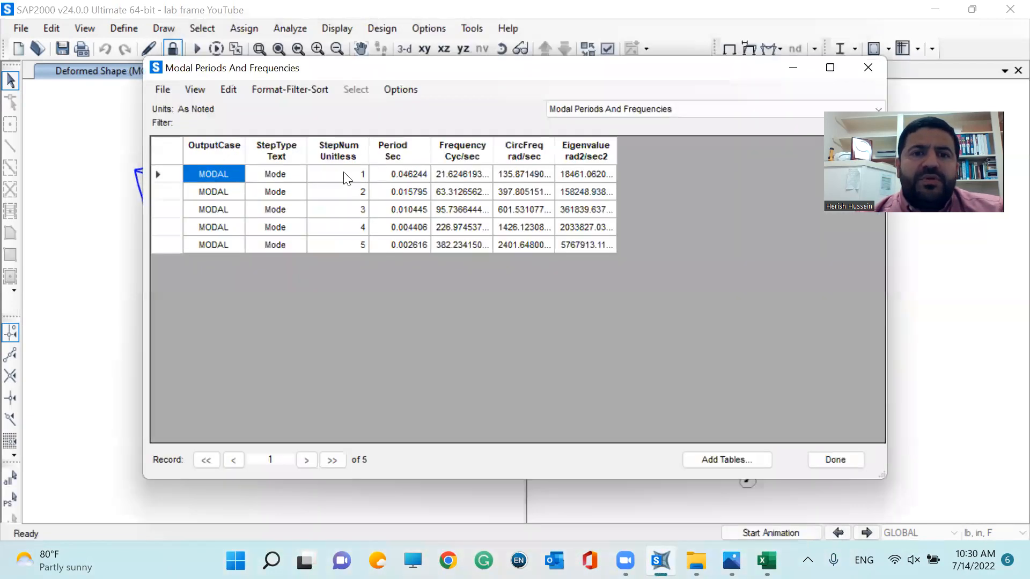
- Compare the mode 1 period and circular frequency with the lab frame values in the Excel workbook, and close the modal table in SAP2000
left_click(390, 174)
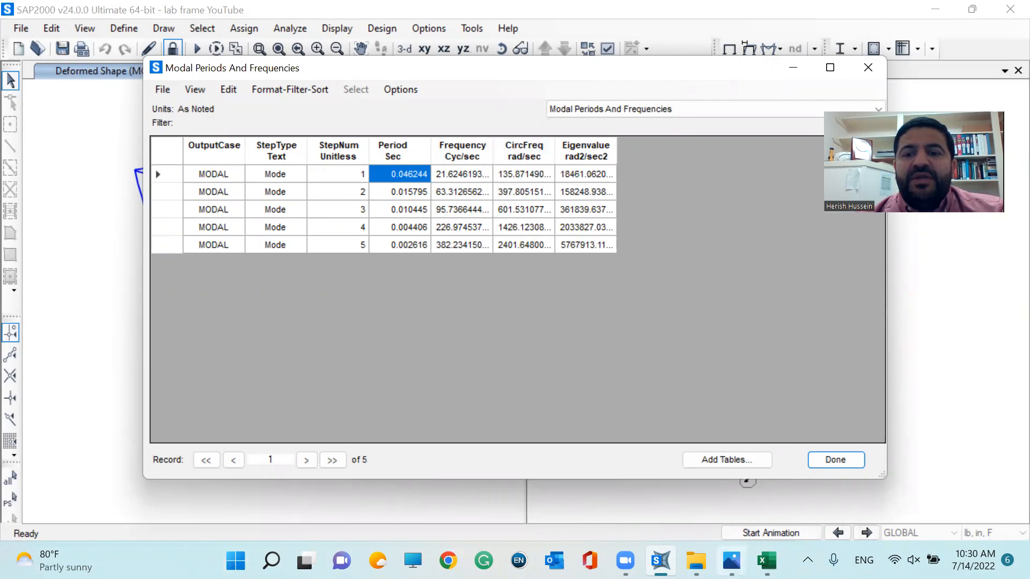
left_click(766, 560)
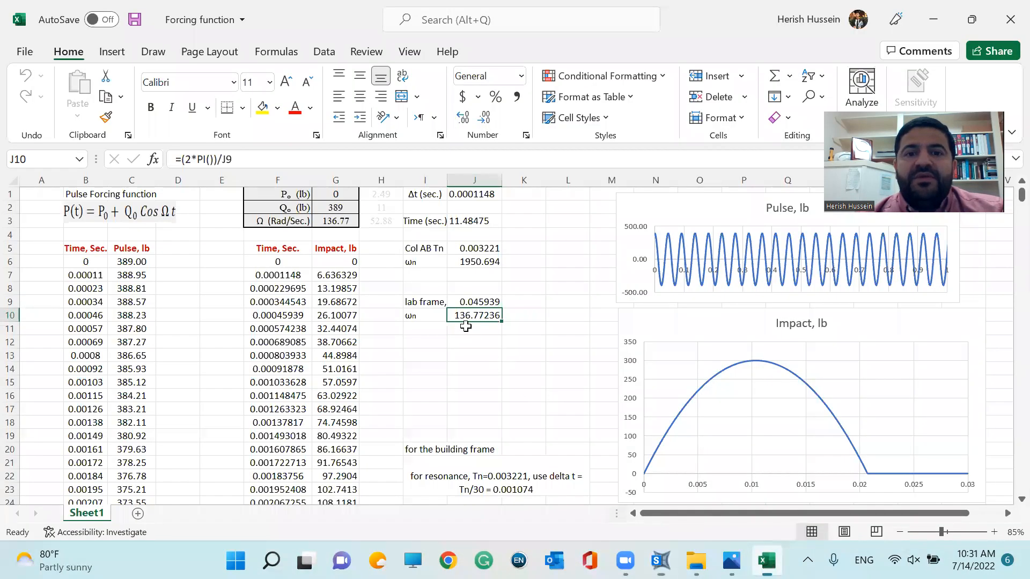
key("alt+Tab")
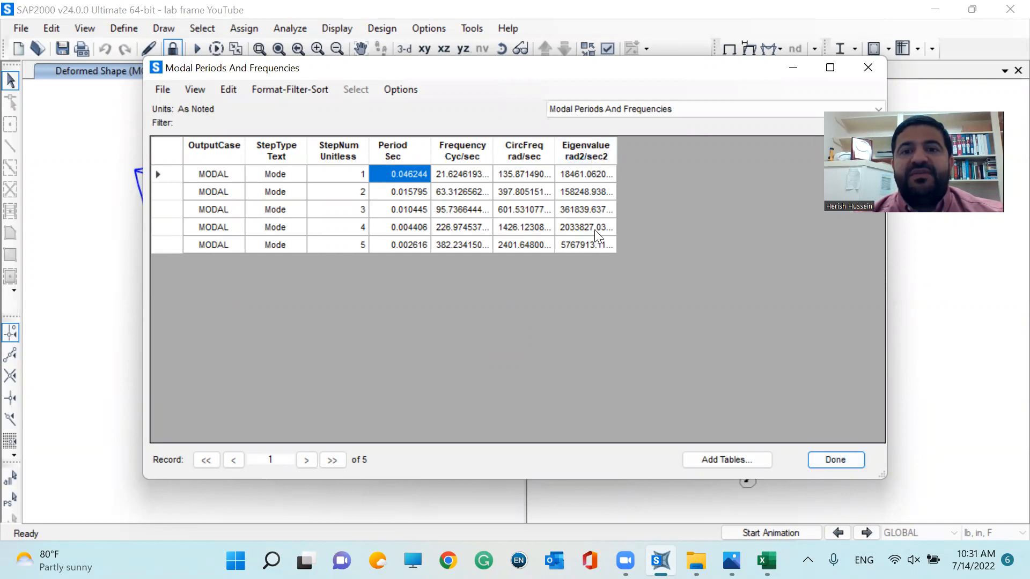
left_click(826, 460)
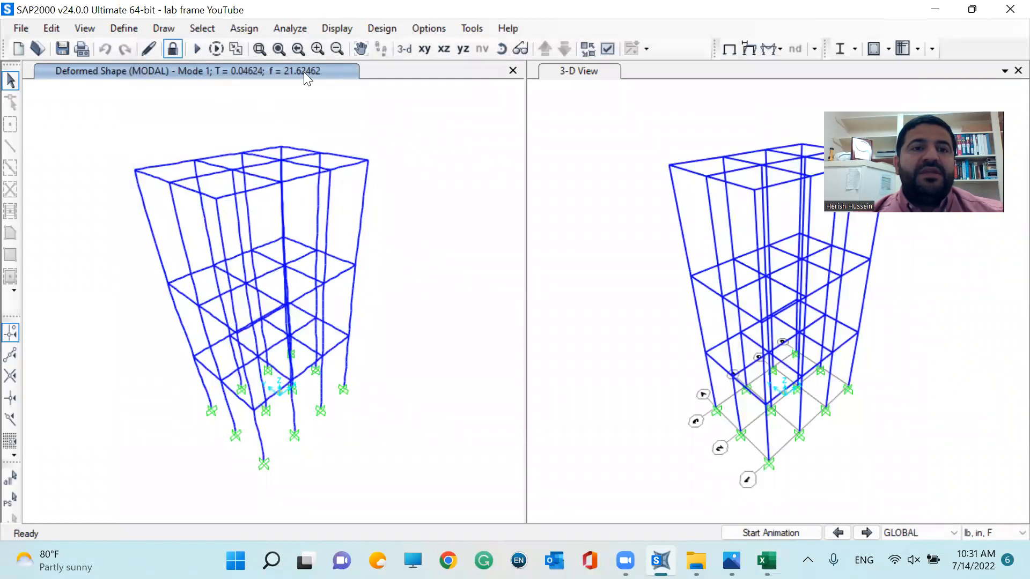
- Step the MODAL deformed shape display through modes 2, 3 and 4
left_click(865, 533)
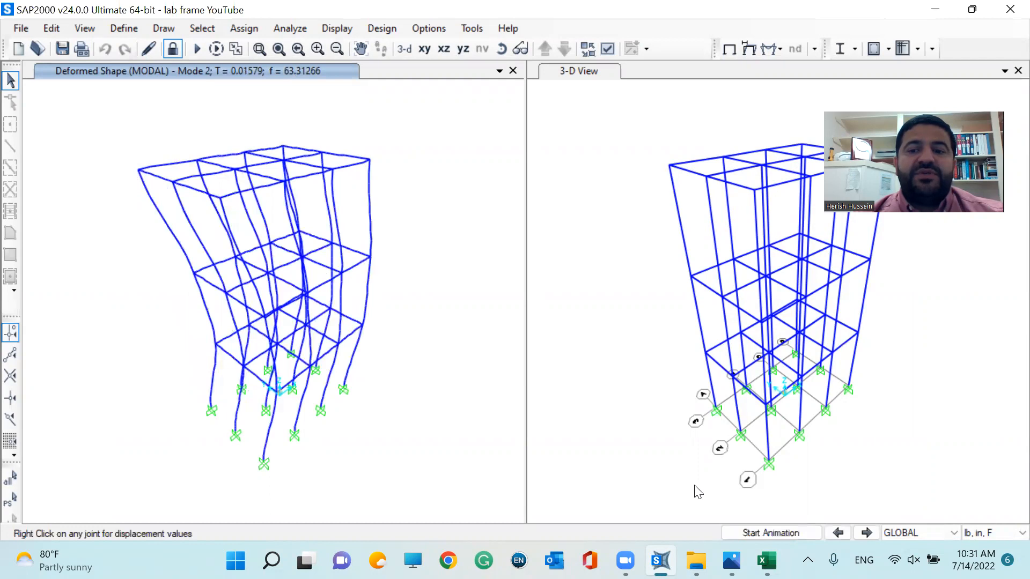
left_click(870, 534)
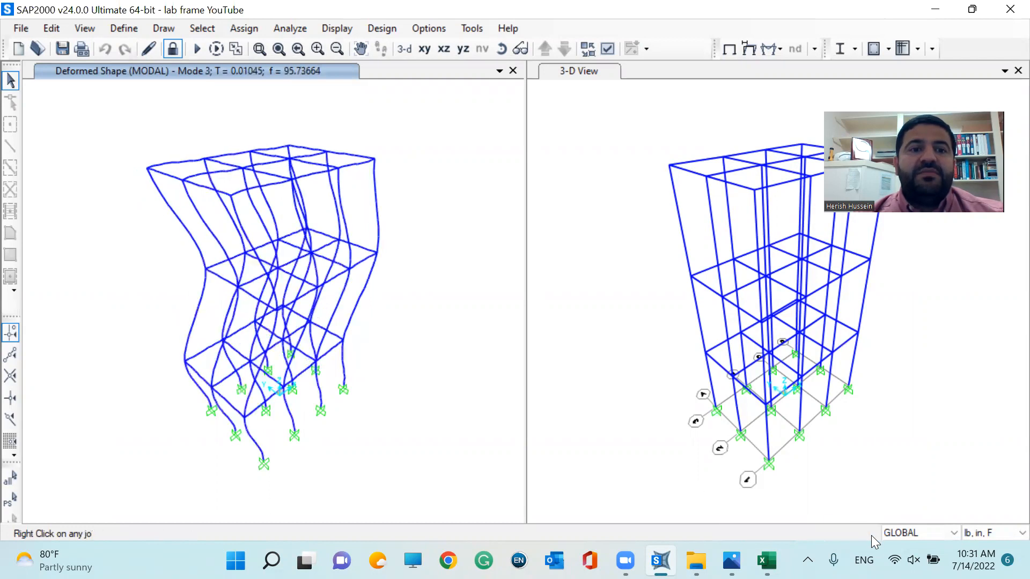
left_click(866, 533)
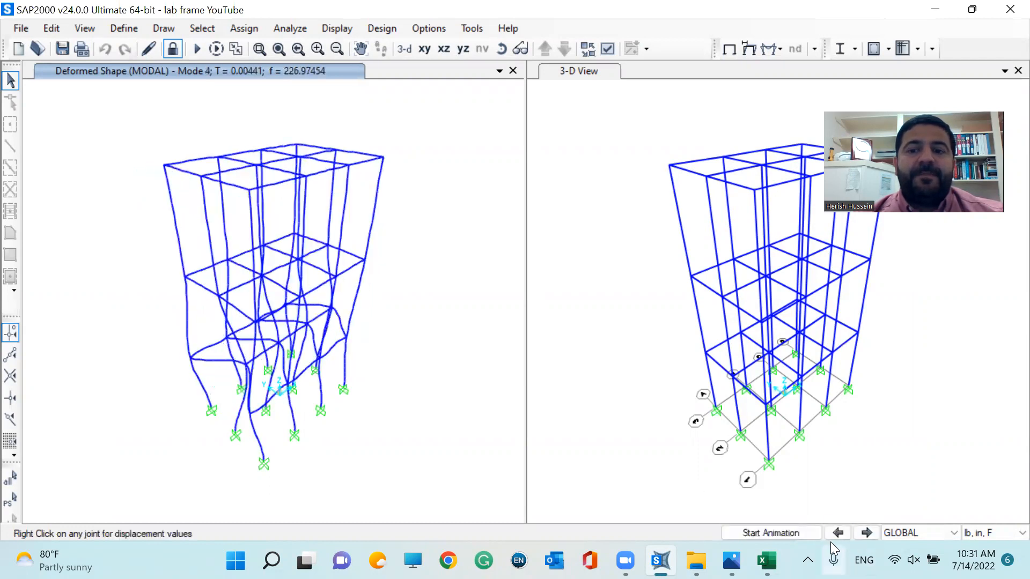
- Display the Pulse case's deformed shape as an envelope with relative displacement, and read the displacements of point 99 near the column base
left_click(726, 49)
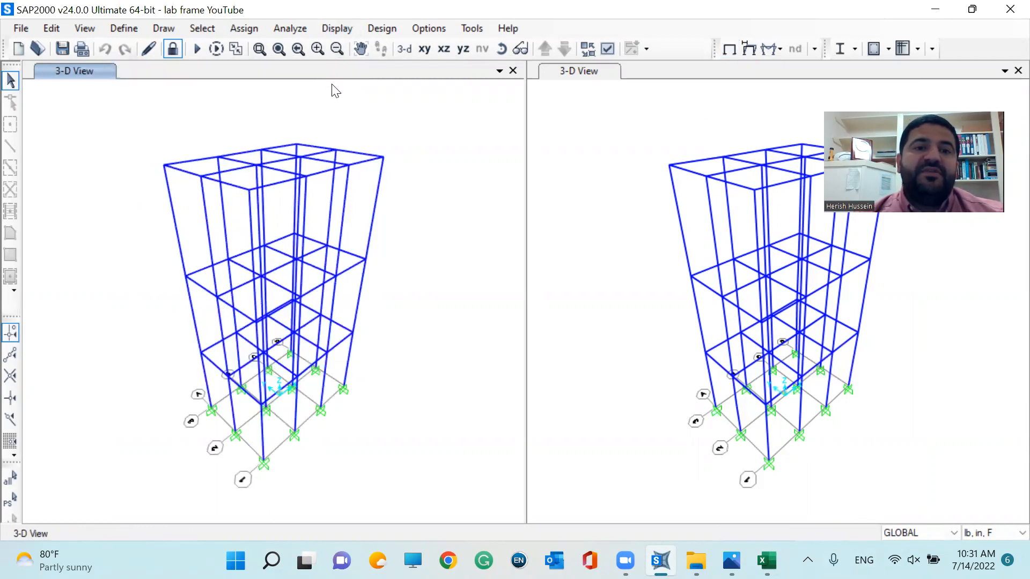
left_click(232, 407)
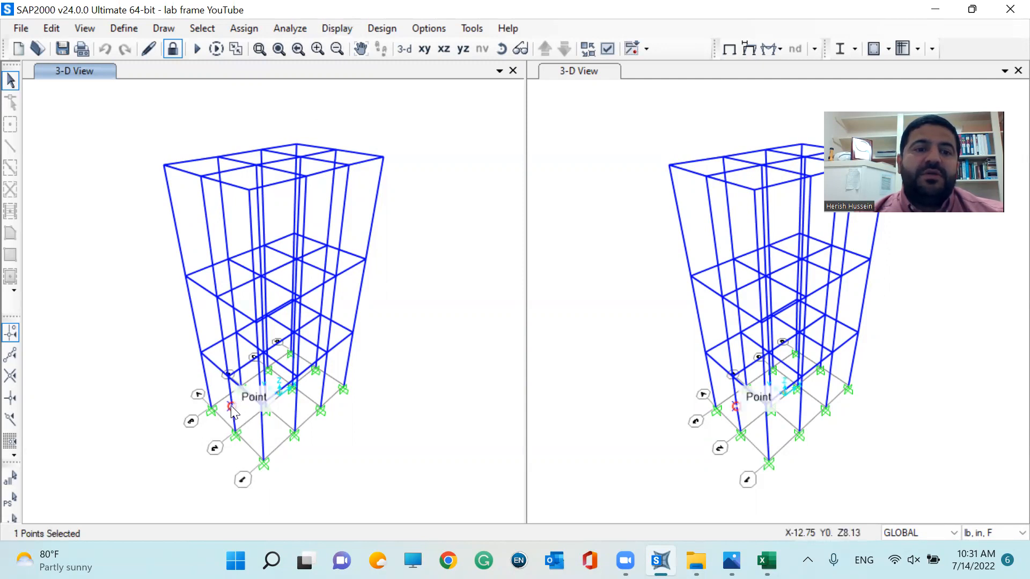
left_click(749, 50)
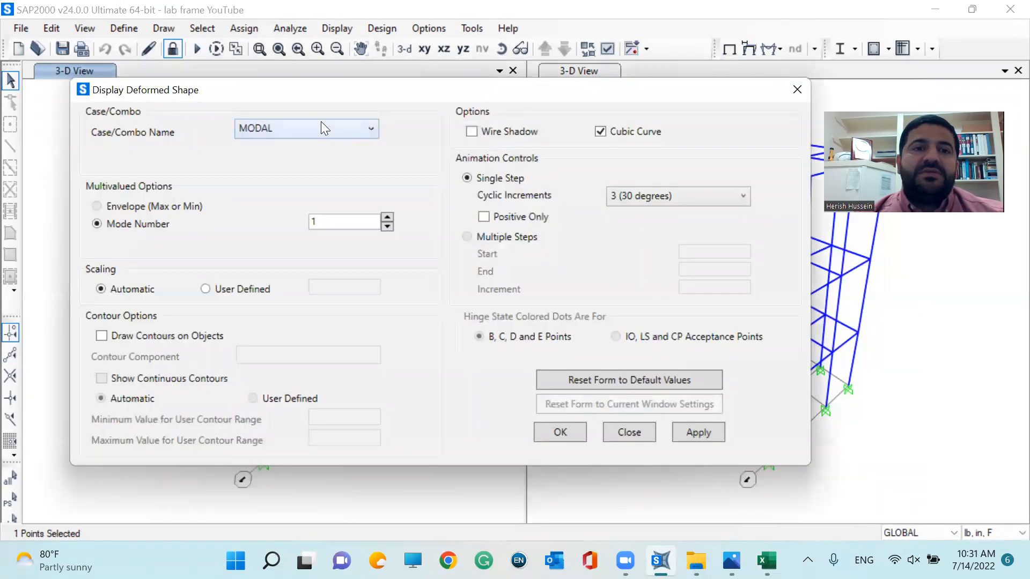
left_click(321, 123)
left_click(298, 177)
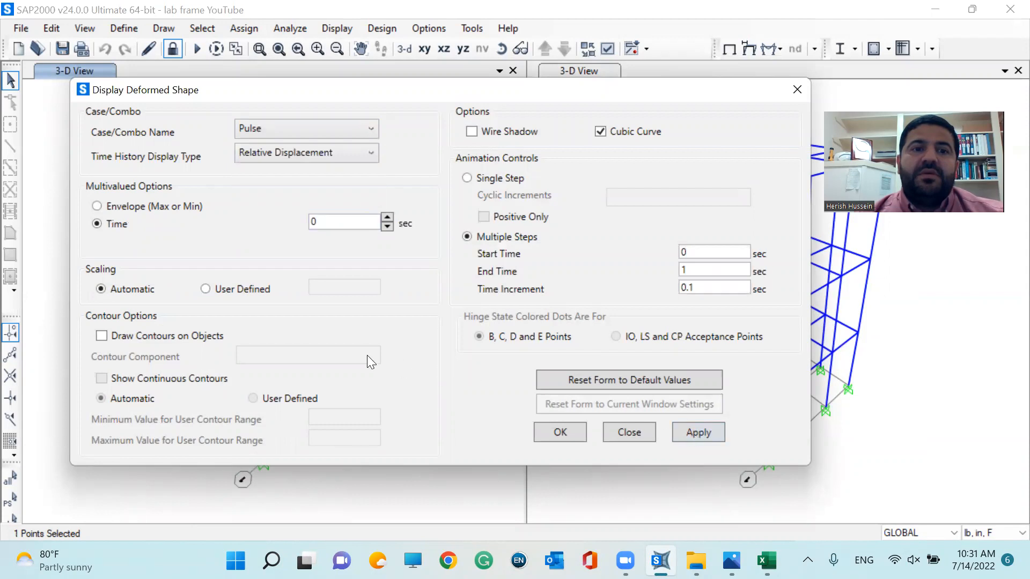
left_click(97, 208)
left_click(707, 431)
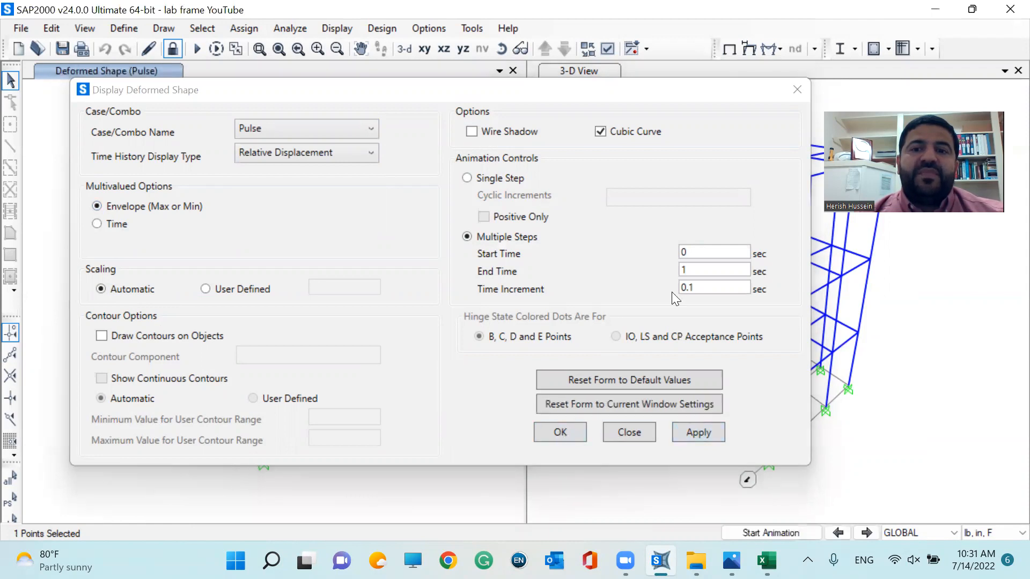
left_click(568, 431)
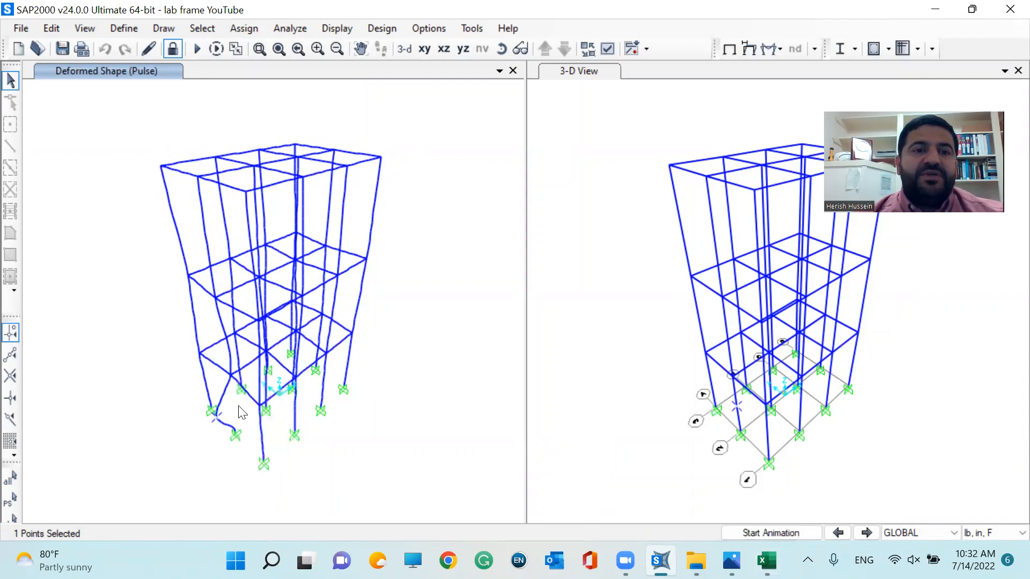
mouse_move(216, 424)
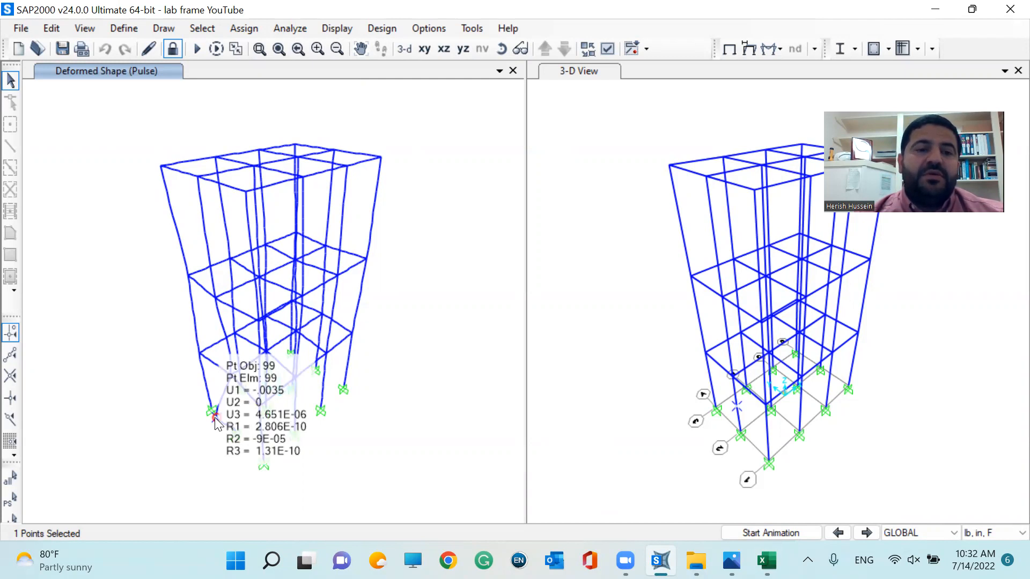
left_click(329, 28)
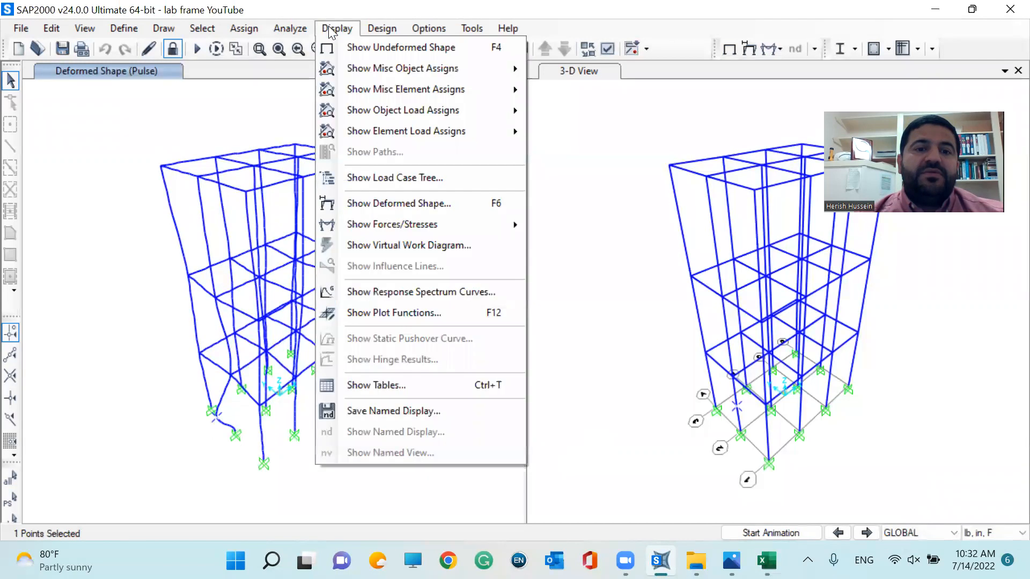
left_click(394, 317)
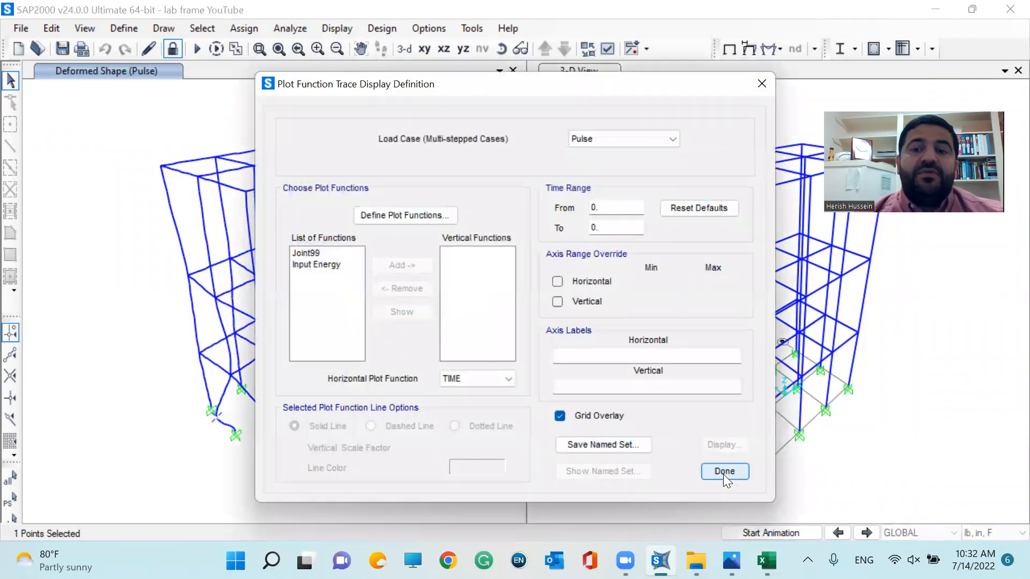
left_click(724, 472)
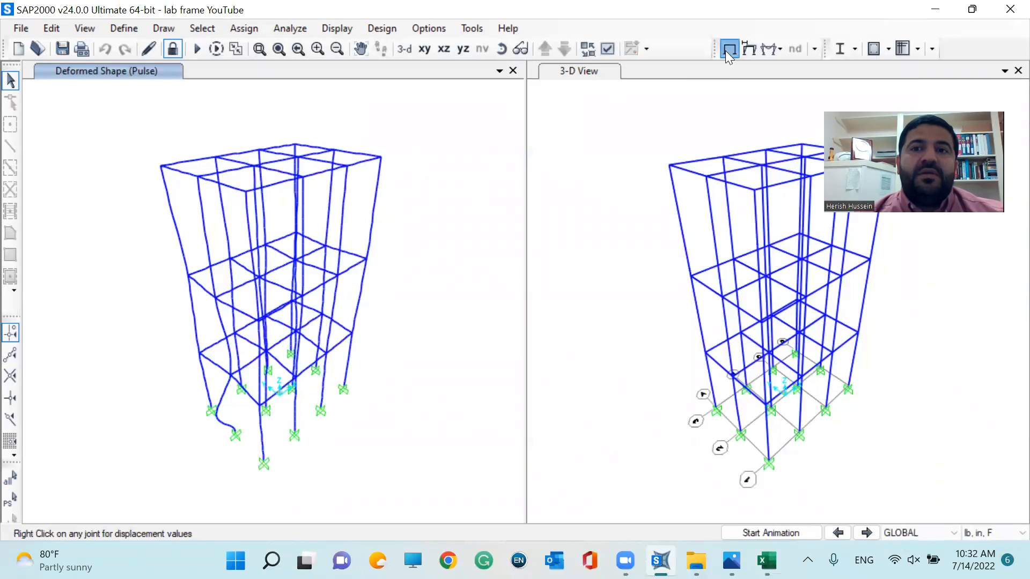
- Return to the undeformed shape and display the joint labels on the frame
left_click(727, 49)
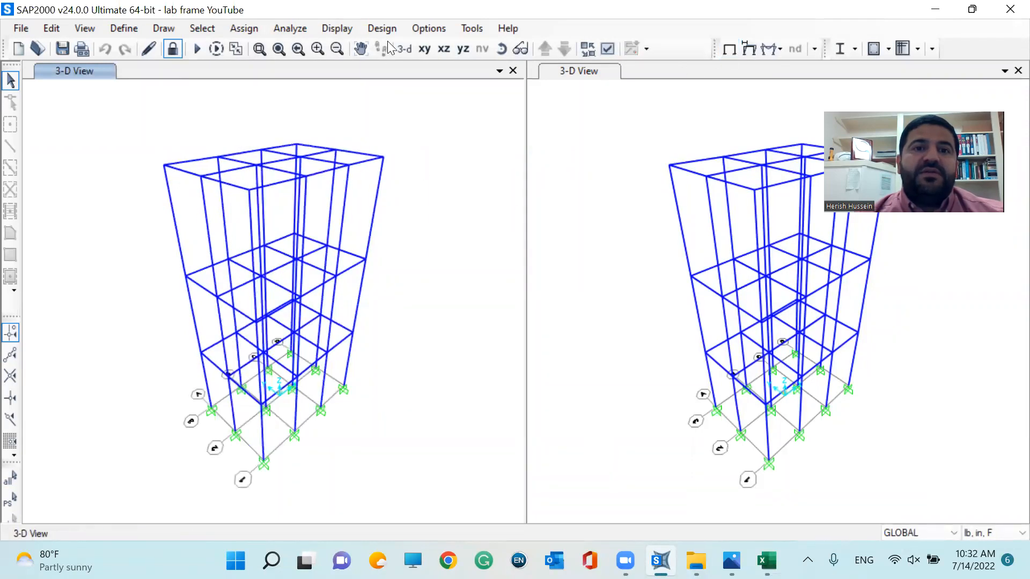
left_click(338, 30)
mouse_move(403, 71)
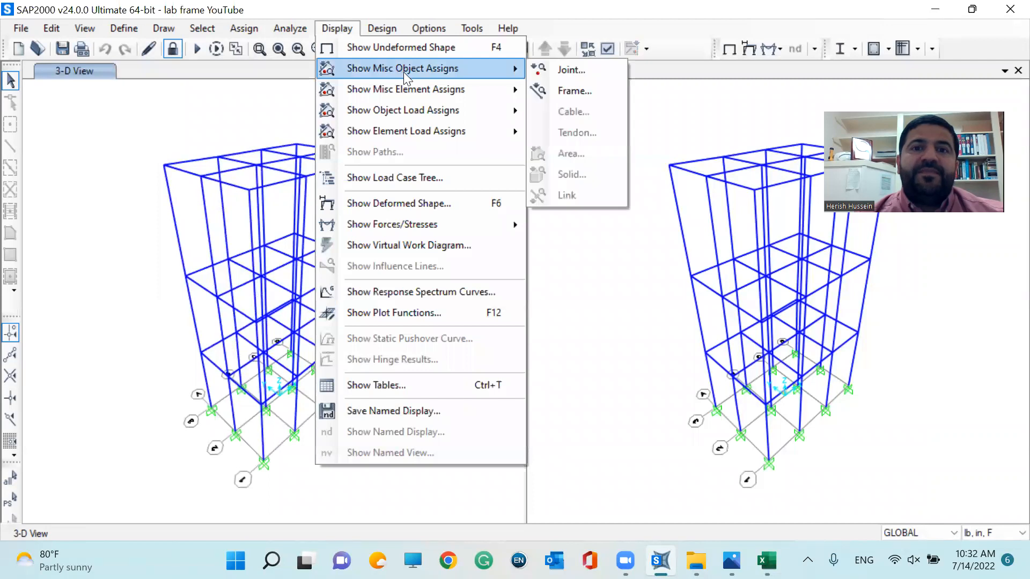
left_click(557, 72)
left_click(313, 122)
left_click(504, 455)
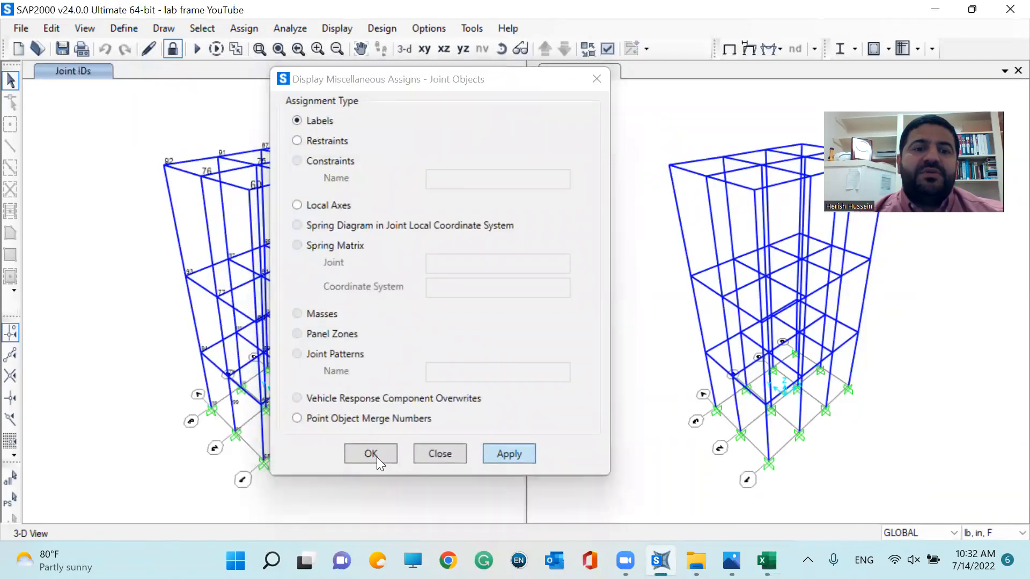
left_click(371, 453)
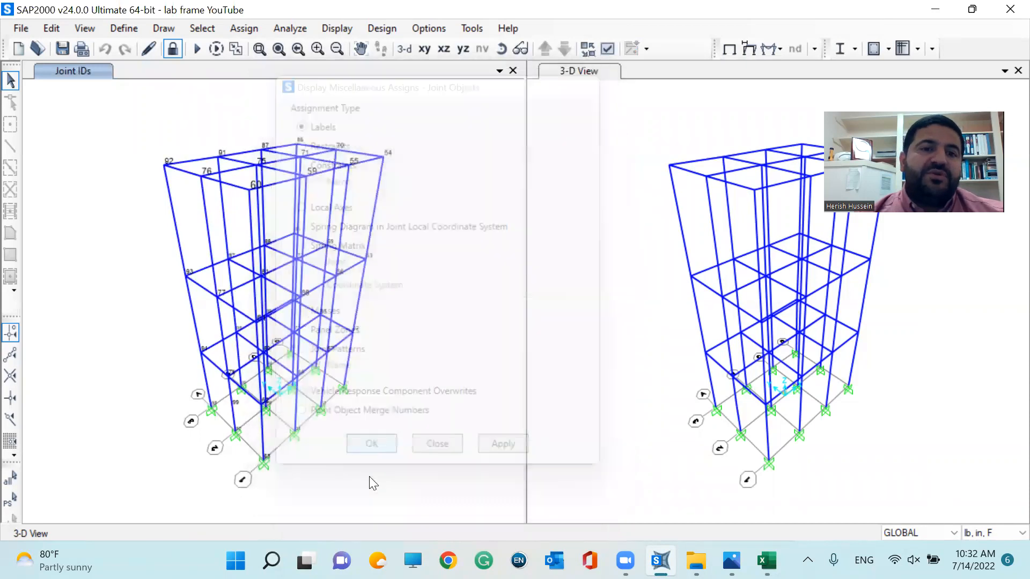
- Select joint 99 and add Joint99 to the vertical functions of a plot function trace for the Pulse case
left_click(232, 409)
left_click(336, 27)
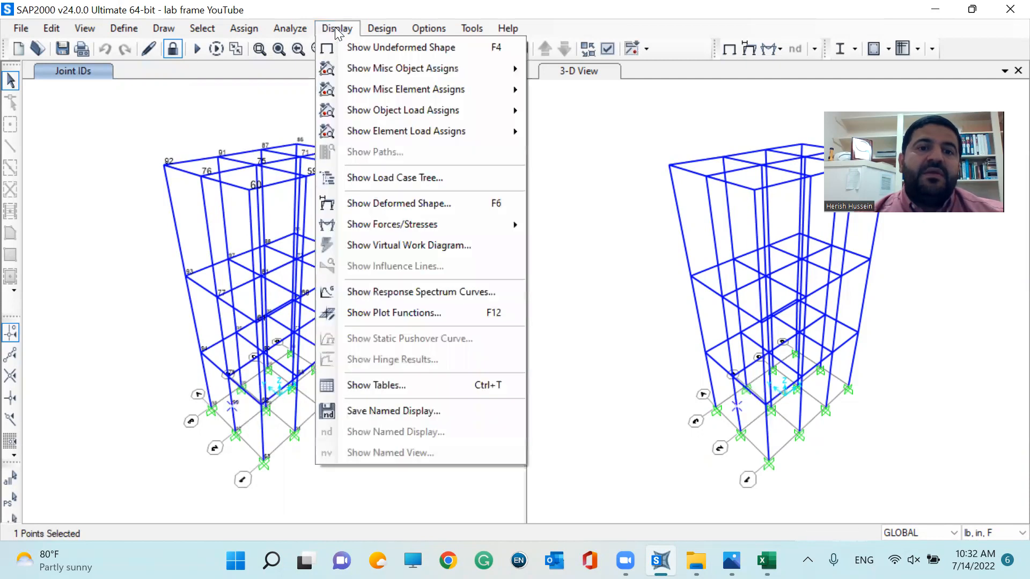
left_click(408, 316)
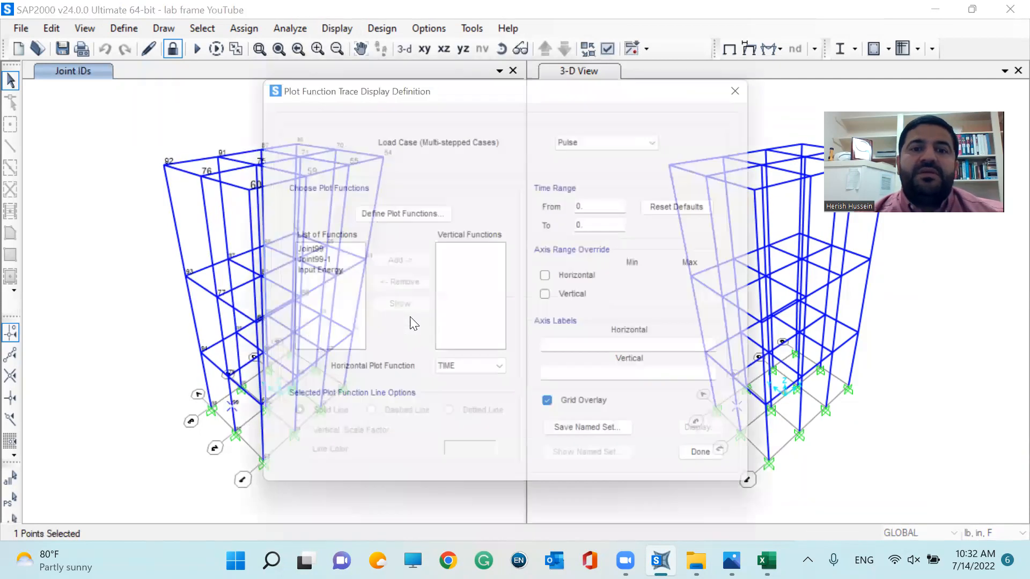
left_click(316, 253)
left_click(401, 265)
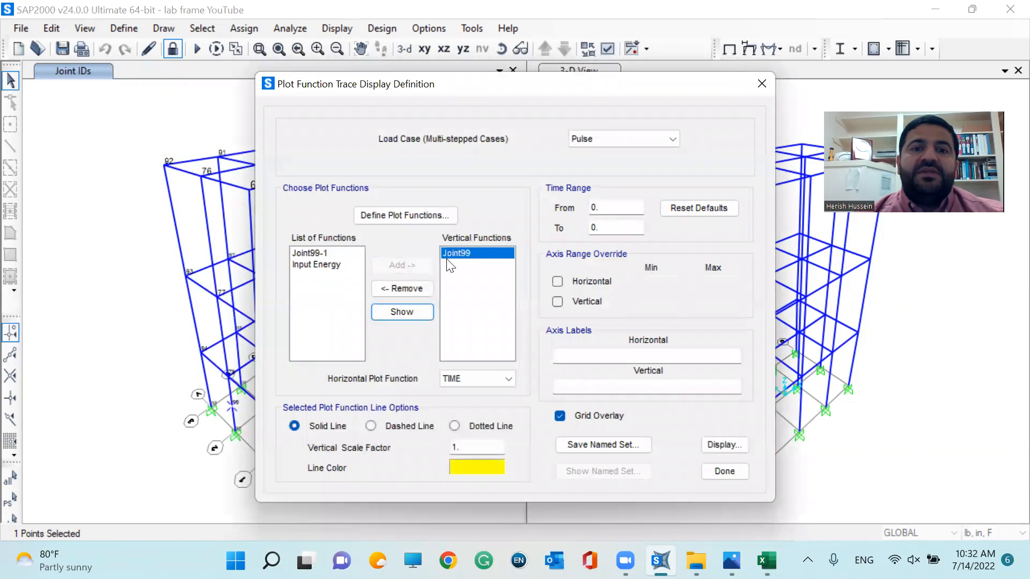
- Check the vector type and component of the Joint99 plot function, and return to the trace definition
left_click(423, 220)
left_click(423, 228)
left_click(530, 302)
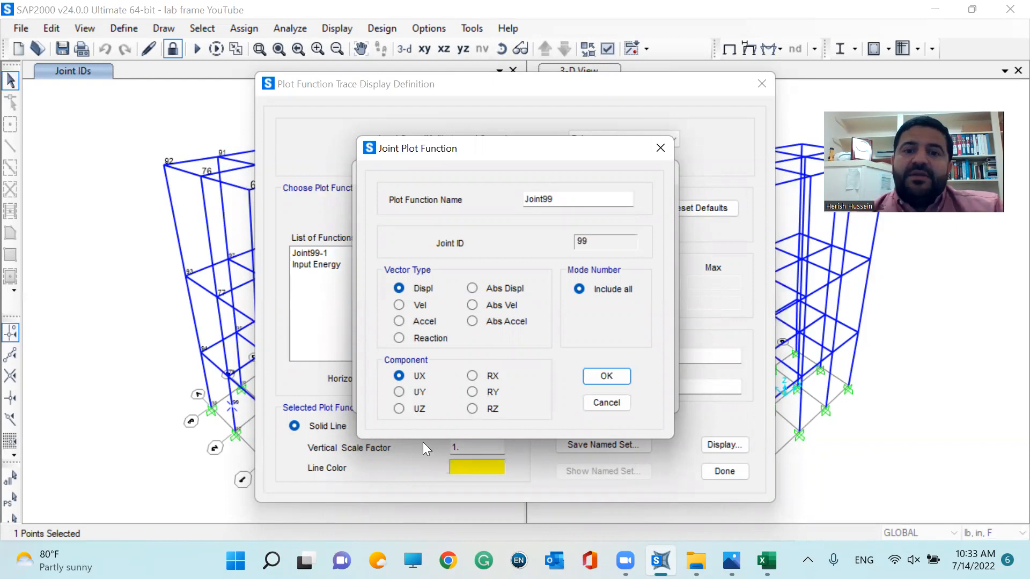
left_click(605, 375)
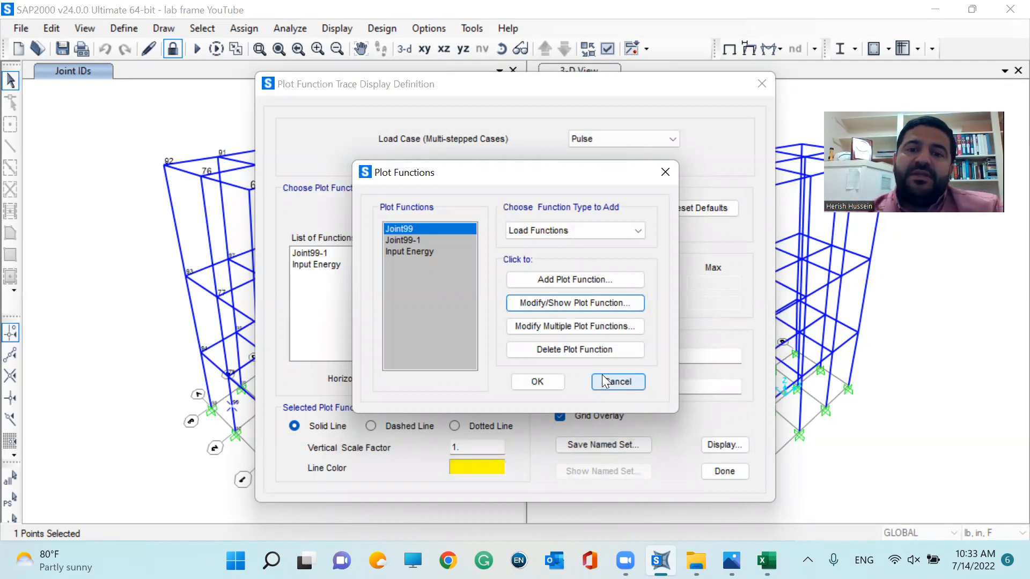
left_click(536, 381)
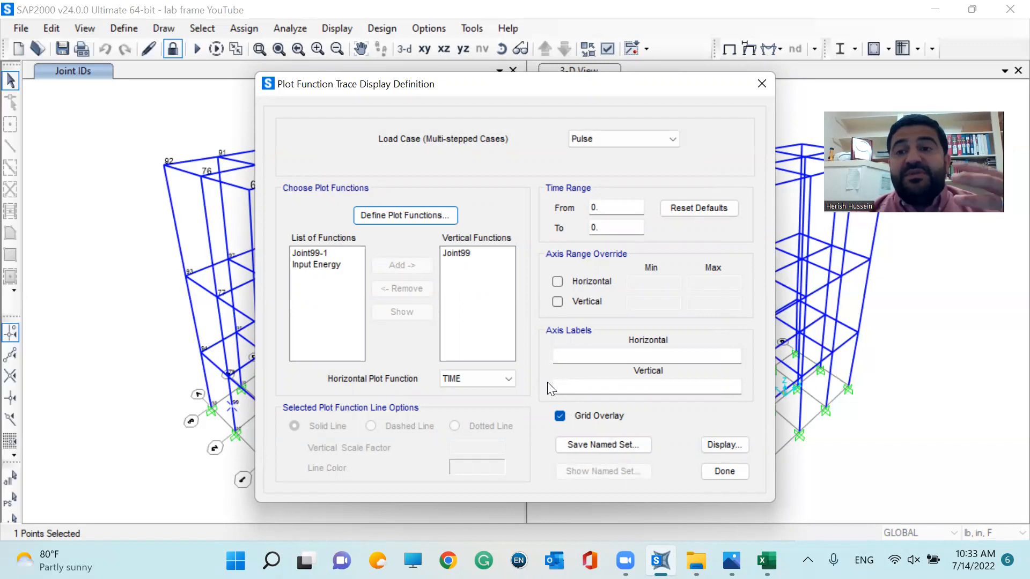
- Try 35 and 5 as the end of the Joint99 plot's time range, and restore the default range
left_click(462, 253)
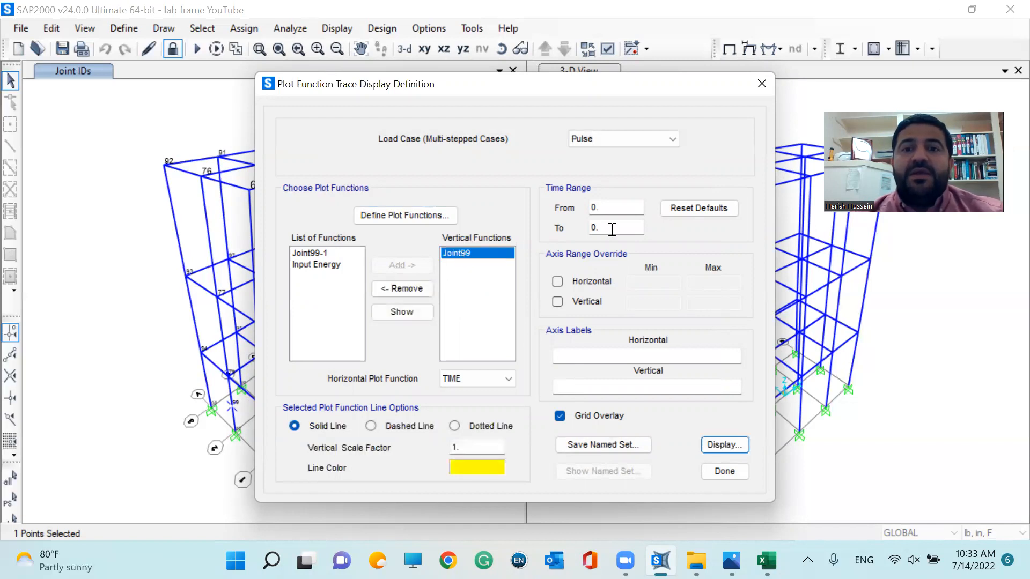
left_click_drag(612, 229, 559, 232)
type("13")
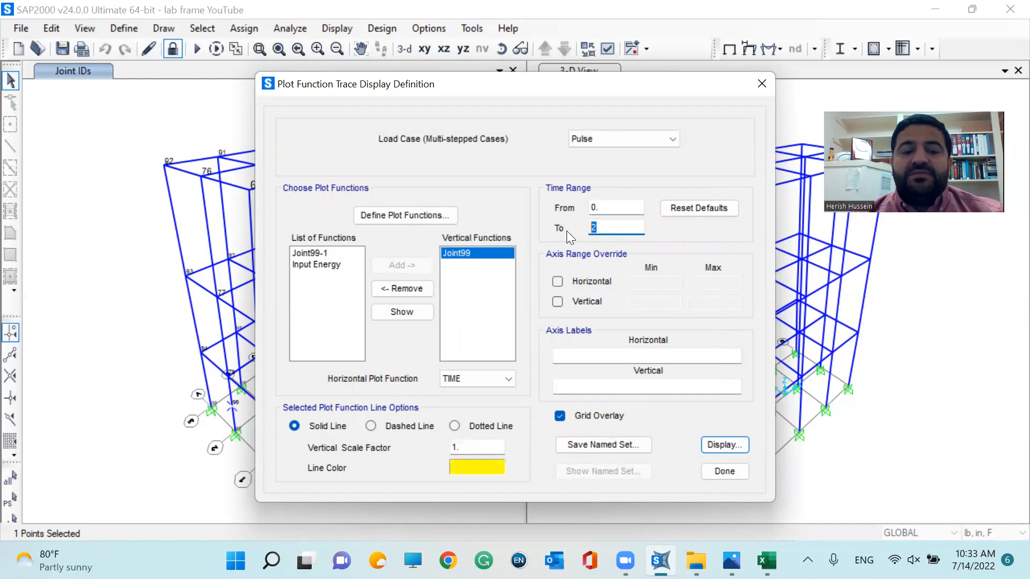
type("5")
left_click_drag(612, 229, 559, 232)
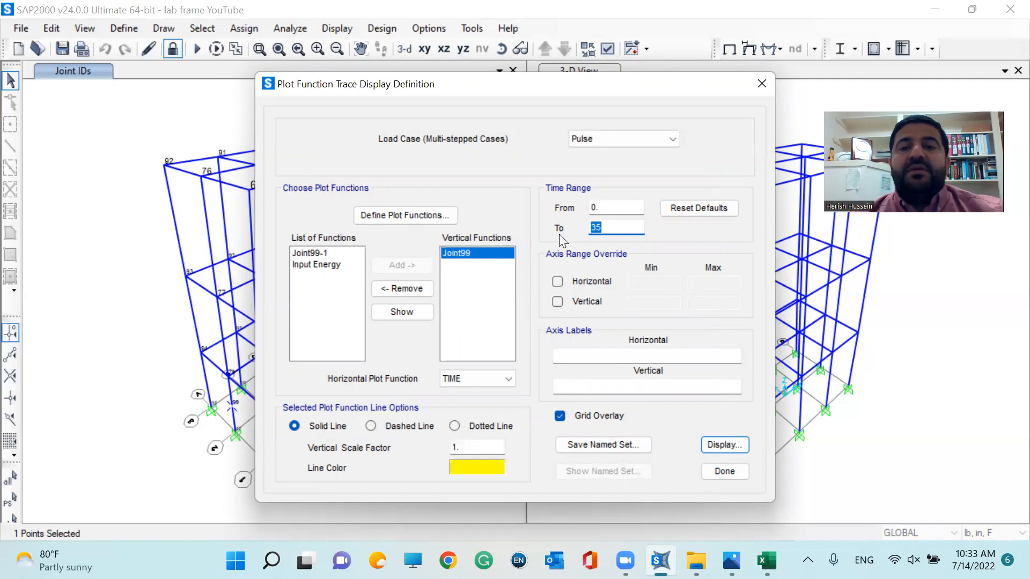
type("5")
left_click(611, 209)
key("BackSpace")
left_click(689, 211)
left_click(613, 225)
- Keep Pulse as the load case, display the Joint99 displacement trace over time, and close the plot
left_click(607, 139)
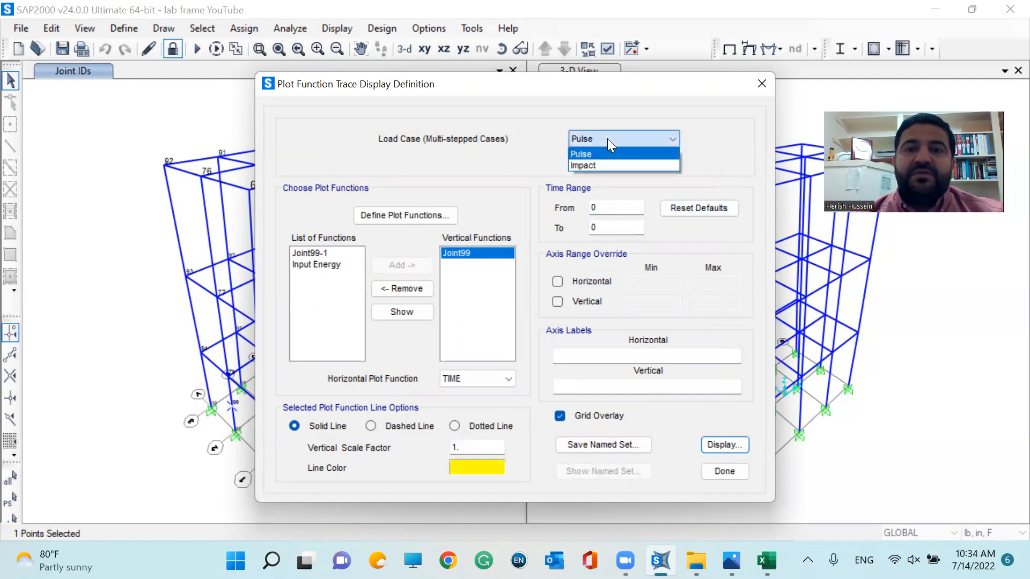
left_click(596, 139)
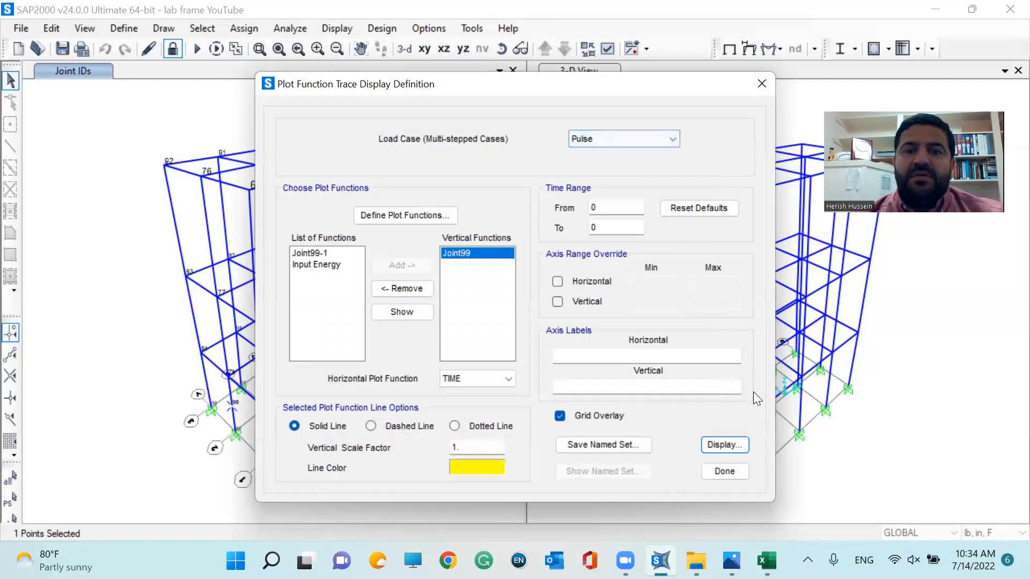
left_click(737, 441)
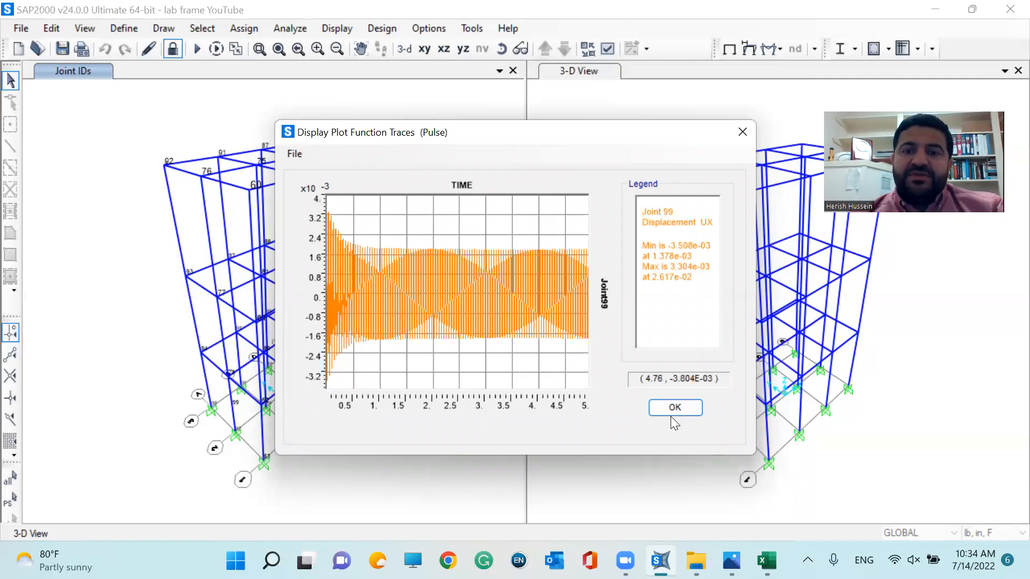
left_click(685, 407)
- Switch the load case to Impact, display the Joint99 displacement trace over time, and close the plot
left_click(616, 141)
left_click(603, 164)
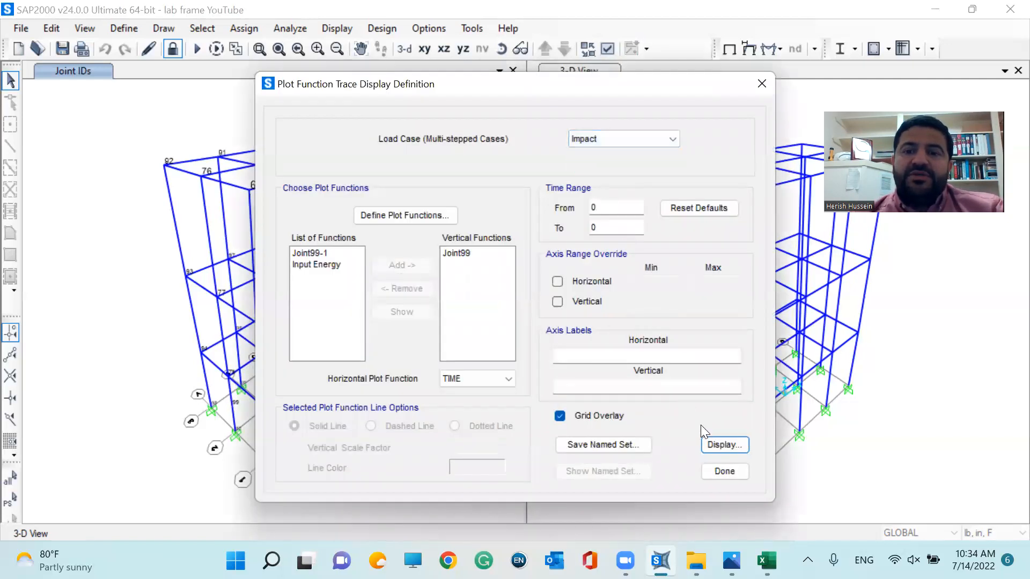
left_click(721, 445)
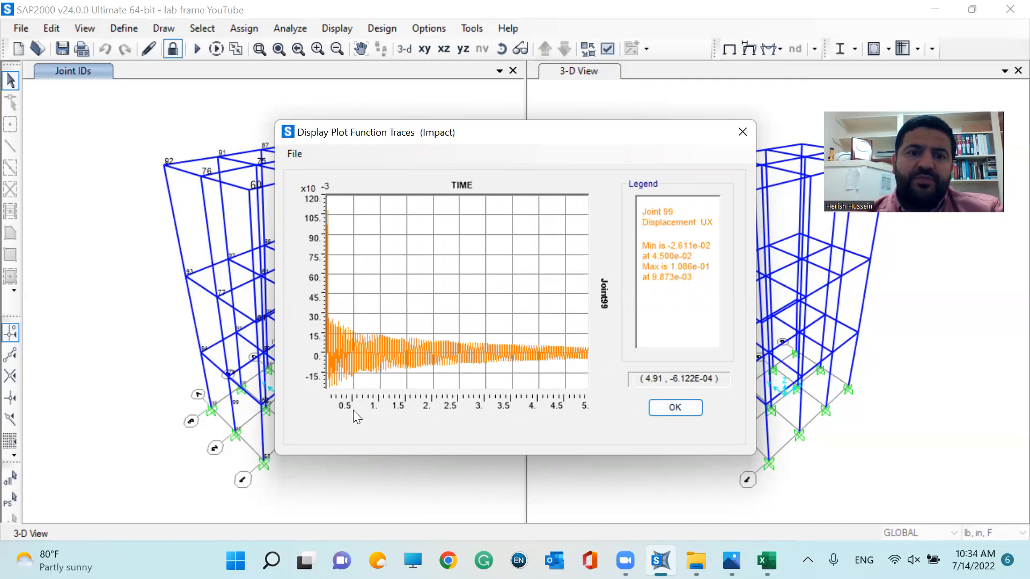
left_click(674, 407)
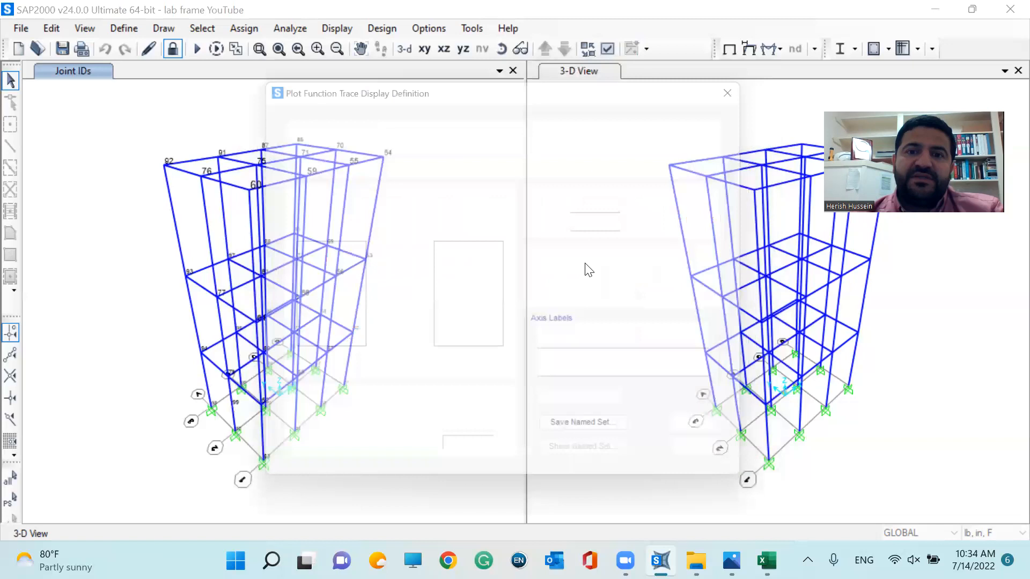
- End the time range at 0.5, display the Impact trace of Joint99 again, and close the plot and its definition
double_click(594, 228)
type(".5")
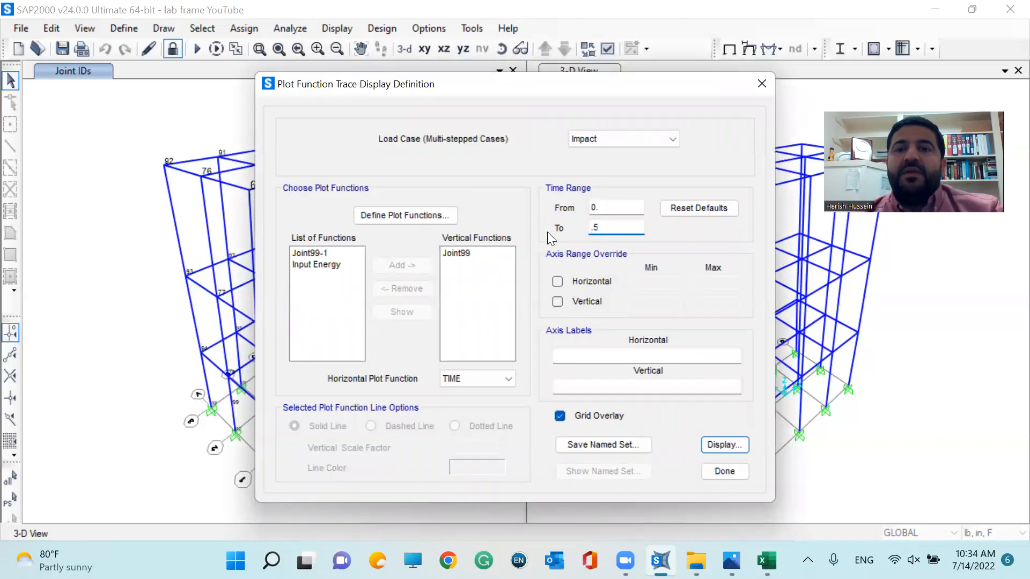
left_click(464, 254)
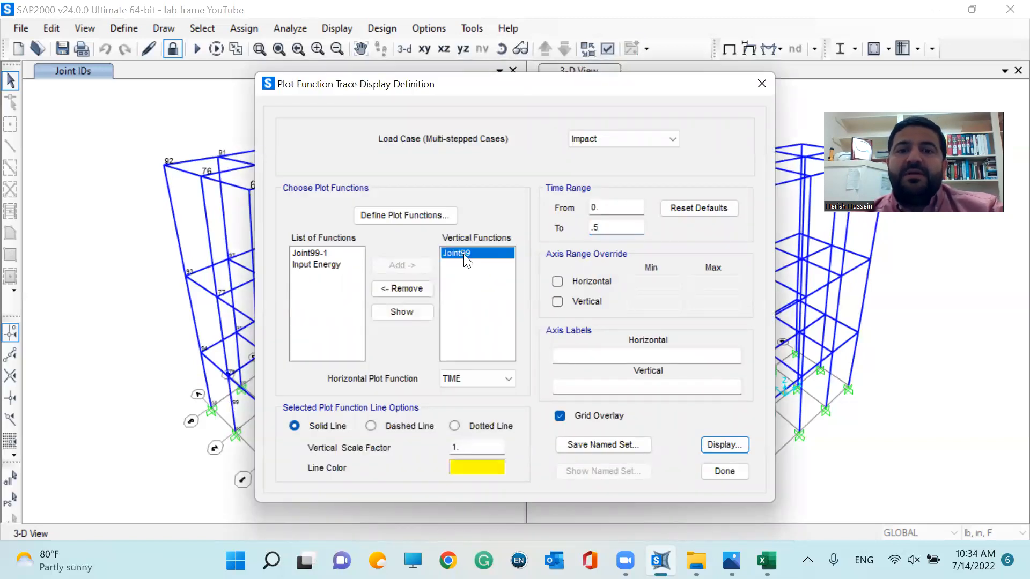
left_click(739, 445)
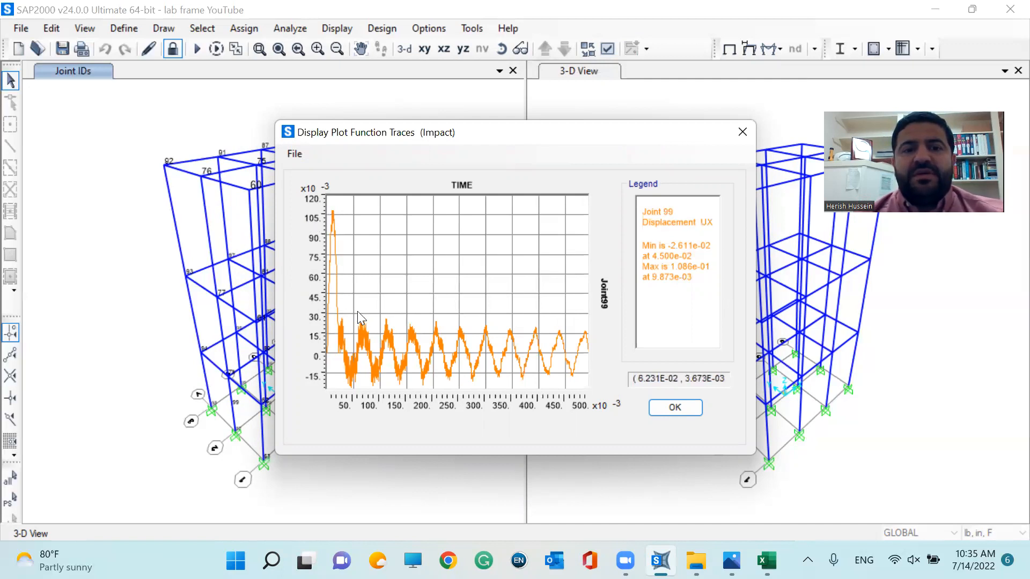
left_click(681, 405)
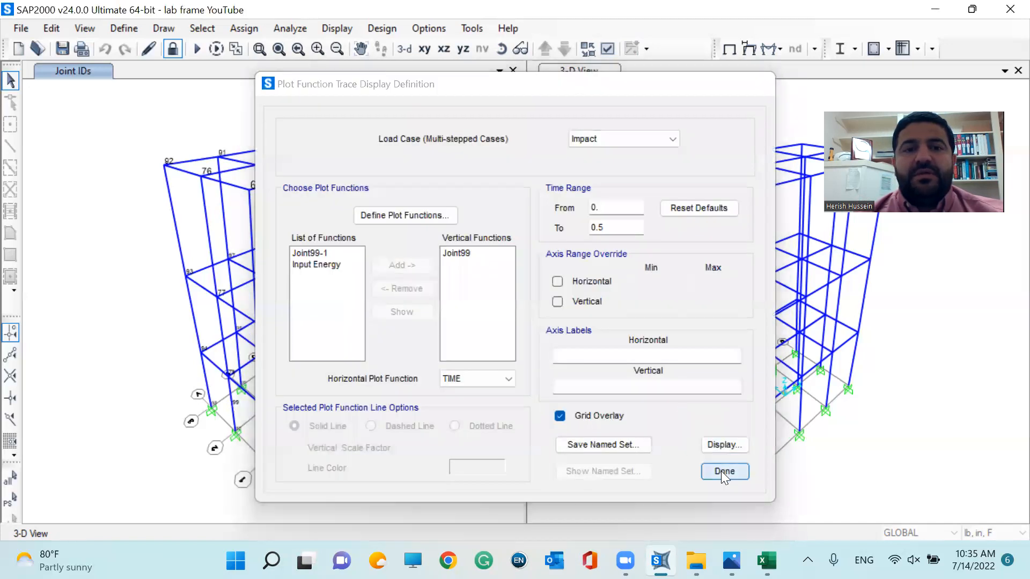
left_click(722, 470)
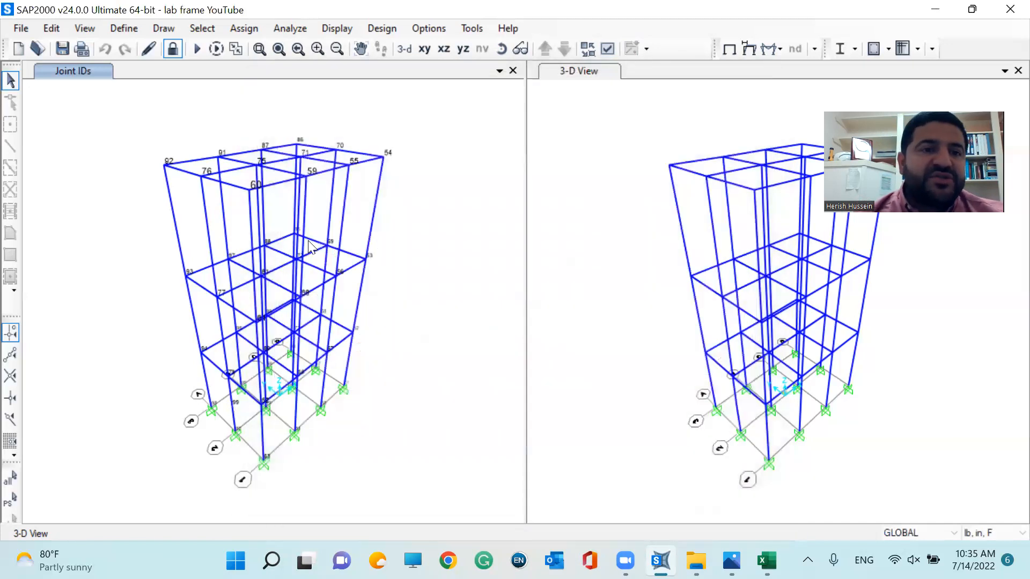
- Select joint 76 at the frame's top and replace Joint99 with Joint76 as the plotted vertical function
left_click(203, 179)
left_click(327, 27)
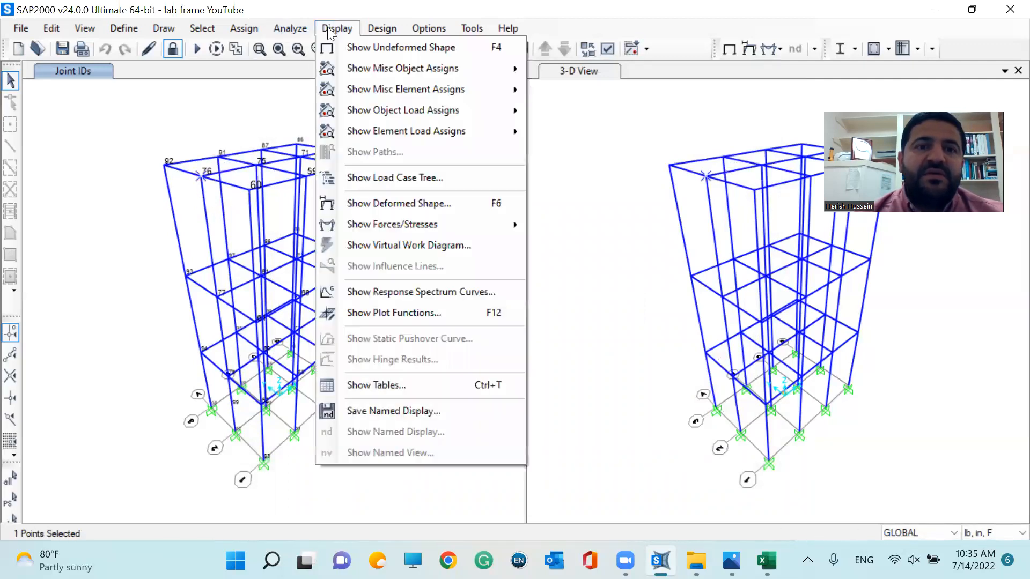
left_click(402, 311)
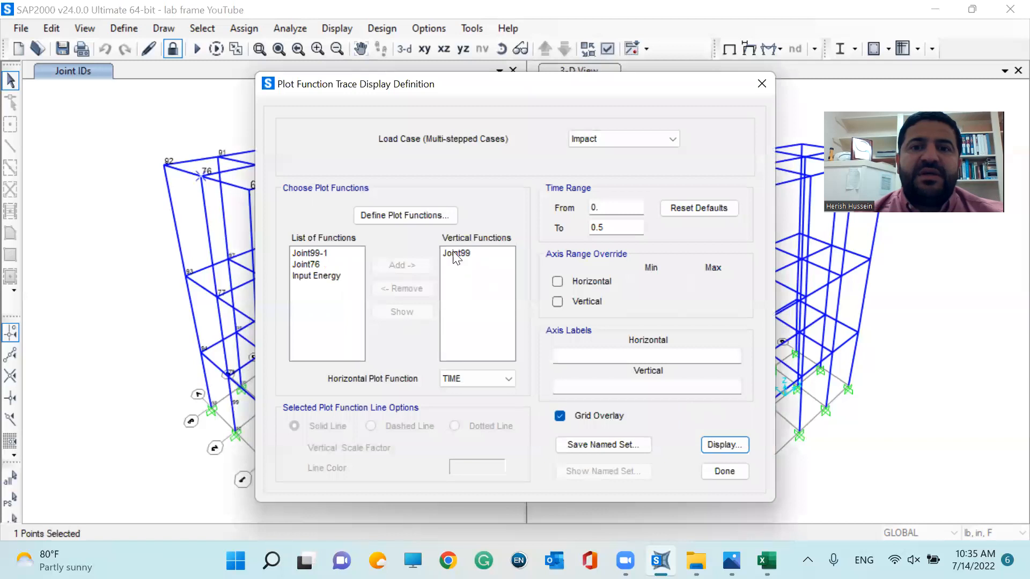
left_click(396, 268)
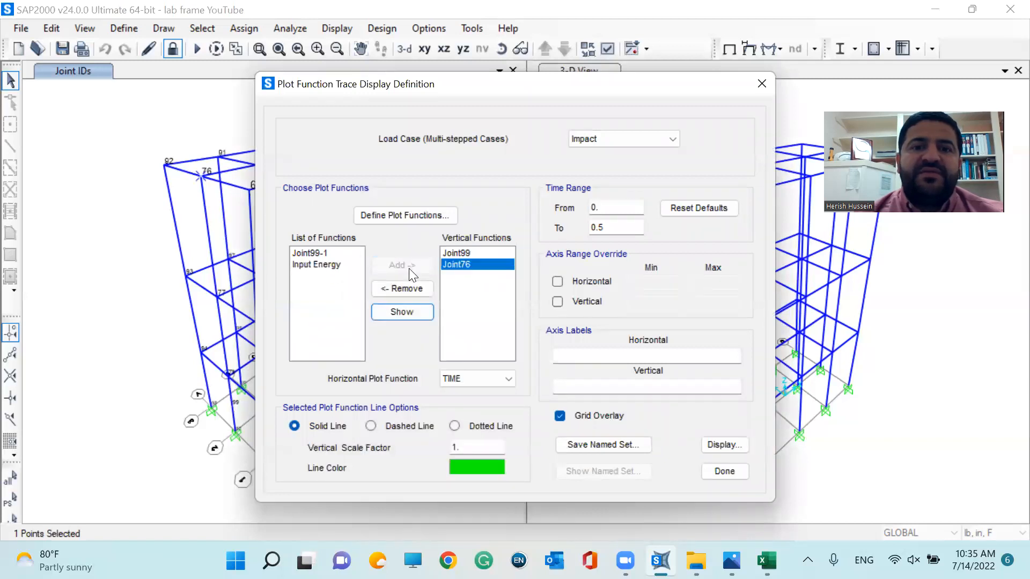
left_click(450, 252)
left_click(413, 290)
left_click(452, 252)
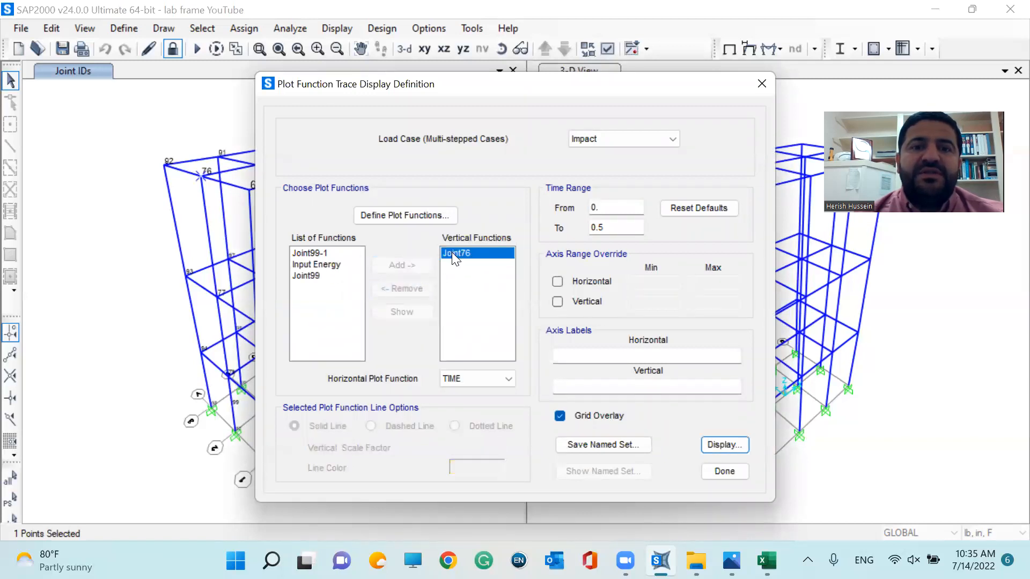
- Review the definition of the Joint76 plot function and close the list of plot functions
left_click(419, 215)
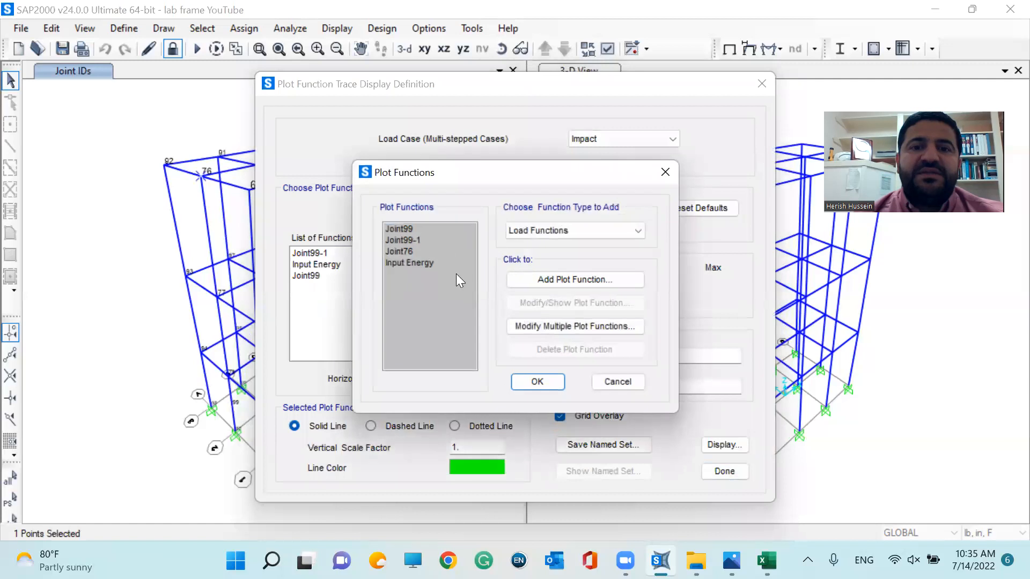
left_click(410, 249)
left_click(520, 304)
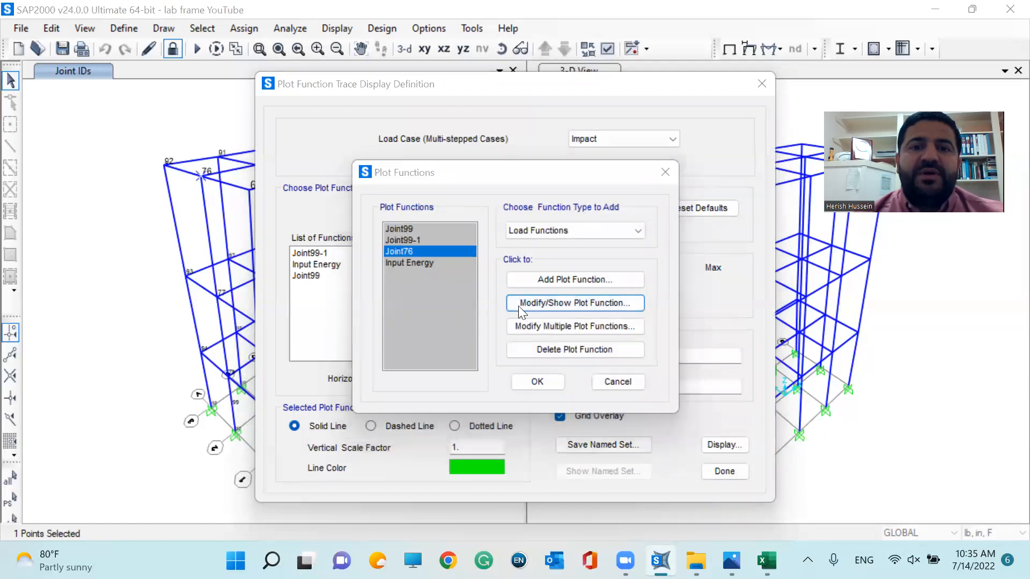
left_click(606, 376)
left_click(531, 378)
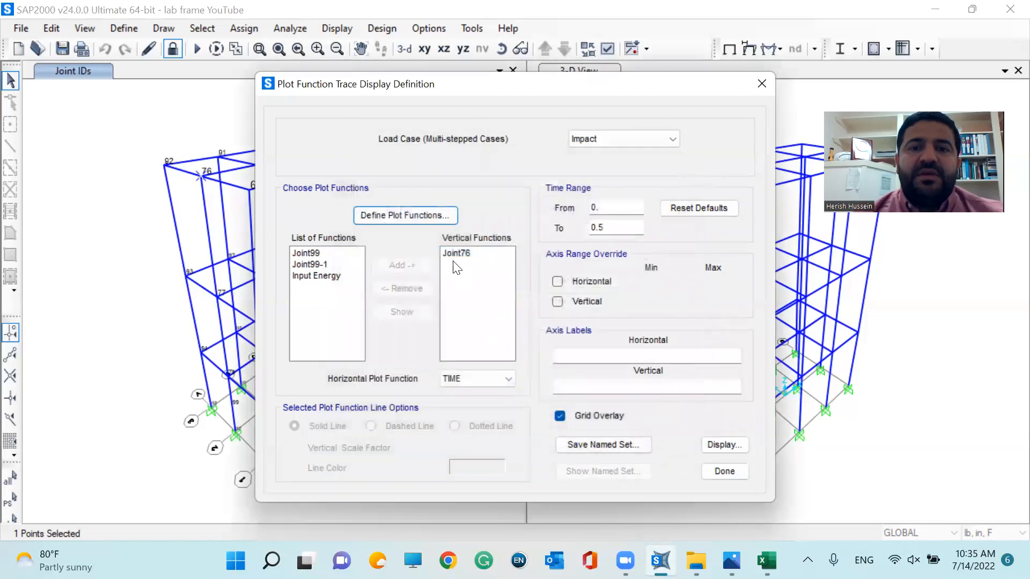
- Switch the load case to Pulse, display the Joint76 displacement trace over time, and close the plot and its definition
left_click(457, 253)
left_click(612, 139)
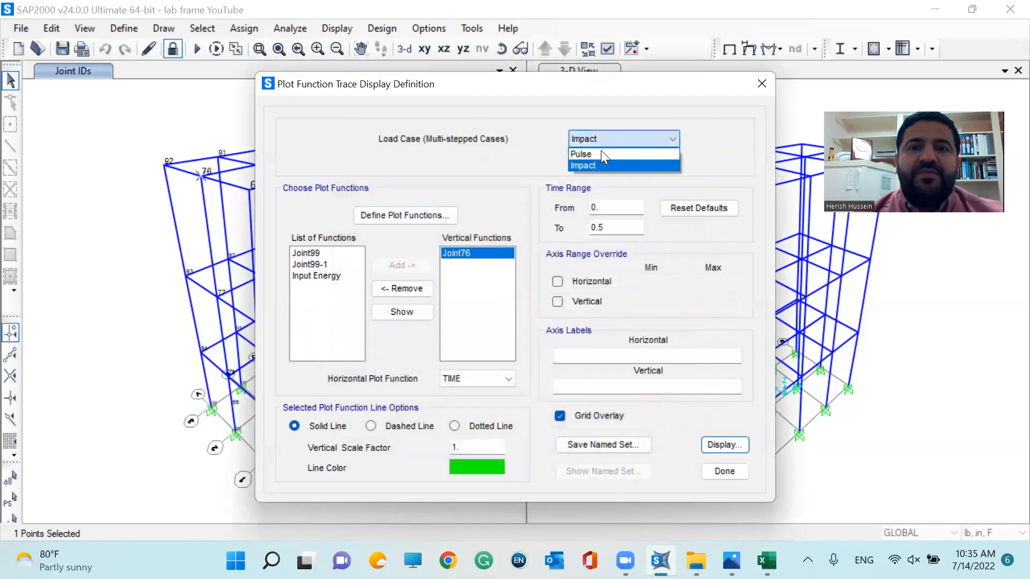
left_click(596, 154)
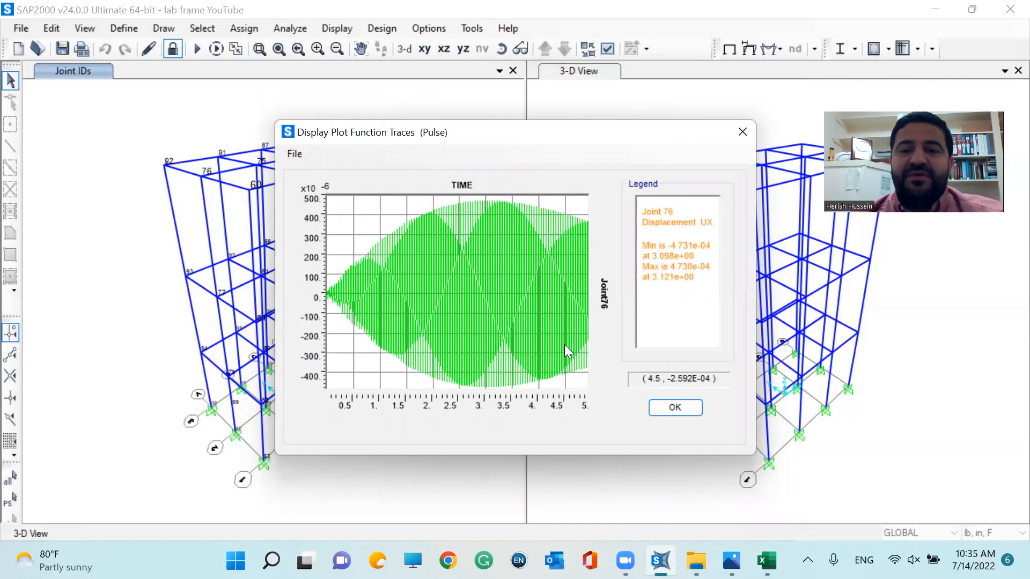
left_click(672, 409)
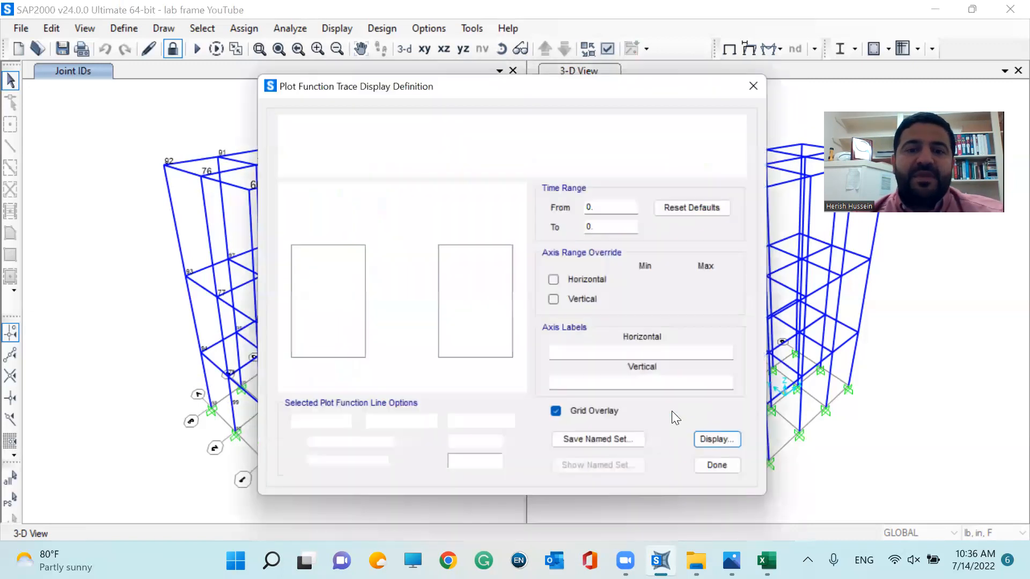
left_click(723, 470)
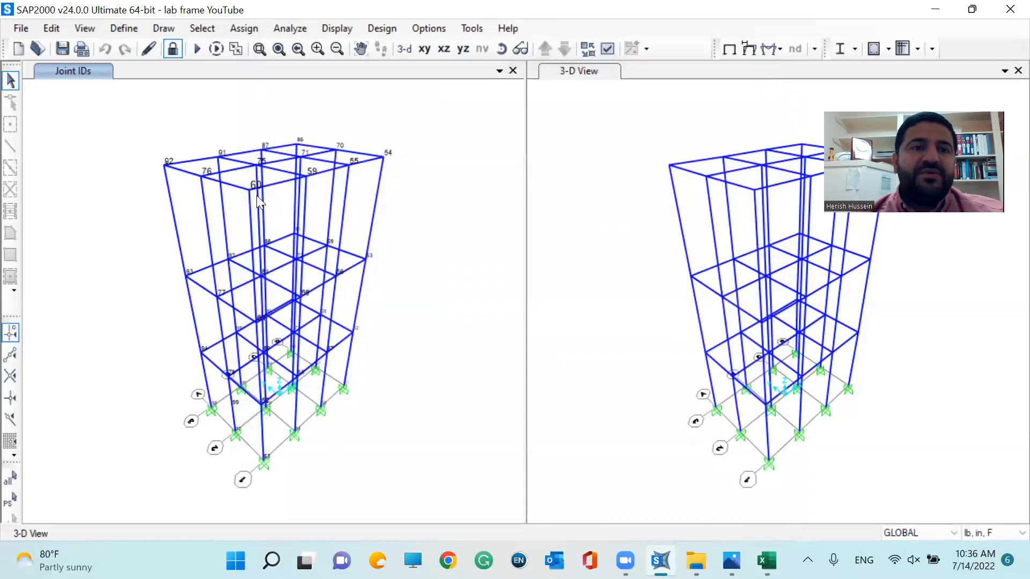
- Display the deformed shape of the MODAL case for mode 1 to read the frame's natural period
left_click(748, 53)
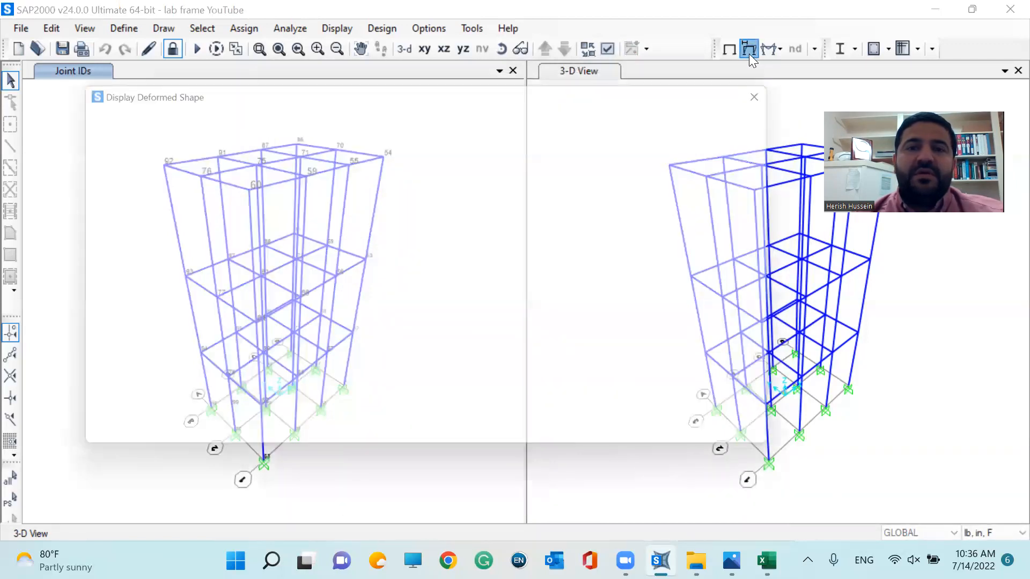
left_click(349, 129)
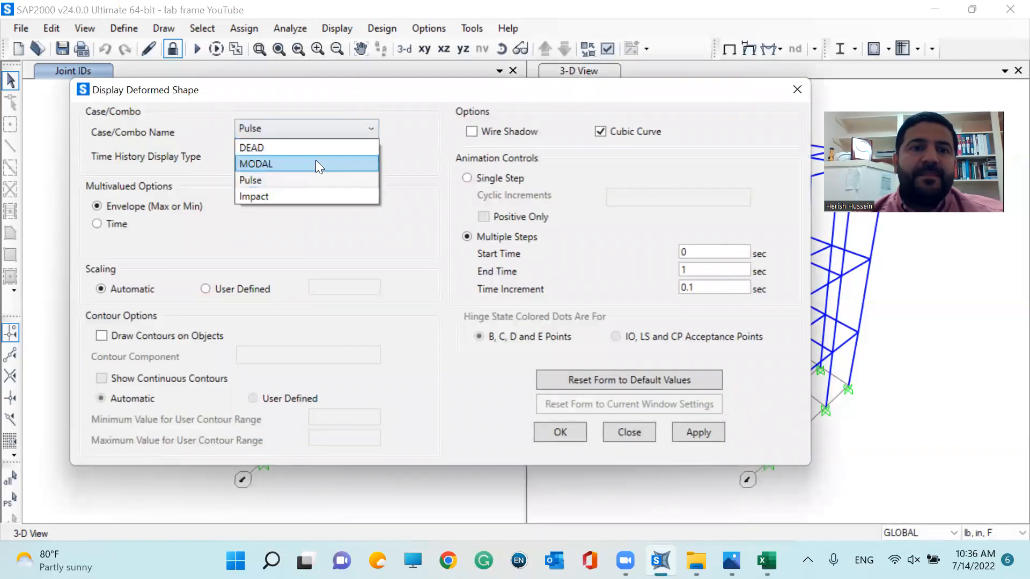
left_click(315, 162)
left_click(684, 431)
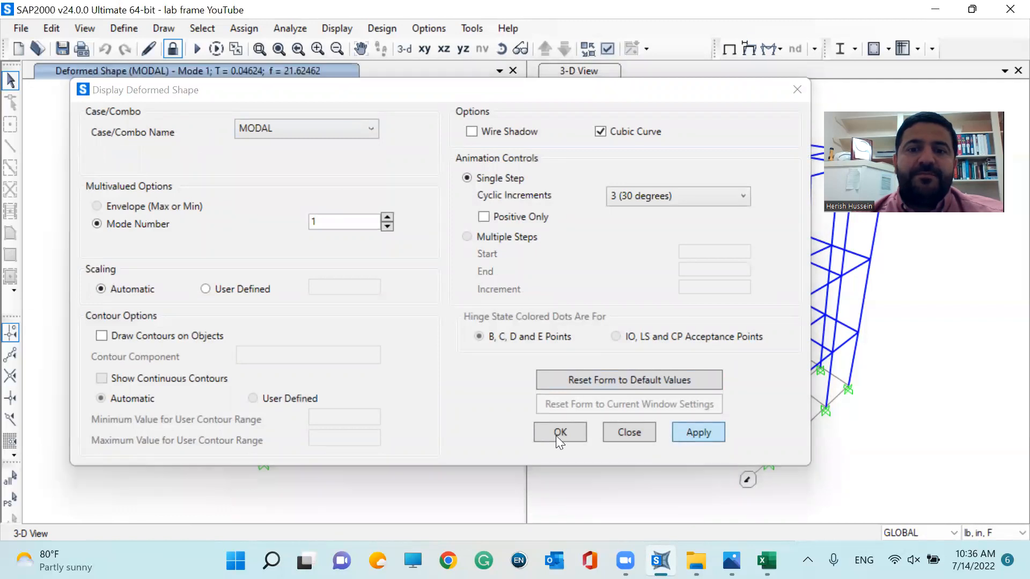
left_click(558, 432)
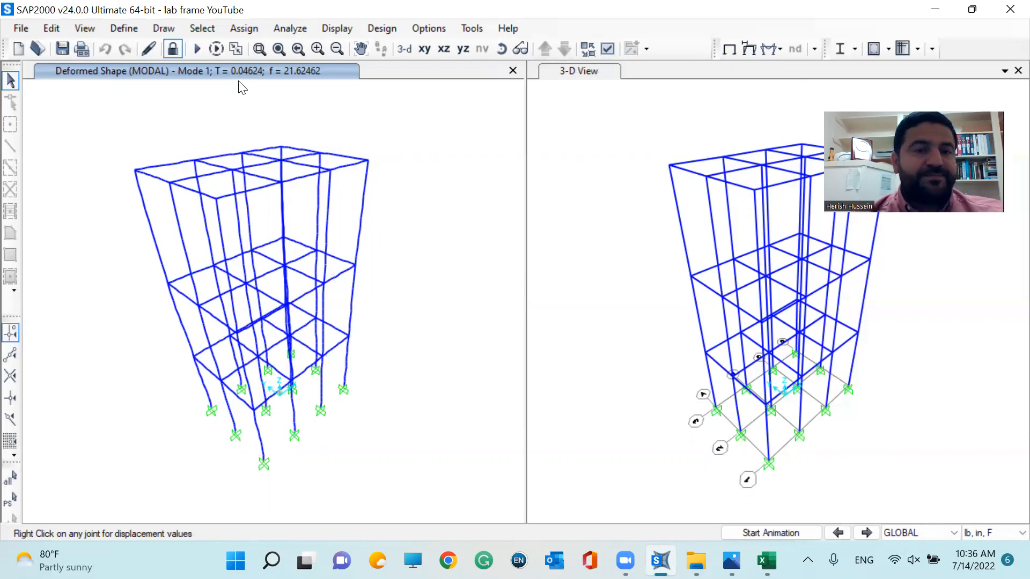
- Switch to the Forcing function workbook in Excel and set the lab frame period in J9 to 0.04624
left_click(766, 560)
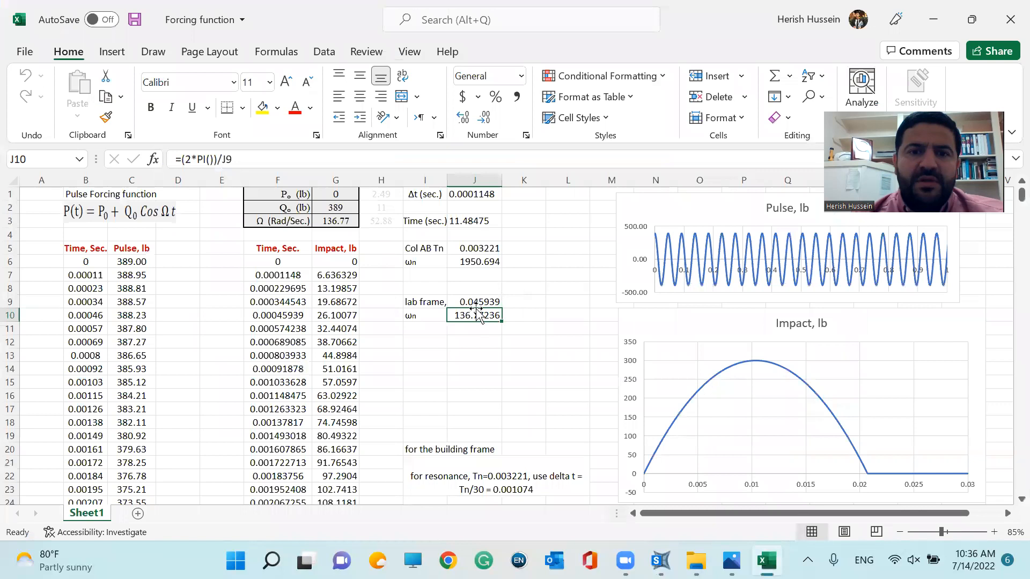
left_click(478, 302)
double_click(479, 302)
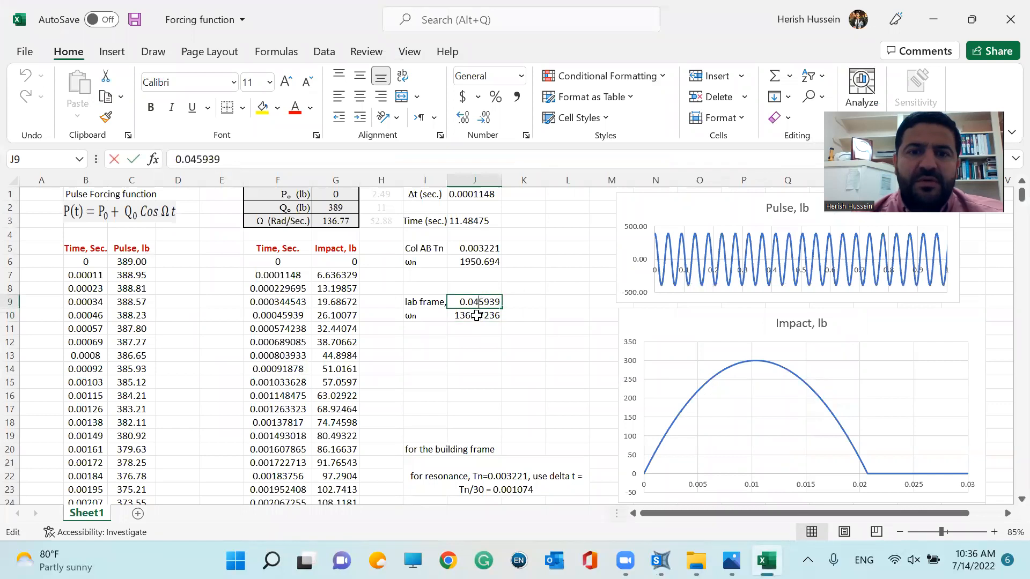
left_click_drag(479, 301, 536, 299)
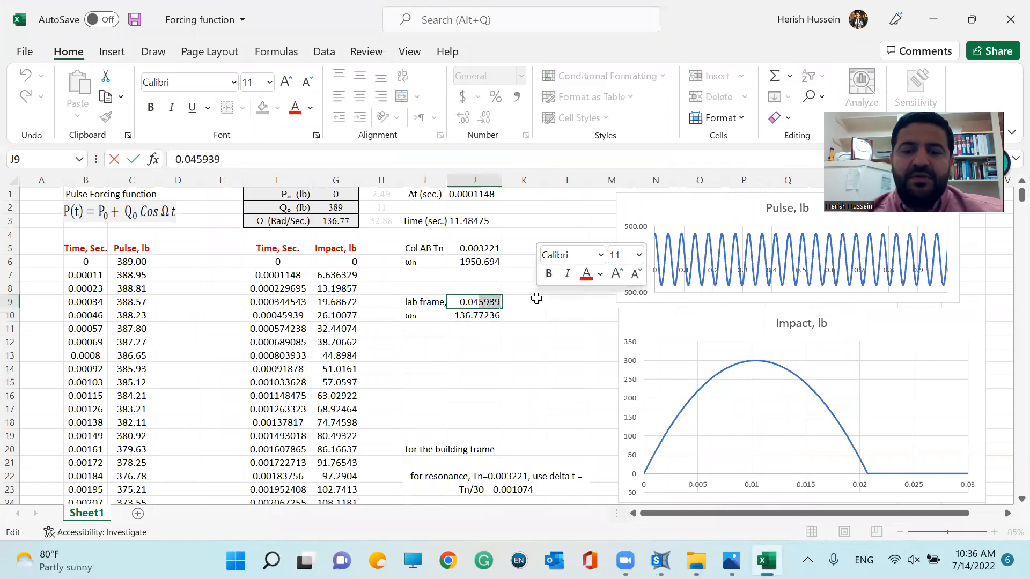
type("6")
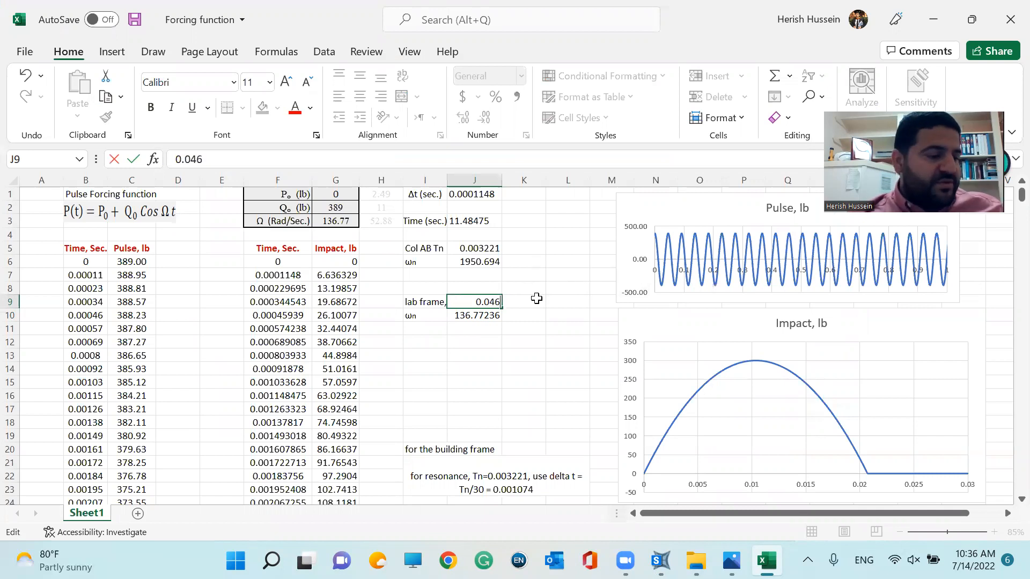
type("24")
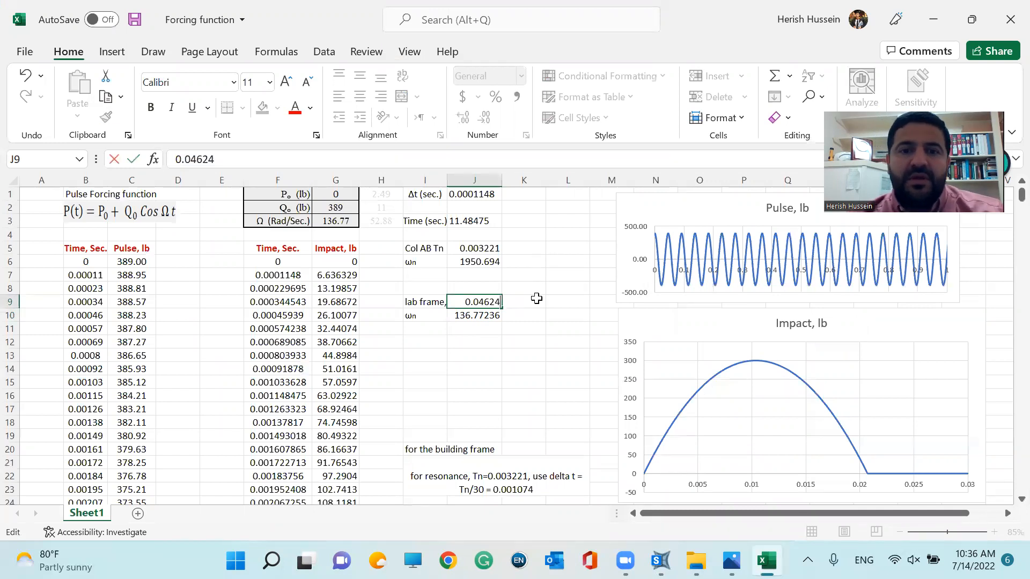
key("Return")
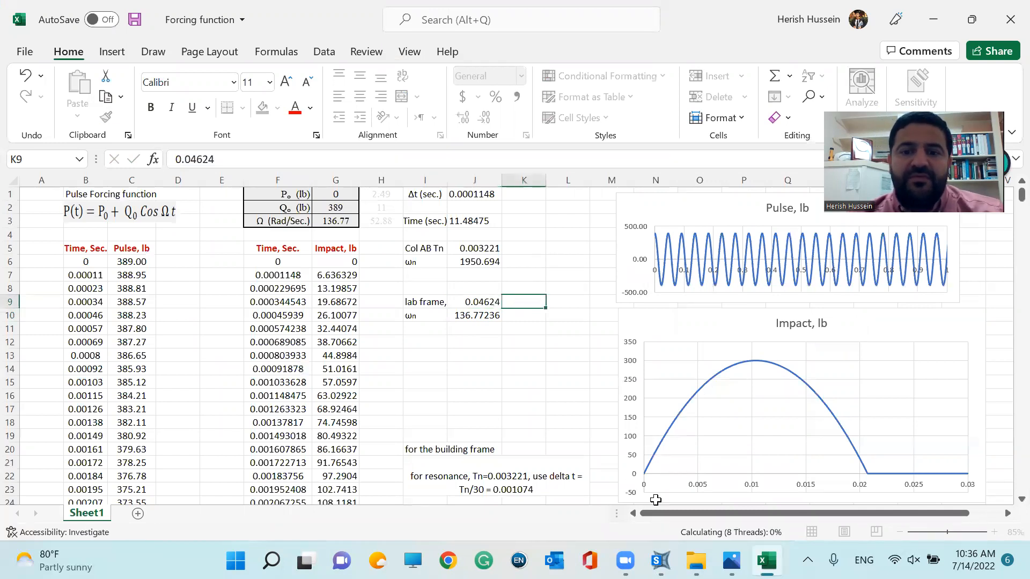
- Return to SAP2000, view the Modal Periods And Frequencies table for the more precise mode 1 period, and close it
left_click(660, 561)
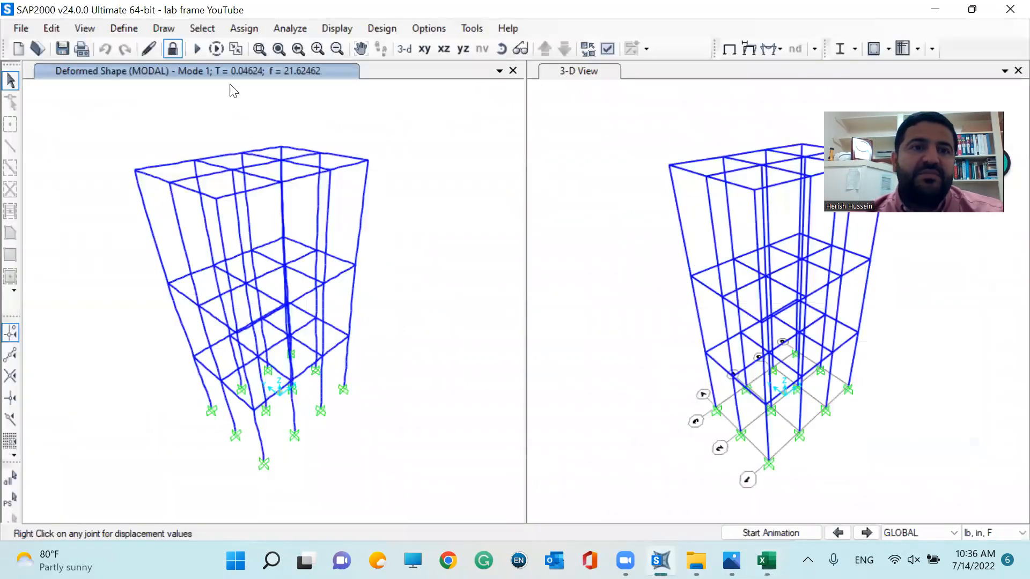
left_click(323, 27)
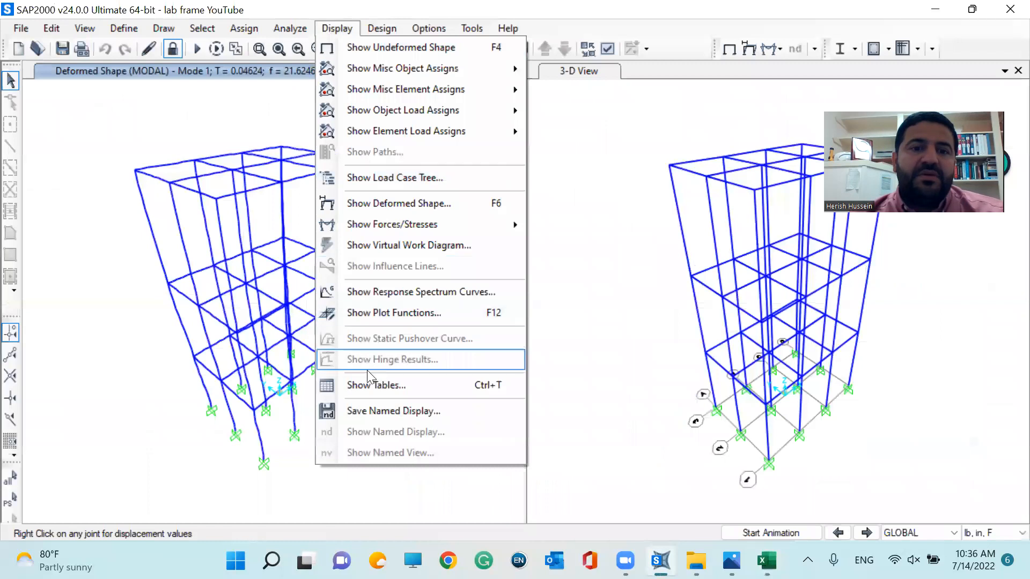
left_click(366, 385)
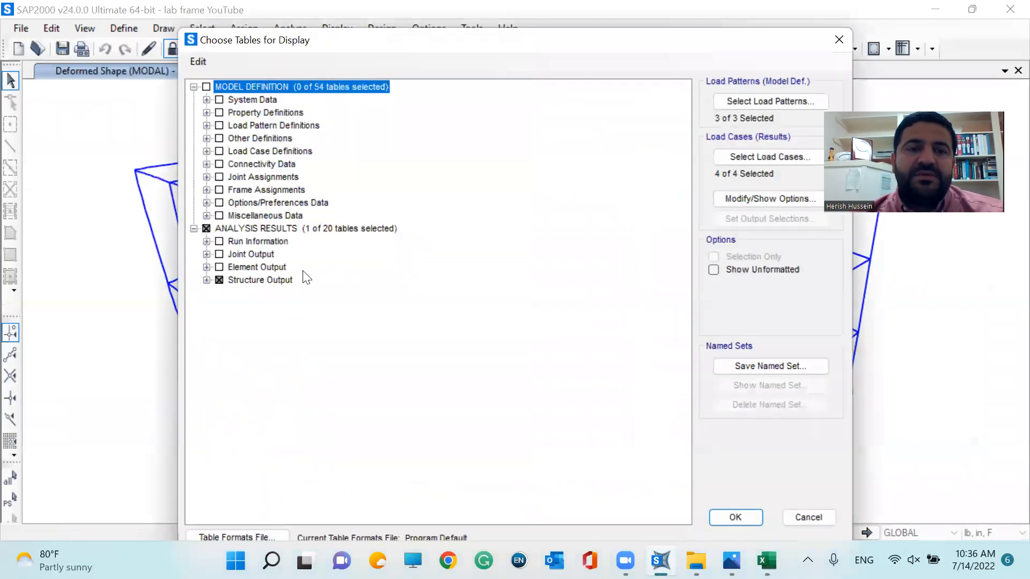
left_click(735, 516)
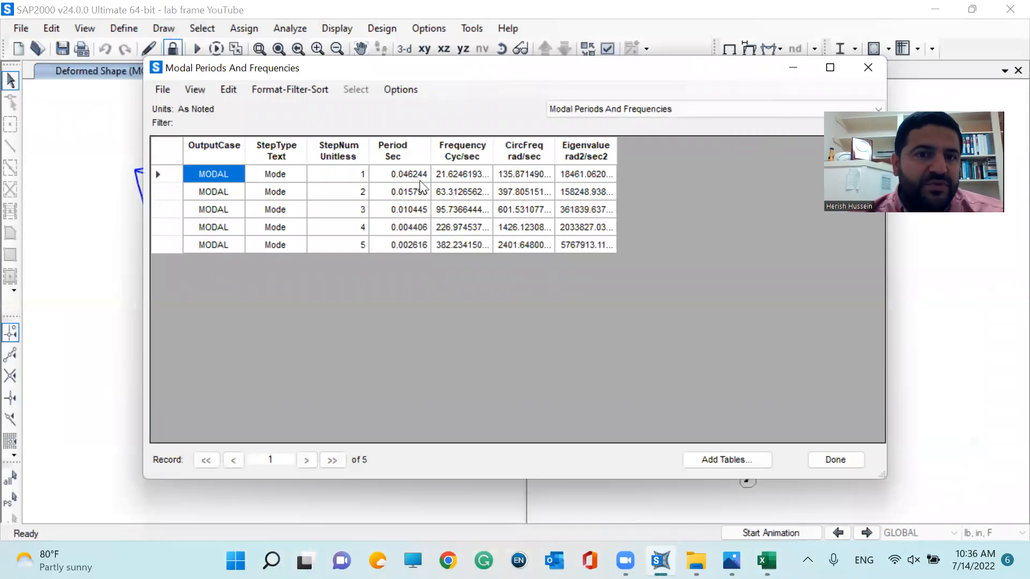
left_click(825, 460)
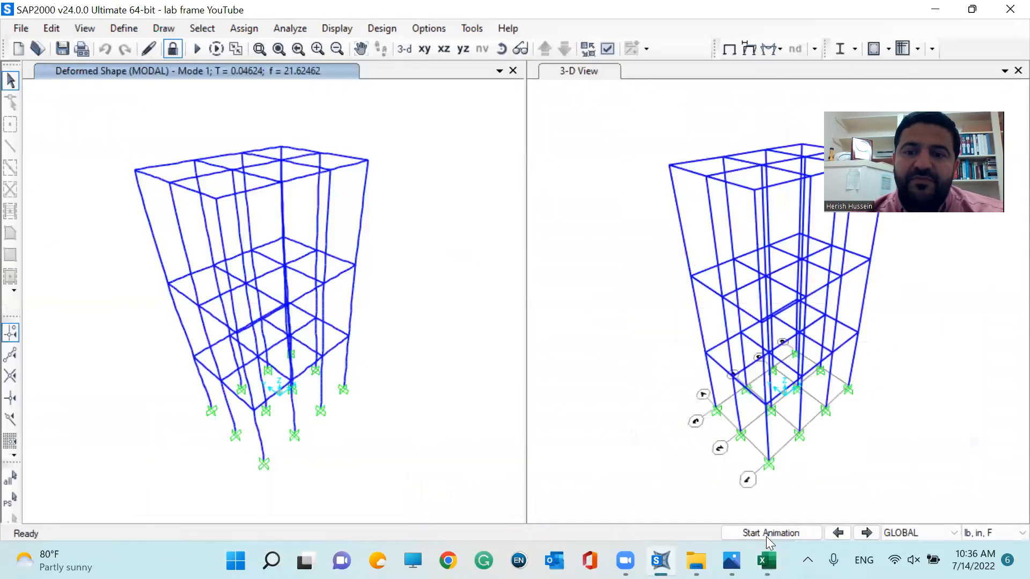
- Switch back to the Excel workbook and refine the lab frame period in J9 to 0.046244
left_click(766, 561)
left_click(491, 311)
left_click(495, 301)
double_click(493, 301)
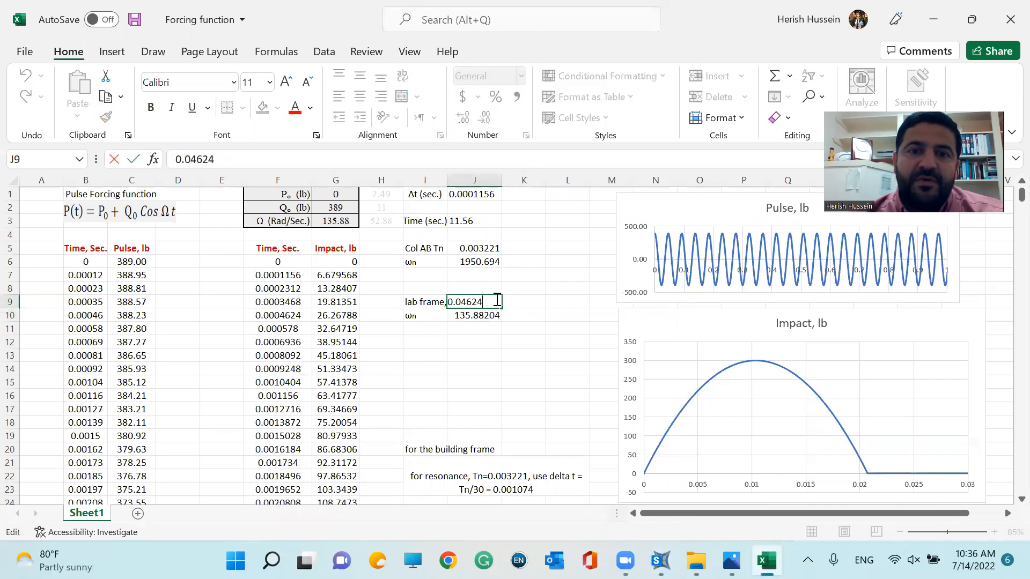
type("4")
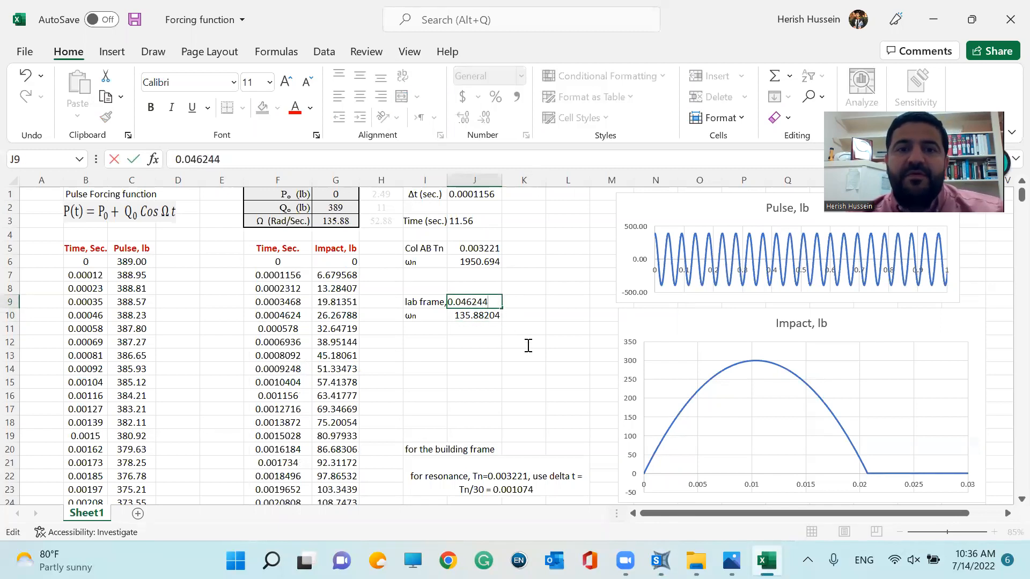
left_click(528, 339)
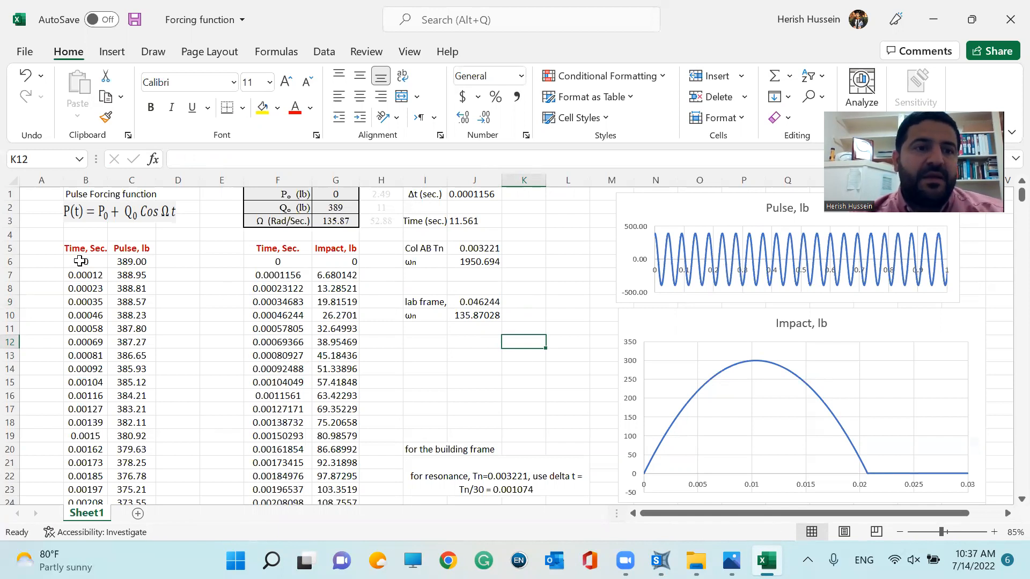
- Copy all Pulse time and load values from B6:C6 down to the last row
left_click_drag(79, 262, 120, 262)
key("ctrl+shift+Down")
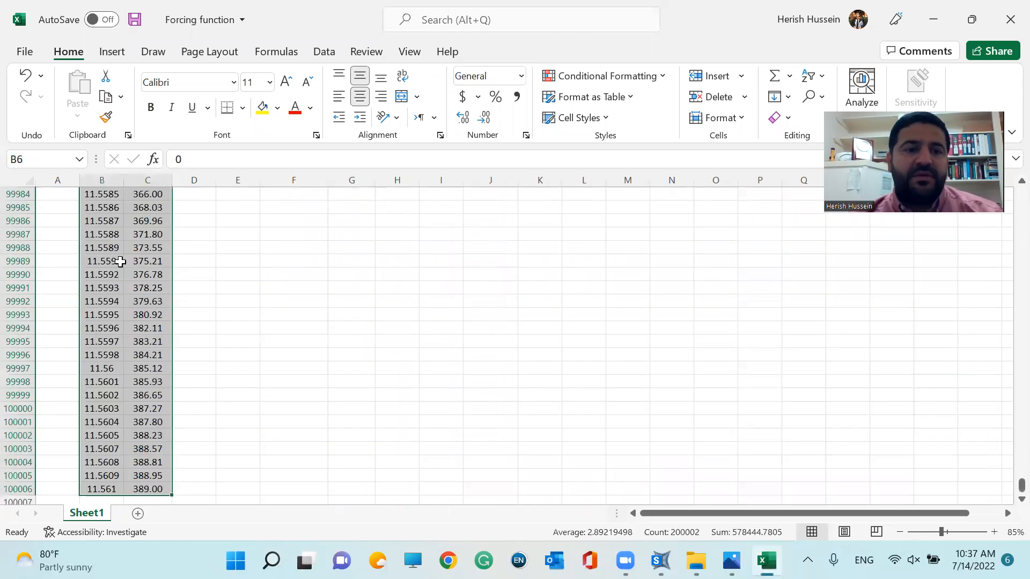
key("ctrl+c")
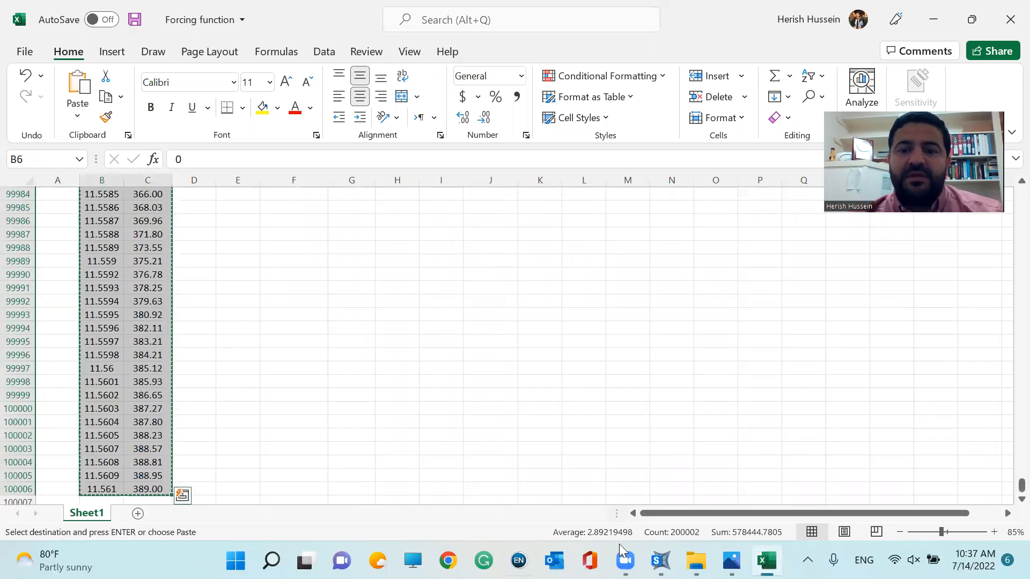
- Open the "pulsating forcing function resonance" text file from the frame folder in Notepad and replace its contents with the copied pulse data
mouse_move(695, 560)
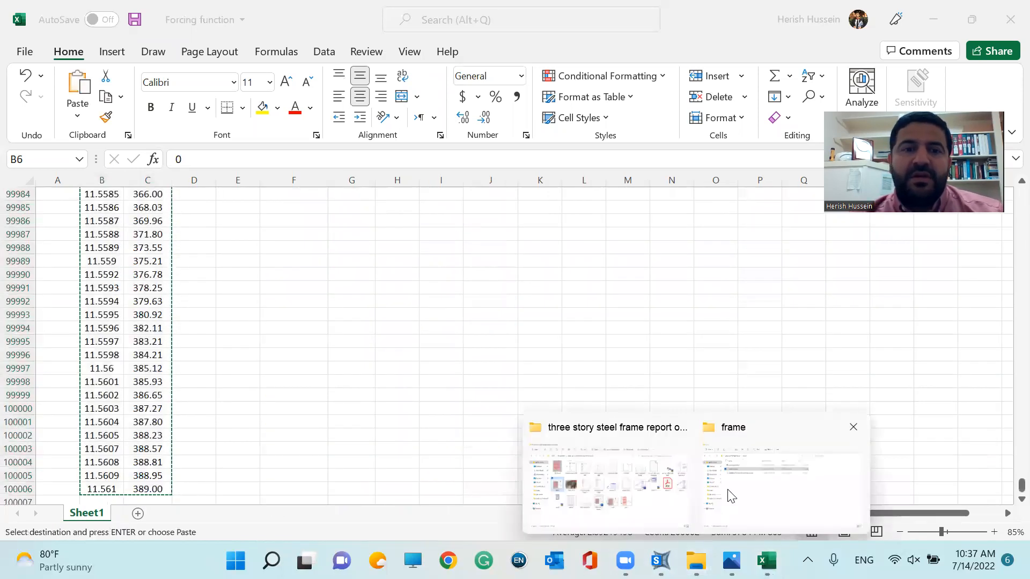
left_click(782, 482)
left_click(228, 194)
double_click(228, 194)
left_click(372, 229)
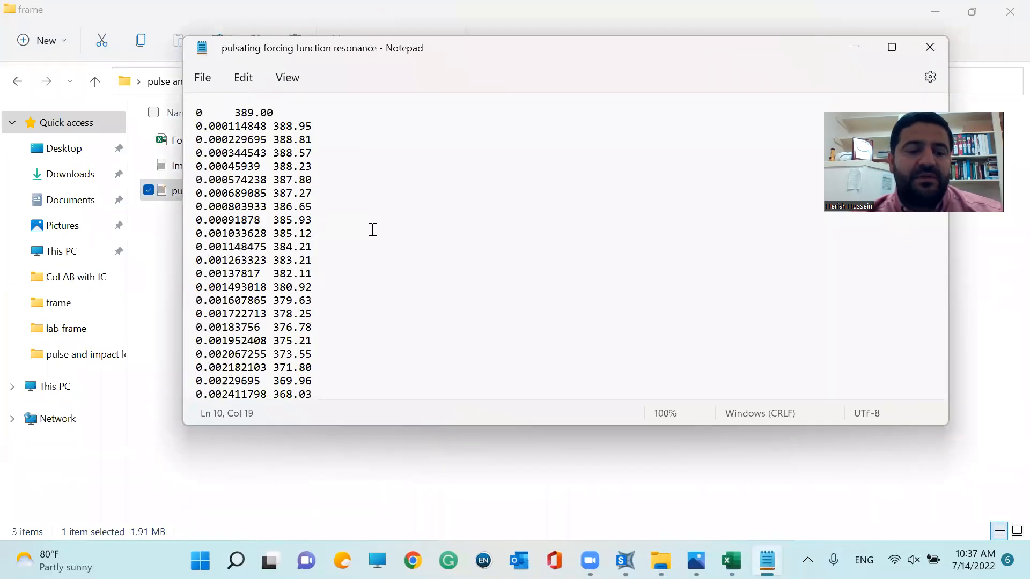
key("ctrl+a")
key("BackSpace")
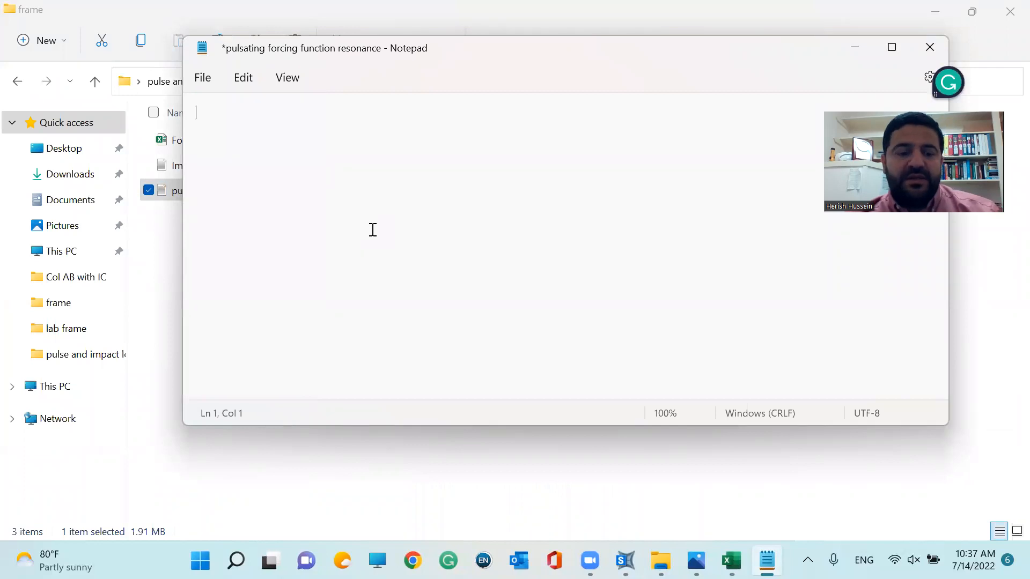
key("ctrl+v")
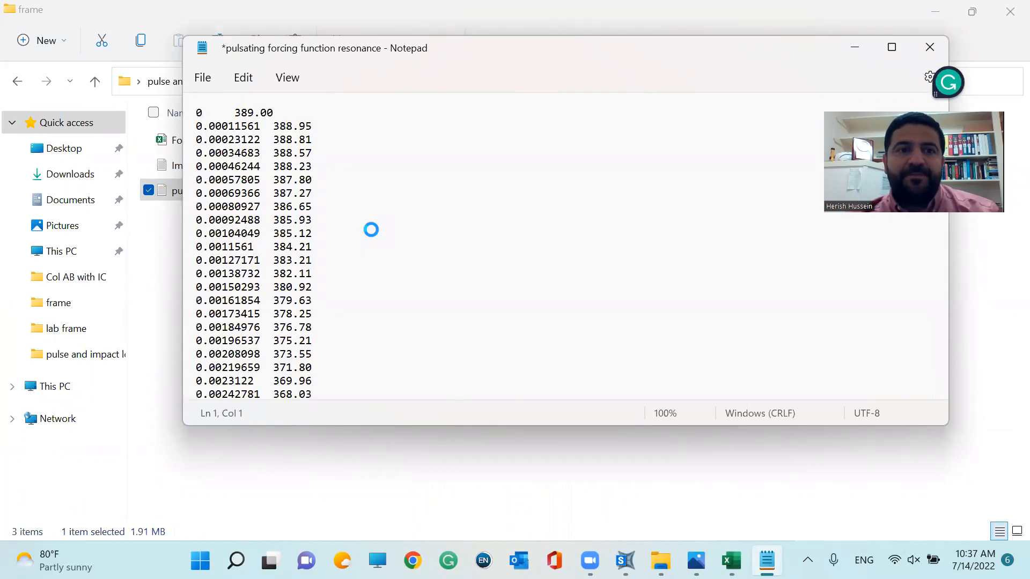
- Save the "pulsating forcing function resonance" text file and close it
key("ctrl+s")
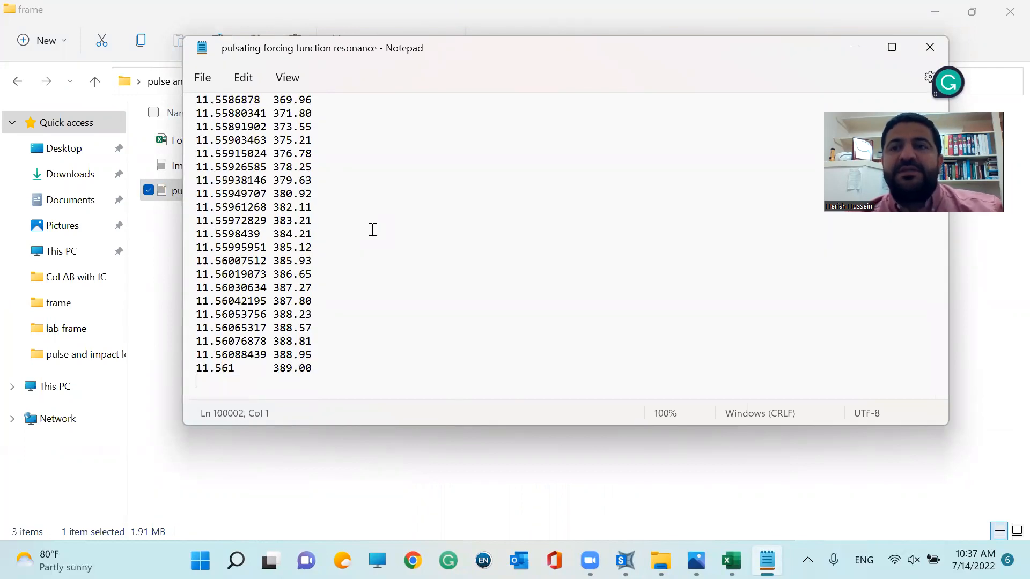
left_click(930, 48)
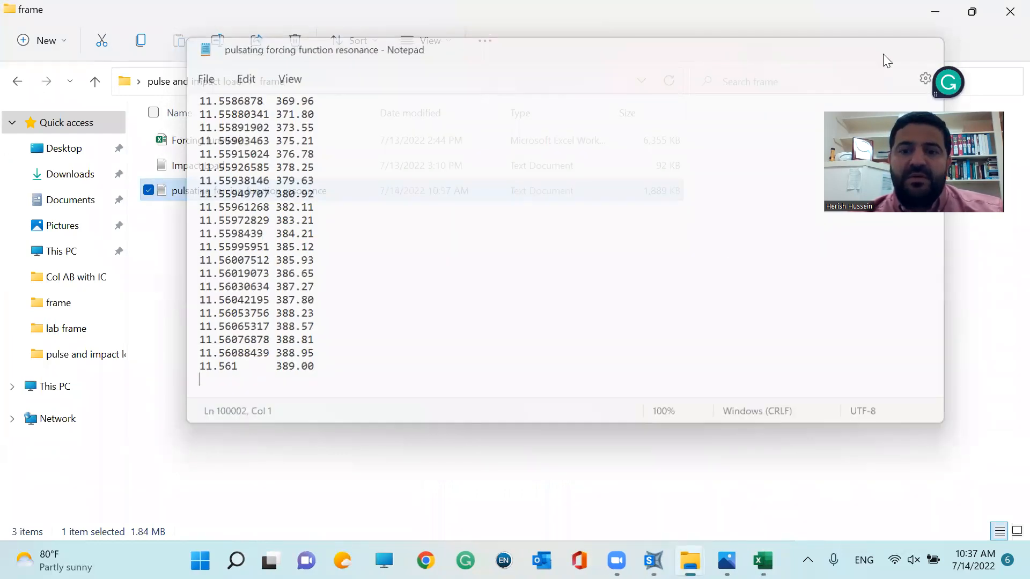
- Switch to SAP2000 and unlock the lab frame model, accepting deletion of its analysis results
left_click(660, 561)
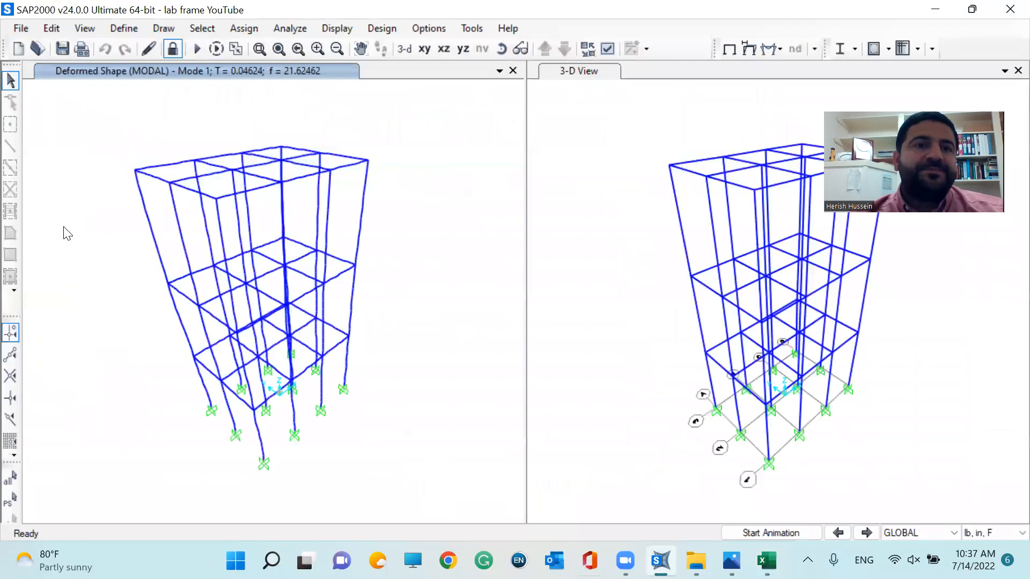
left_click(169, 51)
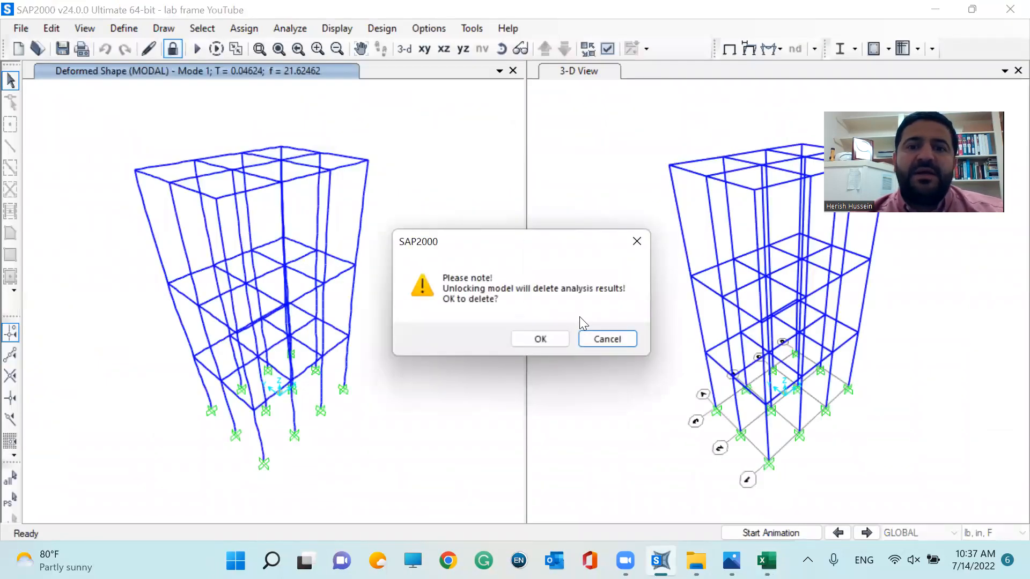
left_click(557, 338)
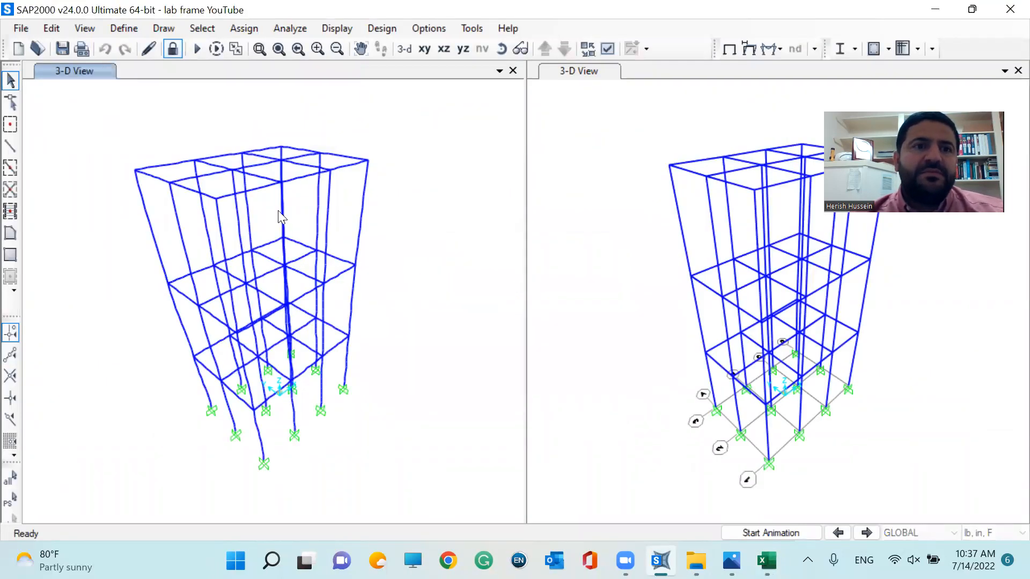
- Modify the Pulse load case so its applied load uses the Impact F(t) function, and save the load case definitions
left_click(123, 28)
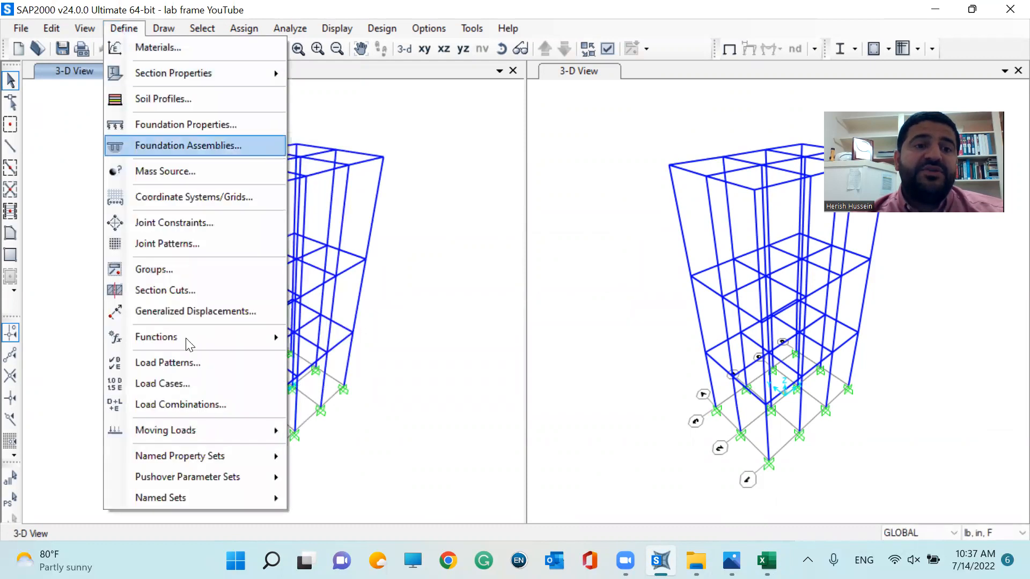
left_click(190, 384)
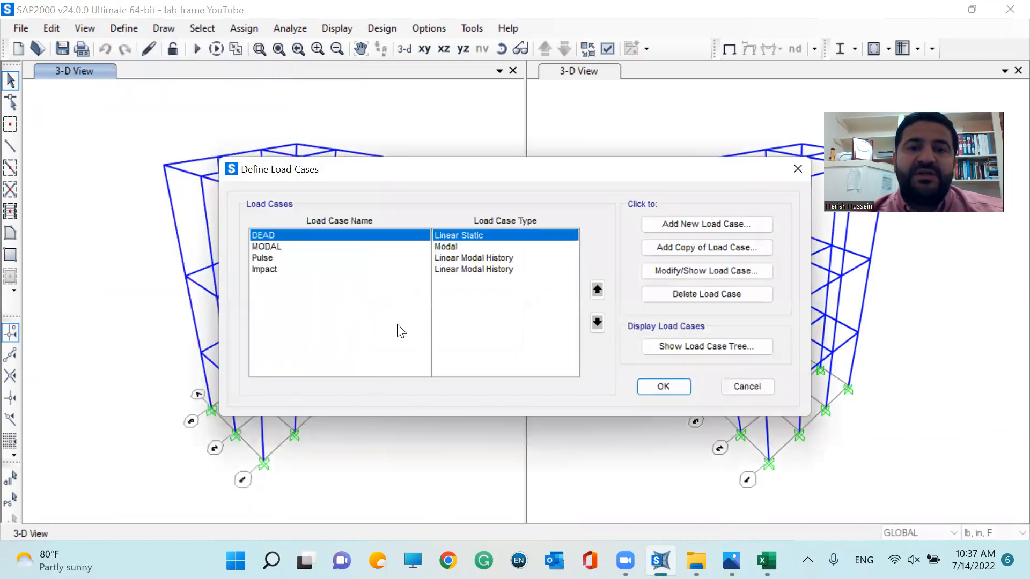
left_click(296, 259)
left_click(651, 272)
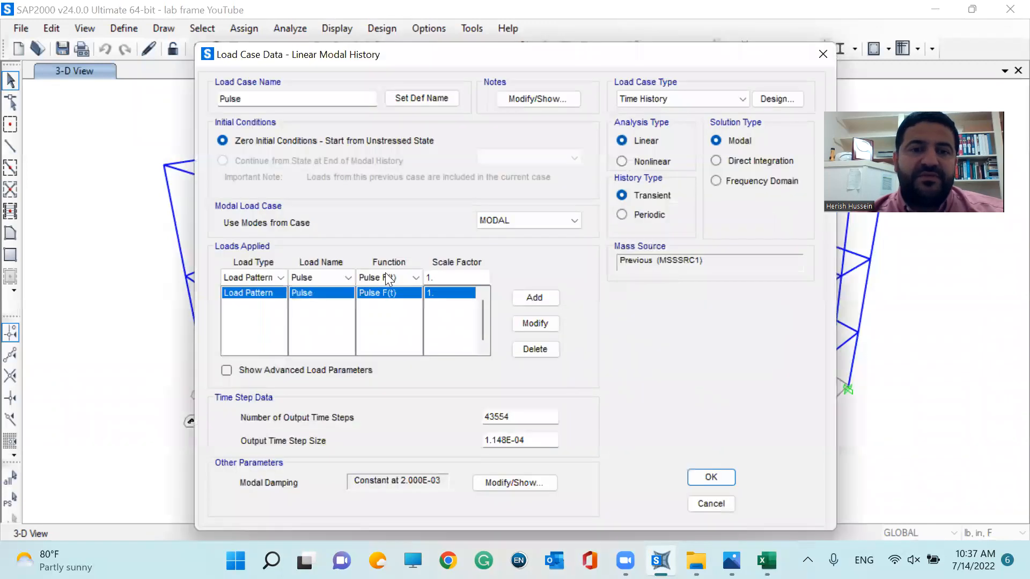
left_click(389, 277)
left_click(391, 292)
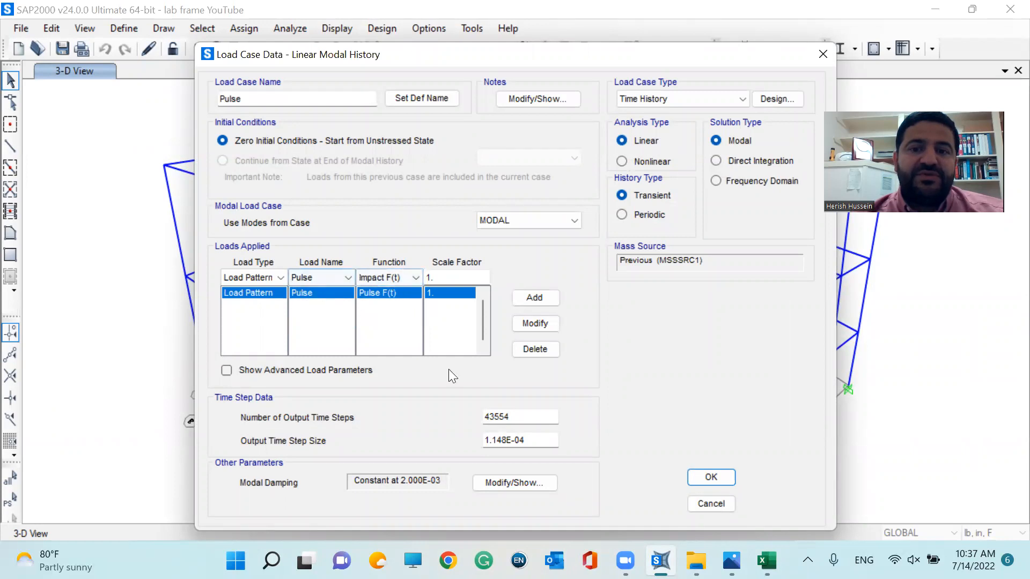
left_click(694, 476)
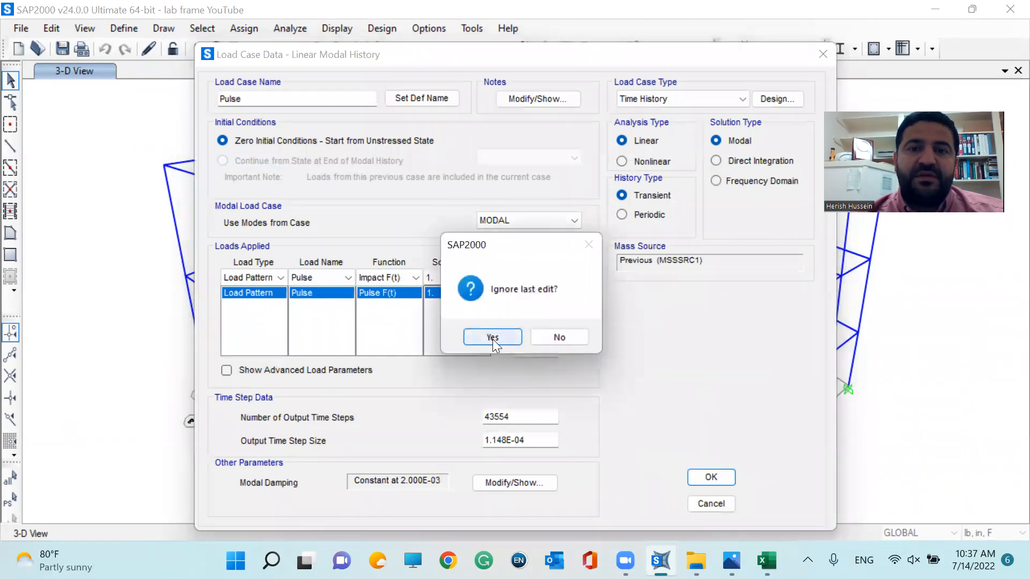
left_click(543, 337)
left_click(541, 323)
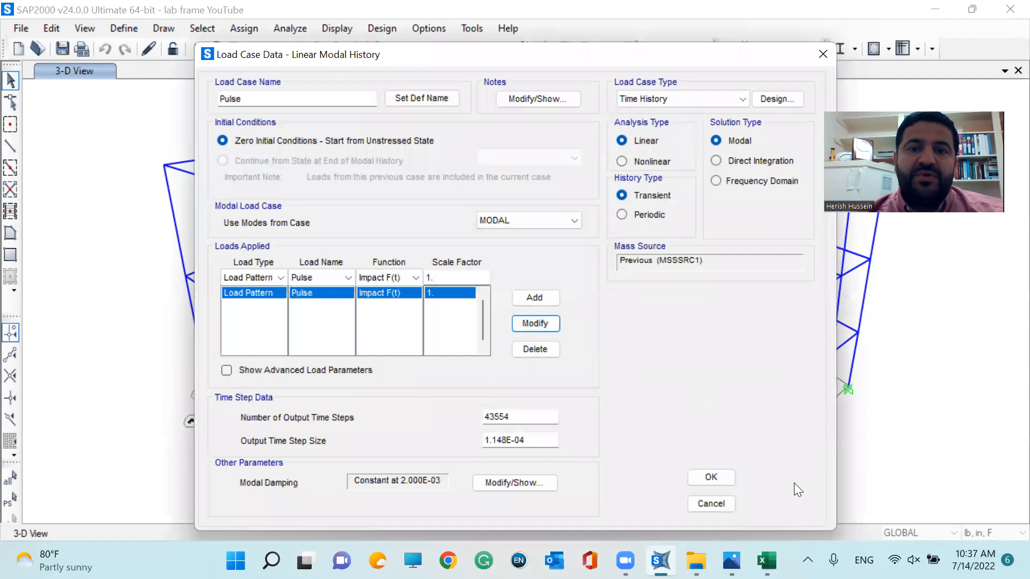
left_click(720, 476)
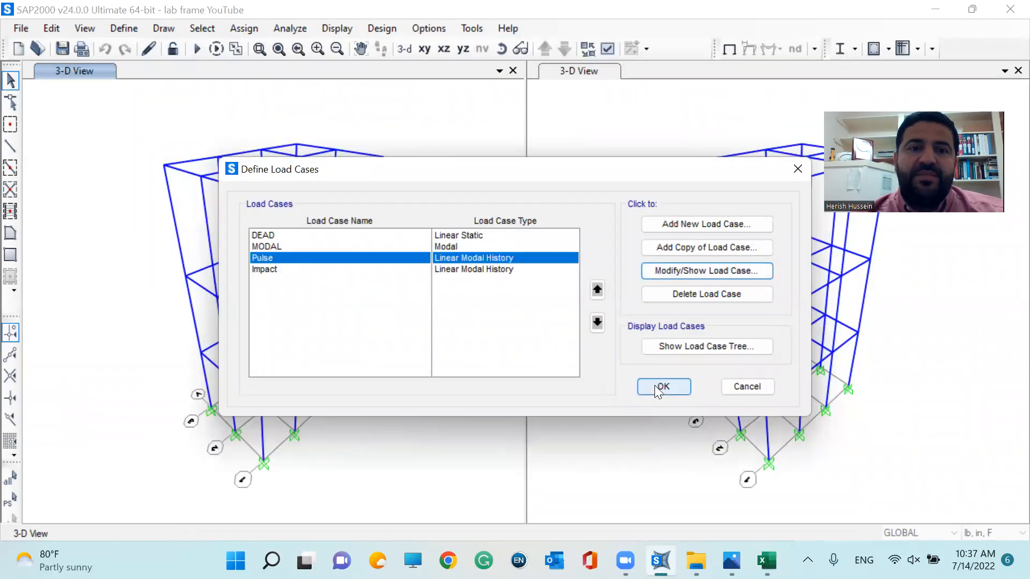
left_click(655, 386)
- Delete the Pulse F(t) function from the time history function definitions
left_click(126, 28)
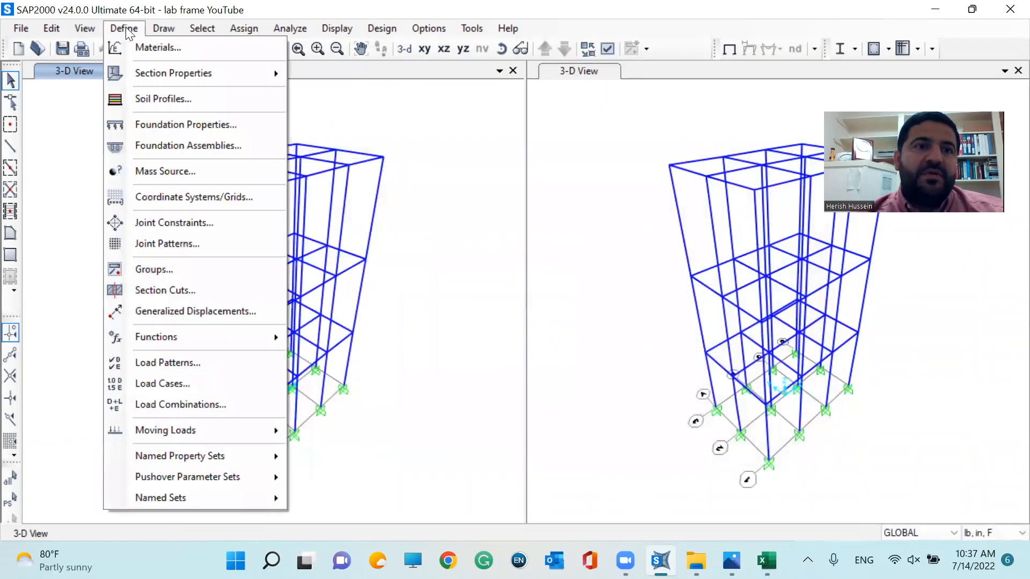
mouse_move(221, 337)
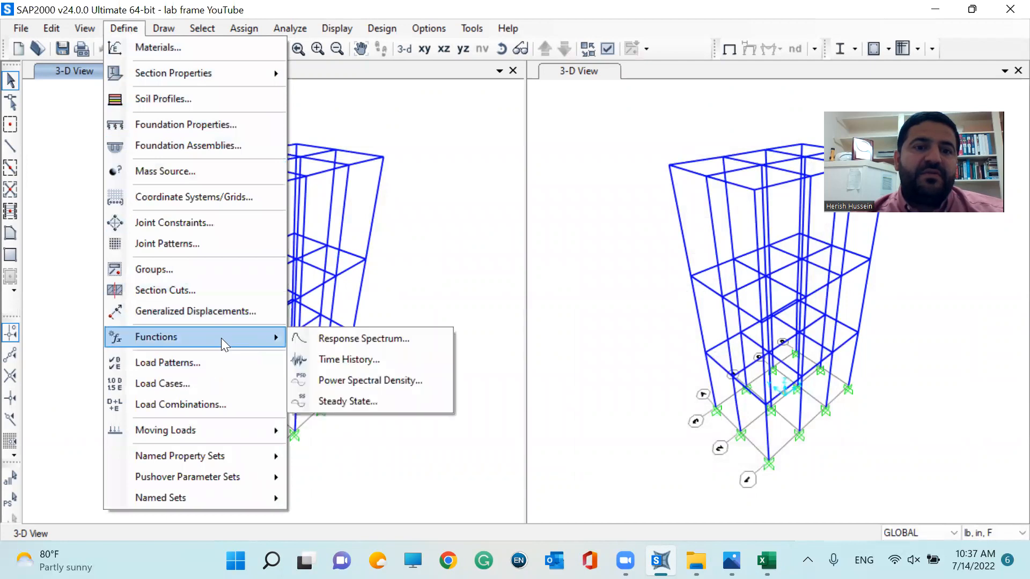
left_click(356, 359)
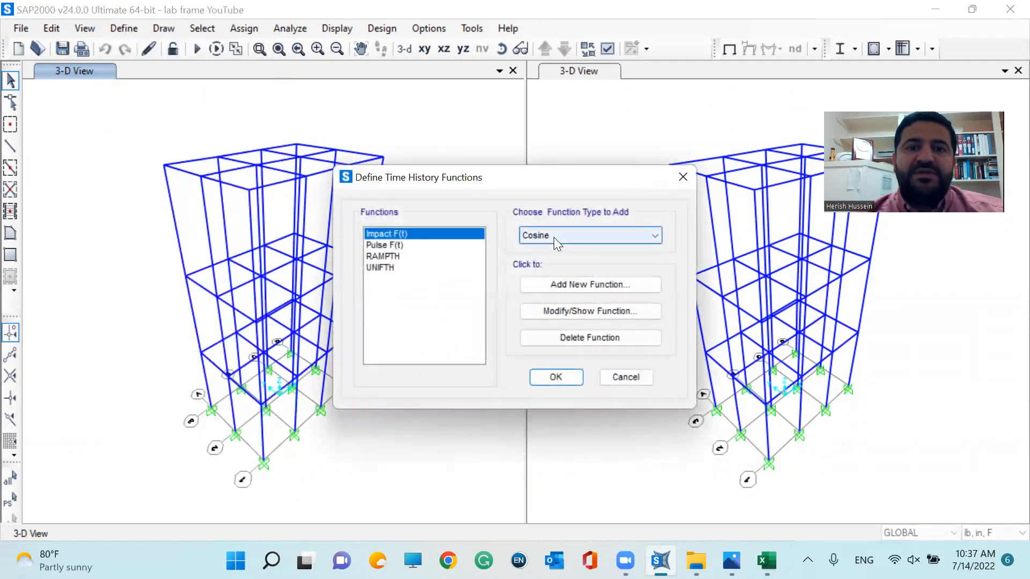
left_click(384, 246)
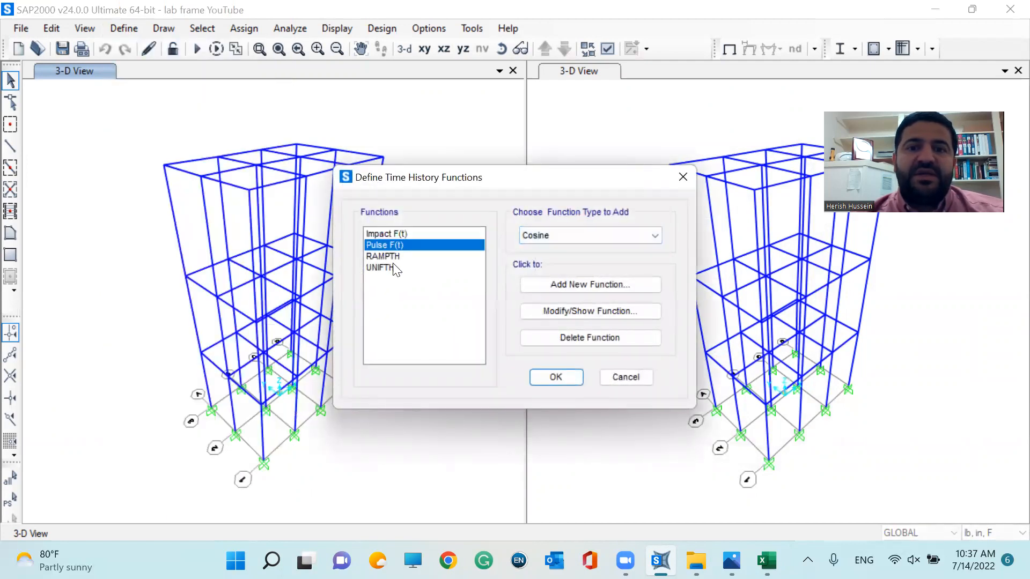
left_click(569, 337)
- Add a From File time history function named "Pulse F(t) Resonance" that reads time and function values
left_click(554, 235)
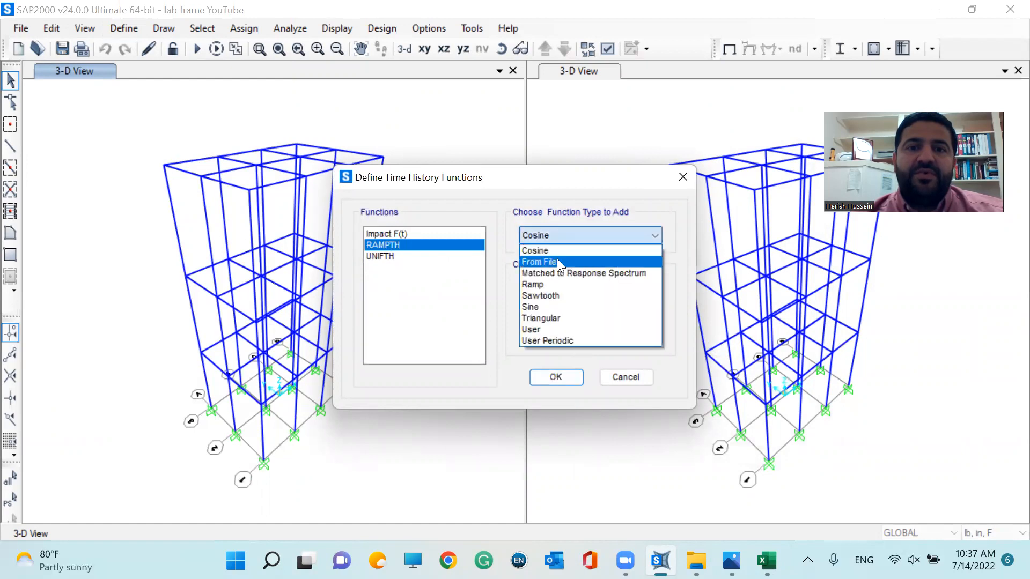
left_click(556, 261)
left_click(576, 286)
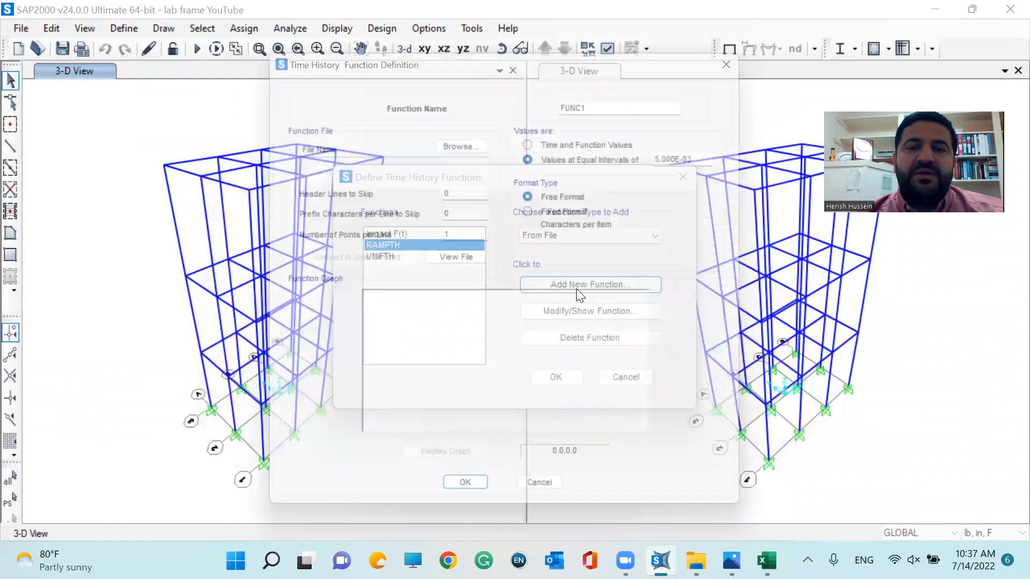
type("Pulse F(t0")
key("BackSpace")
type(") ")
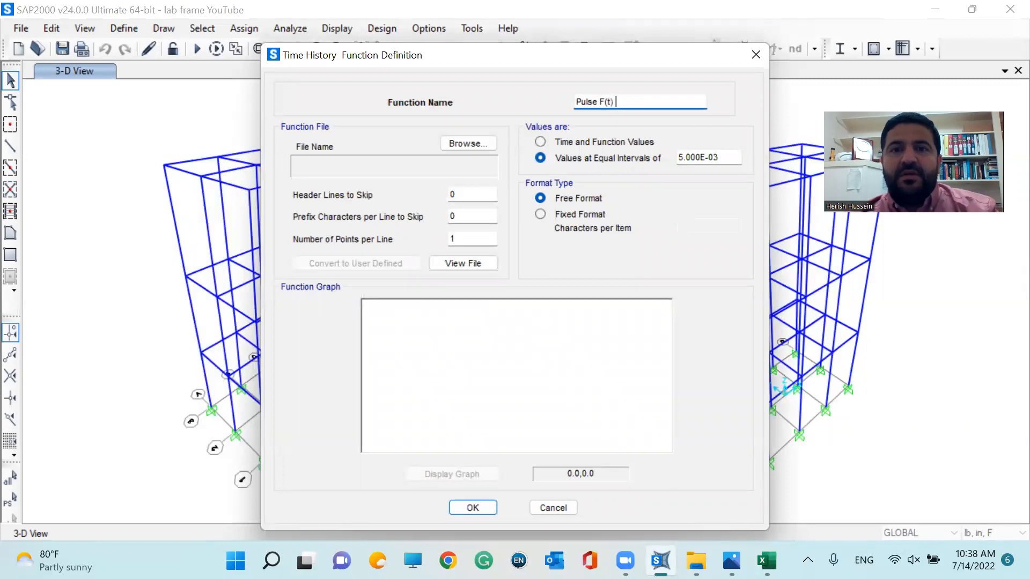
type("Resonance")
left_click(539, 142)
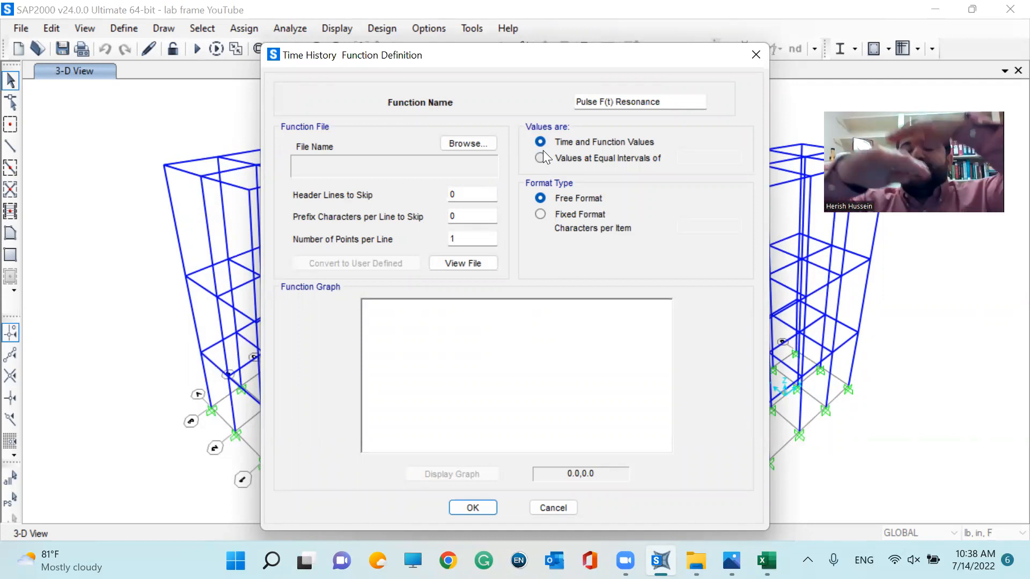
- Load the "pulsating forcing function resonance" file as the function data and set the number of points per line to 2
left_click(468, 142)
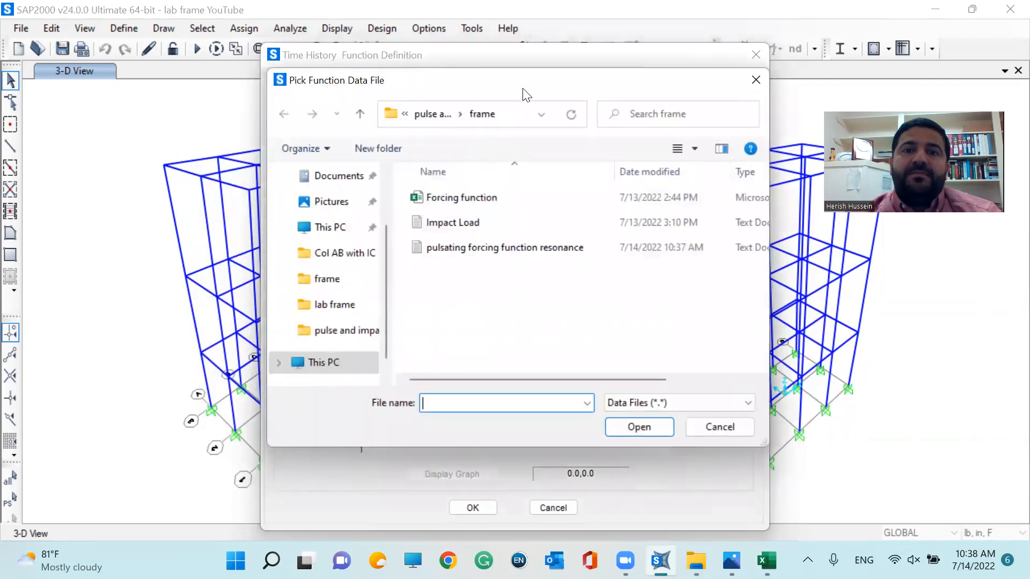
left_click(523, 248)
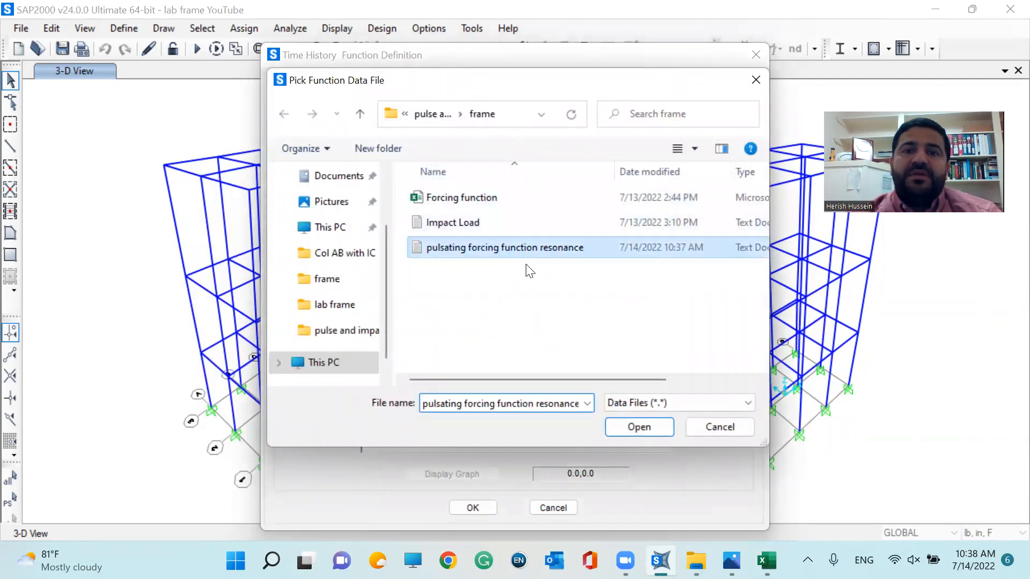
left_click(633, 431)
double_click(465, 238)
type("2")
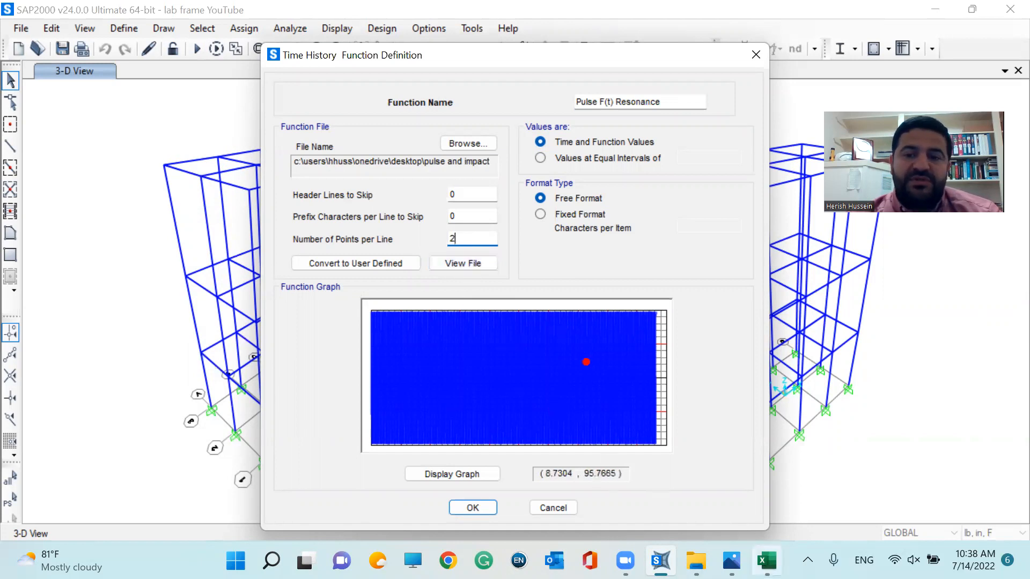
- Switch to the Excel workbook, review the pulse data and chart at the start of the sheet, and return to SAP2000
left_click(767, 560)
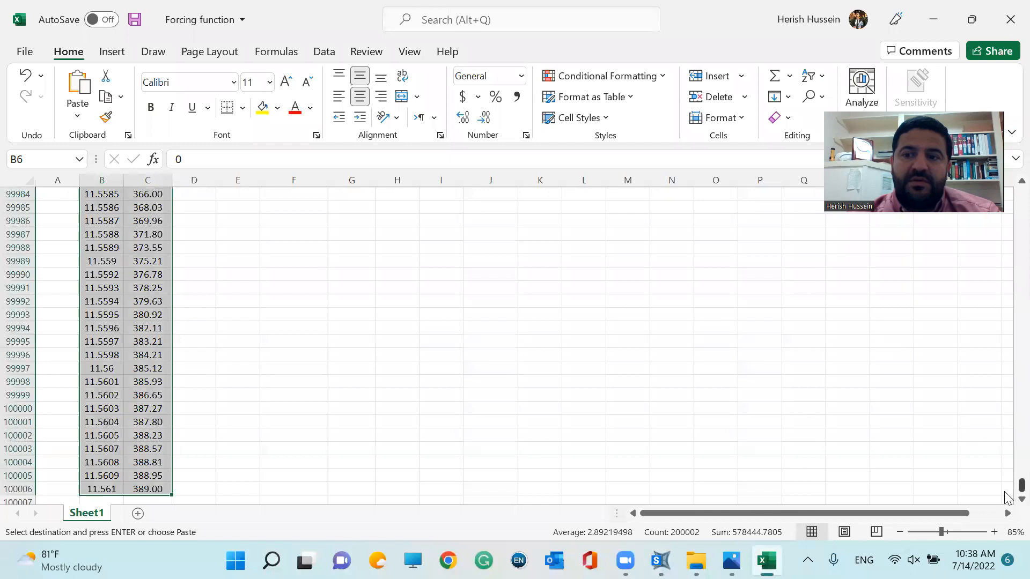
left_click_drag(1020, 485, 1008, 183)
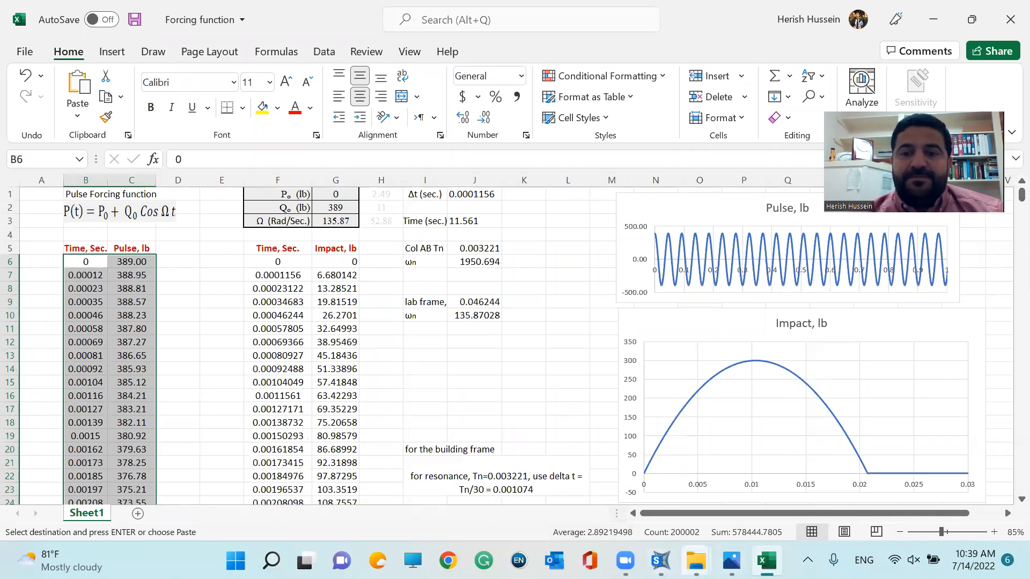
mouse_move(660, 560)
left_click(580, 424)
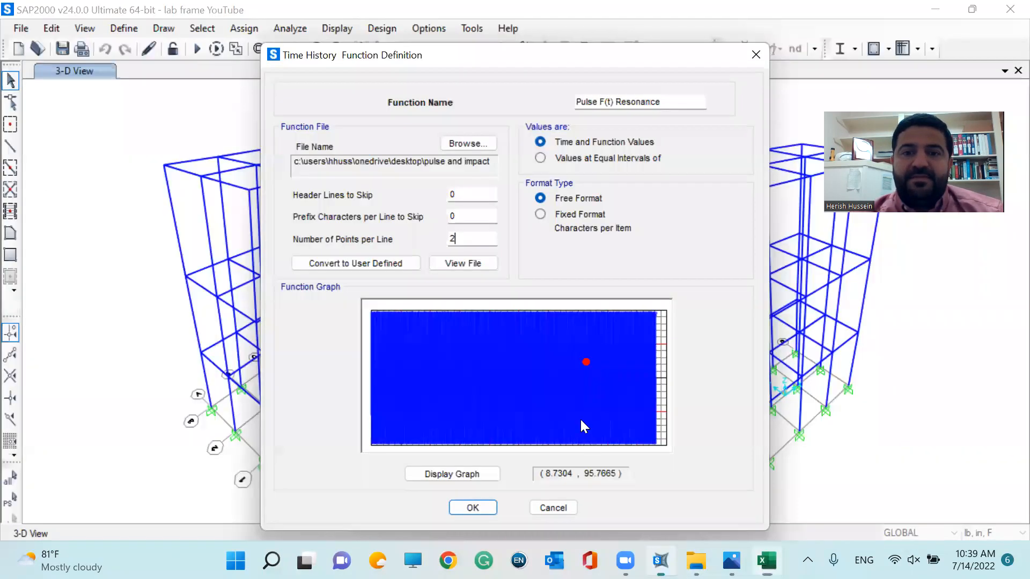
- View the resonance function file, examine its time and force pairs over one full cycle, highlight the row completing the cycle, and close it
left_click(473, 262)
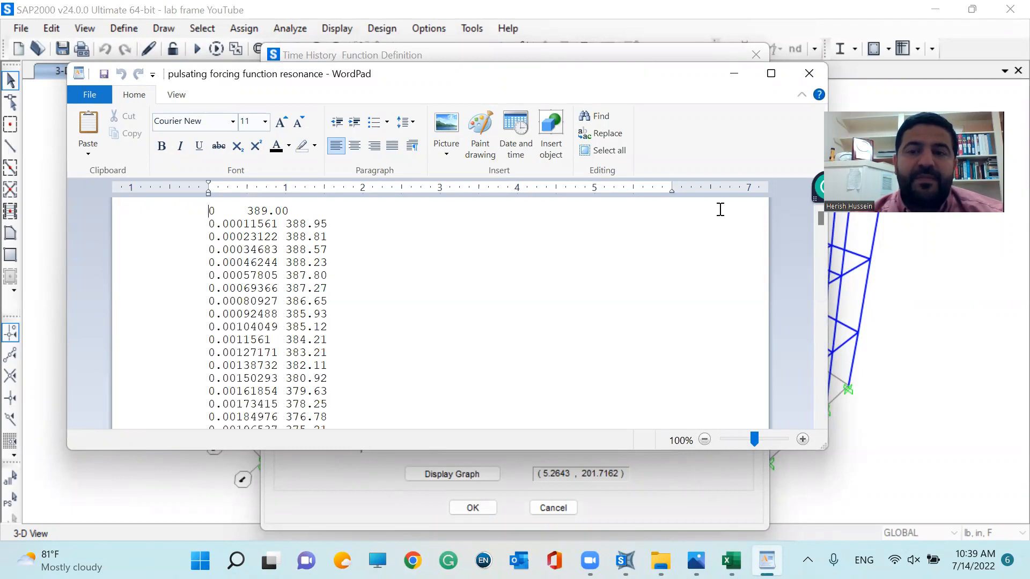
scroll(395, 329, "down", 1)
scroll(267, 393, "down", 1)
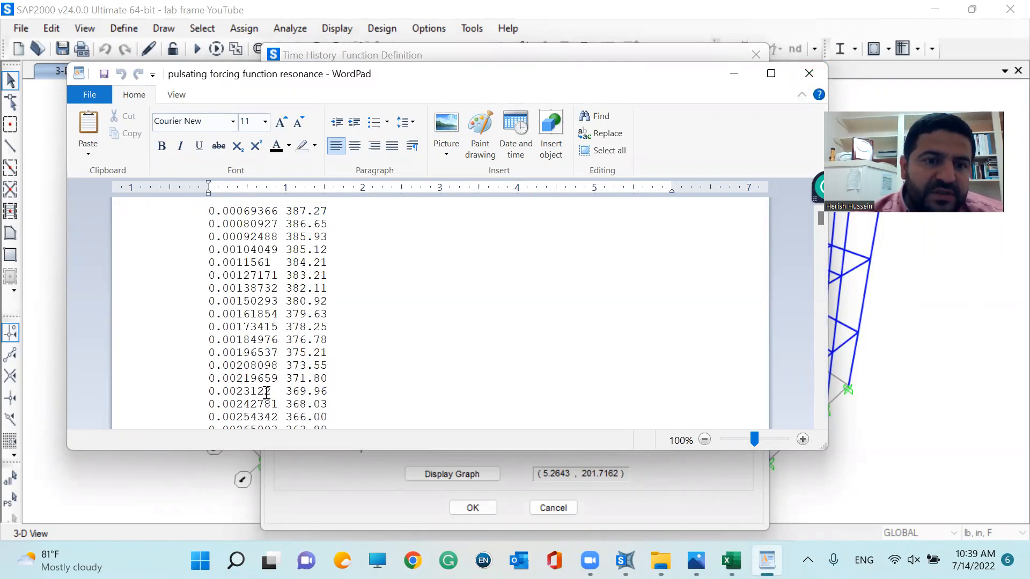
scroll(267, 393, "down", 8)
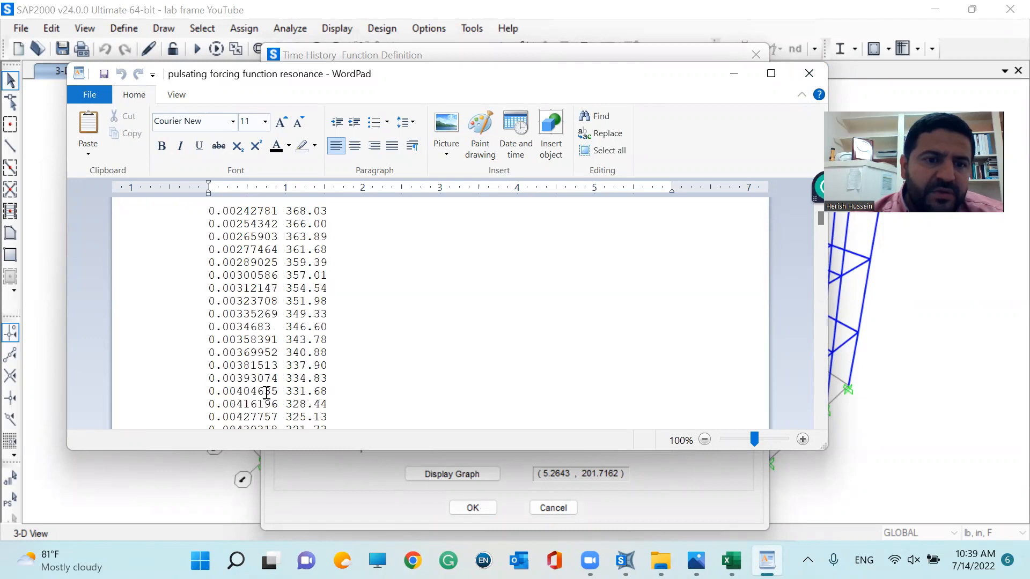
scroll(267, 393, "down", 6)
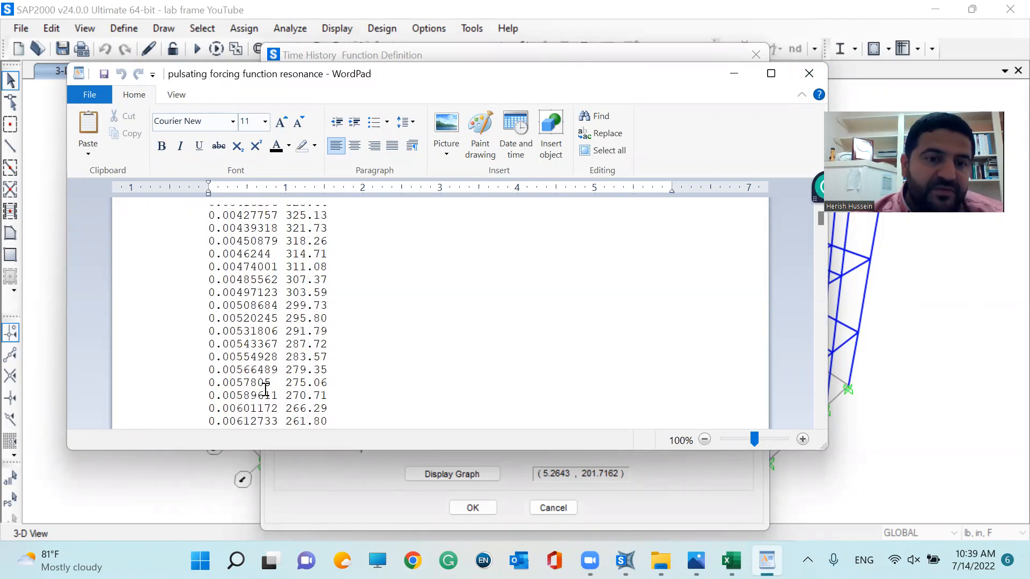
scroll(265, 387, "down", 15)
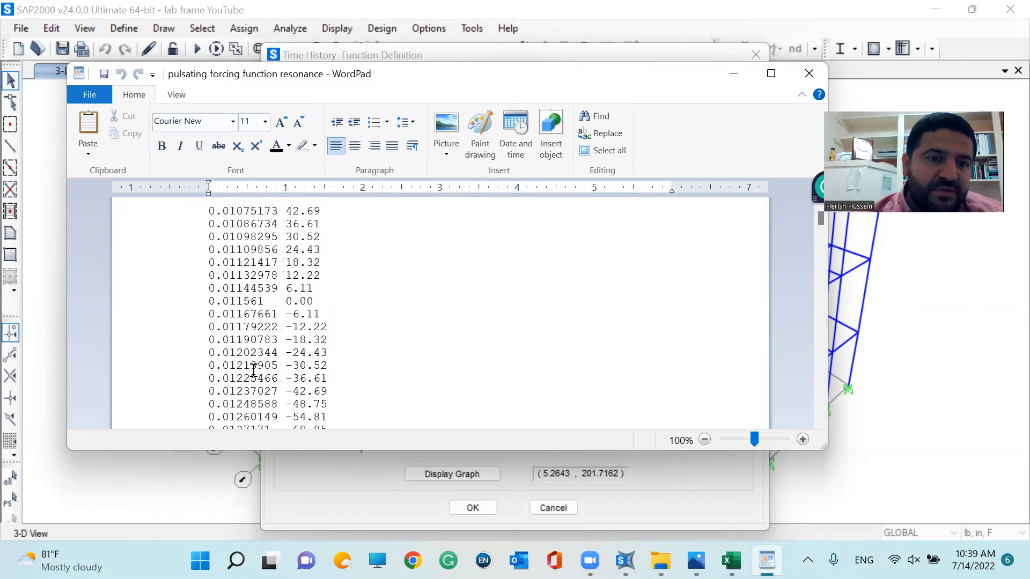
scroll(251, 358, "down", 20)
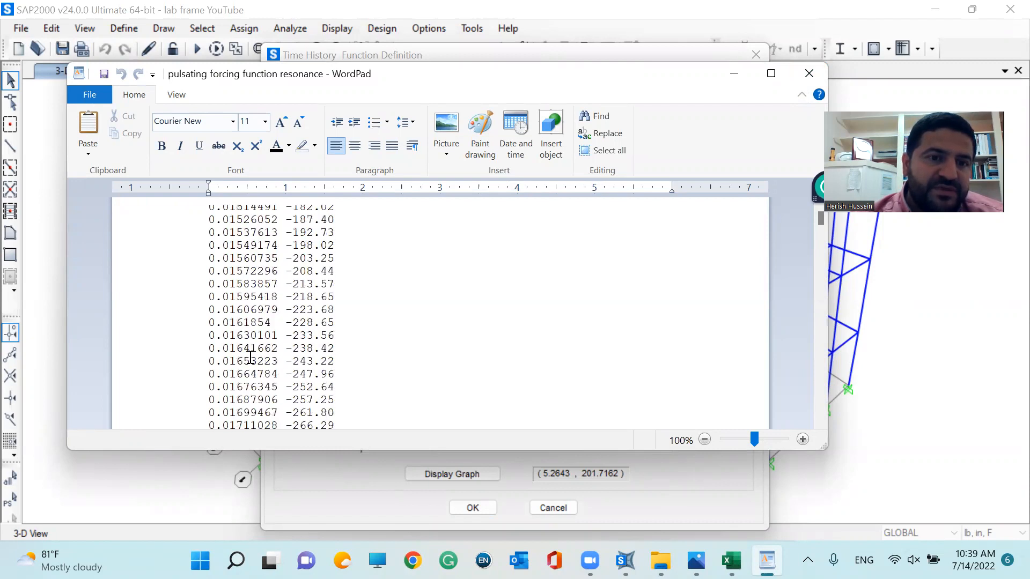
scroll(250, 358, "down", 20)
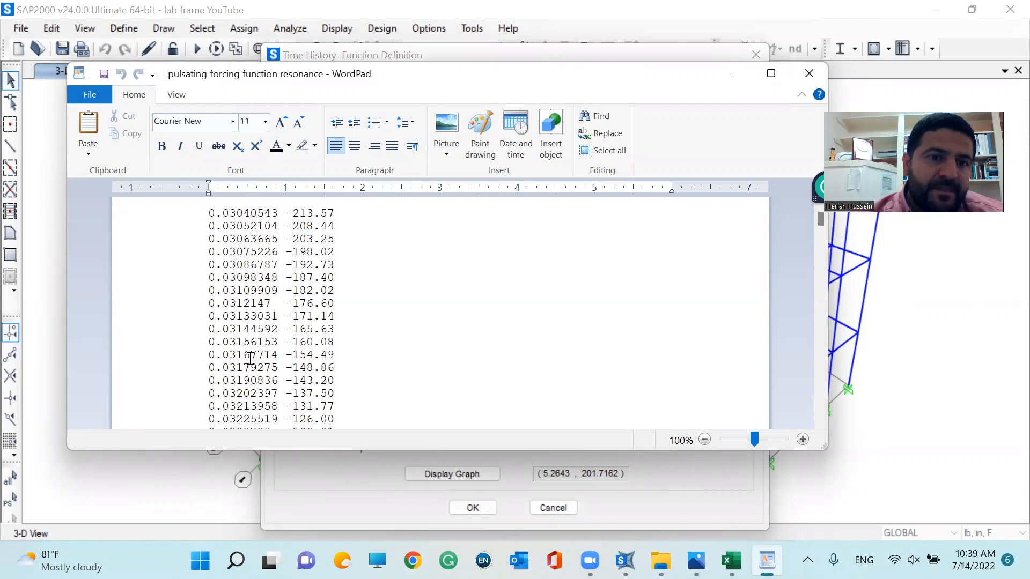
scroll(250, 358, "down", 10)
scroll(250, 358, "up", 14)
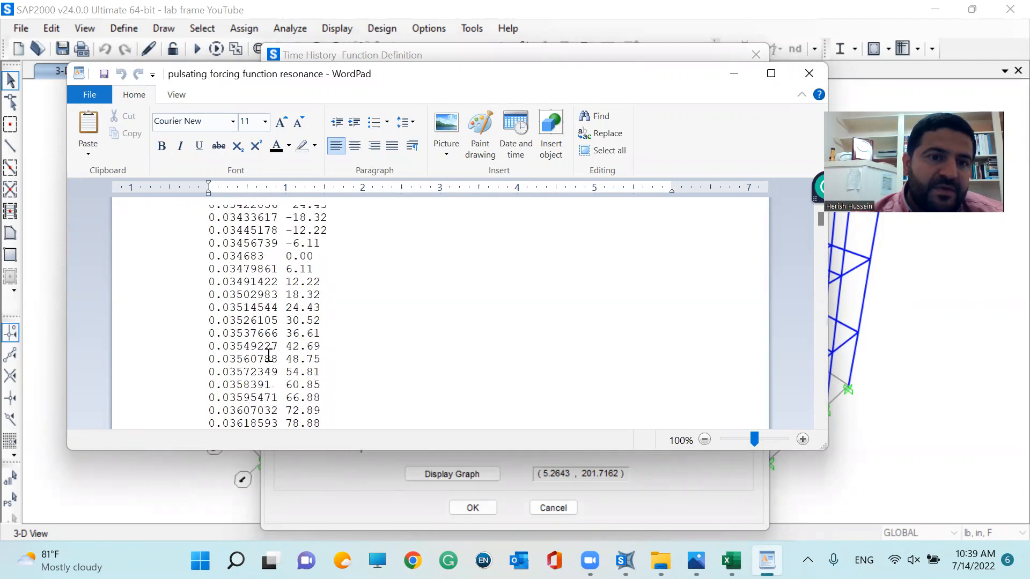
scroll(267, 356, "down", 20)
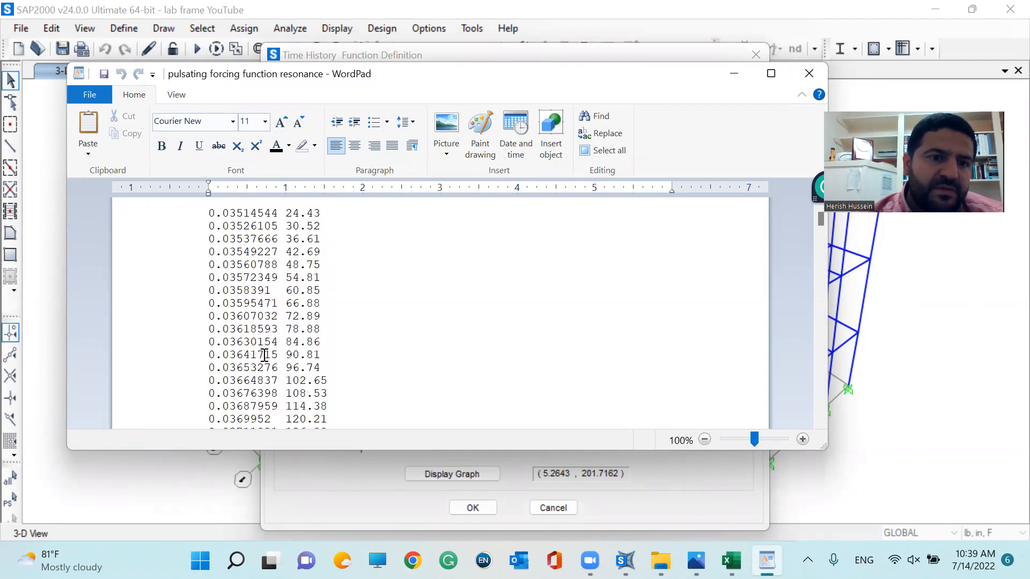
scroll(265, 355, "down", 15)
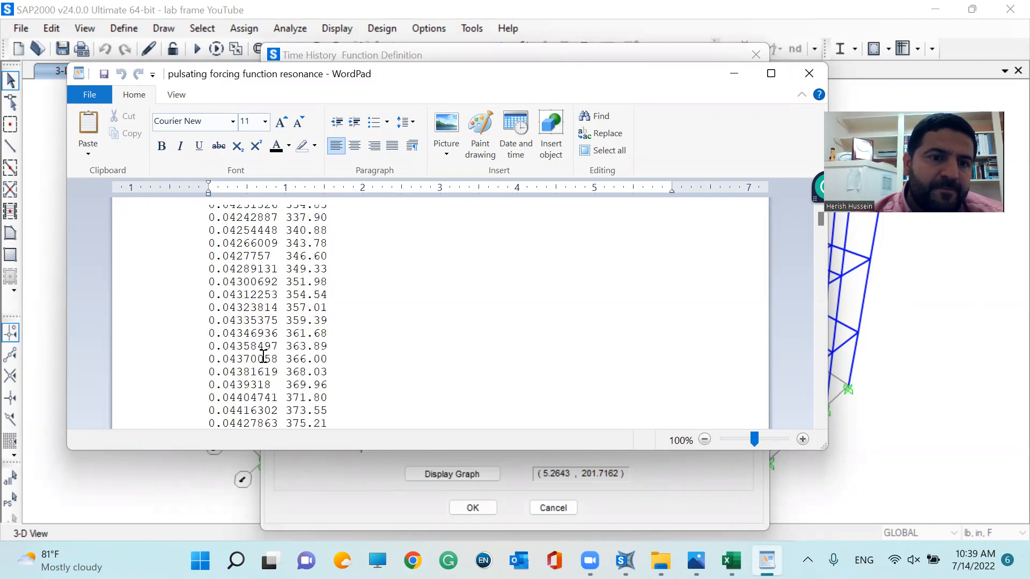
scroll(260, 370, "down", 3)
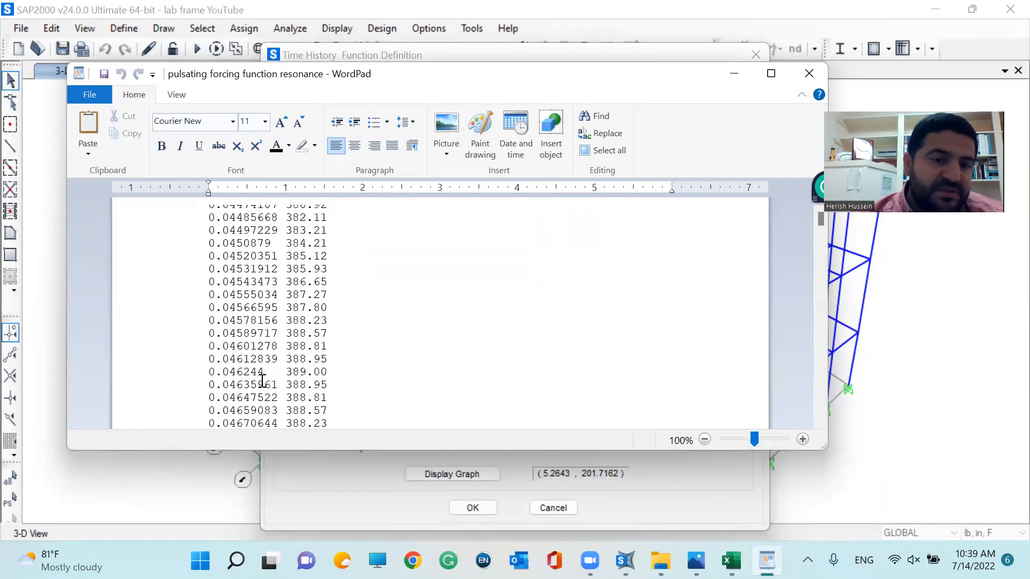
scroll(271, 396, "down", 1)
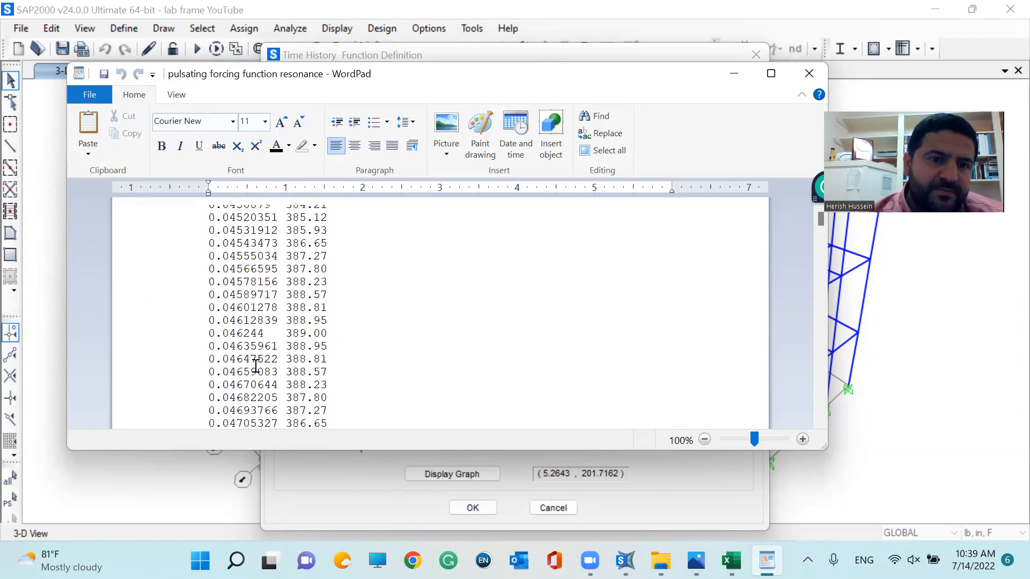
left_click_drag(210, 334, 328, 334)
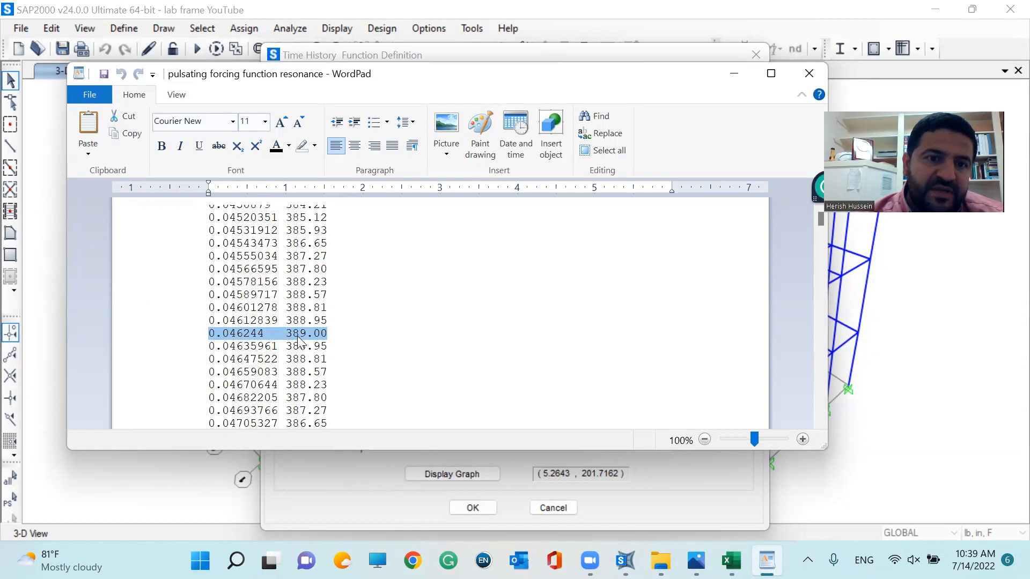
left_click(810, 76)
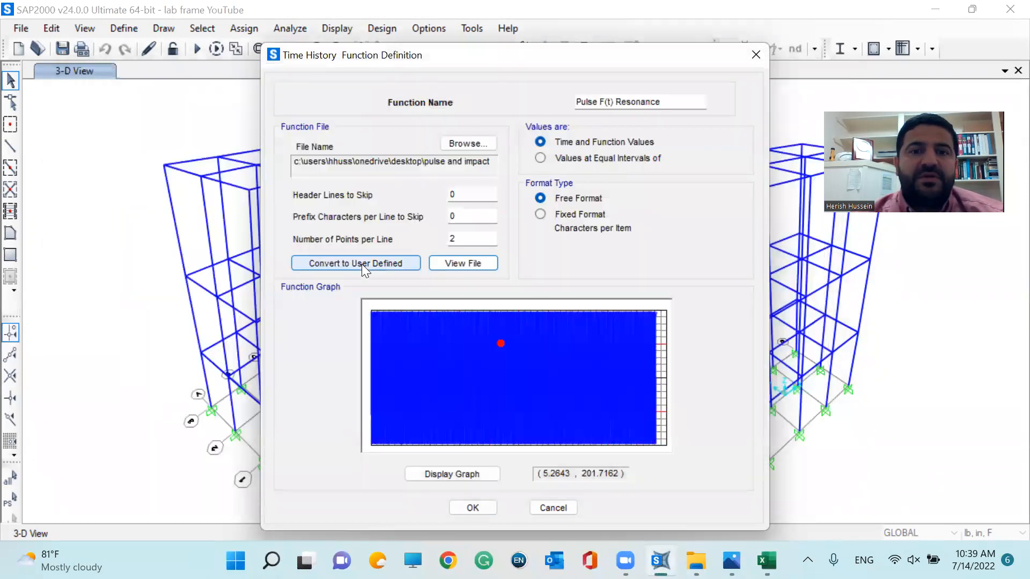
- Convert the Pulse F(t) Resonance function to user defined and accept the time history function definitions
left_click(361, 263)
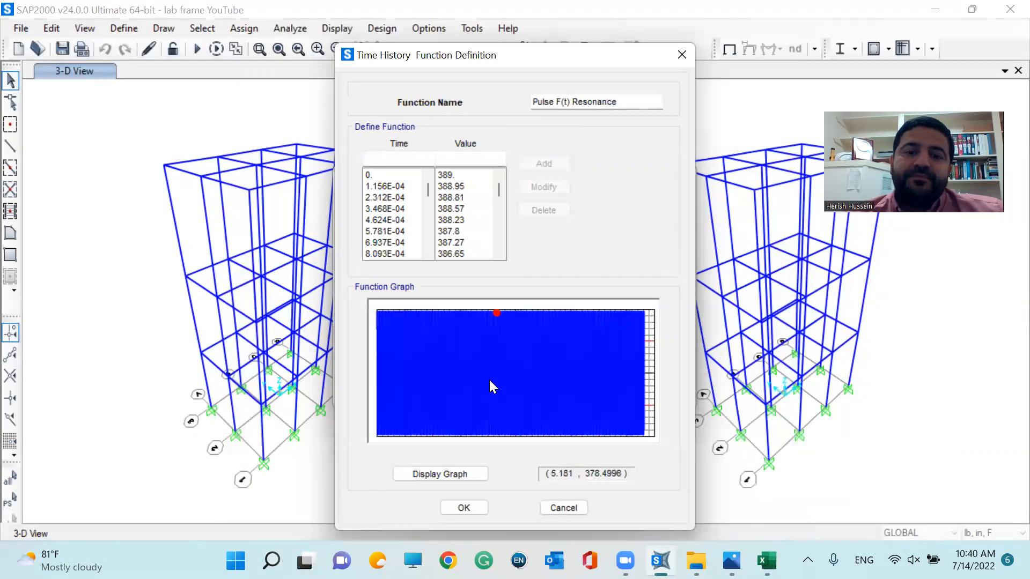
left_click(454, 507)
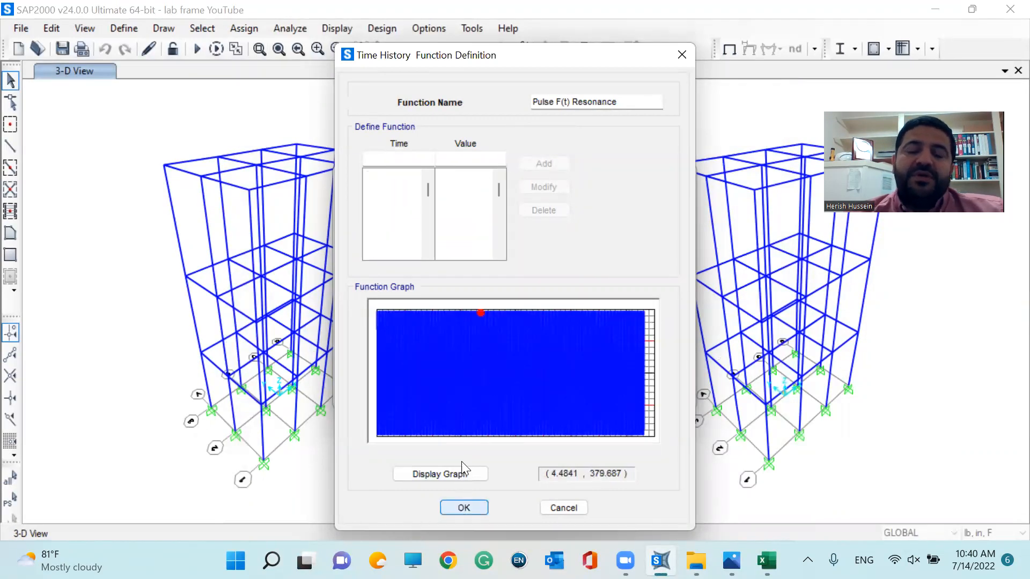
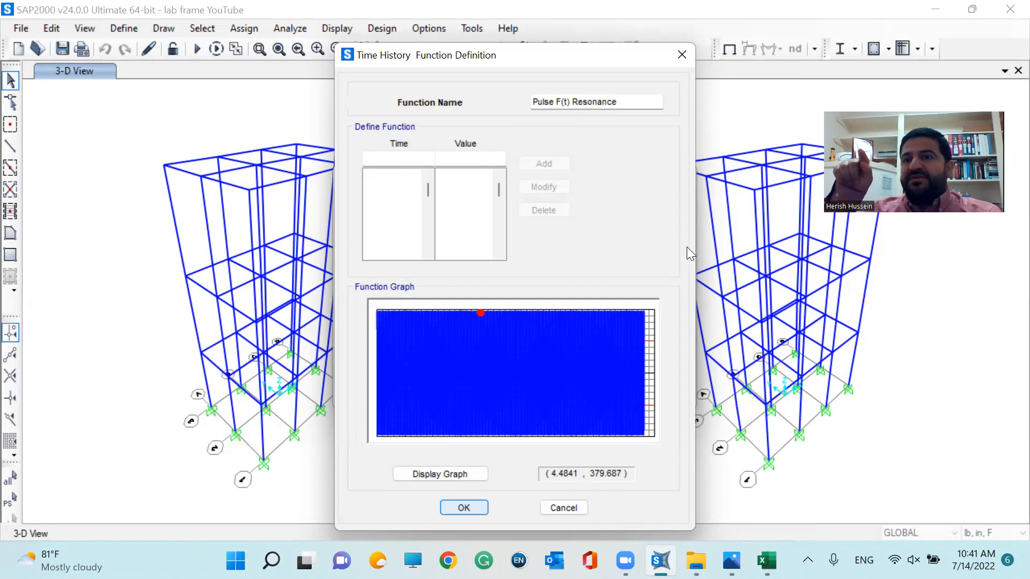
key("Return")
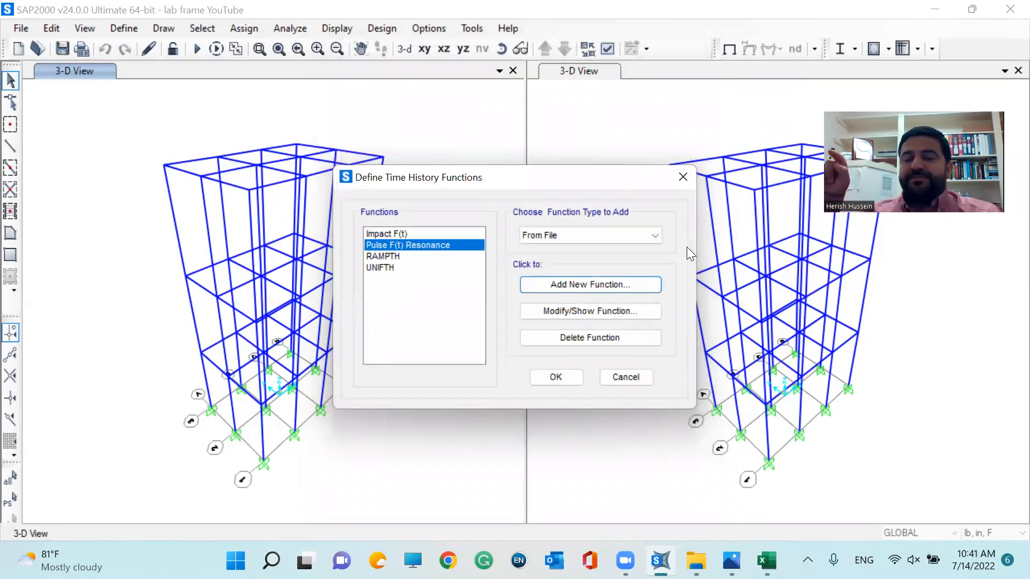
left_click(555, 378)
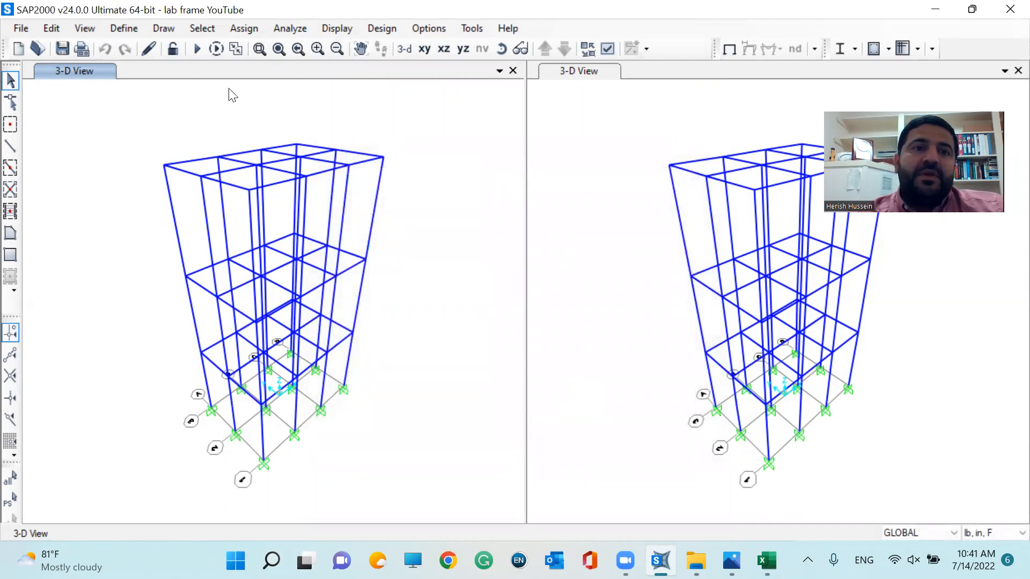
- Modify the Pulse load case so its applied load uses the Pulse F(t) Resonance function, and accept the load case definitions
left_click(131, 28)
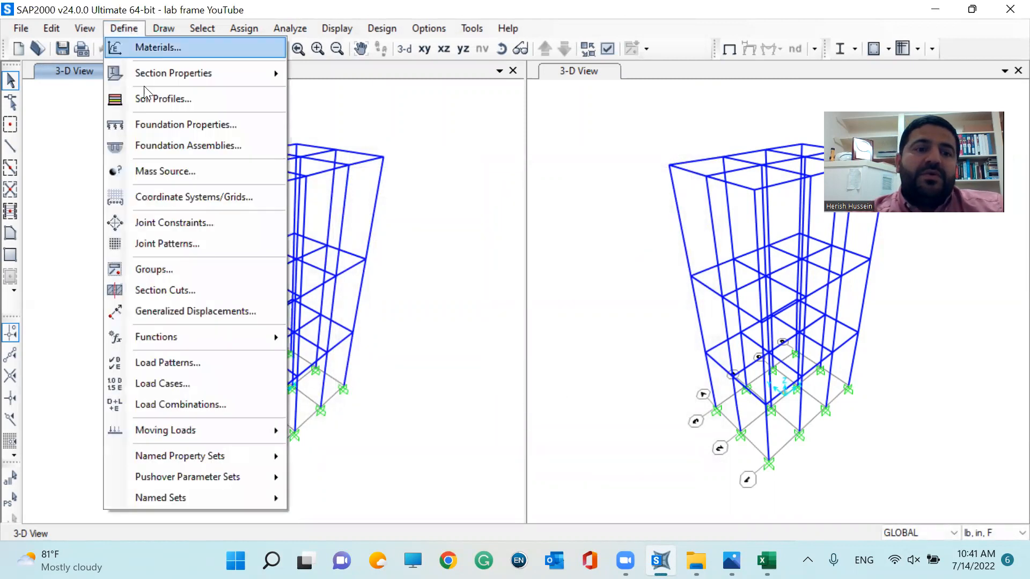
left_click(177, 378)
left_click(397, 258)
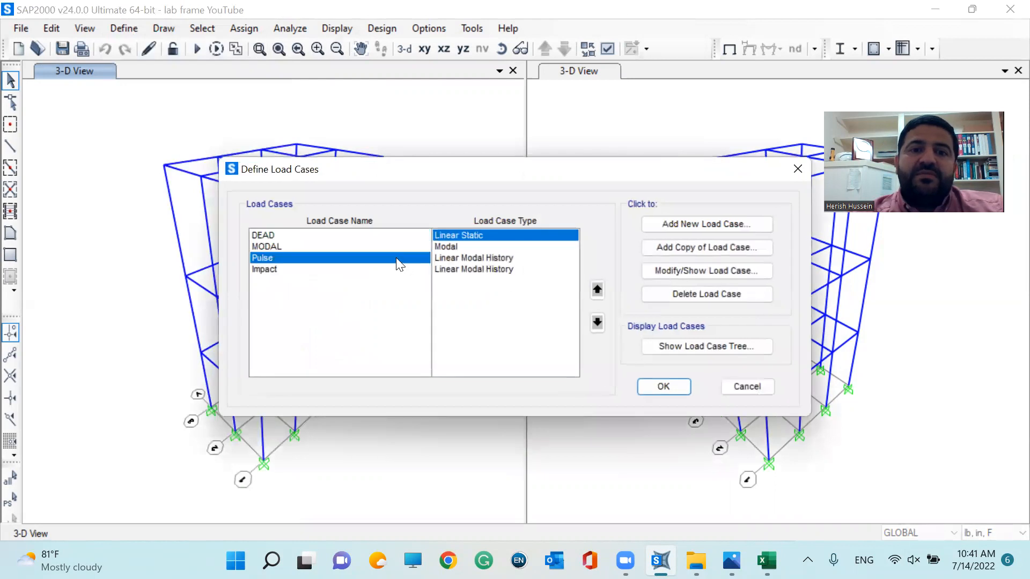
left_click(676, 272)
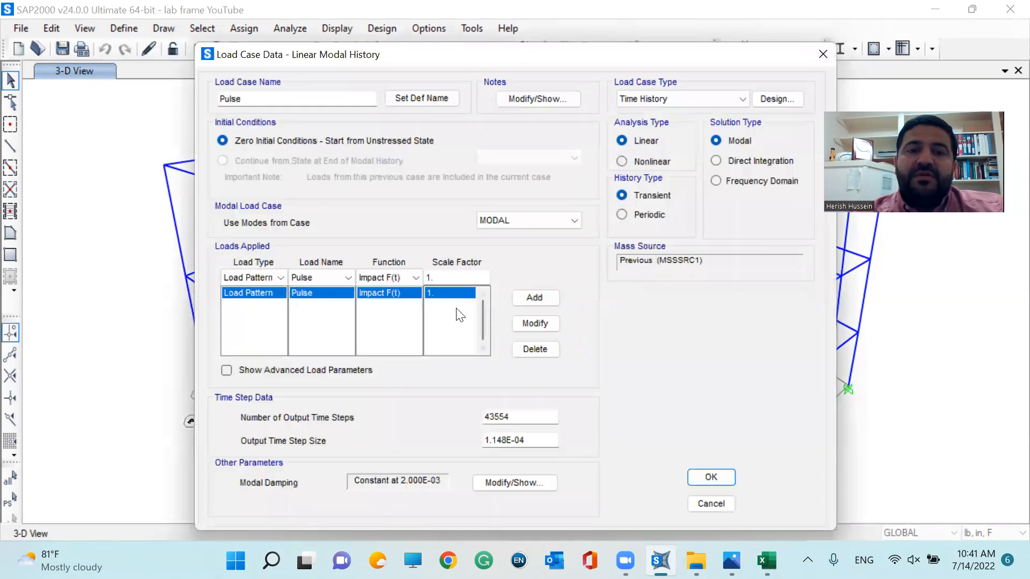
left_click(395, 277)
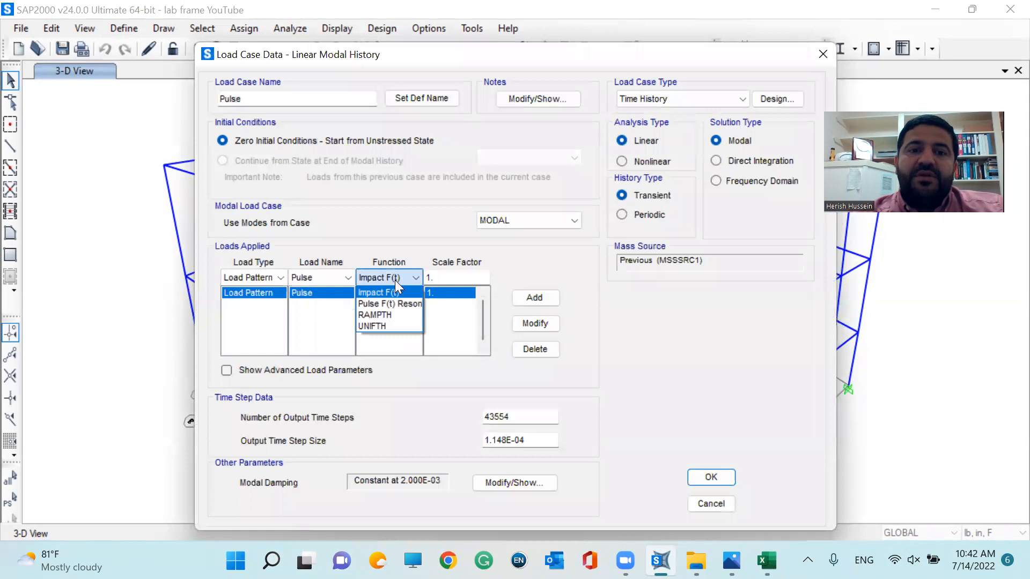
left_click(399, 316)
left_click(550, 323)
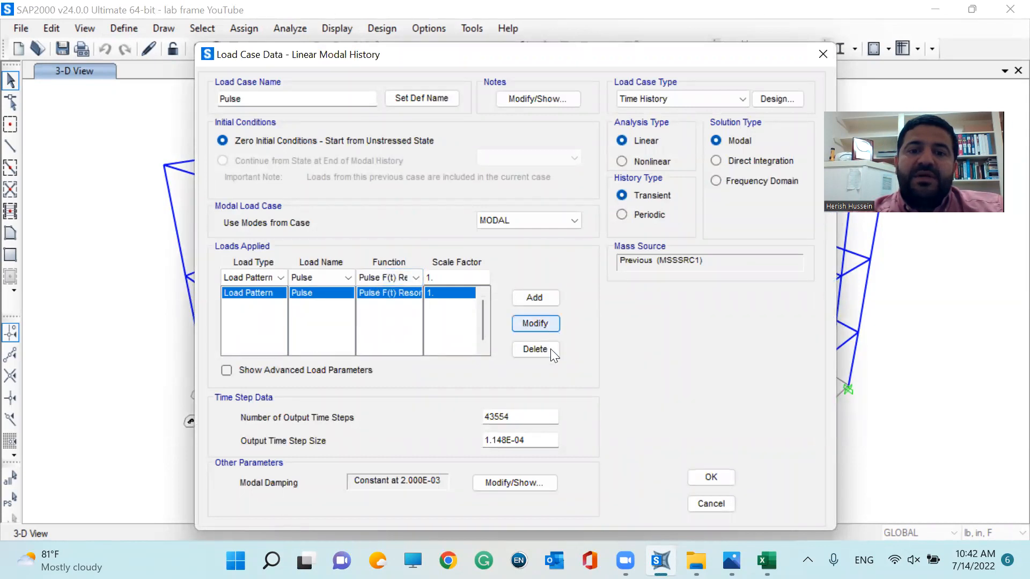
left_click(709, 477)
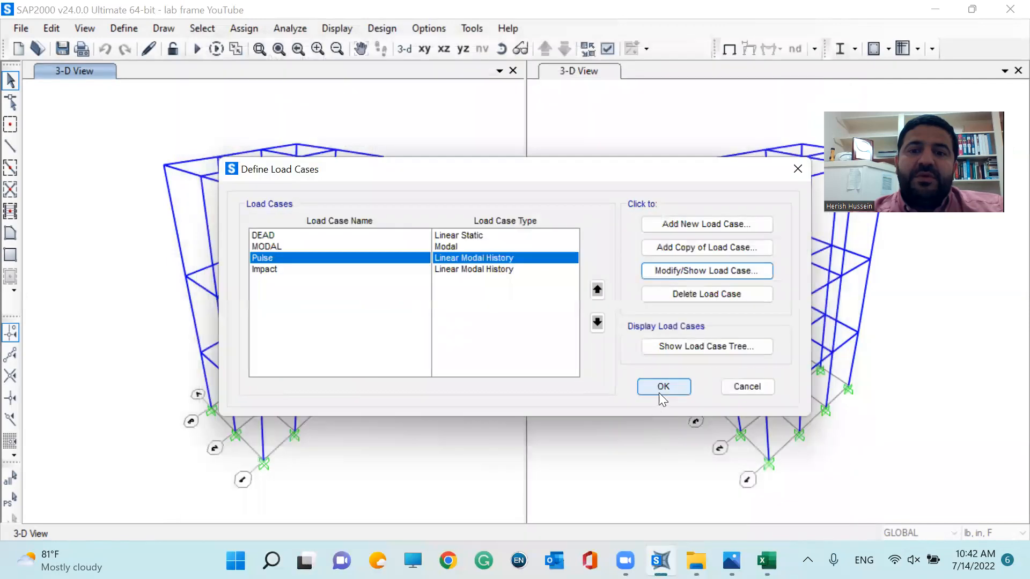
left_click(660, 387)
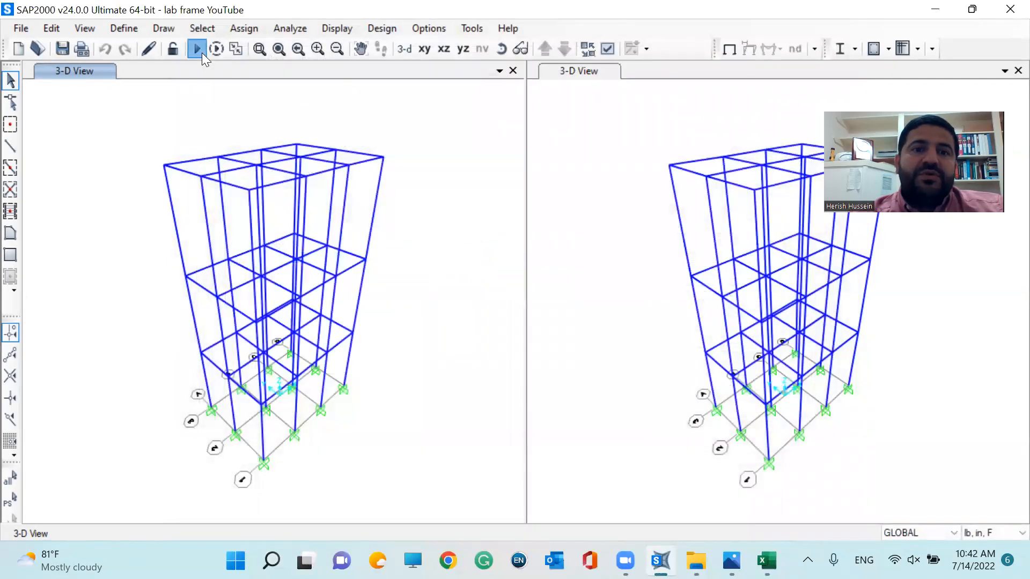
- Run the analysis for all load cases, dismiss the analysis messages, and unlock the model again
left_click(202, 53)
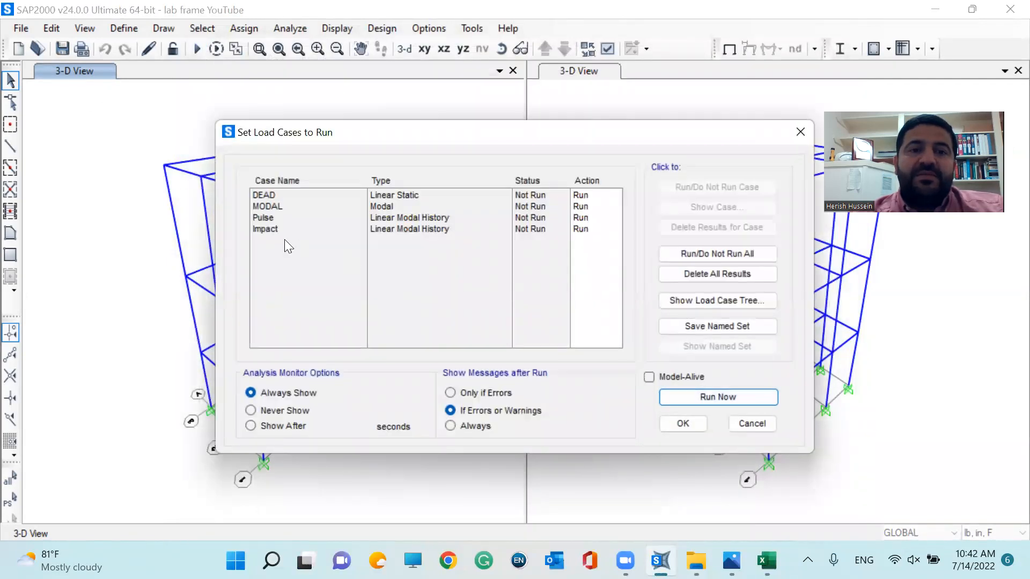
left_click(723, 400)
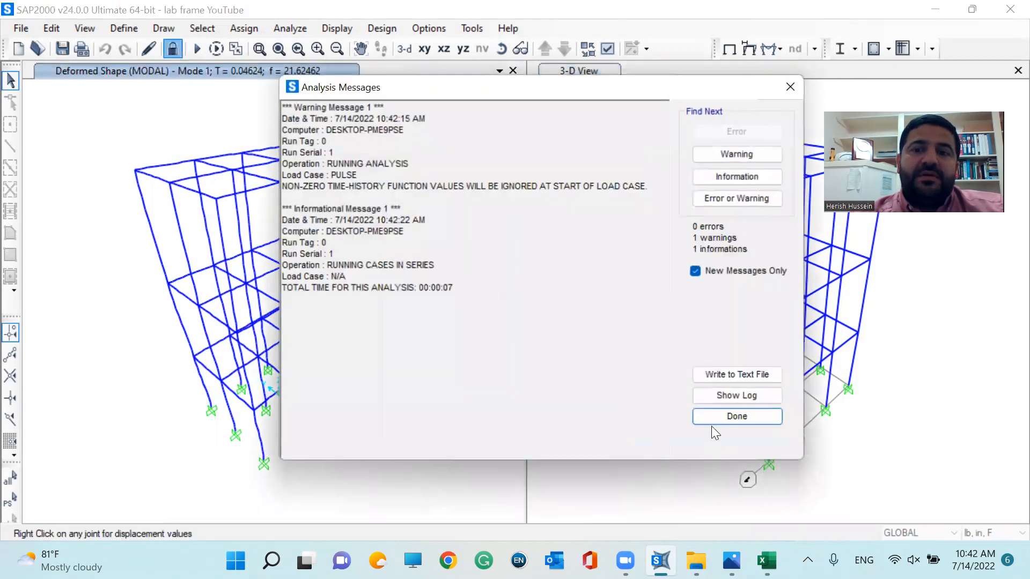
left_click(707, 417)
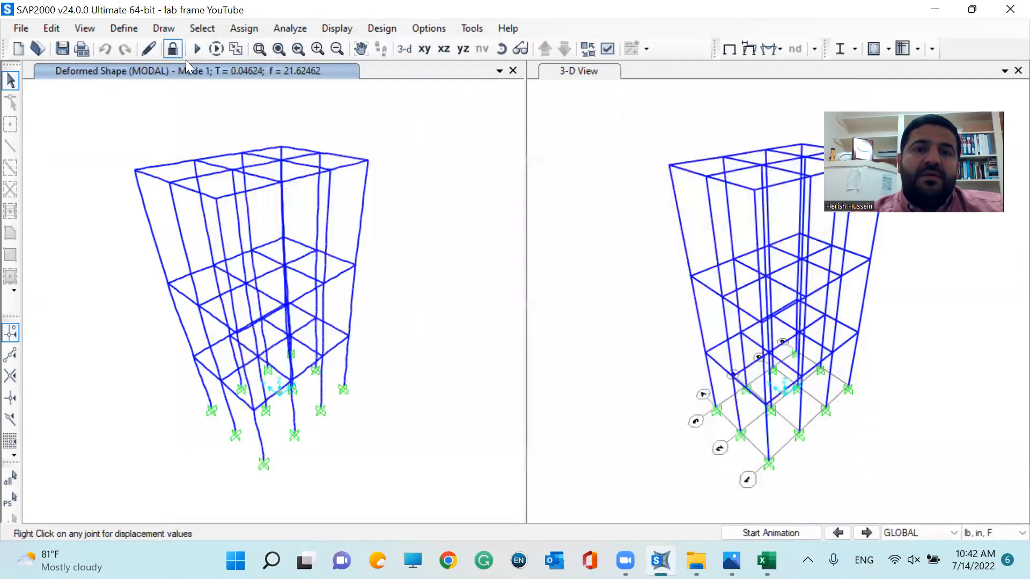
left_click(173, 49)
left_click(539, 339)
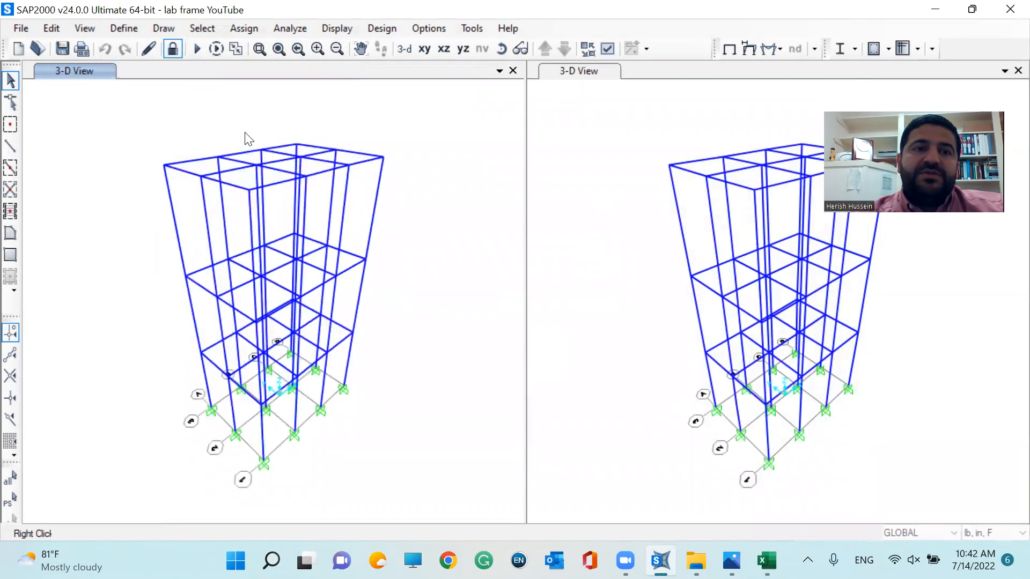
- Open the Pulse load case for modification and set its output time step size to .0001156
left_click(122, 28)
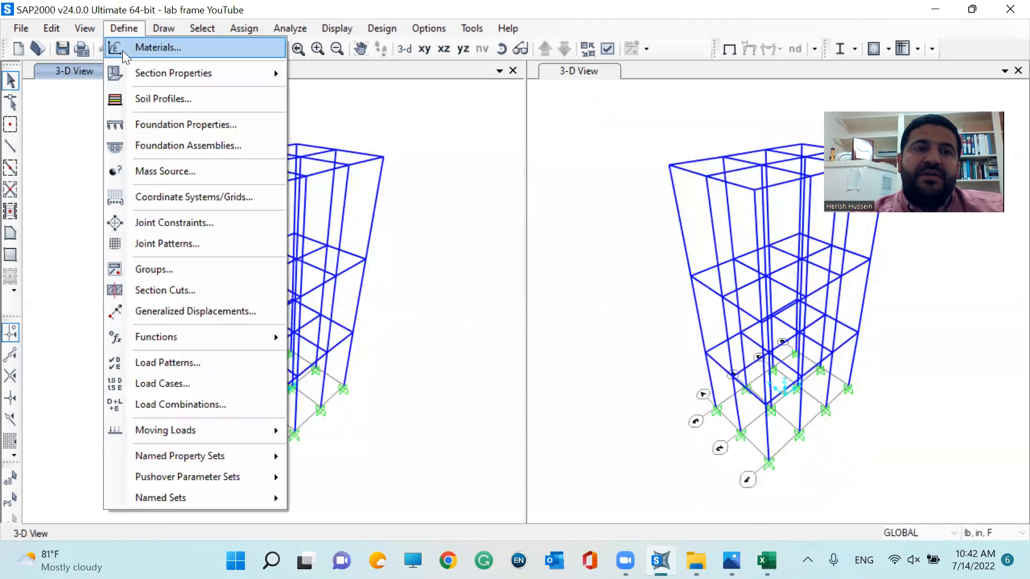
left_click(194, 381)
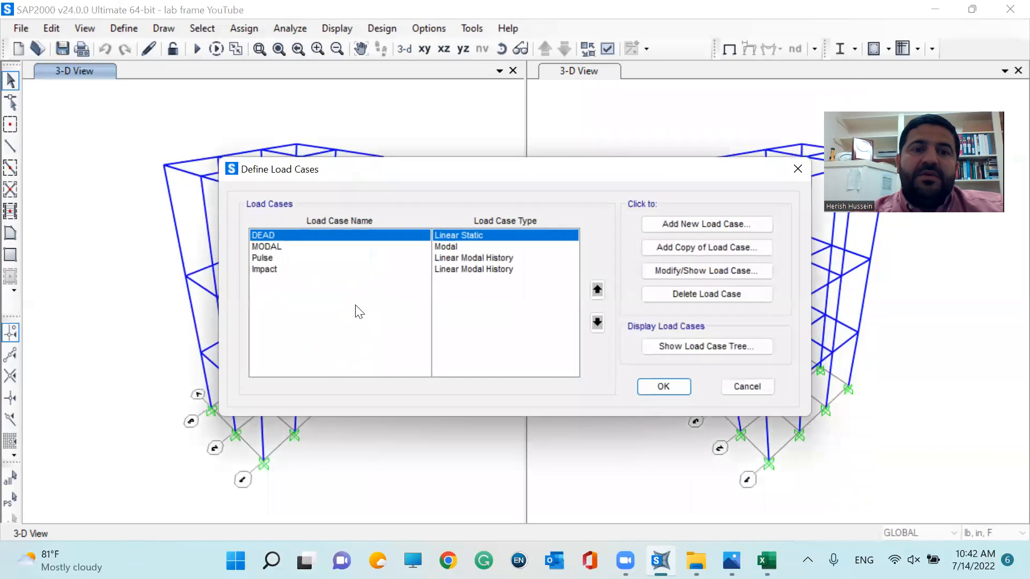
left_click(306, 258)
left_click(651, 272)
left_click_drag(529, 440, 448, 439)
type(".000")
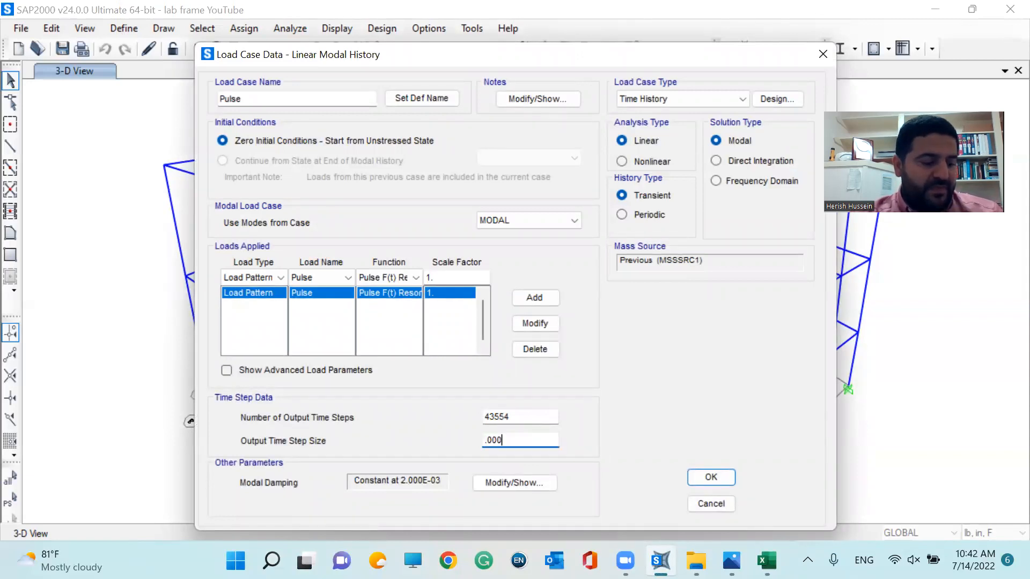
type("15")
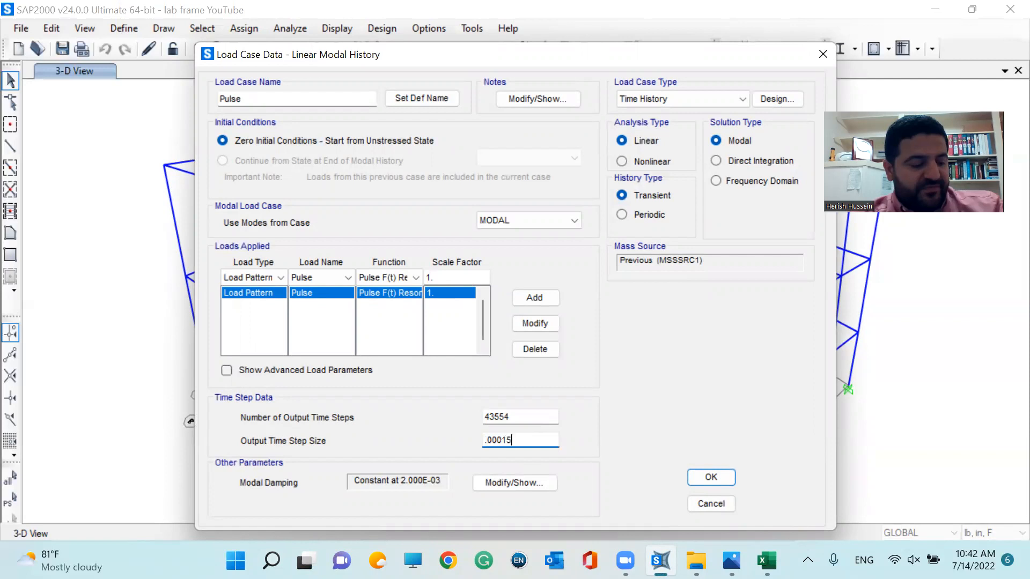
key("BackSpace")
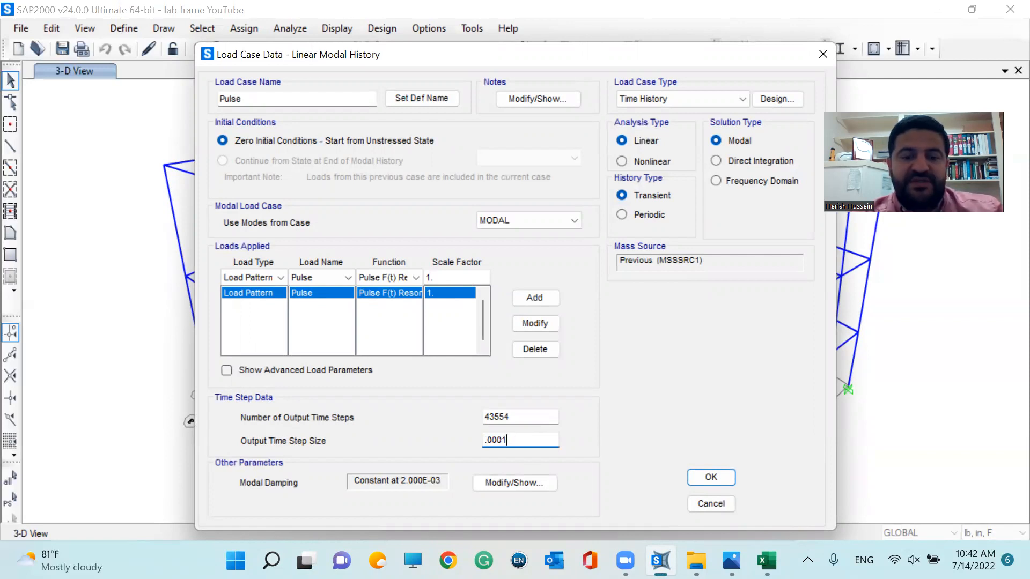
type("156")
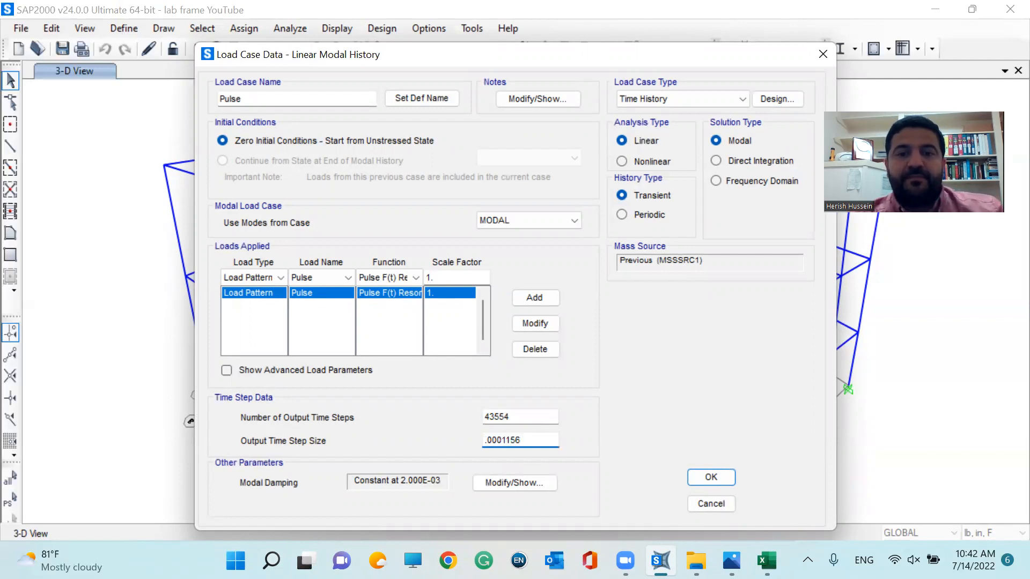
- Set the Pulse load case's number of output time steps to 5/.0001156, reusing the copied step size, and accept the load case definitions
left_click_drag(531, 441, 447, 443)
key("ctrl+c")
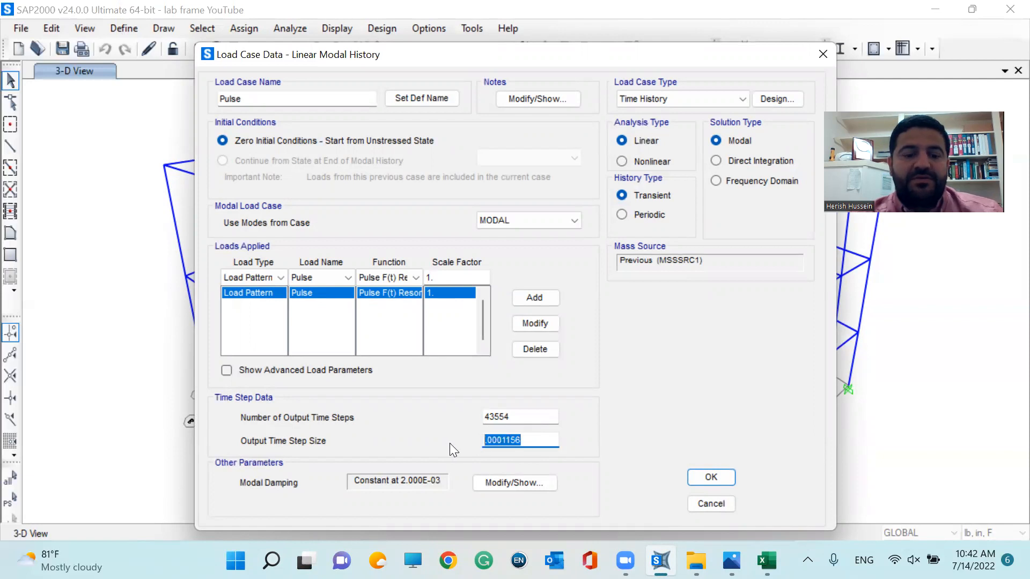
left_click_drag(512, 419, 398, 423)
type("5/")
key("ctrl+v")
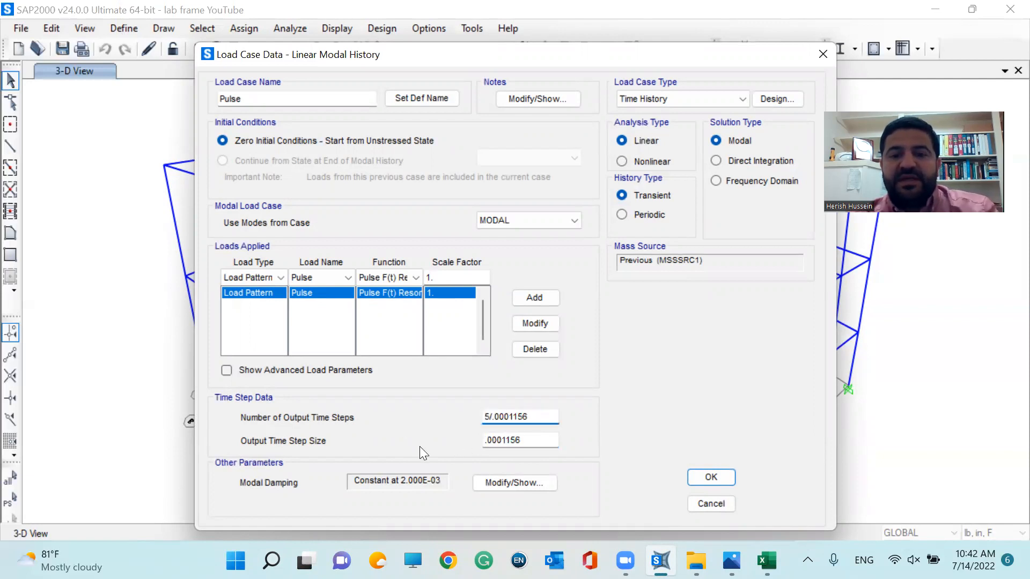
left_click(534, 441)
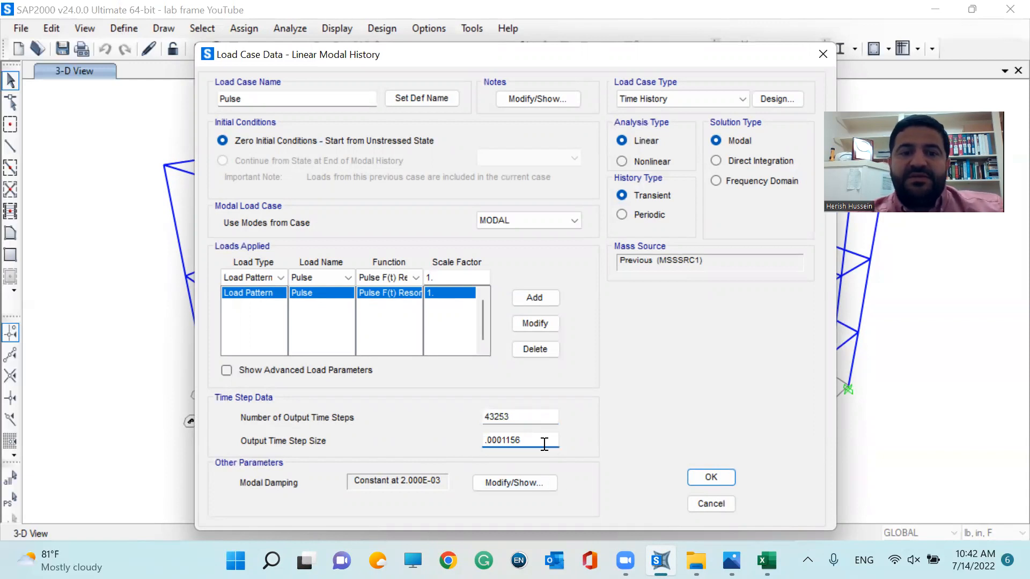
left_click(704, 477)
left_click(659, 391)
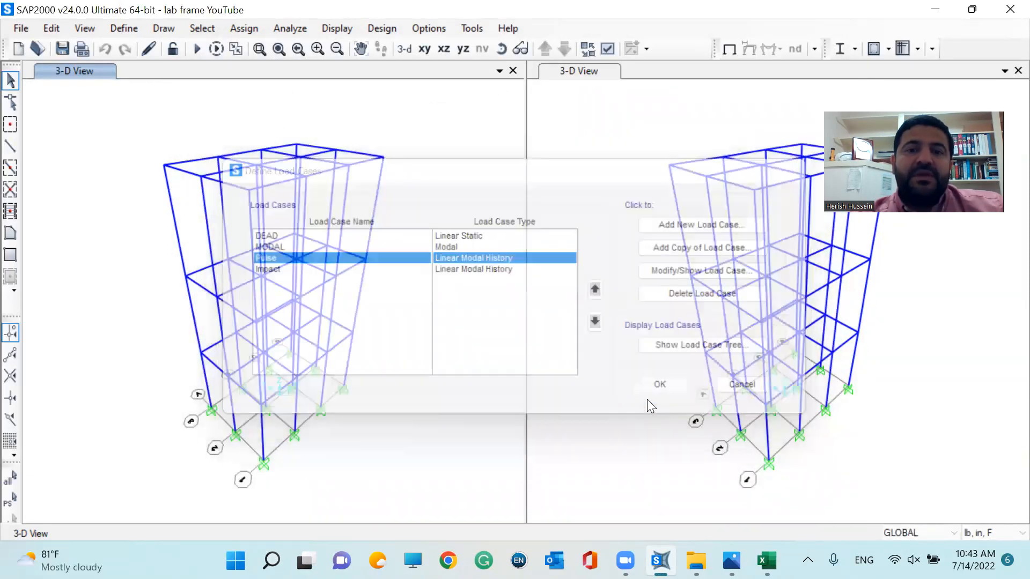
- Run the analysis for all load cases with the new time step data and close the analysis messages
left_click(198, 49)
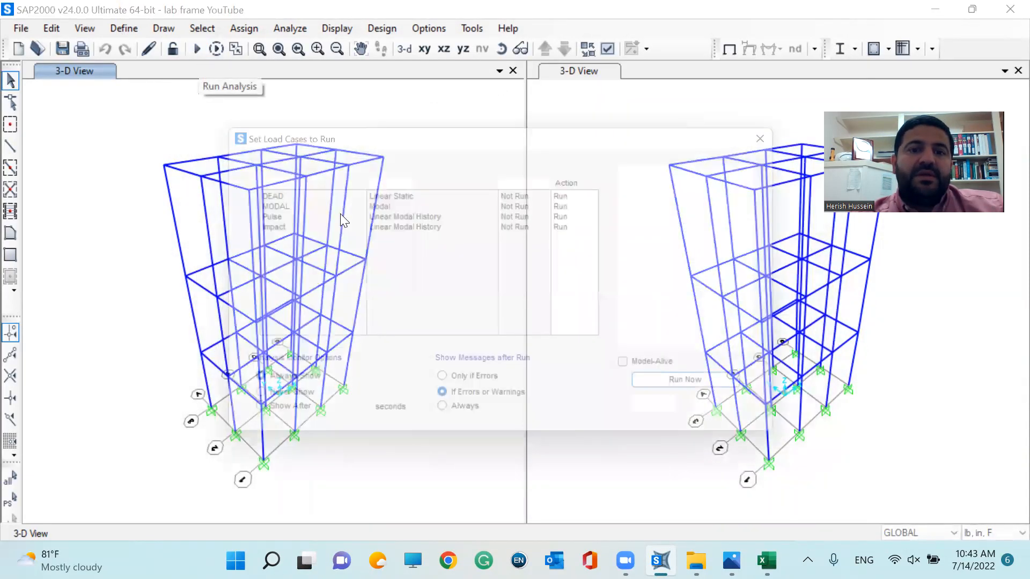
left_click(679, 397)
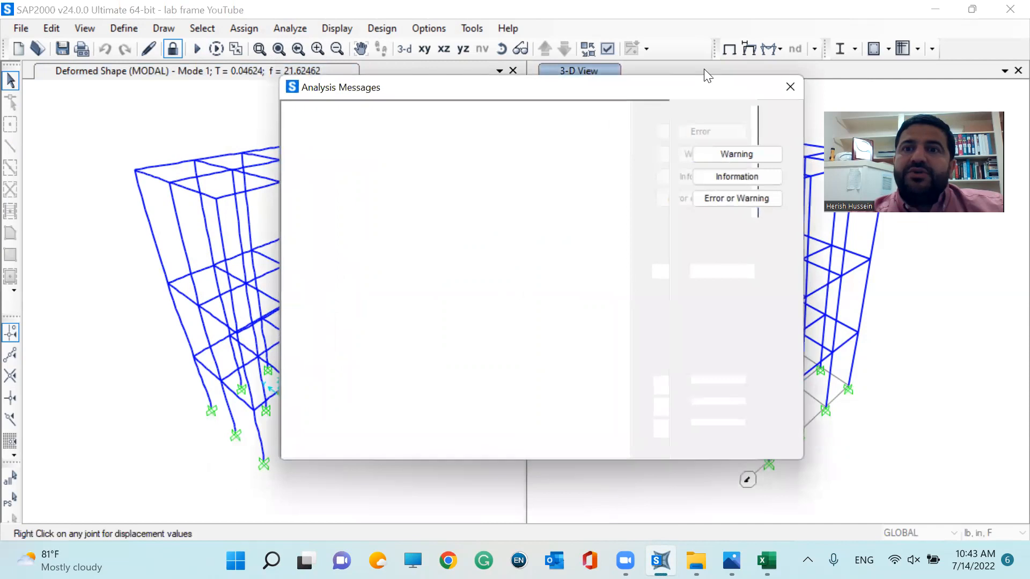
left_click(721, 417)
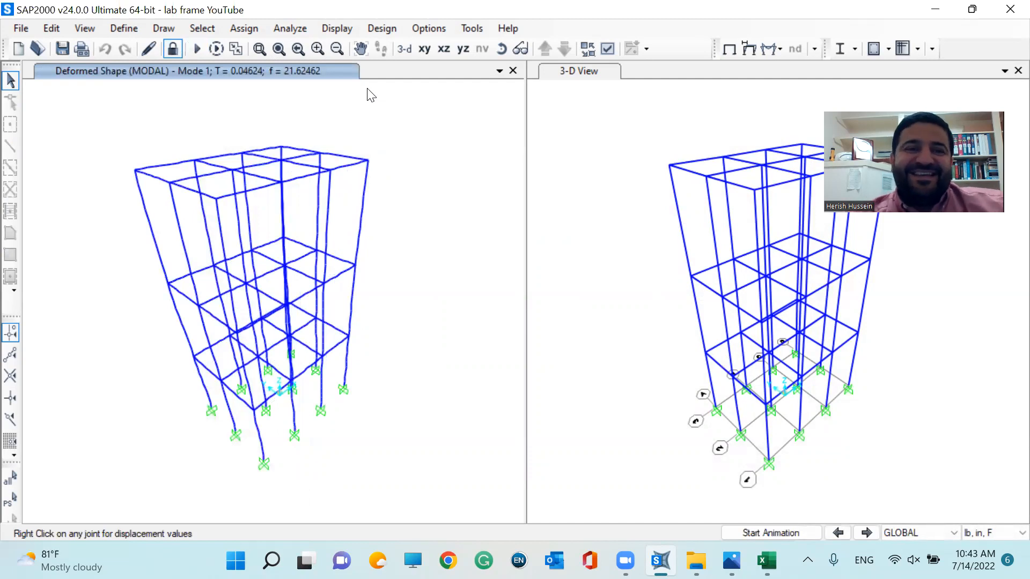
- Return to the undeformed shape and display the joint labels on the frame
left_click(733, 52)
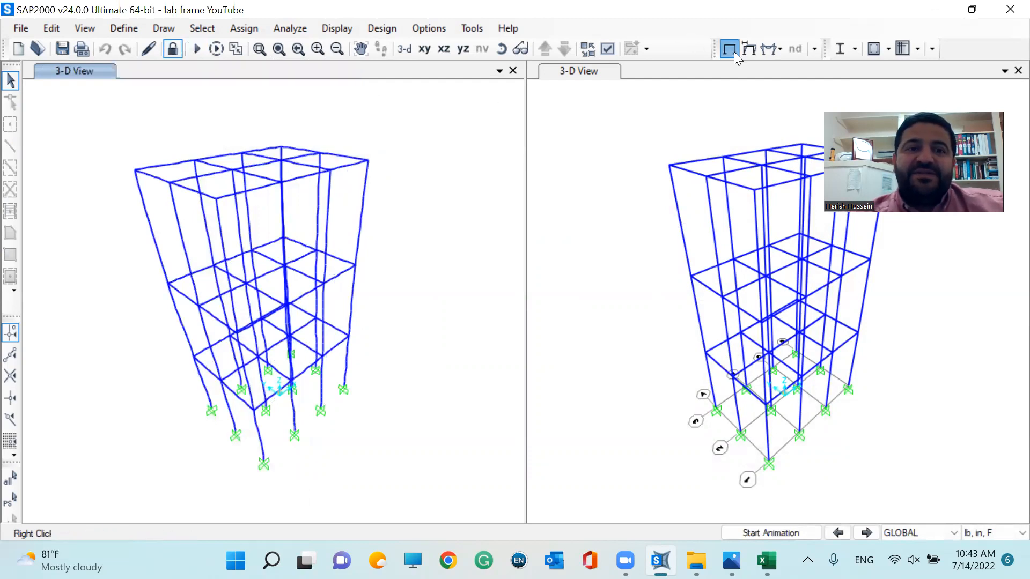
left_click(339, 29)
mouse_move(377, 69)
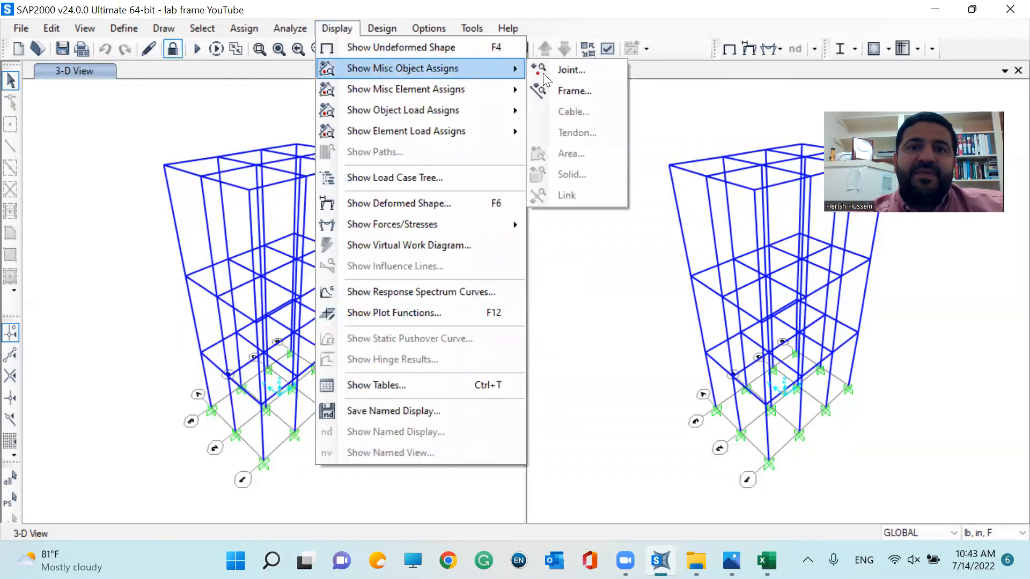
left_click(552, 71)
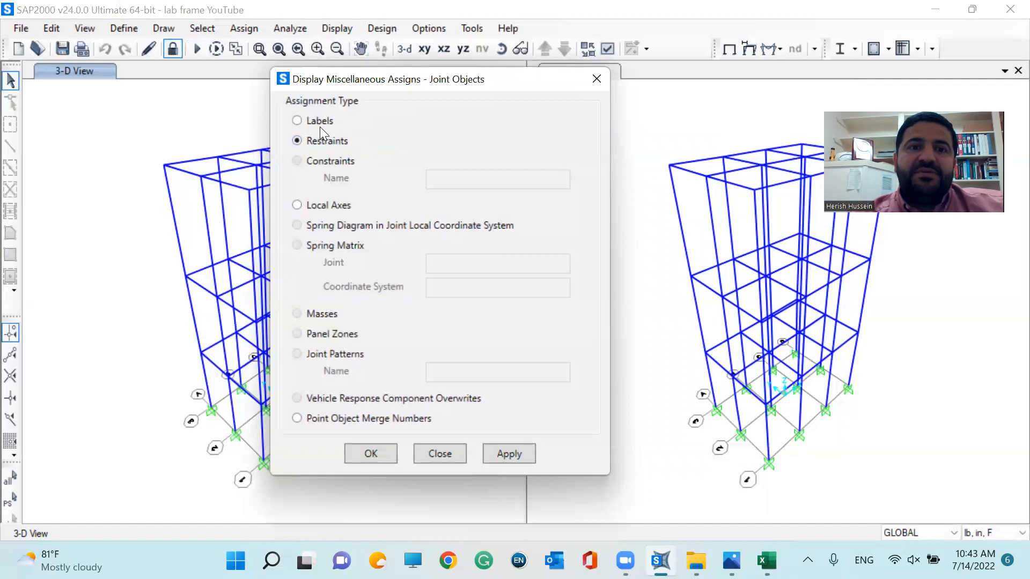
left_click(506, 455)
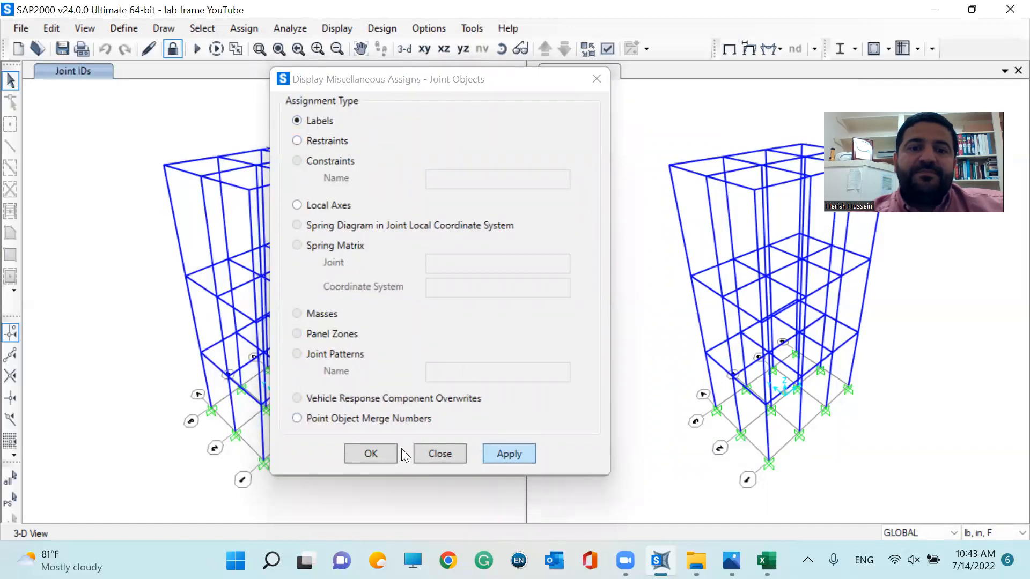
left_click(370, 453)
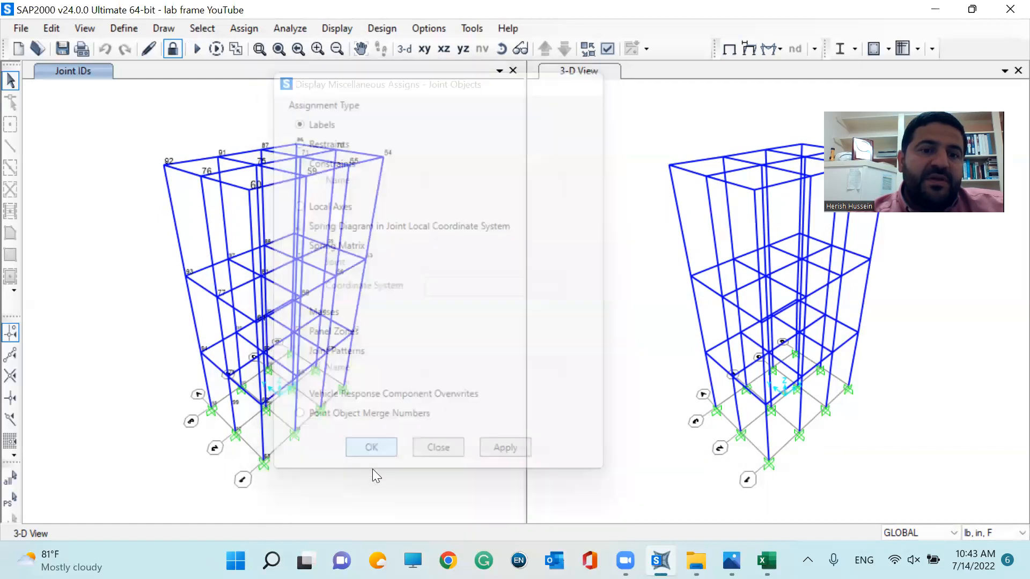
- Select joint 76, plot its Joint76 displacement function over time for the Pulse load case, and close the plot
left_click(200, 176)
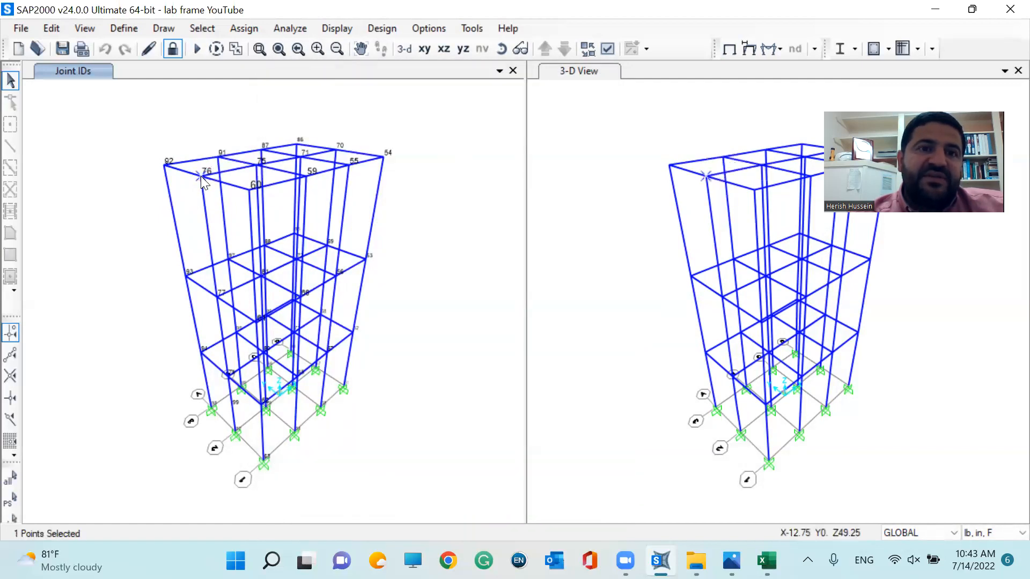
left_click(329, 30)
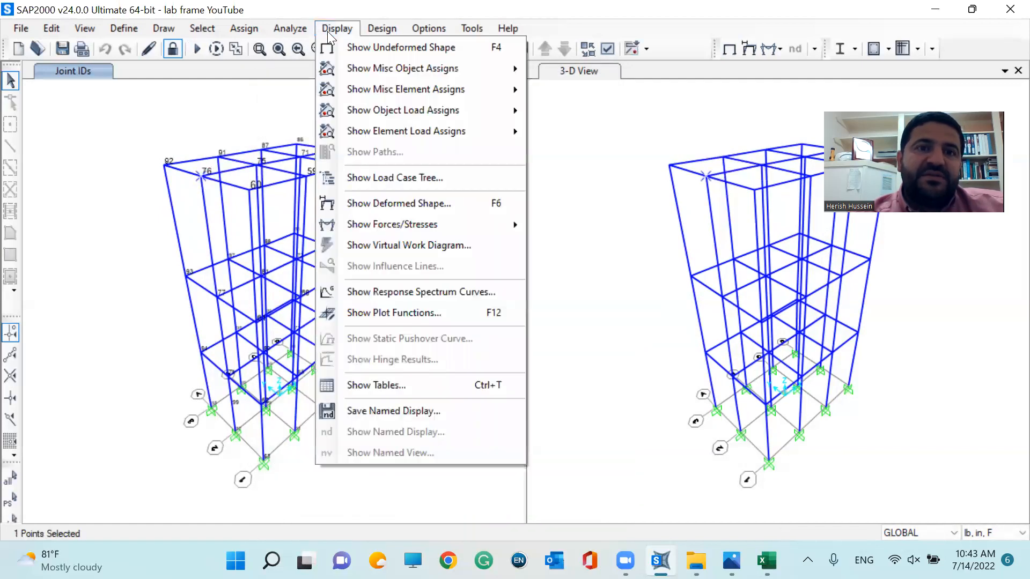
left_click(401, 318)
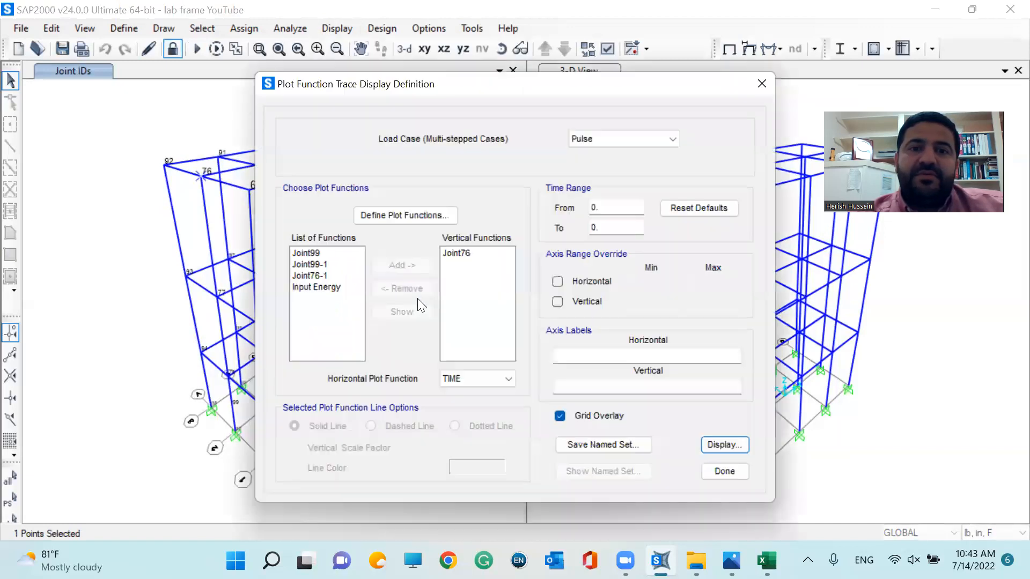
left_click(459, 256)
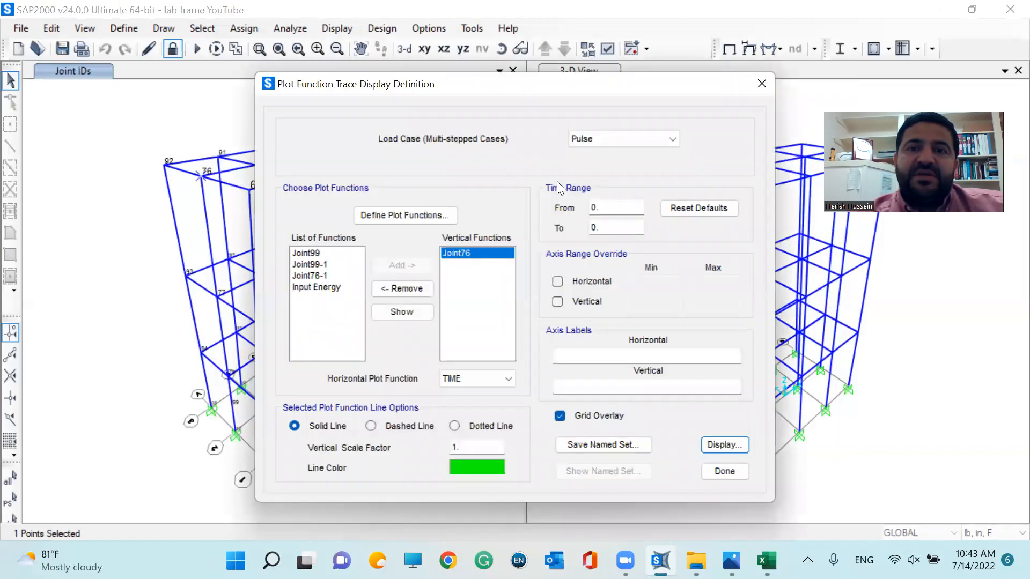
left_click(725, 444)
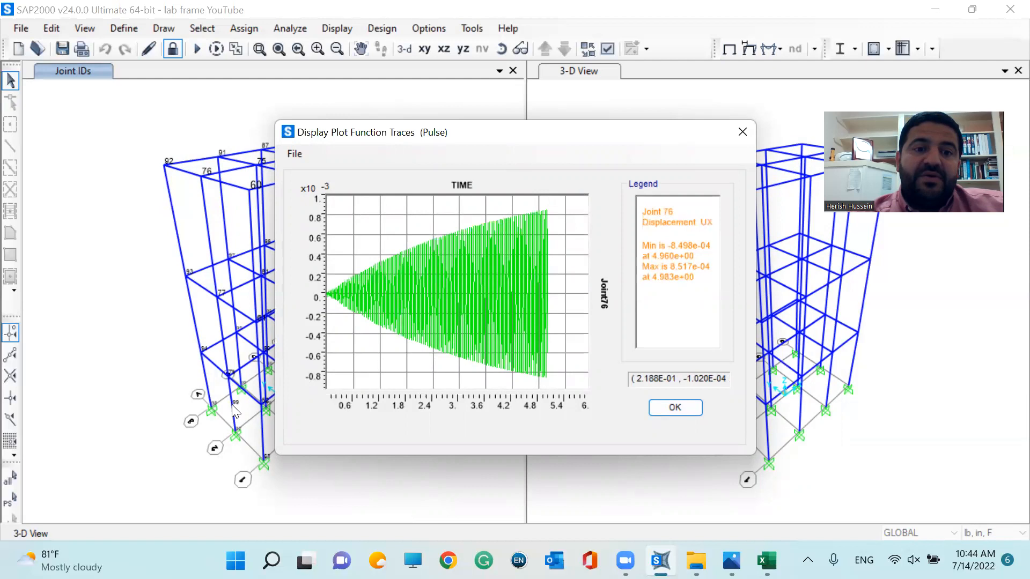
left_click(670, 410)
- Replace Joint76 with Joint99 as the vertical plot function, display its trace for the Pulse load case, and close the plots
left_click(317, 253)
left_click(401, 265)
left_click(451, 254)
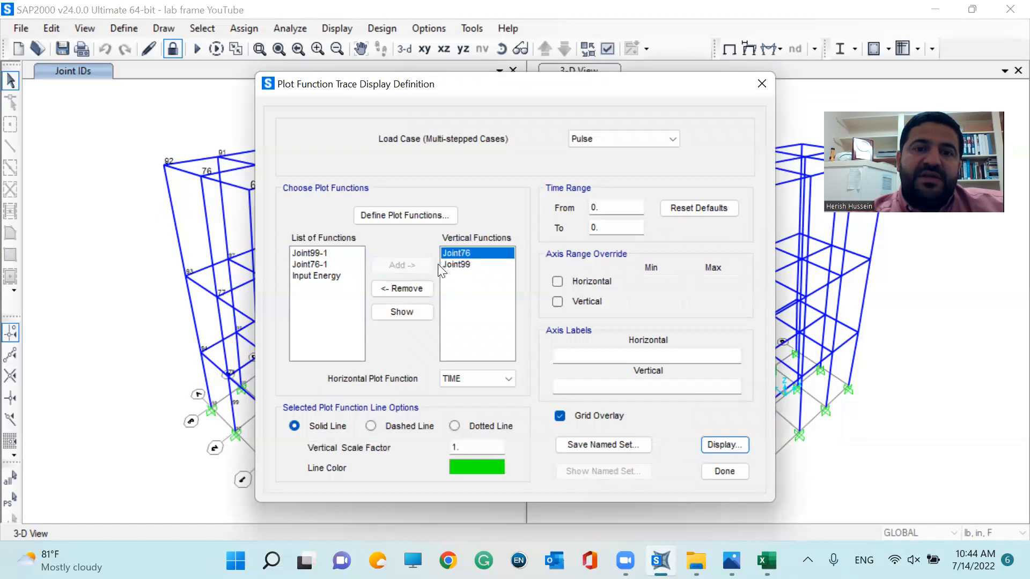
left_click(402, 288)
left_click(484, 254)
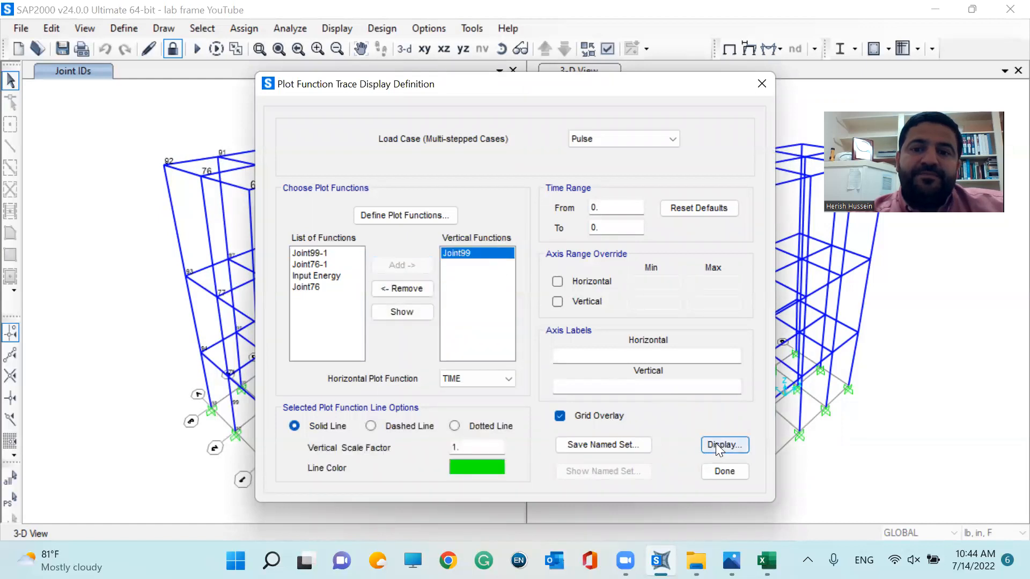
left_click(718, 444)
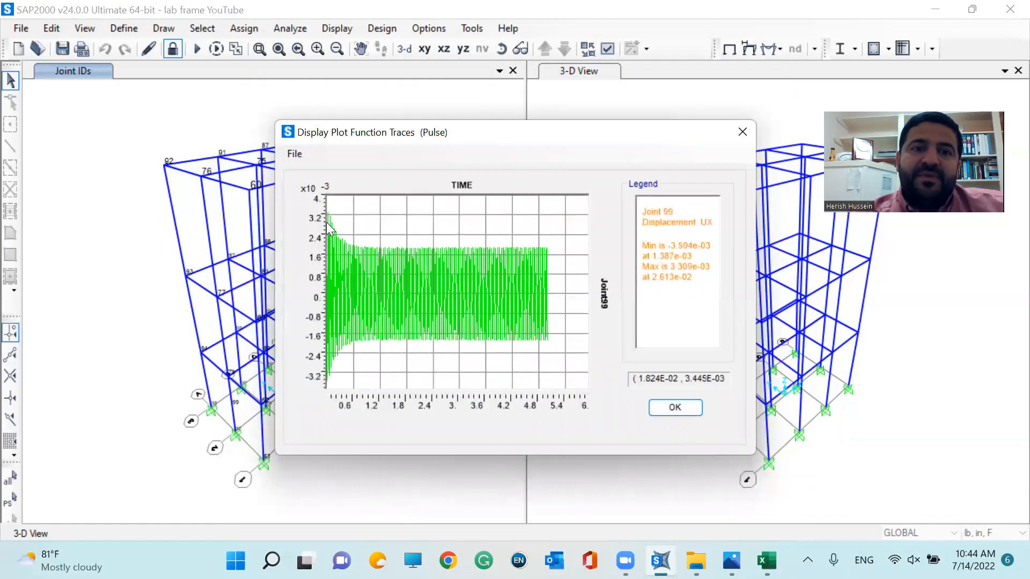
left_click(670, 409)
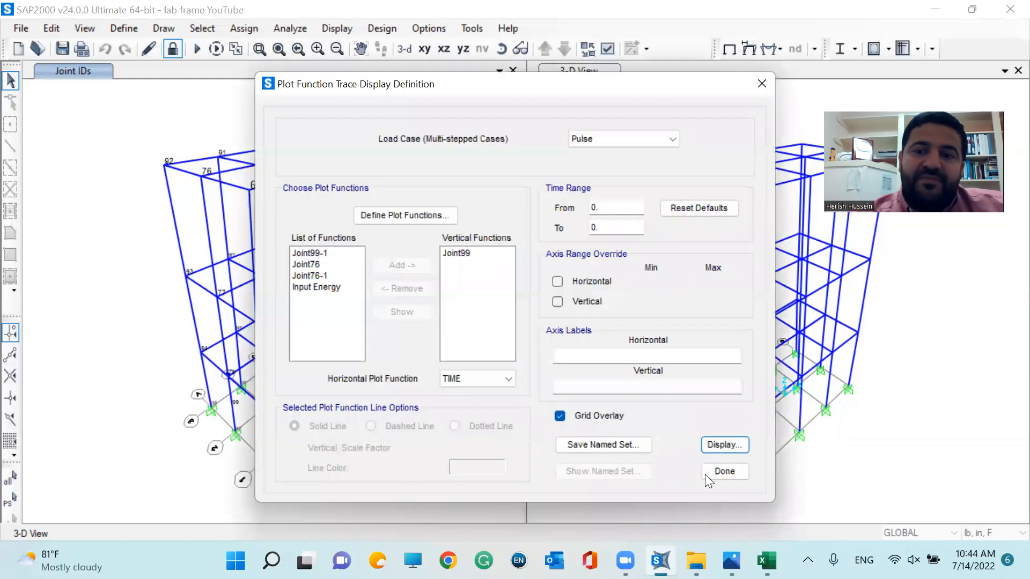
left_click(706, 473)
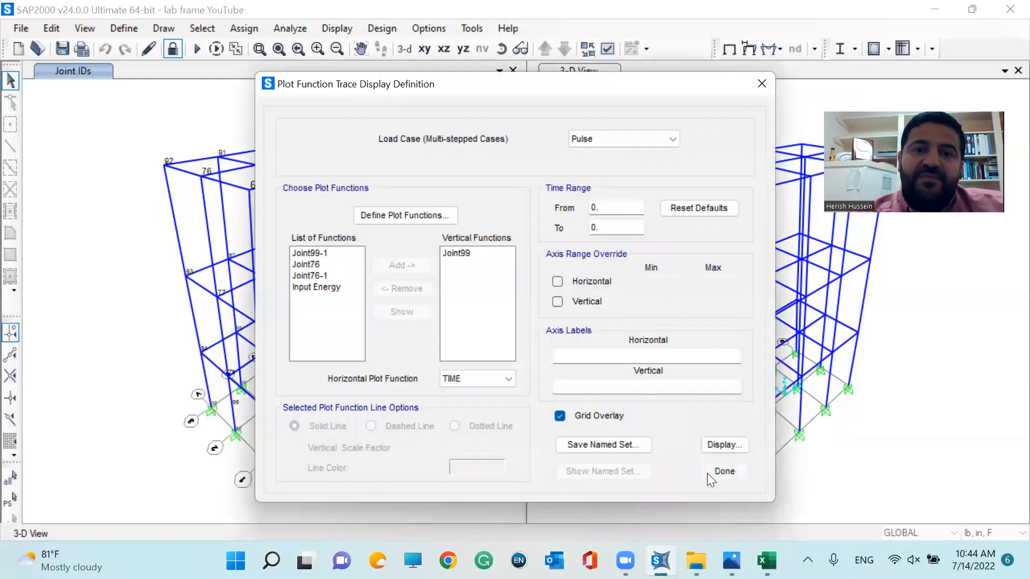
- Unlock the model, discarding the analysis results, and open the Pulse load case's data for modification
left_click(172, 49)
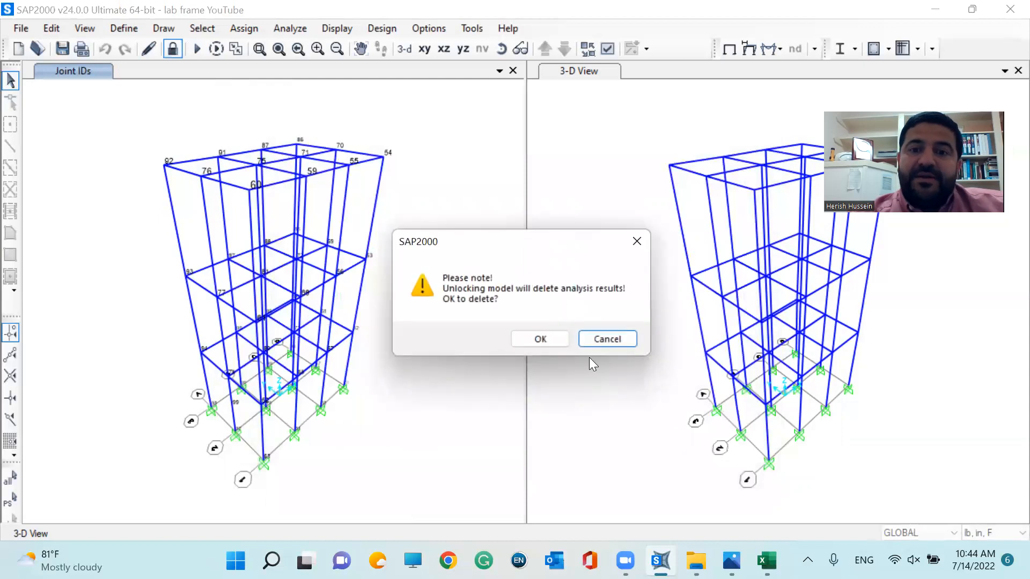
left_click(540, 338)
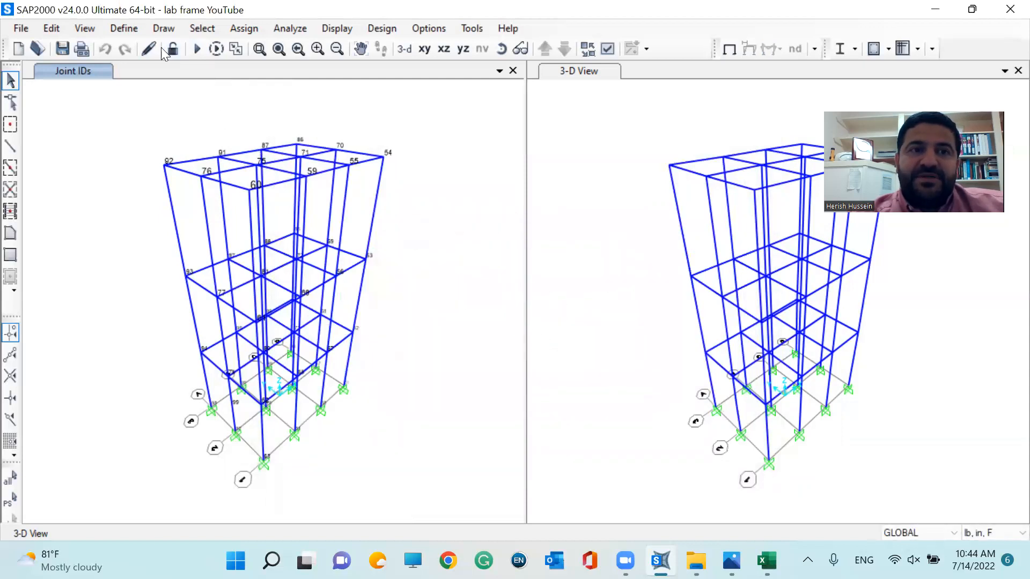
left_click(124, 28)
left_click(244, 379)
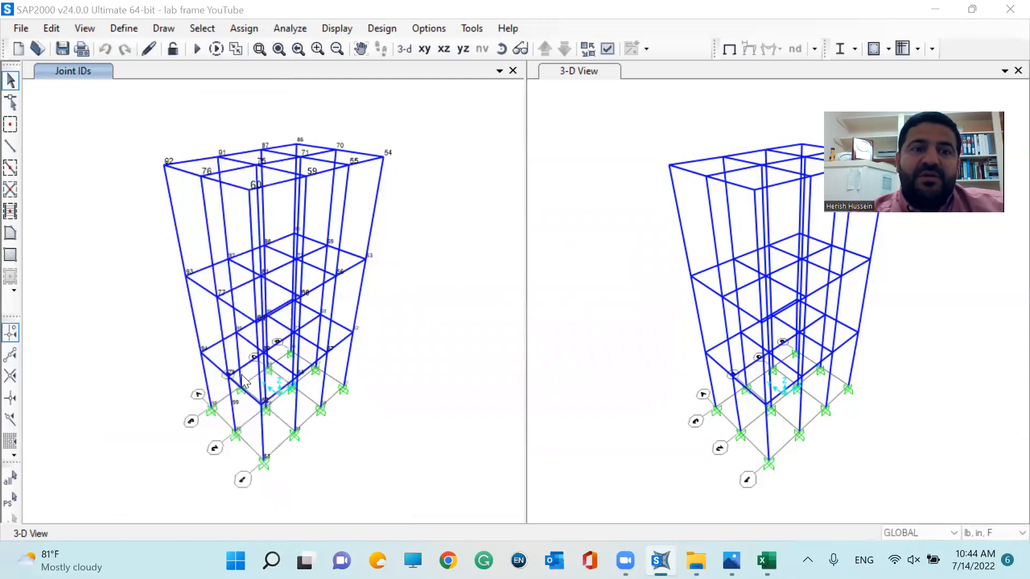
left_click(289, 257)
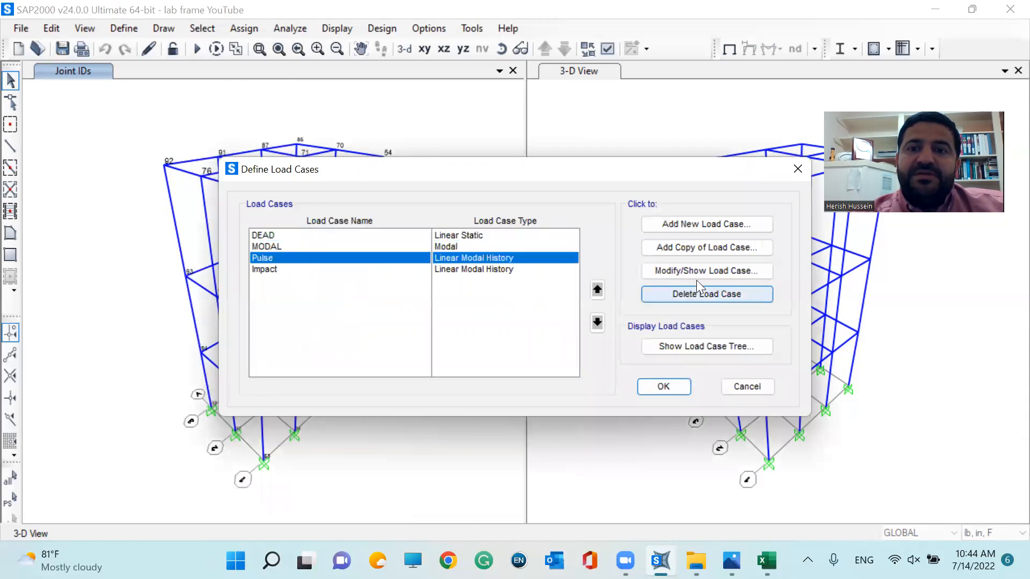
left_click(688, 267)
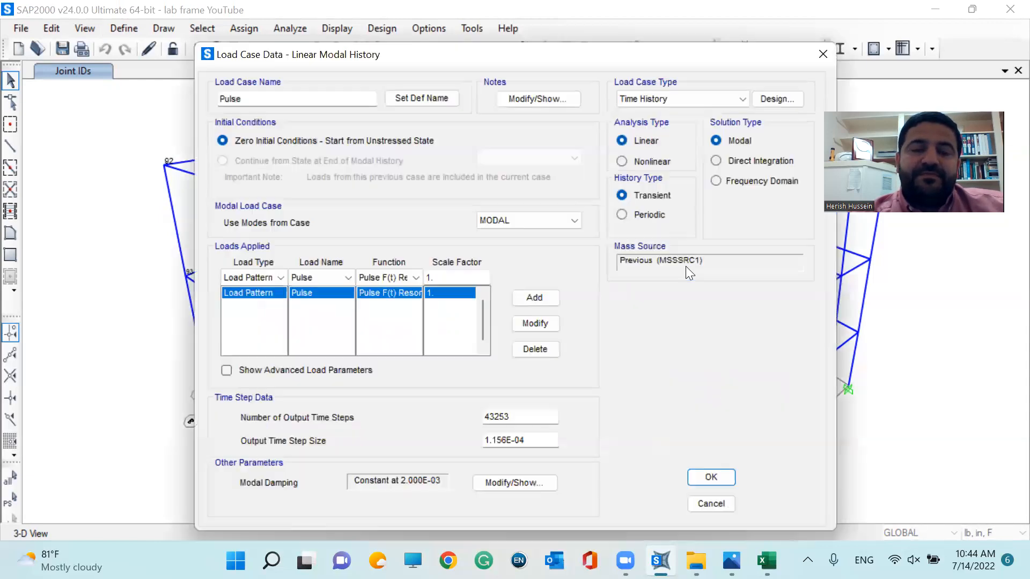
- Set the Pulse load case's number of output time steps to 15/1.156E-04 and accept the load case changes
left_click_drag(534, 440, 455, 441)
key("ctrl+c")
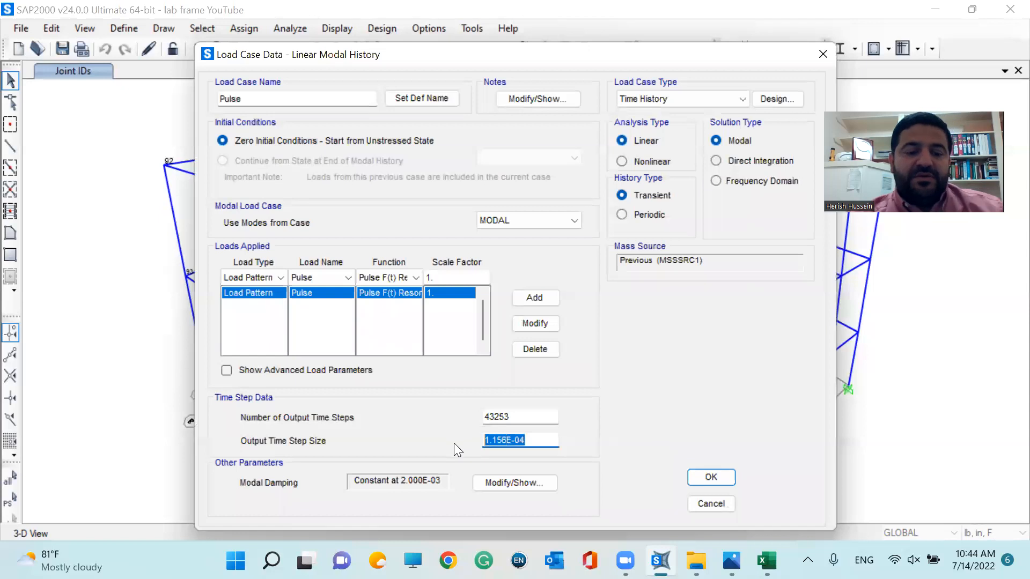
left_click_drag(513, 419, 450, 417)
type("15")
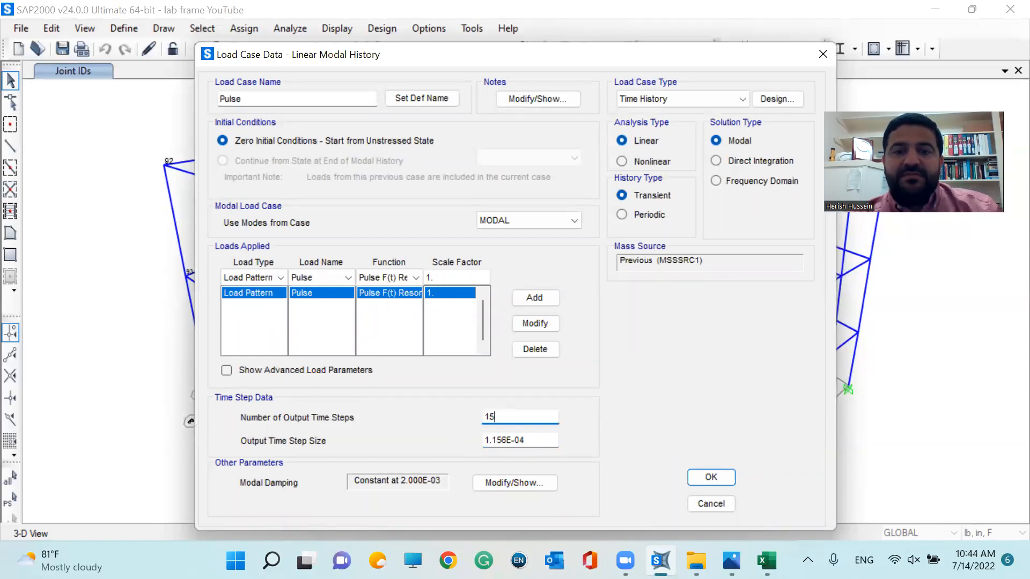
type("/")
key("ctrl+v")
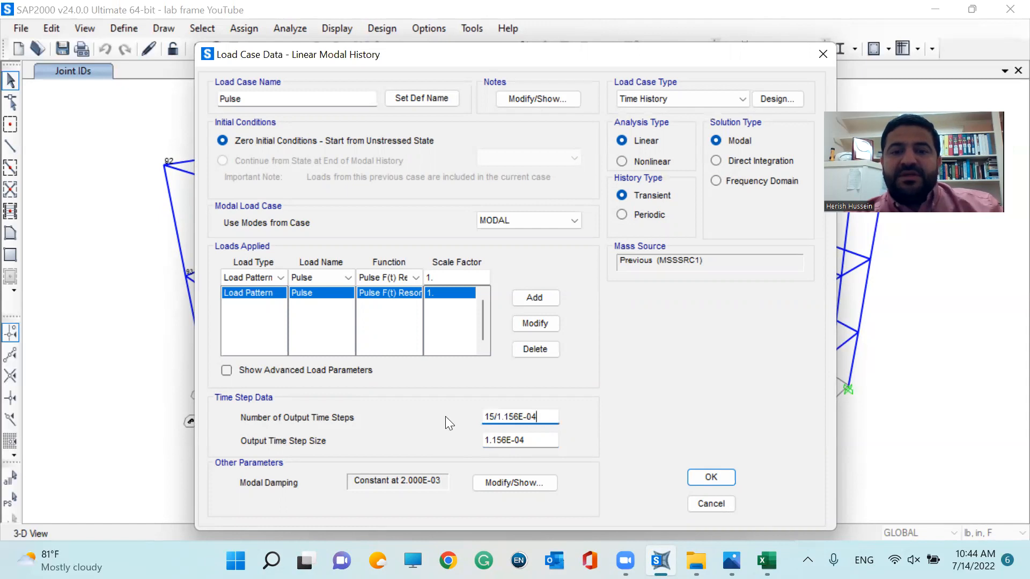
left_click(538, 441)
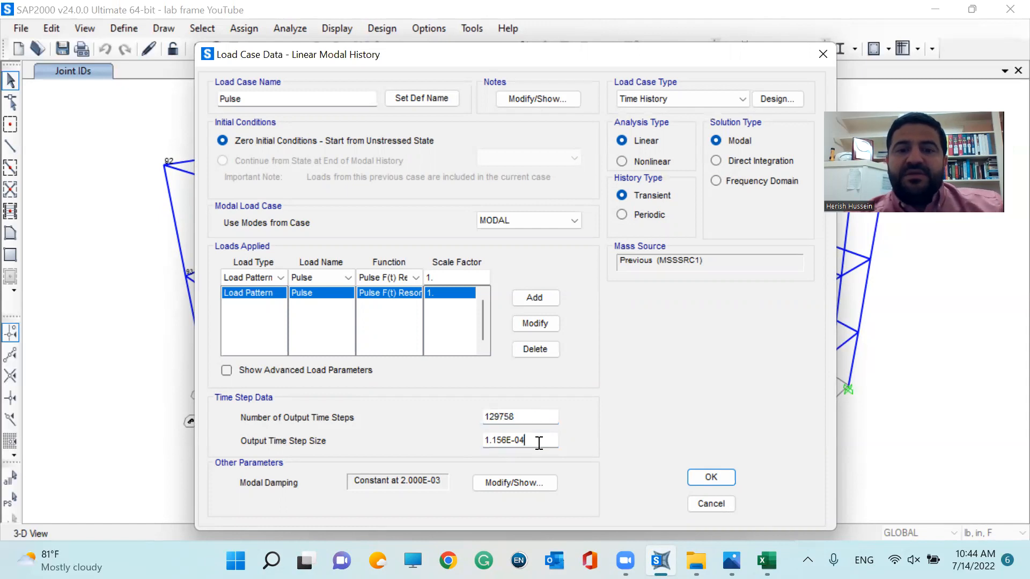
left_click(715, 474)
left_click(657, 386)
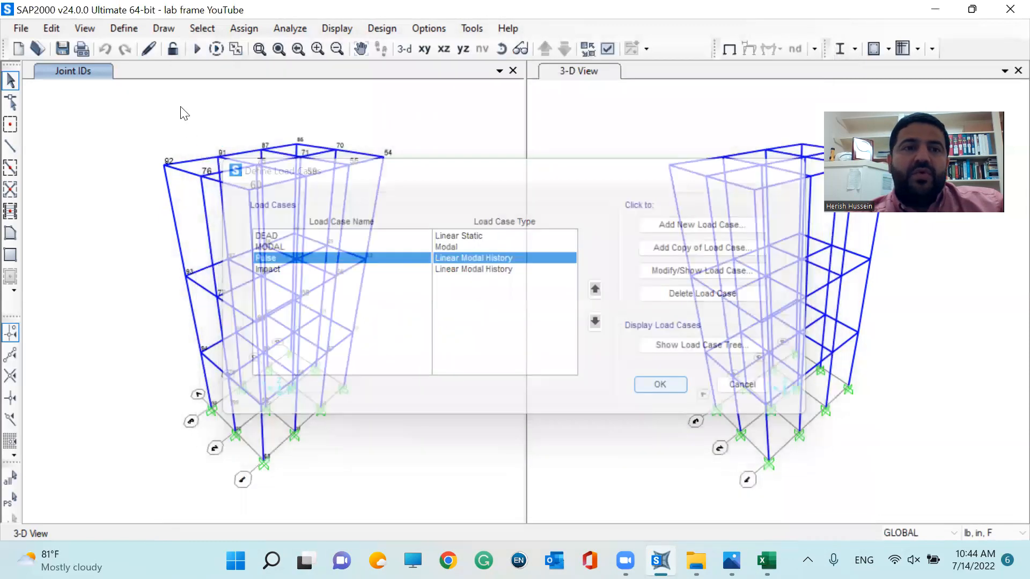
- Run the analysis for all load cases, dismiss its messages and return to the undeformed shape
left_click(196, 49)
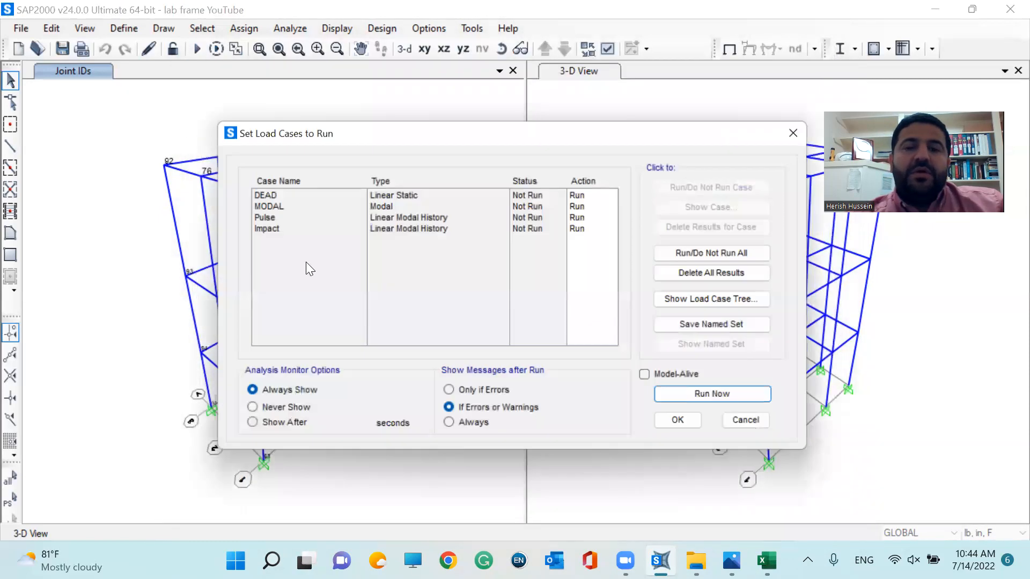
left_click(718, 397)
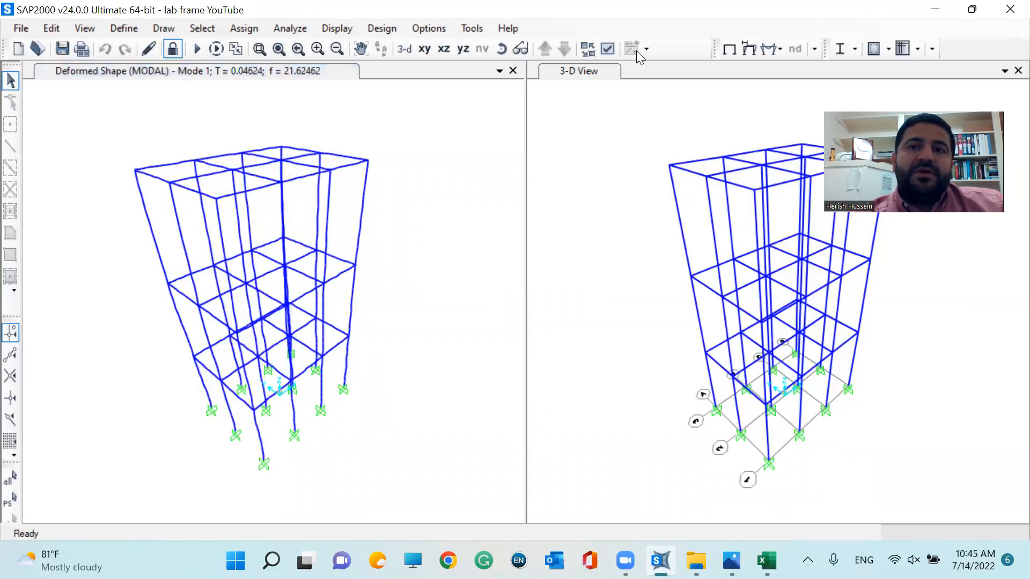
left_click(734, 47)
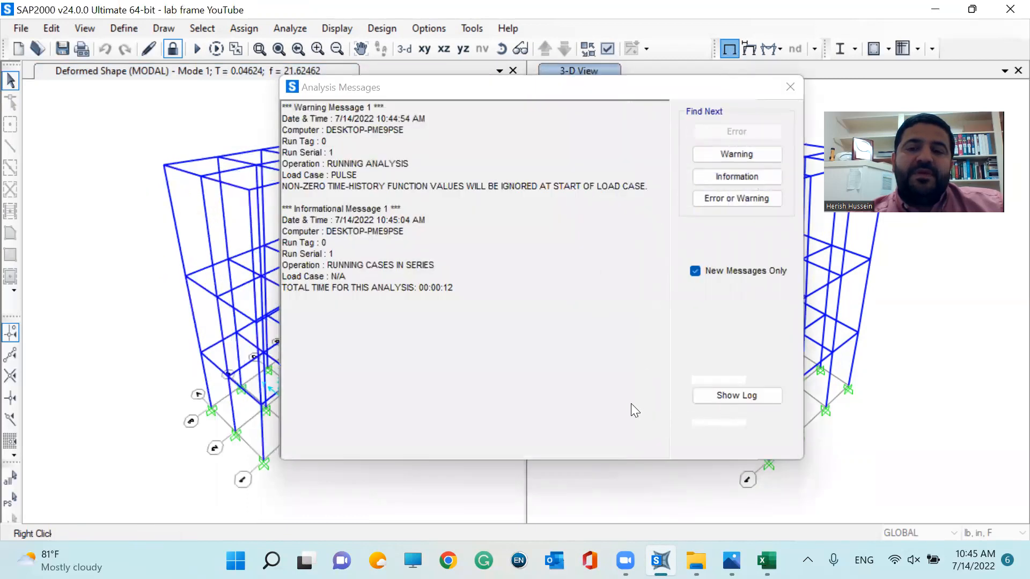
left_click(737, 416)
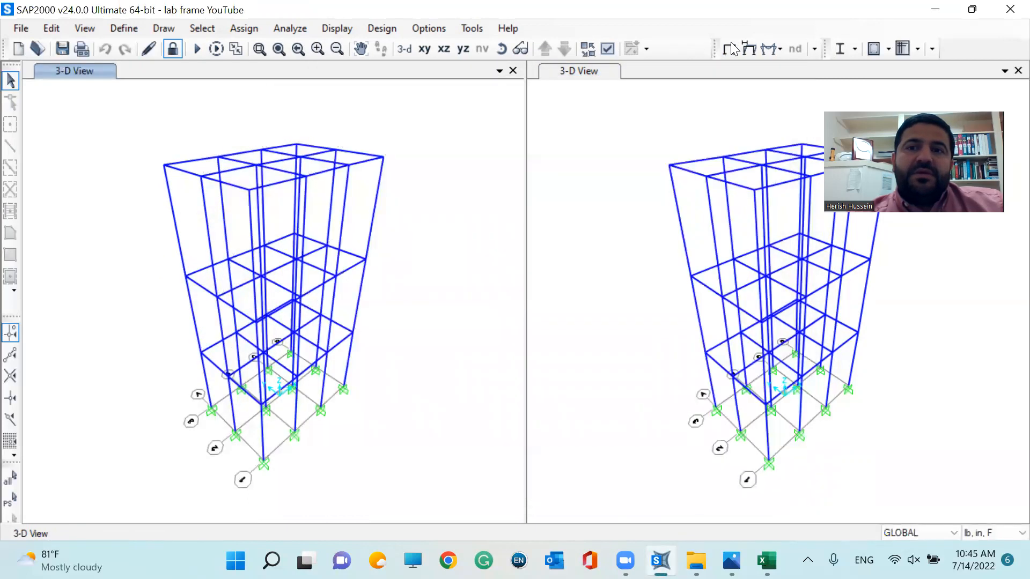
- Display the joint object labels on the undeformed frame
left_click(338, 28)
left_click(392, 55)
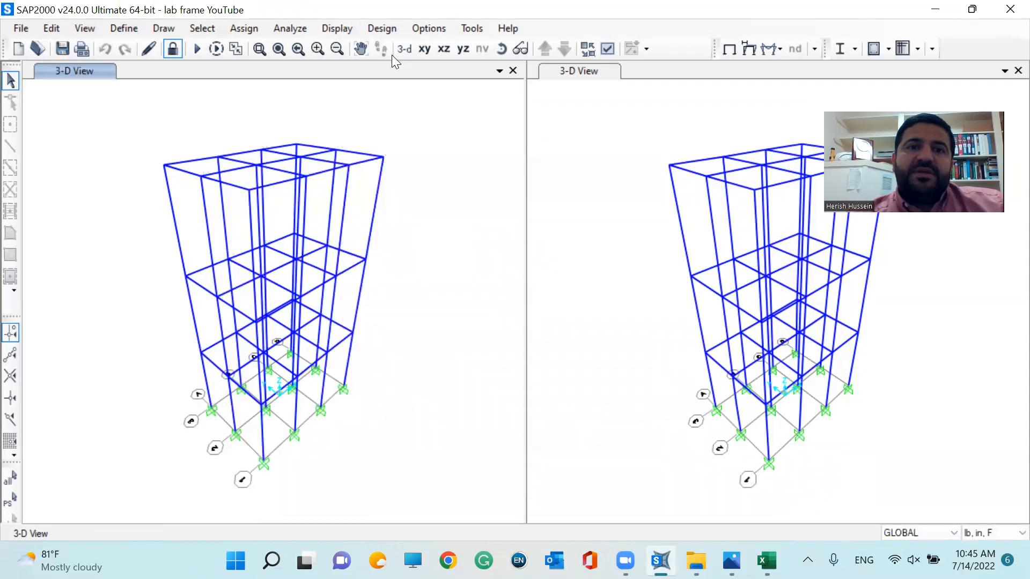
left_click(337, 27)
mouse_move(361, 69)
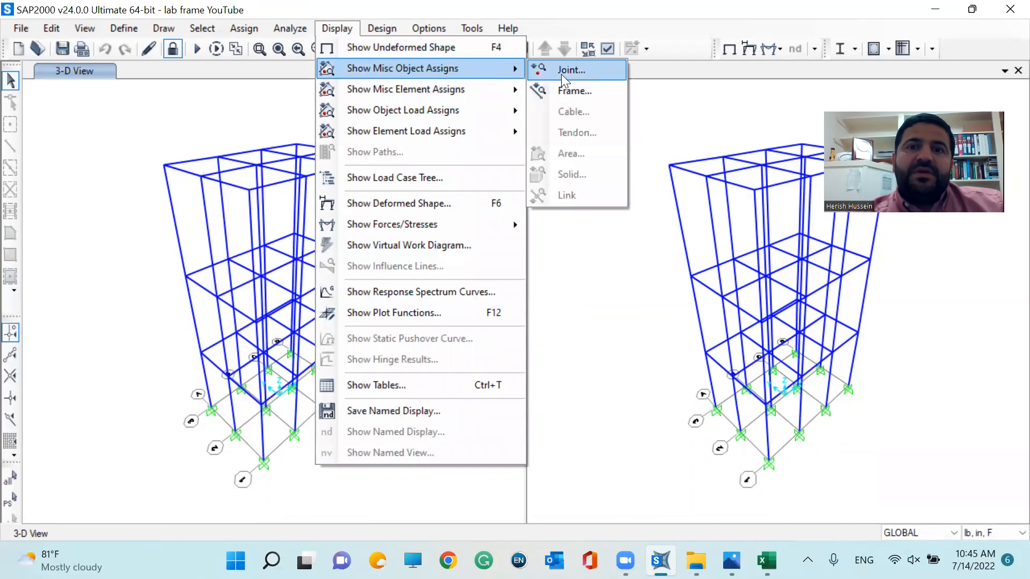
left_click(561, 74)
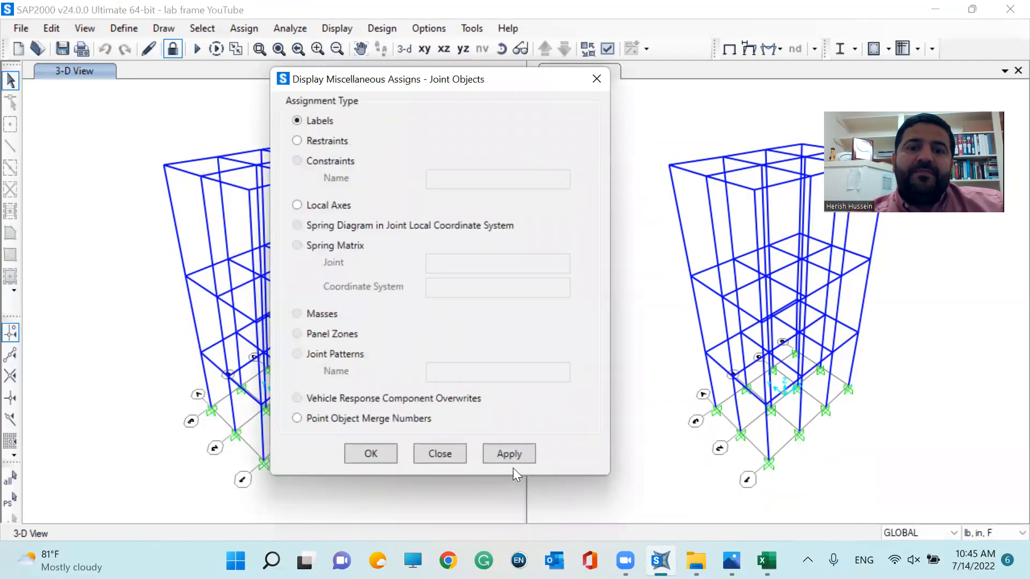
left_click(497, 453)
left_click(379, 453)
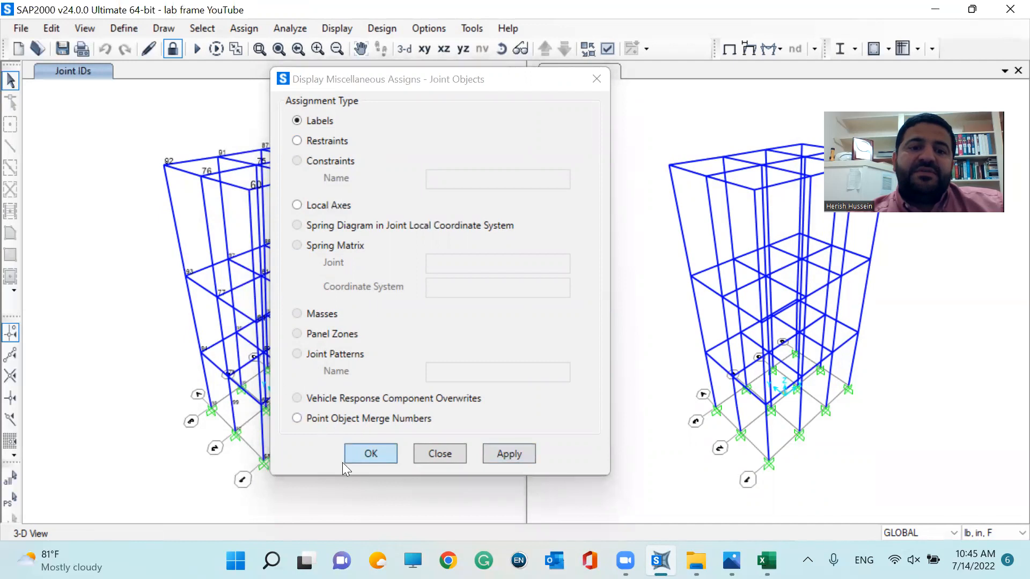
left_click(368, 452)
- Select joint 76, replace Joint99 with Joint76 as the vertical plot function, and display its trace for the Pulse load case
left_click(202, 177)
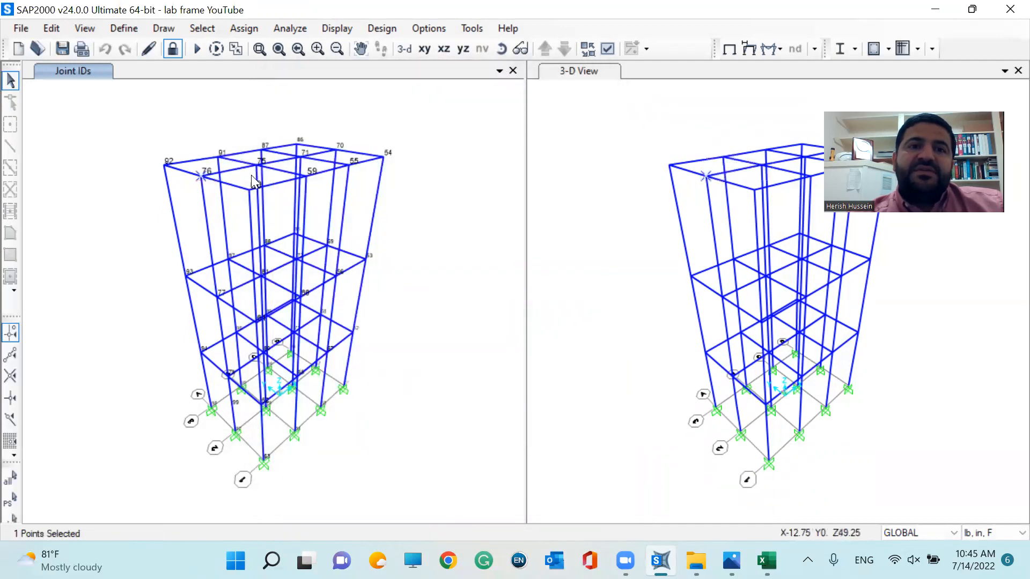
left_click(336, 29)
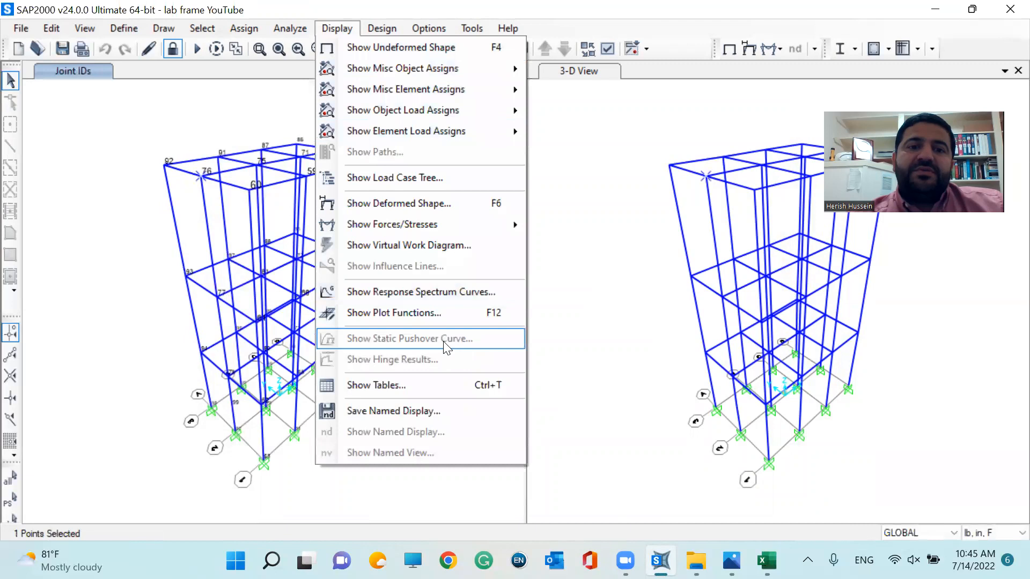
left_click(415, 314)
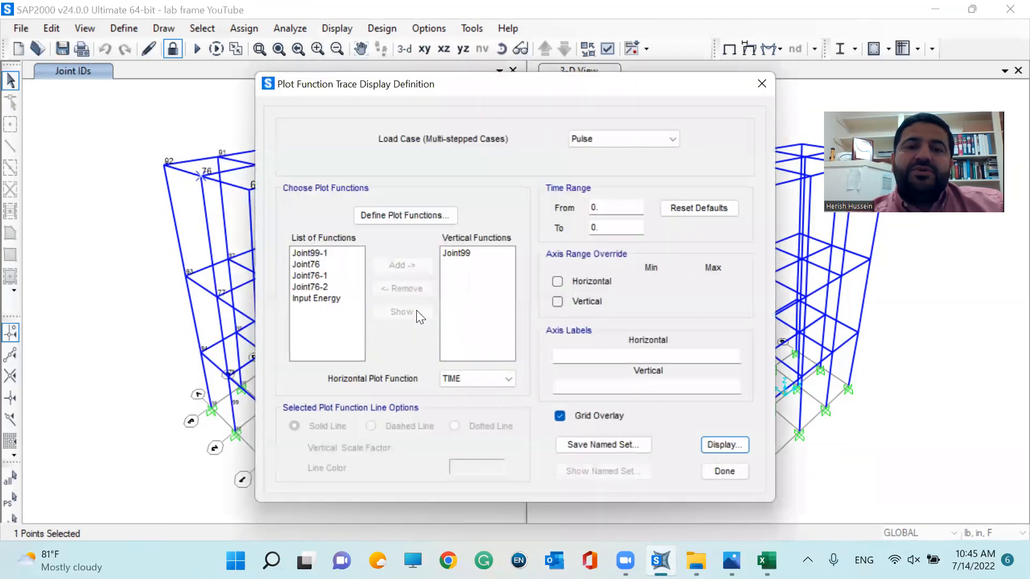
left_click(455, 254)
left_click(411, 289)
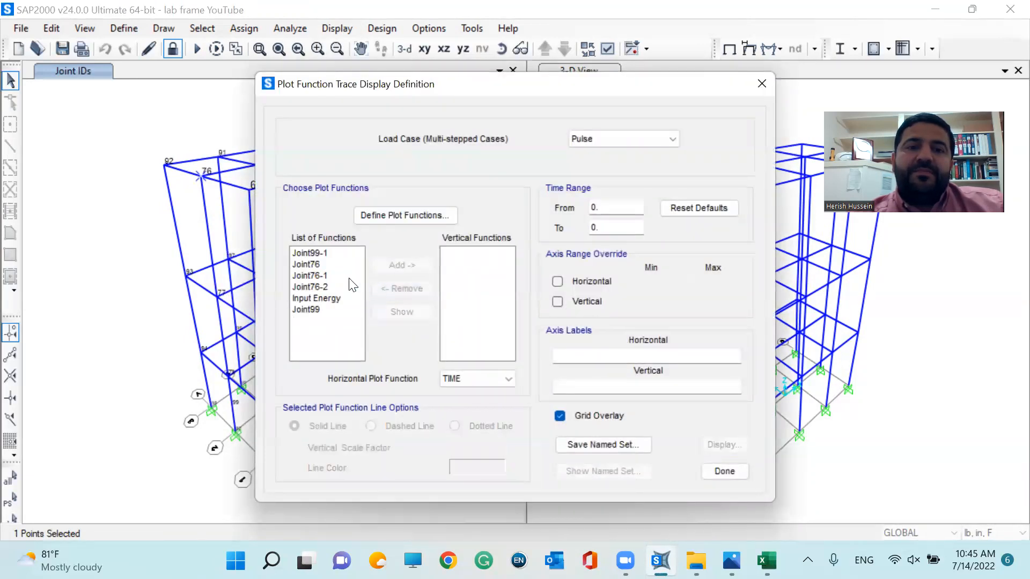
left_click(309, 264)
left_click(402, 265)
left_click(459, 262)
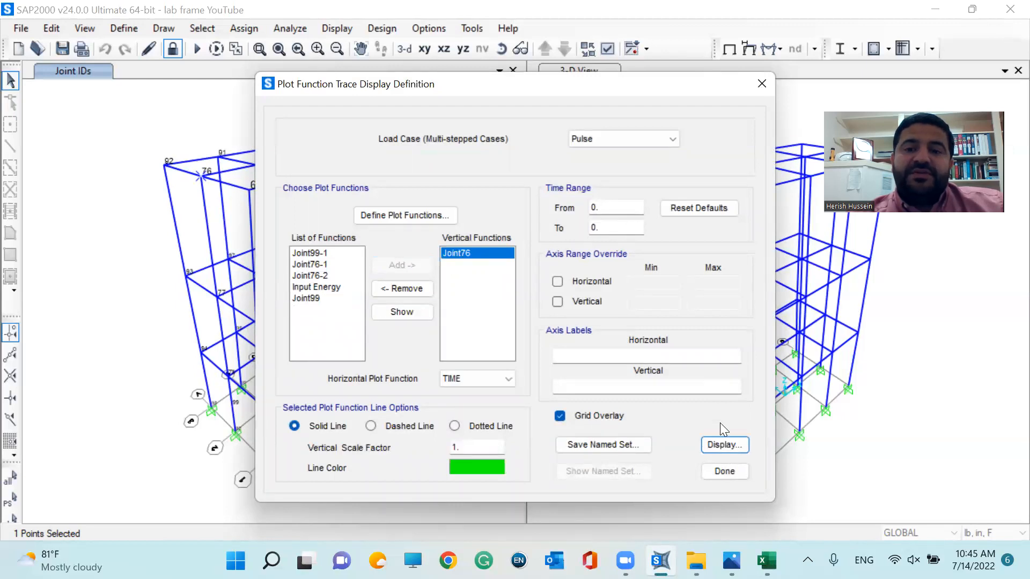
left_click(723, 445)
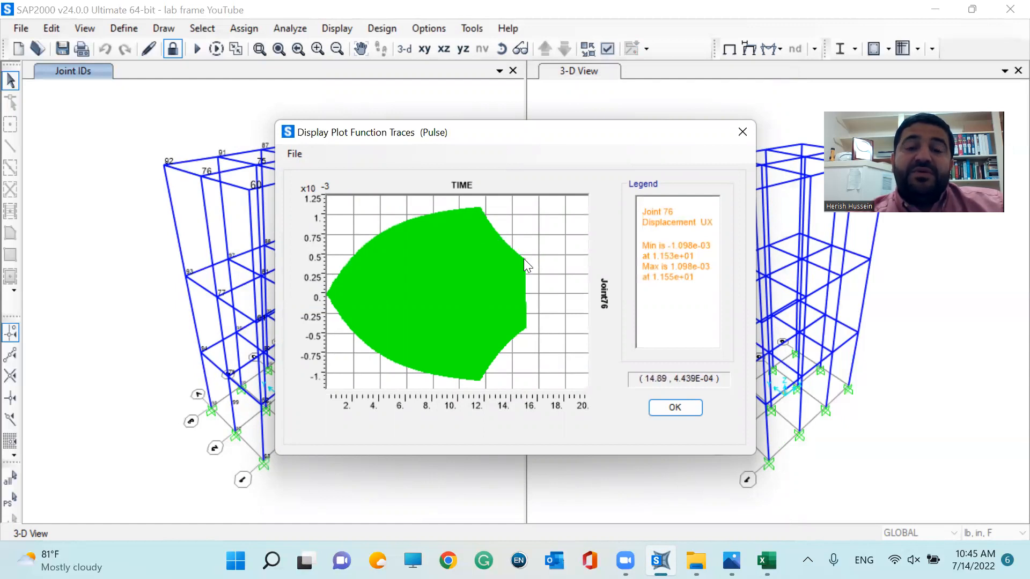
- Switch to the Forcing function workbook in Excel, check the pulse's total time in cell J3, and return to SAP2000
left_click(767, 560)
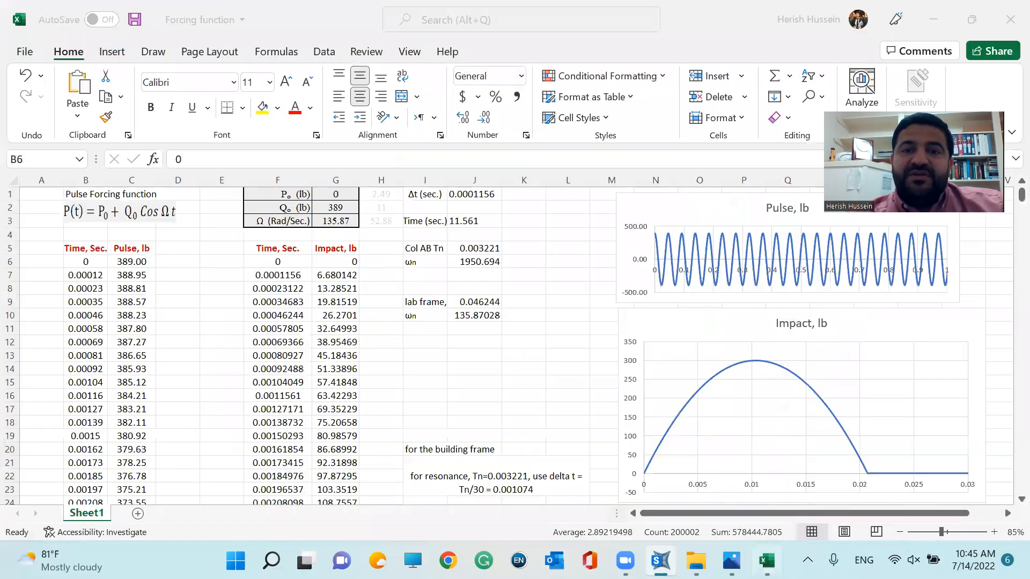
left_click(479, 222)
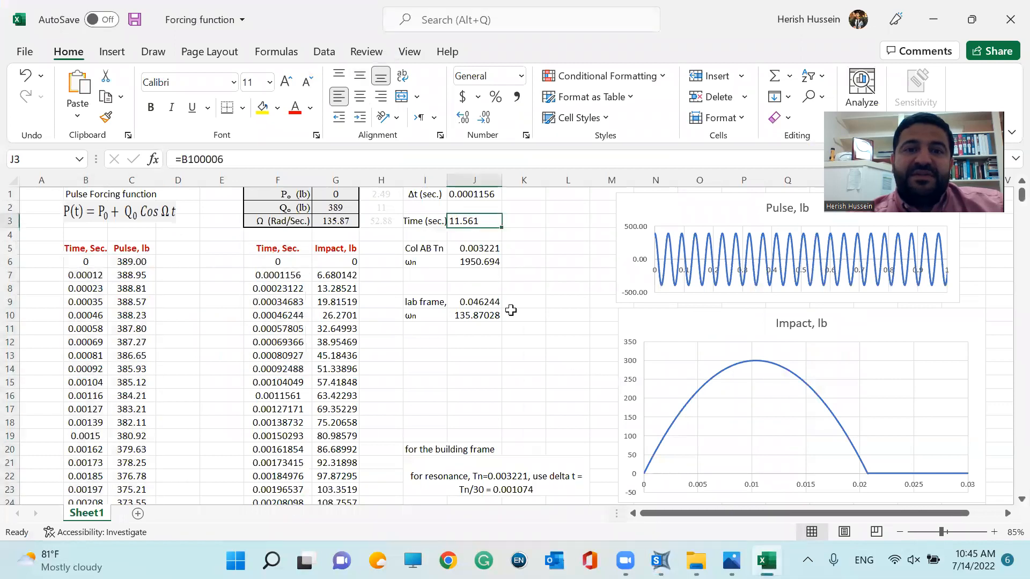
mouse_move(732, 560)
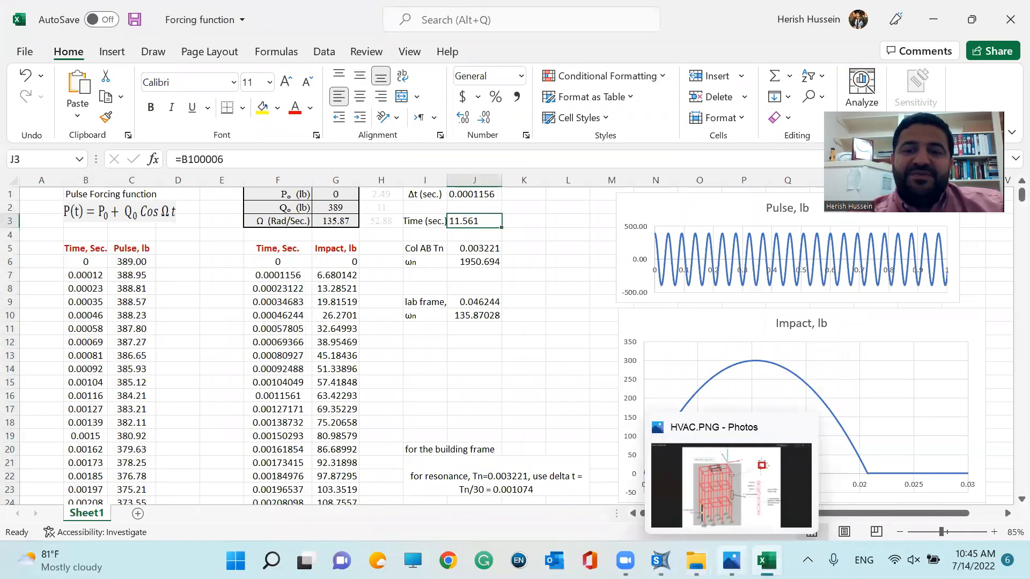
left_click(660, 560)
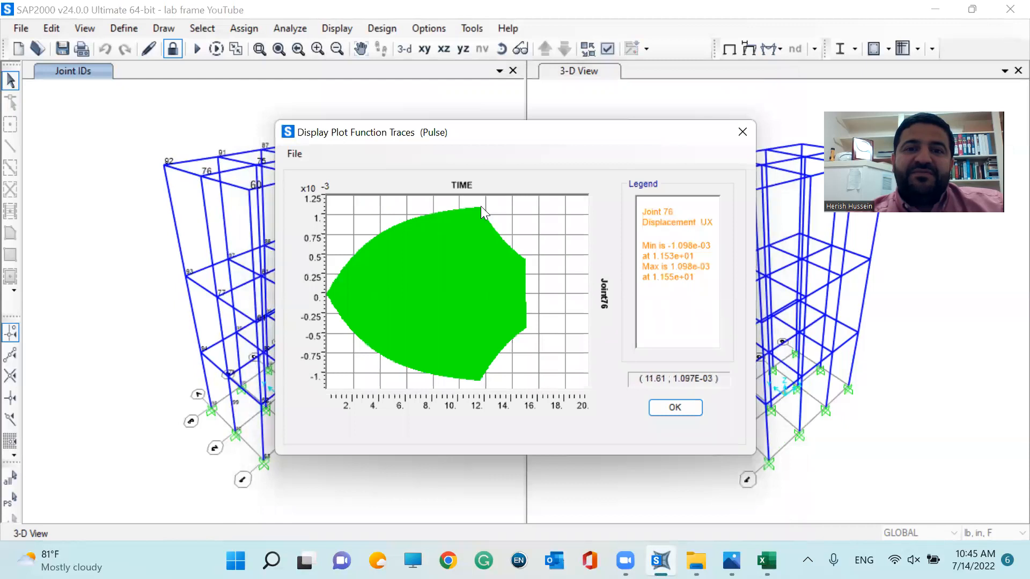
- Limit the plot's time range to end at 11 seconds, display the Joint76 trace again, and close the plots
left_click(688, 409)
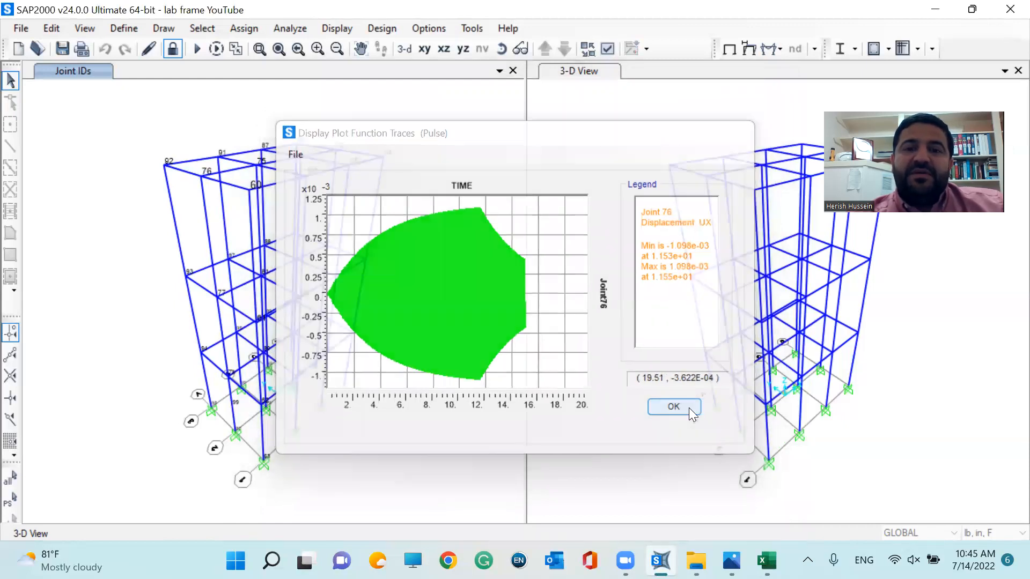
double_click(599, 228)
type("11")
left_click(482, 254)
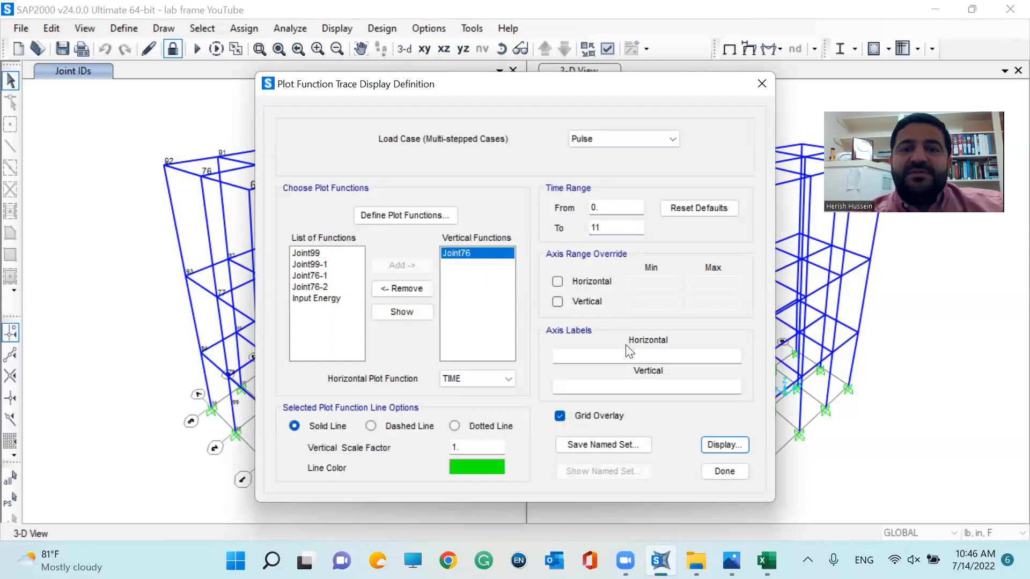
left_click(723, 448)
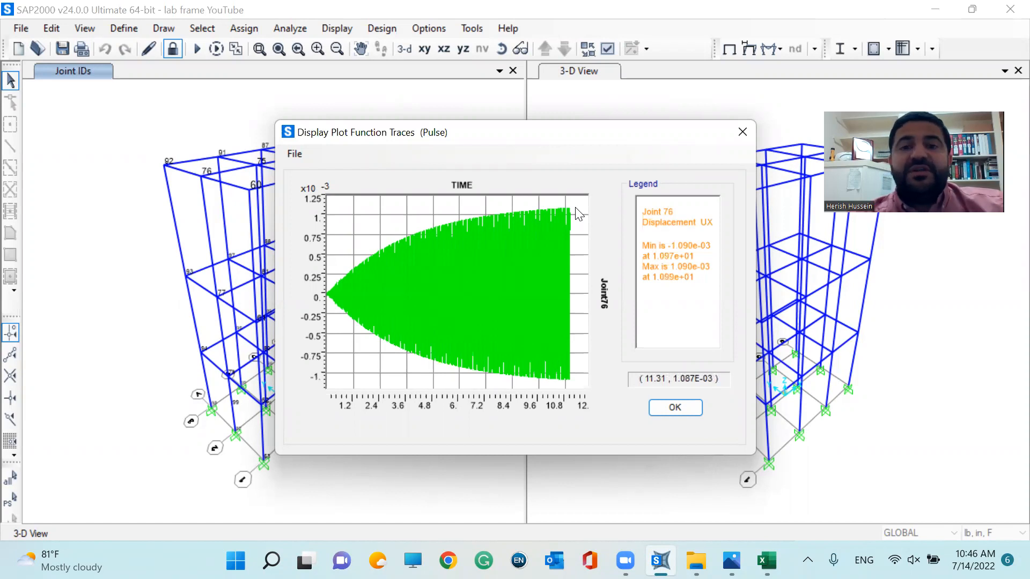
left_click(672, 408)
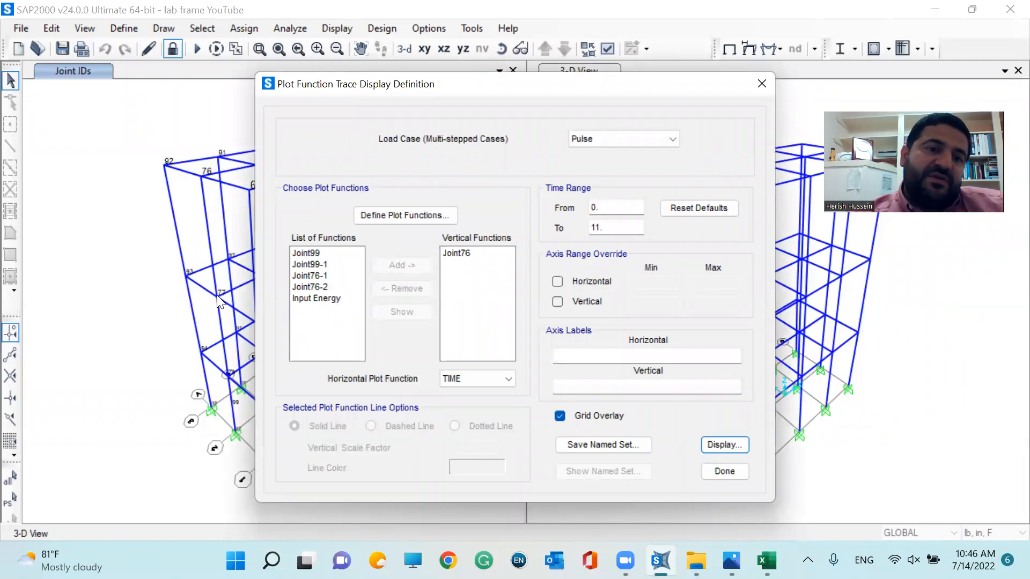
left_click(709, 470)
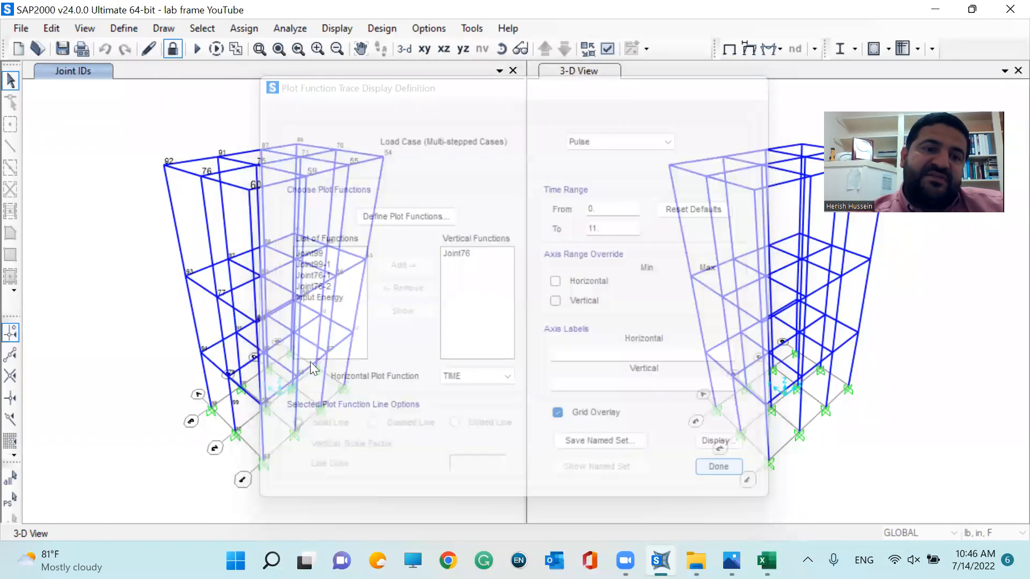
- Select joint 77 and display its Pulse displacement trace with Joint77 replacing Joint76 as the vertical plot function, and close the plots
left_click(217, 295)
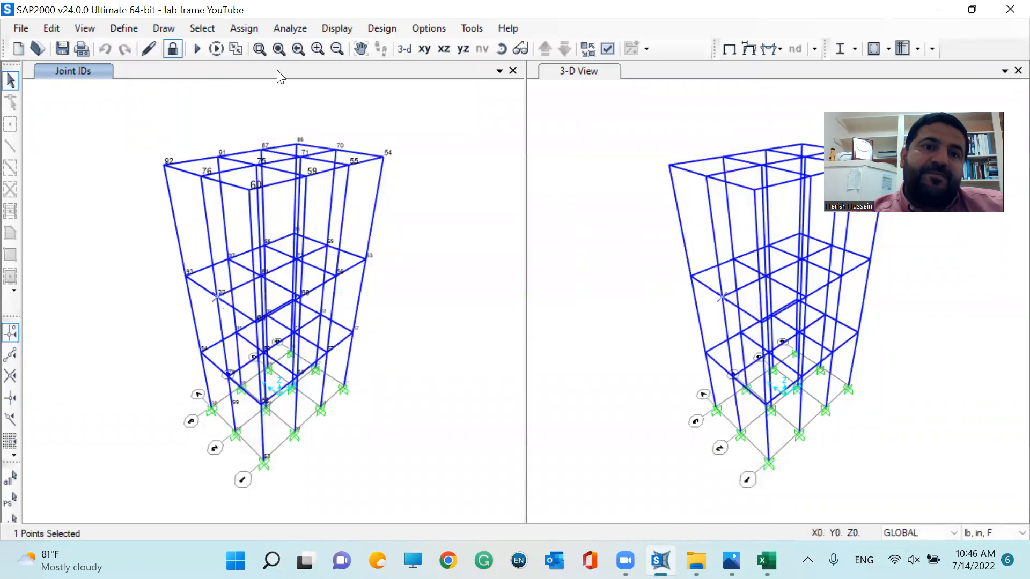
left_click(336, 32)
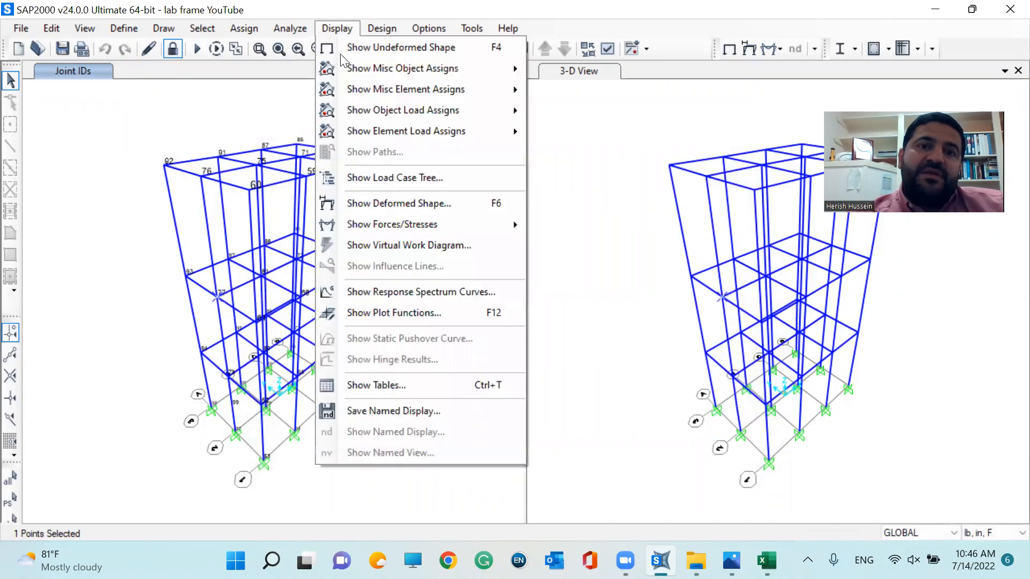
left_click(404, 312)
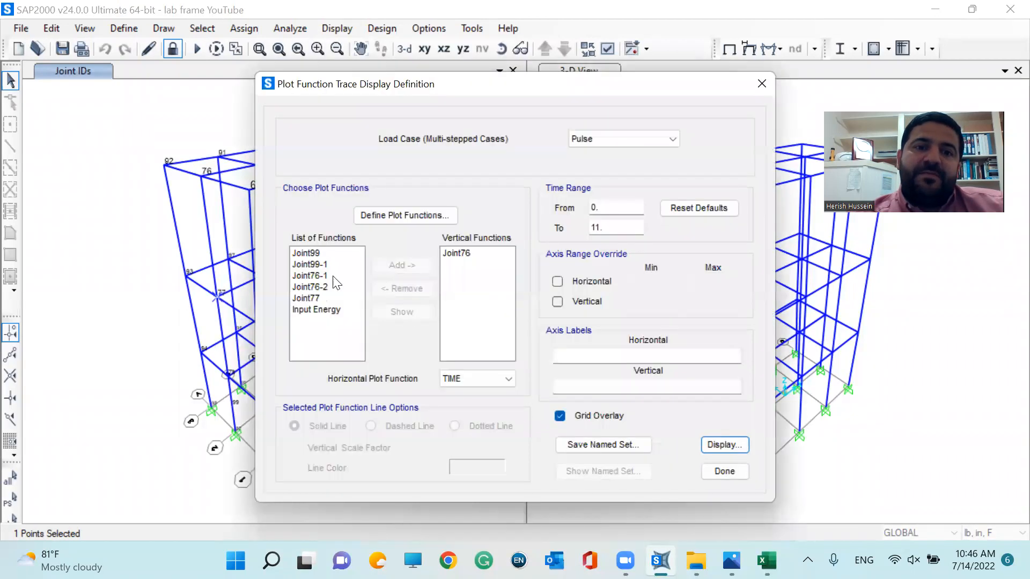
left_click(306, 298)
left_click(408, 264)
left_click(453, 253)
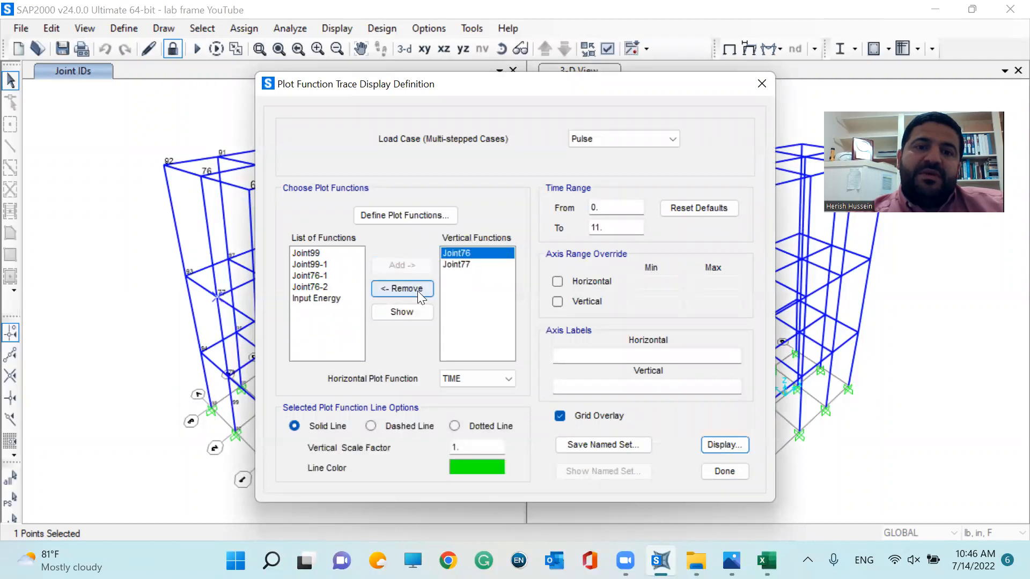
left_click(417, 290)
left_click(458, 251)
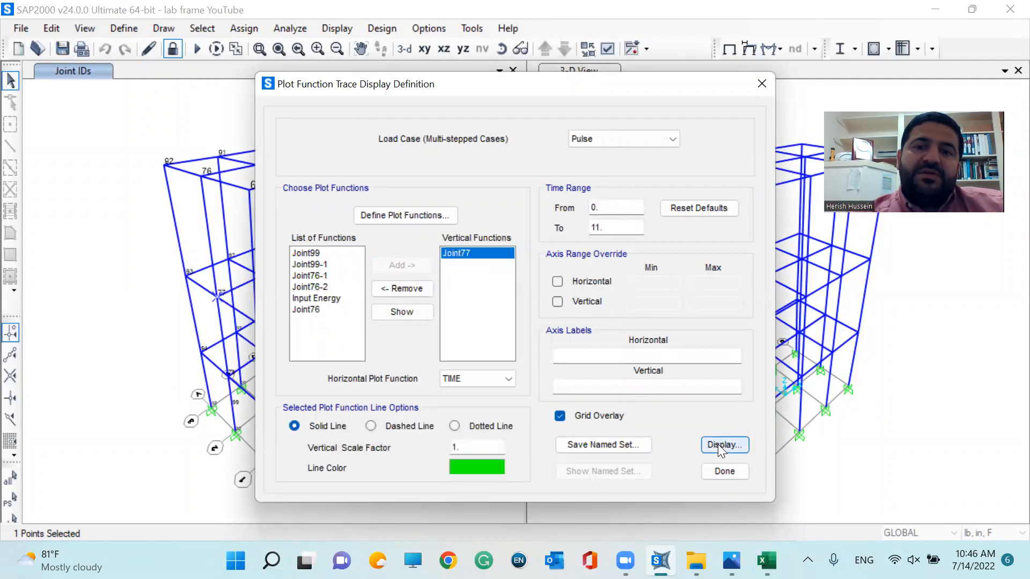
left_click(724, 444)
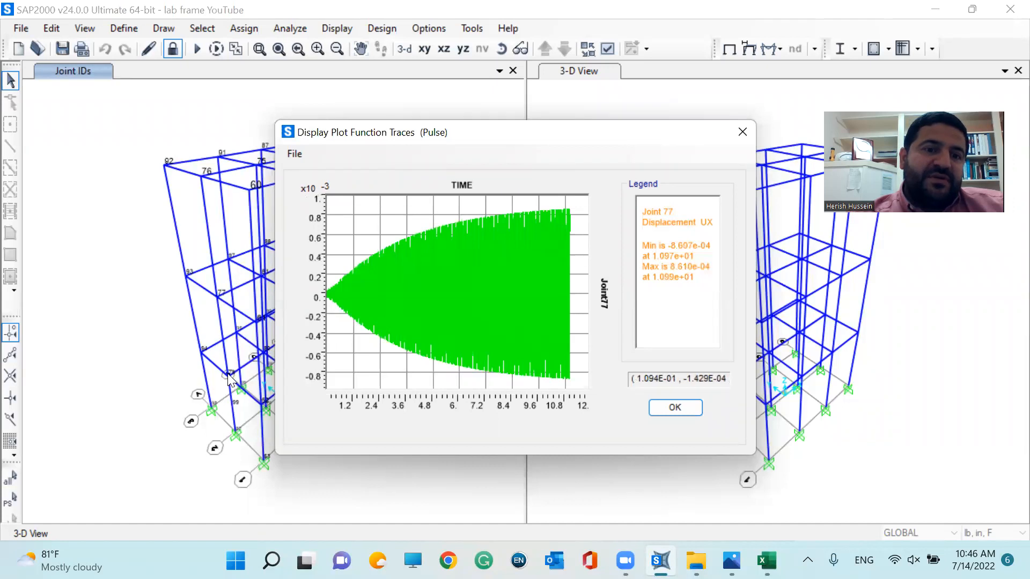
left_click(674, 408)
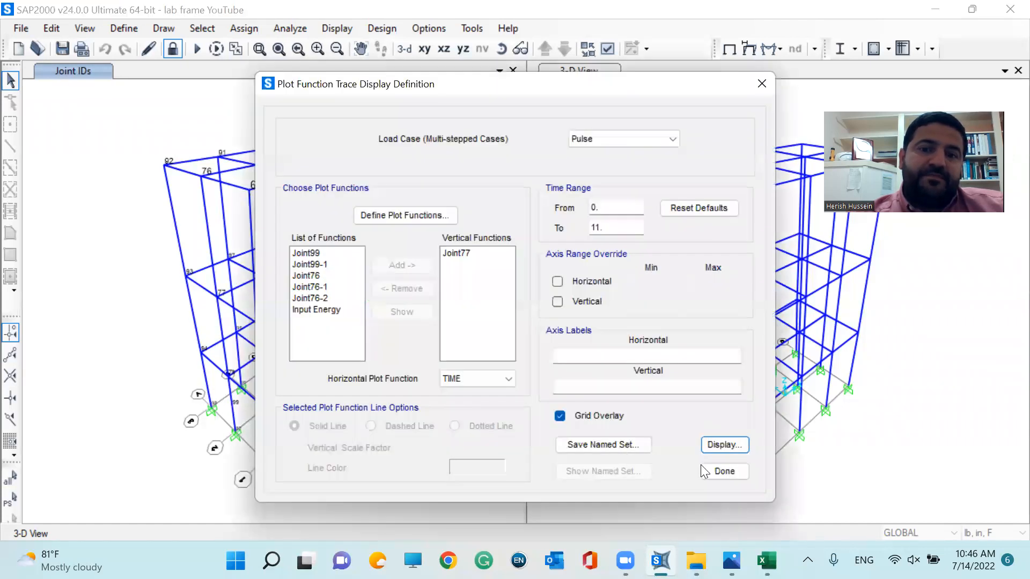
left_click(723, 471)
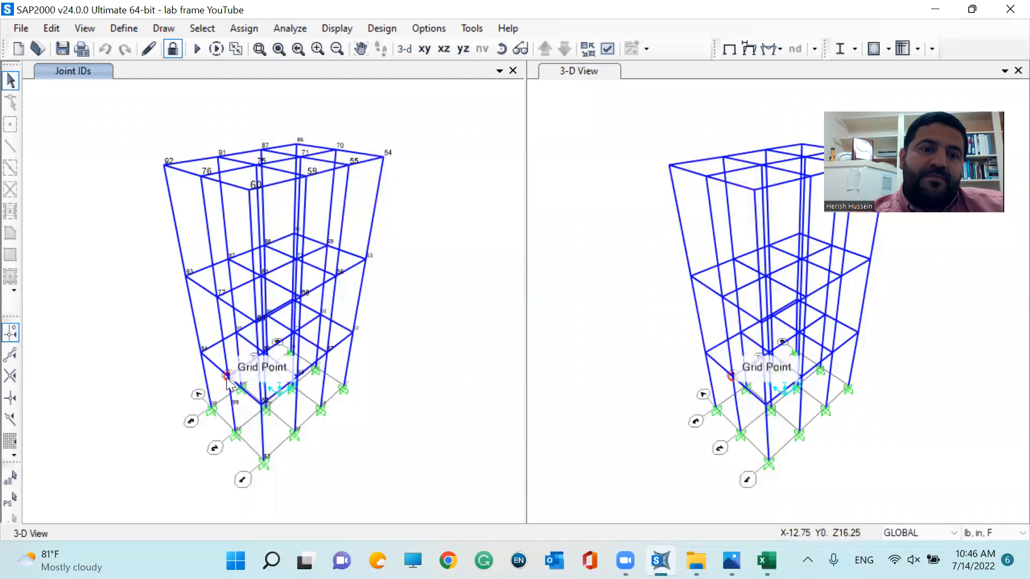
- Check the label of the joint directly below joint 77 in its point information
left_click(227, 380)
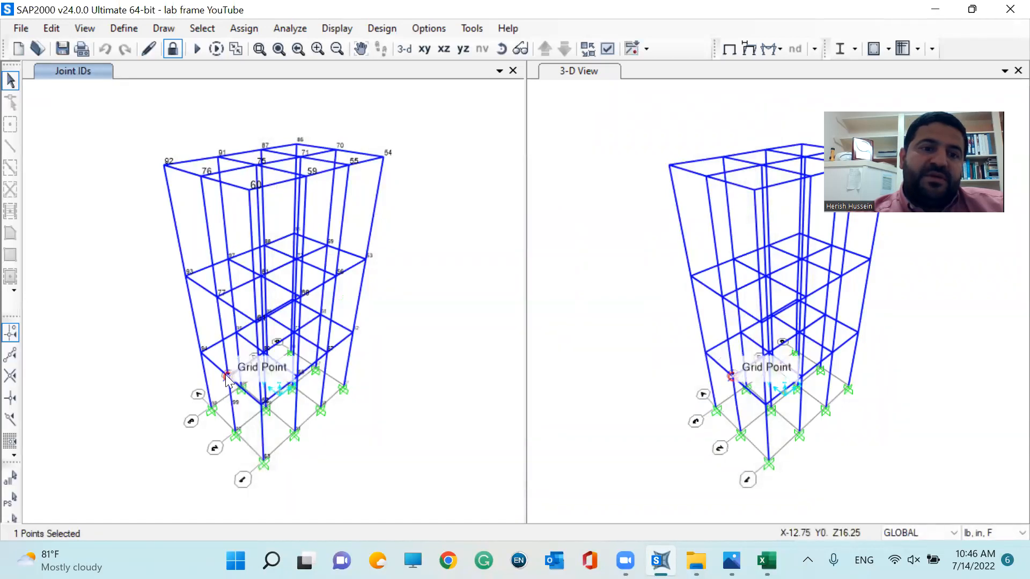
right_click(228, 379)
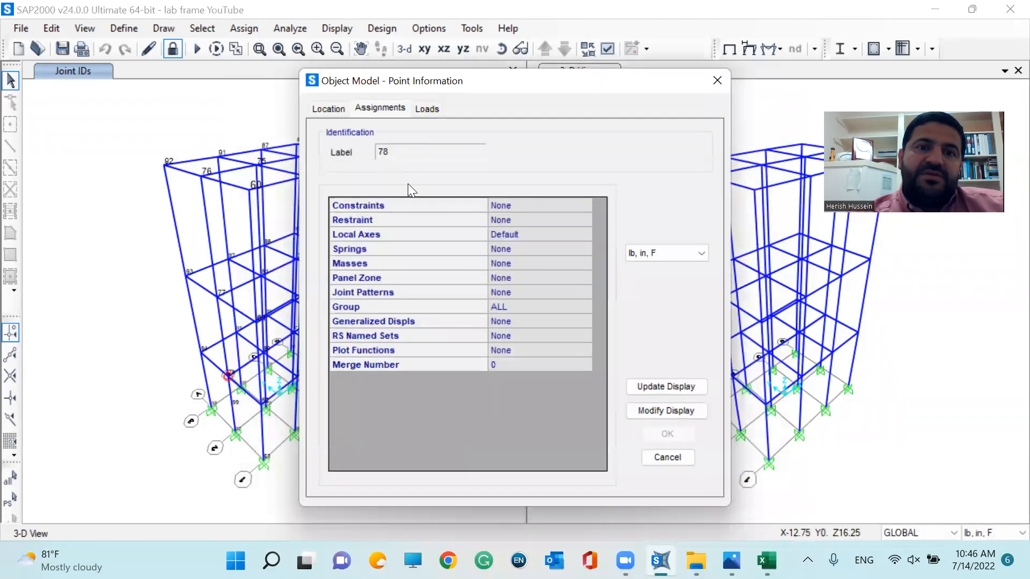
left_click(657, 456)
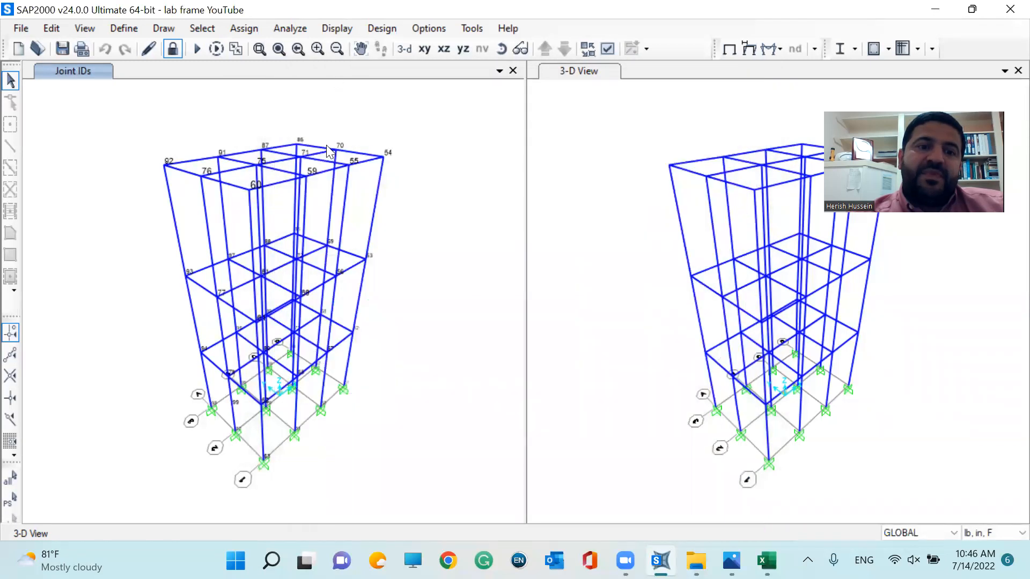
- Select joint 78 and display its Pulse displacement trace with Joint78 replacing Joint77 as the vertical plot function, and close the plots
left_click(227, 375)
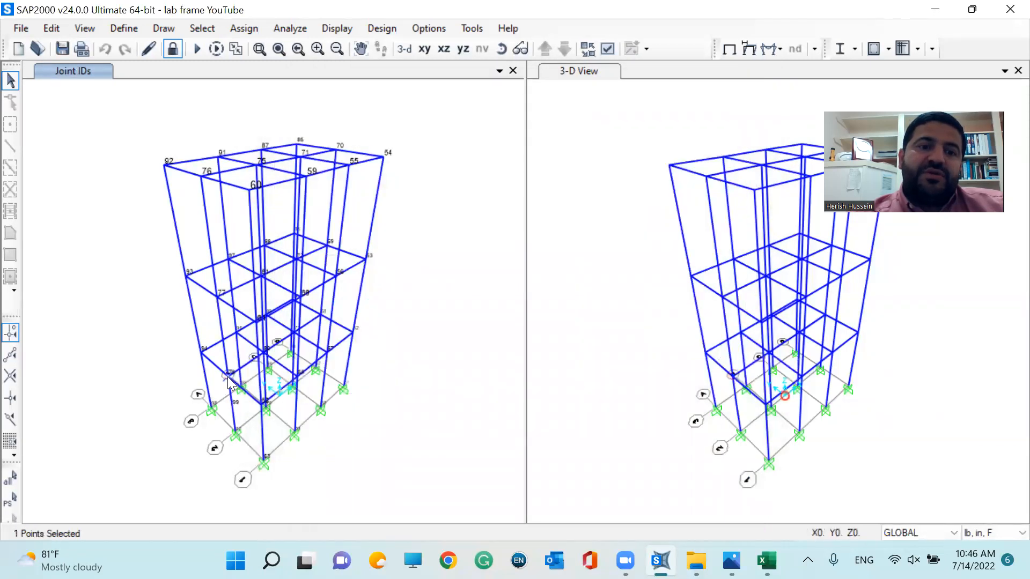
left_click(338, 29)
left_click(381, 310)
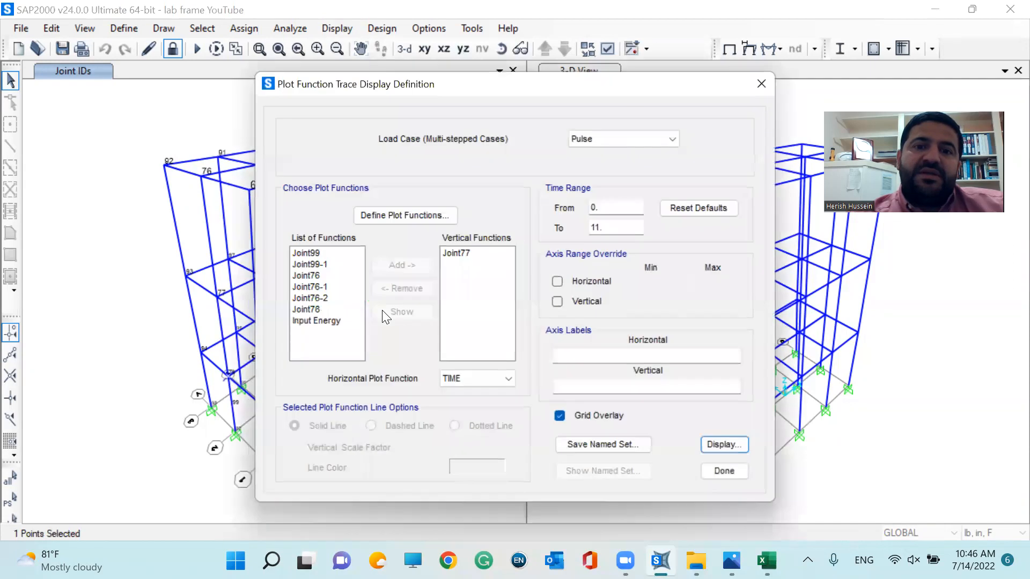
left_click(305, 309)
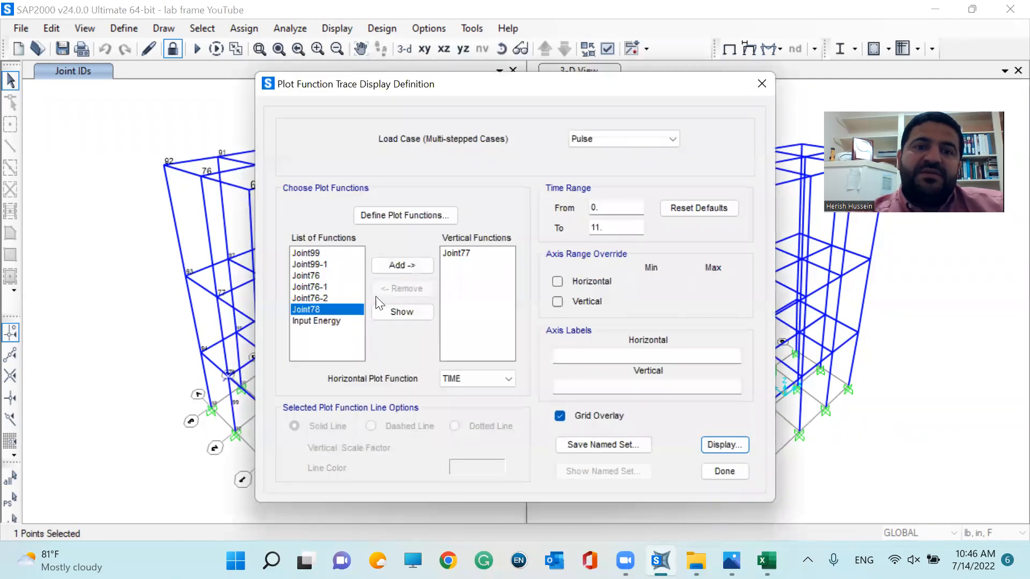
left_click(402, 265)
left_click(458, 252)
left_click(419, 290)
left_click(479, 266)
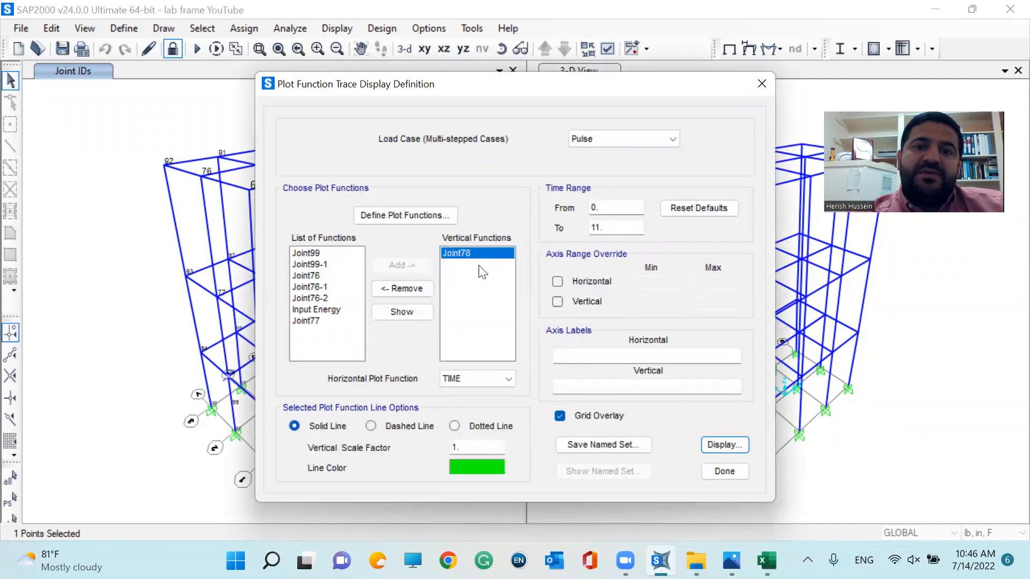
left_click(711, 446)
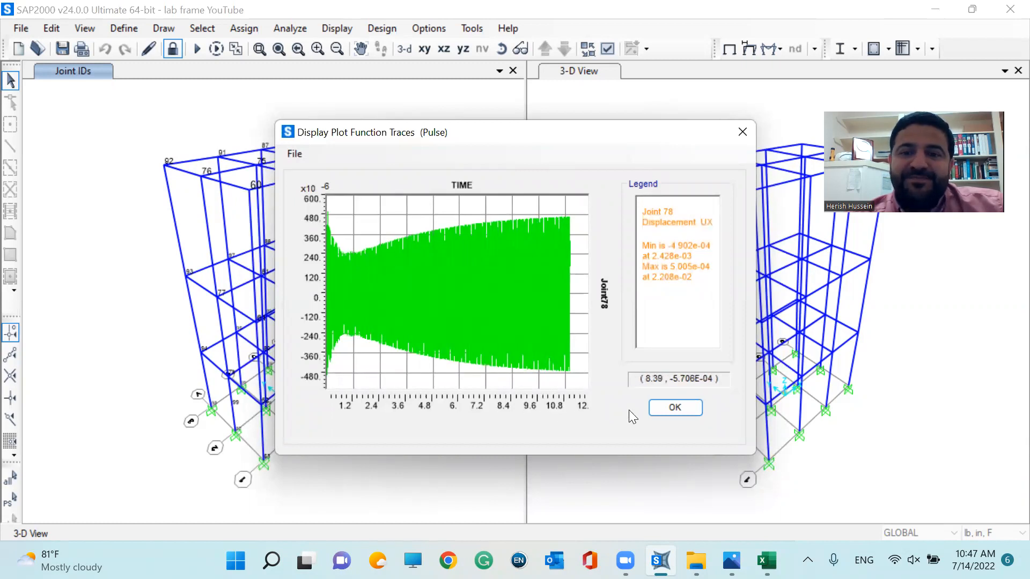
left_click(668, 408)
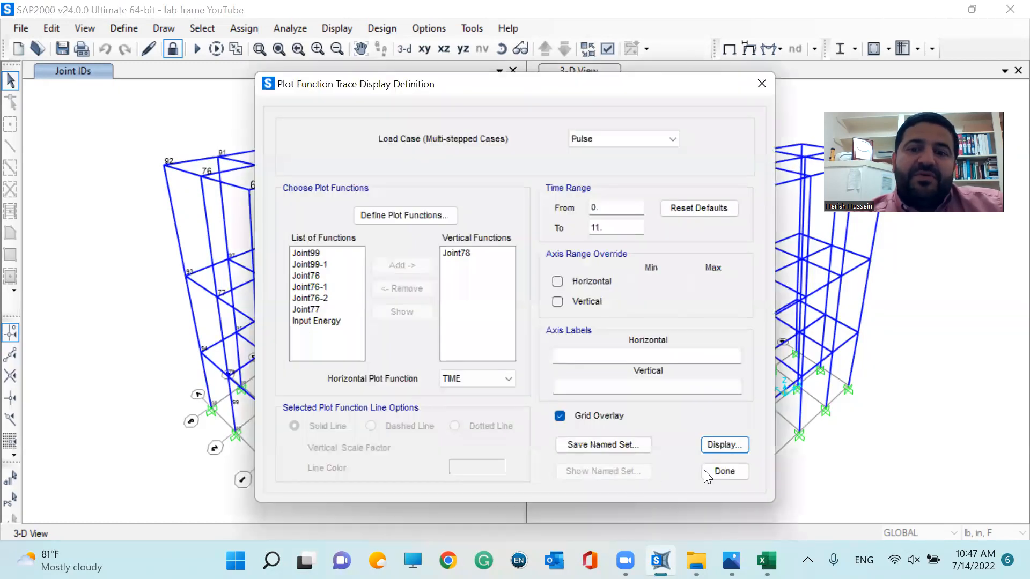
left_click(708, 473)
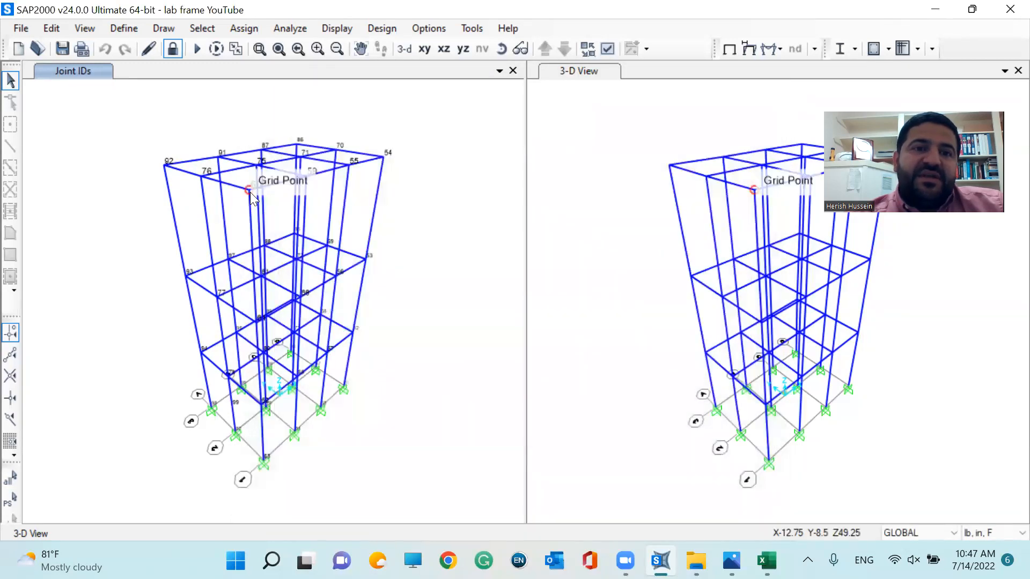
- Select top corner joint 60 and display its Pulse displacement trace with Joint60 replacing Joint78 as the vertical plot function, and close the plots
left_click(250, 192)
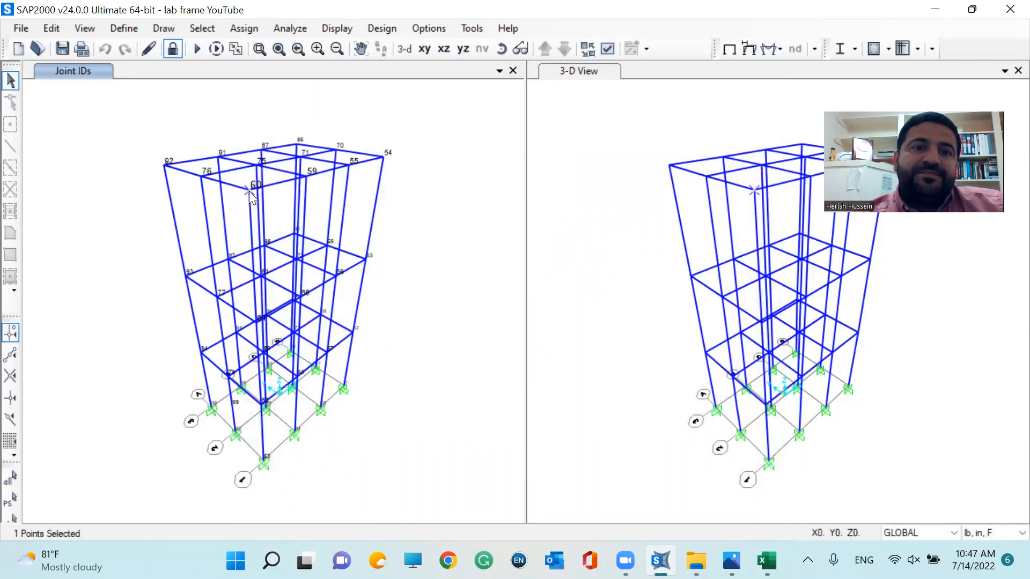
left_click(328, 29)
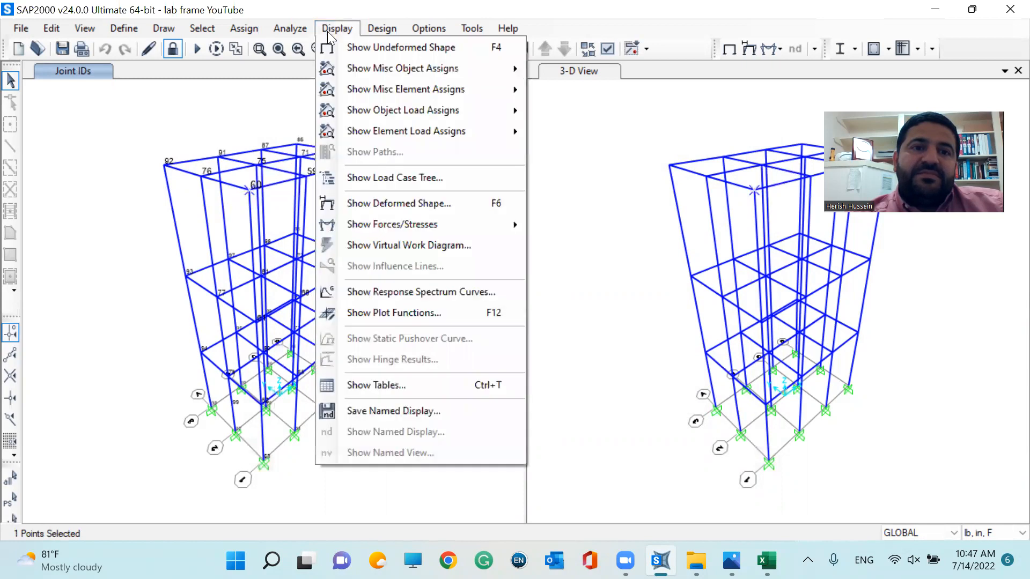
left_click(370, 317)
left_click(314, 320)
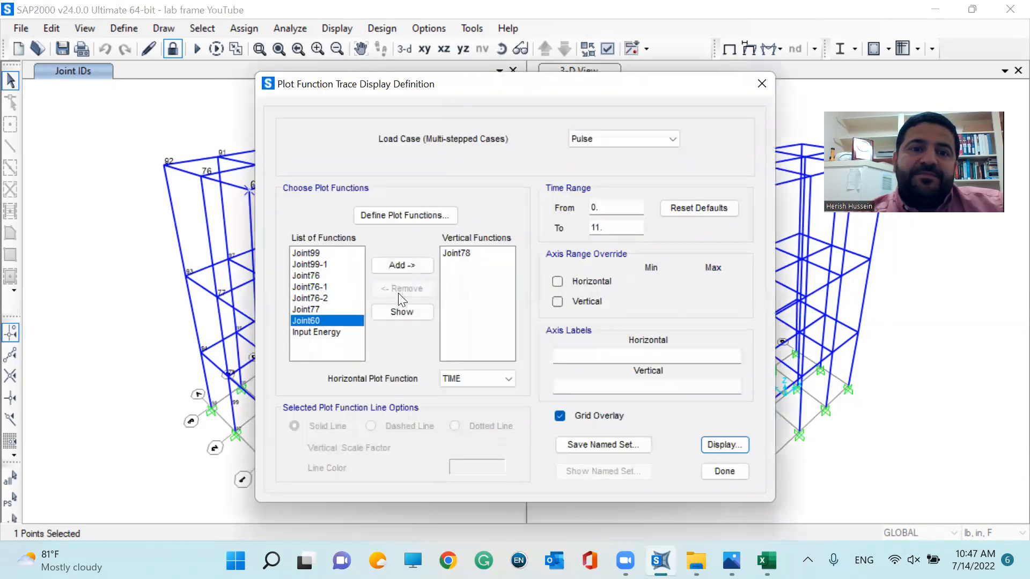
left_click(402, 265)
left_click(456, 253)
left_click(408, 289)
left_click(455, 253)
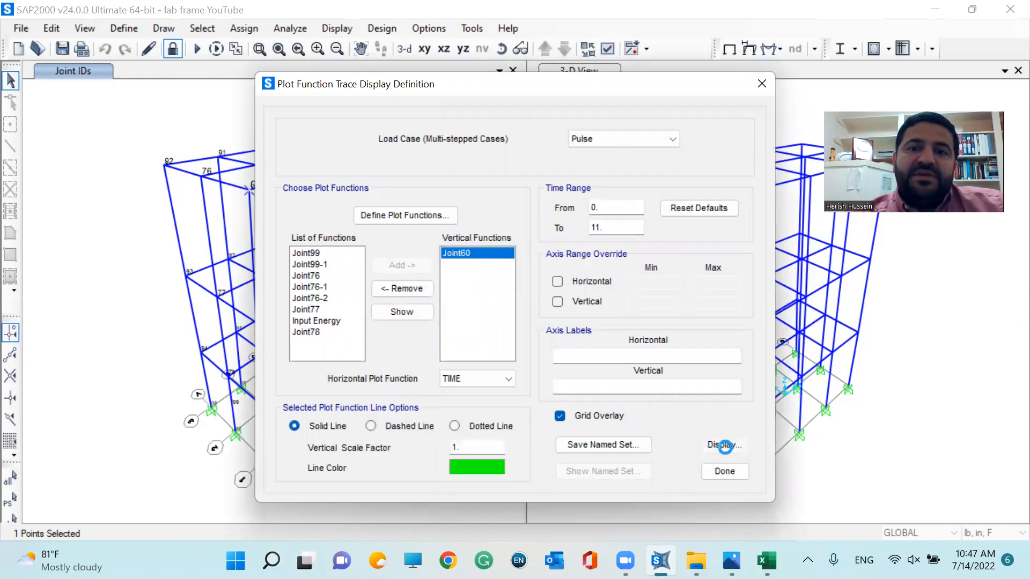
left_click(725, 445)
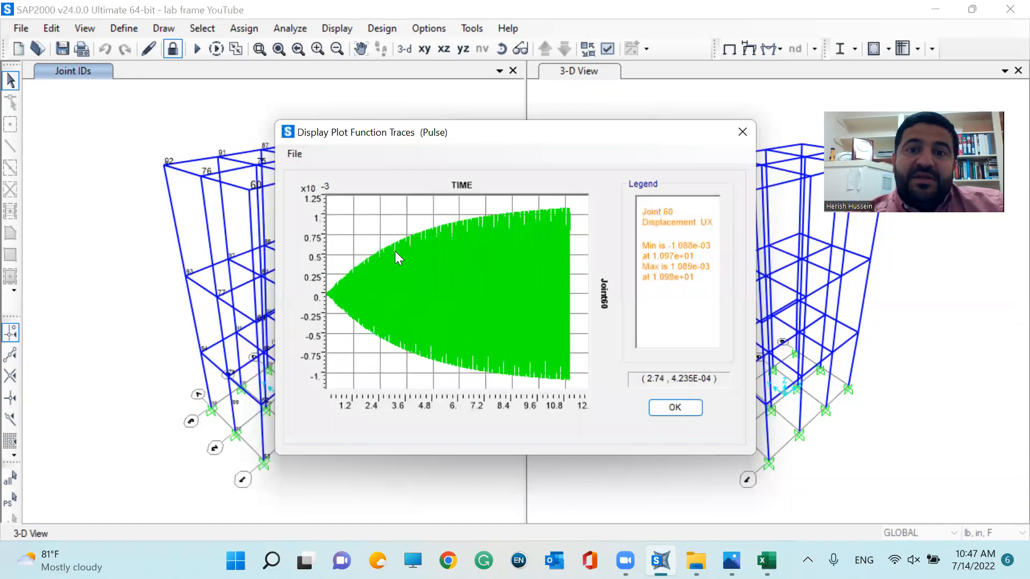
left_click(664, 407)
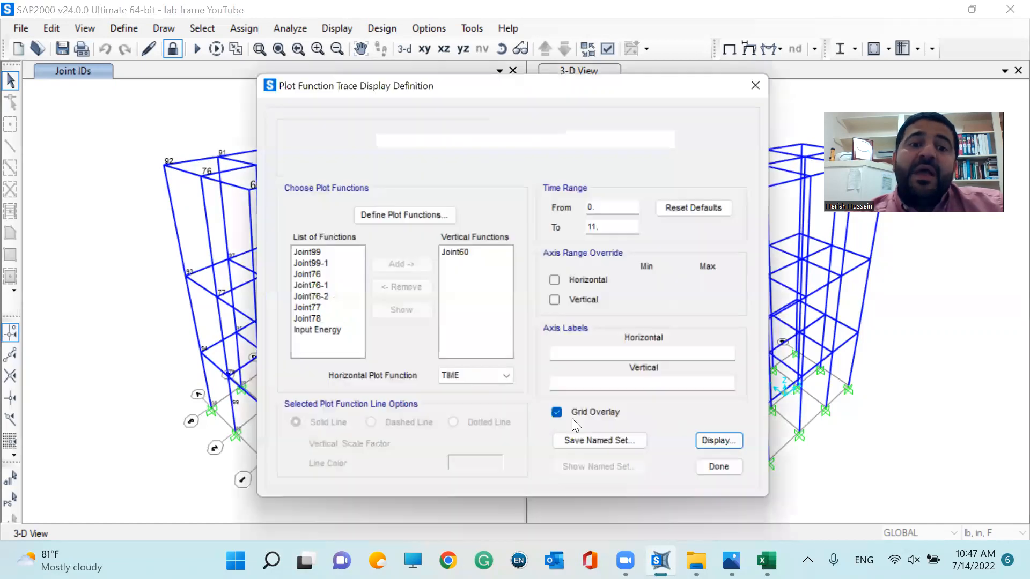
left_click(721, 471)
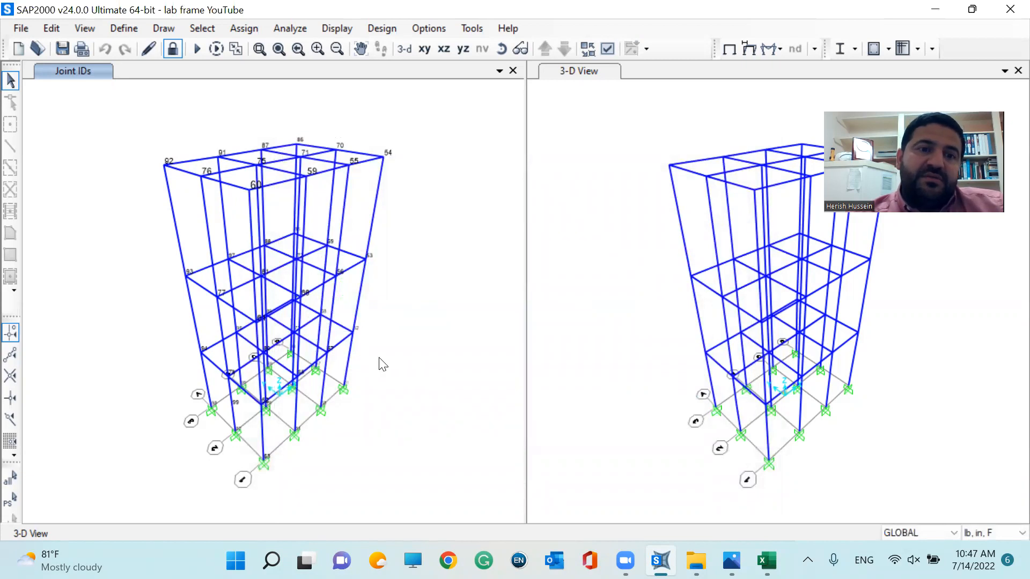
- Select joint 76 and open the table selection for display, restricting the load patterns to Pulse
left_click(197, 175)
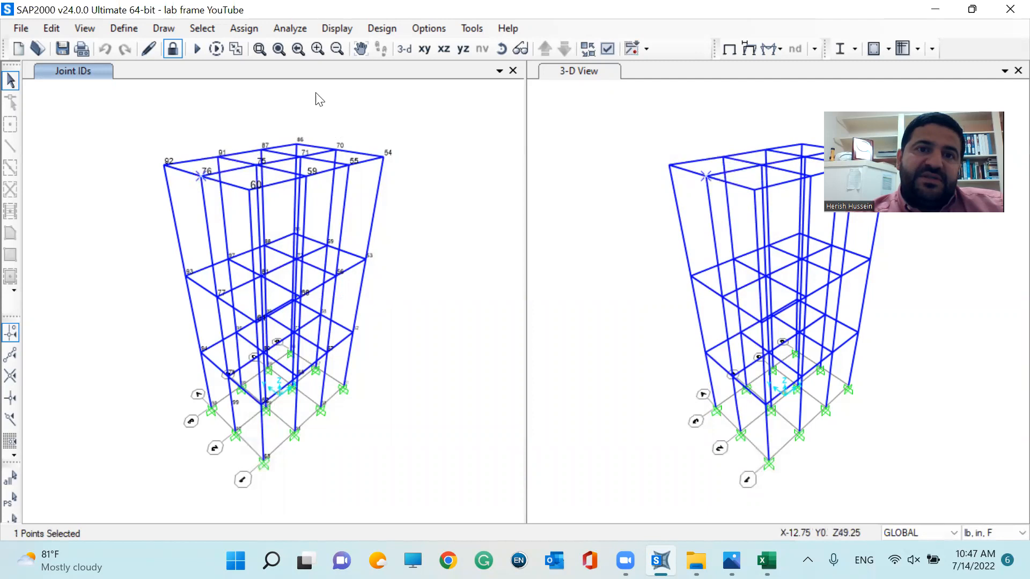
left_click(339, 28)
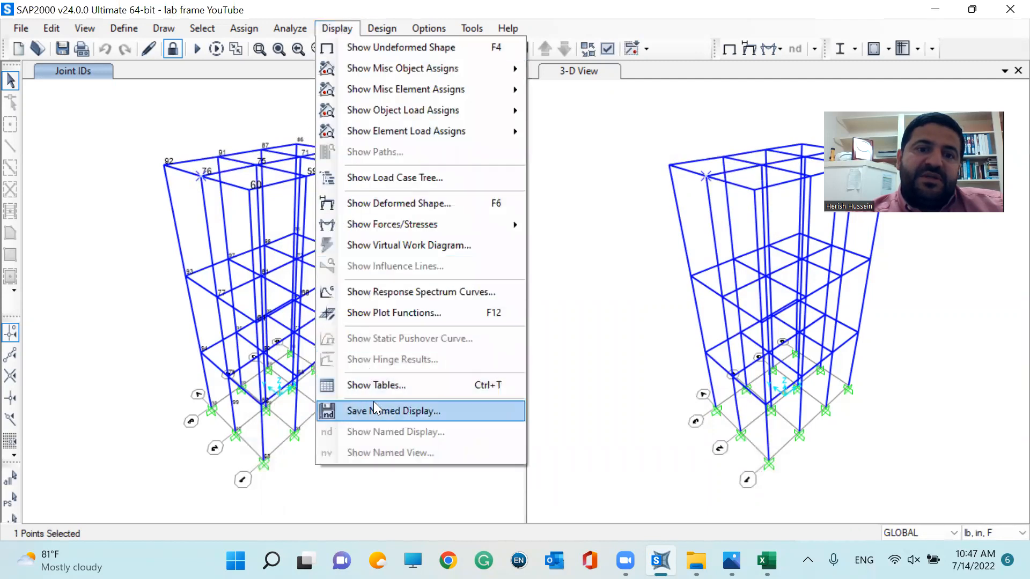
left_click(372, 385)
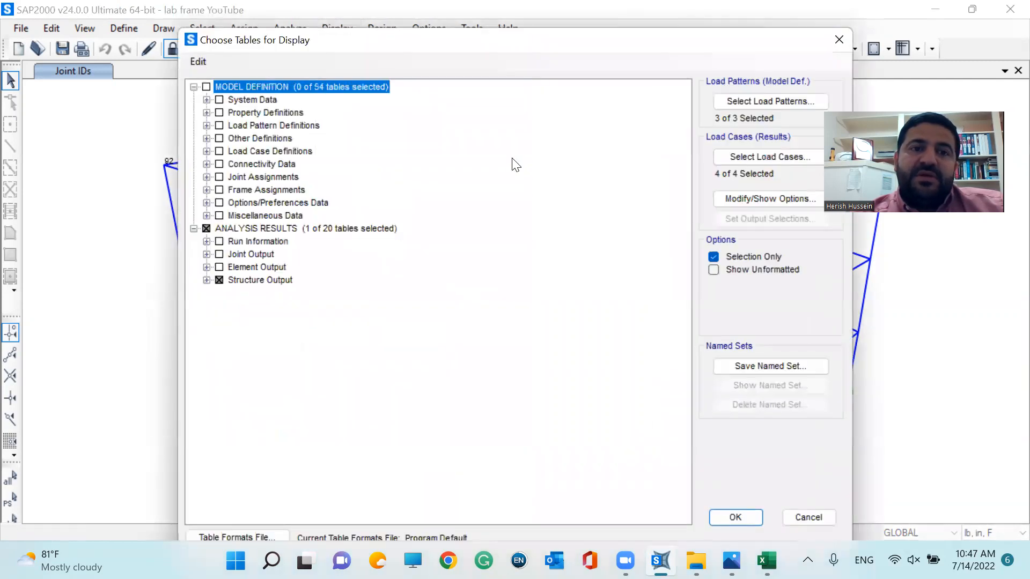
left_click(733, 106)
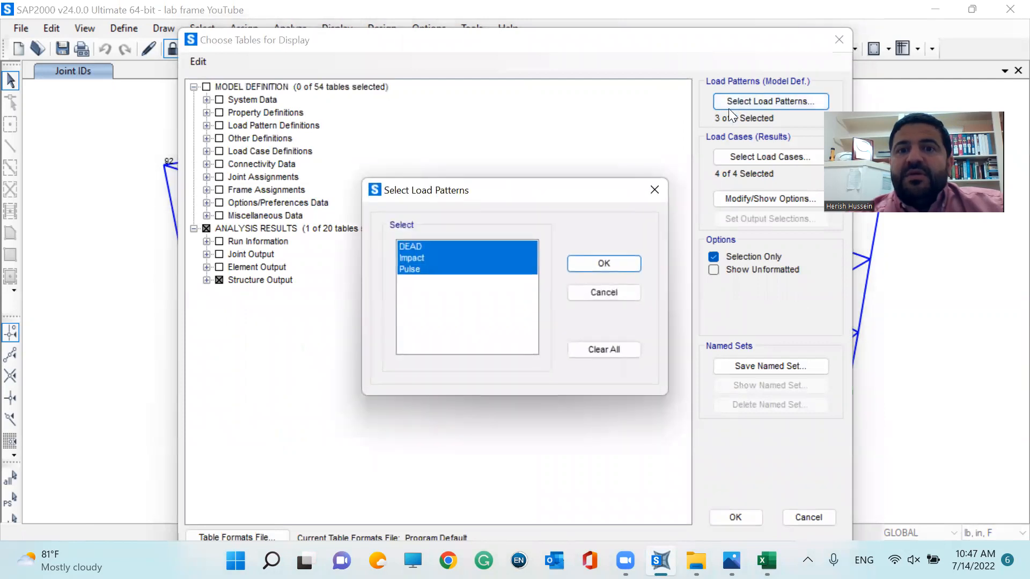
left_click(405, 268)
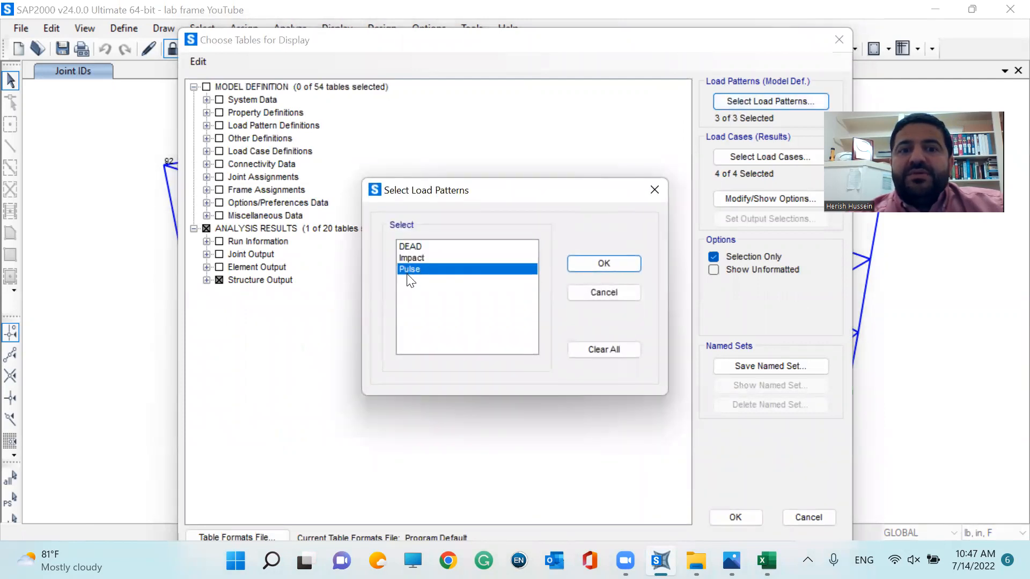
left_click(579, 267)
- Restrict the table output cases to Pulse and set the modal history results to Step-by-Step
left_click(732, 157)
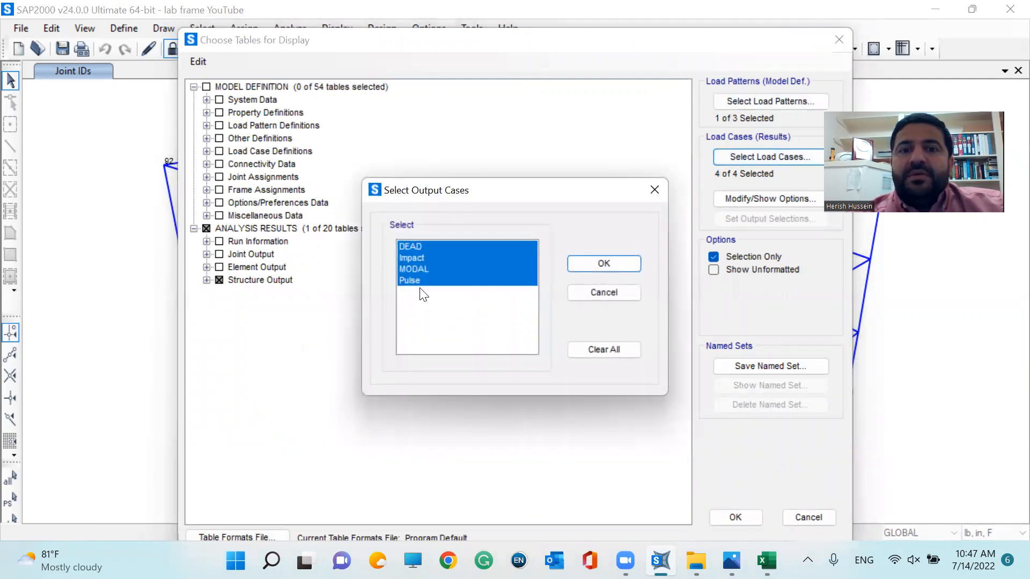
left_click(479, 279)
left_click(578, 264)
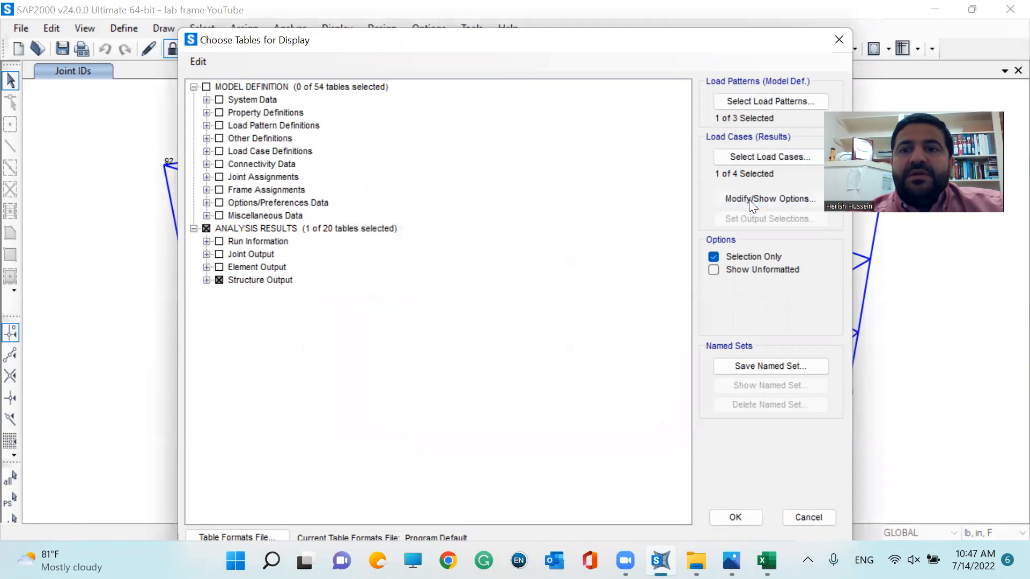
left_click(748, 200)
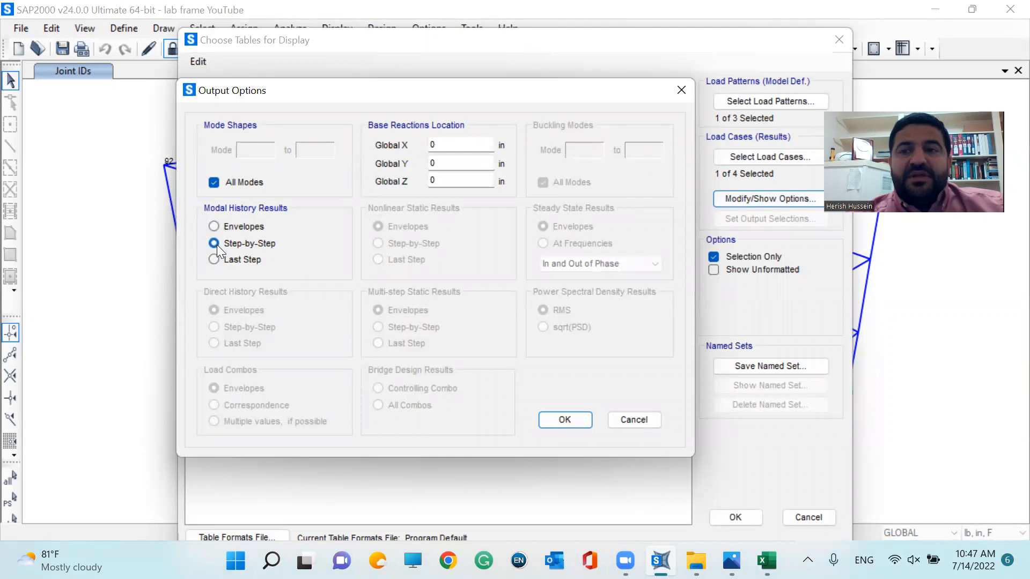
left_click(570, 419)
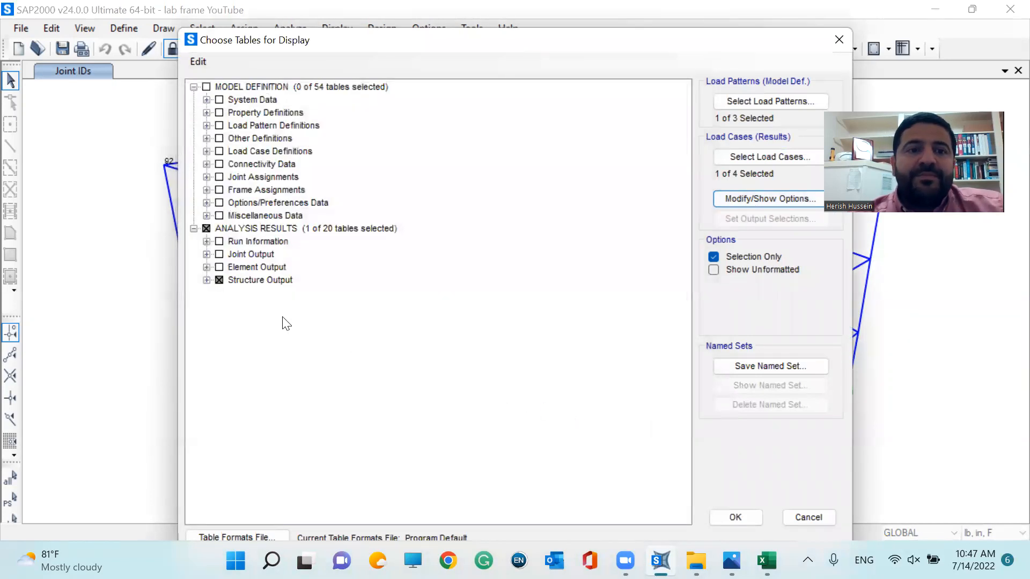
- Clear the Structure Output tables, choose only the Joint Displacements table under Joint Output, and display it
left_click(220, 281)
left_click(217, 279)
left_click(206, 254)
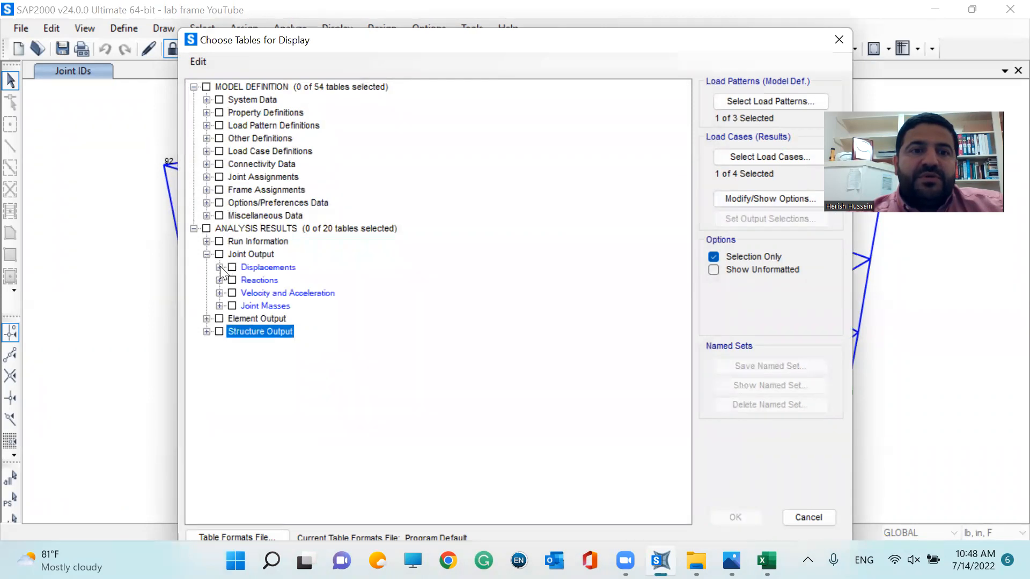
left_click(220, 267)
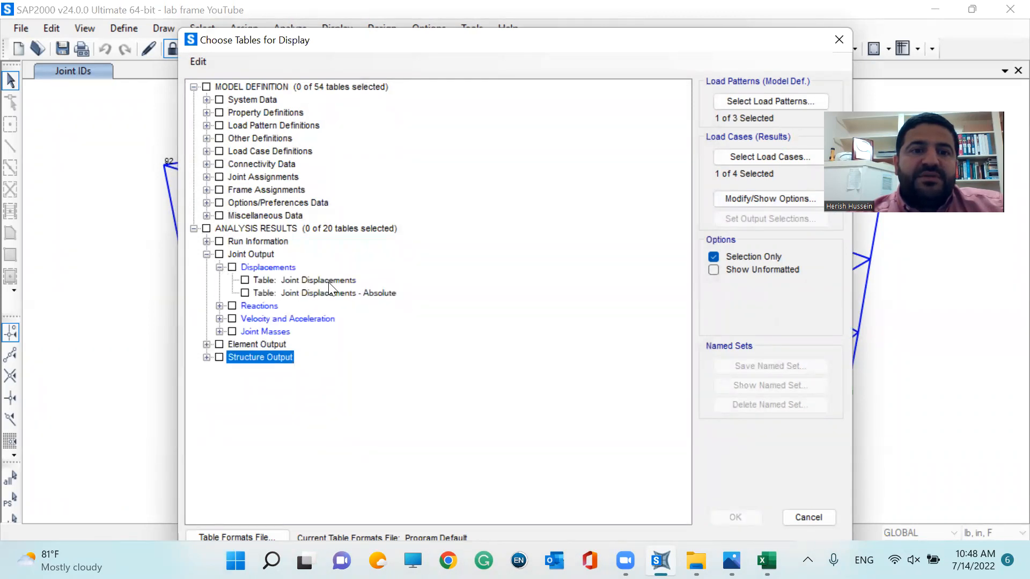
left_click(245, 280)
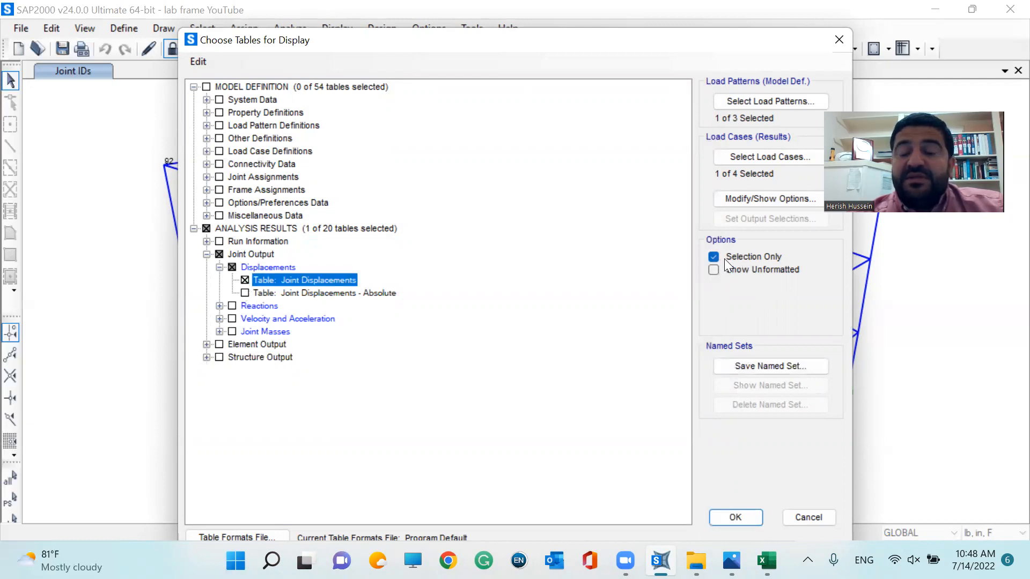
left_click(735, 517)
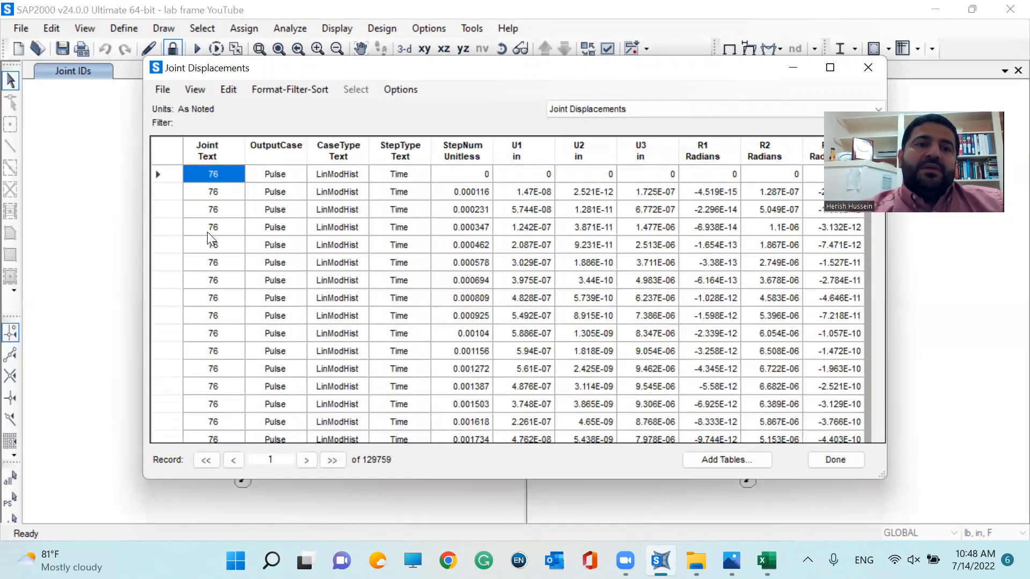
left_click(214, 152)
left_click(217, 170)
left_click(216, 149)
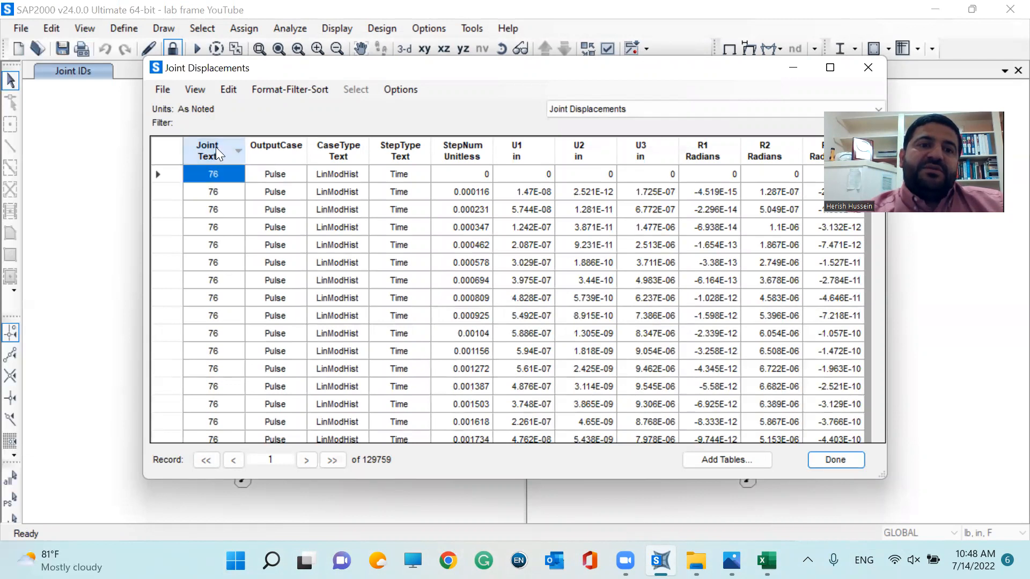
left_click(208, 176)
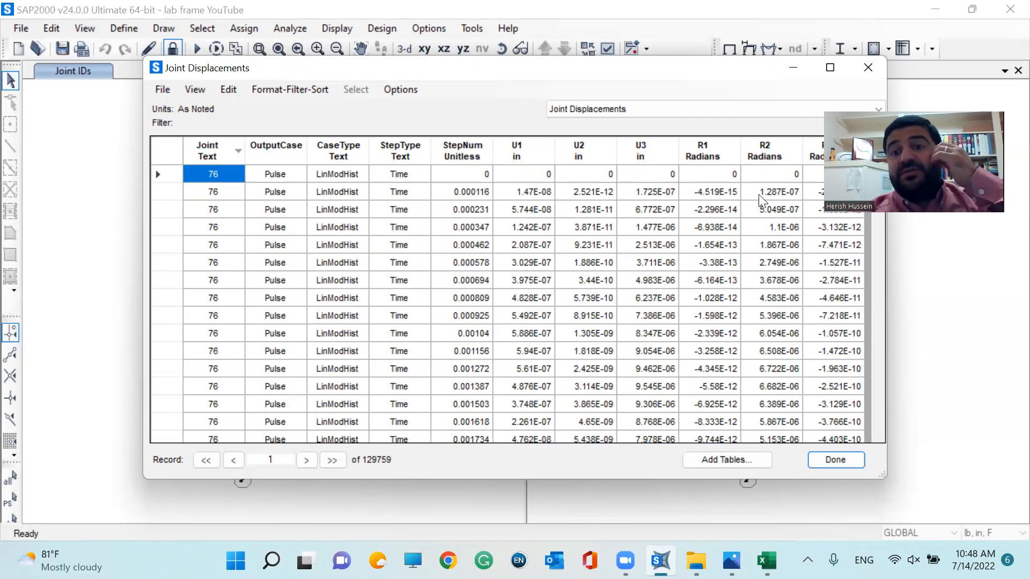
- Export the current Joint Displacements table to Excel and bring the exported workbook up in a maximized window
left_click(159, 93)
mouse_move(369, 107)
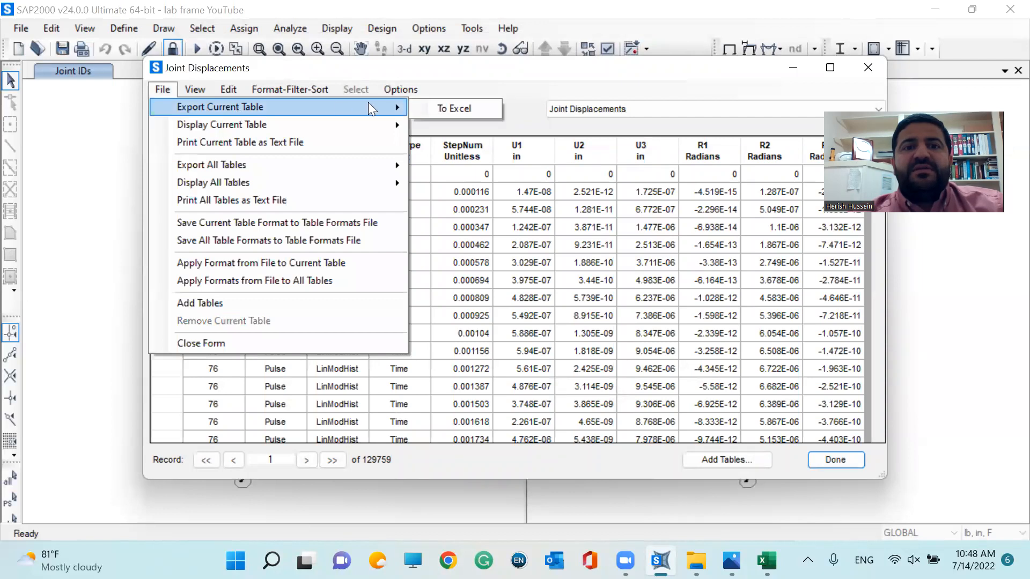
left_click(437, 108)
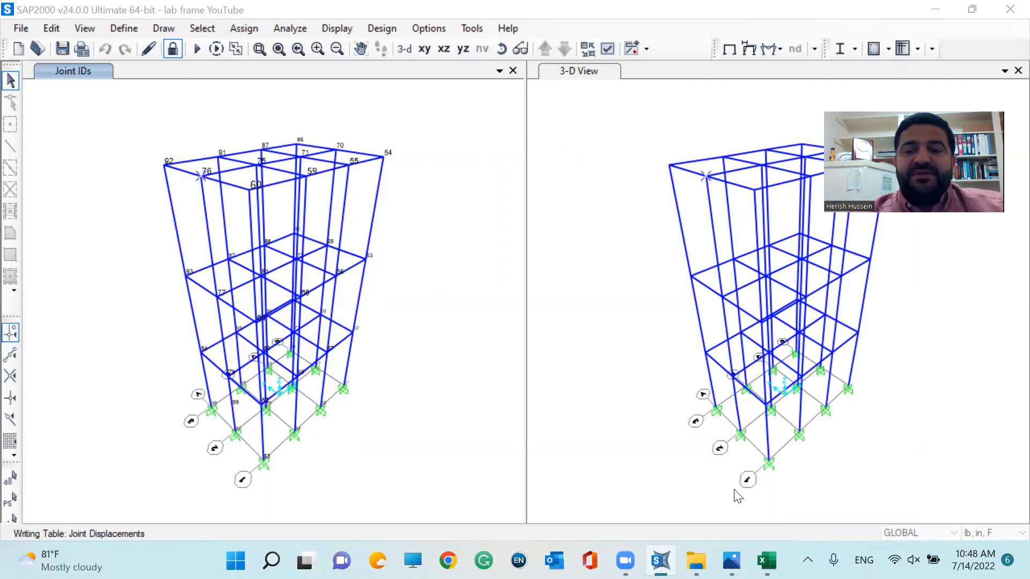
mouse_move(765, 560)
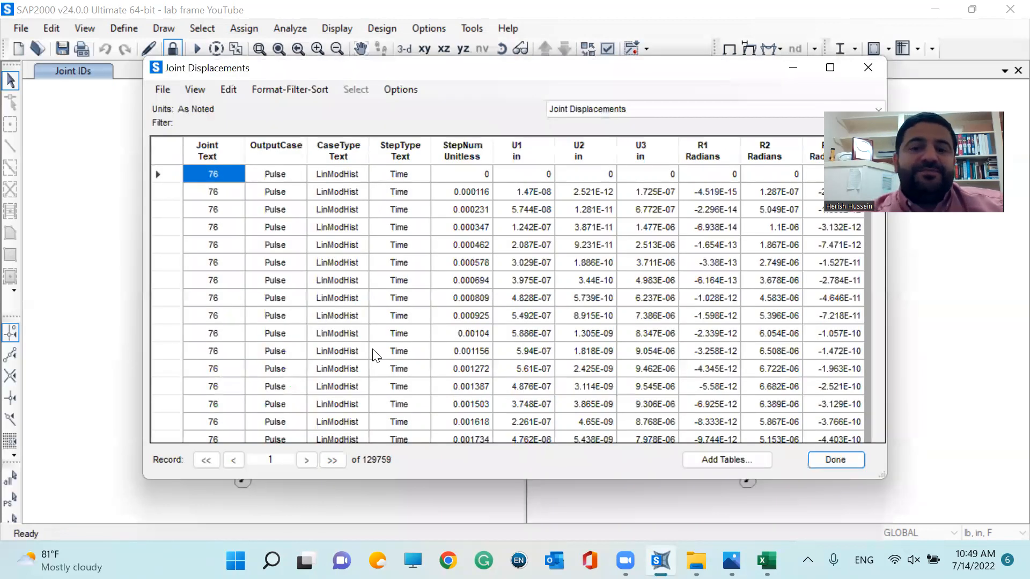
left_click(810, 518)
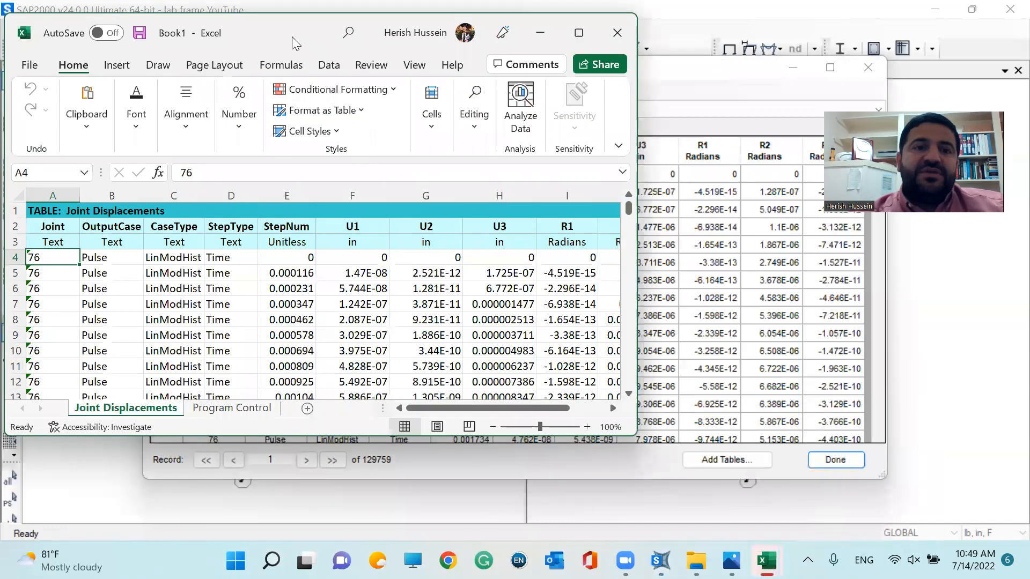
double_click(291, 37)
- Highlight the first StepNum and U1 values, and insert a scatter chart from the Joint Displacements table
left_click_drag(288, 242, 281, 415)
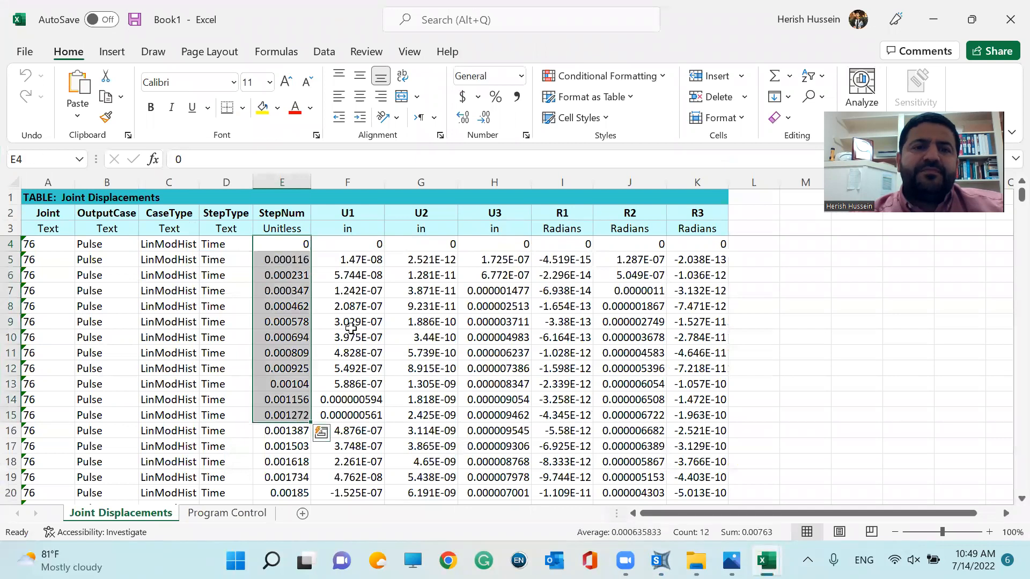
left_click_drag(349, 244, 351, 339)
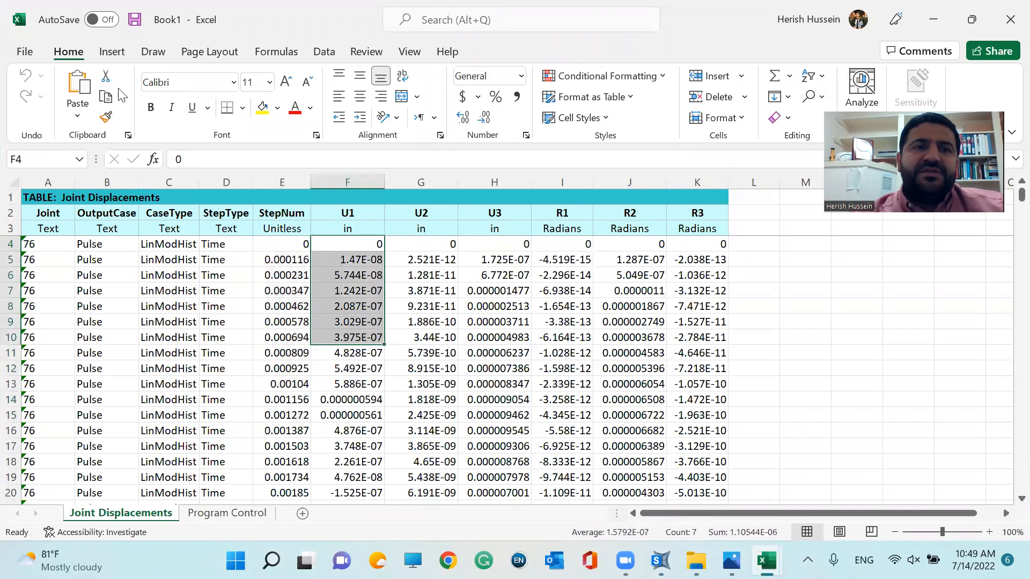
left_click(263, 262)
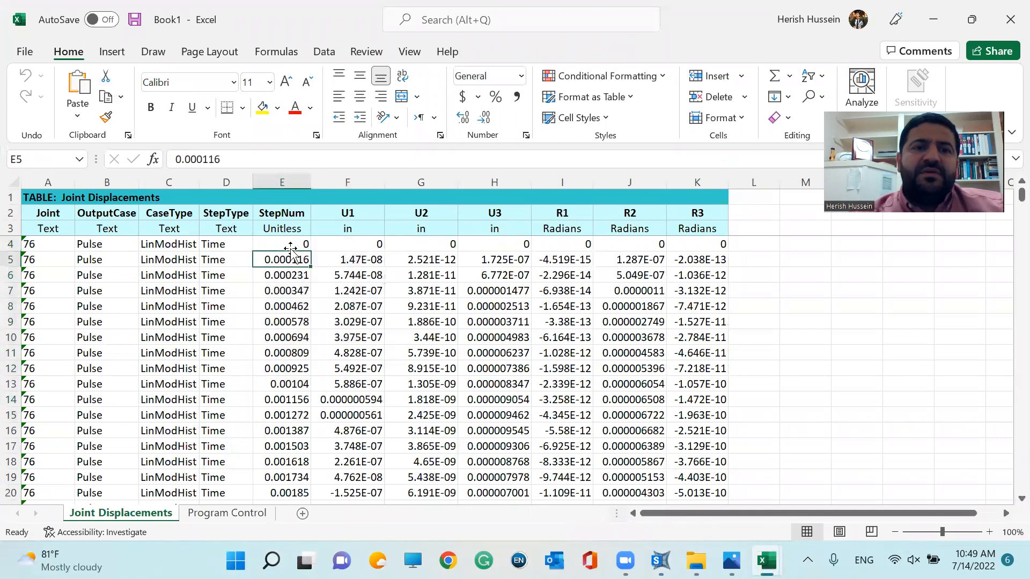
left_click(112, 52)
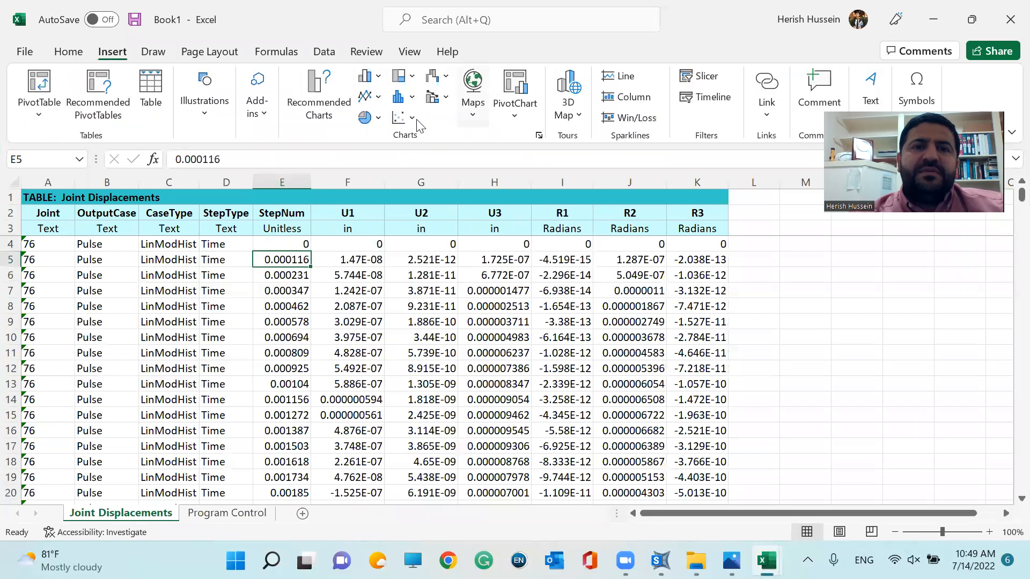
left_click(409, 117)
left_click(516, 182)
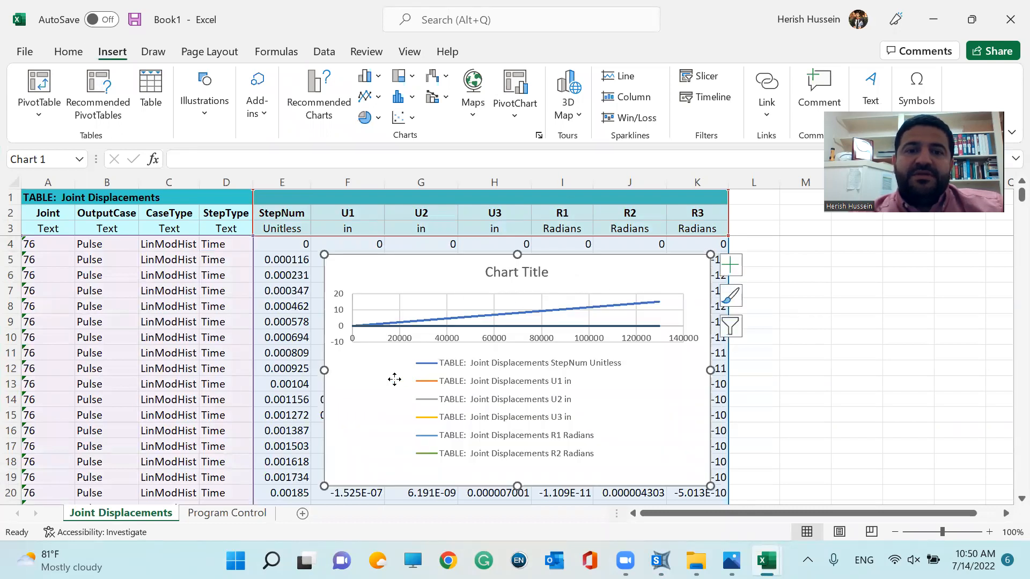
- Try to remove the StepNum series in the chart's data source settings, and cancel the change
left_click(381, 367)
right_click(381, 367)
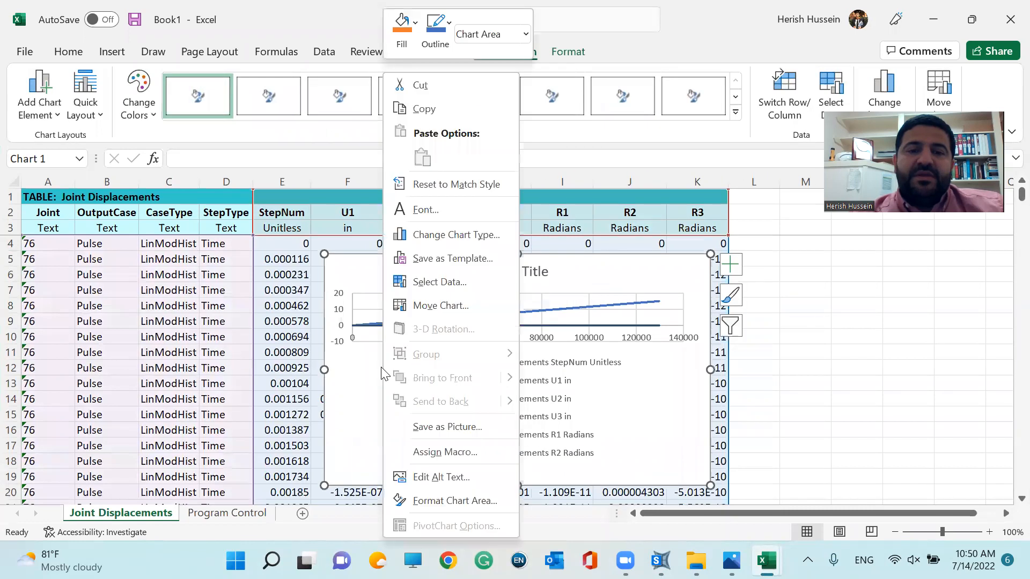
left_click(445, 282)
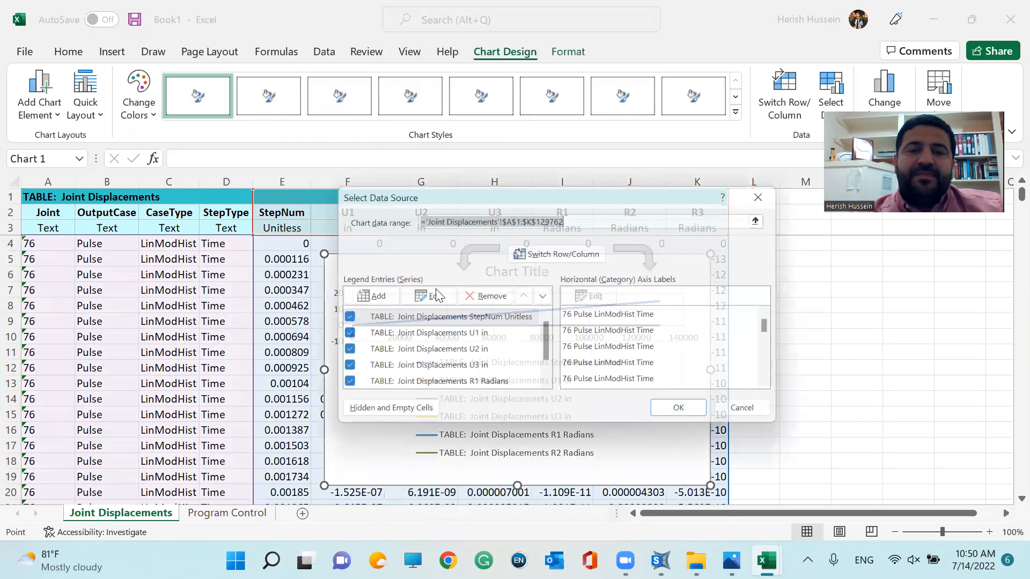
left_click(490, 297)
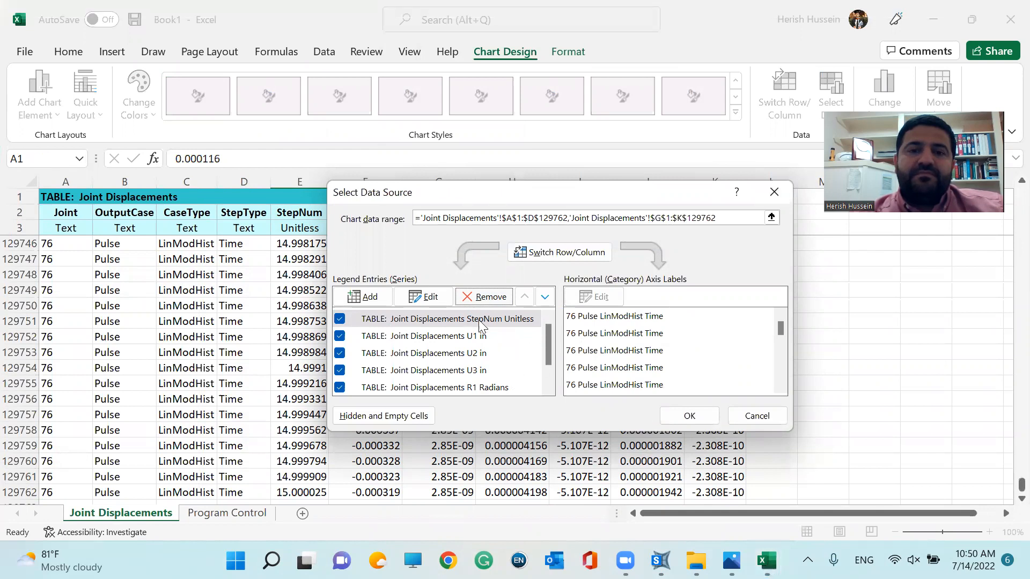
left_click(750, 416)
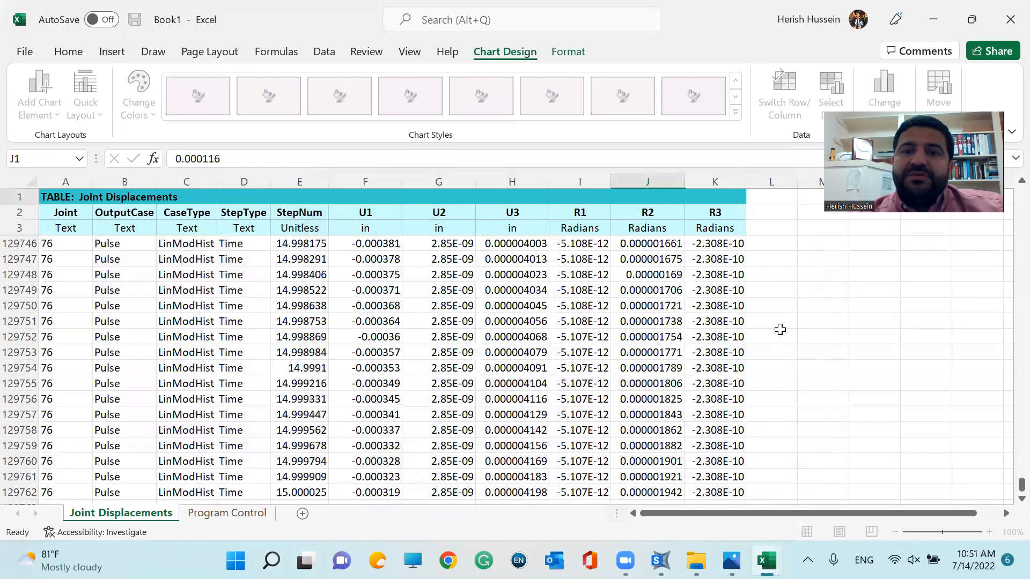
- Remove the StepNum line directly from the chart, and delete the whole chart
key("shift+Down")
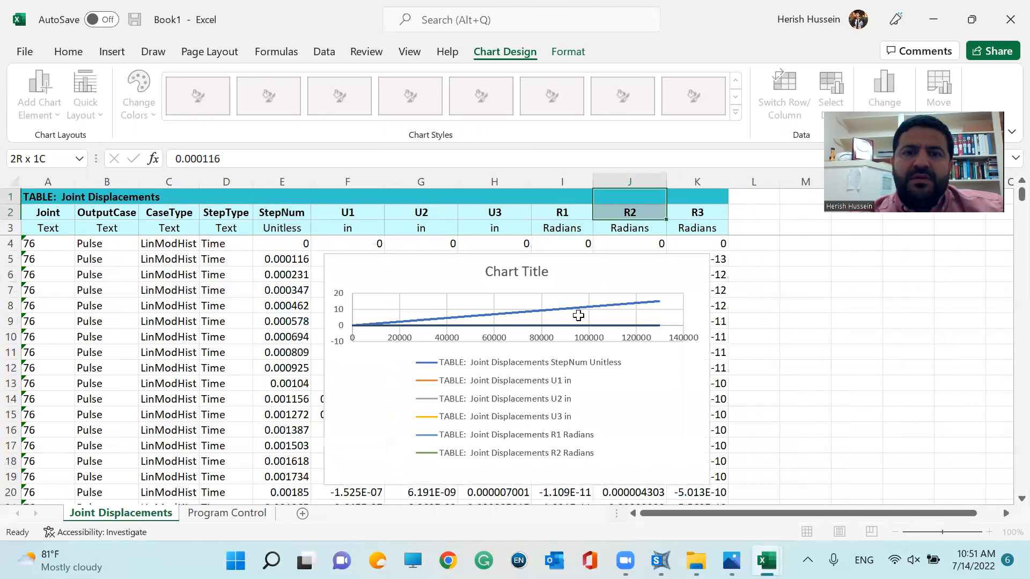
left_click(561, 314)
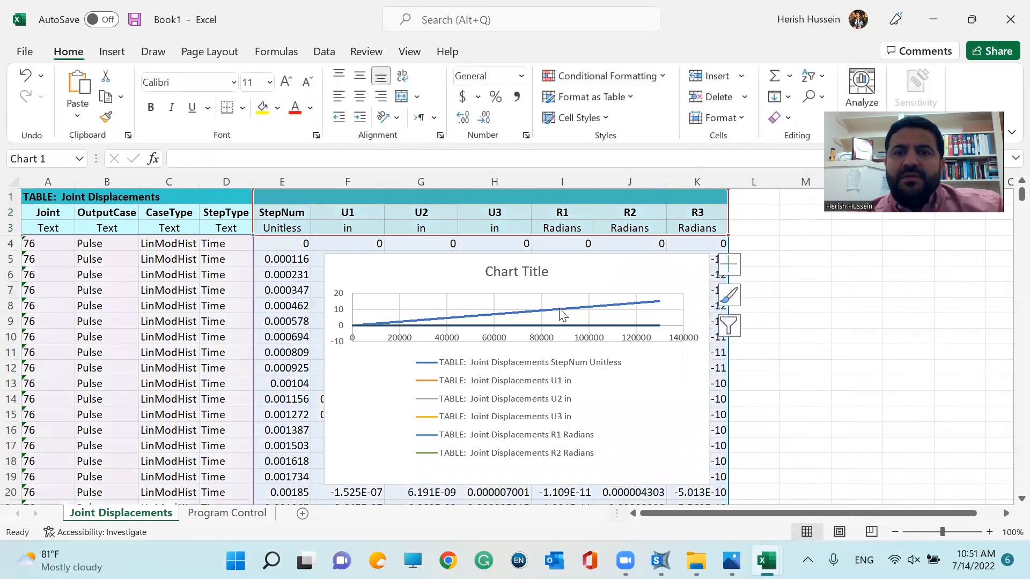
left_click(559, 309)
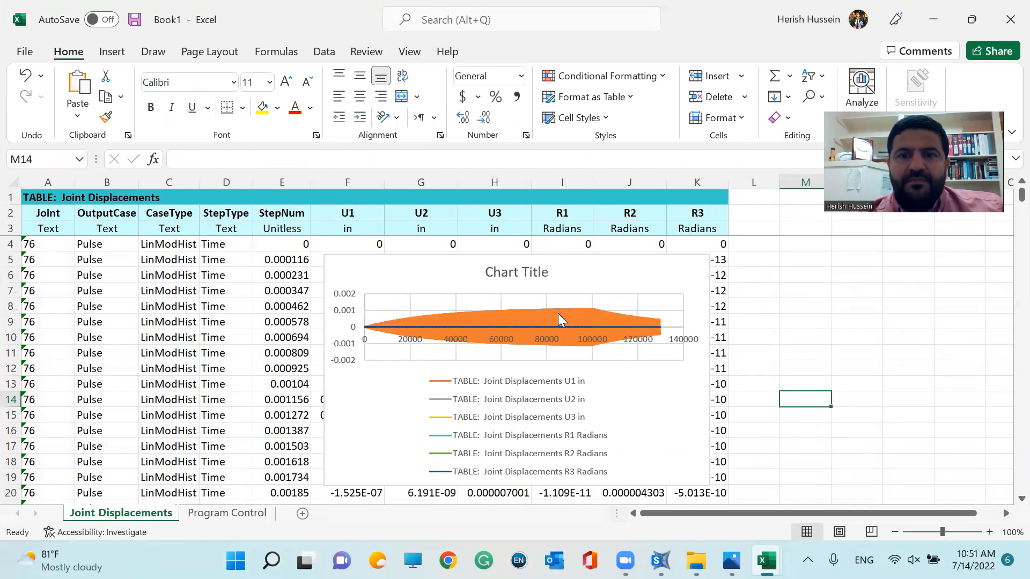
left_click(438, 277)
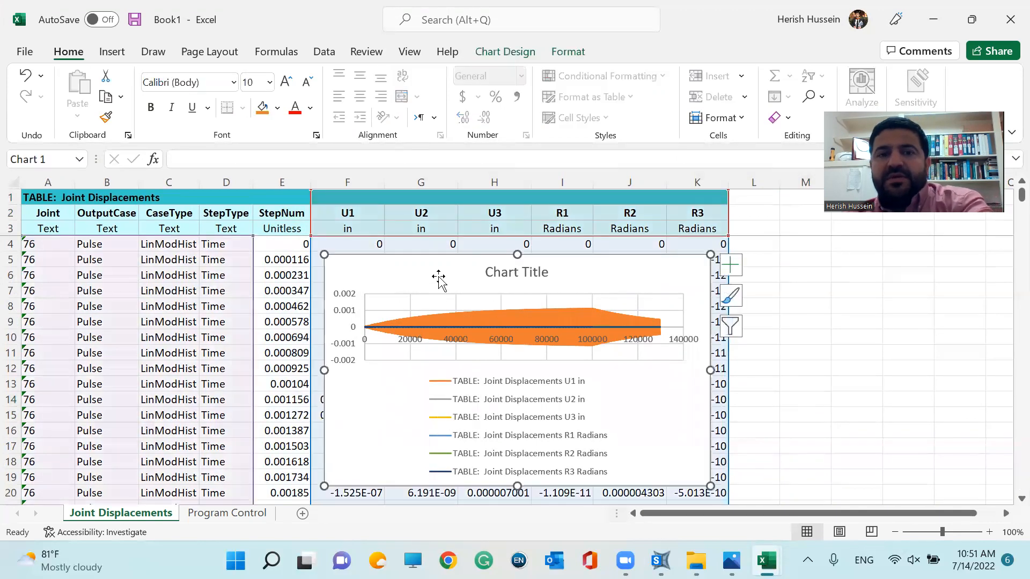
key("Delete")
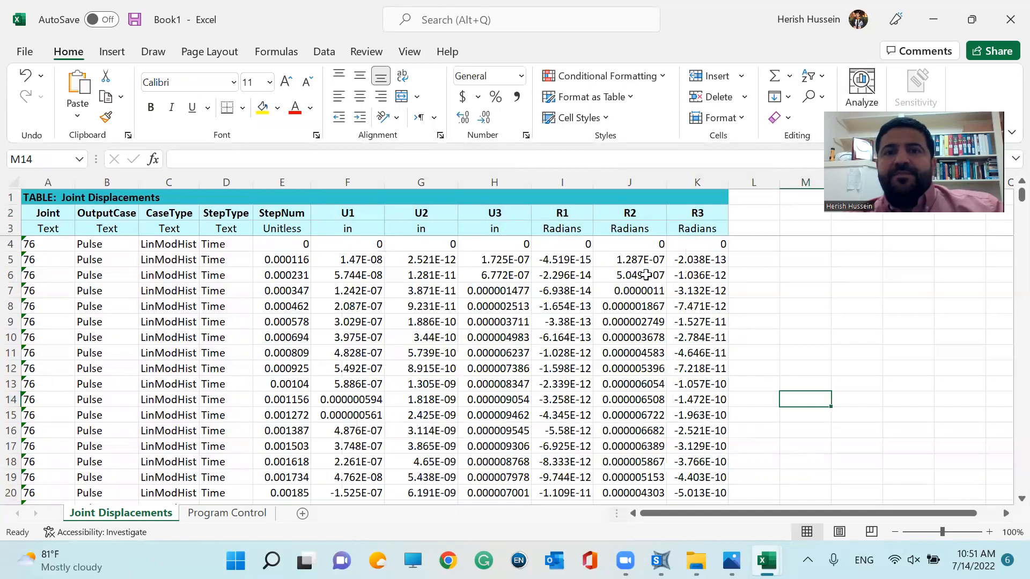
- Delete the rotation columns R1, R2 and R3 (I to K) from the Joint Displacements sheet
left_click(563, 197)
left_click_drag(561, 179, 715, 172)
right_click(702, 177)
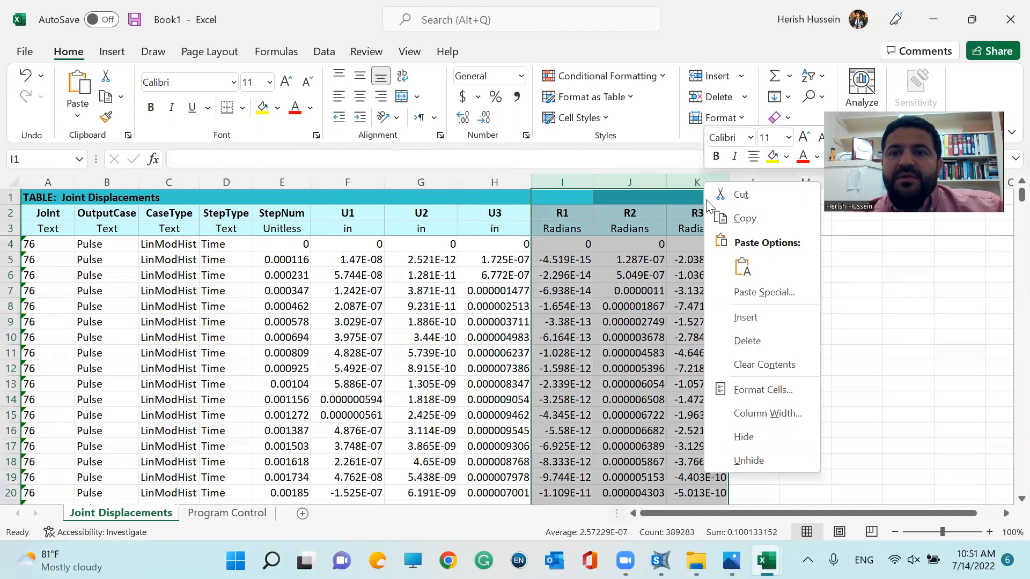
left_click(747, 341)
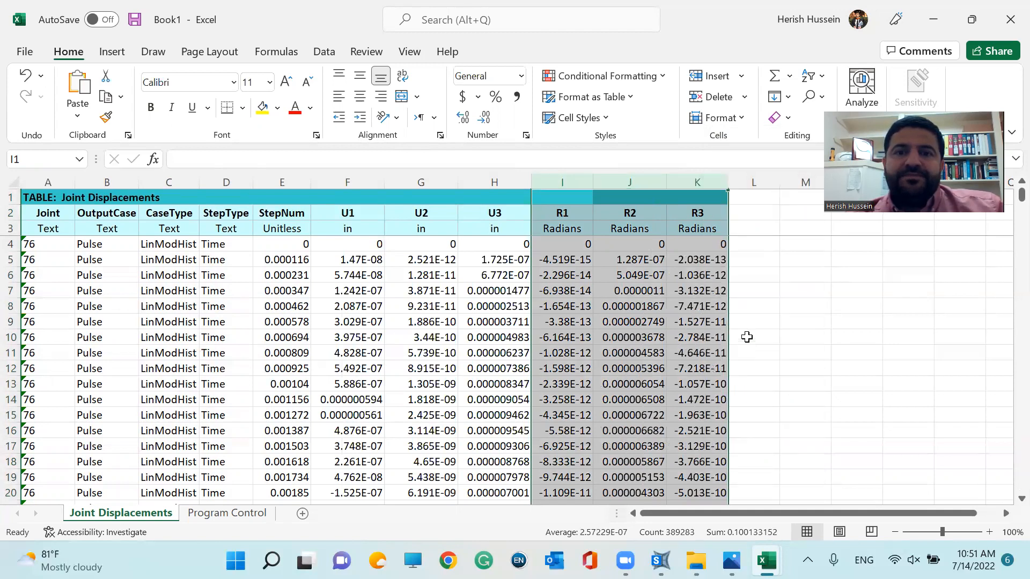
left_click(741, 309)
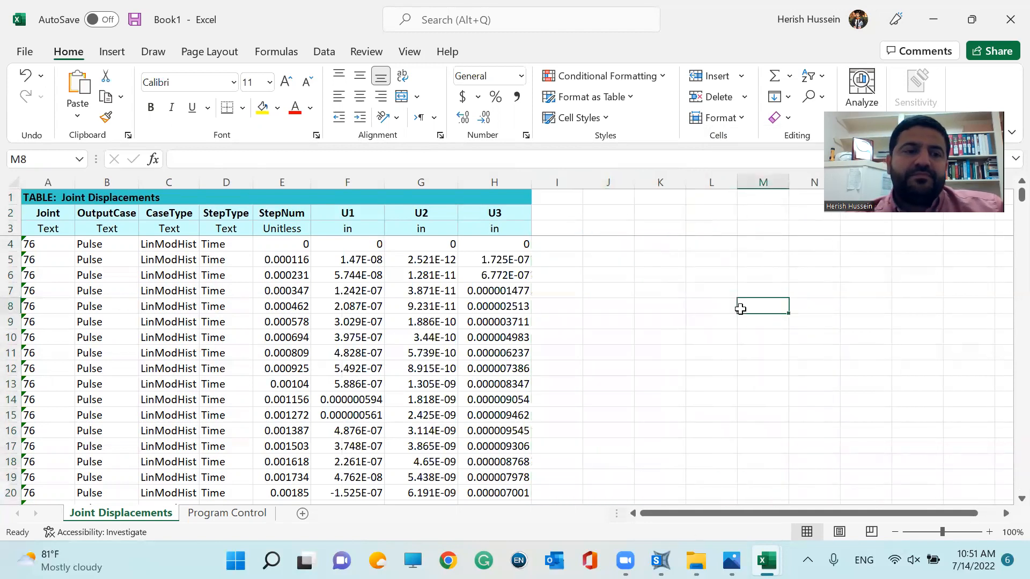
- Insert an empty scatter chart and move it over the free cells beside the displacement table
left_click(117, 52)
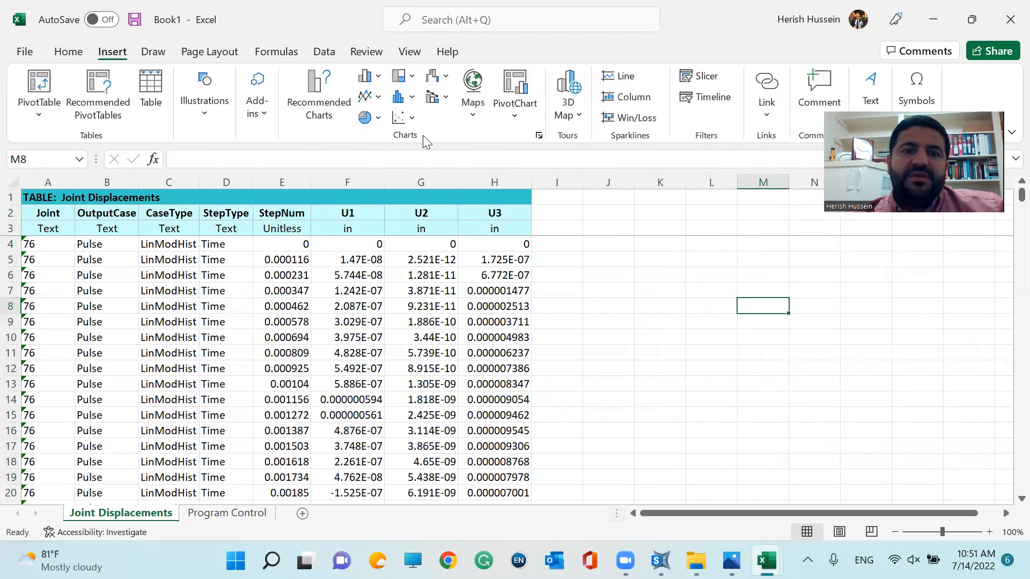
left_click(401, 118)
left_click(503, 175)
left_click_drag(547, 301, 693, 249)
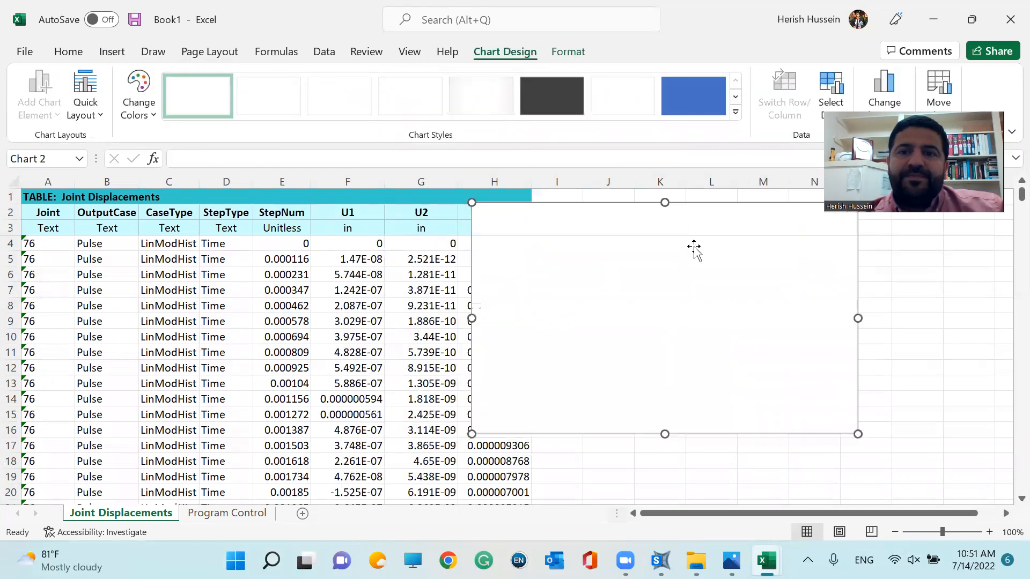
- Add a chart series named "resonance" with the StepNum values in E4:E129762 as its X values
right_click(688, 272)
left_click(737, 287)
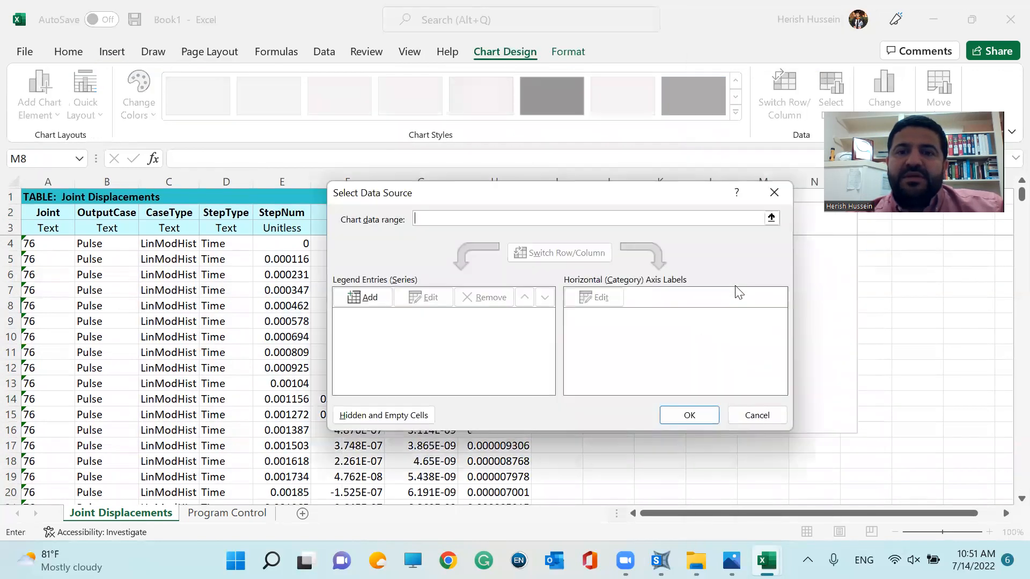
left_click(370, 298)
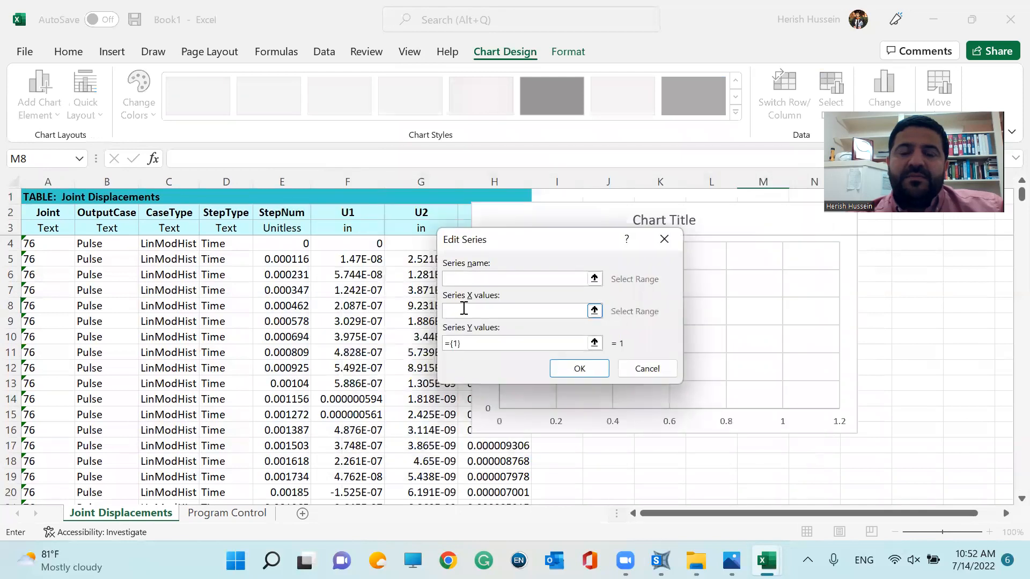
type("resonance")
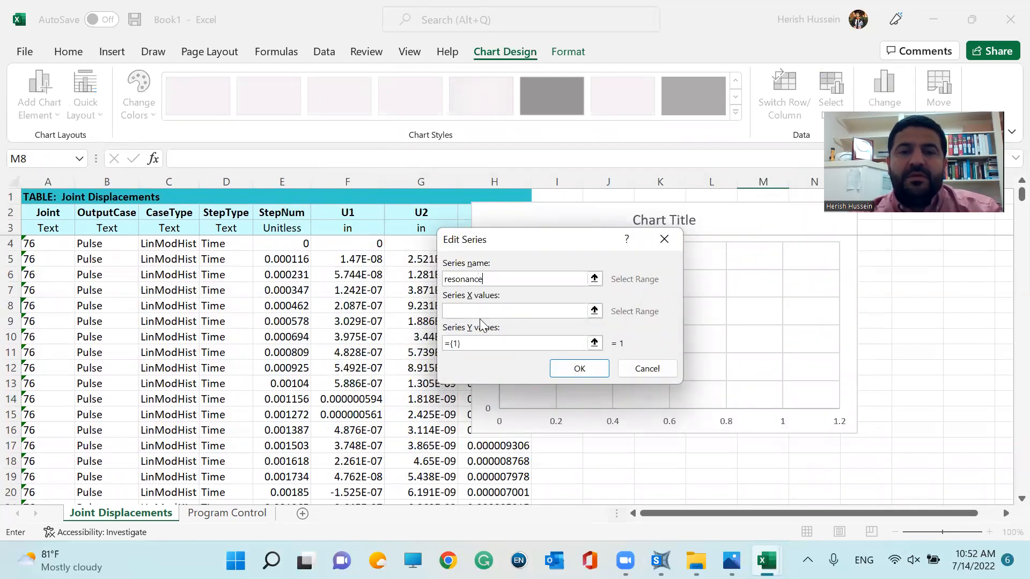
left_click(593, 310)
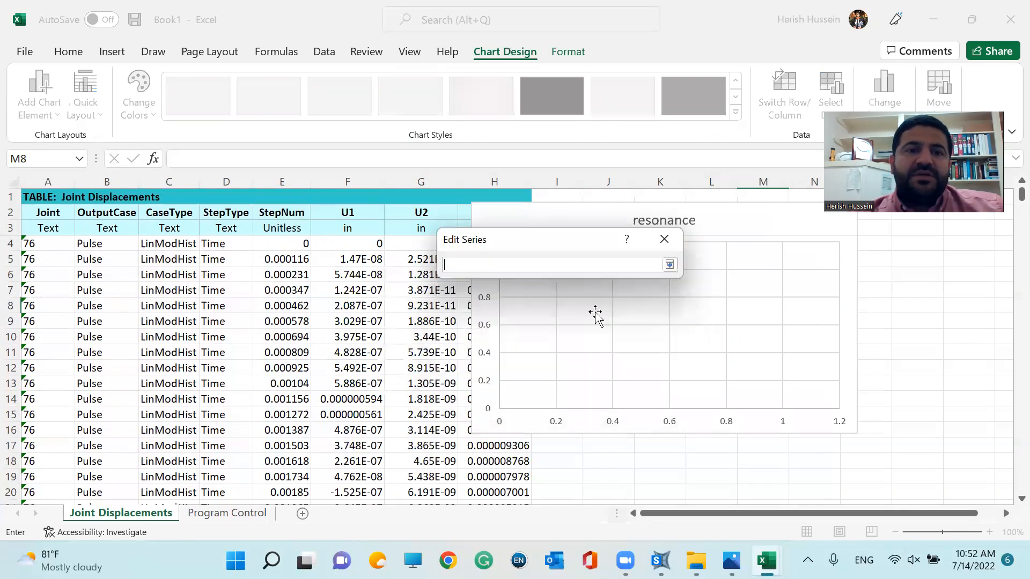
left_click(291, 246)
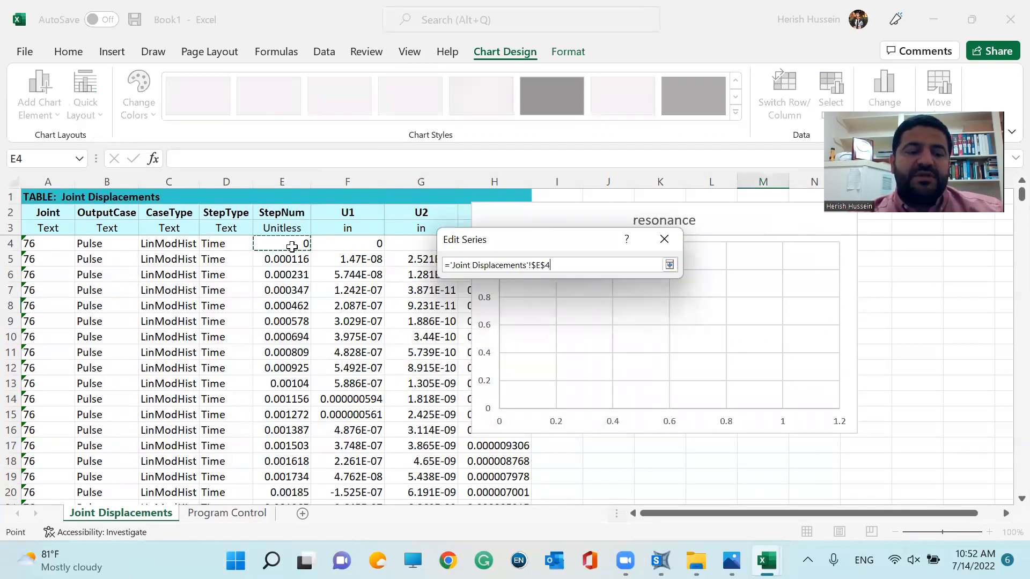
key("ctrl+shift+Down")
key("Return")
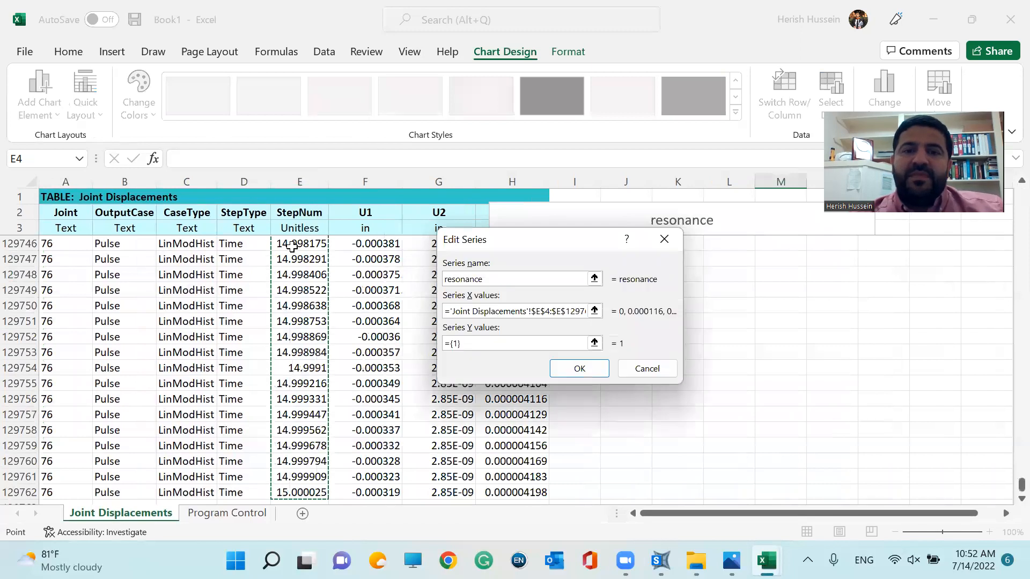
- Use the U1 displacements in F4:F129762 as the resonance series' Y values and apply the chart's data source
left_click(594, 343)
scroll(772, 340, "up", 2)
left_click_drag(1006, 487, 1007, 243)
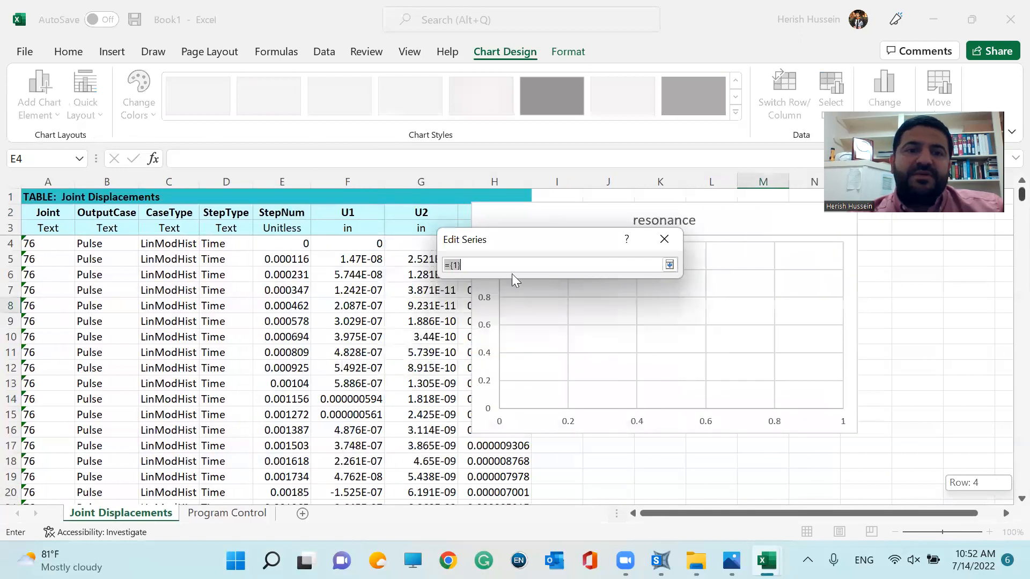
left_click(365, 245)
key("ctrl+shift+Down")
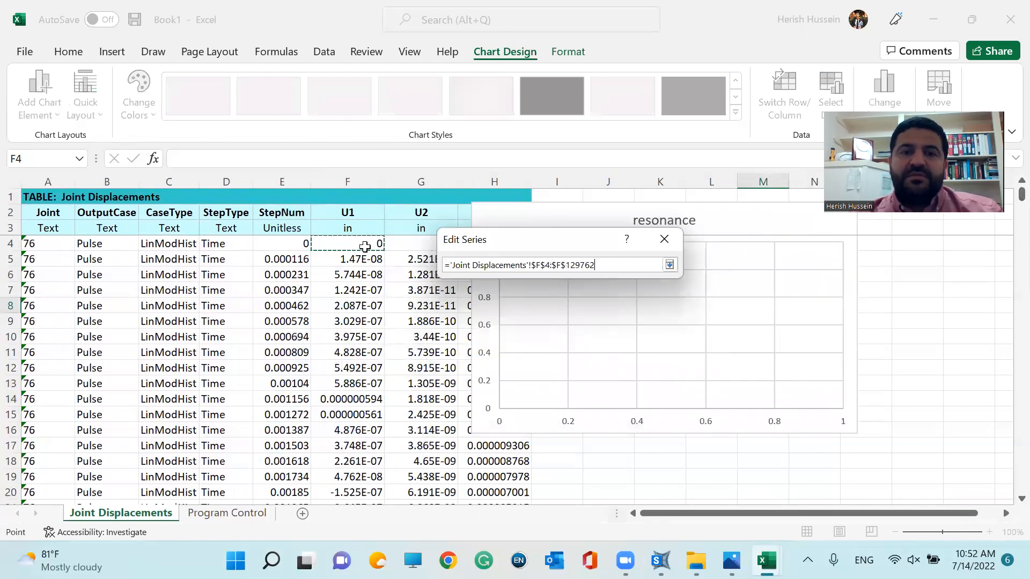
key("Return")
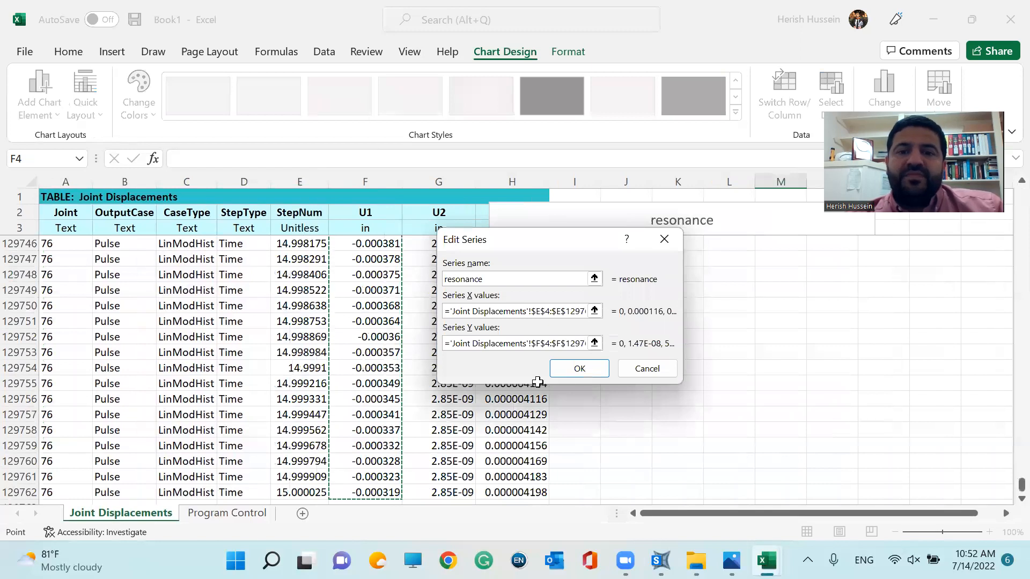
left_click(577, 372)
left_click(689, 416)
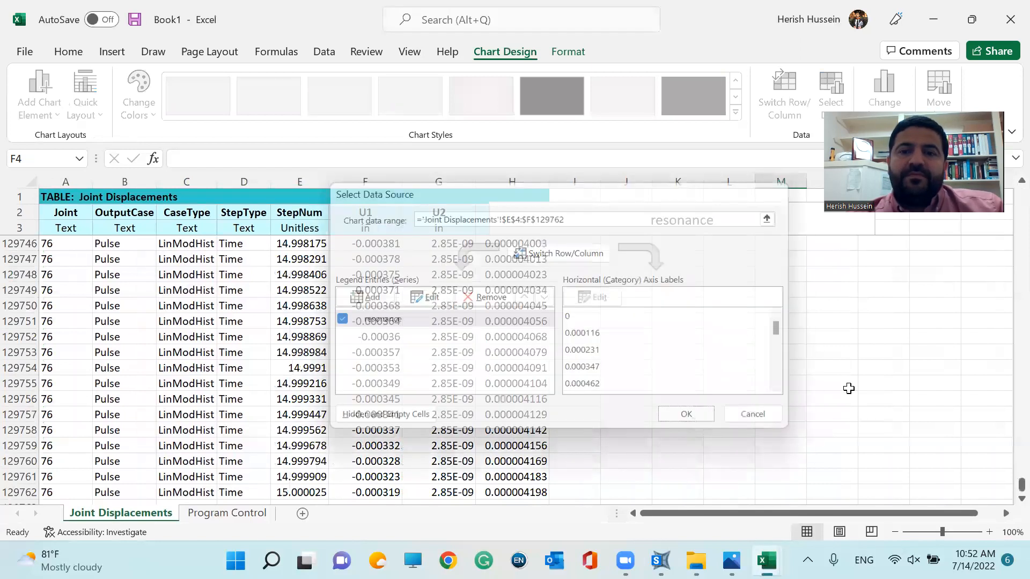
left_click_drag(1007, 485, 1007, 182)
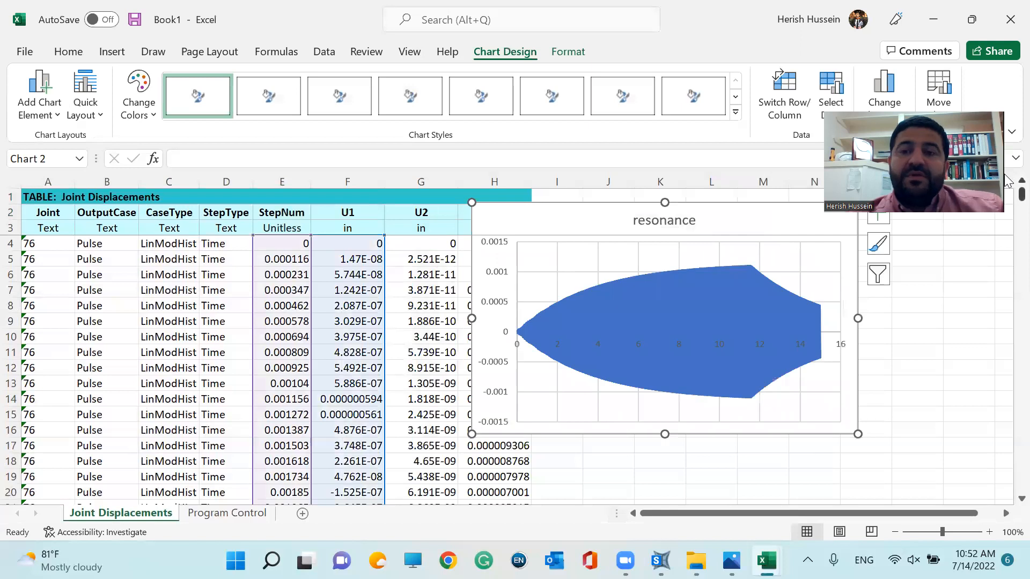
- Set the chart's horizontal axis bounds to a minimum of -1 and a maximum of 11
double_click(845, 345)
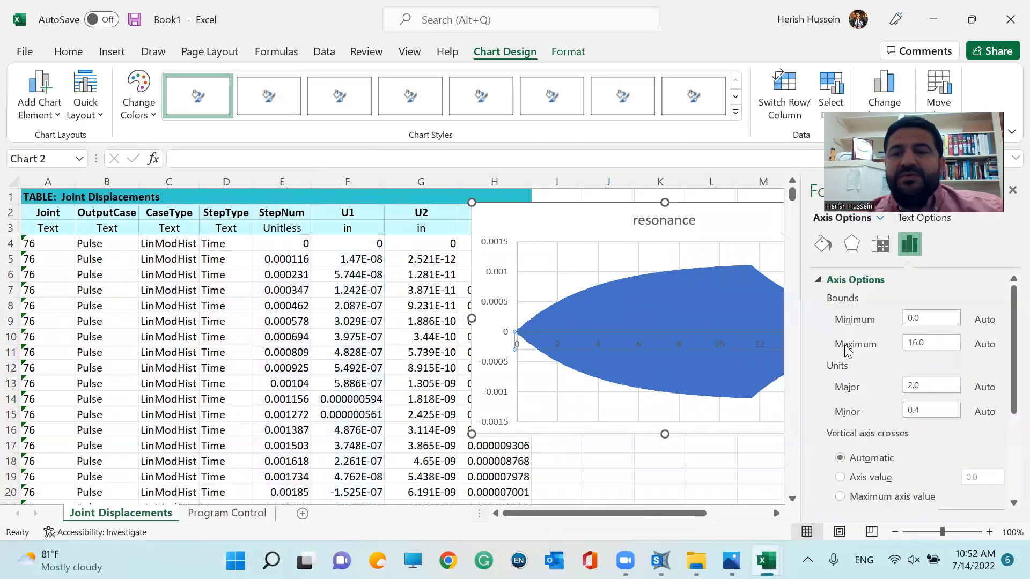
left_click(922, 342)
type("11")
left_click(929, 316)
type("-1.0")
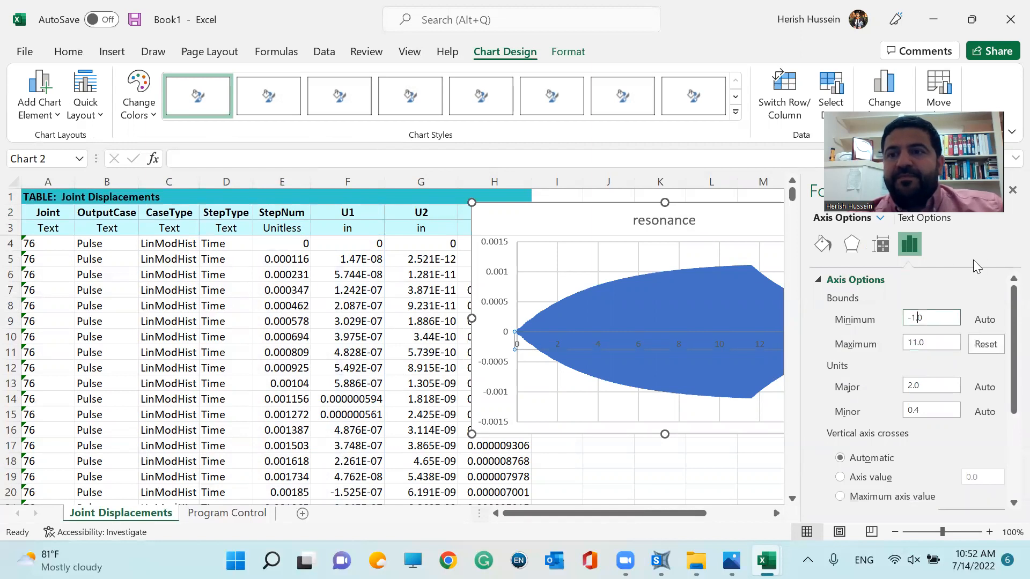
key("Return")
left_click(1012, 191)
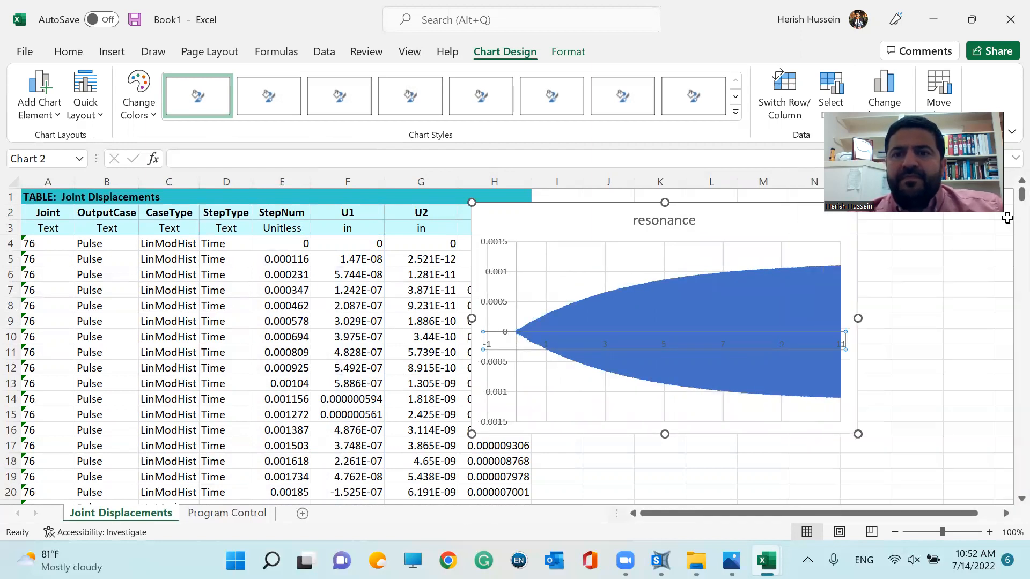
- Make the resonance chart taller, down to about row 20, and move it clear of the U3 column
left_click_drag(664, 435, 664, 488)
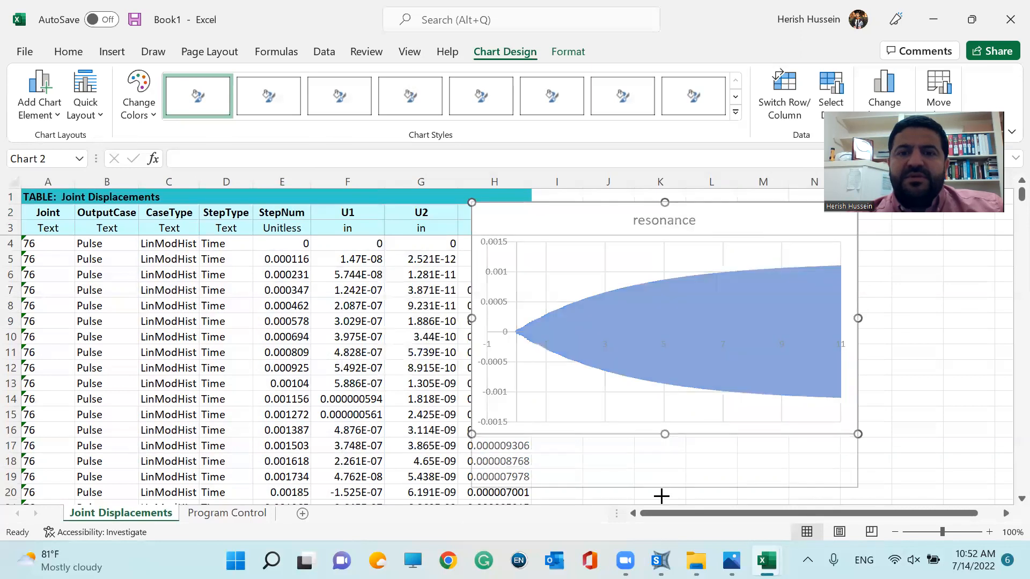
left_click_drag(565, 221, 649, 219)
- Shift the plotted Y range to the U2 column, on to U3 and back to U1 to compare the displacement directions
left_click_drag(385, 313, 413, 307)
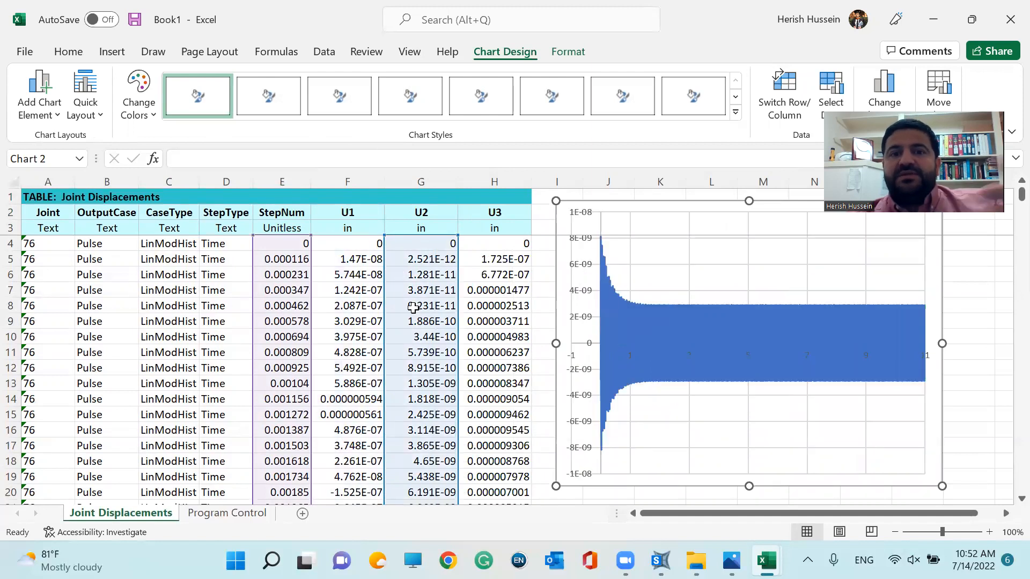
left_click_drag(455, 324, 484, 324)
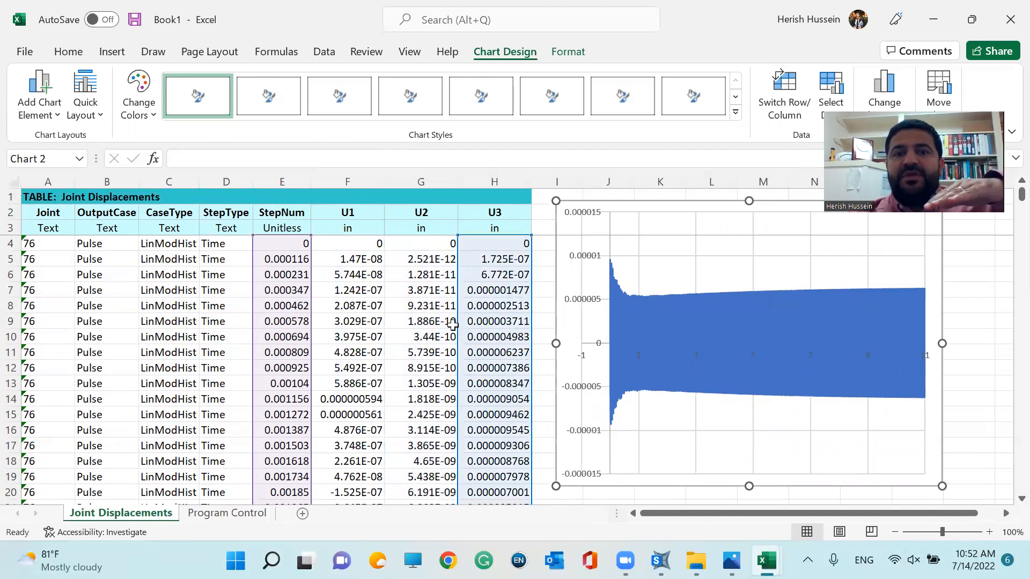
left_click_drag(457, 329, 372, 321)
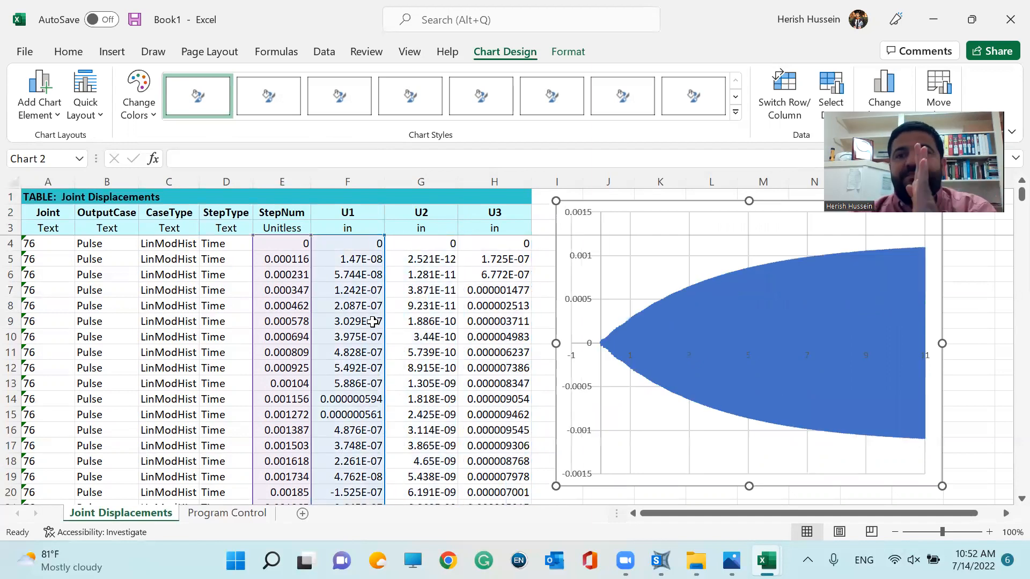
left_click(982, 322)
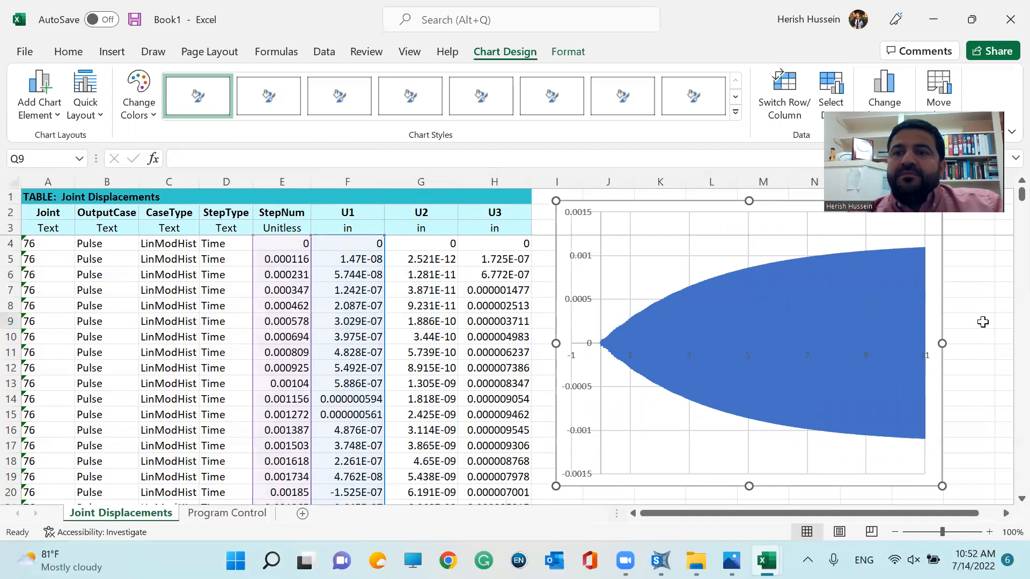